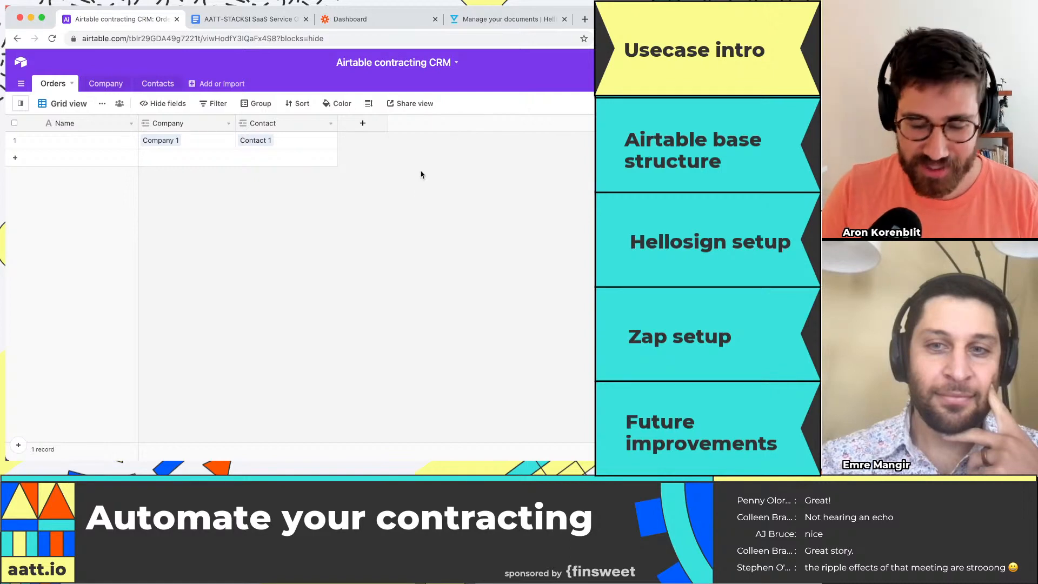
key(super+plus)
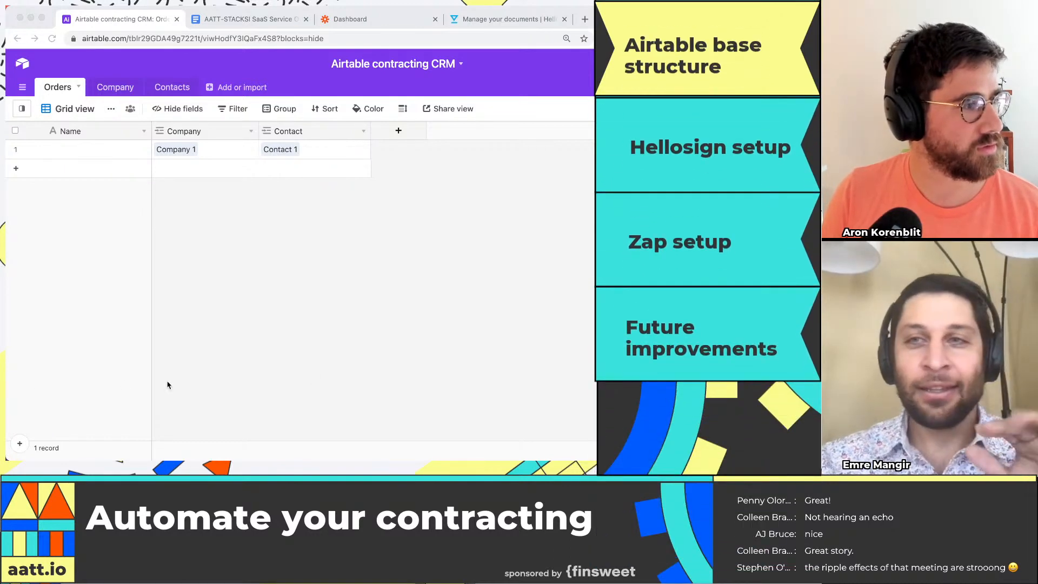
click(340, 337)
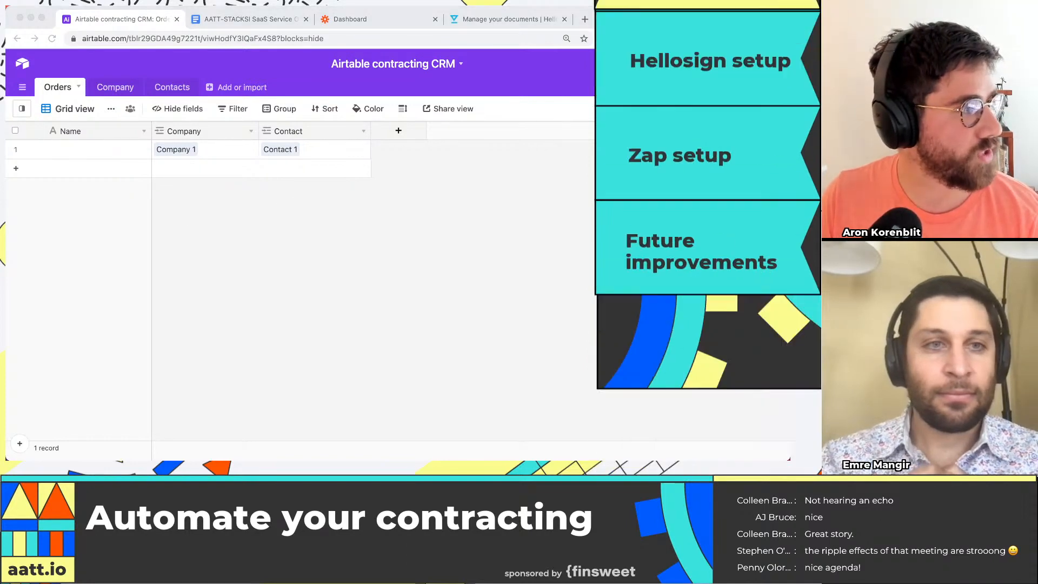
Step: Switch to the SaaS order form in Google Docs and examine its highlighted order number, customer, contact and service fee fields
click(266, 23)
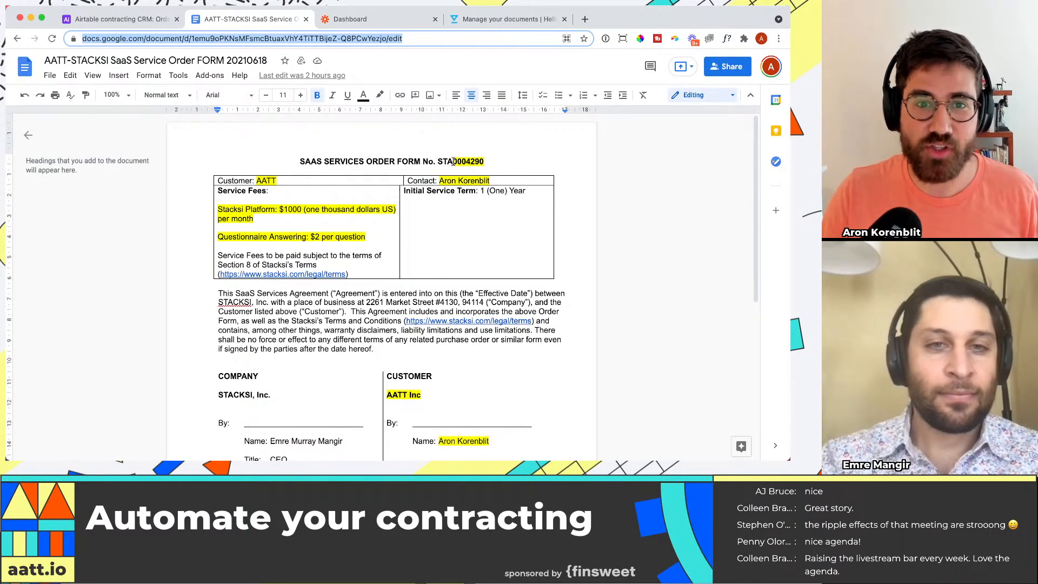
drag(454, 162, 483, 162)
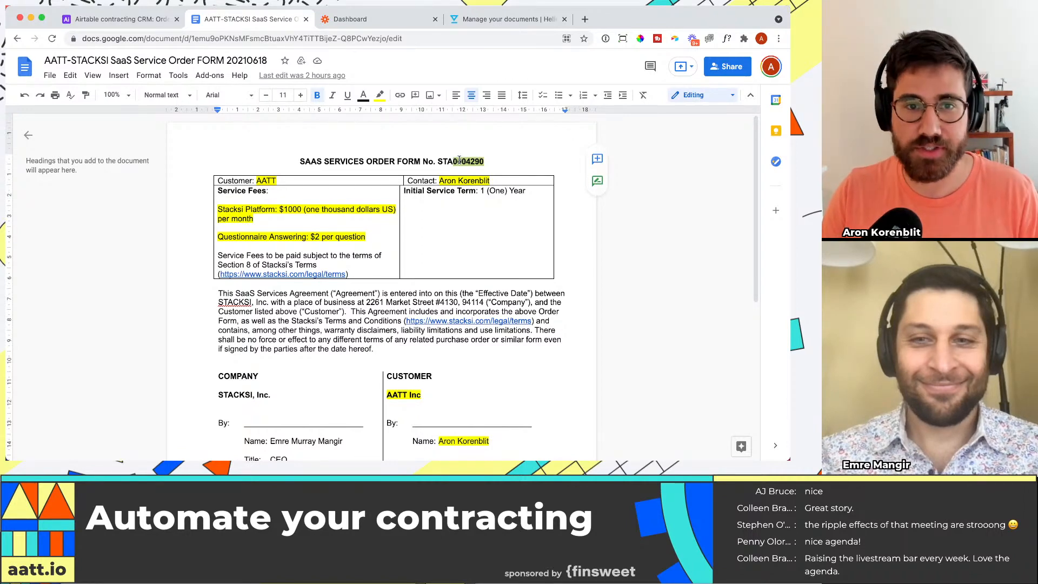
drag(491, 161, 456, 160)
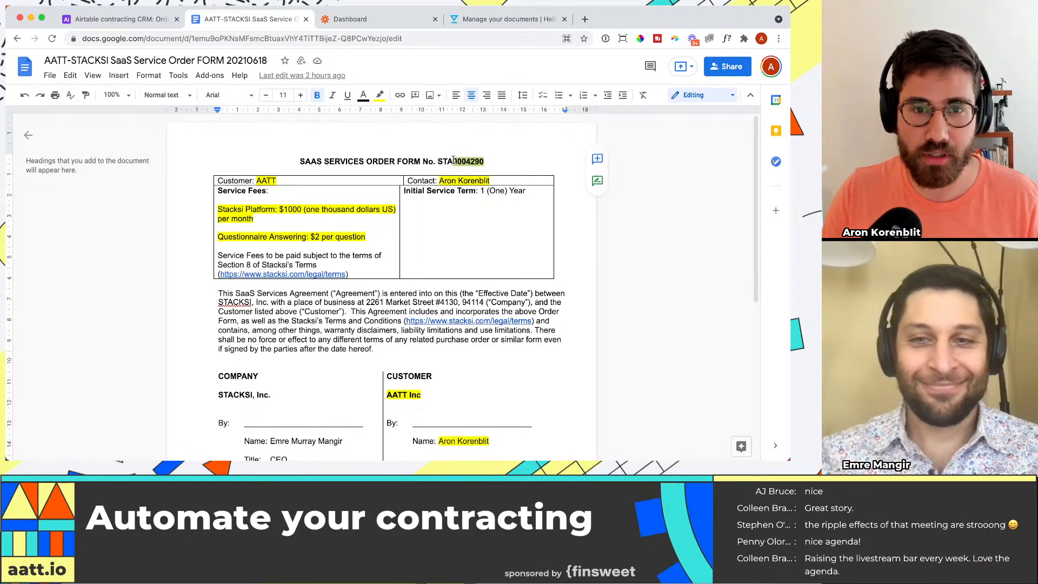
scroll(278, 191, down, 1)
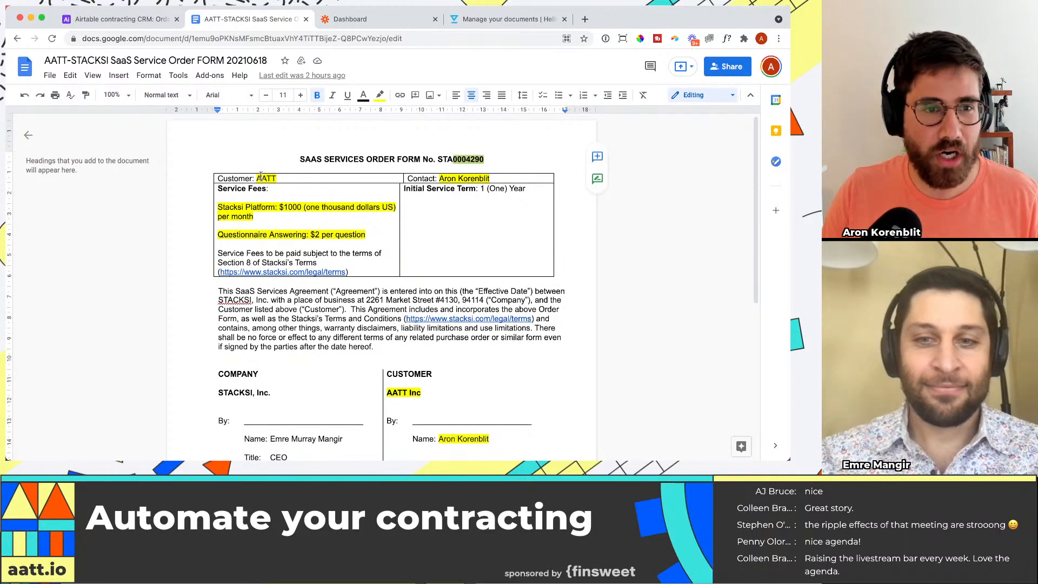
drag(257, 178, 278, 179)
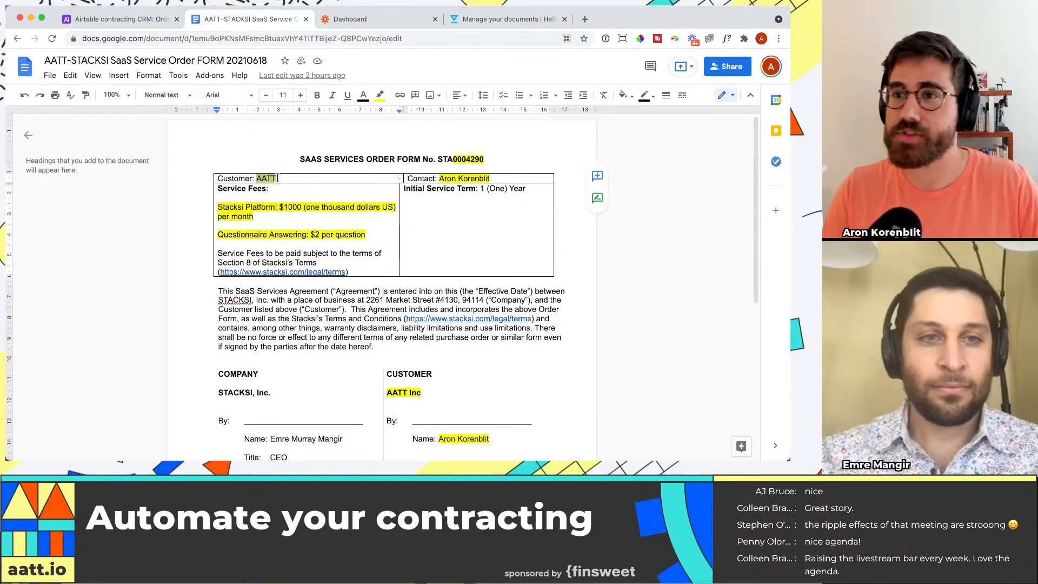
drag(438, 178, 488, 178)
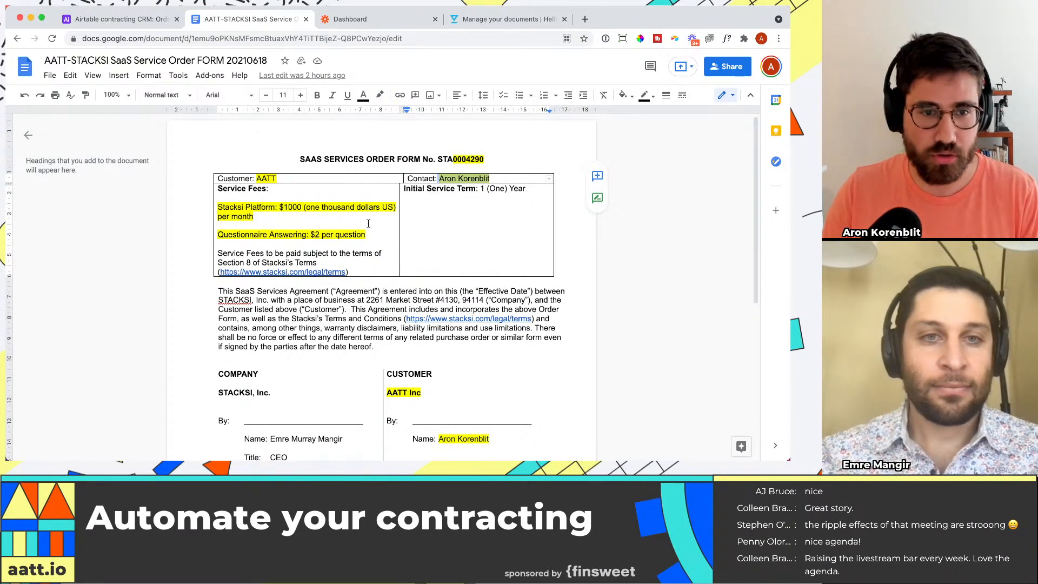
scroll(368, 223, down, 1)
drag(367, 233, 217, 206)
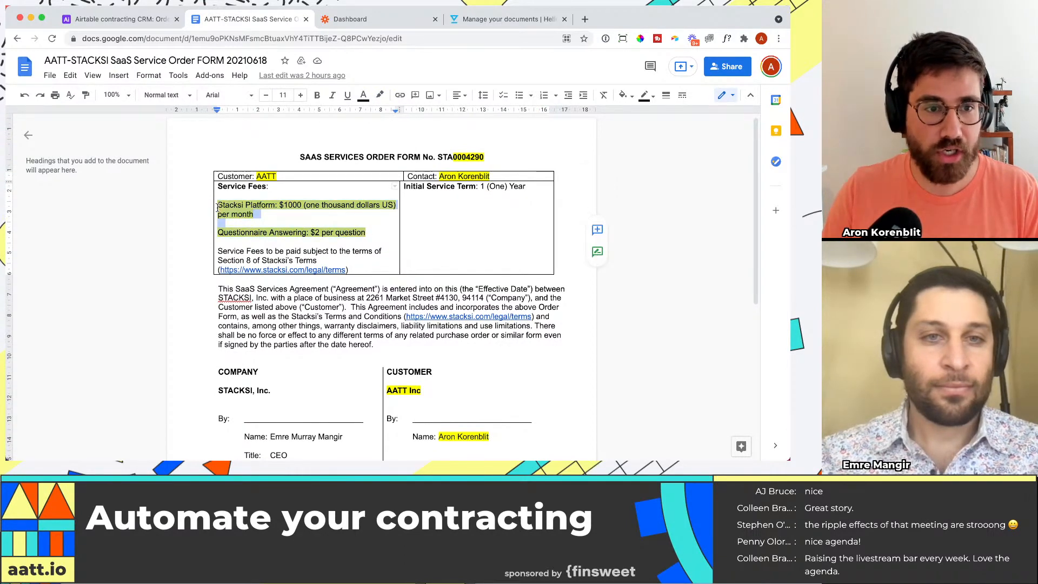
scroll(304, 223, down, 1)
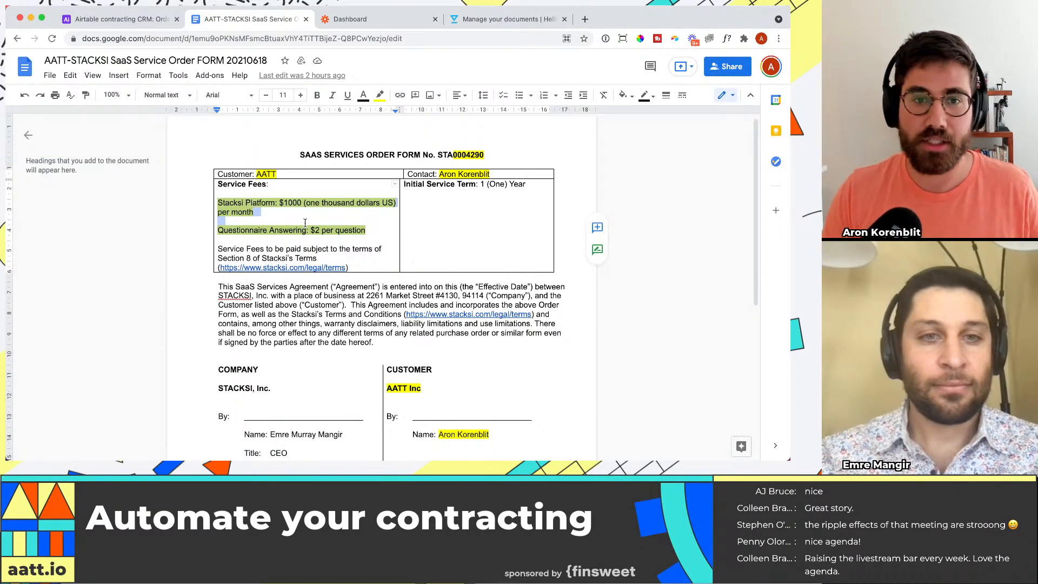
drag(289, 173, 256, 172)
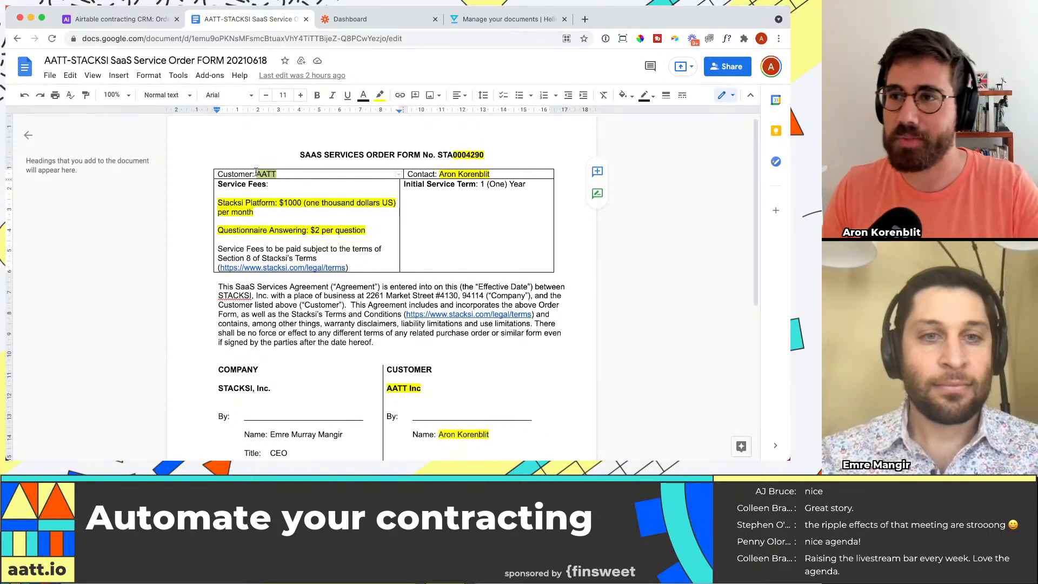
click(458, 154)
drag(453, 155, 485, 155)
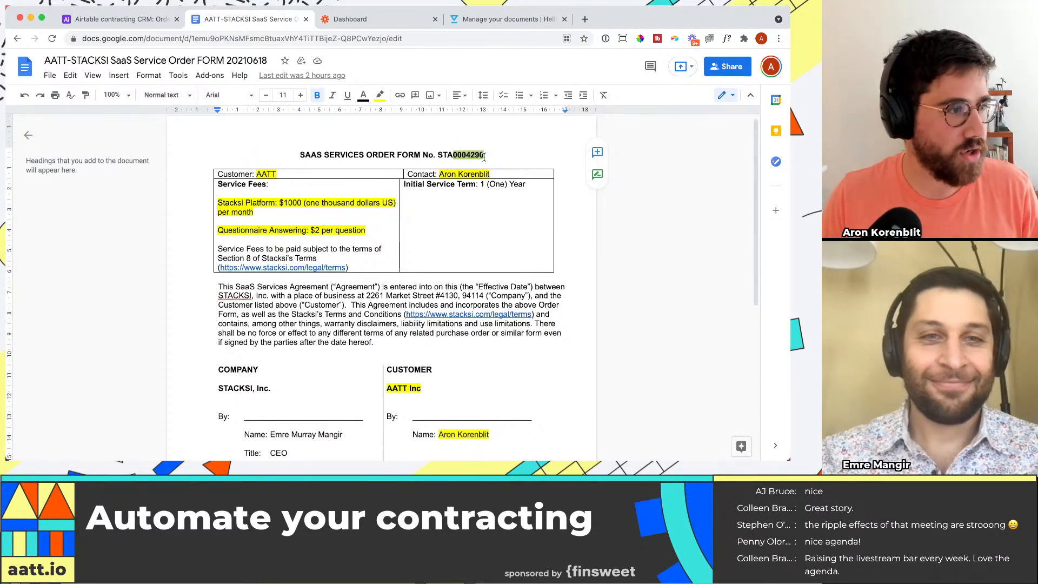
scroll(503, 162, down, 1)
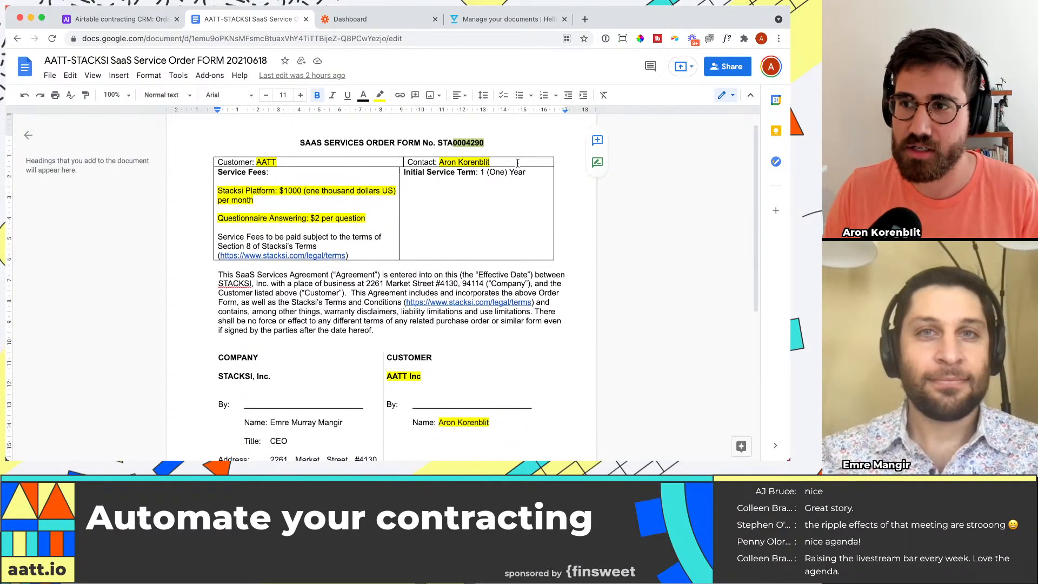
Step: Examine the highlighted customer company and signer name fields in the order form's signature block
scroll(518, 163, down, 4)
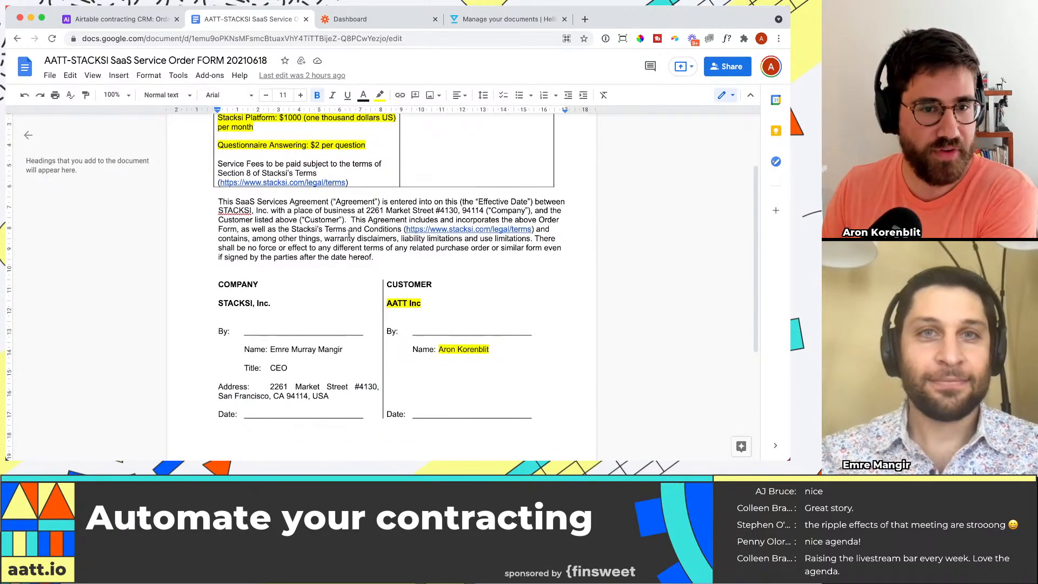
scroll(356, 285, down, 1)
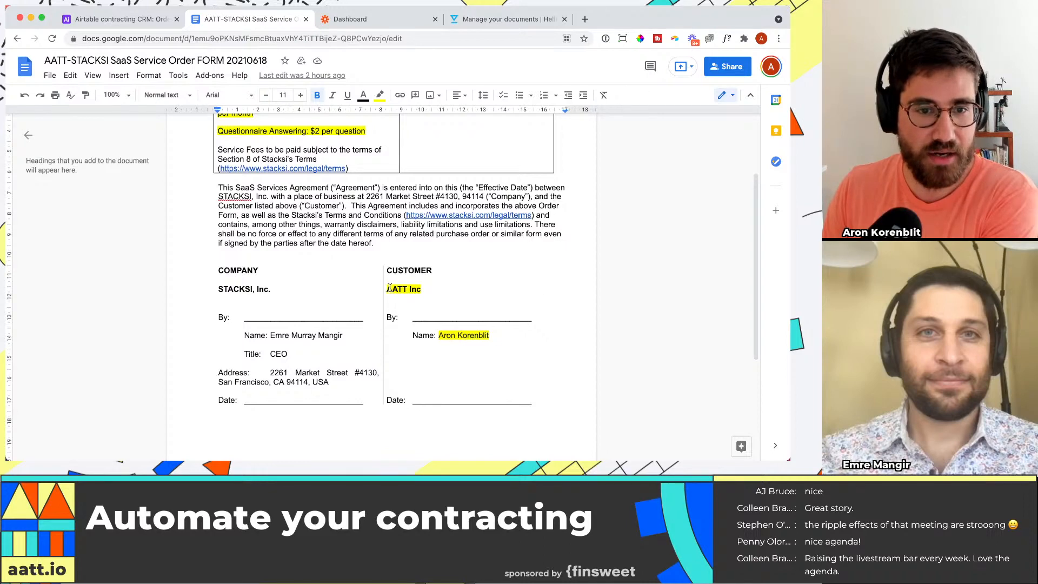
drag(387, 289, 420, 288)
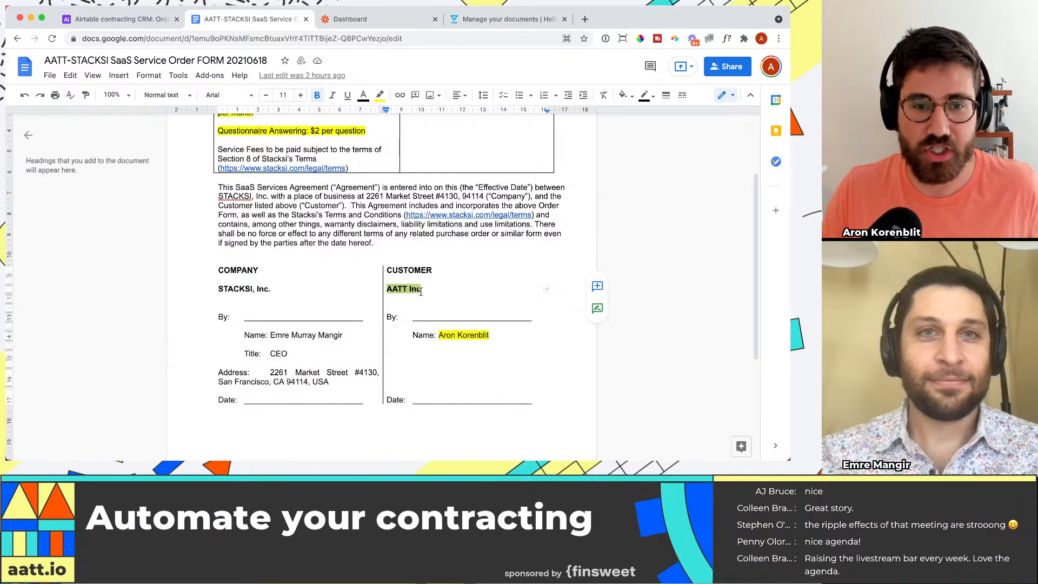
drag(439, 335, 484, 335)
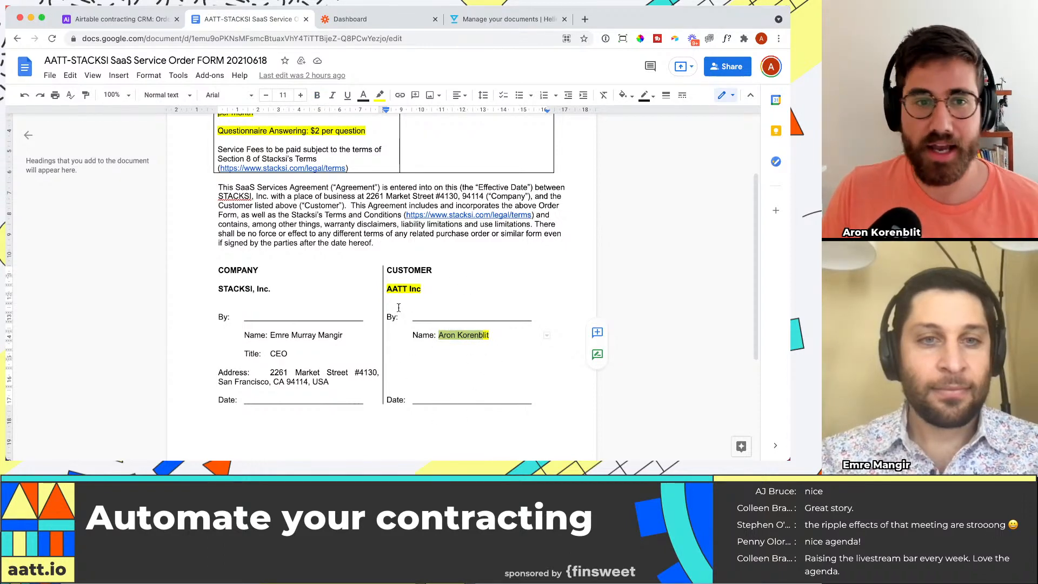
scroll(399, 307, up, 3)
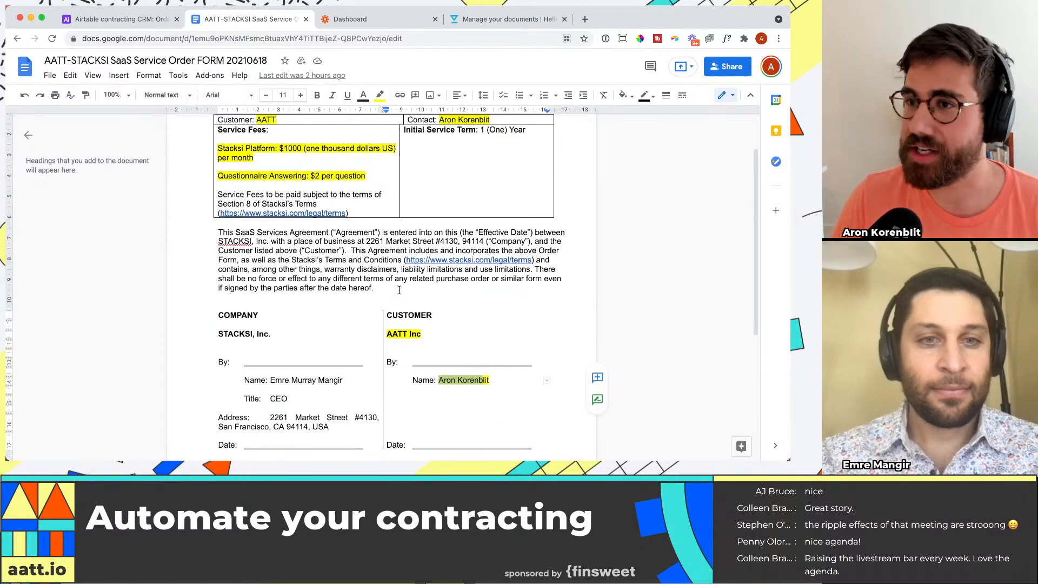
scroll(399, 282, up, 2)
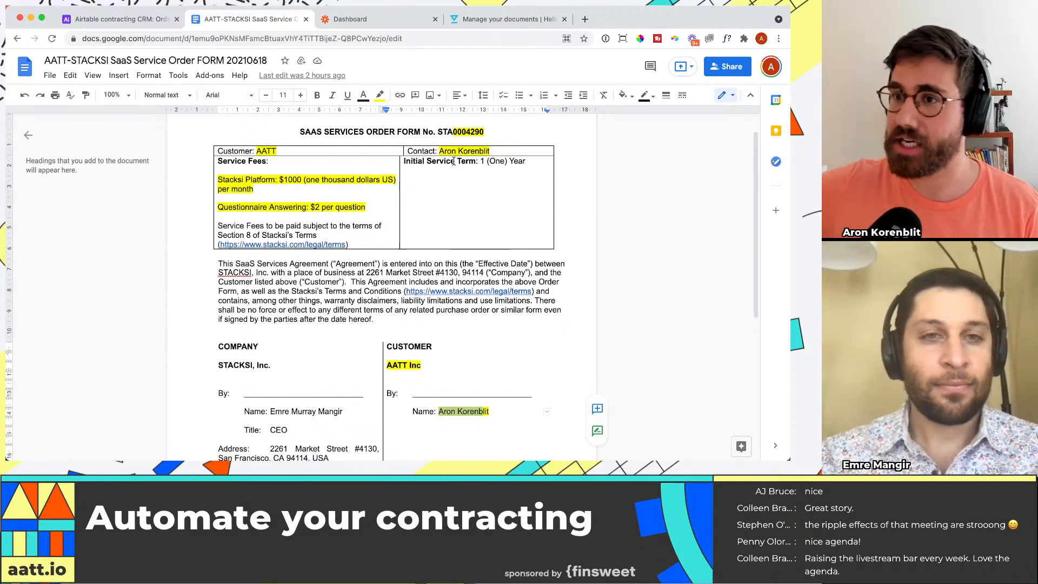
Step: Compare the Company table in the Airtable base with the Customer field of the Google Docs order form
click(108, 19)
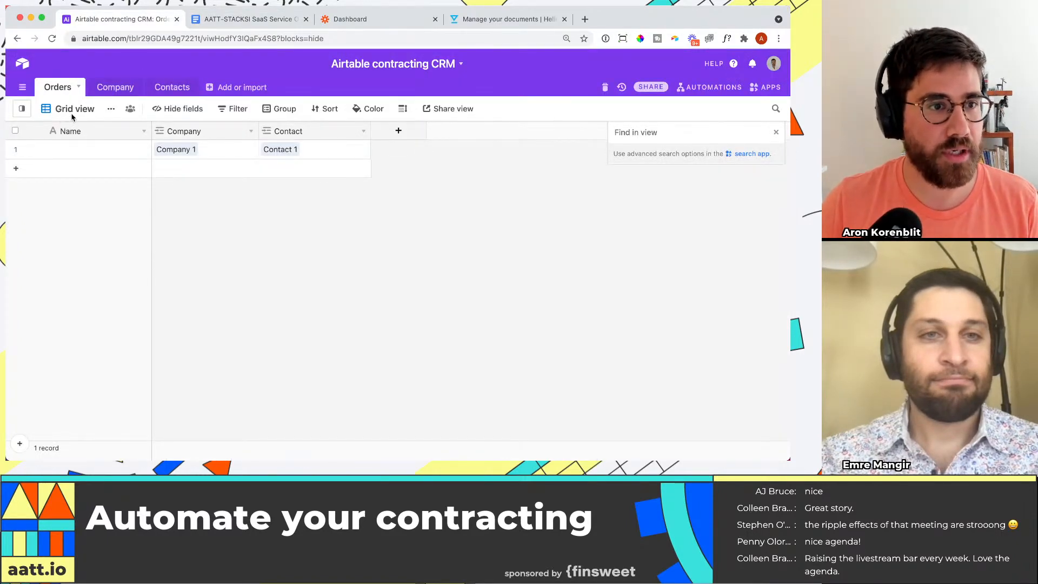
click(115, 87)
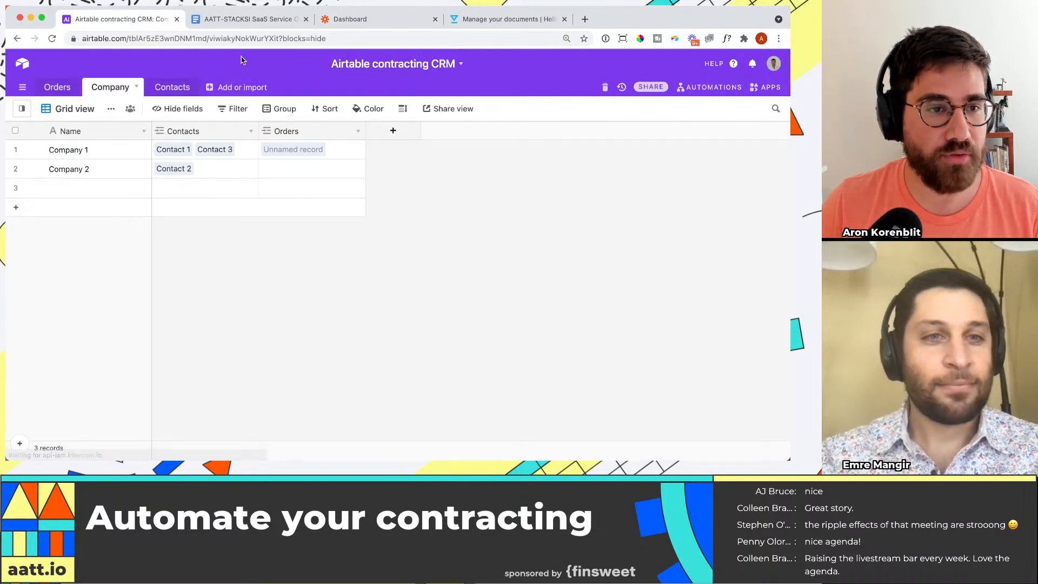
click(246, 19)
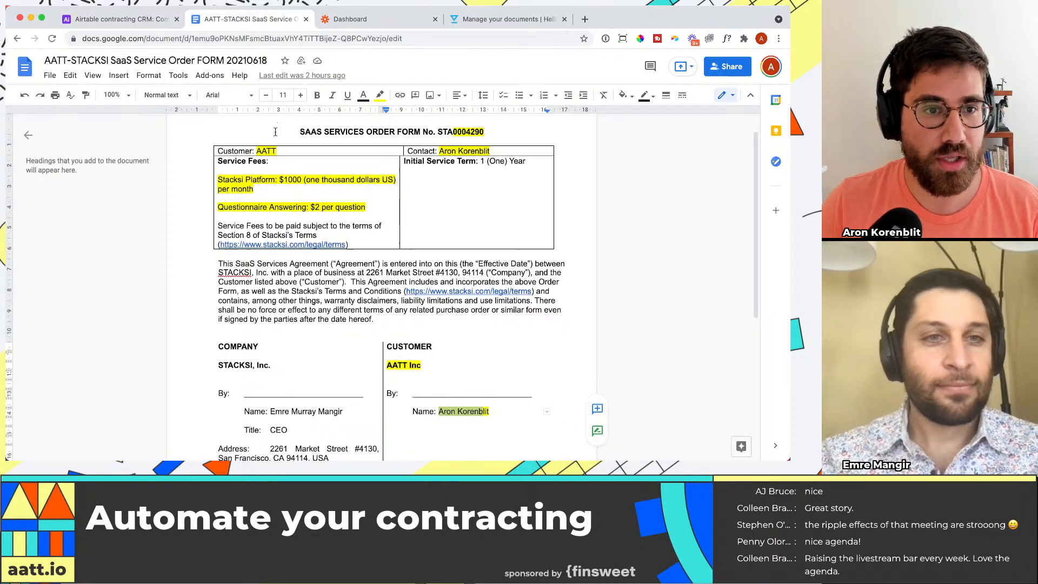
drag(255, 151, 222, 152)
click(124, 19)
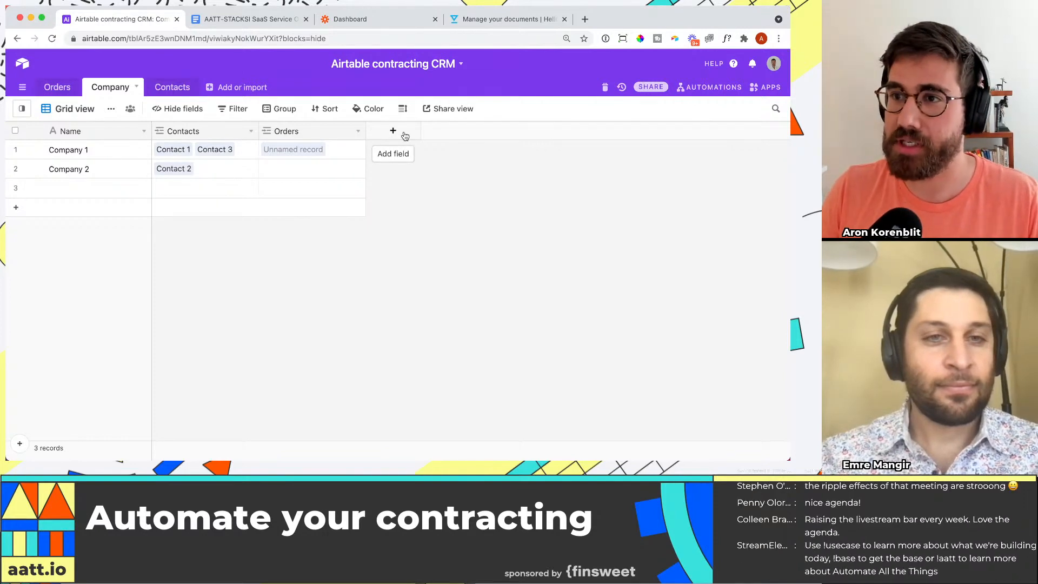
click(248, 19)
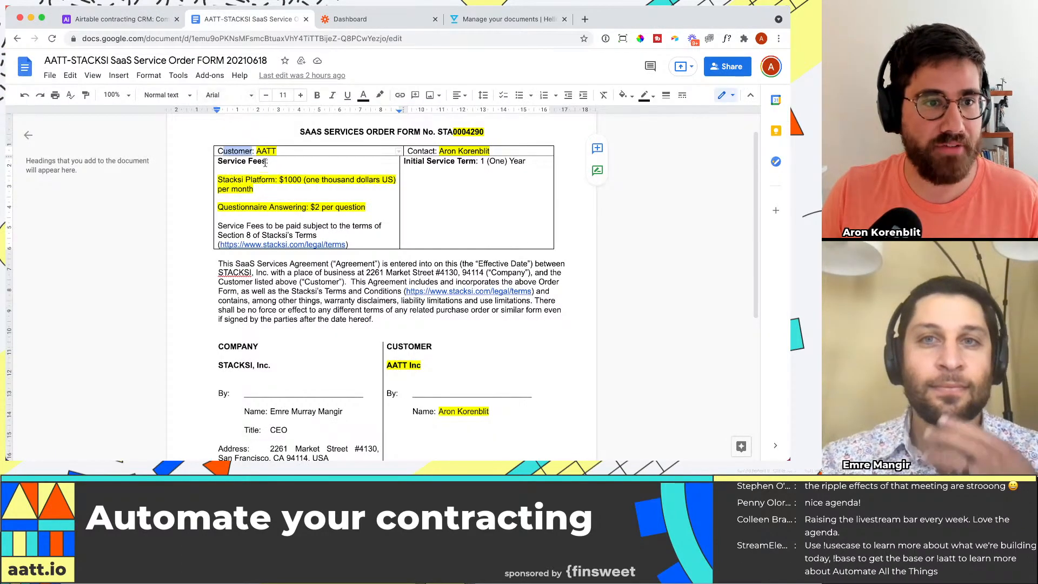
drag(256, 151, 270, 151)
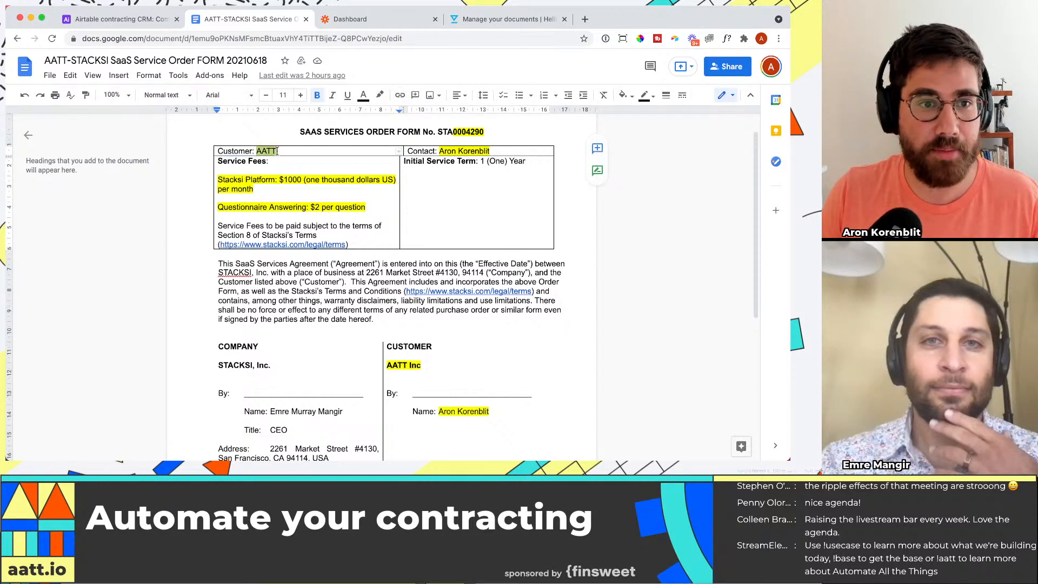
Step: Switch back to Airtable and rename the Company 1 record in the Company table to AATT
click(119, 19)
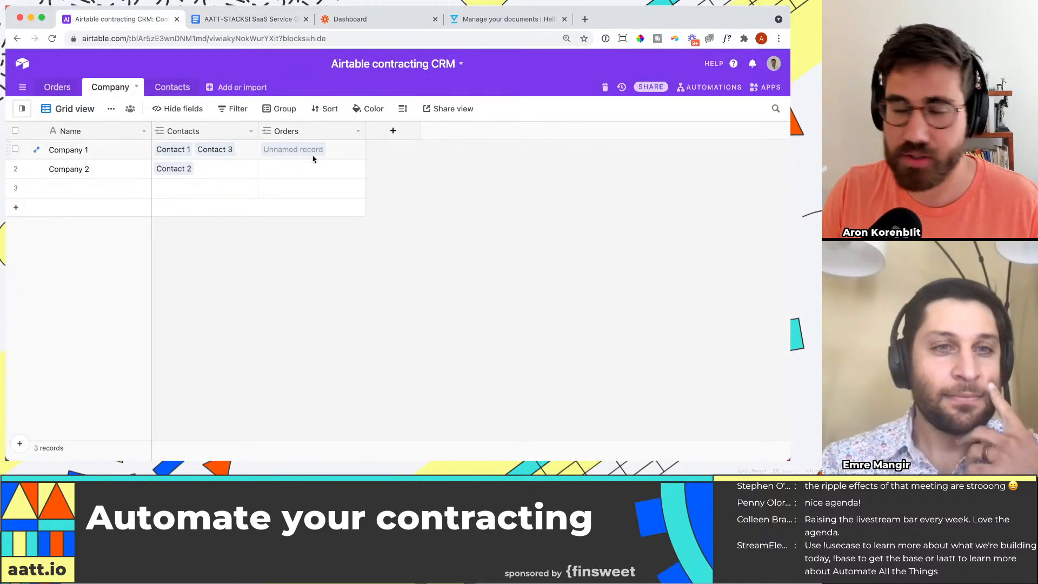
click(105, 144)
click(105, 144)
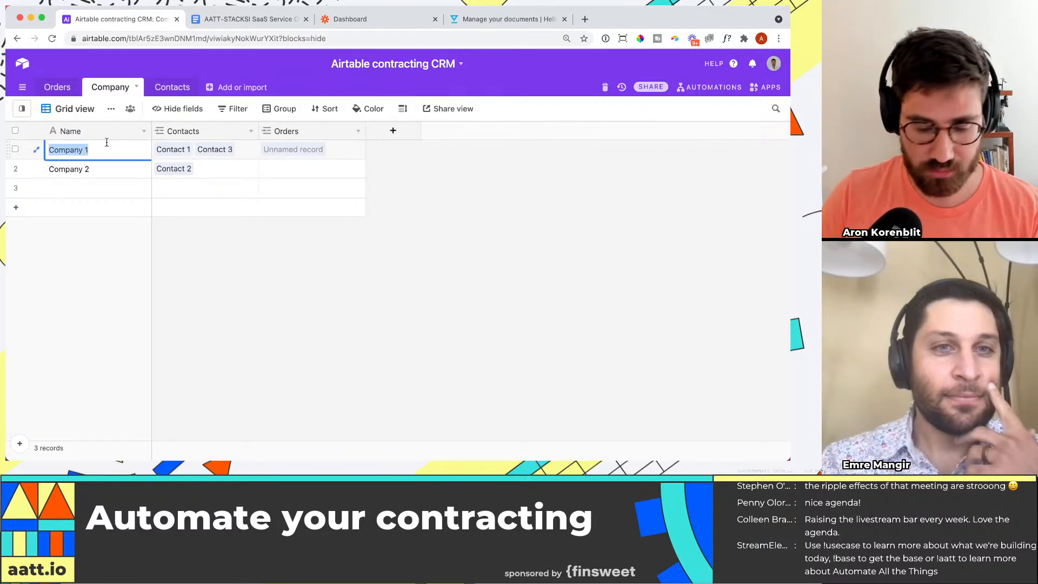
text(AATT)
click(97, 170)
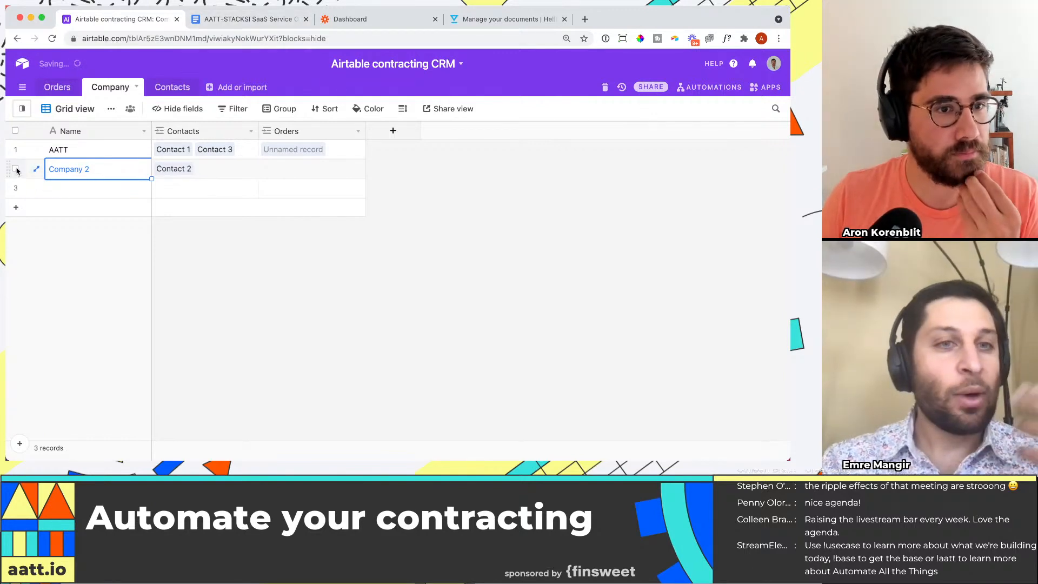
Step: Delete the Company 2 record and the empty record below it from the Company table
click(16, 169)
right_click(16, 168)
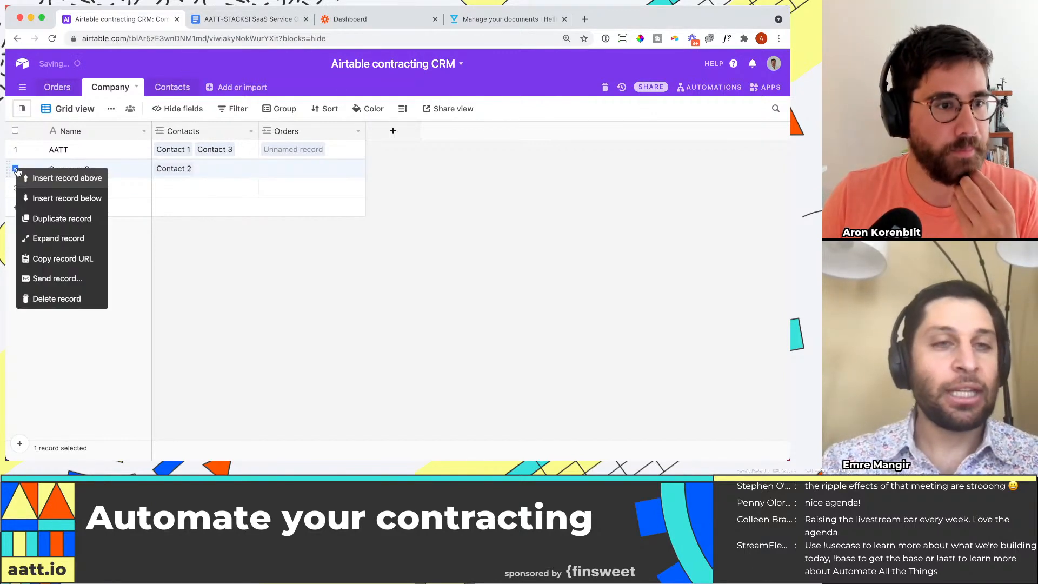
click(58, 299)
right_click(16, 169)
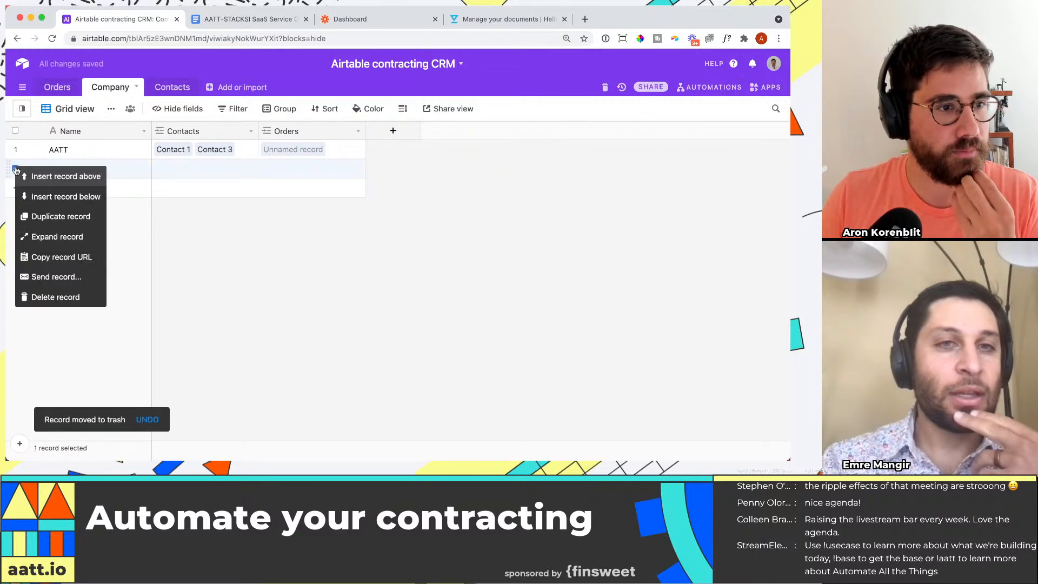
click(59, 298)
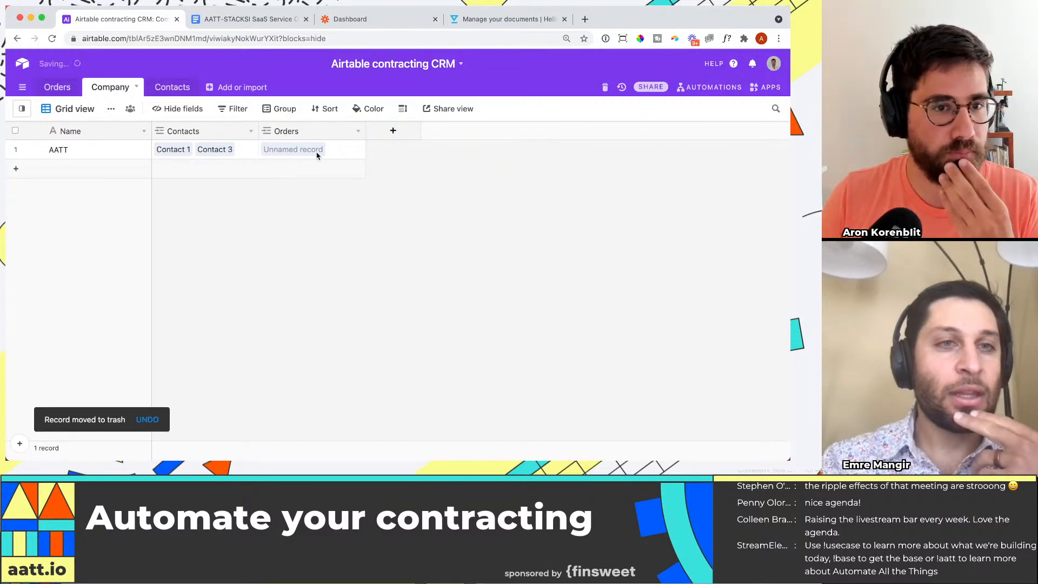
click(396, 136)
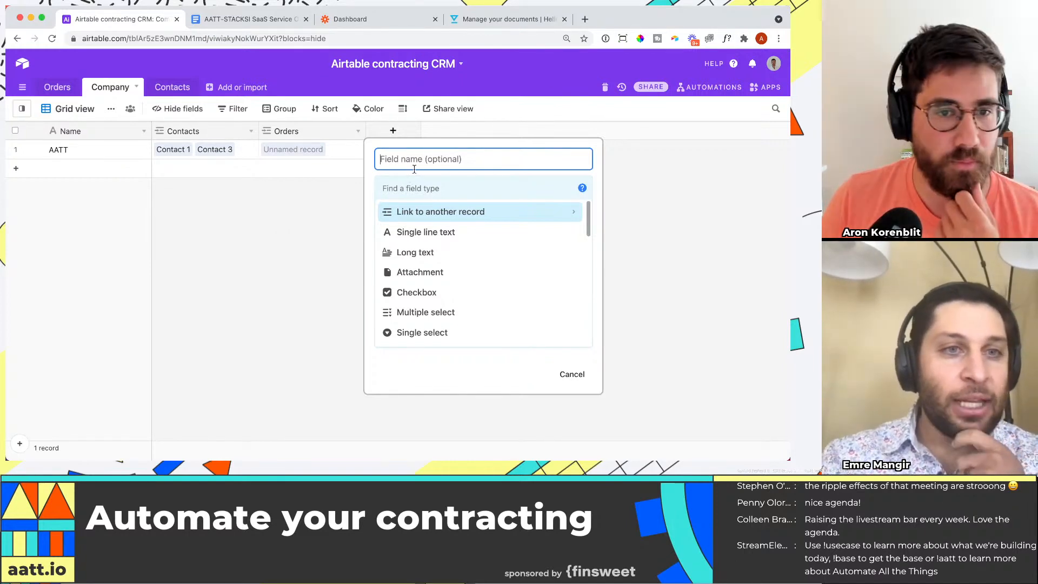
click(412, 232)
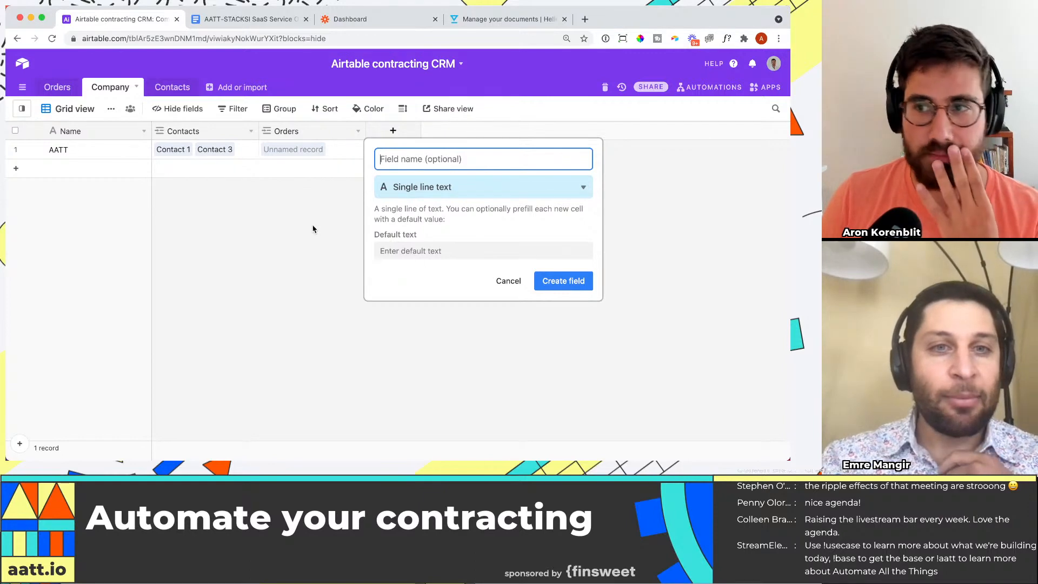
click(296, 232)
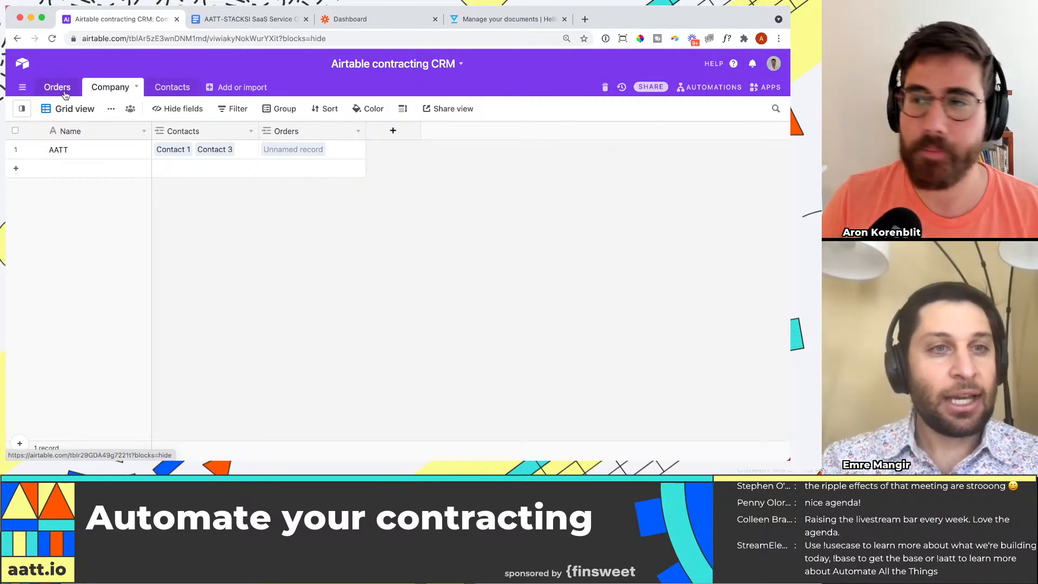
Step: Open the Orders table of the contracting CRM base
click(58, 87)
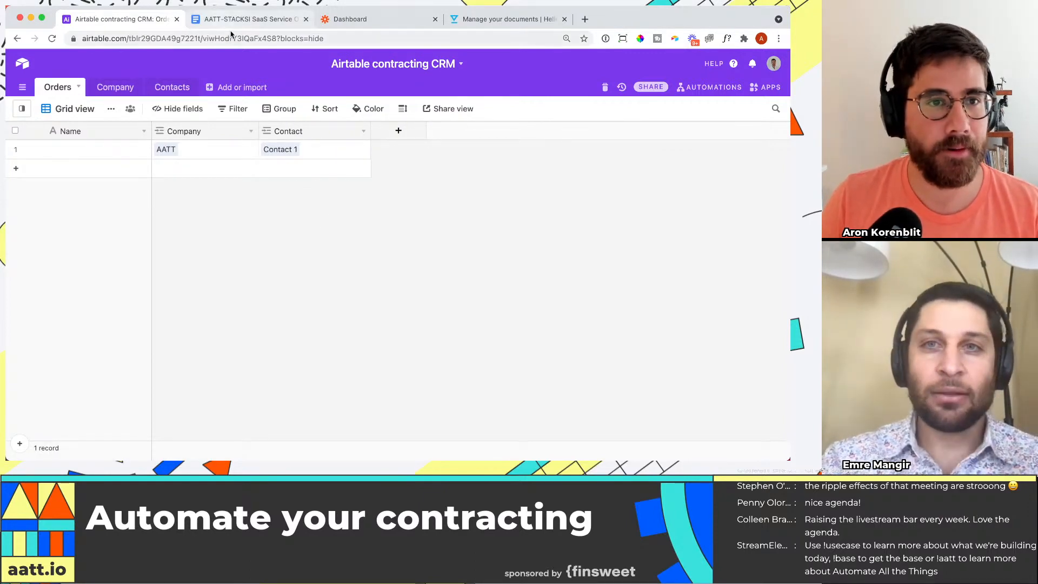
Step: Start a new Industry field in the Company table and set its type to single select
click(110, 88)
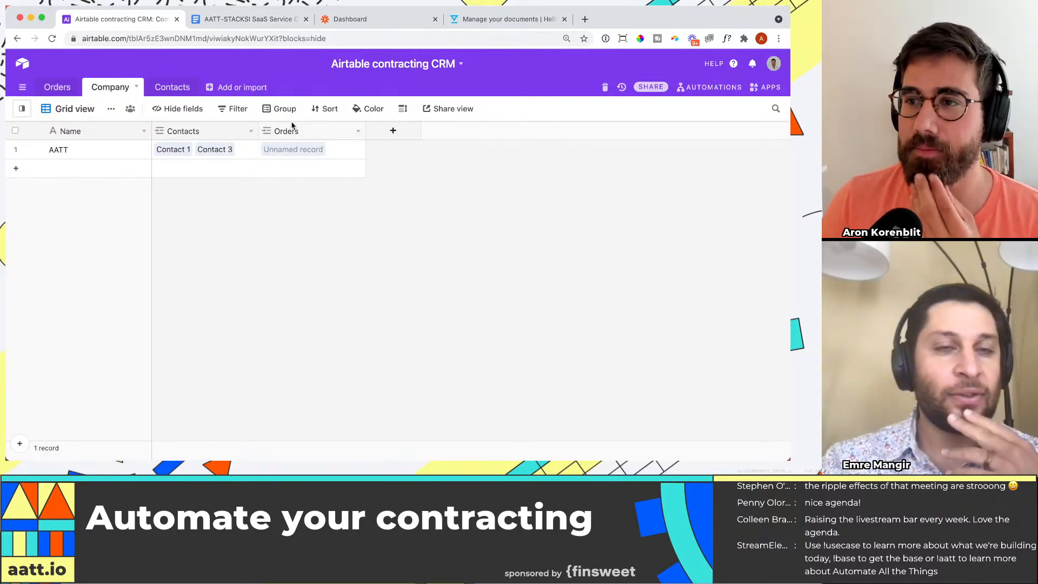
click(394, 132)
text(Ind)
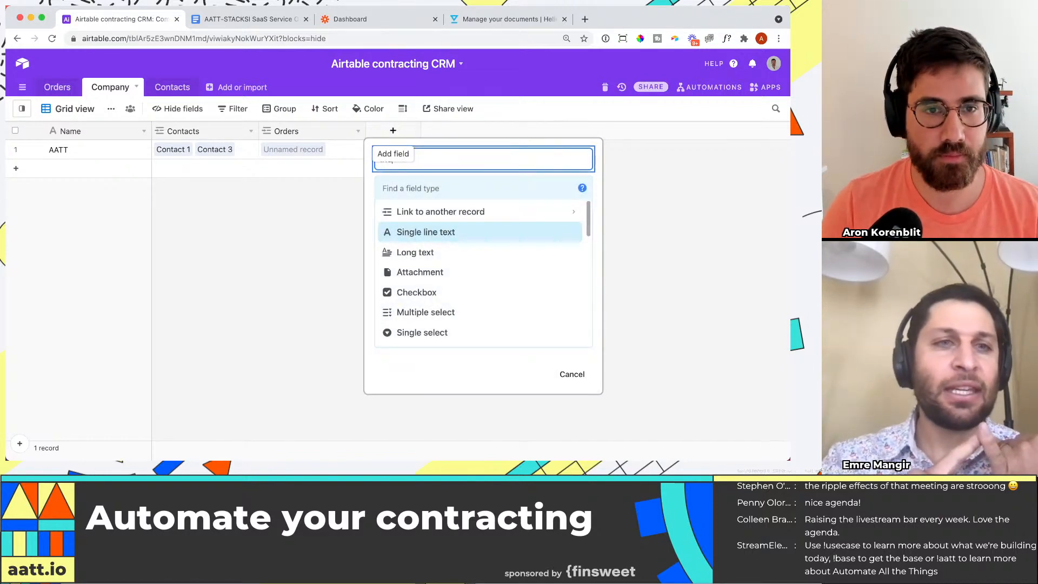
text(ustry)
key(Tab)
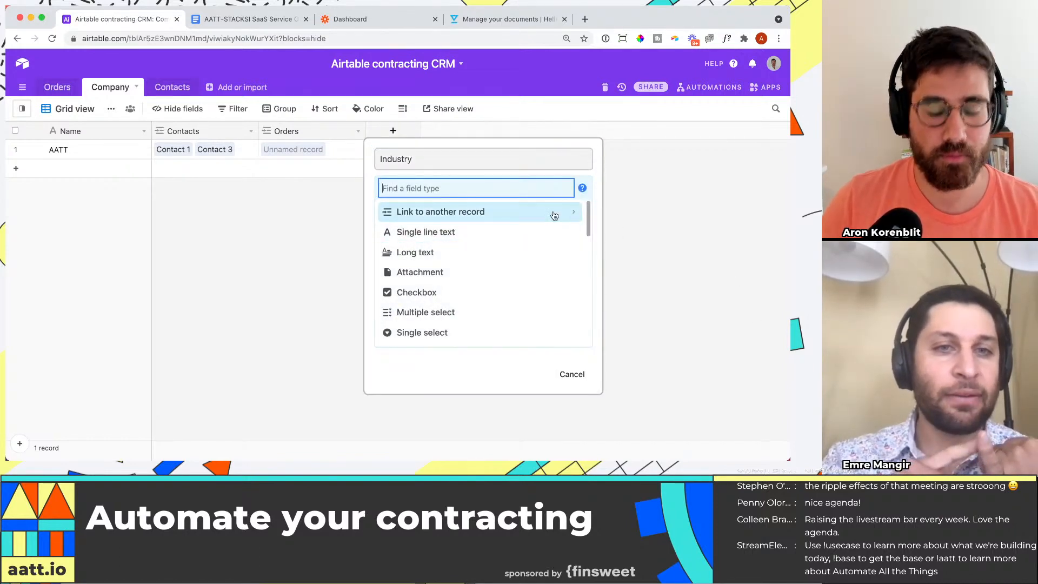
text(single)
key(Down)
key(Return)
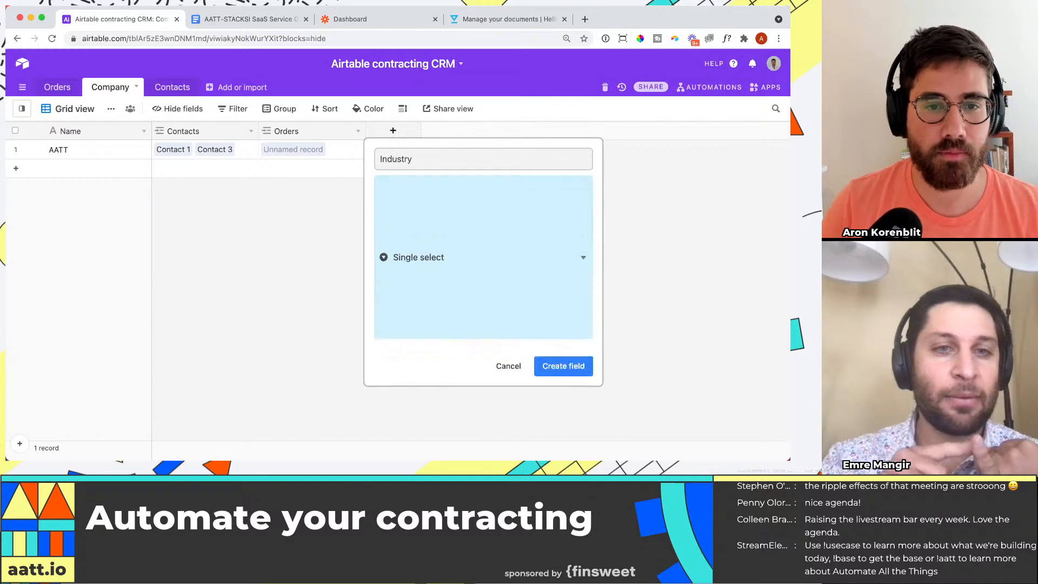
Step: Create the Industry field with options Technology, Finance, Healthcare and Government, and set AATT's industry to Technology
click(475, 290)
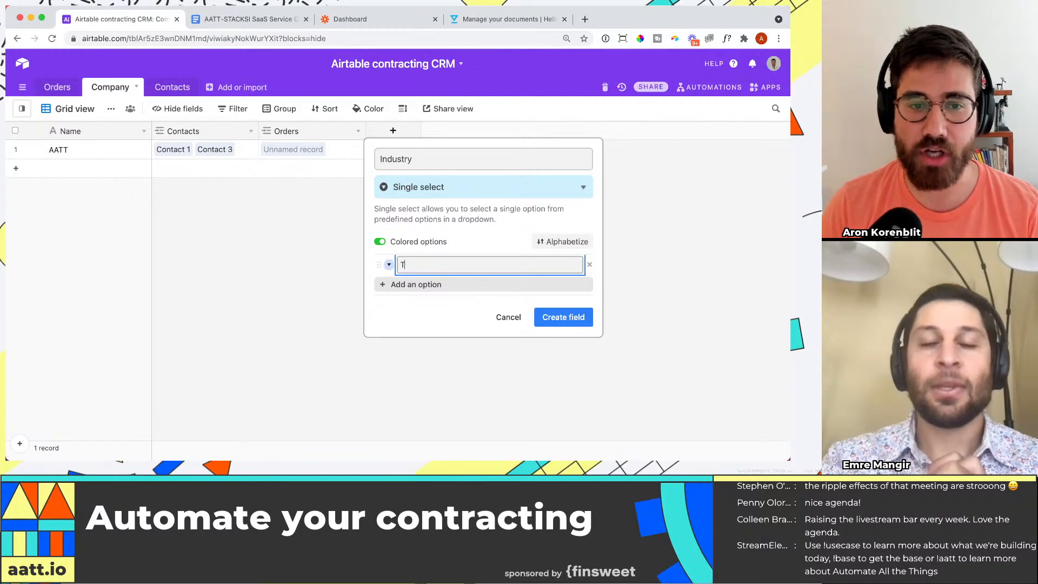
text(echnology)
key(Return)
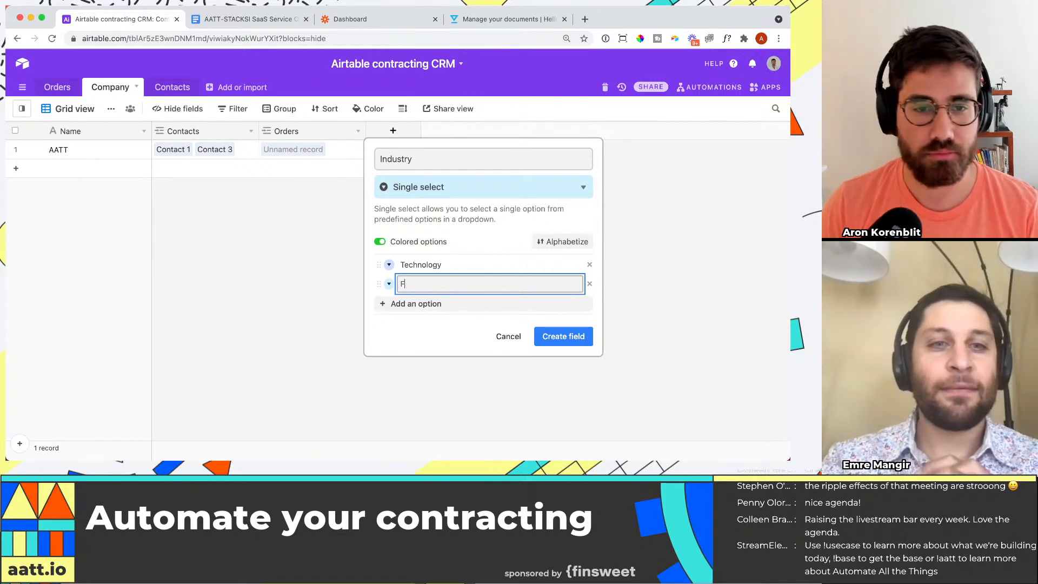
key(Return)
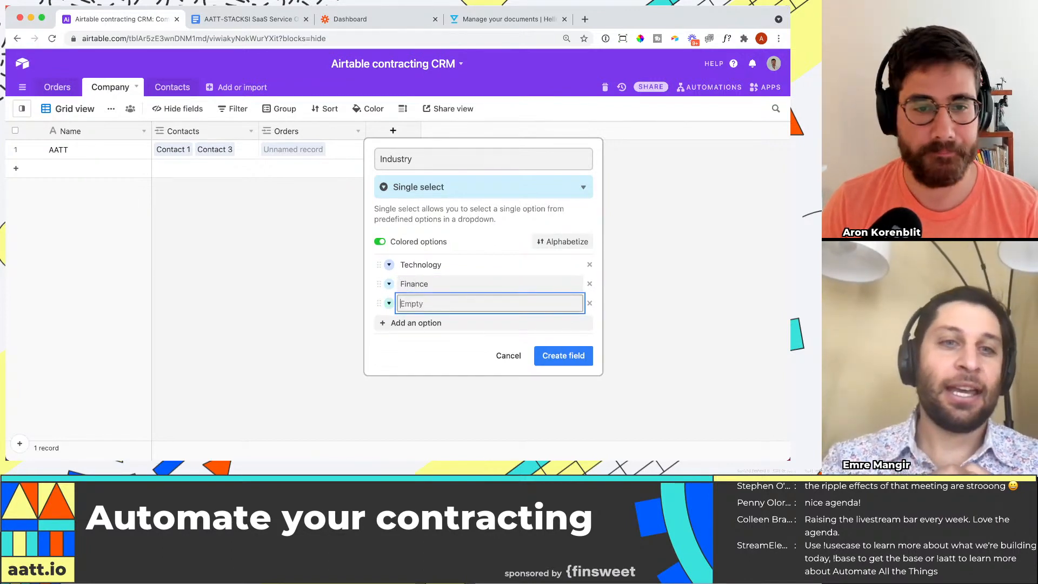
text(Healthcare)
key(Return)
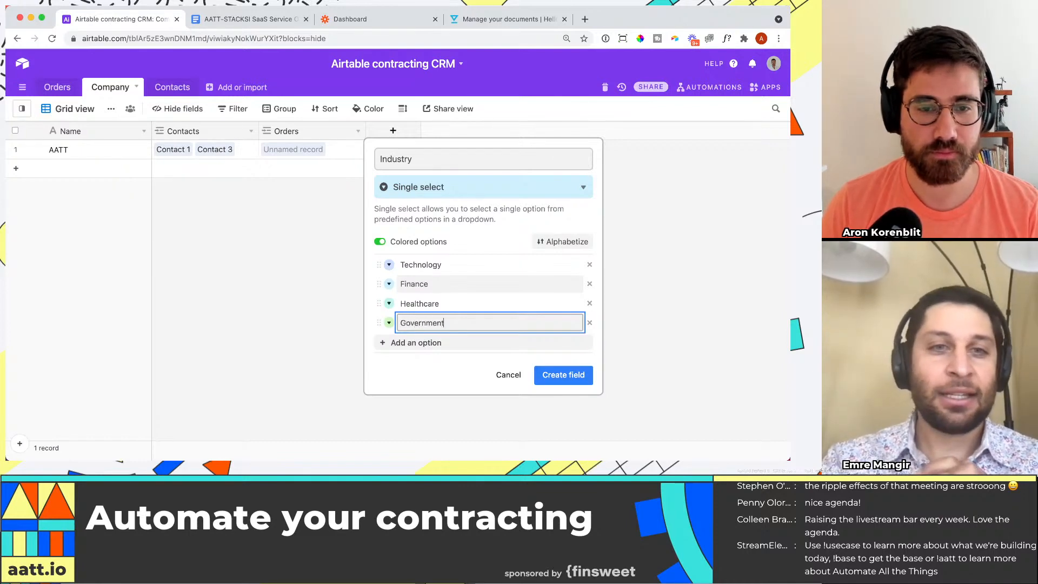
click(563, 375)
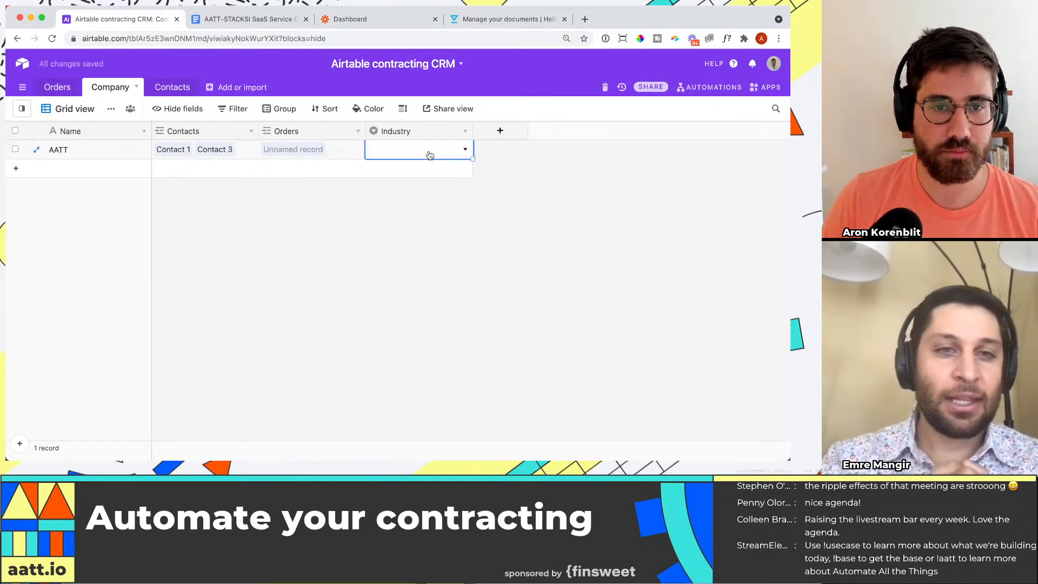
click(430, 155)
click(413, 210)
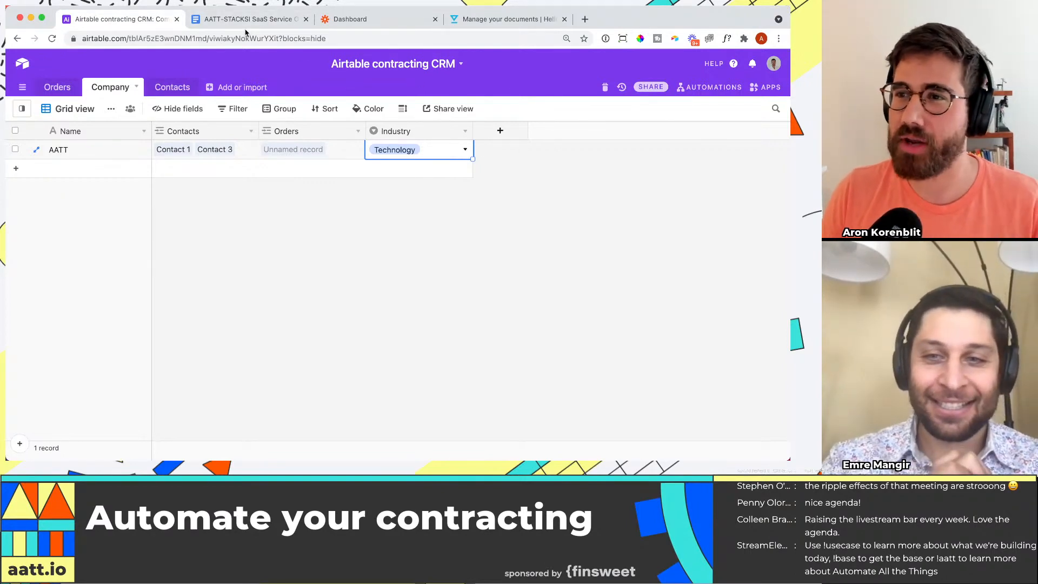
Step: Add a single line text field named Adress to the Company table
click(499, 131)
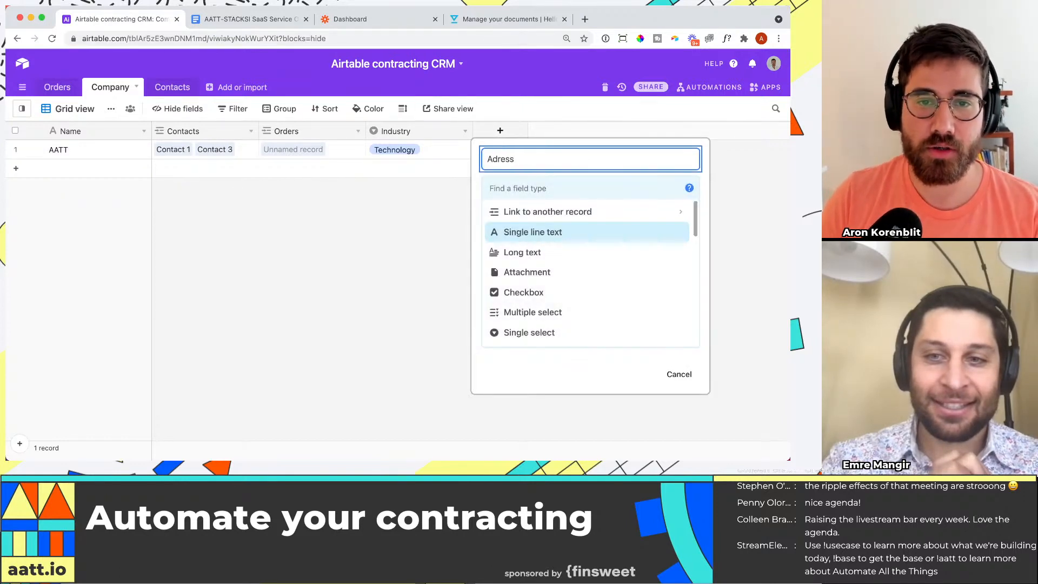
key(Tab)
text(sin)
key(Return)
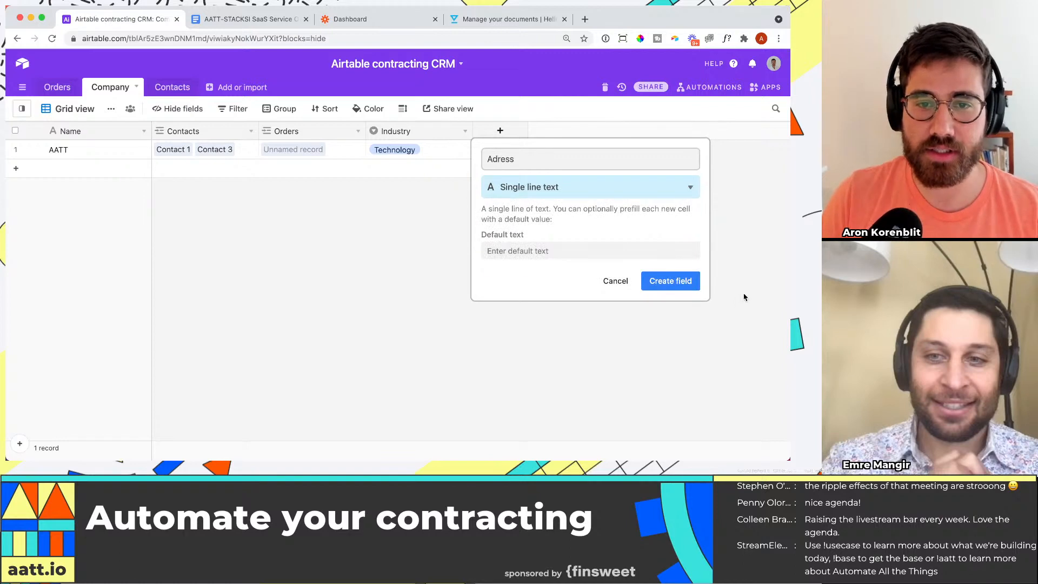
click(677, 280)
Step: Enter the company's street address in the Adress field of the AATT record
click(519, 155)
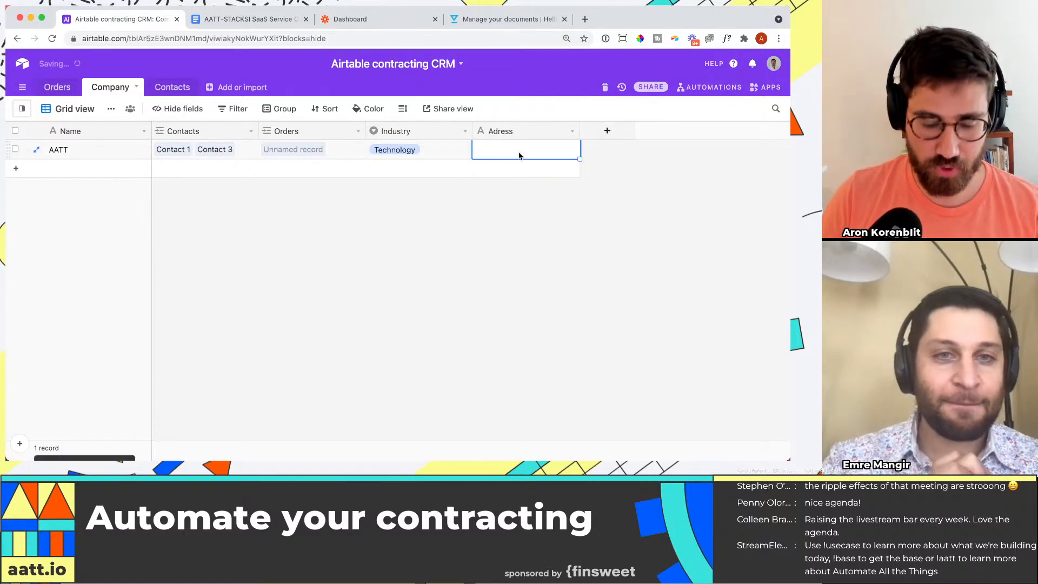
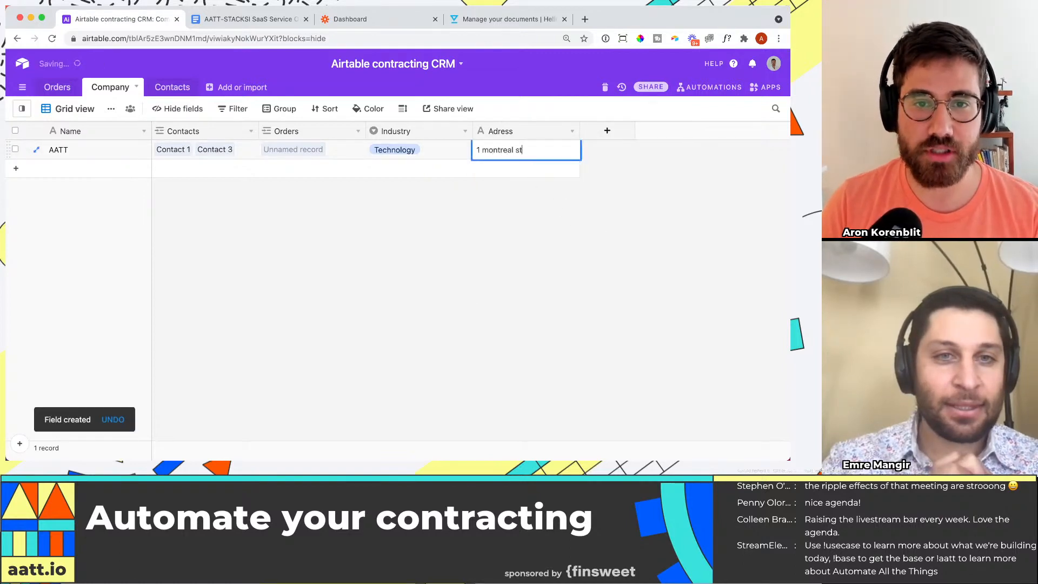
key(Return)
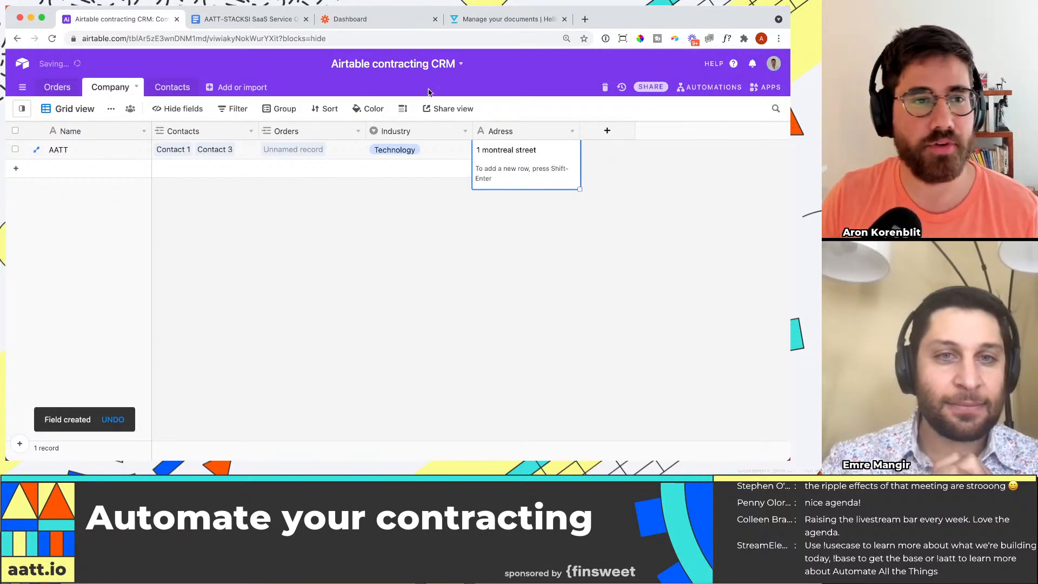
Step: Check the variable fields in the Google Docs order form and switch back to the Airtable base
click(249, 18)
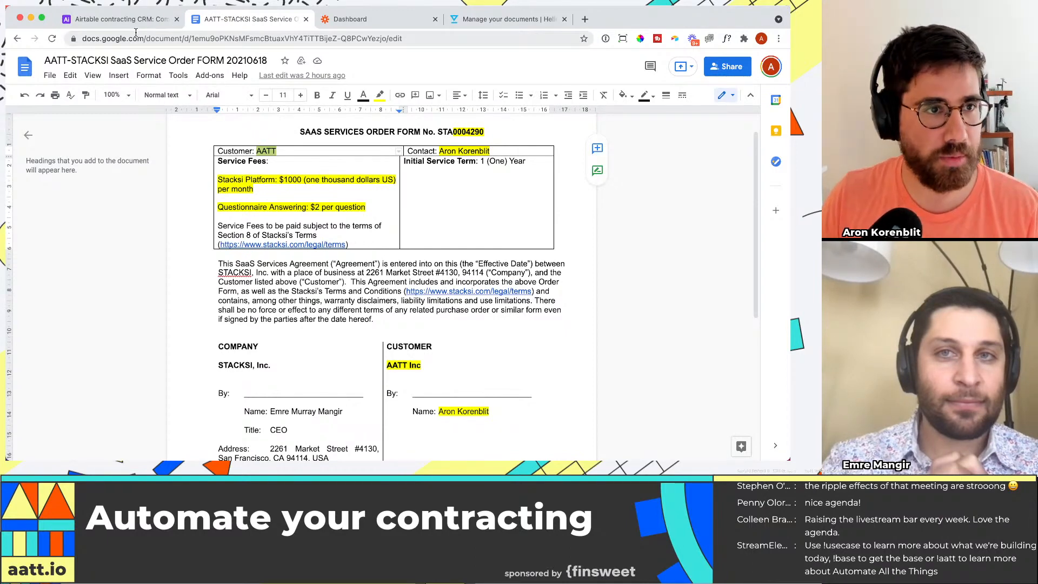
click(124, 19)
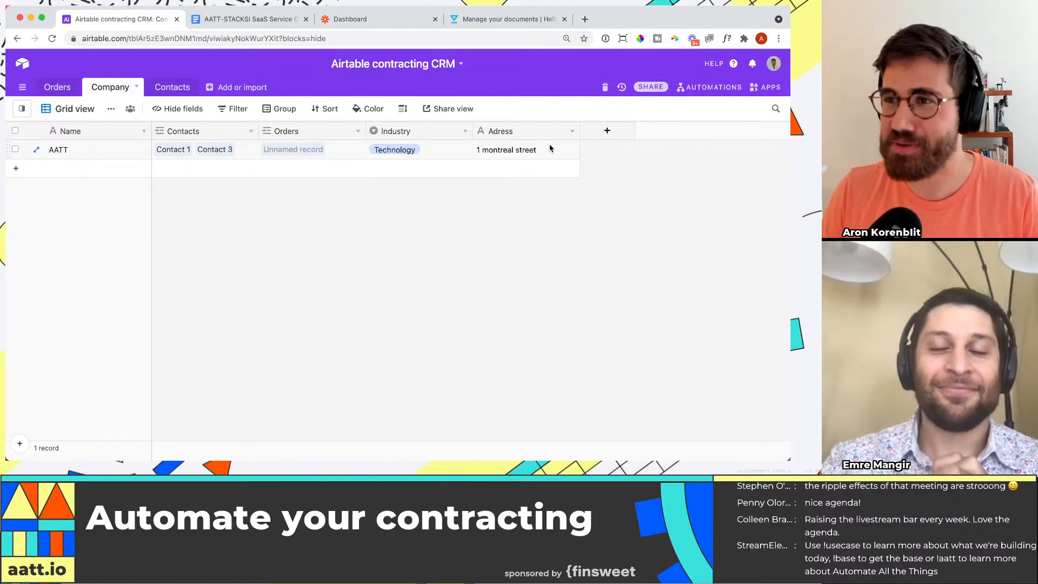
Step: Delete the Notes, Attachments and Status fields from the Contacts table
click(181, 94)
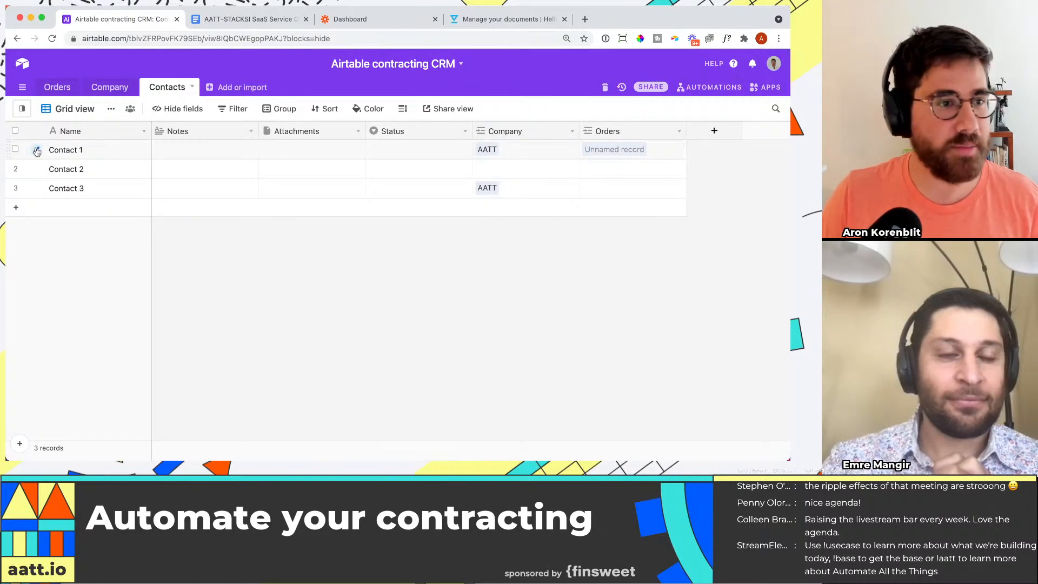
click(15, 149)
click(16, 150)
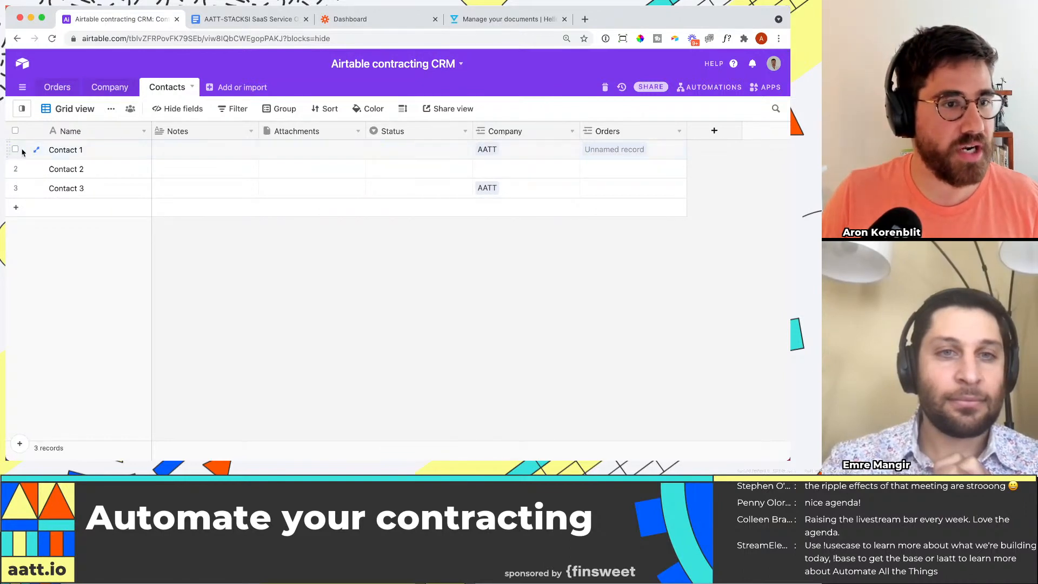
click(251, 131)
click(184, 390)
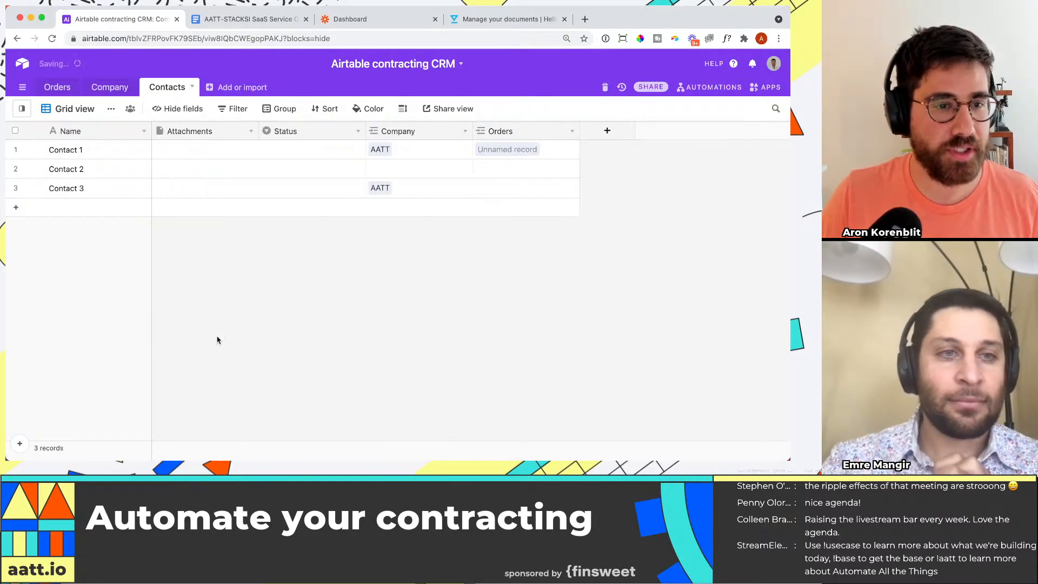
click(251, 131)
click(183, 390)
click(251, 132)
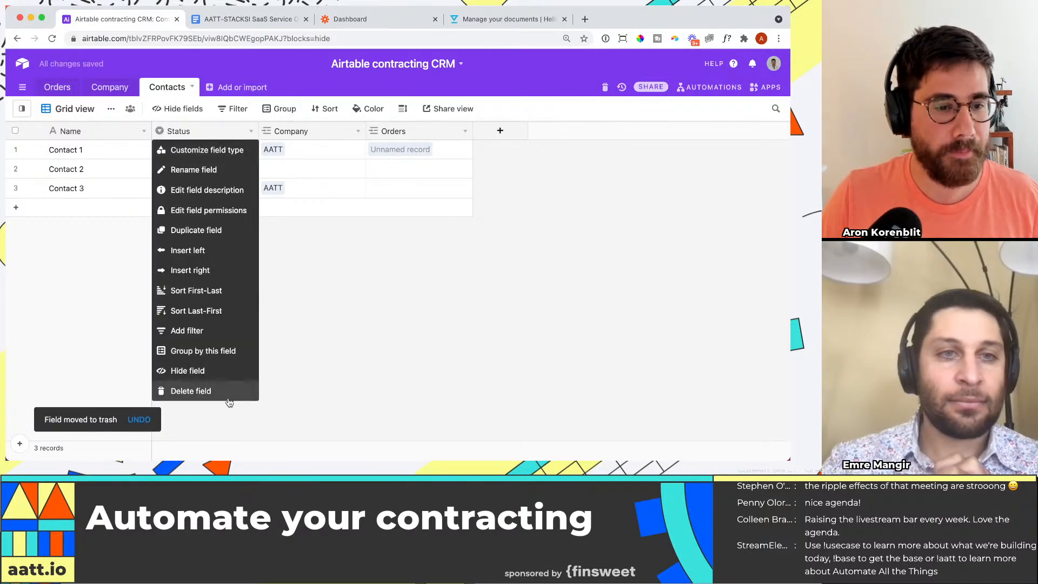
click(226, 392)
Step: Clear the Company links of all contacts and the Orders link of Contact 1
drag(205, 149, 202, 195)
key(BackSpace)
click(313, 152)
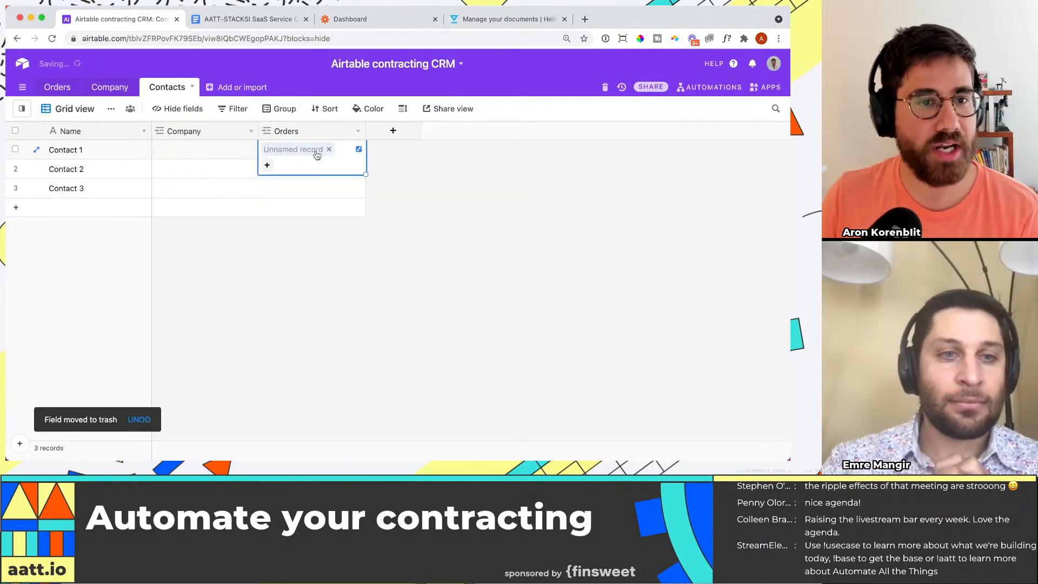
key(BackSpace)
Step: Delete the Contact 2 and Contact 3 records from the Contacts table
click(16, 169)
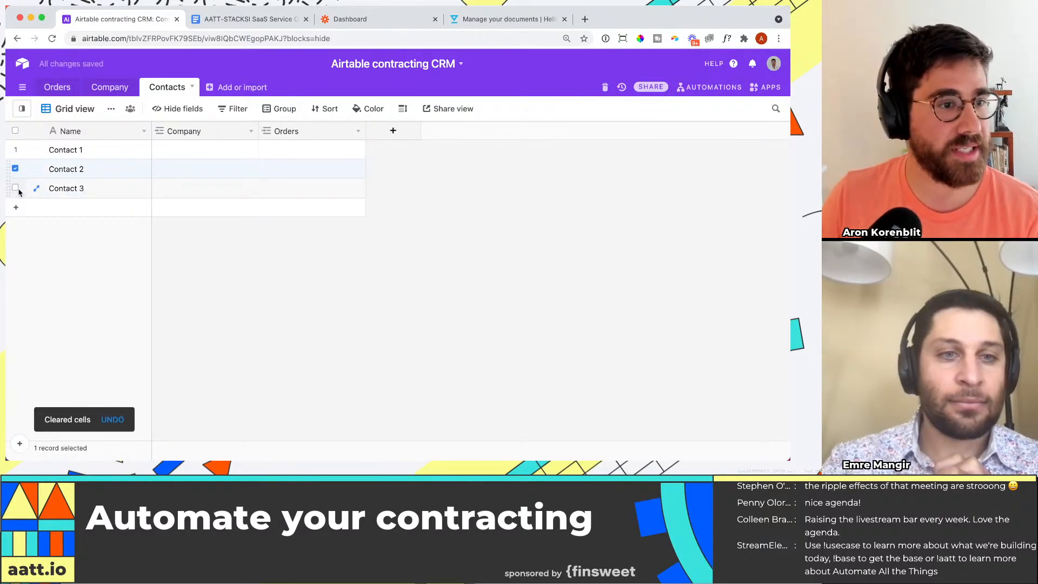
click(17, 188)
right_click(18, 190)
click(42, 219)
Step: Replace the name of the Contact 1 record with the contact's full name
double_click(73, 149)
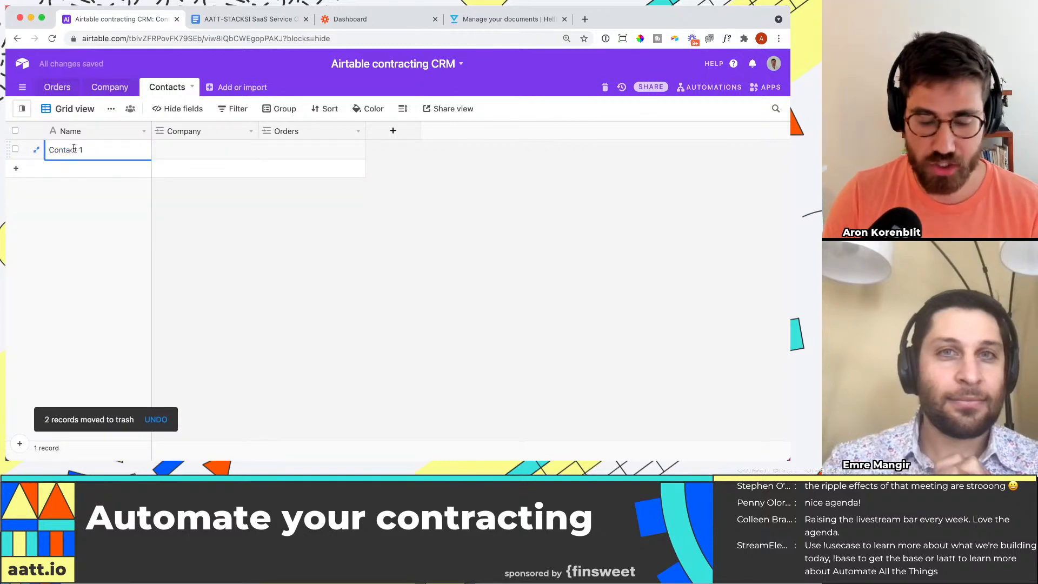
key(super+a)
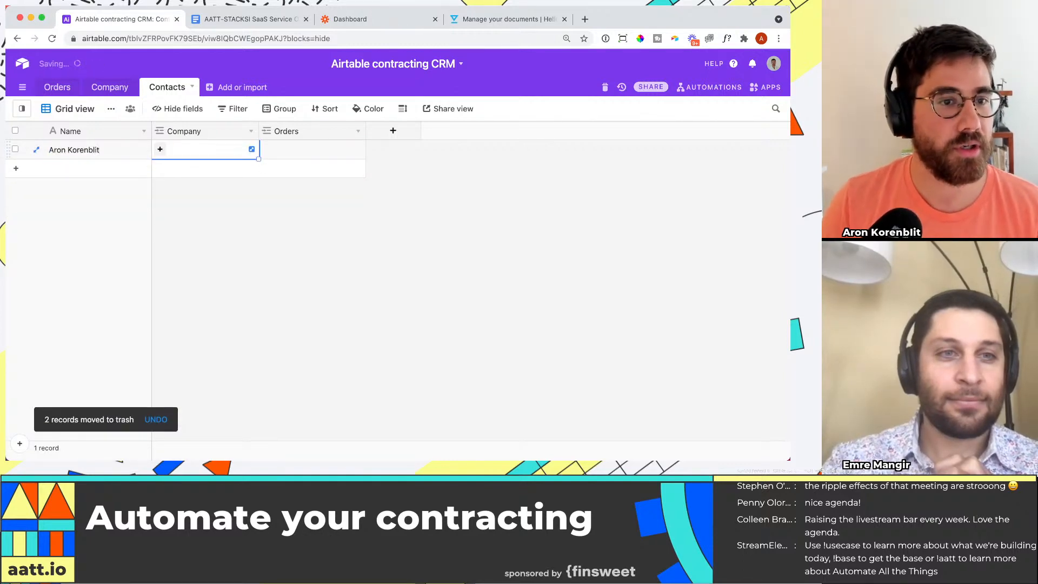
key(Tab)
Step: Add a field named email of type Email to the Contacts table
click(413, 131)
text(email)
key(Tab)
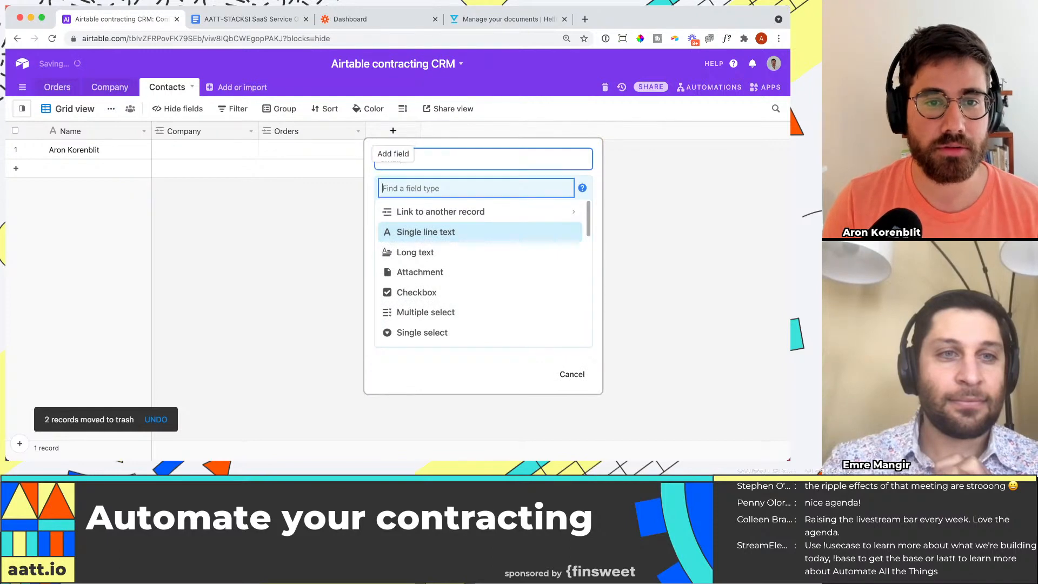
text(email)
key(Return)
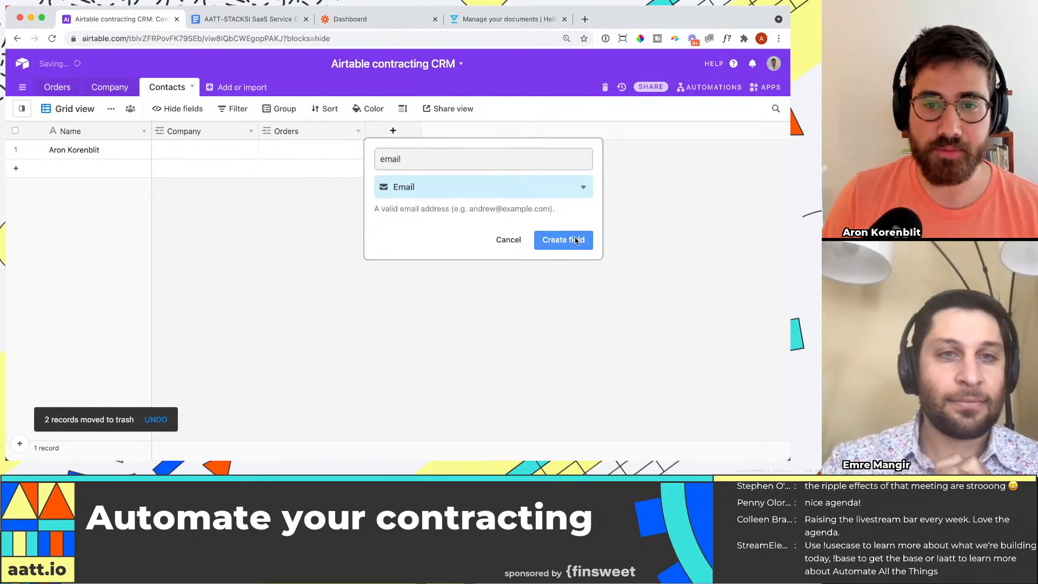
key(Return)
Step: Fill in the contact's e-mail address in the email field of the remaining contact record
click(411, 149)
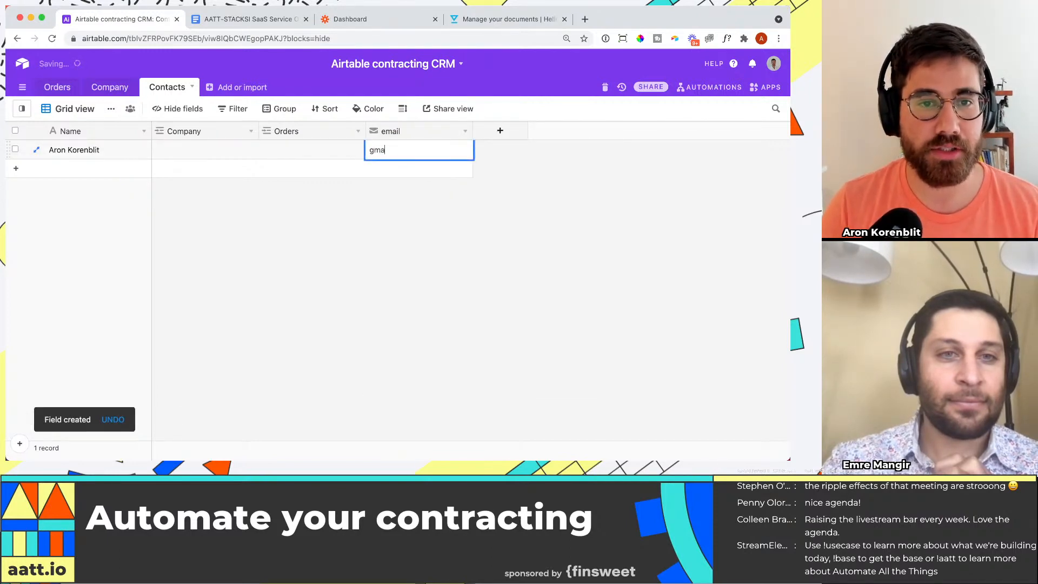
key(super+a)
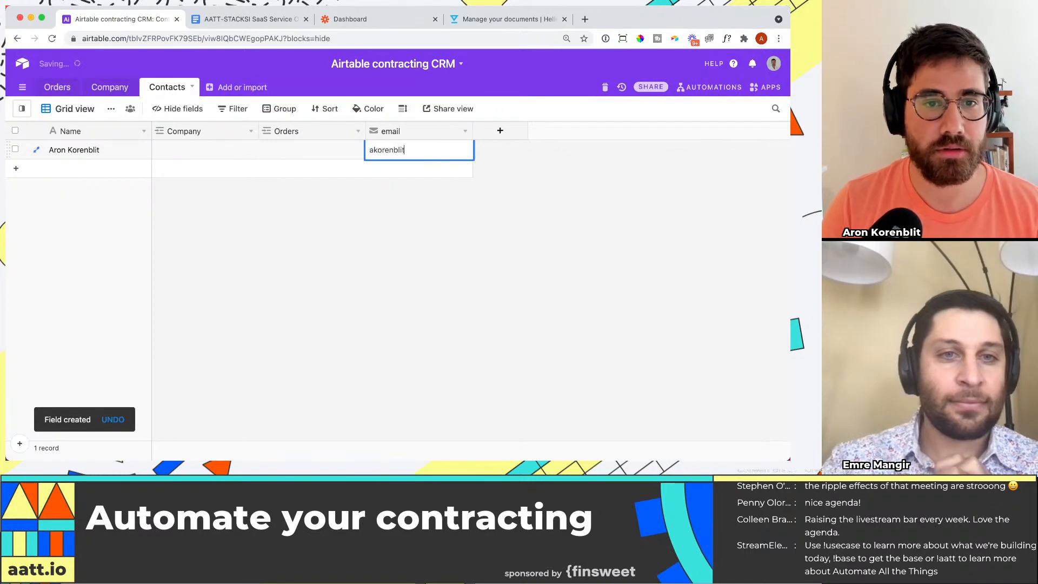
key(Return)
click(502, 239)
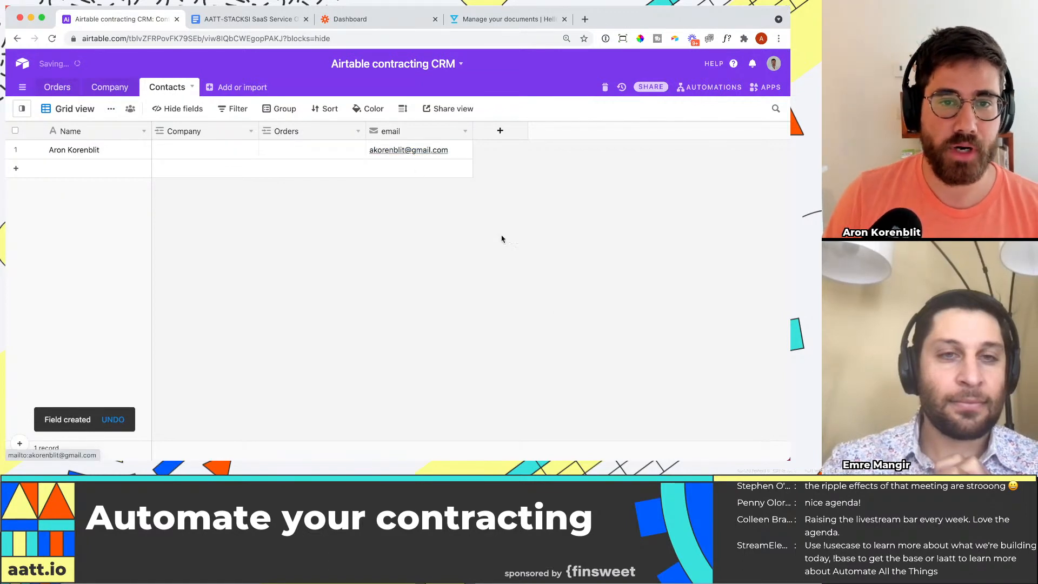
Step: Move the email field directly after Name, and link the contact to the AATT company record
drag(412, 131, 214, 132)
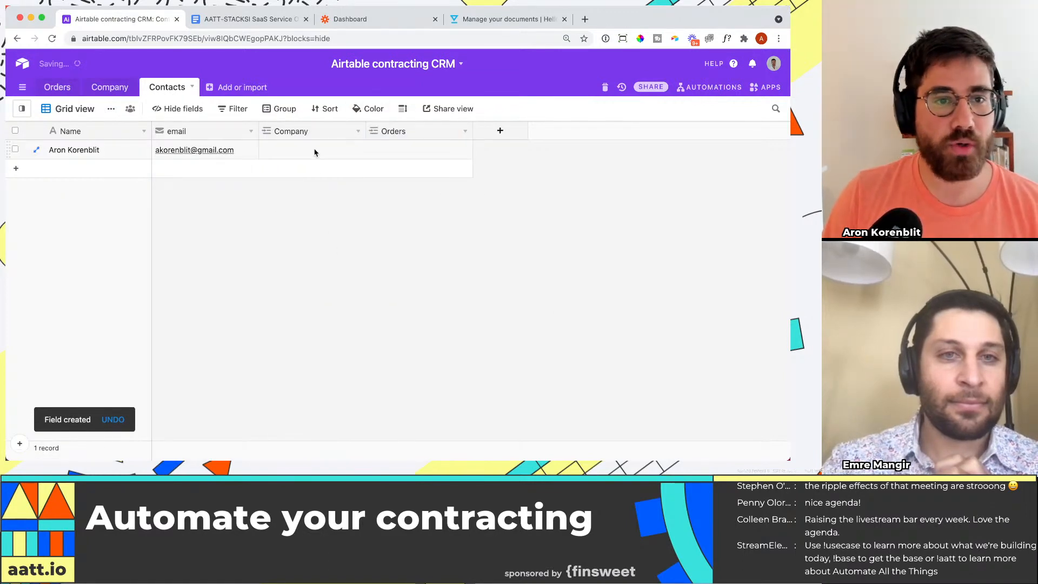
click(276, 153)
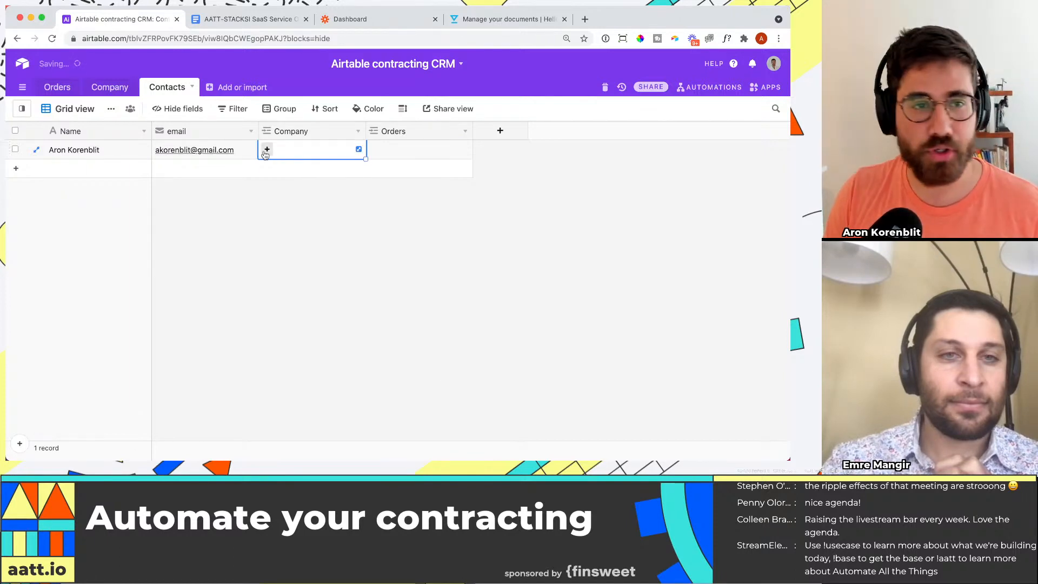
click(266, 151)
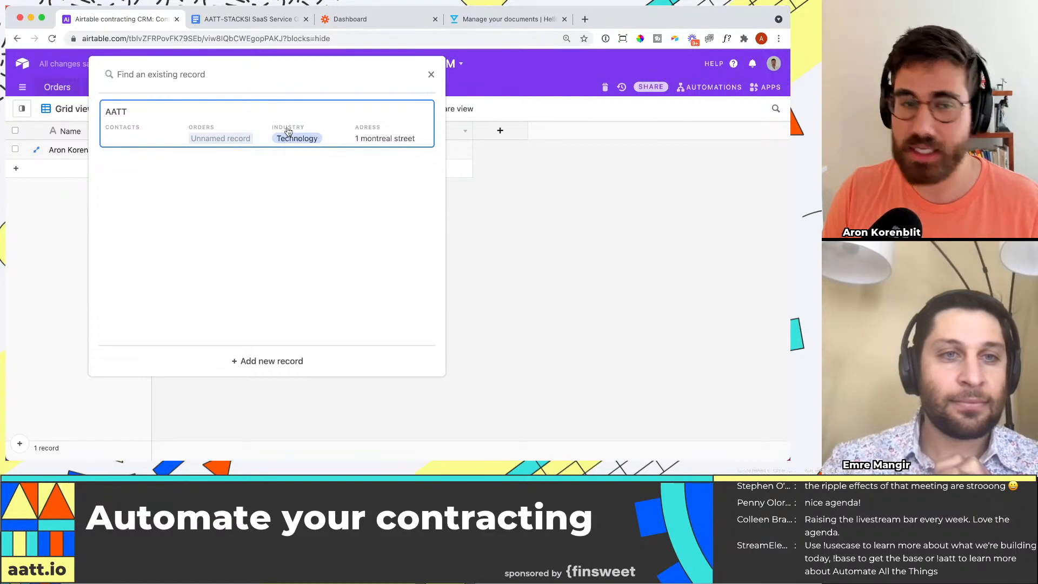
click(288, 131)
Step: Add a second company record named AATT 2 to the Company table
click(110, 87)
click(121, 177)
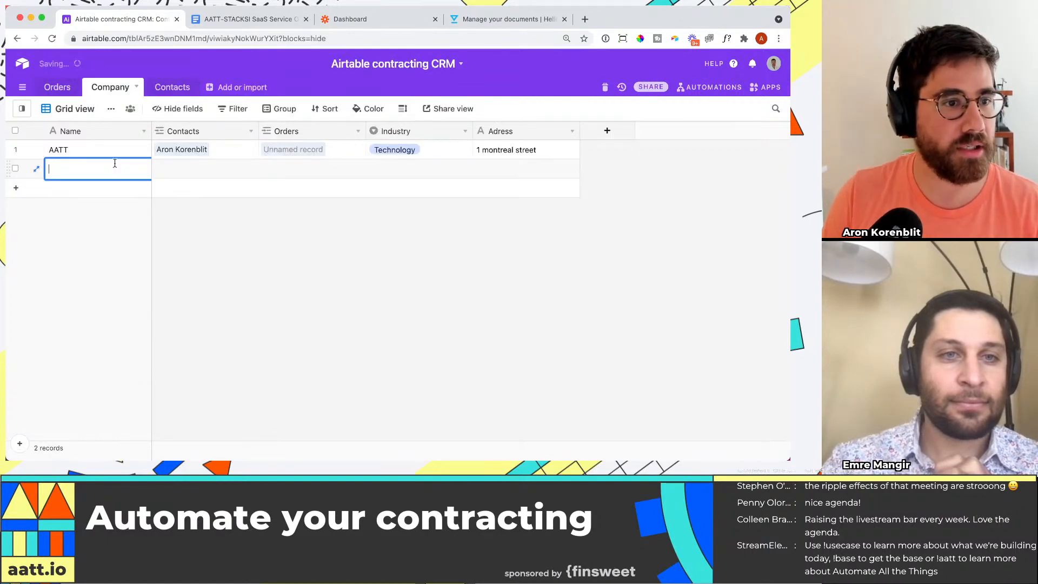
text(AATT a)
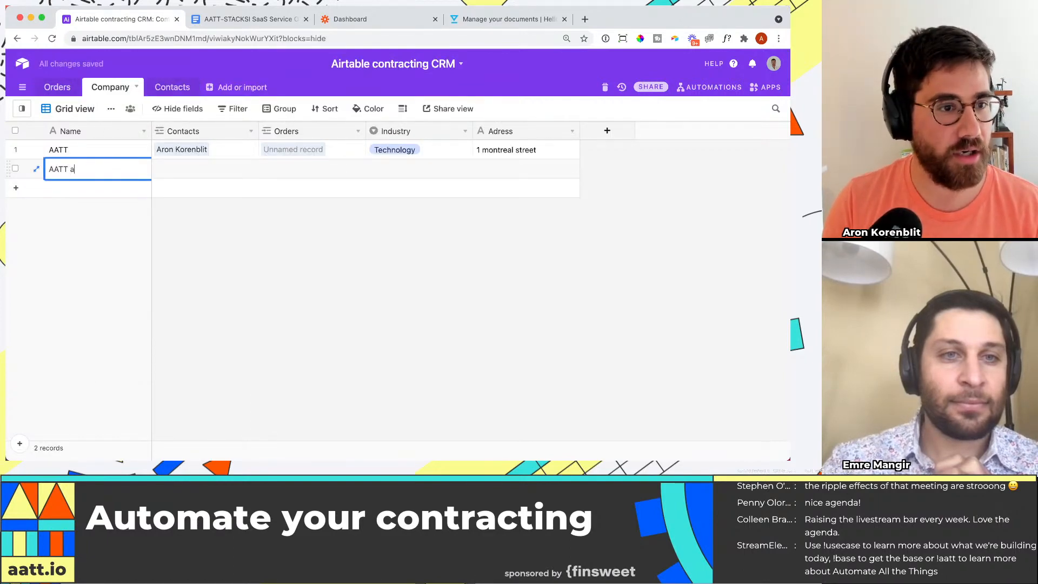
key(BackSpace)
text(2)
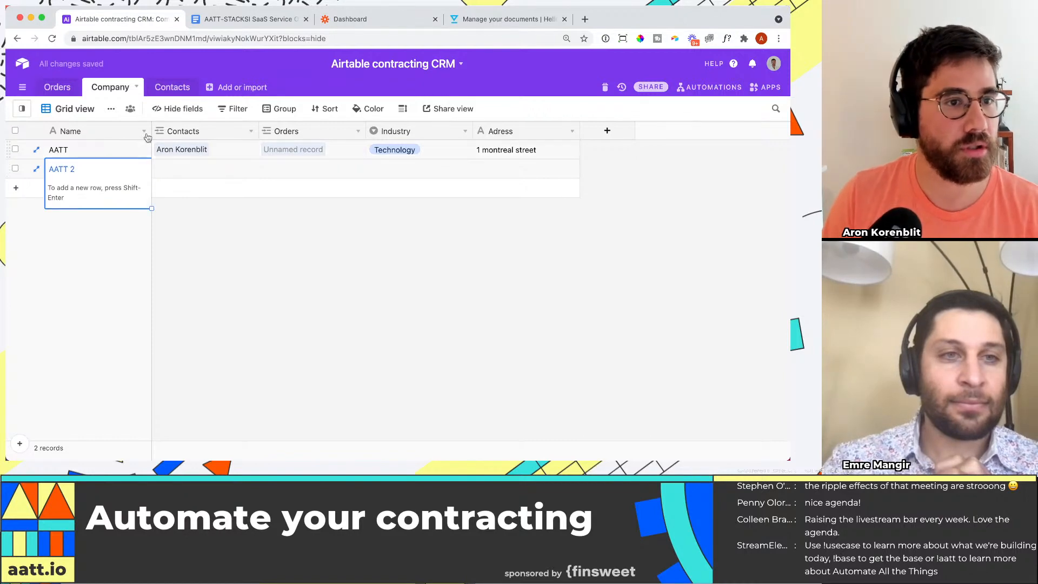
key(Return)
Step: Add a second contact by first name in the Contacts table and link it to the AATT company record
click(178, 87)
click(127, 170)
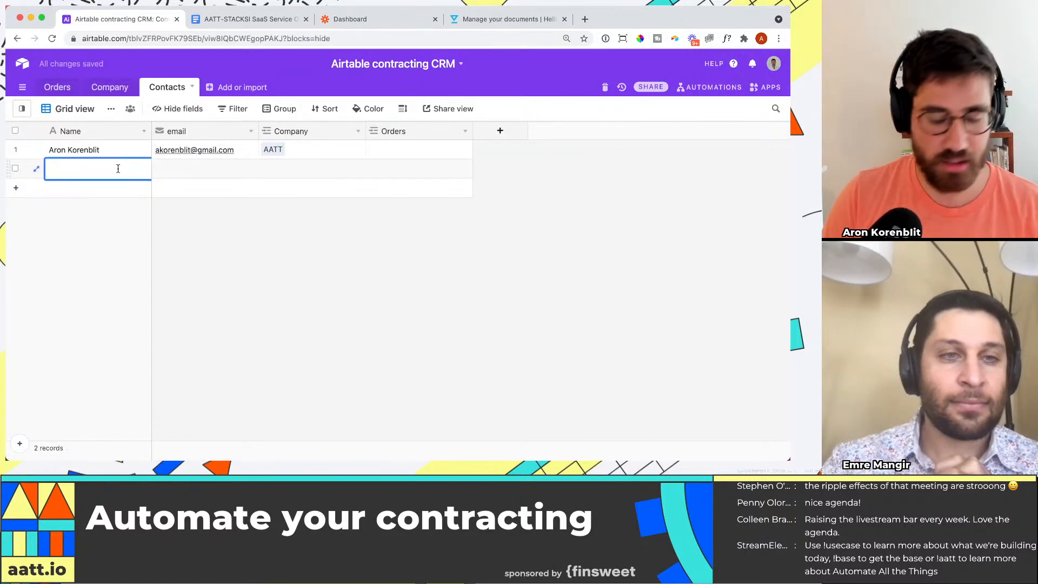
text(Jeff)
key(Tab)
key(Tab)
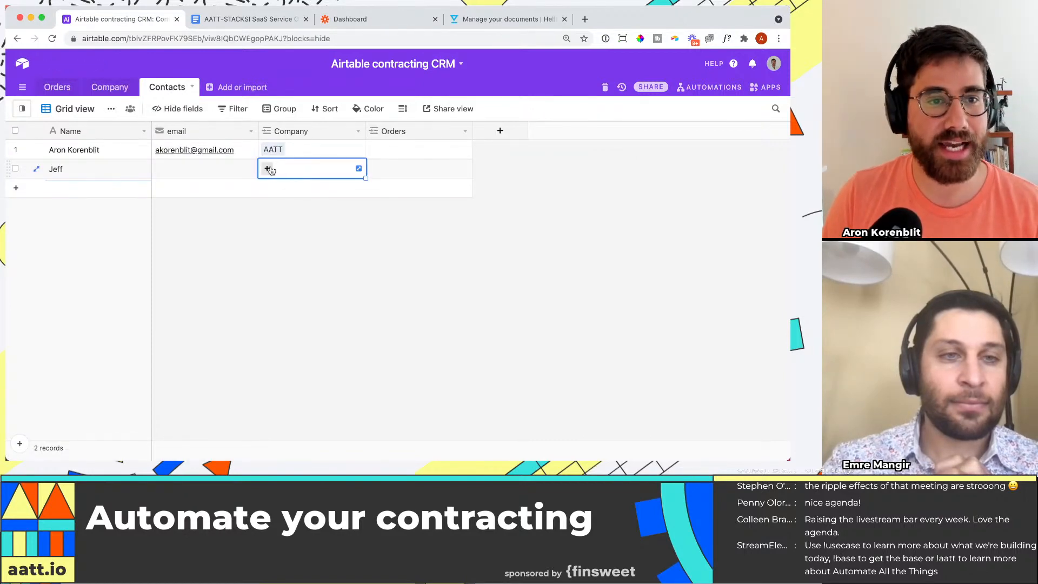
click(268, 169)
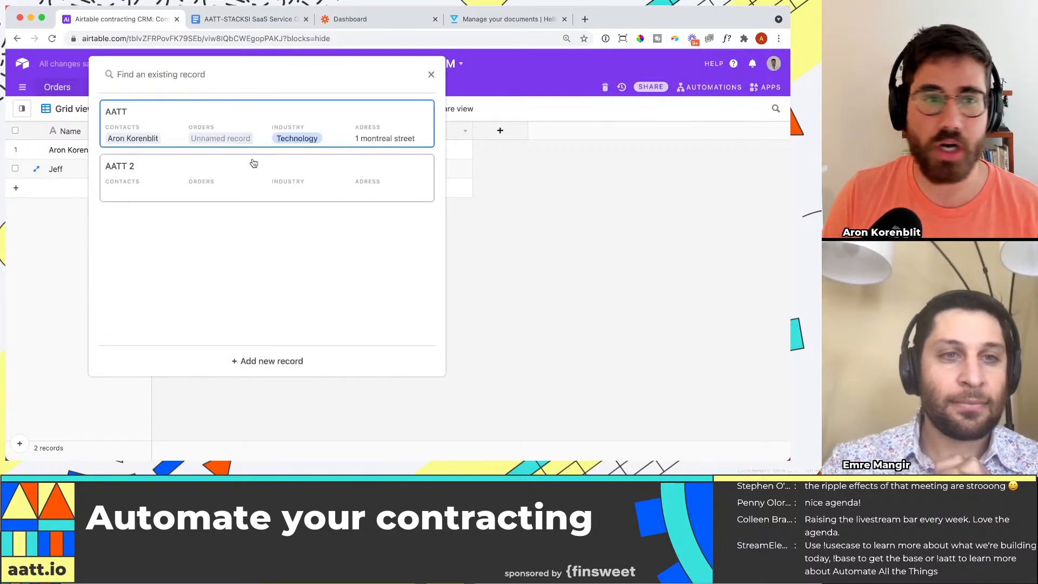
click(254, 138)
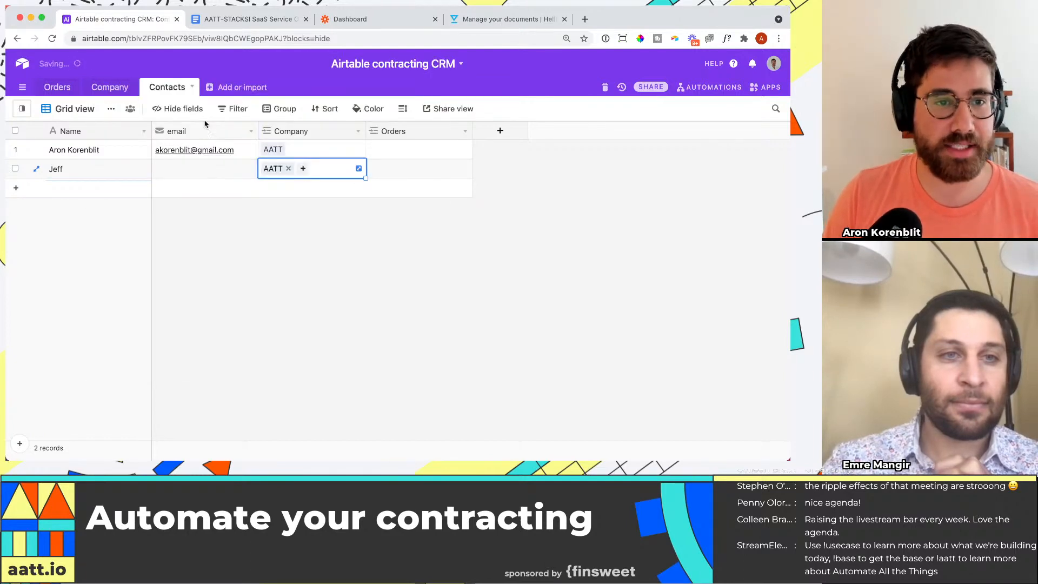
Step: Check the contacts linked to AATT in the Company table, and compare with the contact and signature fields of the Google Docs order form
click(107, 89)
click(247, 156)
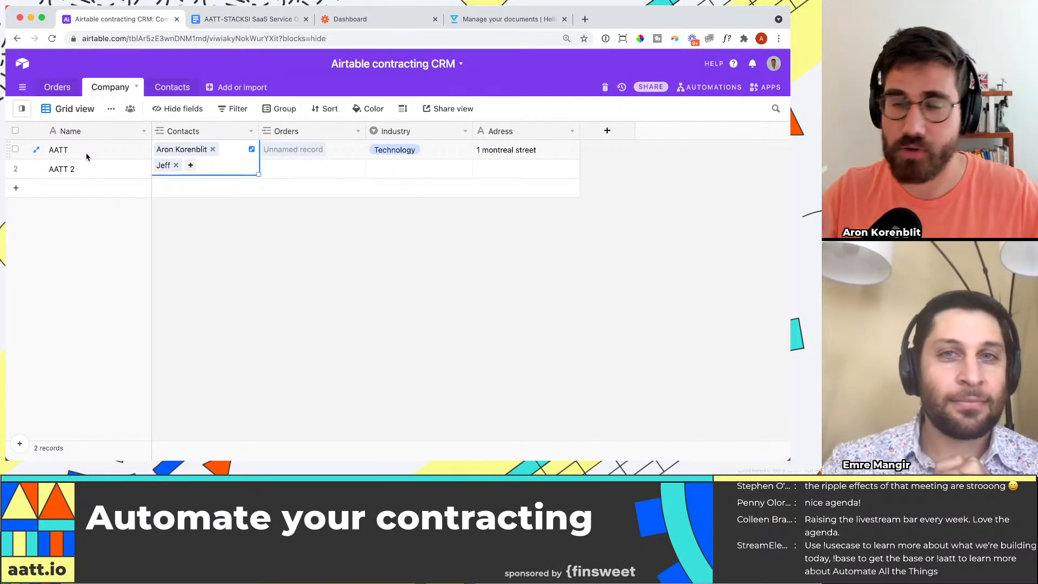
click(263, 17)
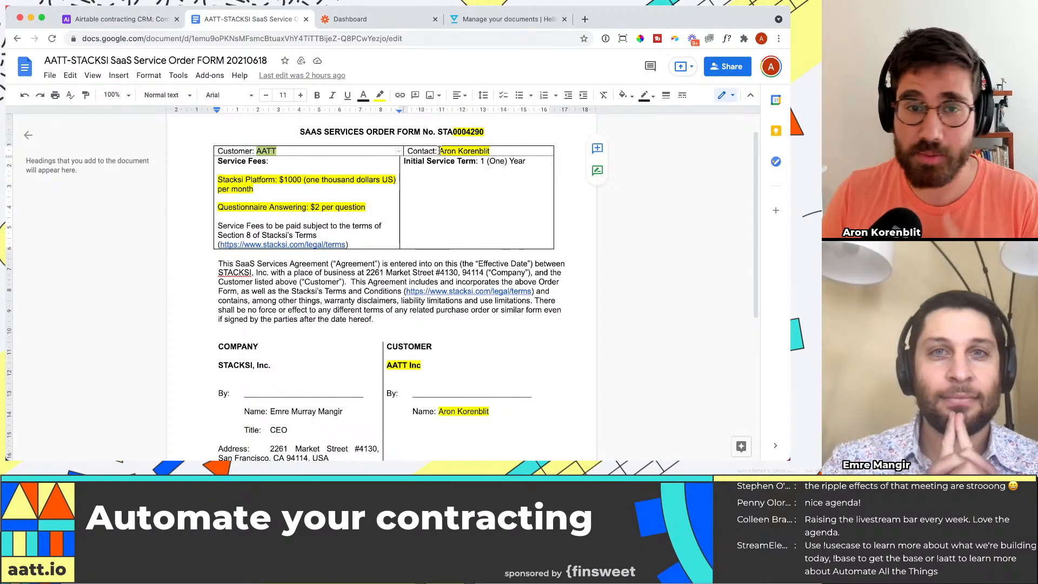
drag(439, 151, 479, 149)
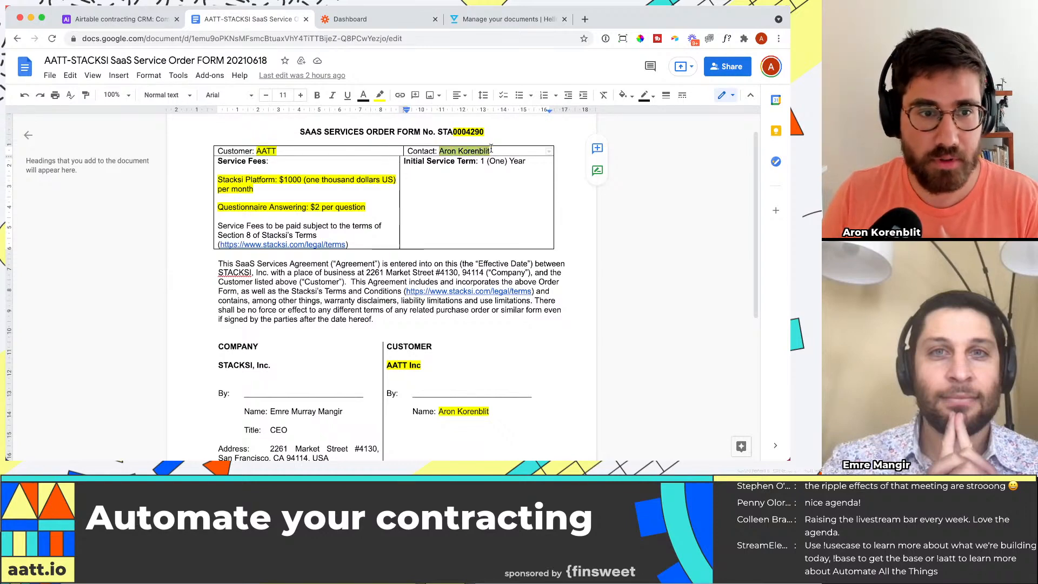
scroll(456, 315, down, 2)
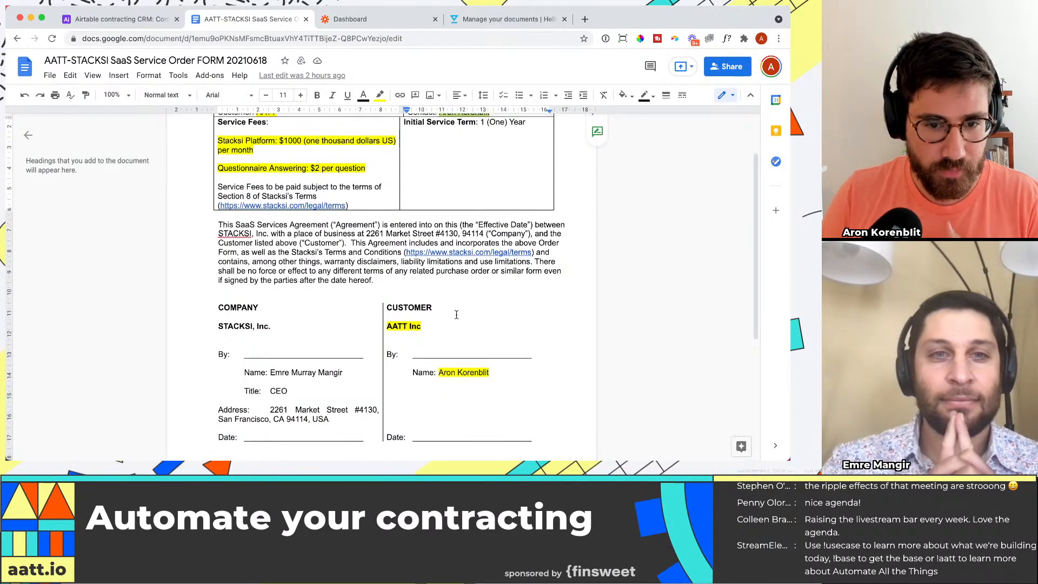
scroll(456, 315, up, 2)
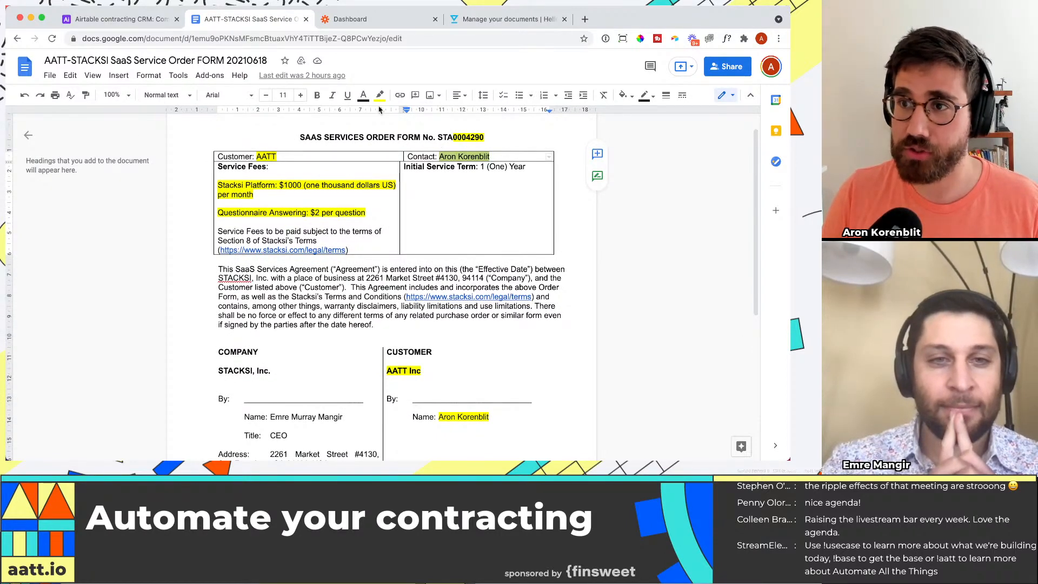
Step: Switch back to the Airtable base and move the Orders field directly after Name in the Contacts table
click(125, 20)
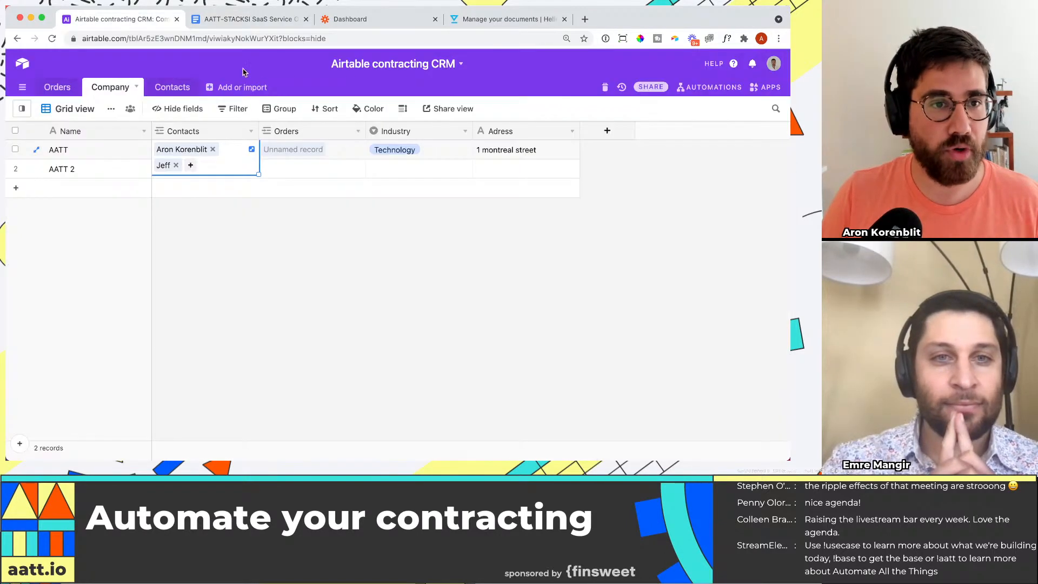
click(172, 88)
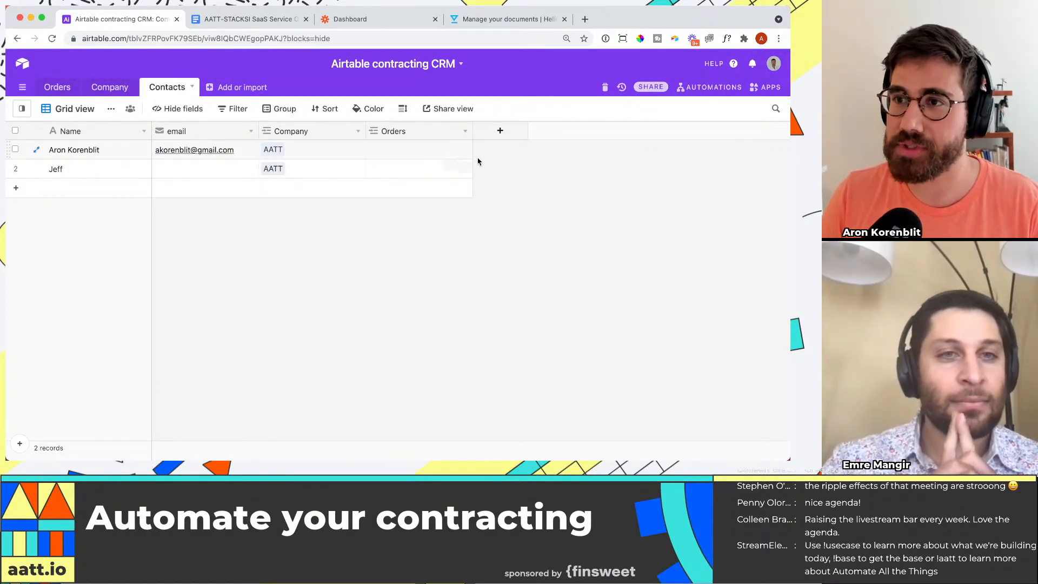
mouse_move(211, 135)
mouse_down()
mouse_move(220, 138)
mouse_move(200, 139)
mouse_up()
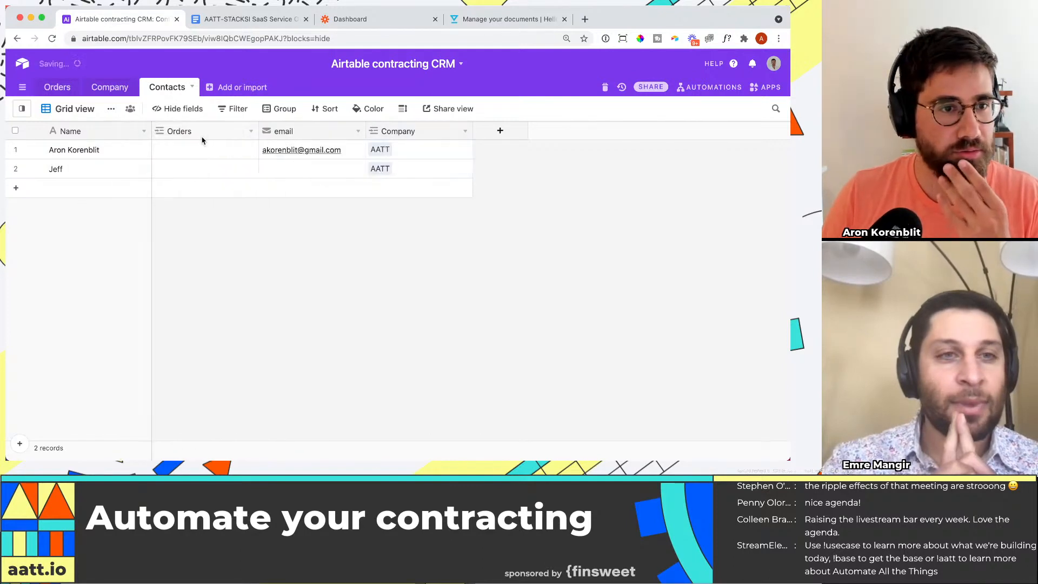
Step: Add a field named Position of type Single line text to the Contacts table
click(500, 131)
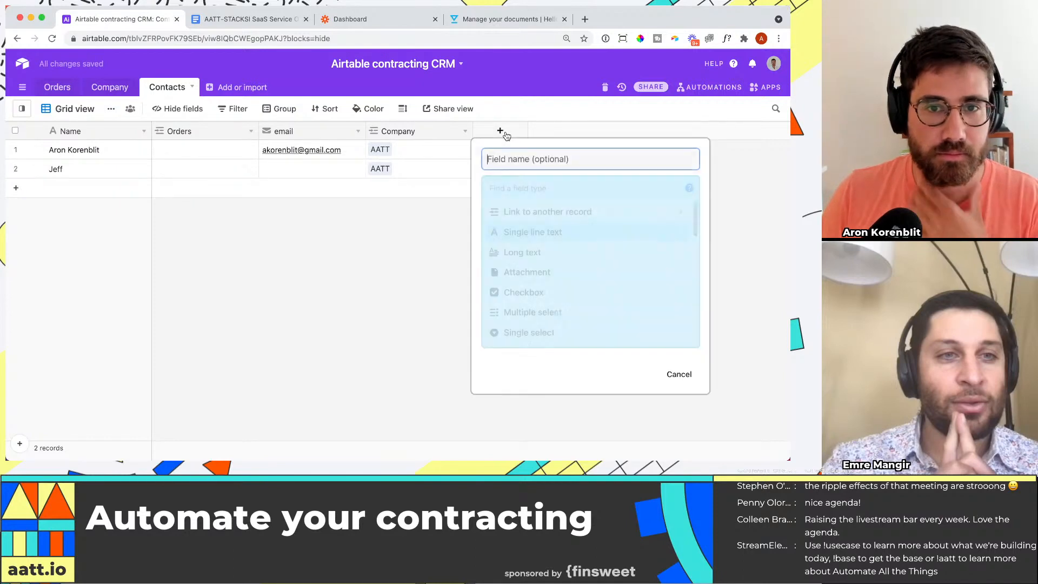
key(Tab)
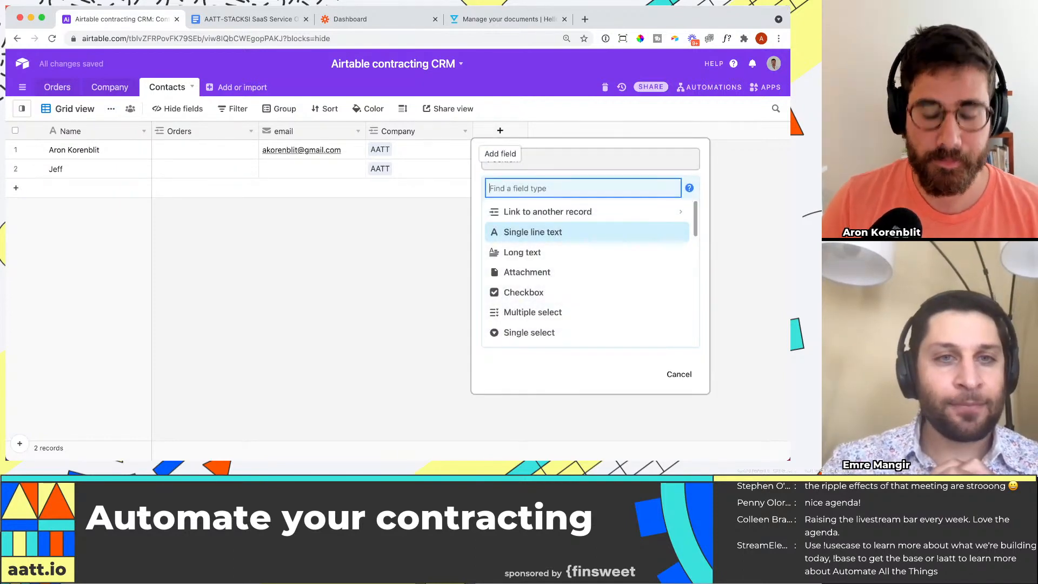
text(single)
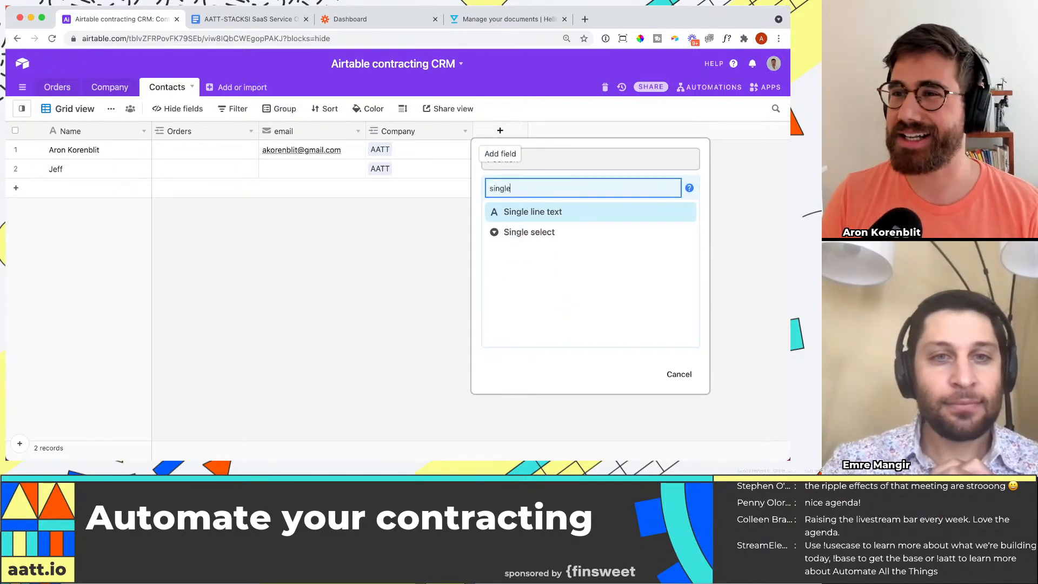
key(Down)
key(Up)
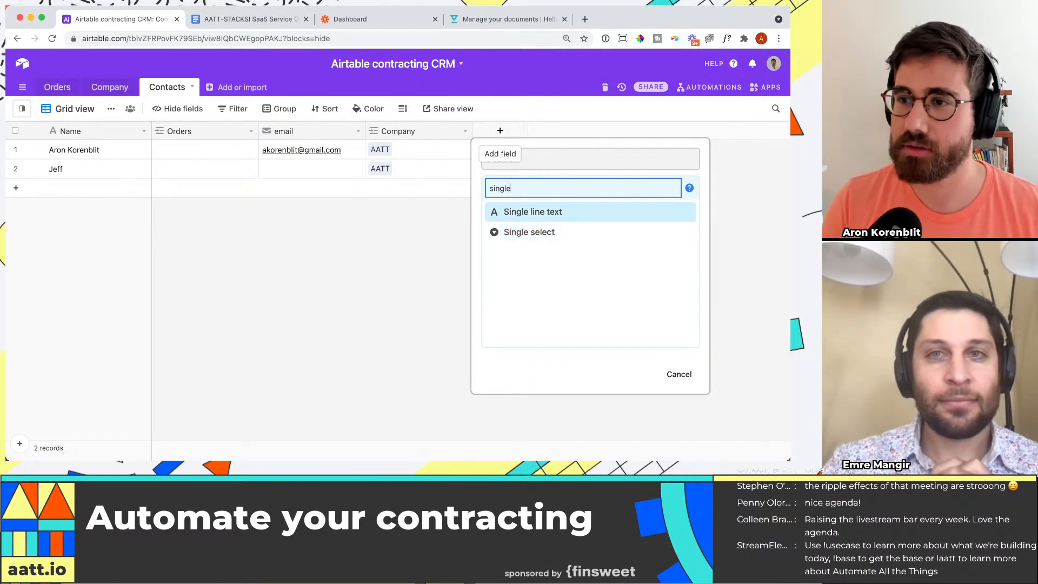
key(BackSpace)
key(BackSpace)
key(BackSpace)
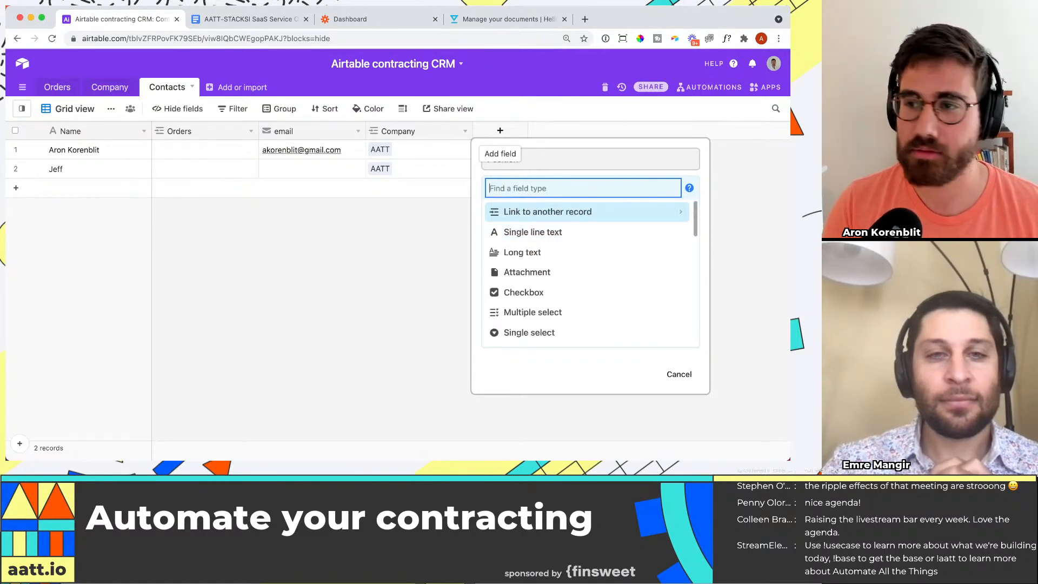
text(sign)
key(BackSpace)
key(BackSpace)
key(BackSpace)
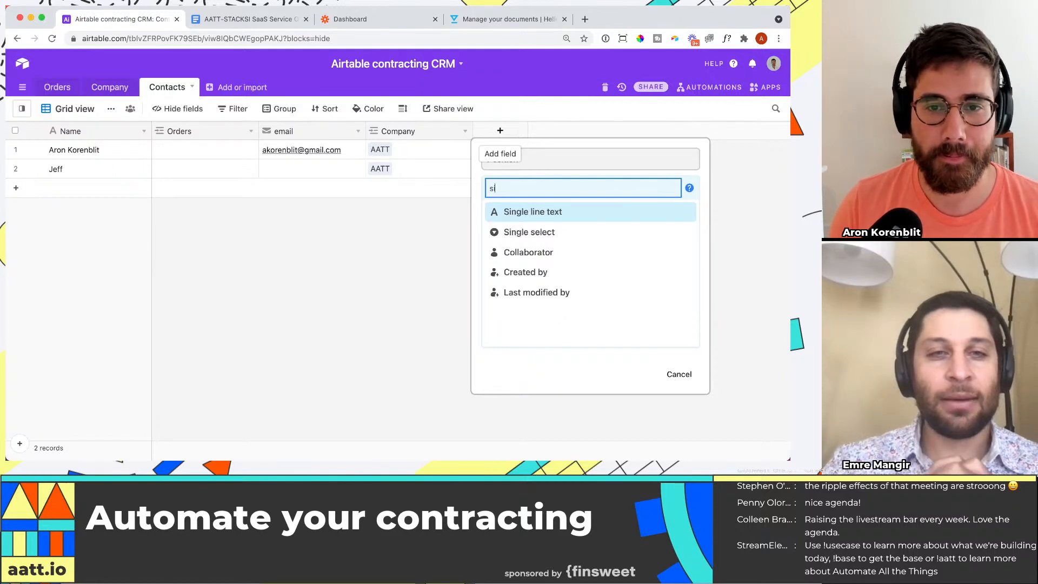
text(ing)
key(Return)
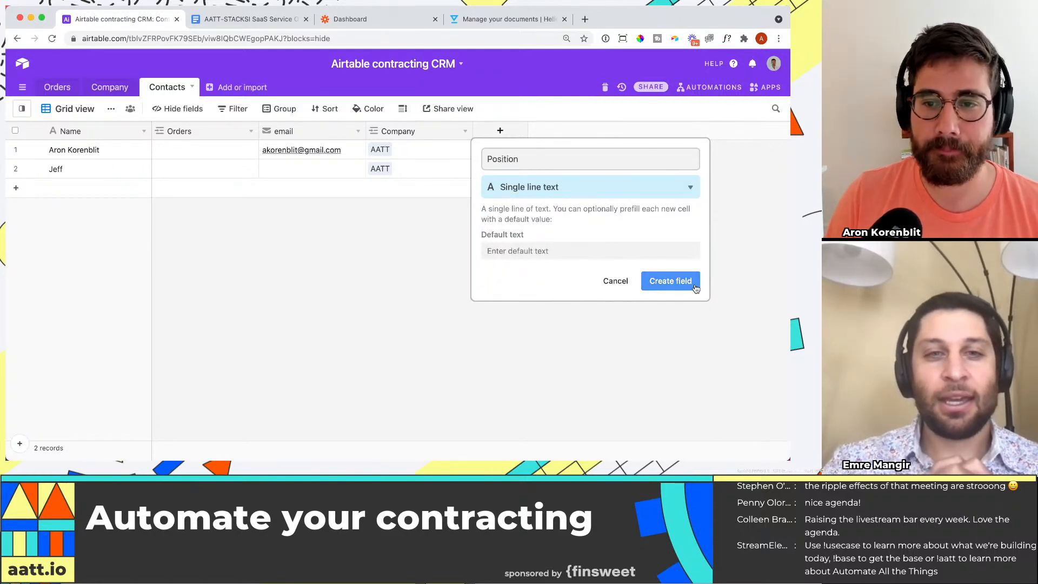
click(671, 280)
Step: Set the Position of the first contact record to AUTOMATOR IN CHIEF
click(529, 150)
text(AU)
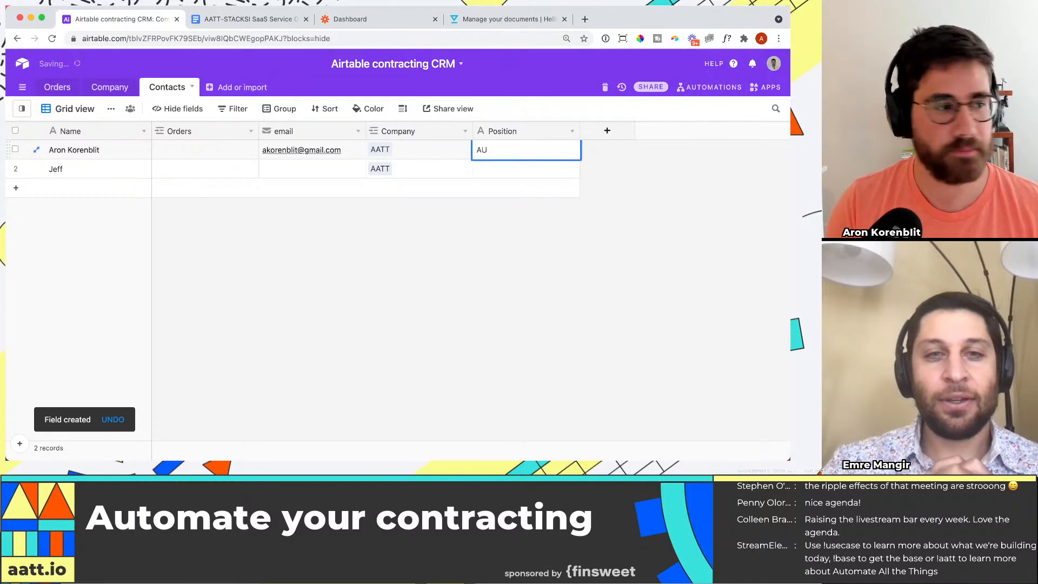
text(TOMATOR)
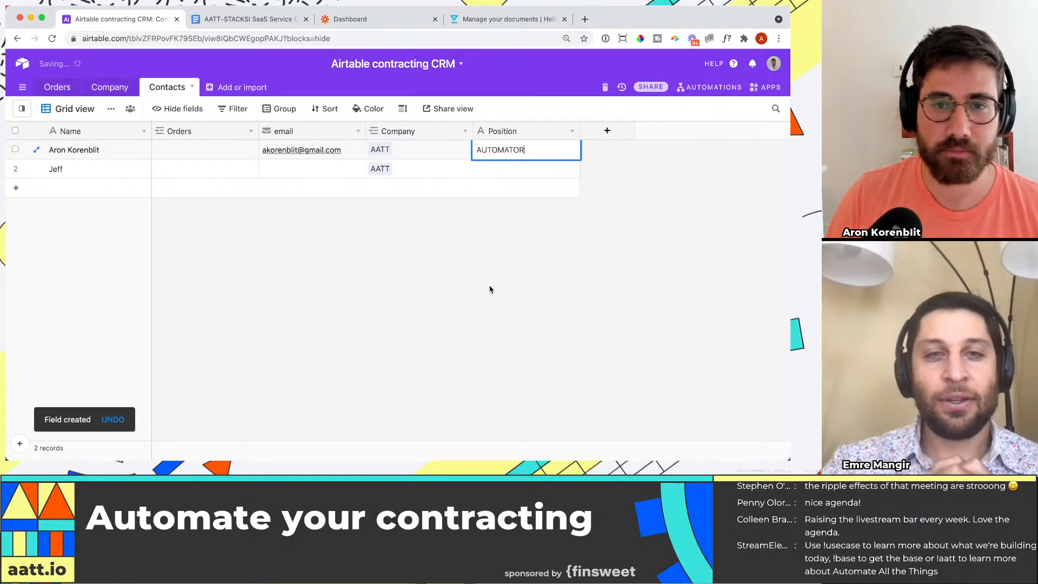
key(Return)
double_click(543, 155)
text(IN CHIEF)
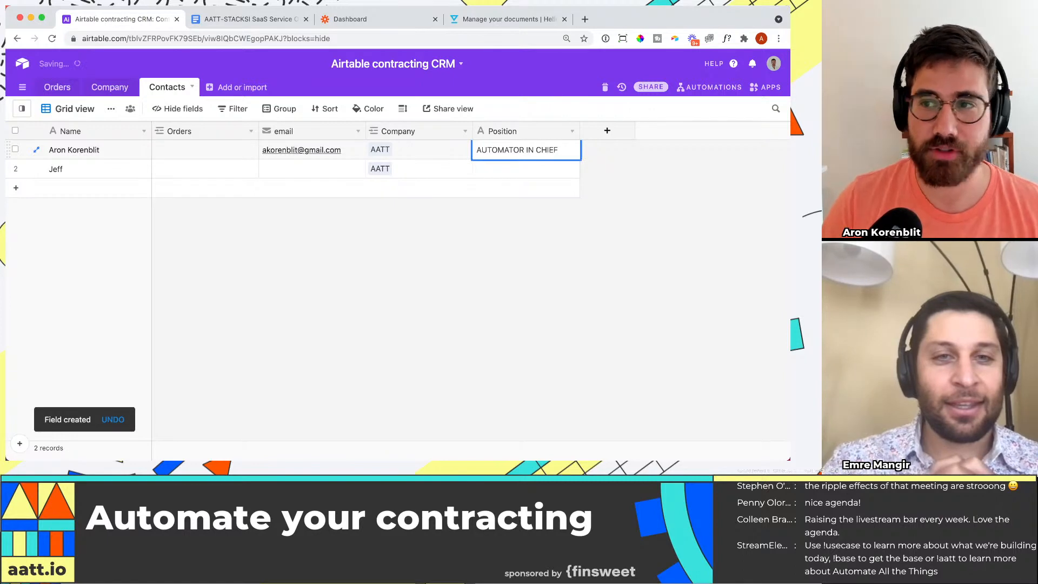
click(575, 285)
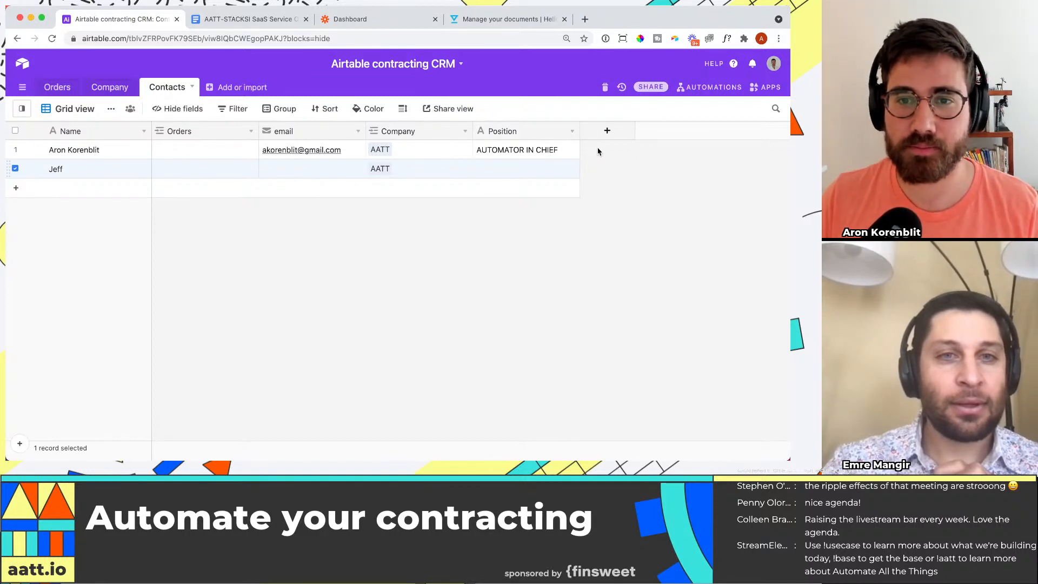
click(613, 290)
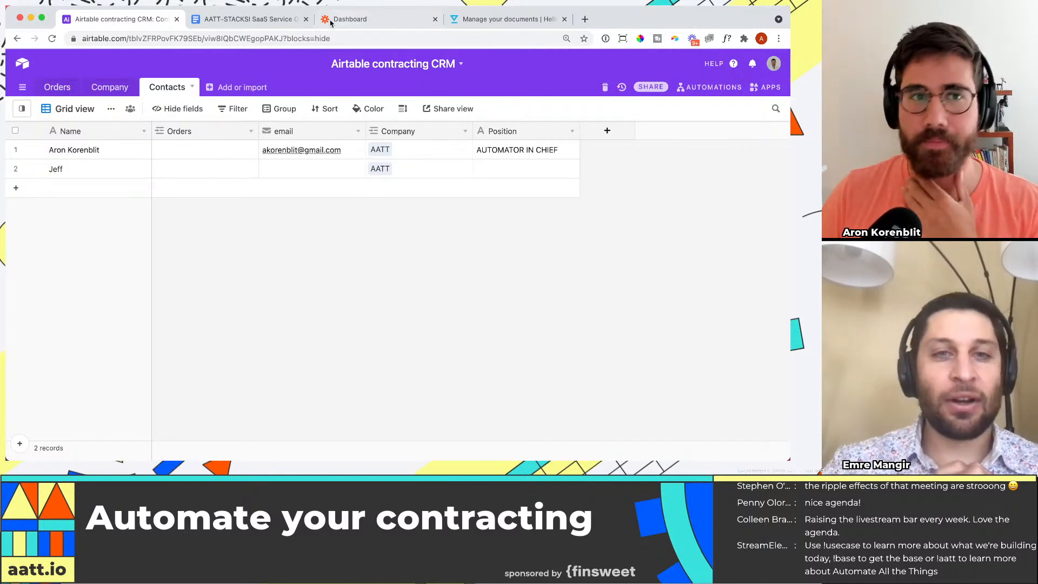
Step: Consult the customer and contact fields of the order form in Google Docs, and return to the Company table in Airtable
click(254, 22)
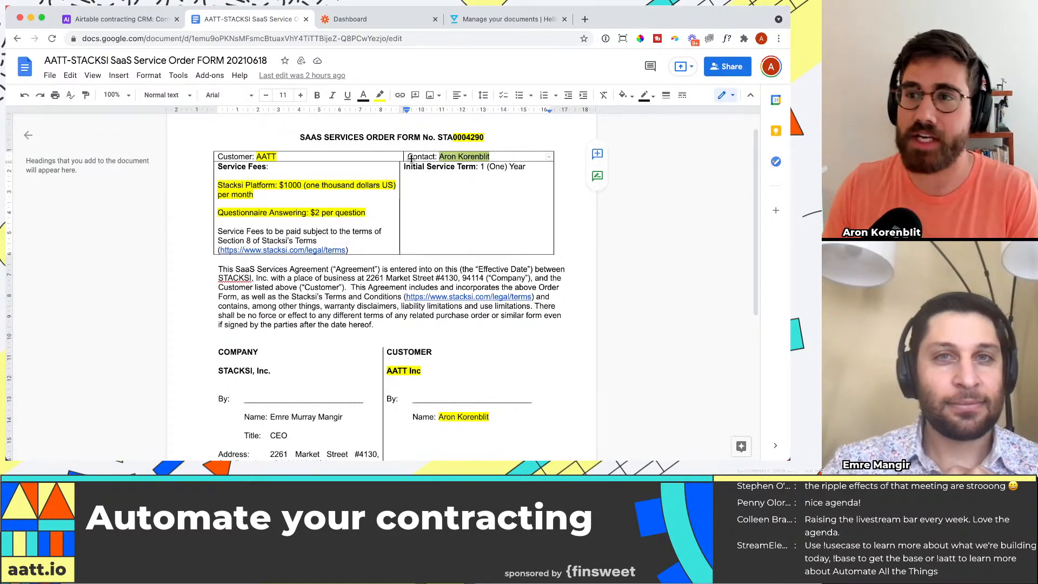
click(107, 17)
click(110, 90)
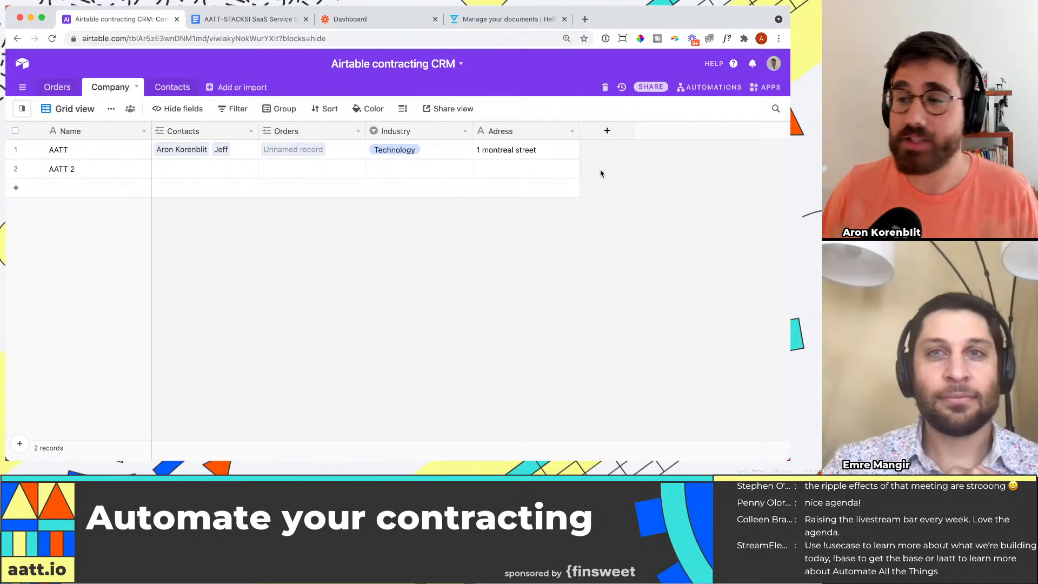
Step: Set up a new field named Status of type Single select in the Company table
click(611, 135)
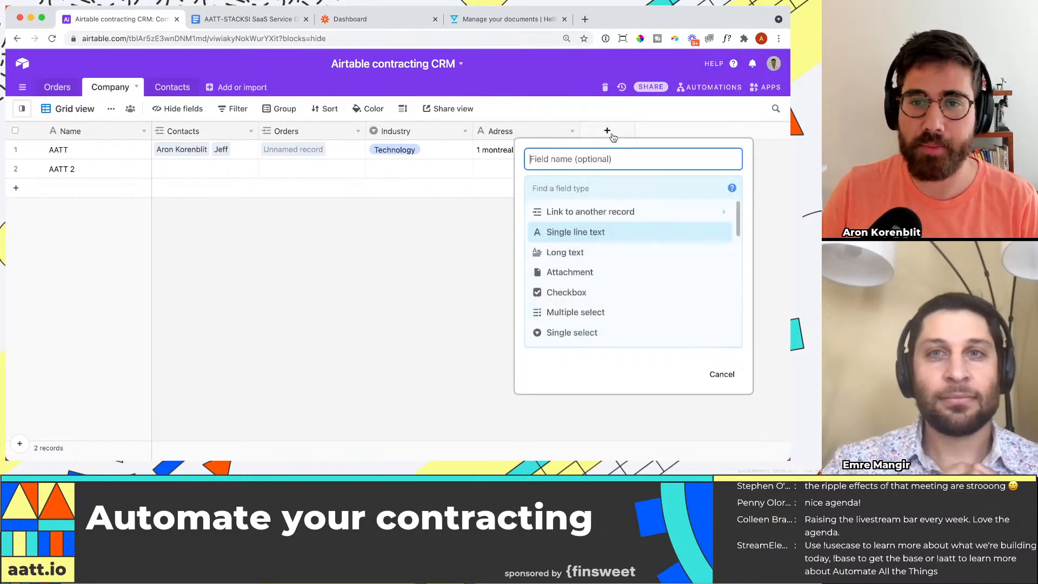
text(Sing)
key(BackSpace)
key(BackSpace)
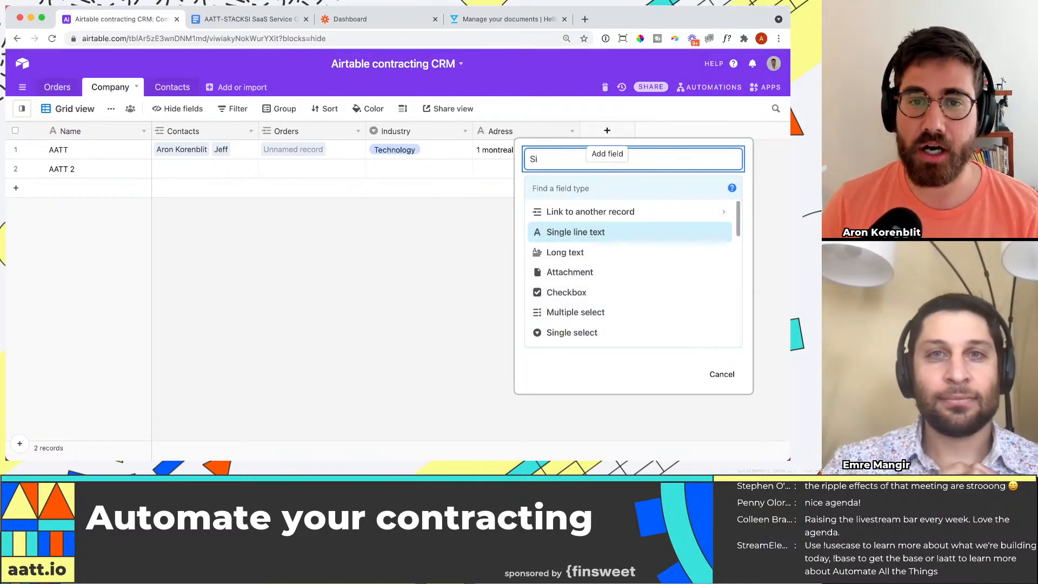
key(BackSpace)
key(BackSpace)
text(Status)
key(Tab)
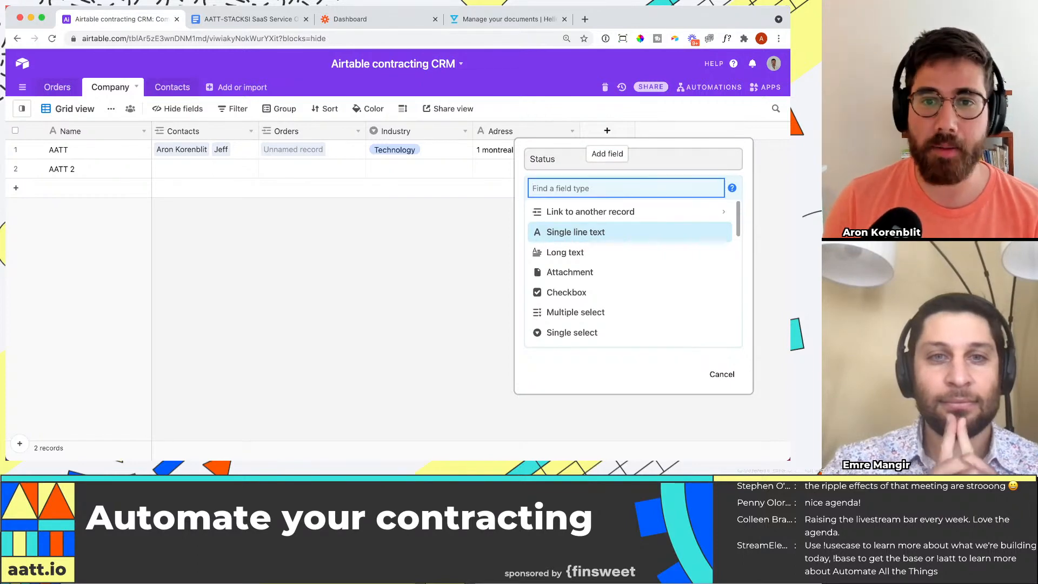
text(single)
key(Down)
key(Return)
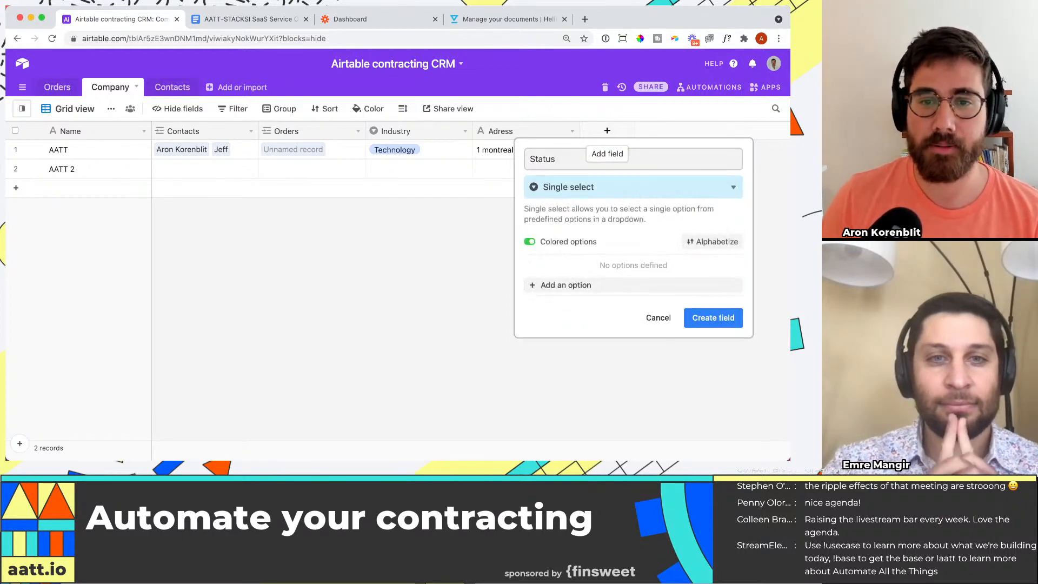
Step: Add Reaching out as the first option of the new Status field
click(578, 286)
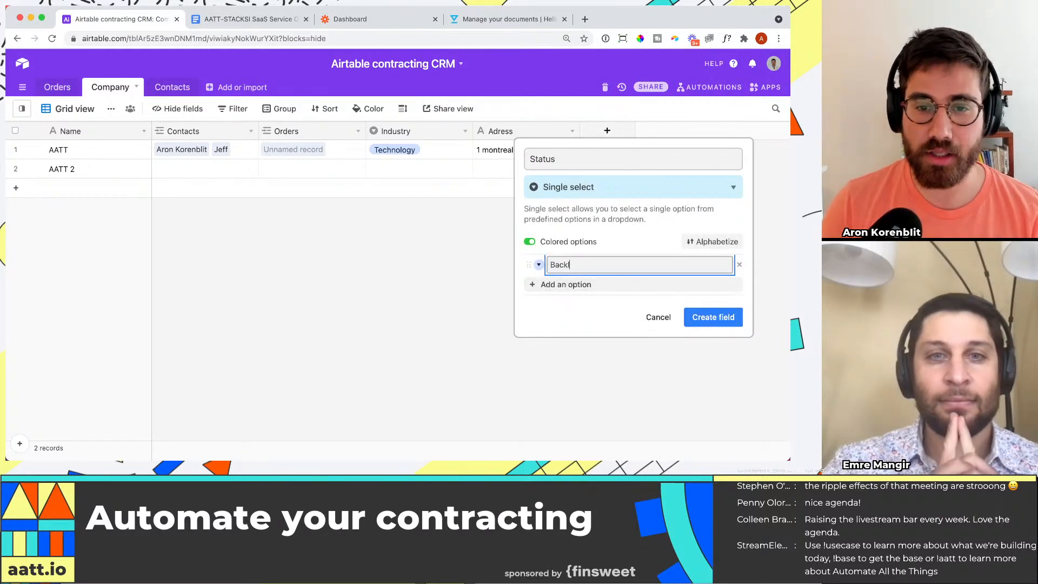
text(Backl)
key(BackSpace)
text(Out)
key(BackSpace)
key(BackSpace)
key(BackSpace)
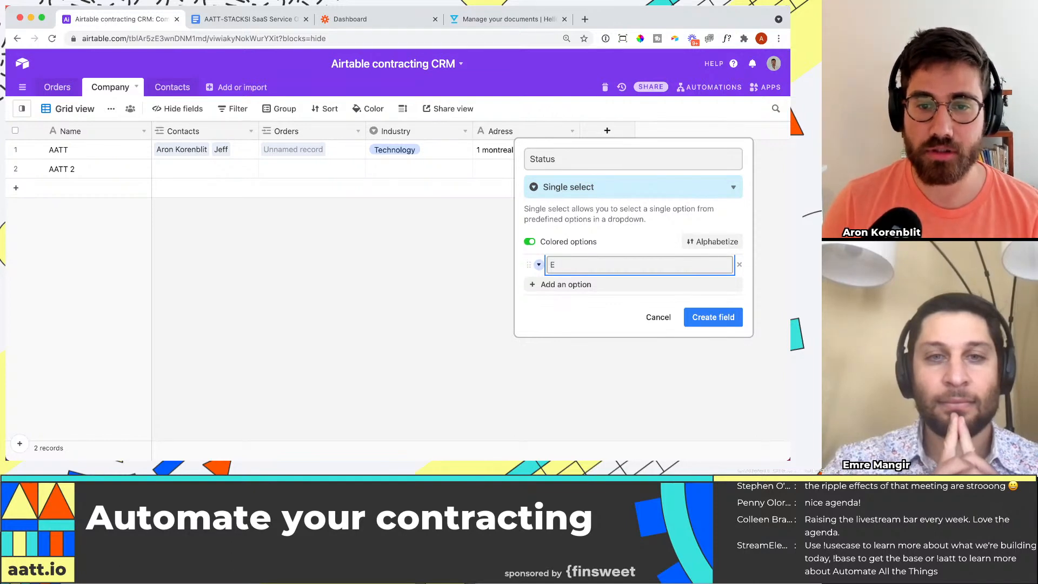
text(Reaching out)
key(Return)
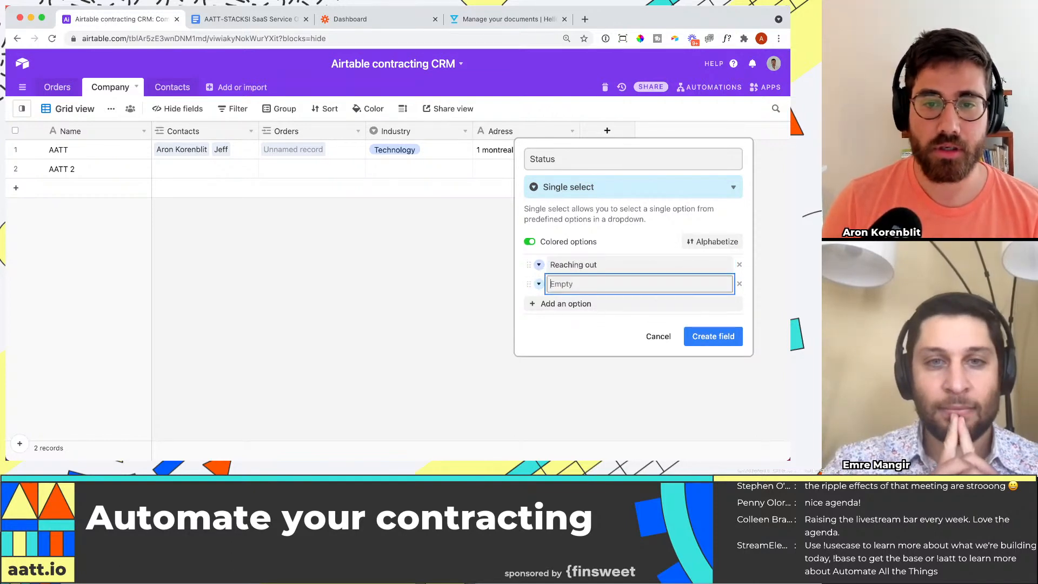
Step: Add Talking and Contracting as the second and third options of the Status field
text(Talk)
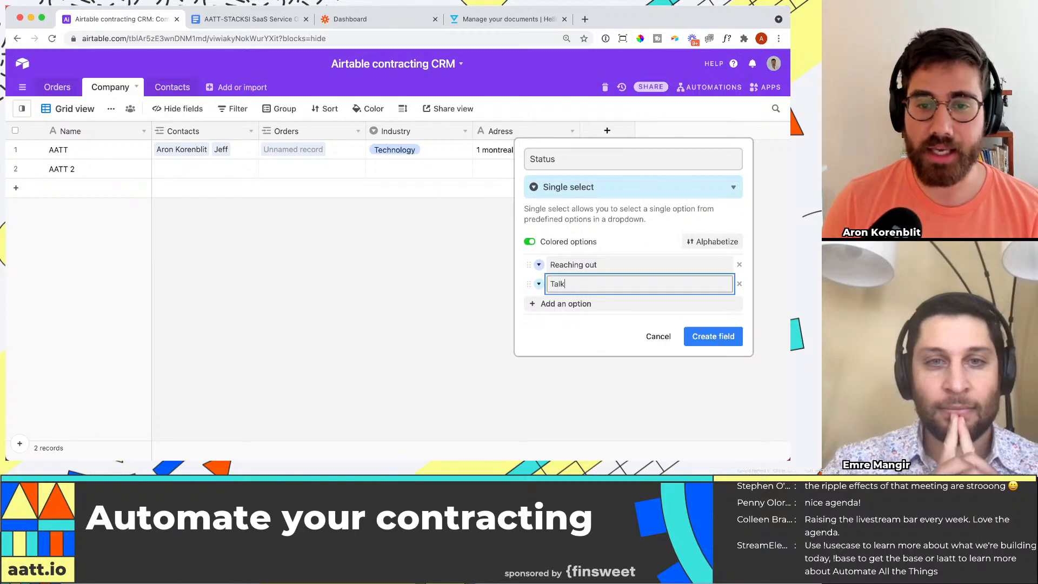
text(ing)
key(Return)
text(Contractin)
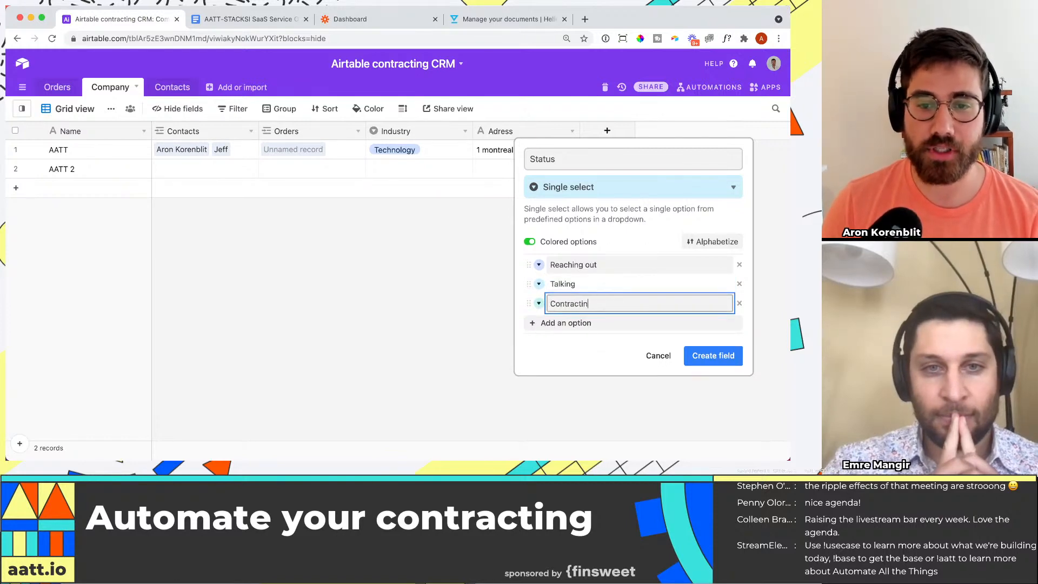
text(g)
key(Return)
Step: Add Closed as the fourth Status option and create the field in the Company table
text(CLose)
key(BackSpace)
key(BackSpace)
key(BackSpace)
key(BackSpace)
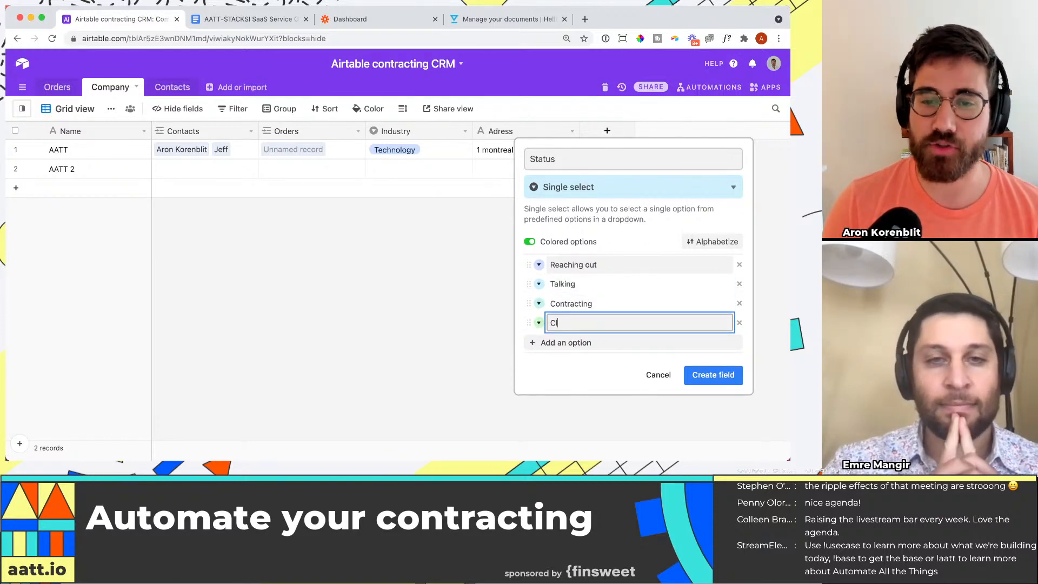
text(losed)
click(714, 375)
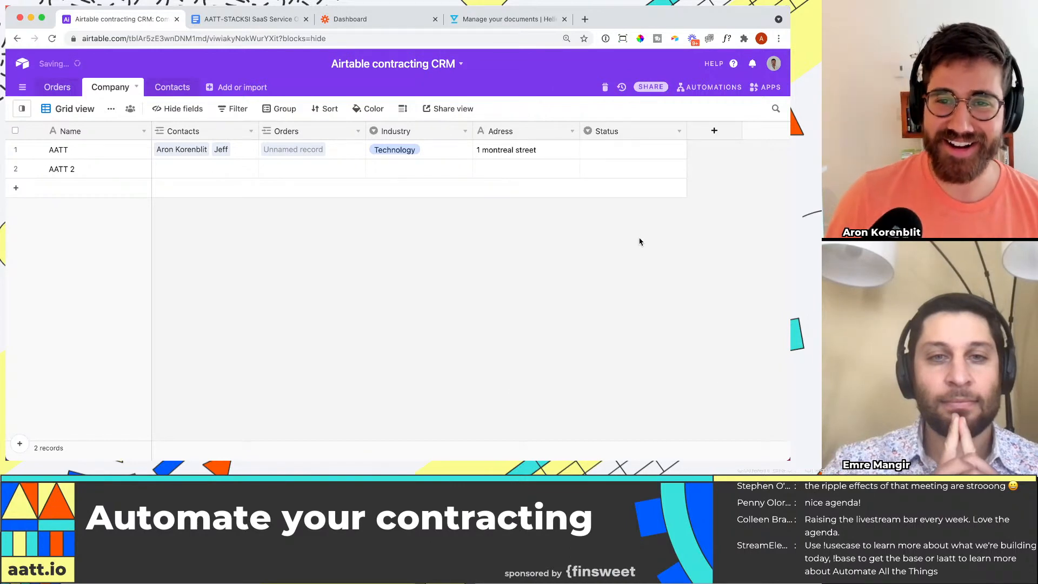
click(649, 156)
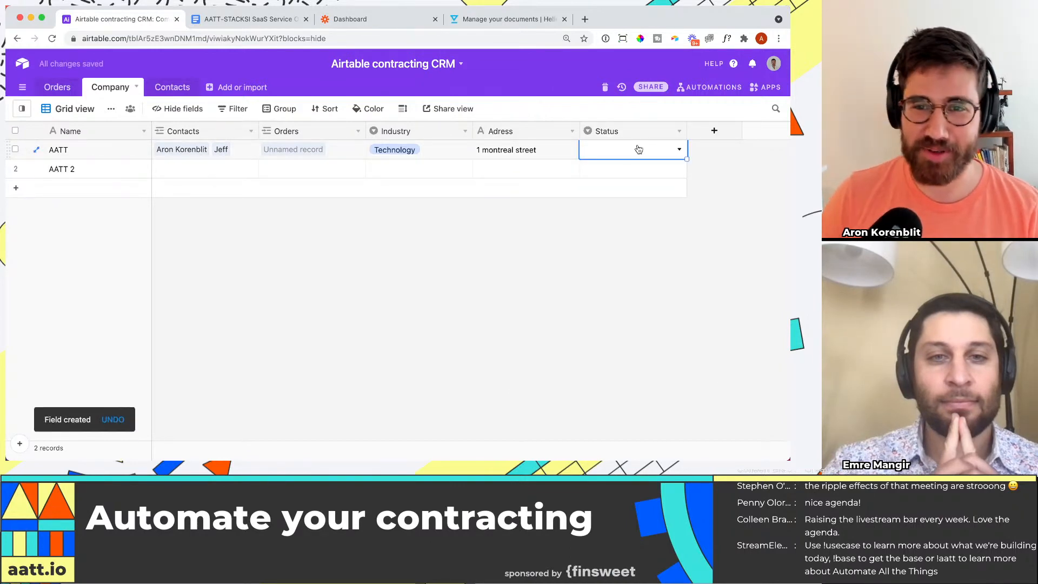
click(640, 150)
click(529, 271)
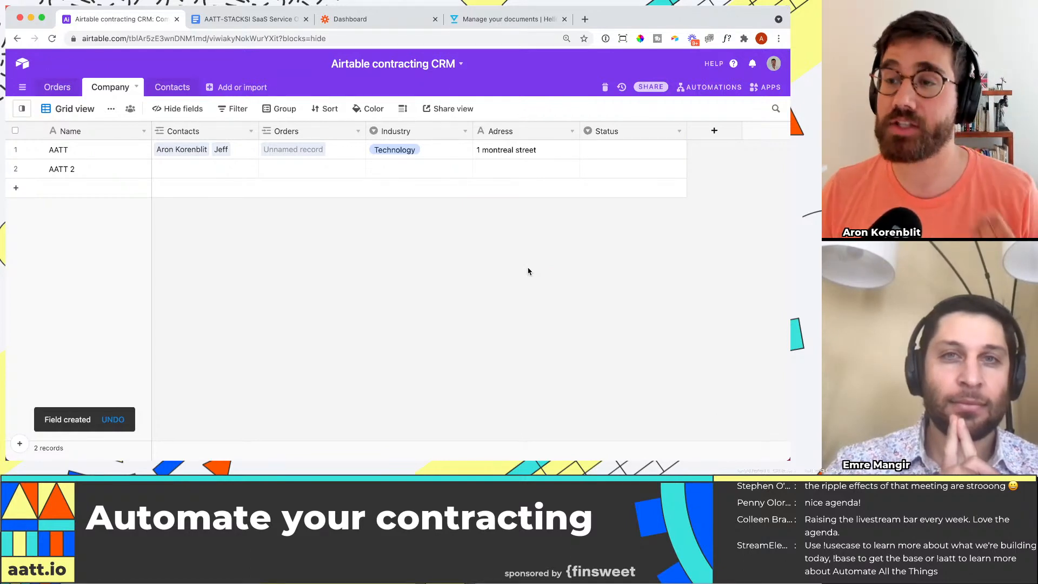
Step: Examine the form number in the heading of the Google Docs order form, and return to the Orders table in Airtable
click(259, 22)
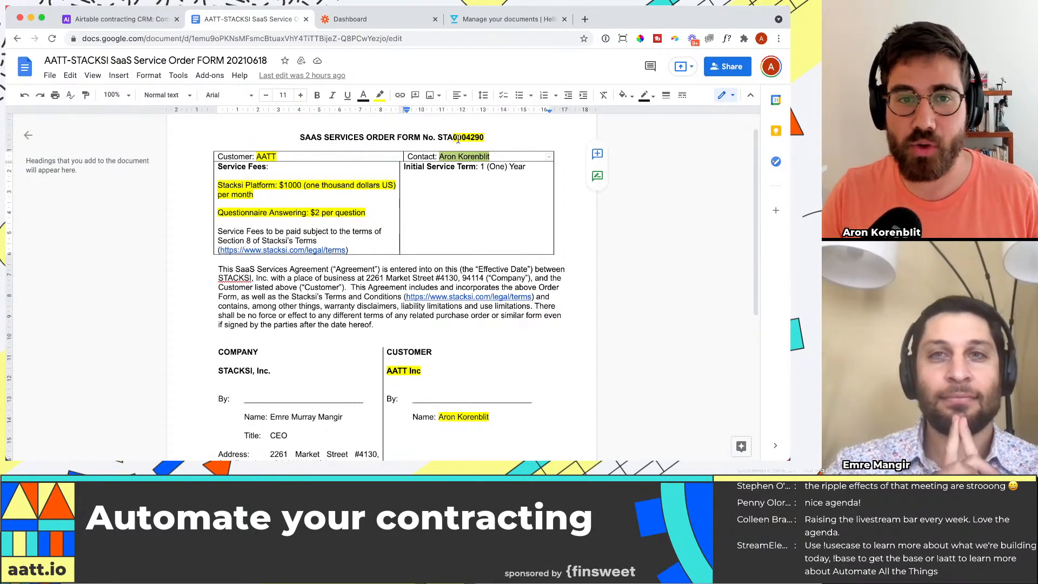
drag(454, 137, 484, 137)
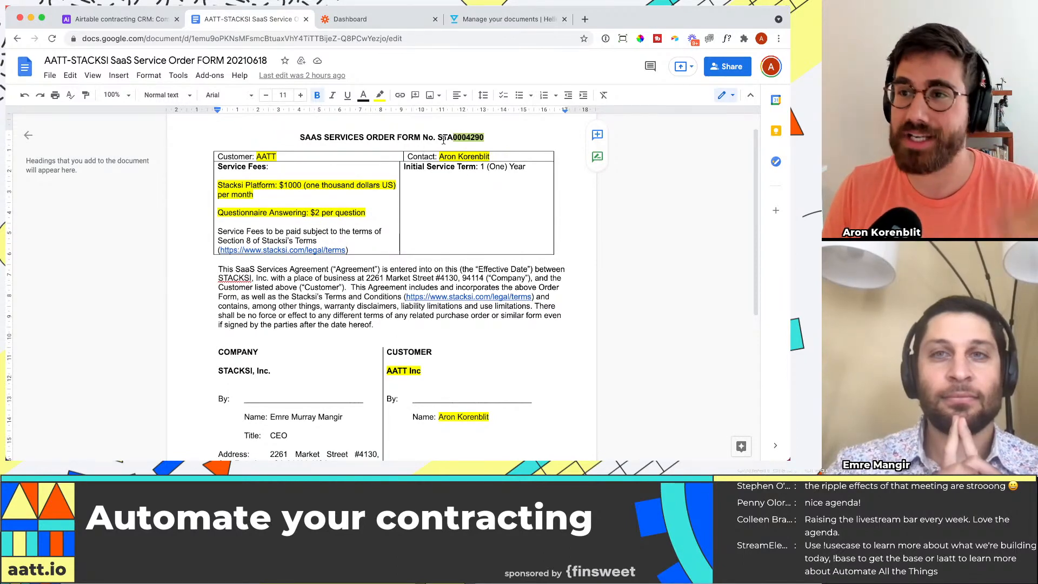
click(119, 21)
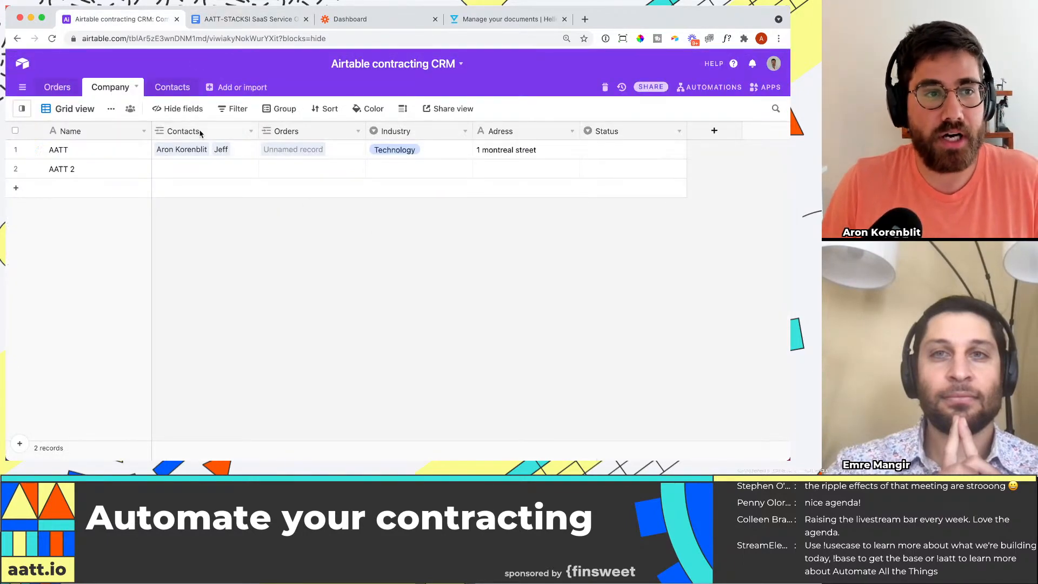
click(57, 87)
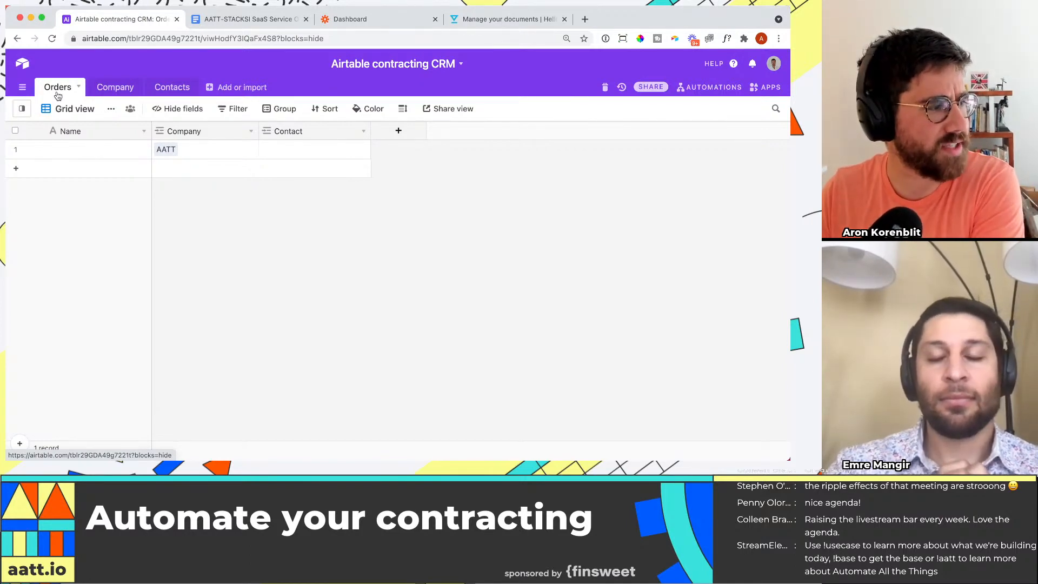
click(121, 153)
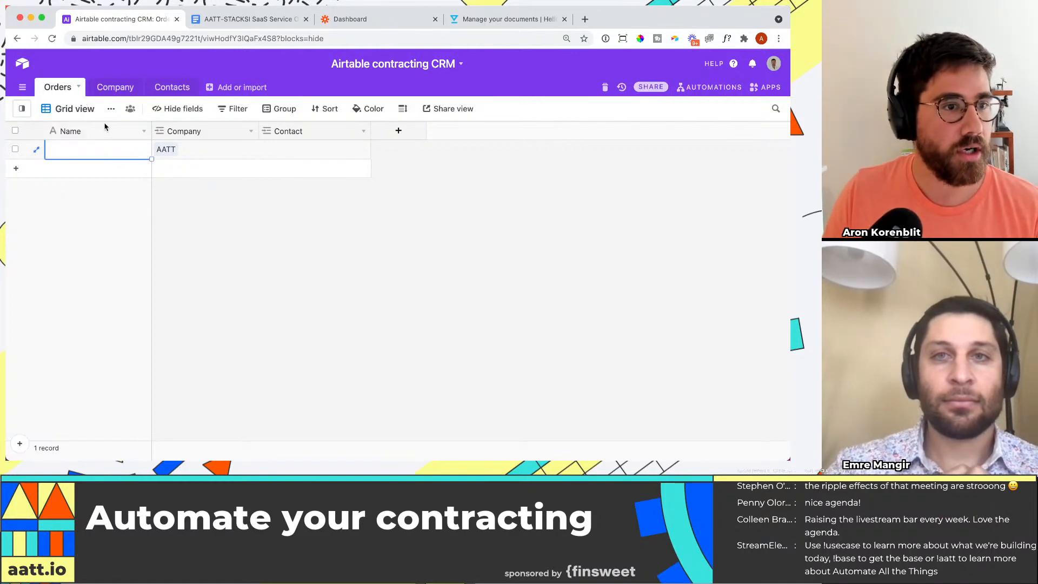
click(248, 19)
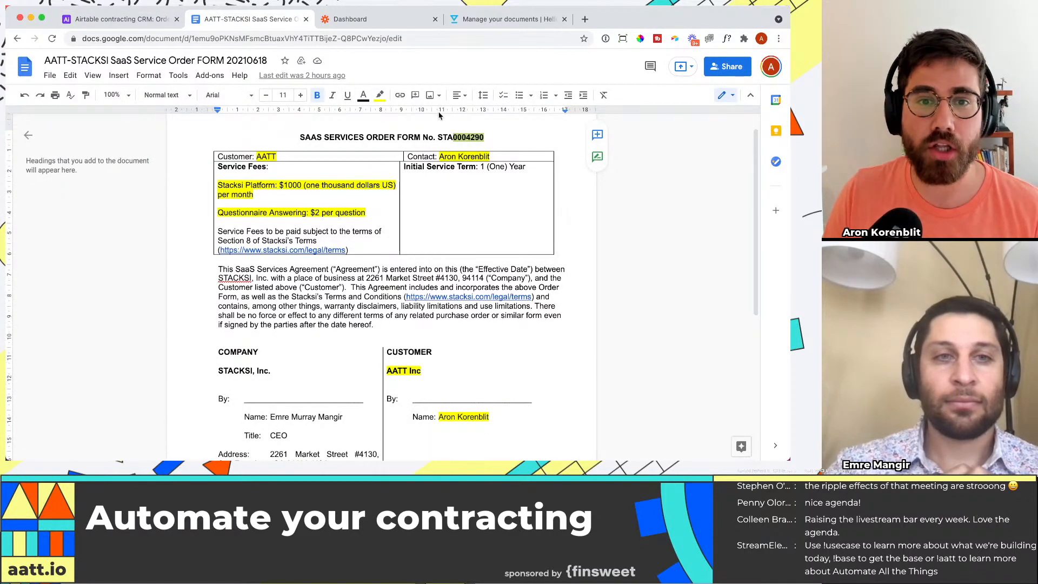
scroll(464, 157, down, 1)
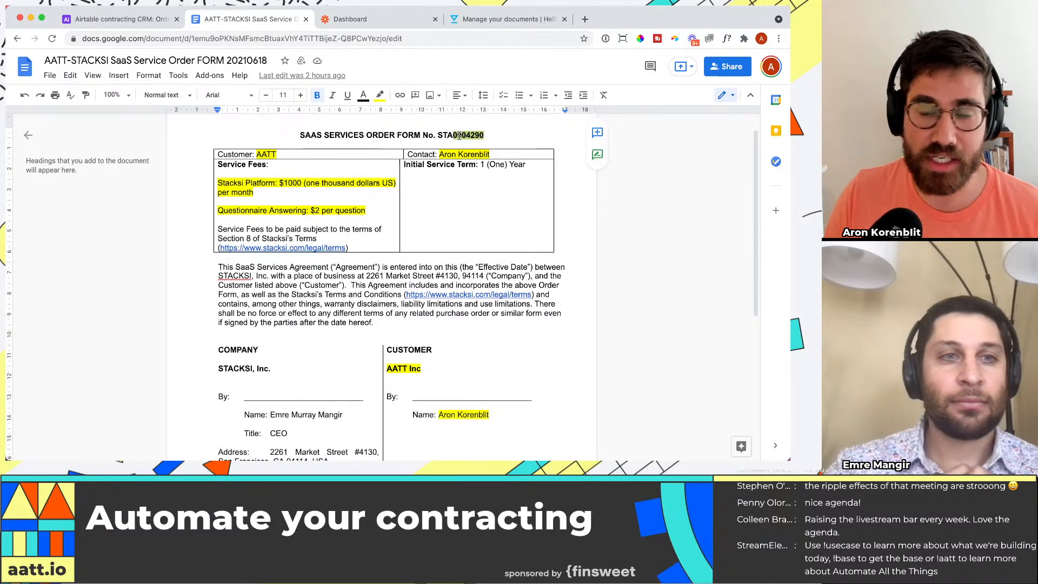
click(125, 19)
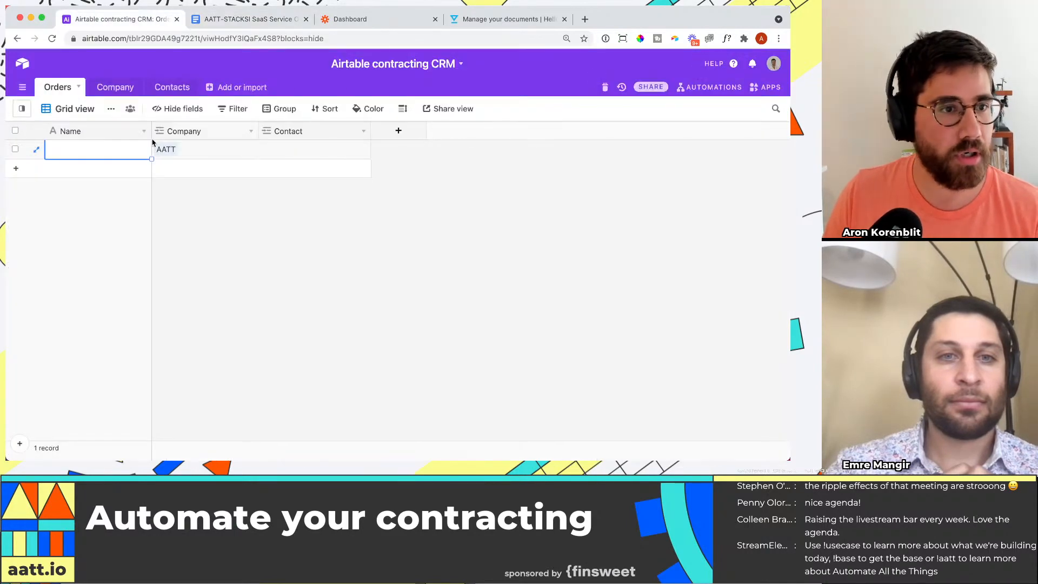
Step: Add a field named Order number of type Formula with the formula 7541 to the Orders table
click(399, 130)
text(Draft)
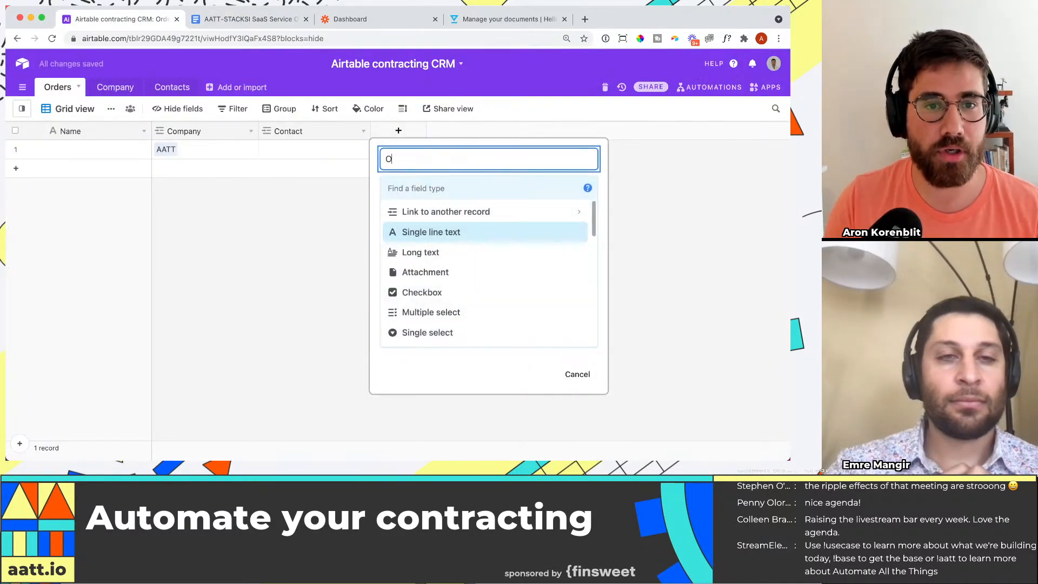
text(rder numbe)
click(449, 186)
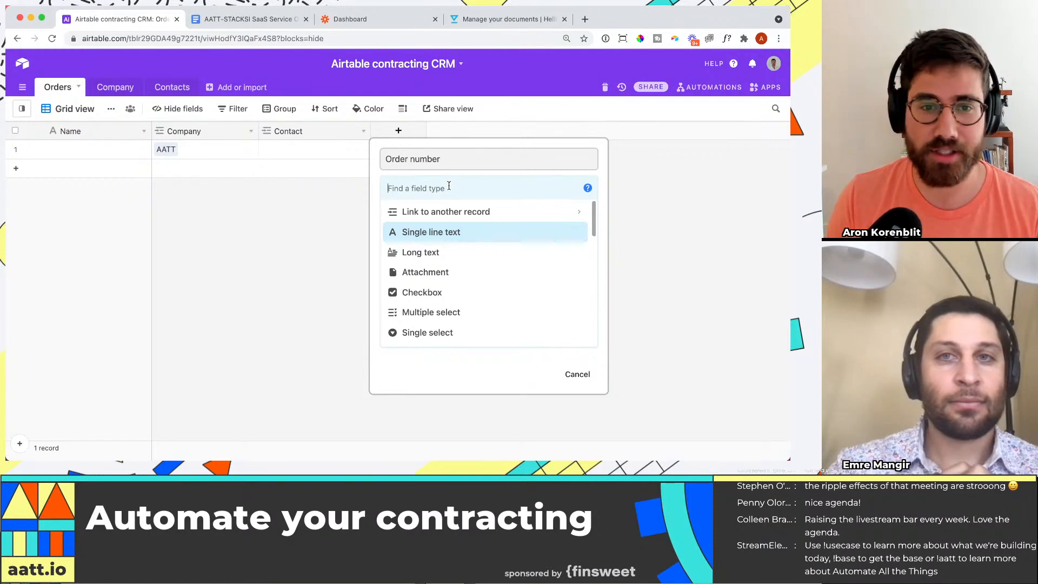
text(formula)
key(Return)
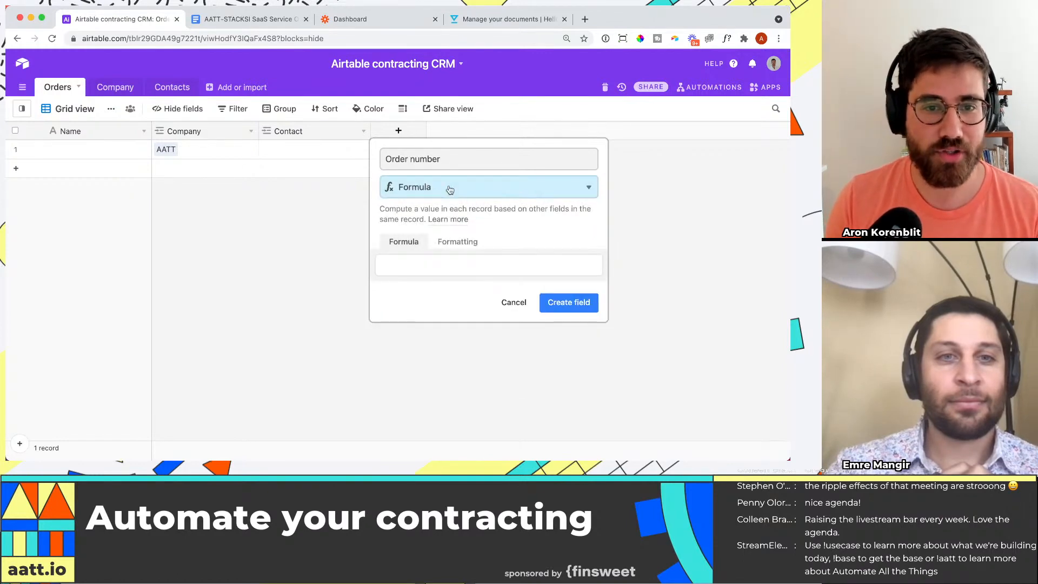
click(445, 265)
text(7541)
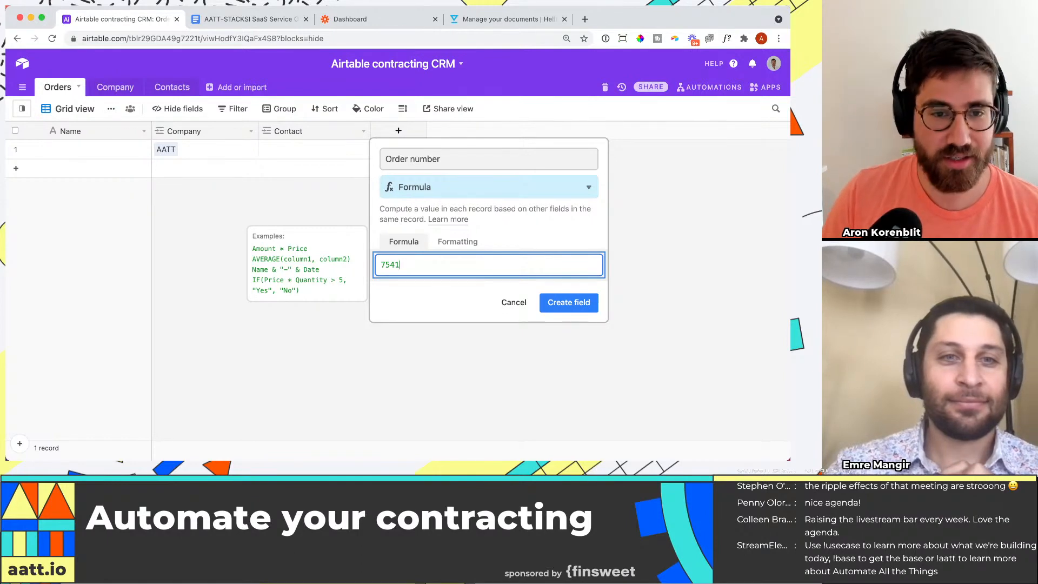
click(542, 303)
Step: Add a field named Order number (actual) of type Autonumber to the Orders table
click(506, 131)
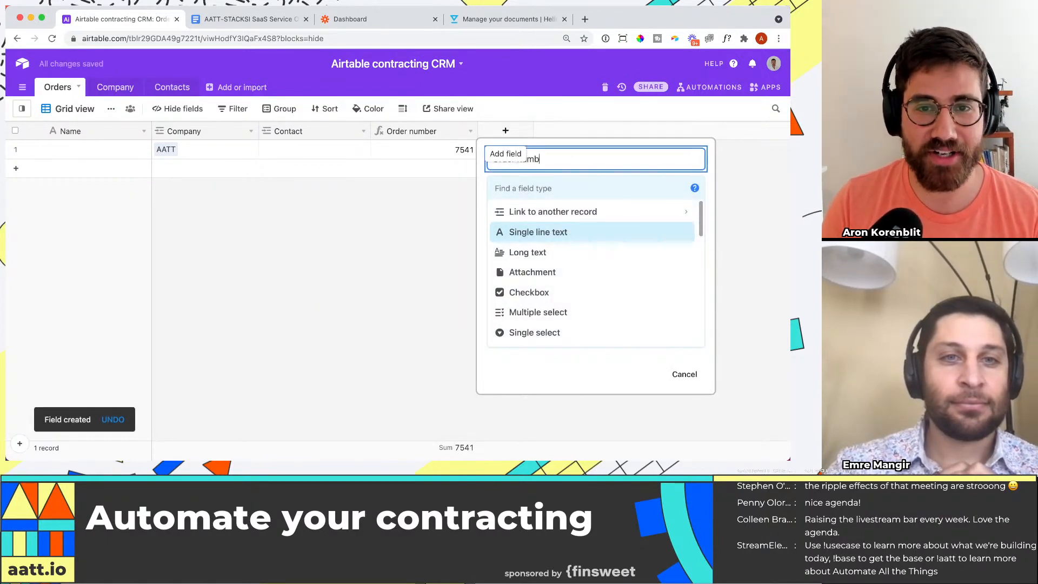
text(Order number (actual))
key(Tab)
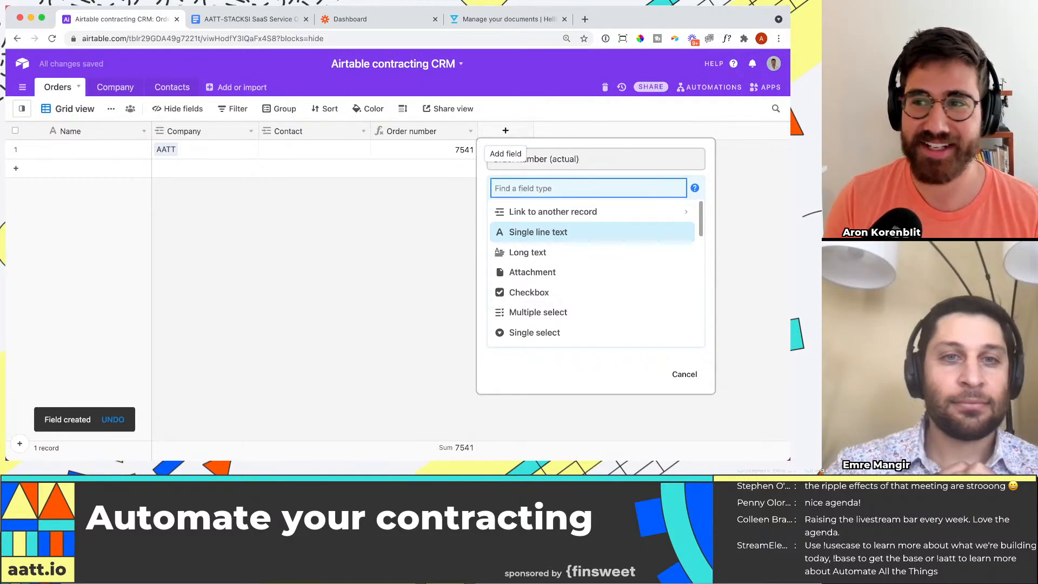
text(num)
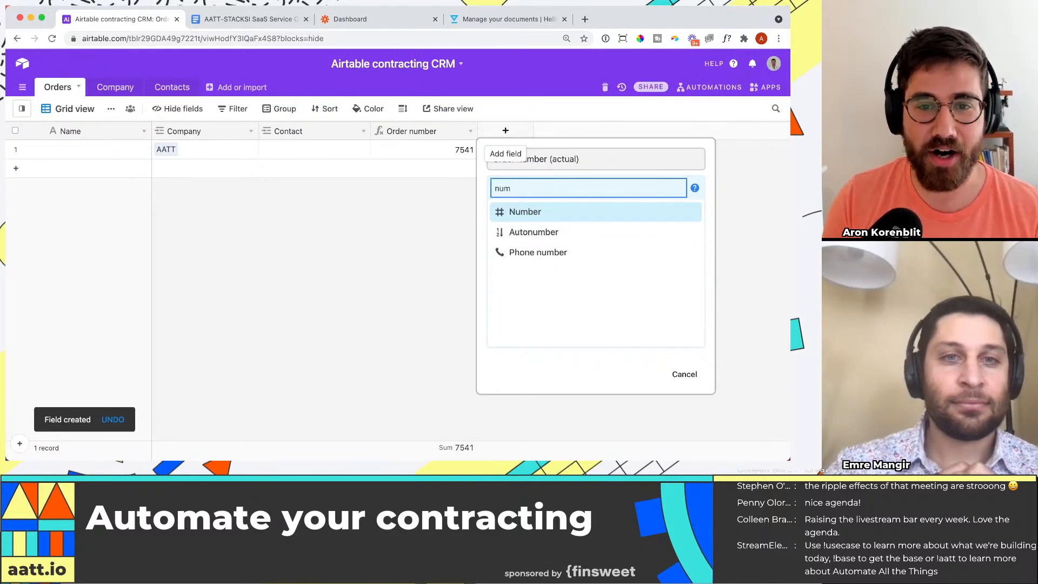
key(Down)
key(Return)
click(688, 241)
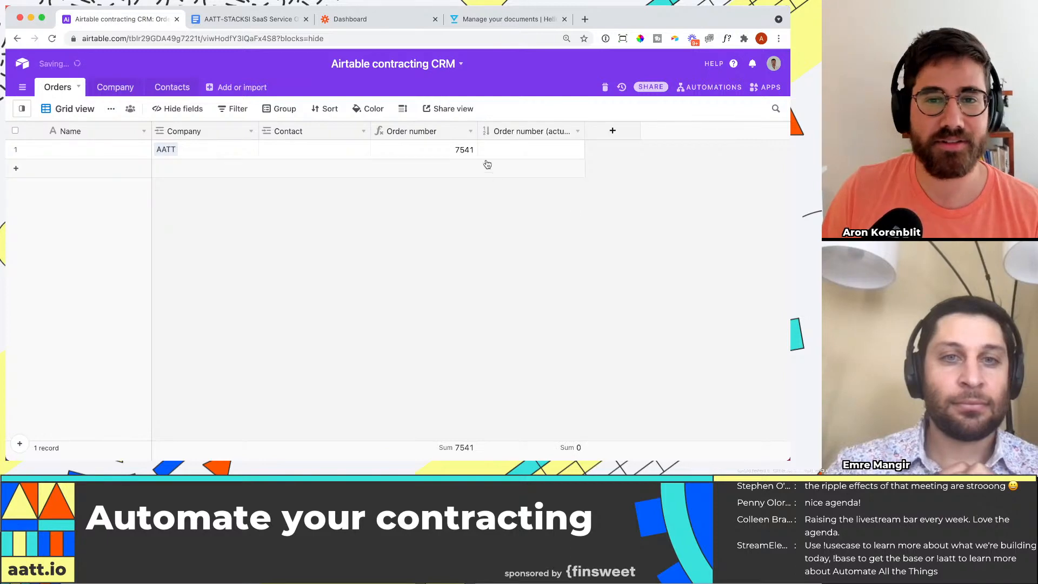
Step: Change the formula of the Order number field to 754100&{Order number (actual)}
click(464, 149)
click(470, 131)
click(411, 149)
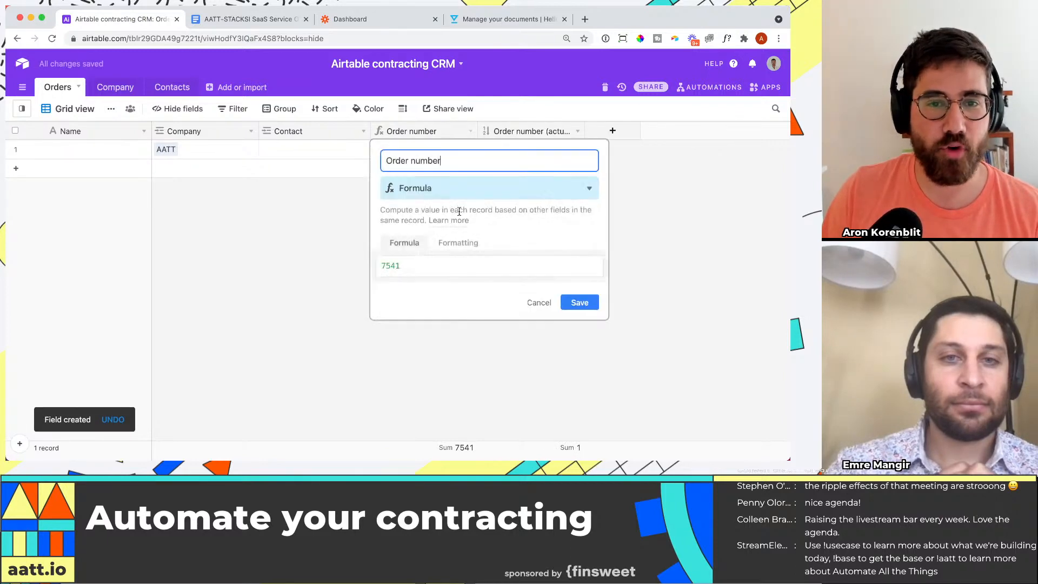
click(437, 266)
text(00)
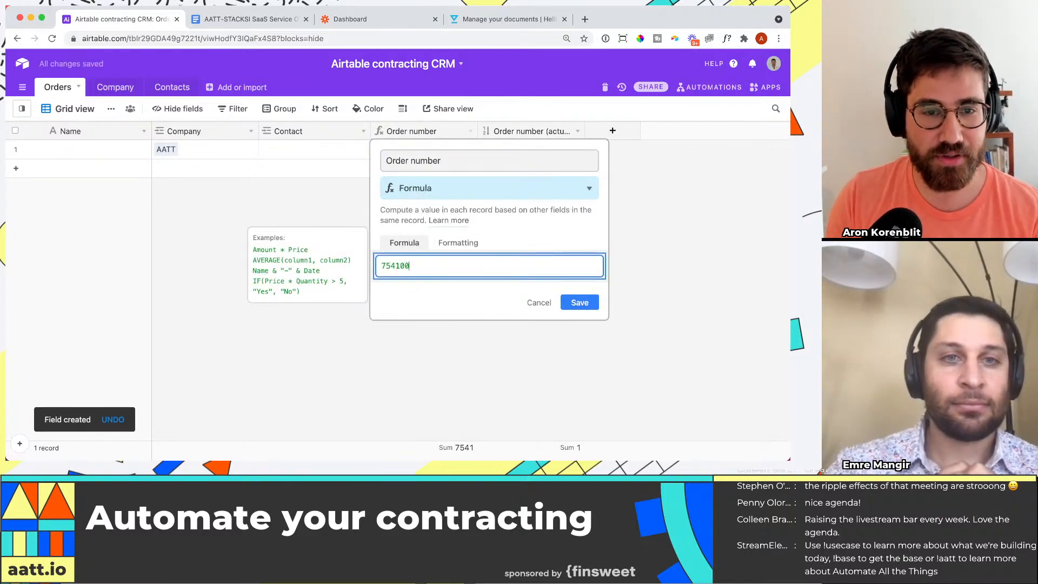
text(&order)
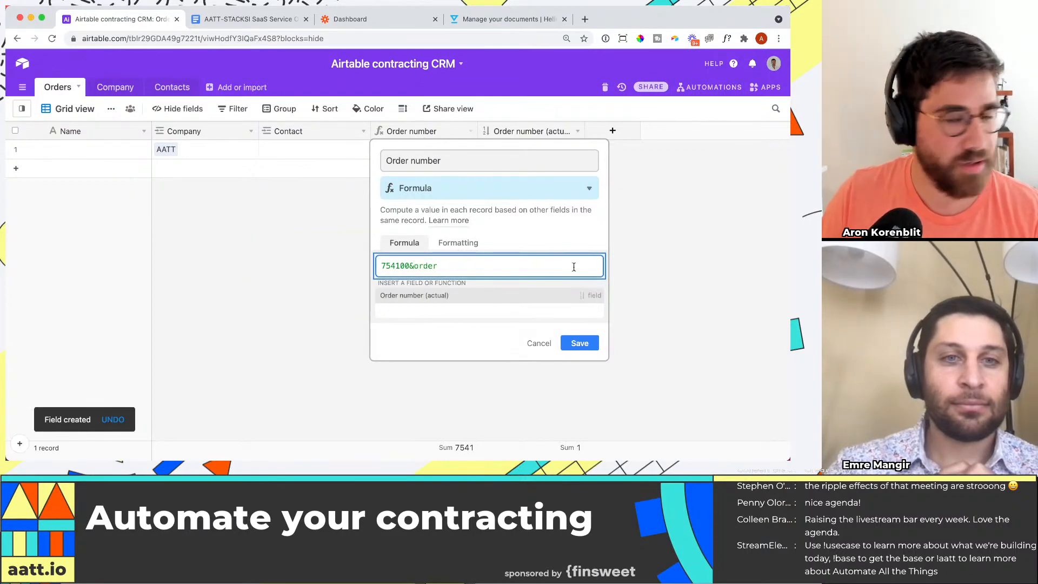
click(476, 298)
click(578, 303)
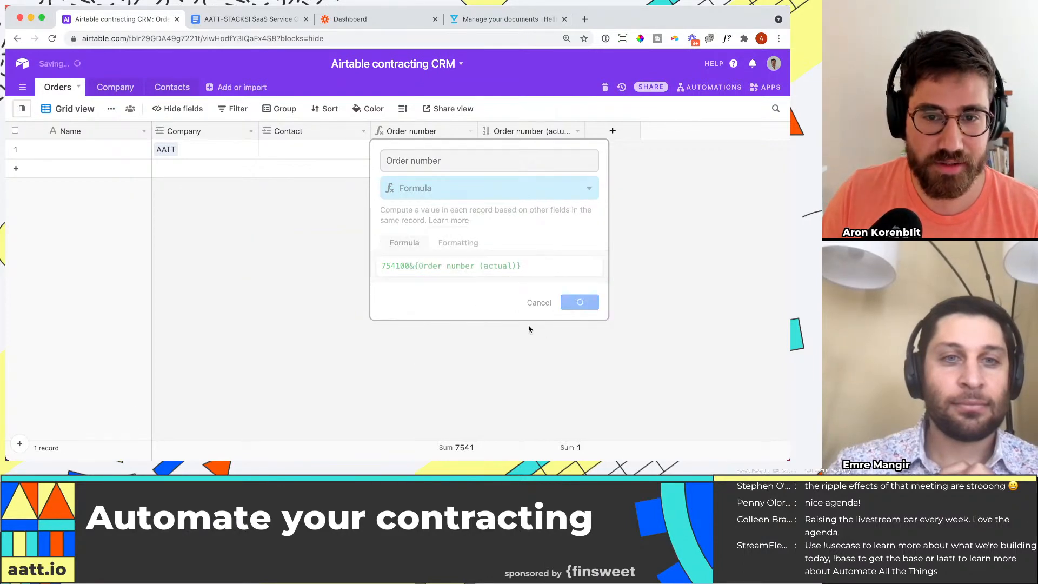
Step: Add a second, blank record to the Orders table
click(490, 165)
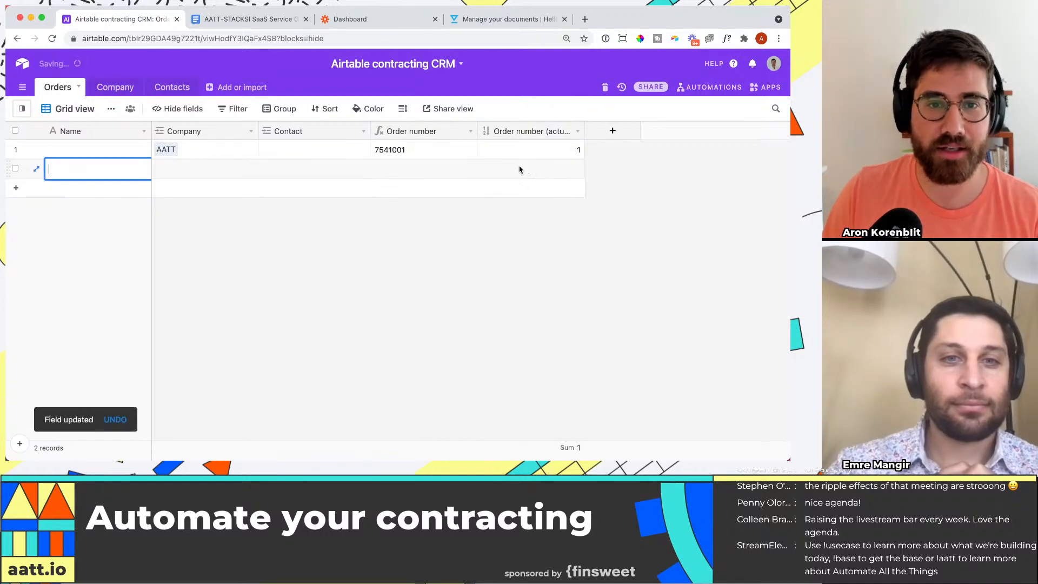
click(509, 196)
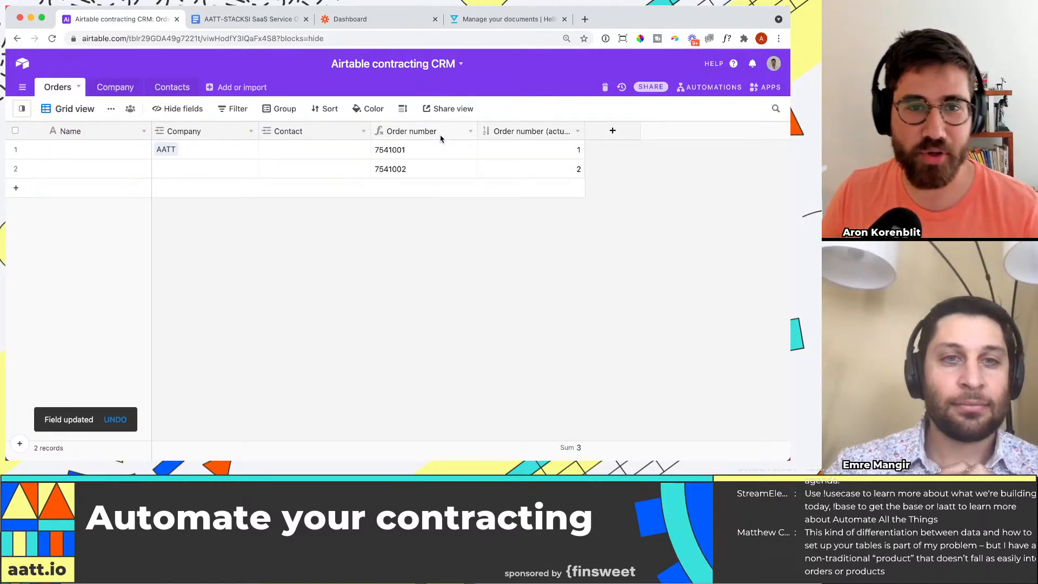
click(420, 151)
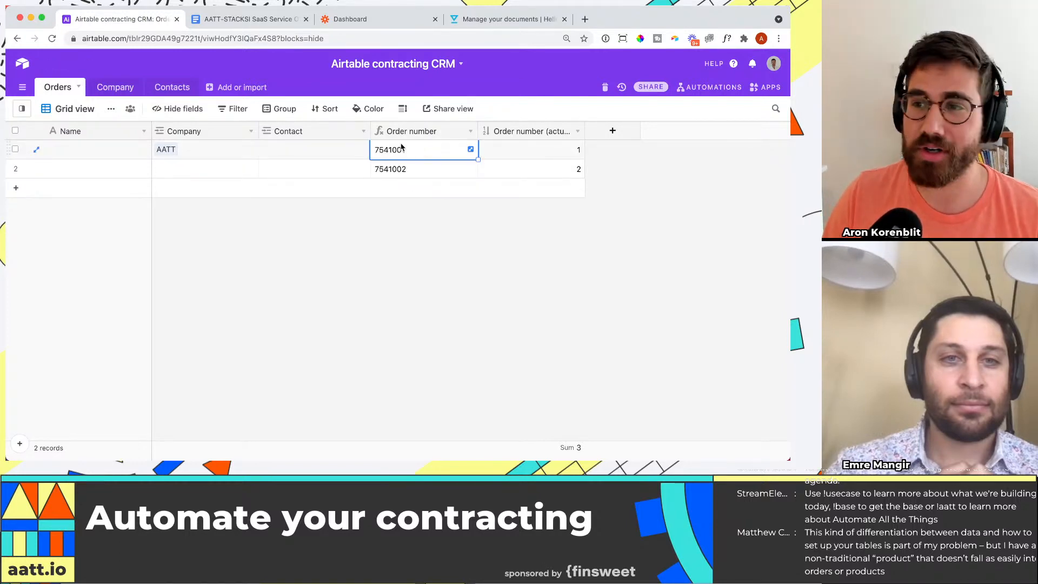
Step: Consult the Customer entry of the order form in Google Docs, and return to the first order's Company cell in Airtable
click(232, 19)
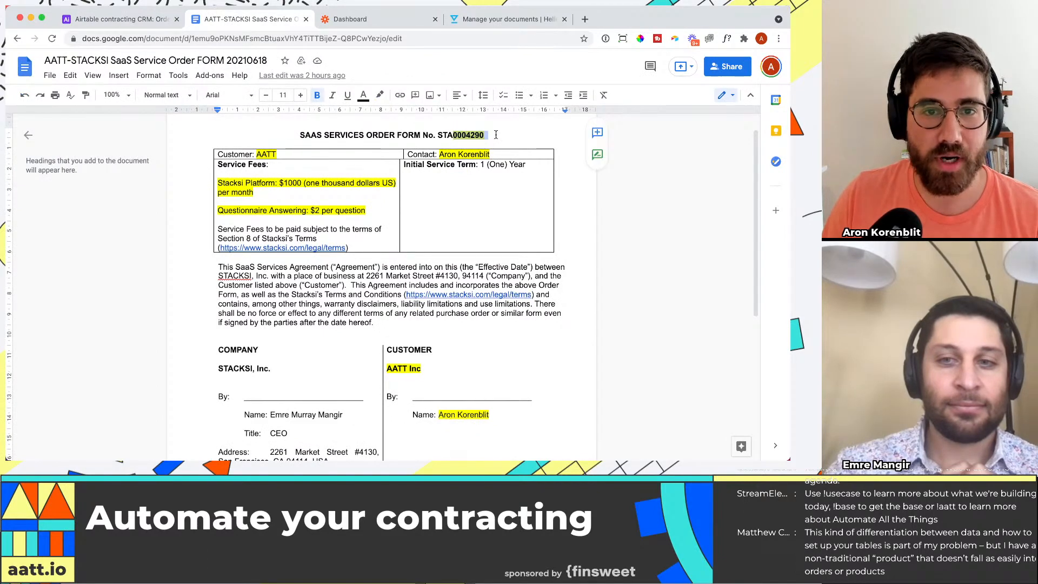
click(279, 154)
drag(279, 154, 261, 153)
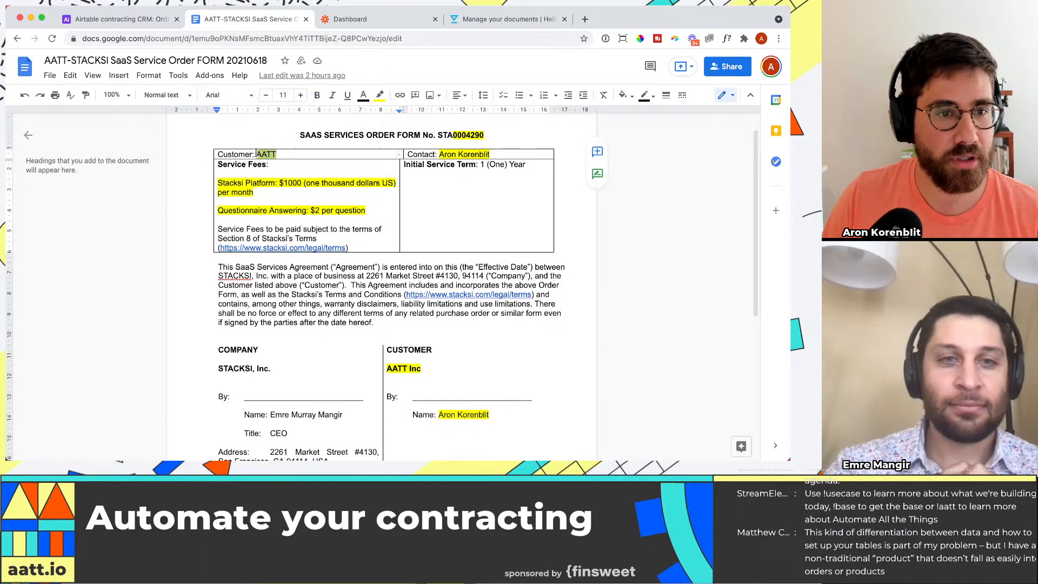
click(154, 20)
click(195, 151)
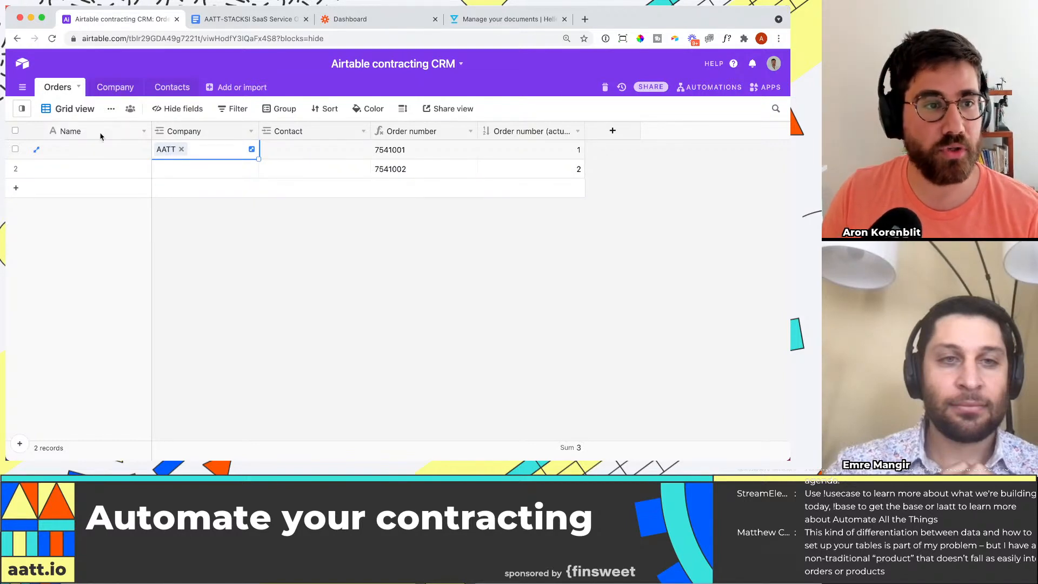
Step: Delete the blank second order and link the remaining order to the AATT contact that has an e-mail and position
right_click(16, 170)
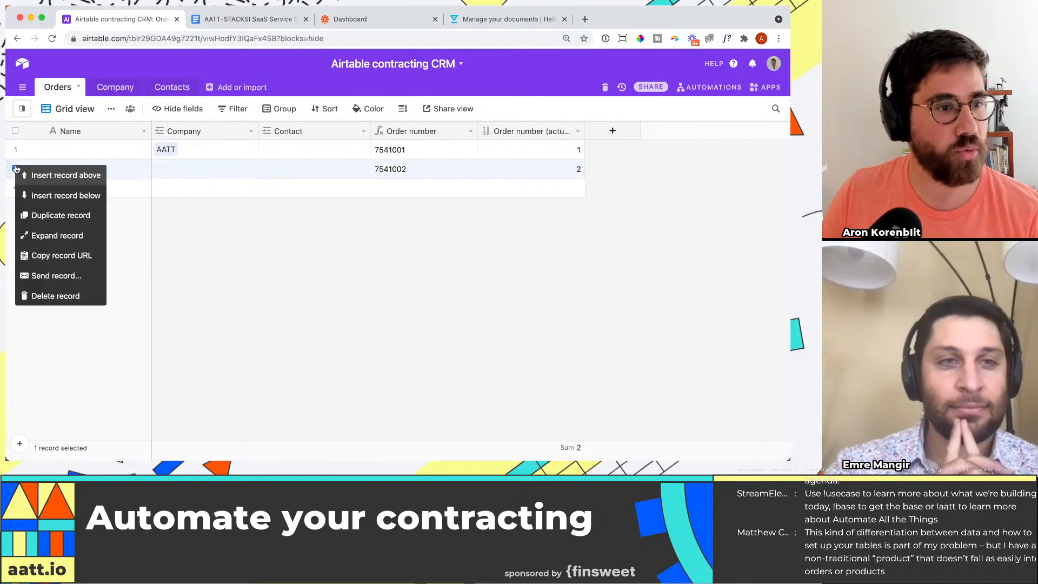
click(59, 296)
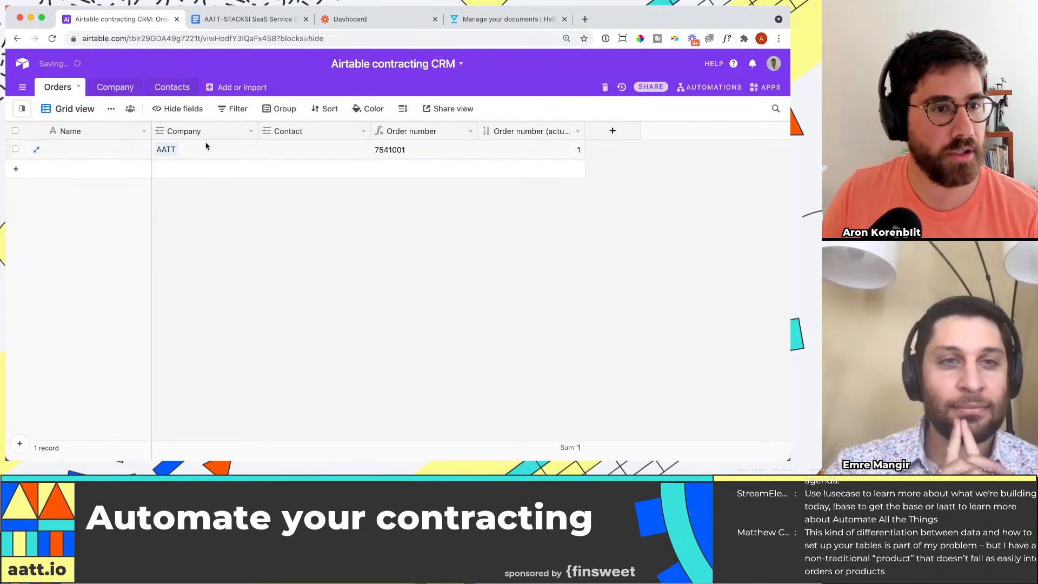
click(290, 155)
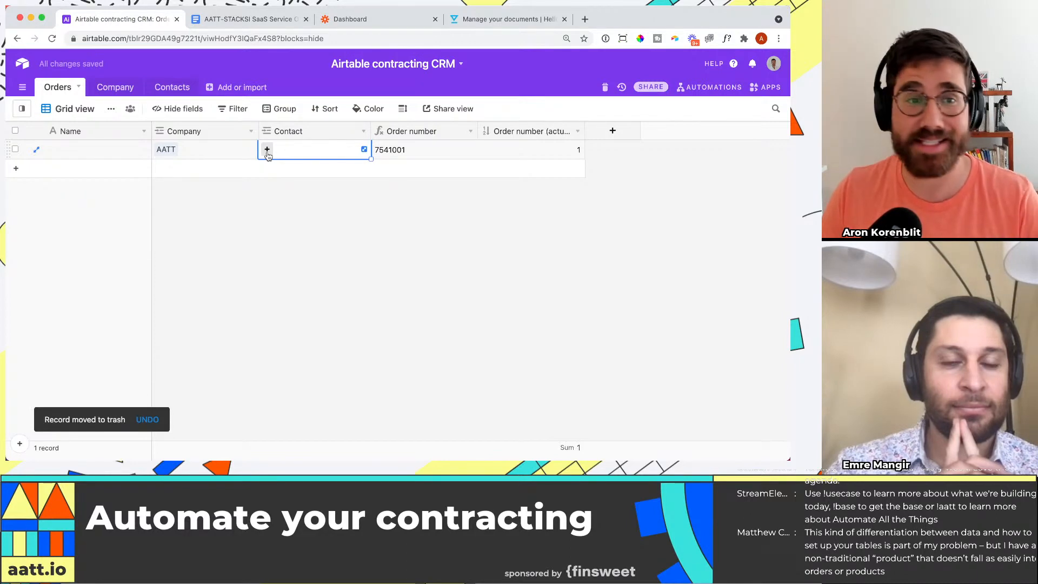
click(267, 150)
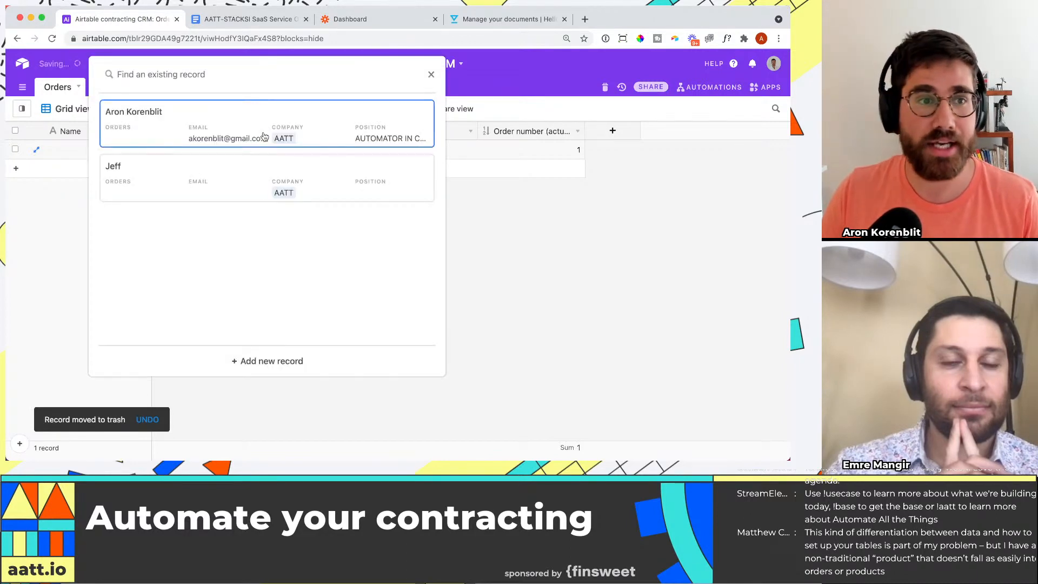
click(266, 133)
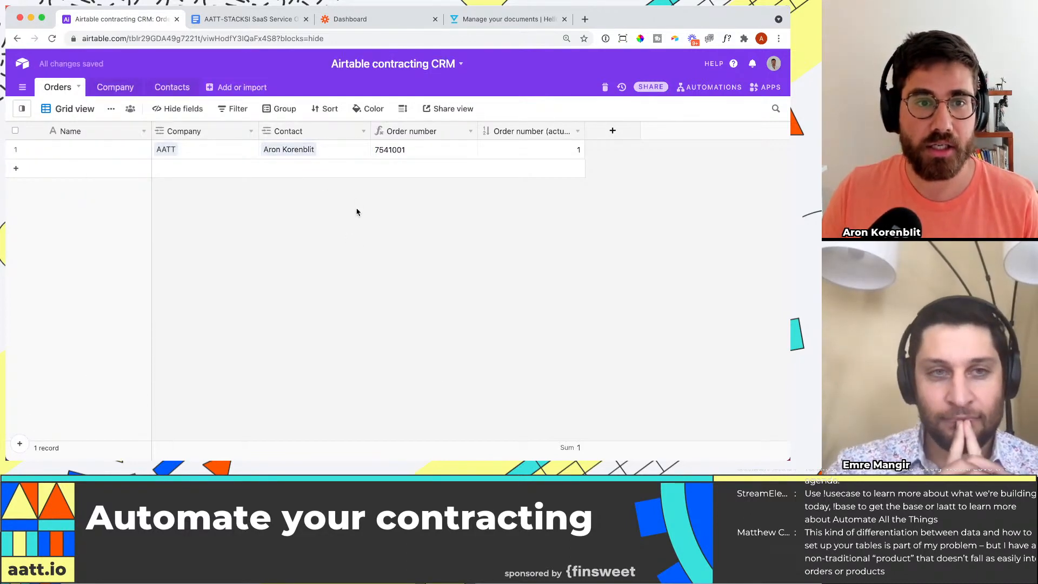
Step: Check the AATT record in the Company table and return to the order's Contact cell
click(115, 87)
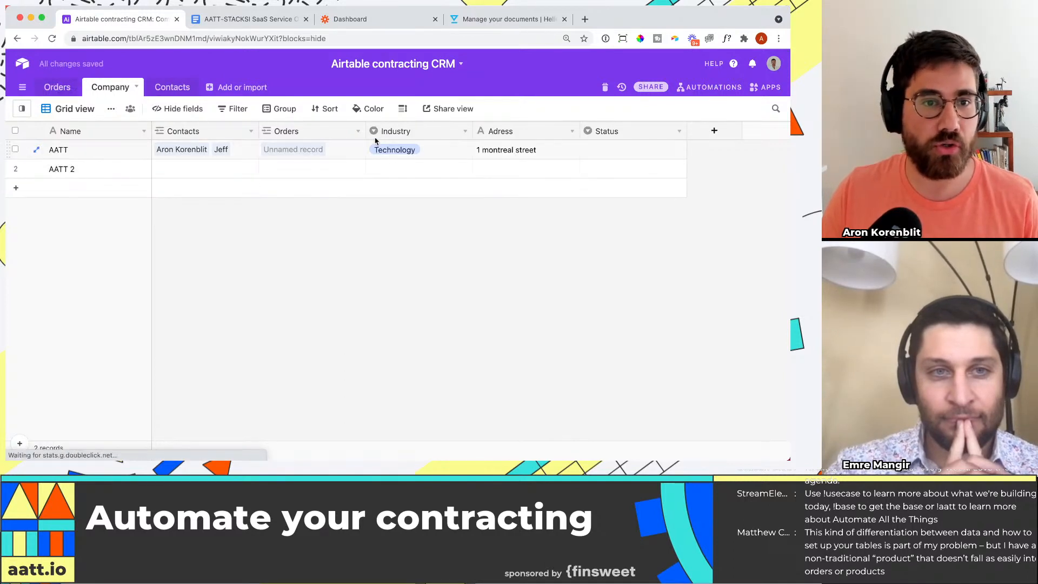
click(58, 87)
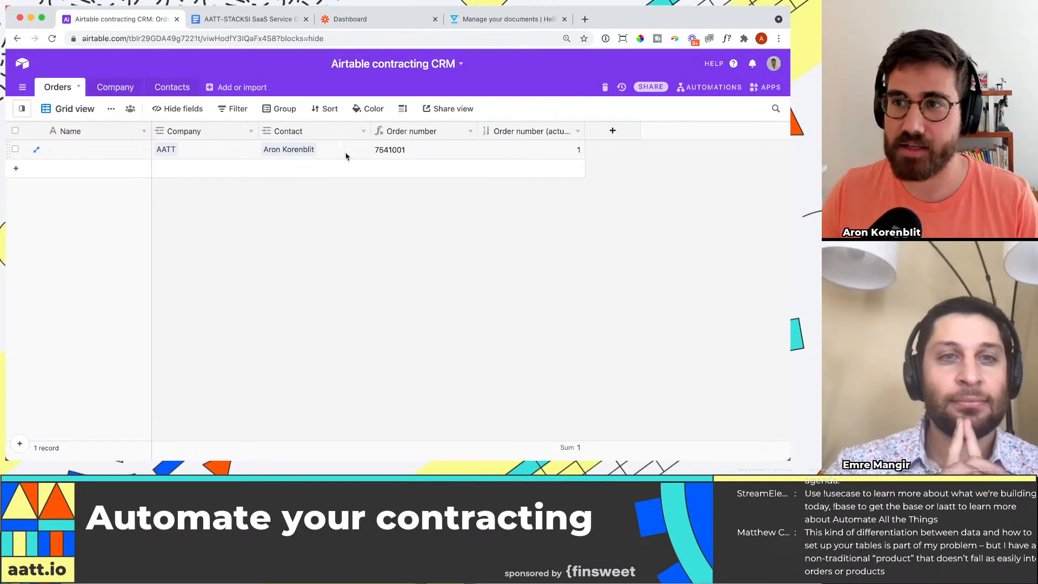
click(346, 153)
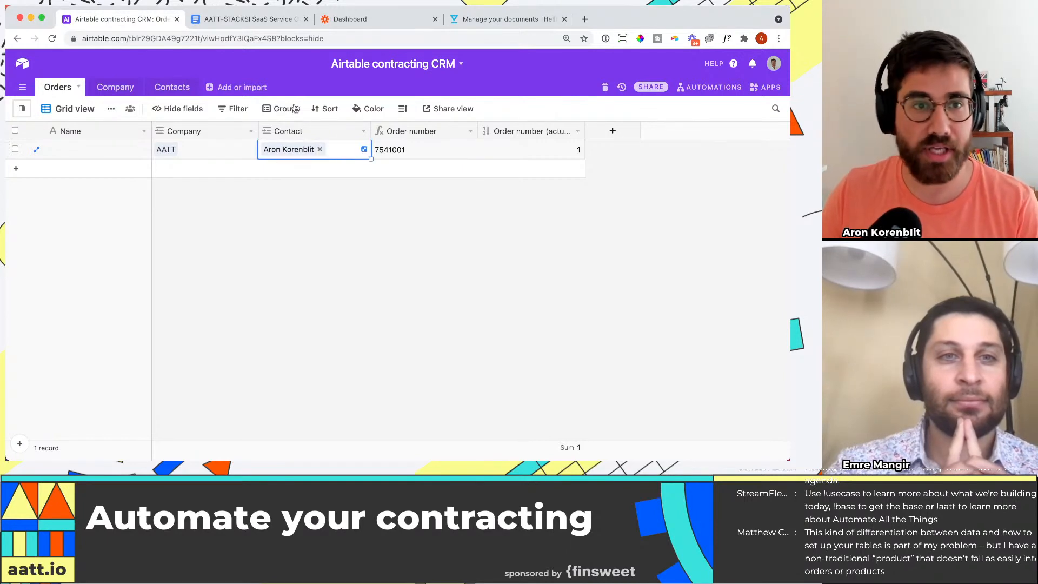
Step: Switch to the order form in Google Docs and examine its Contact, Customer and Service Fees entries
click(249, 19)
mouse_move(486, 136)
mouse_down()
mouse_move(453, 136)
mouse_move(475, 153)
mouse_up()
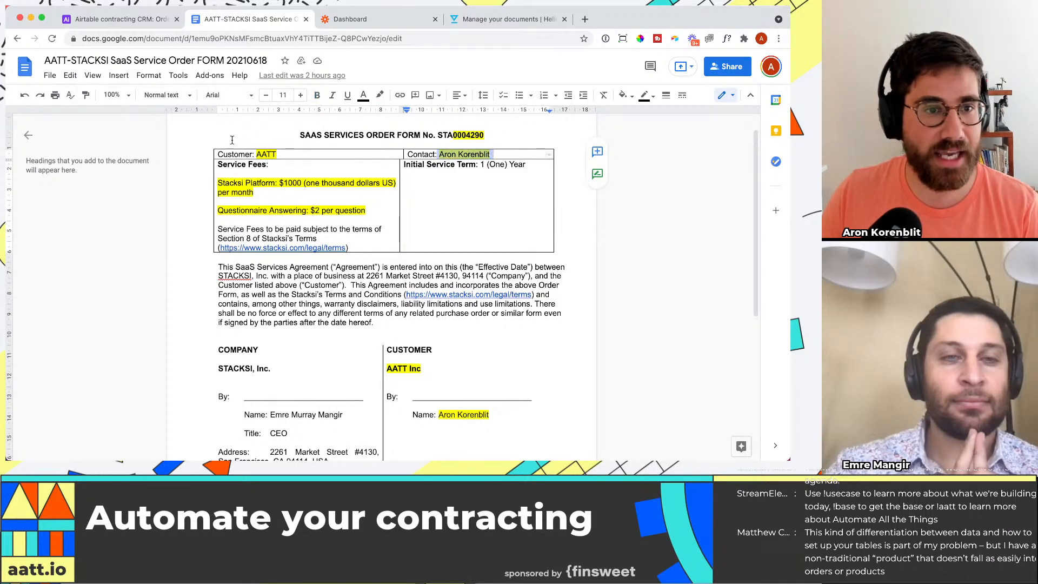
drag(257, 154, 277, 154)
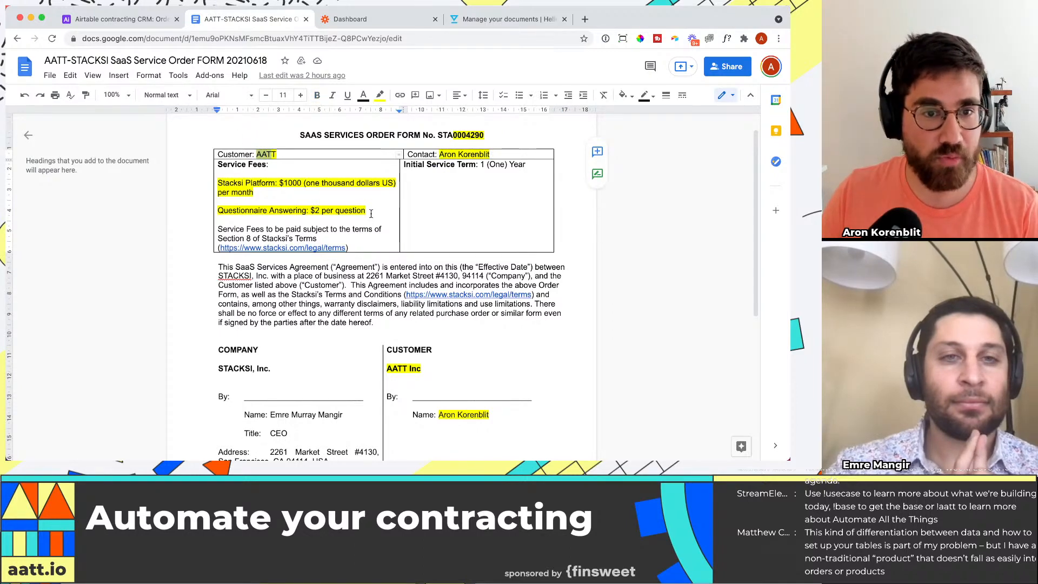
drag(371, 213, 220, 181)
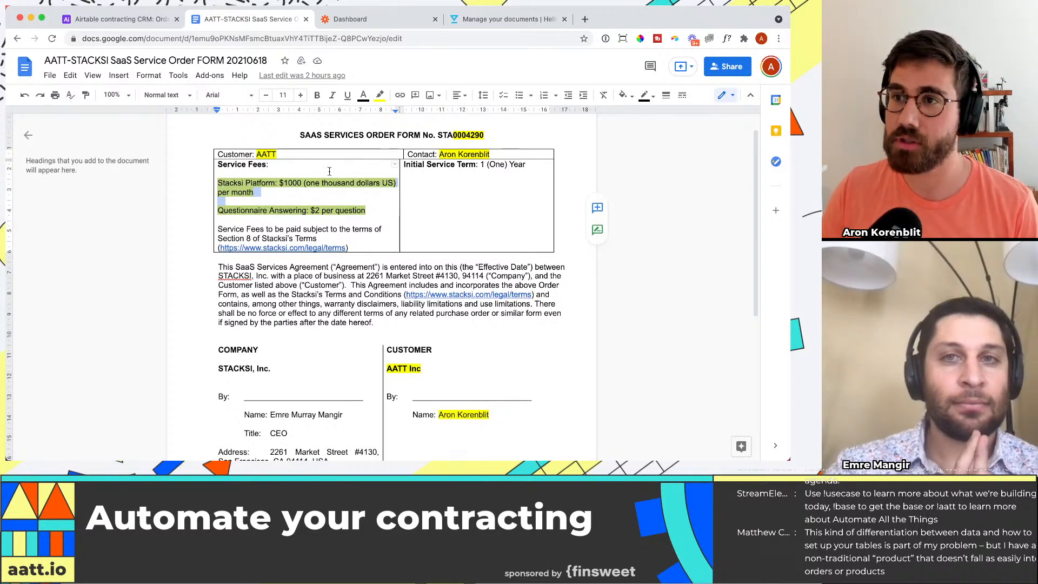
Step: Return to Airtable and add a Single line text field named Fees to the Orders table
click(119, 18)
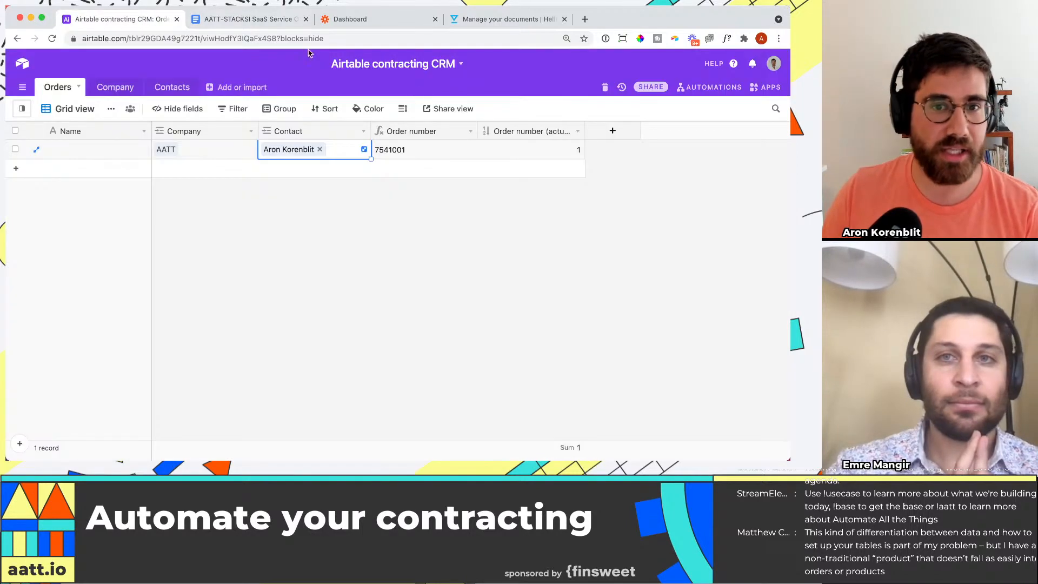
click(615, 130)
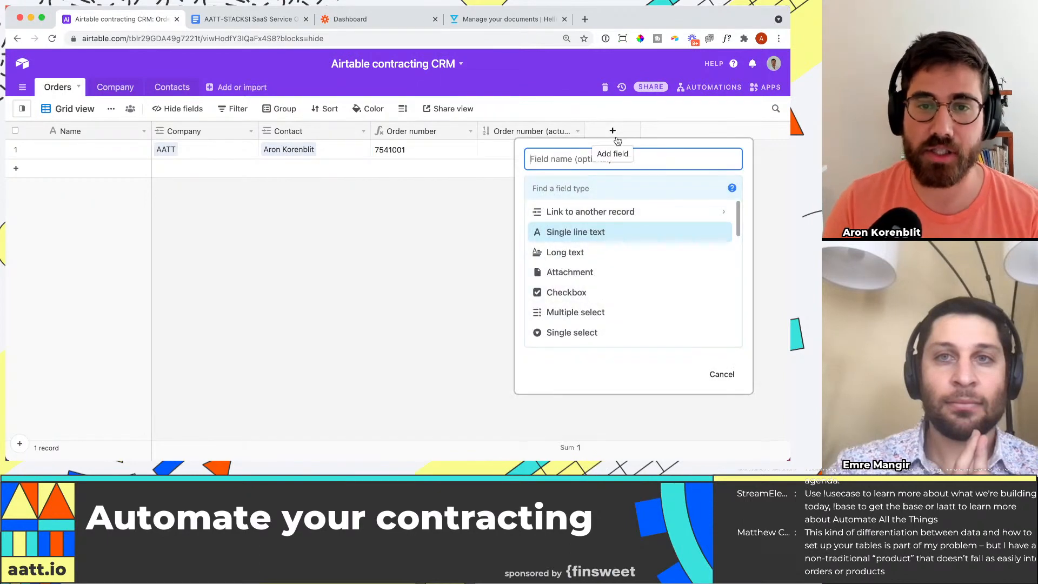
text(Fees)
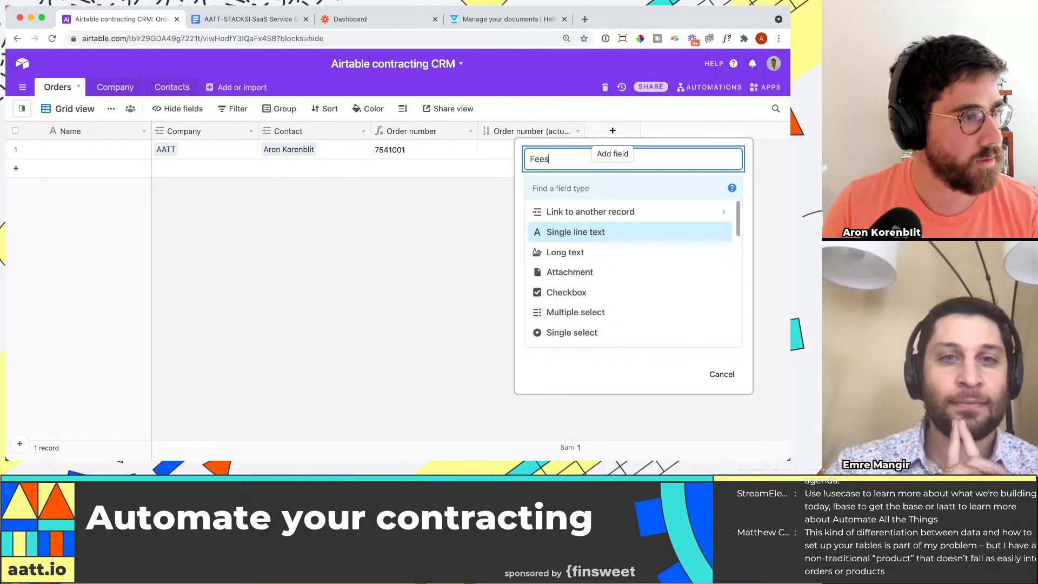
key(Tab)
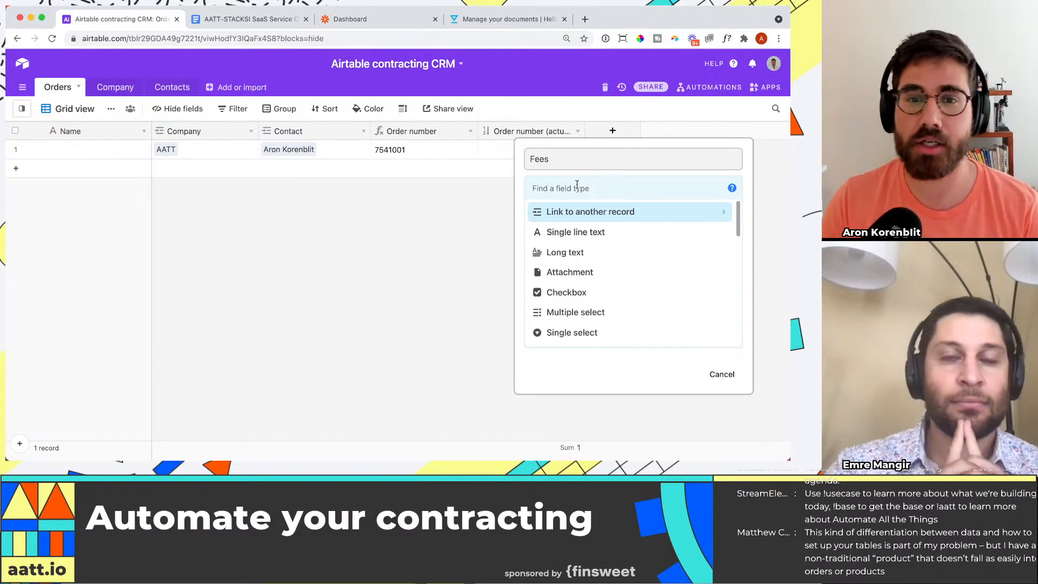
text(single)
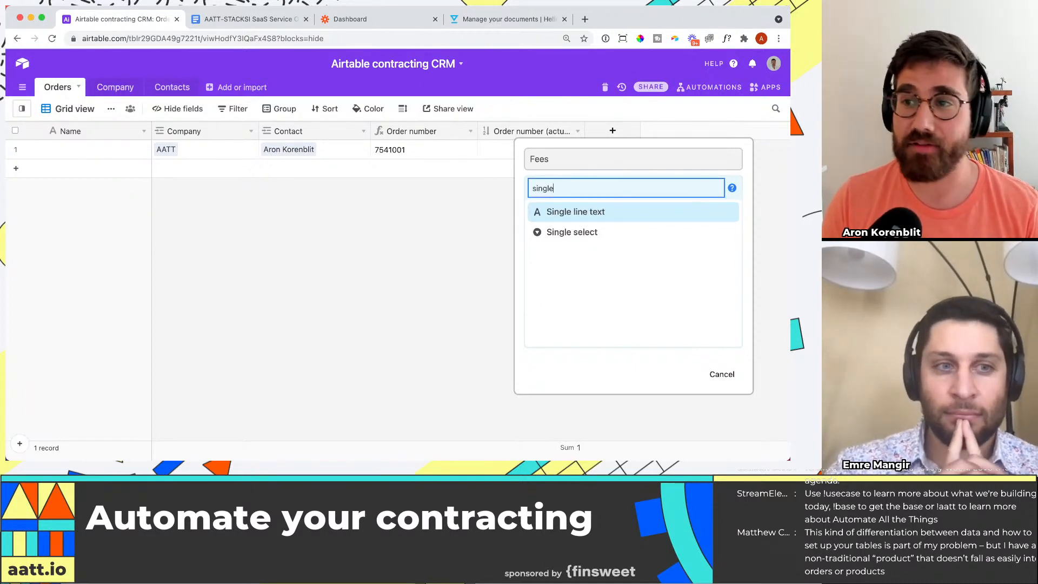
key(Return)
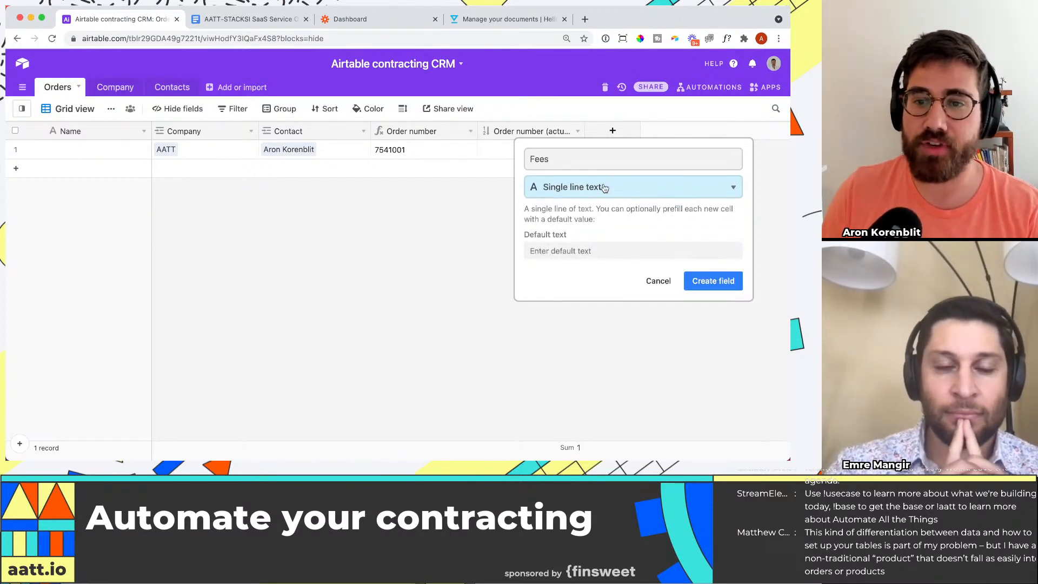
click(729, 289)
Step: Copy the Stacksi Platform and Questionnaire Answering fee lines from the Google Docs order form into the order's Fees field in Airtable
click(621, 149)
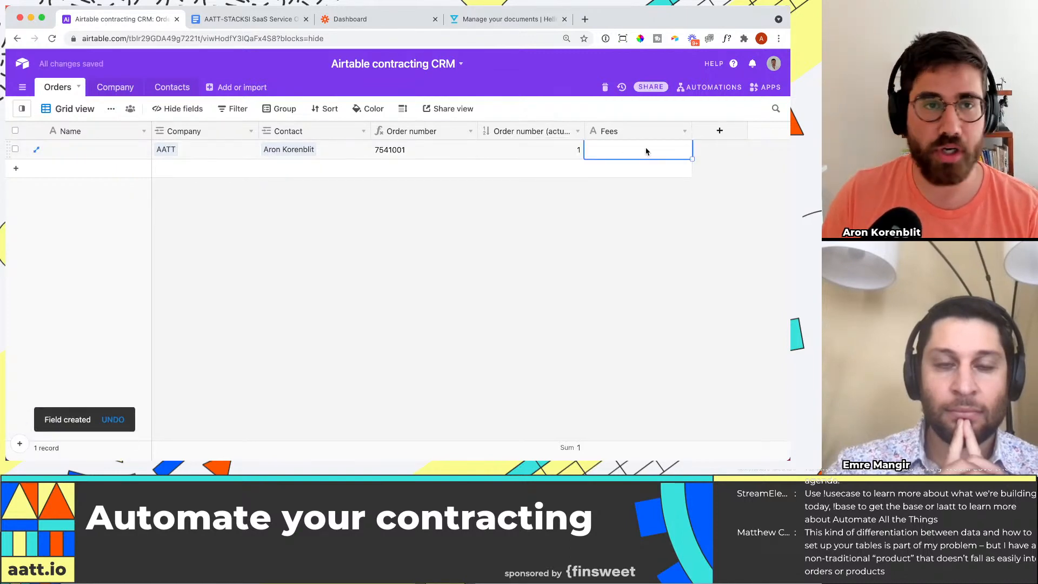
click(243, 20)
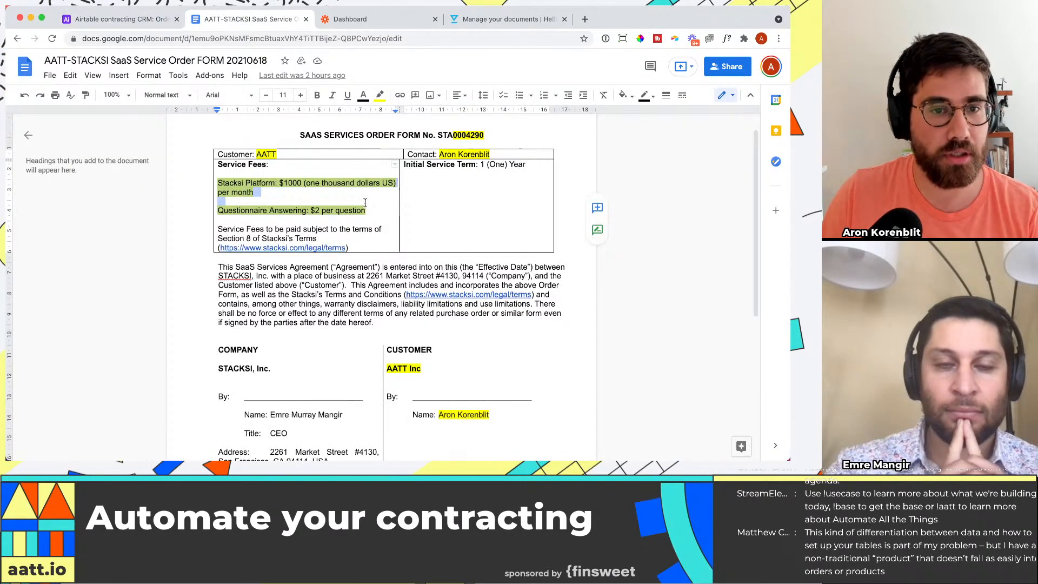
drag(367, 210, 217, 183)
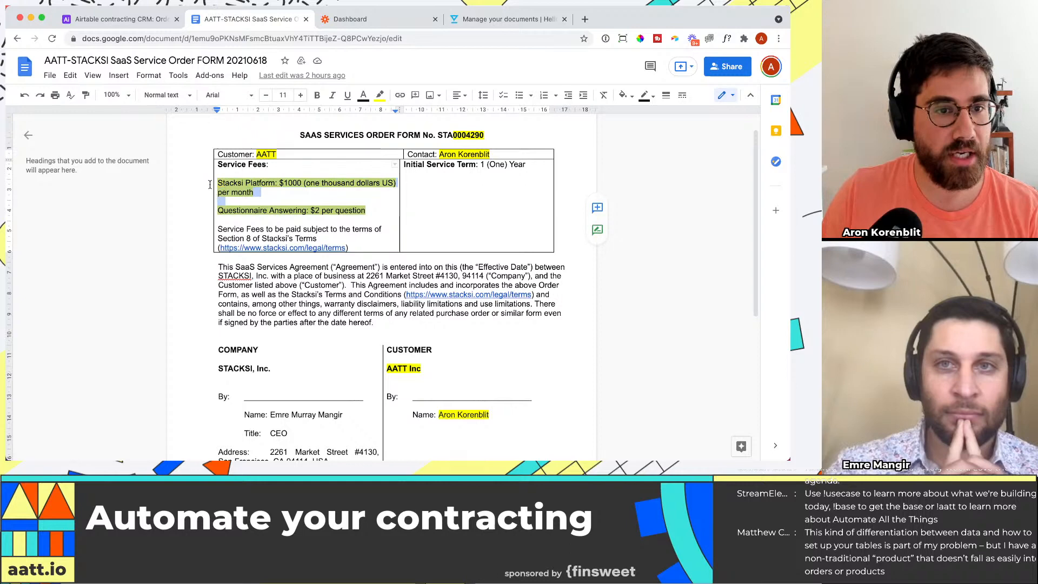
click(106, 18)
key(super+v)
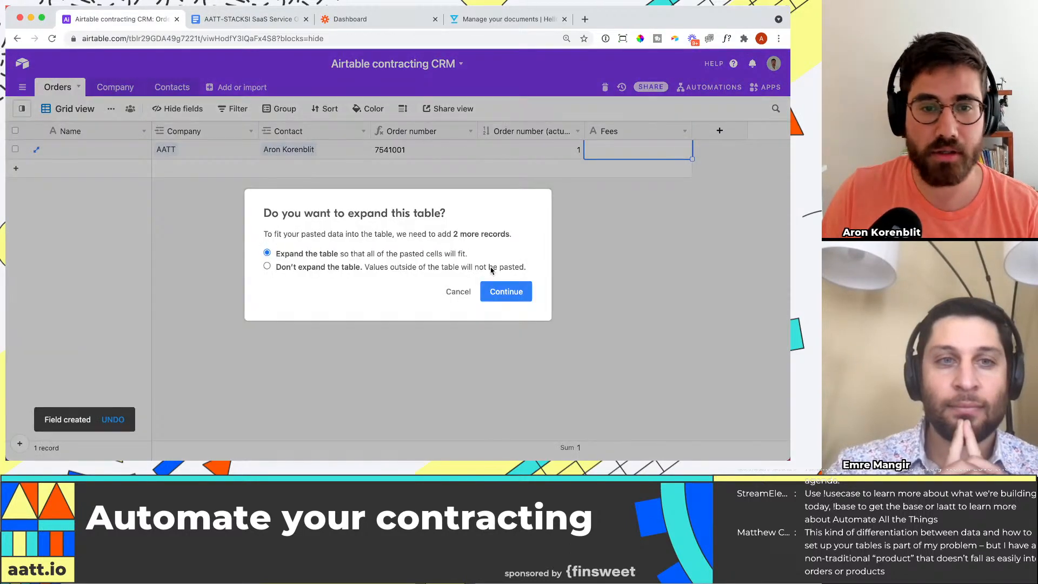
key(Escape)
key(space)
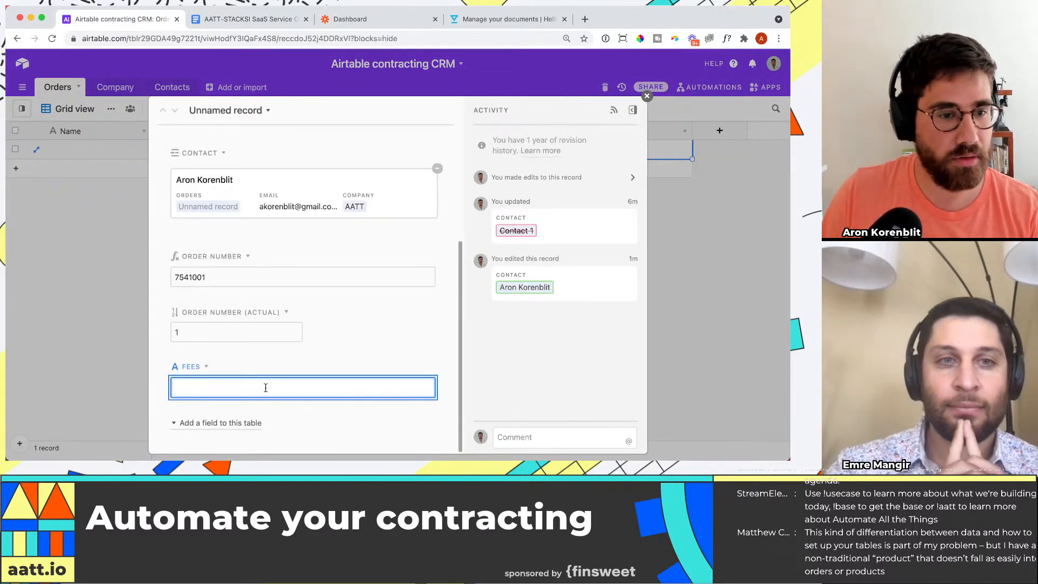
key(super+v)
click(691, 303)
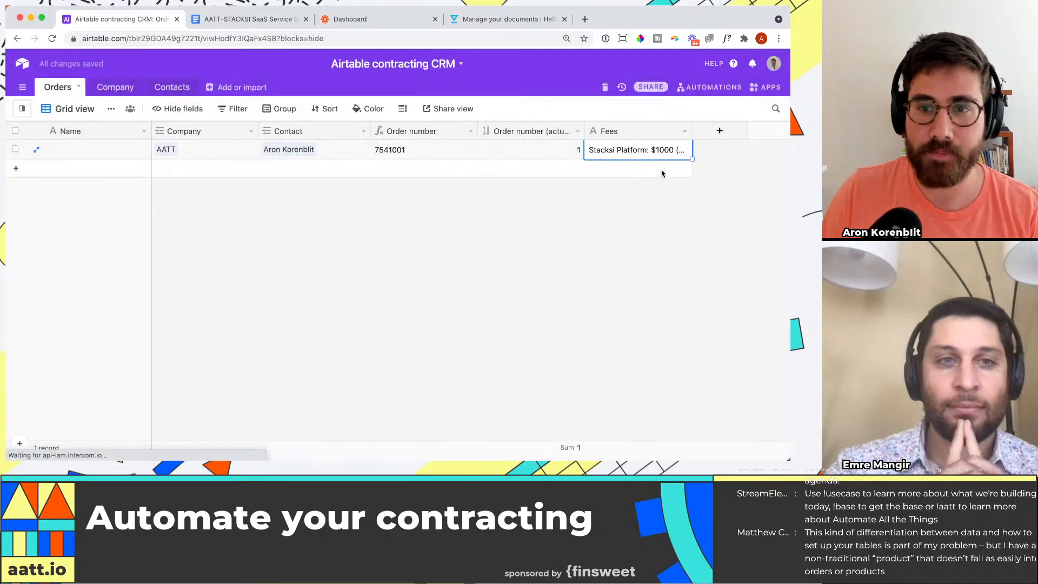
Step: Change the type of the Fees field to Long text
click(684, 132)
click(627, 151)
click(507, 188)
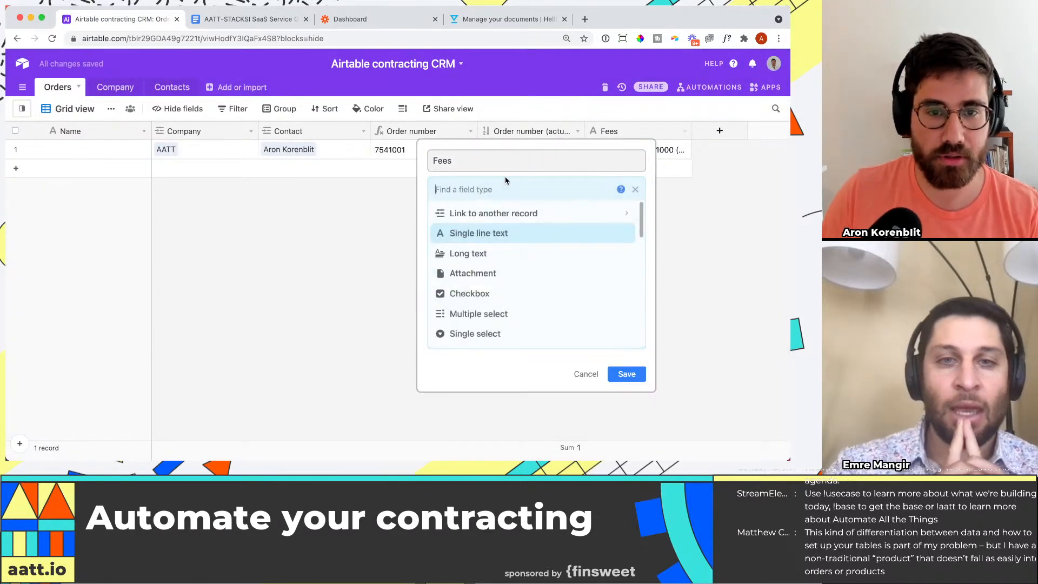
text(rich)
key(BackSpace)
key(BackSpace)
text(ch)
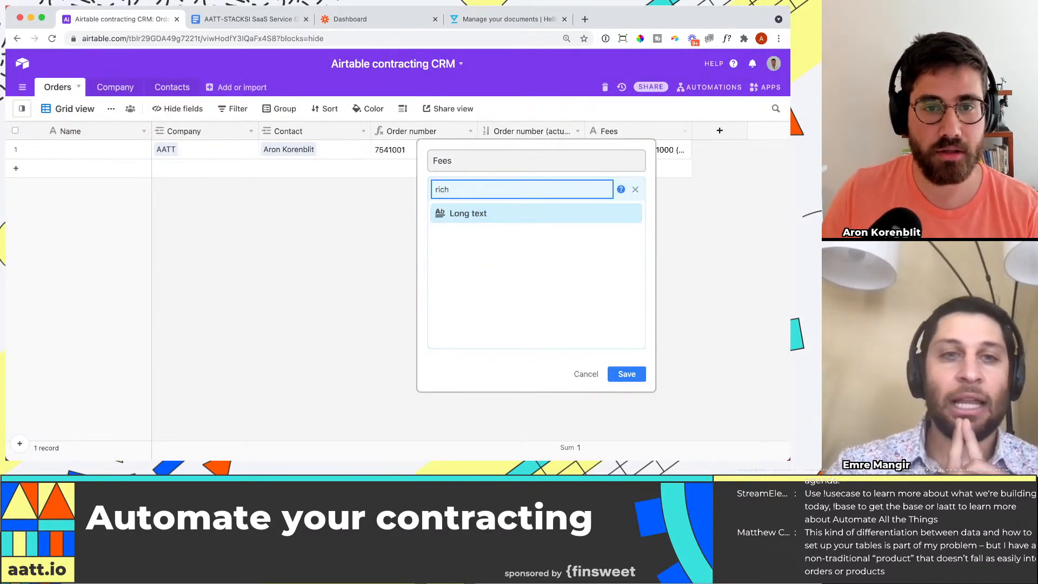
click(517, 215)
click(627, 279)
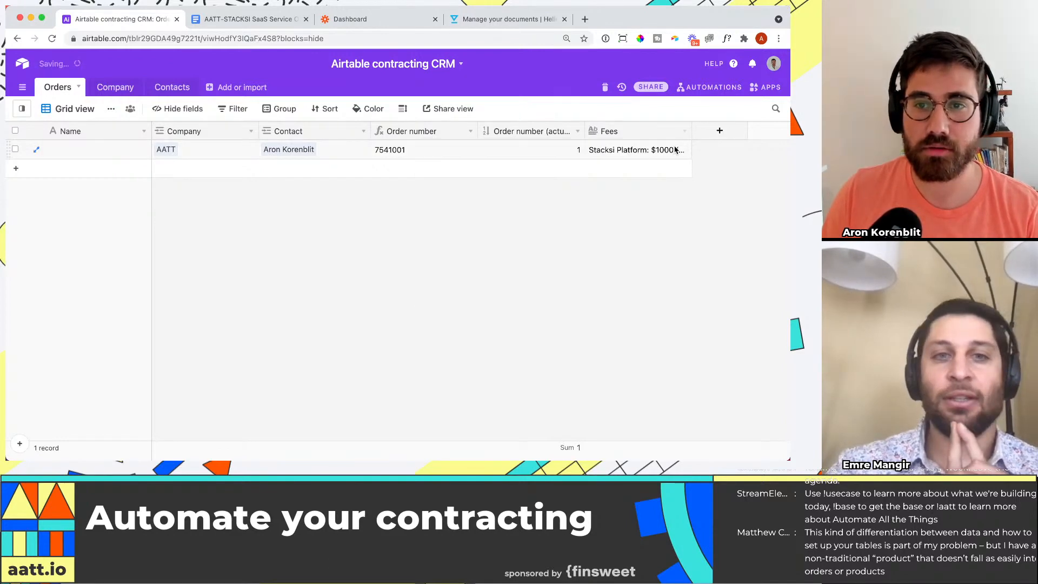
Step: View the order's full Fees text and increase the grid's row height to display several lines of it
click(633, 156)
click(685, 149)
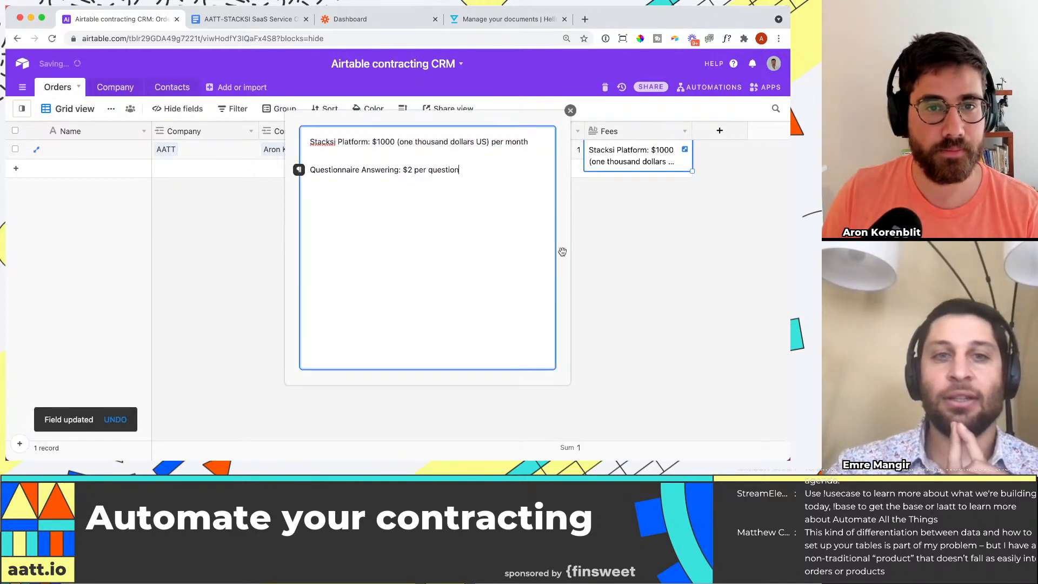
click(671, 165)
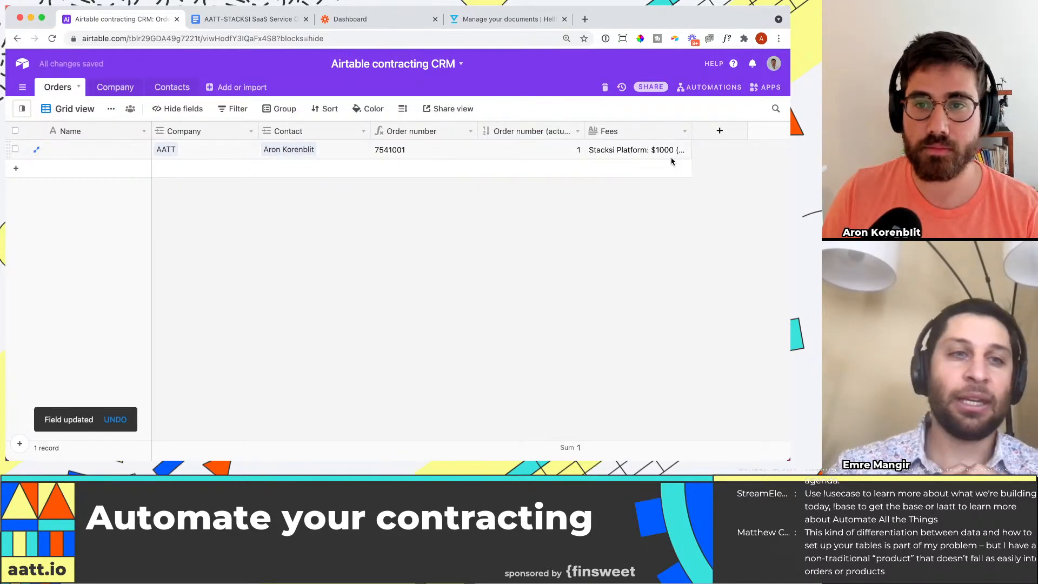
click(403, 109)
click(423, 184)
click(646, 177)
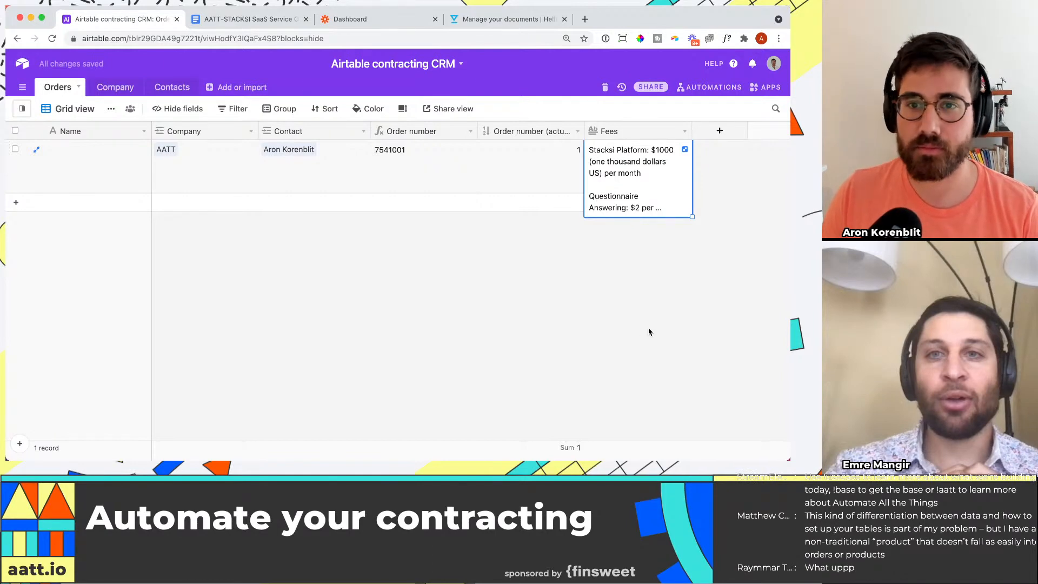
click(670, 290)
Step: Switch to the order form in Google Docs and examine the customer's company and signatory name in the signature block
click(249, 18)
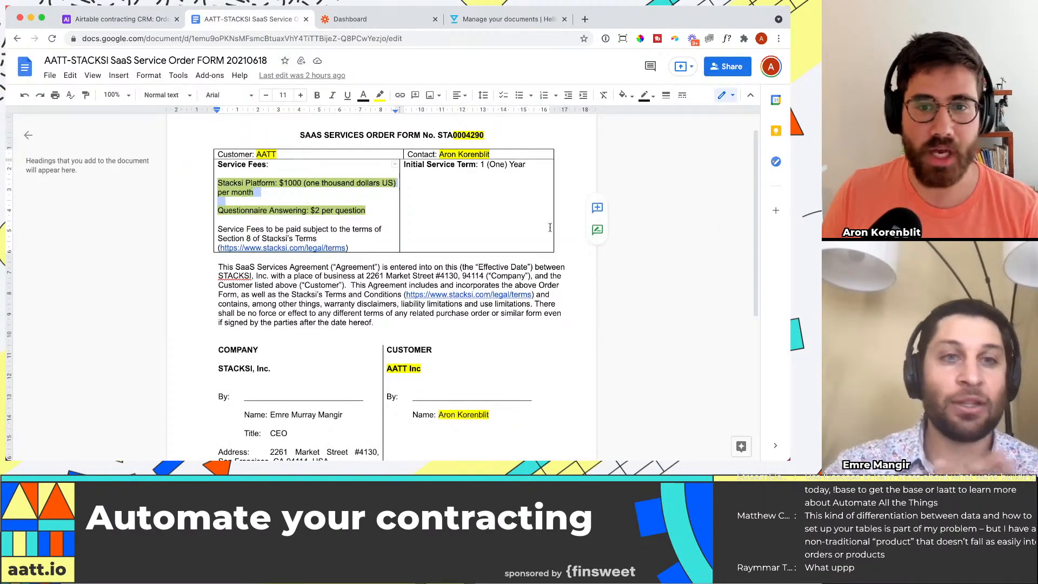
scroll(445, 276, down, 1)
scroll(444, 275, up, 1)
scroll(444, 274, down, 1)
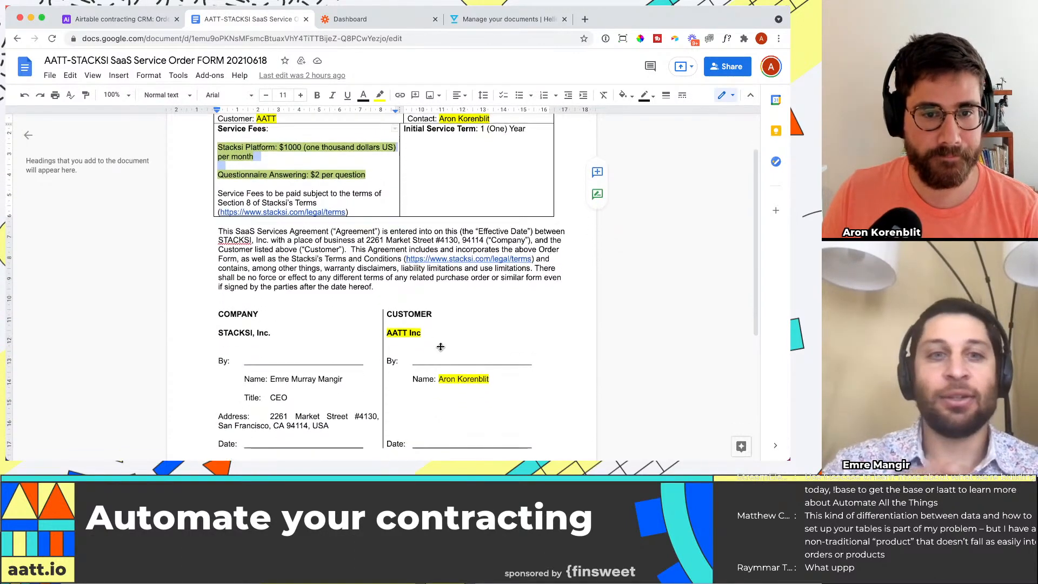
drag(423, 333, 386, 333)
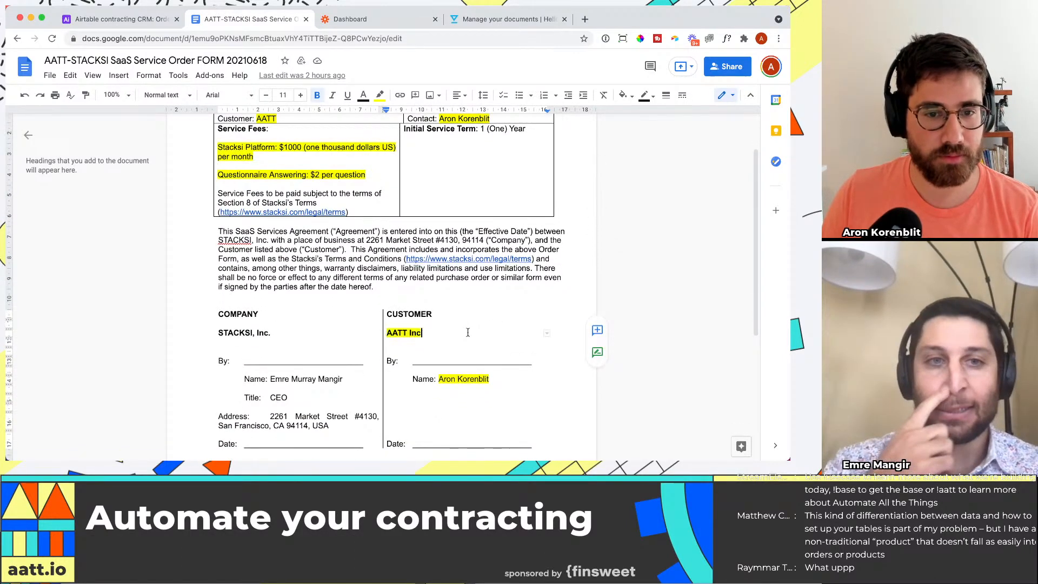
scroll(476, 349, down, 1)
drag(490, 352, 449, 353)
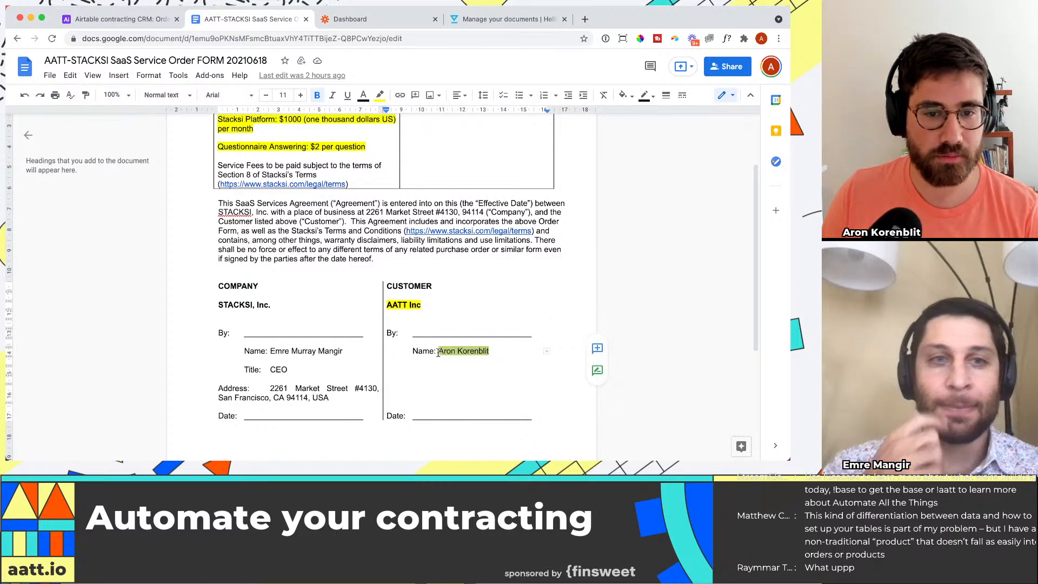
scroll(474, 361, down, 1)
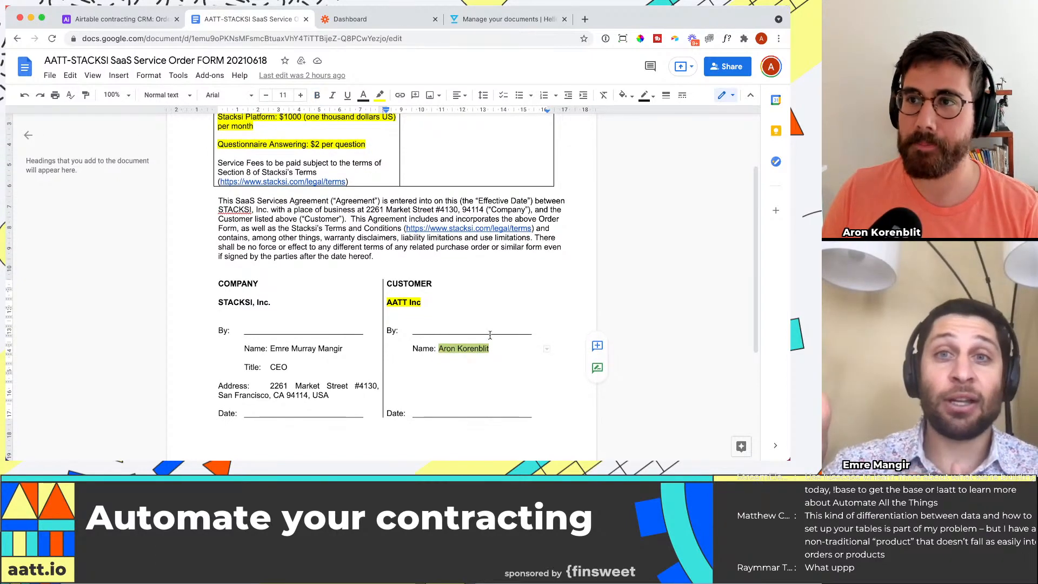
scroll(489, 332, down, 2)
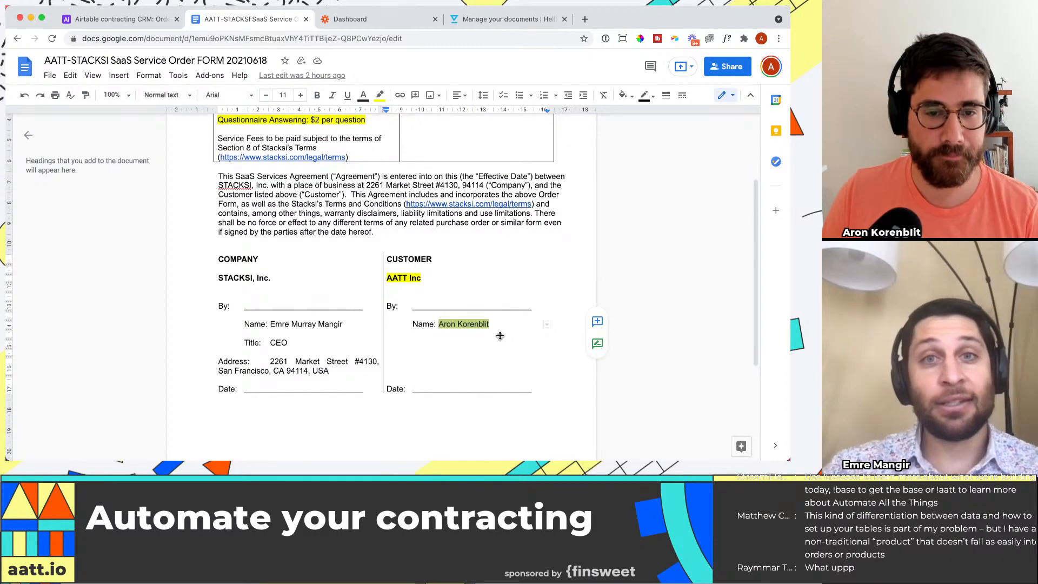
Step: Check the order record in the Airtable Orders table and the list of saved templates in HelloSign
click(496, 324)
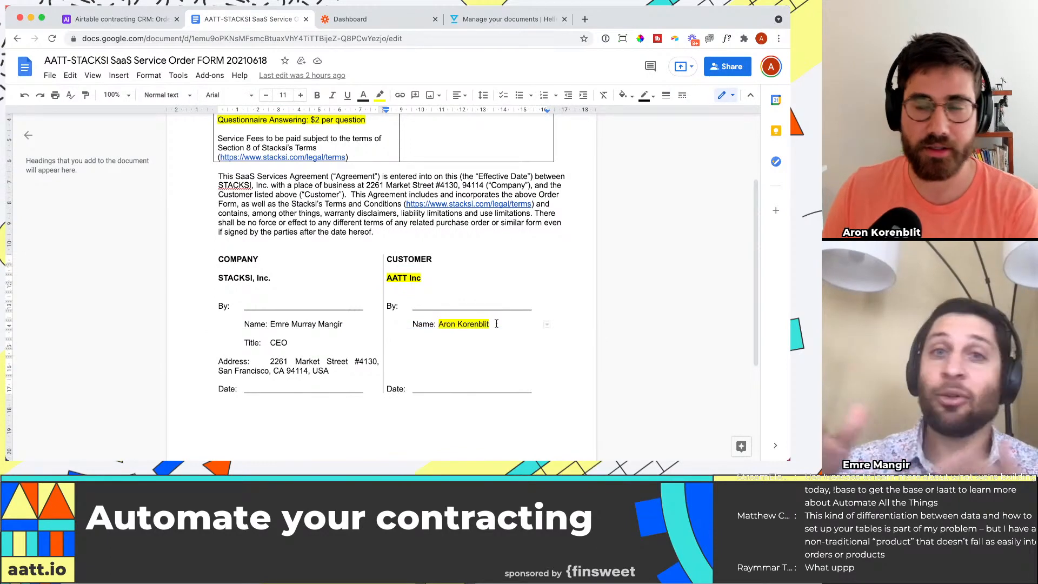
click(122, 19)
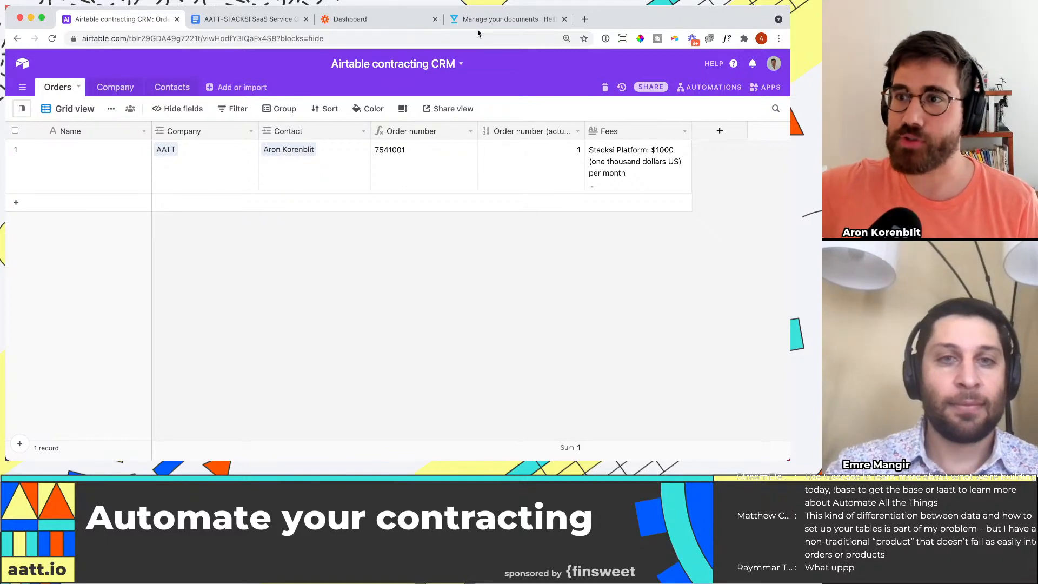
click(608, 156)
click(508, 19)
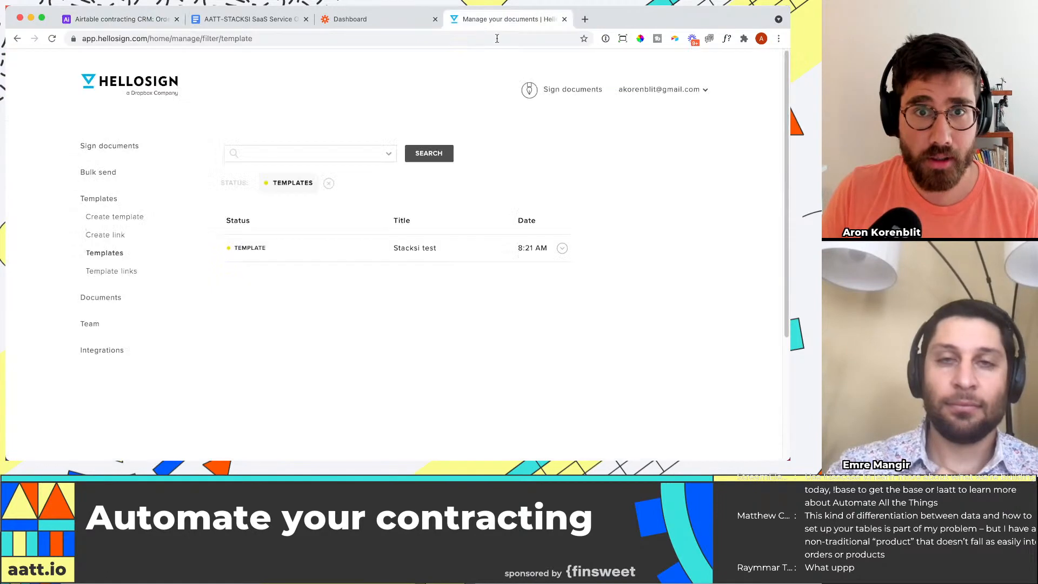
Step: Examine the order number, contact, customer and signature fields in the Google Docs order form, and return to the Airtable Orders table
click(253, 19)
scroll(441, 180, up, 5)
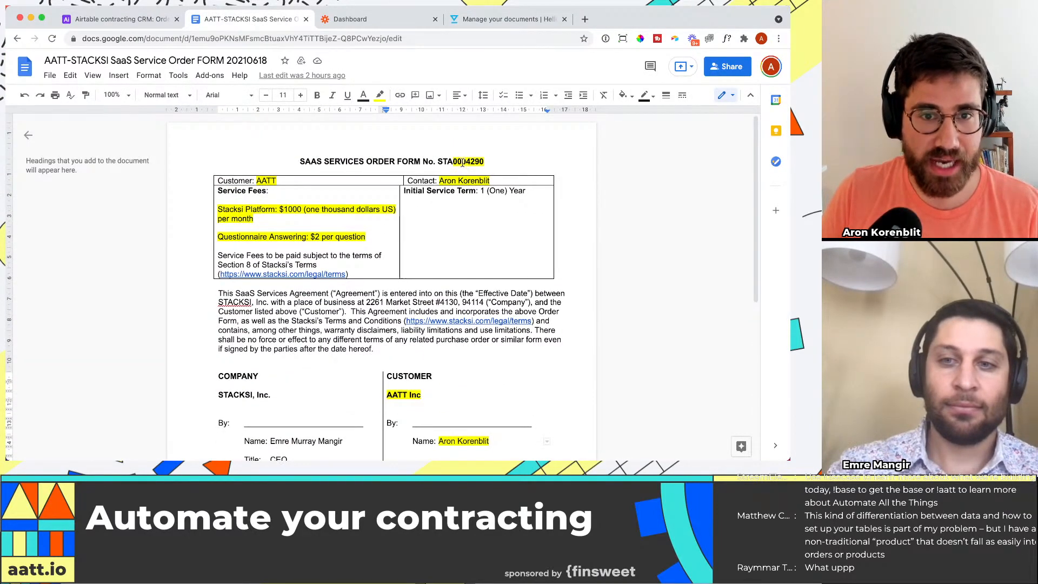
click(472, 161)
drag(490, 180, 440, 180)
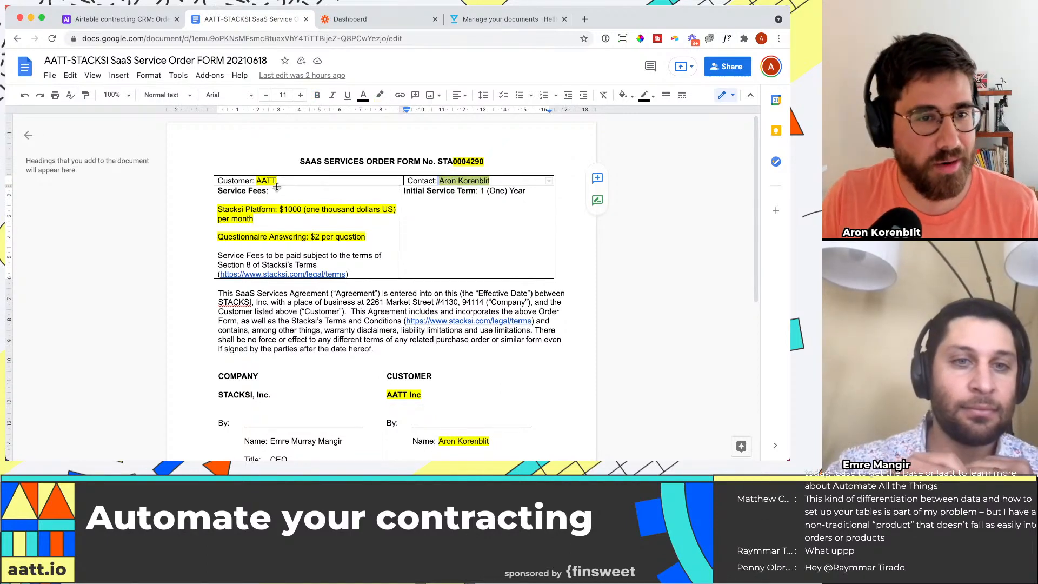
double_click(261, 179)
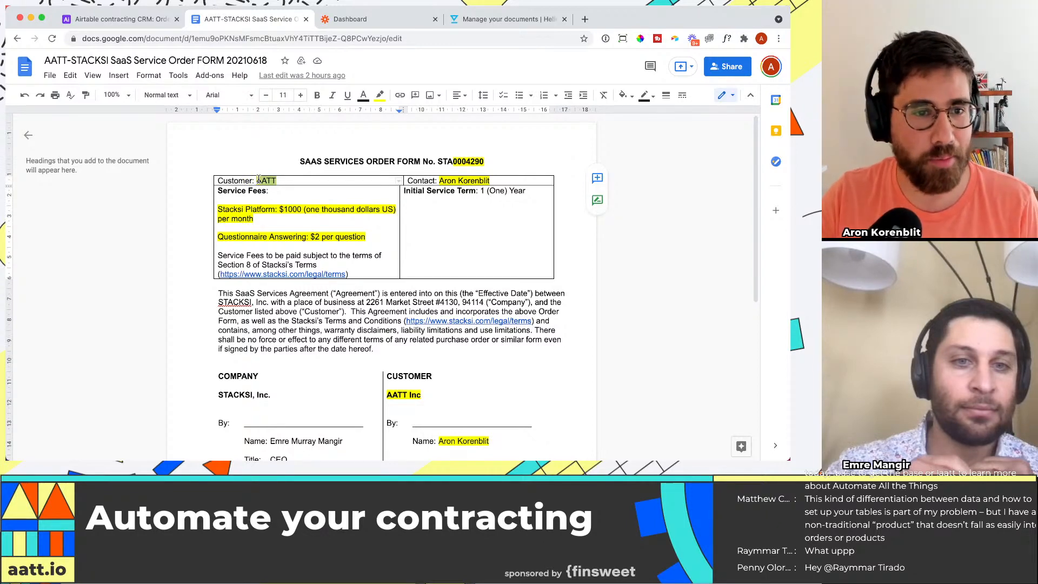
click(259, 181)
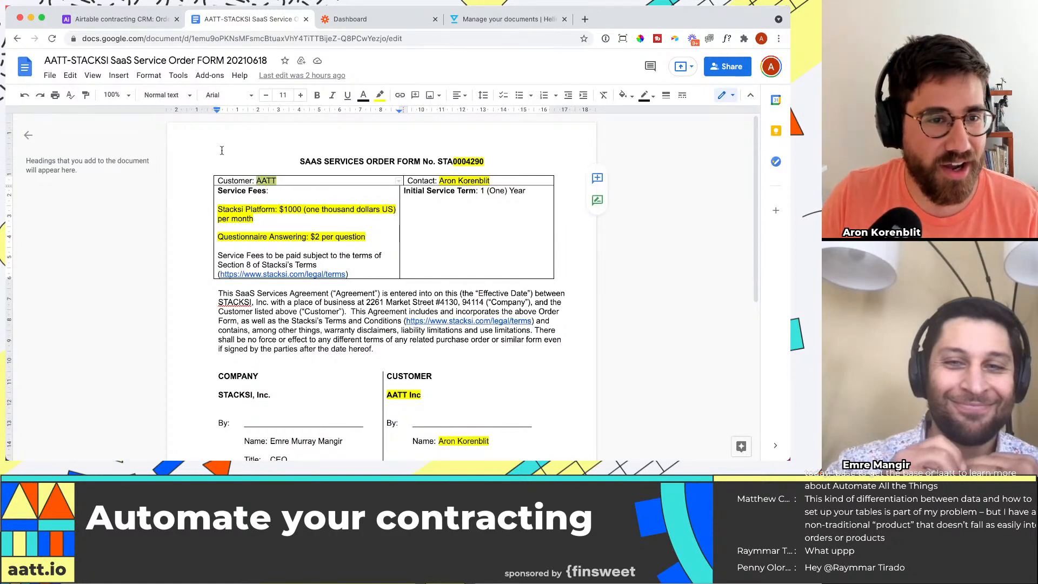
scroll(337, 234, down, 1)
scroll(295, 239, down, 5)
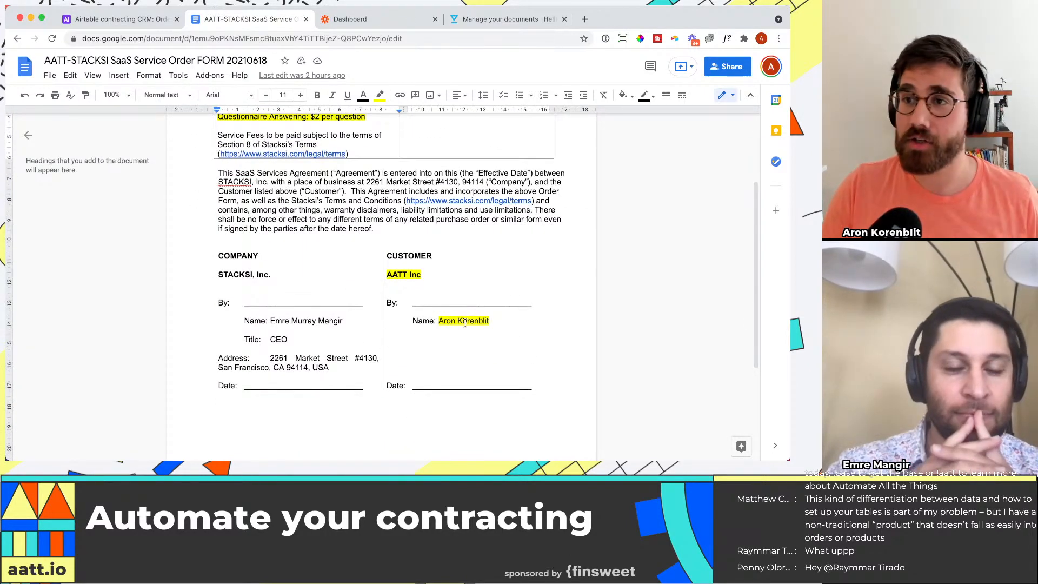
click(139, 22)
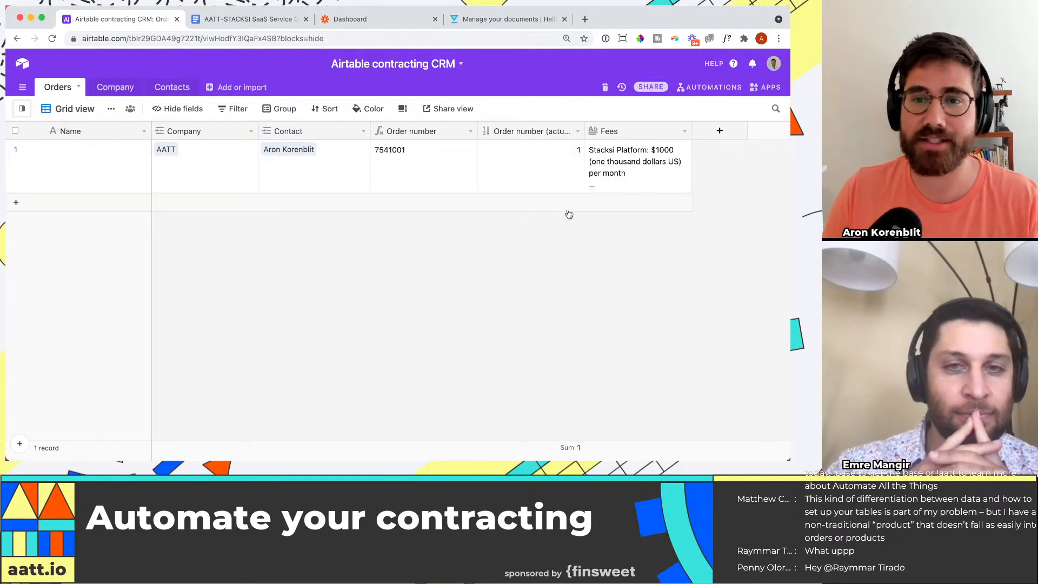
click(719, 132)
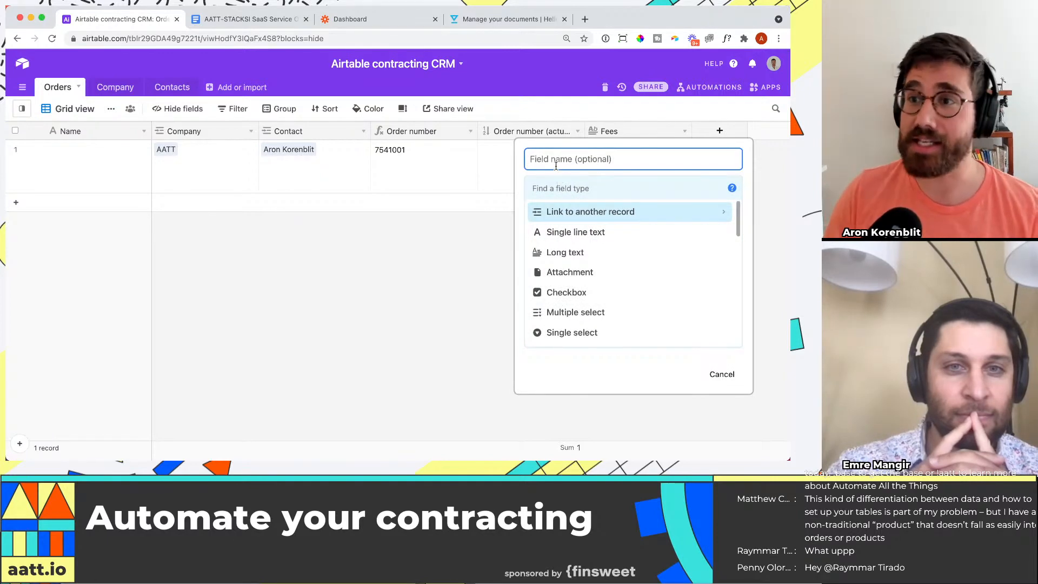
text(Customer email)
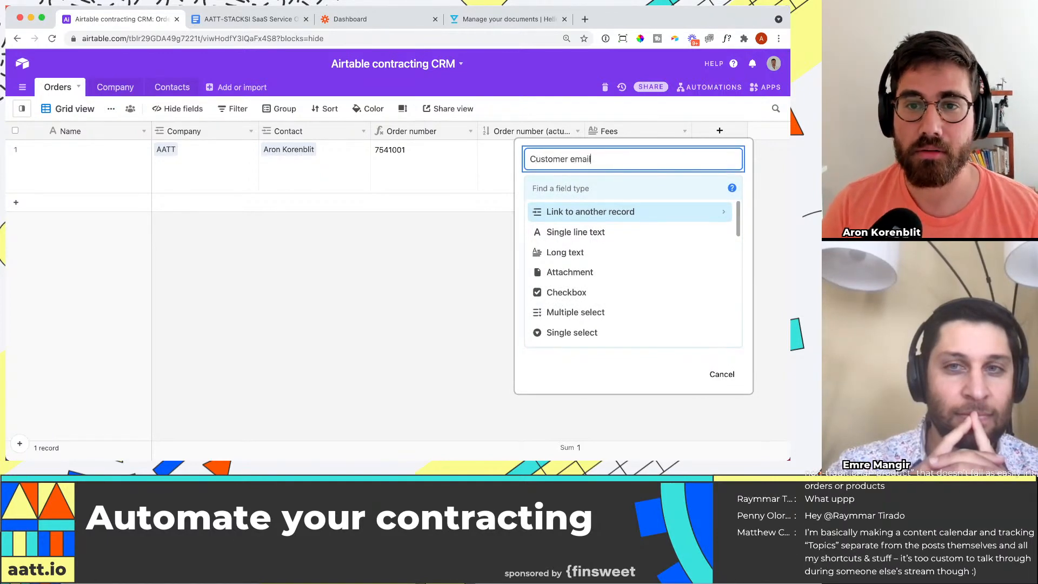
key(Tab)
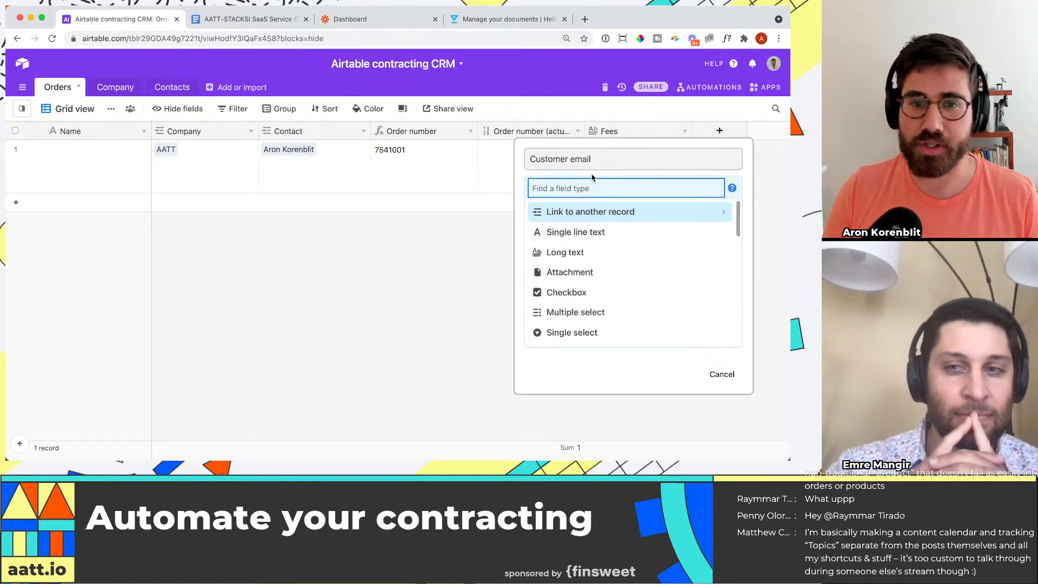
click(171, 88)
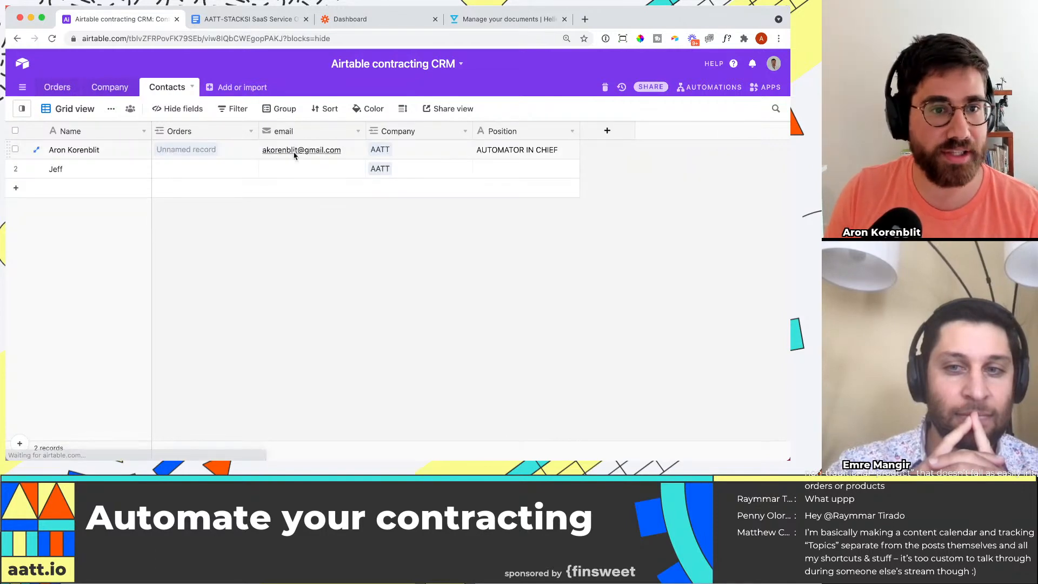
click(57, 87)
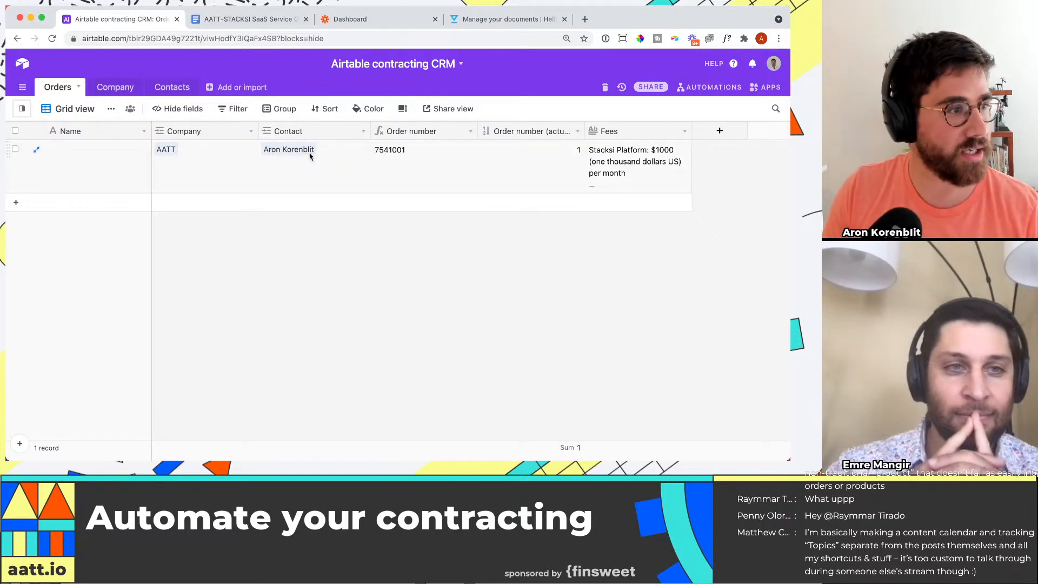
Step: Add a Lookup field named Contact email to the Orders table, pulling the email from the linked Contact records
click(720, 130)
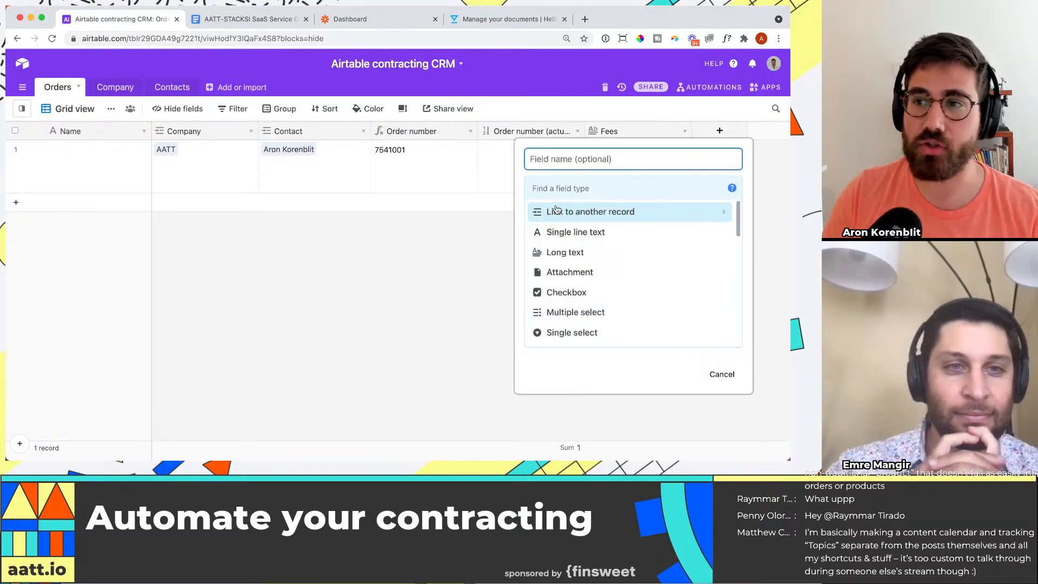
text(Contact email)
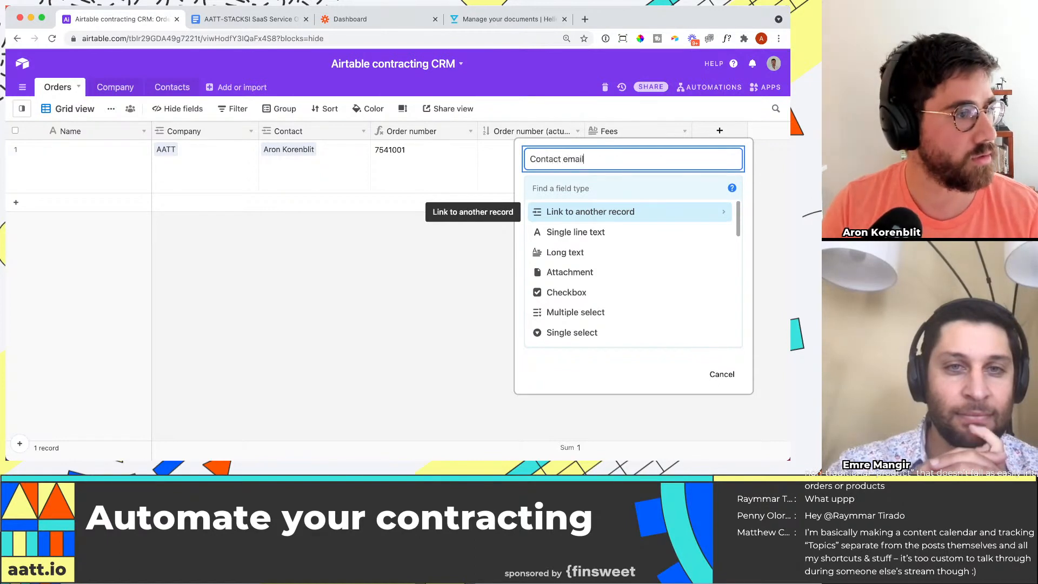
key(Tab)
text(lookup)
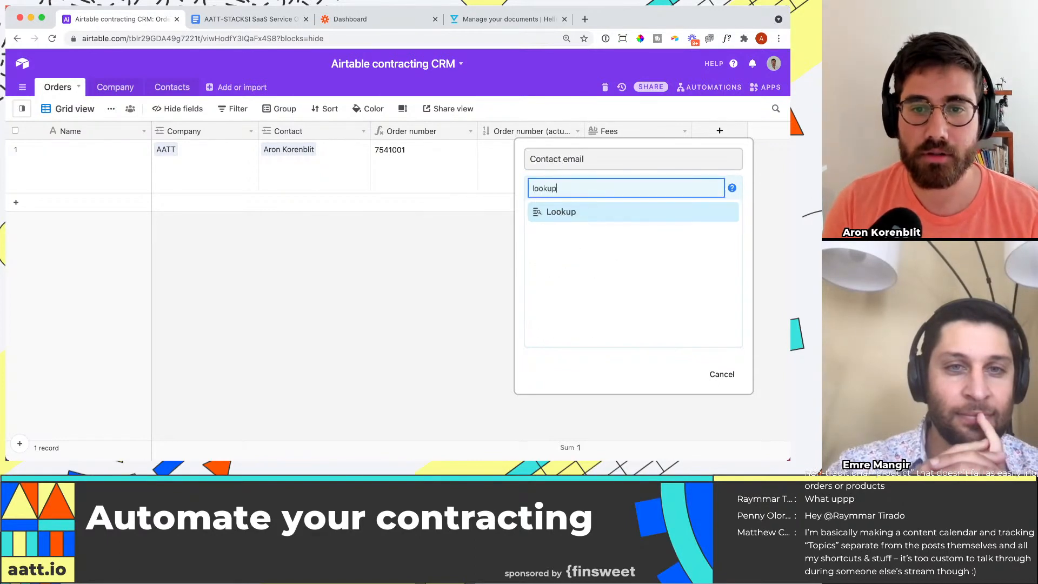
click(557, 211)
click(585, 274)
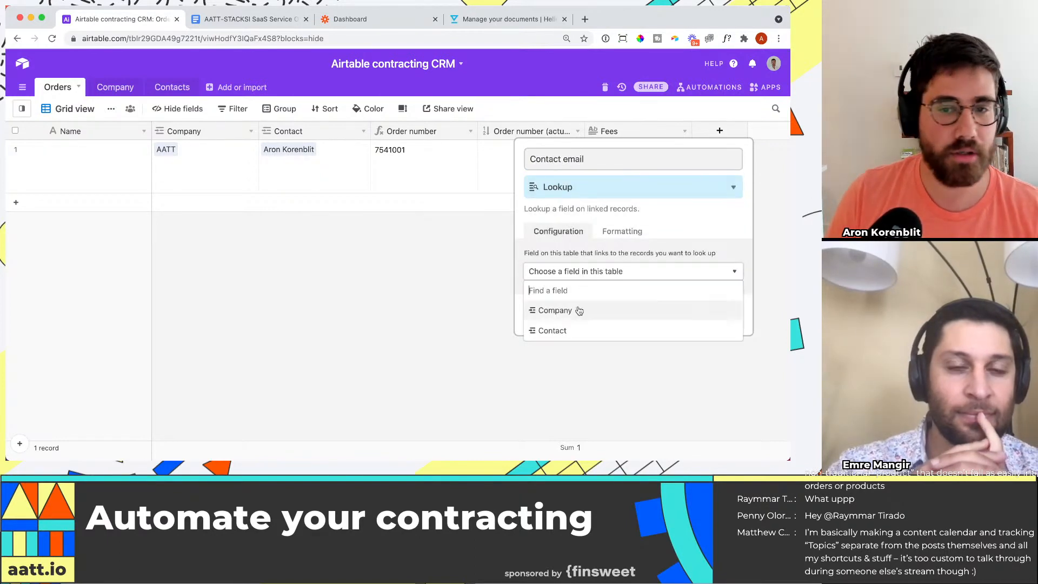
click(581, 329)
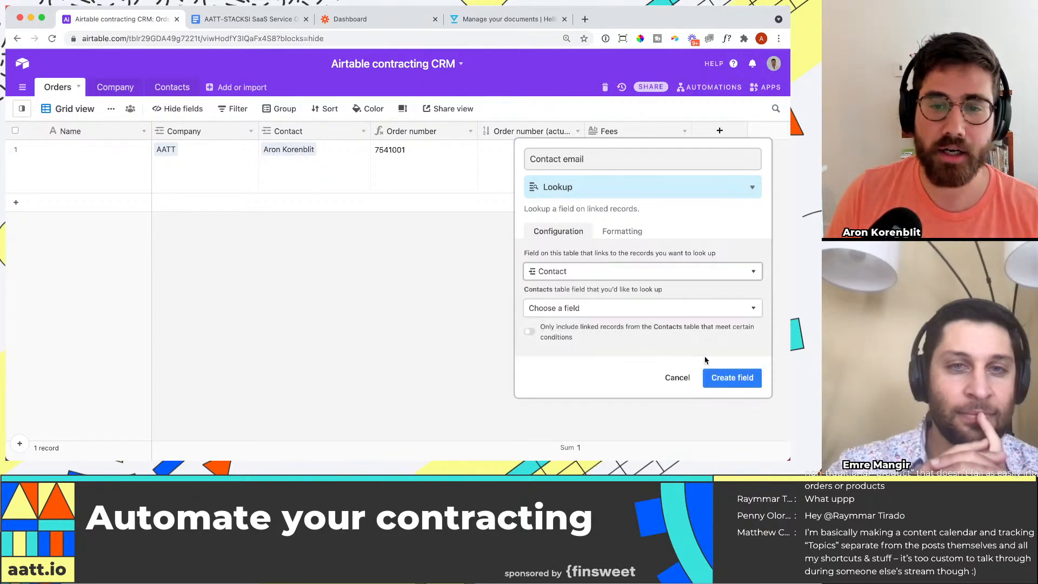
click(622, 307)
click(657, 406)
click(730, 377)
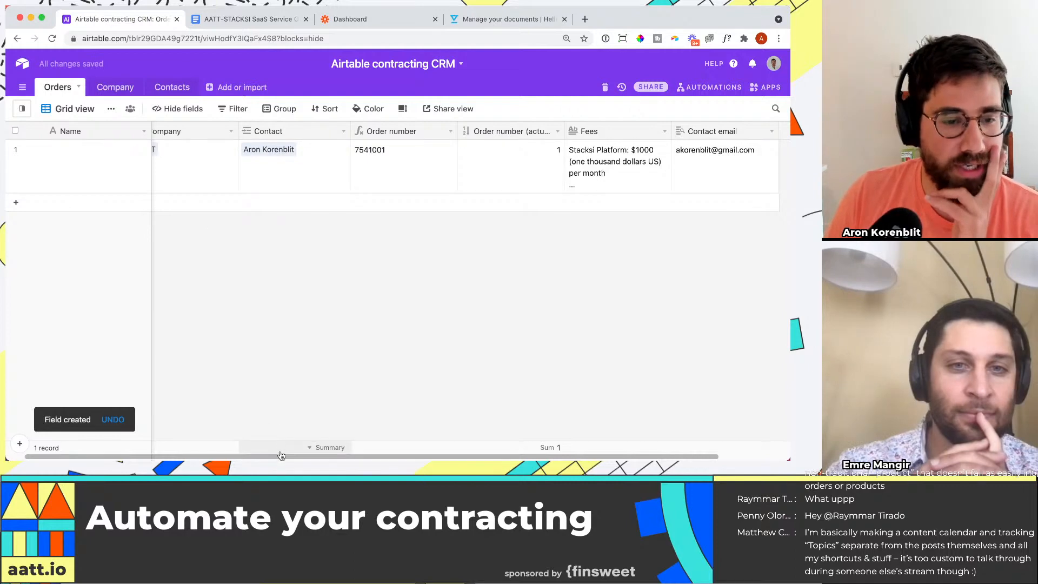
Step: Hide the Order number (actual) field from the Orders grid view
scroll(280, 428, left, 2)
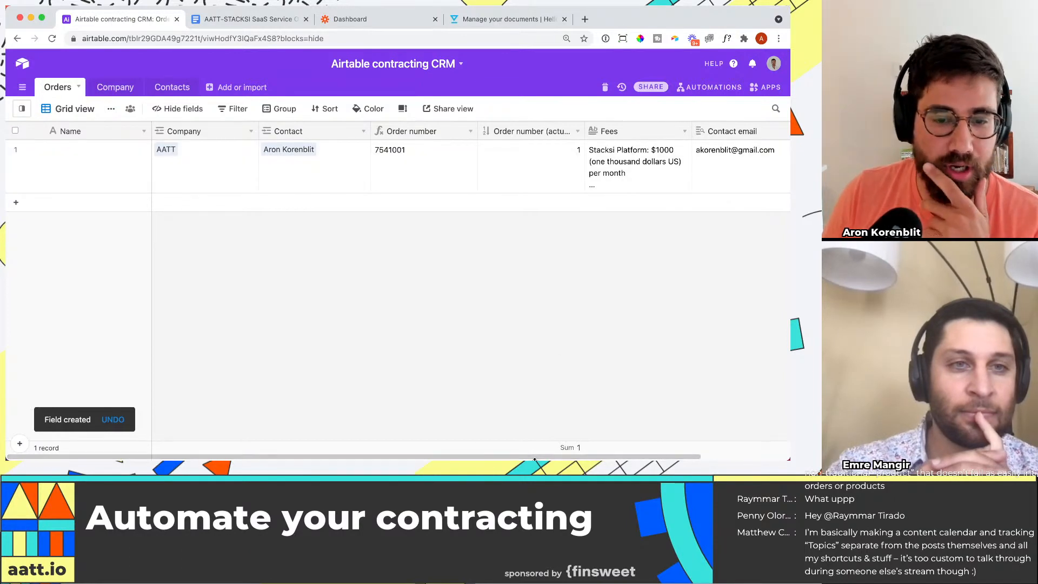
scroll(520, 378, right, 2)
click(486, 168)
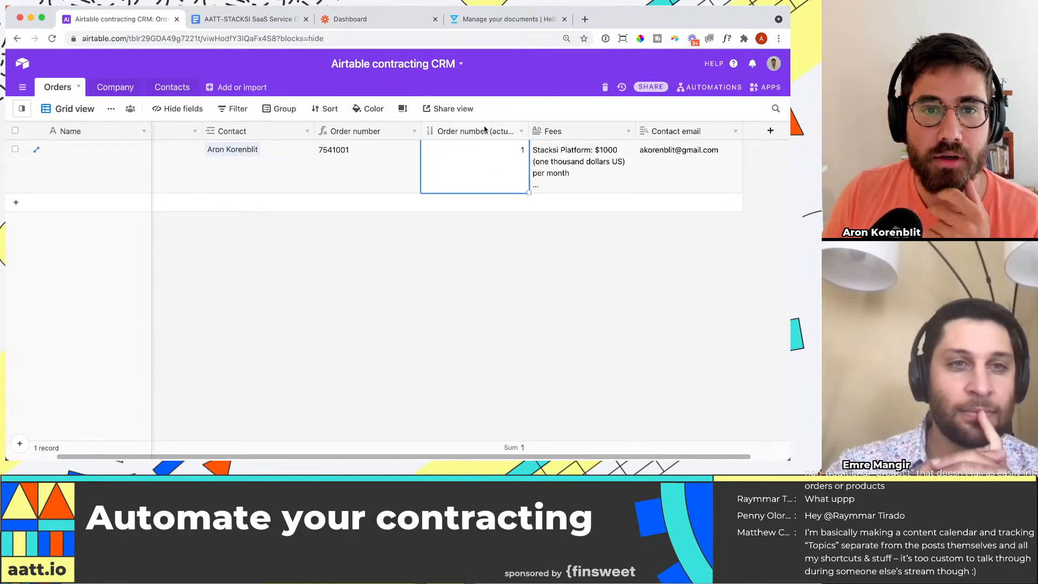
click(178, 108)
click(221, 203)
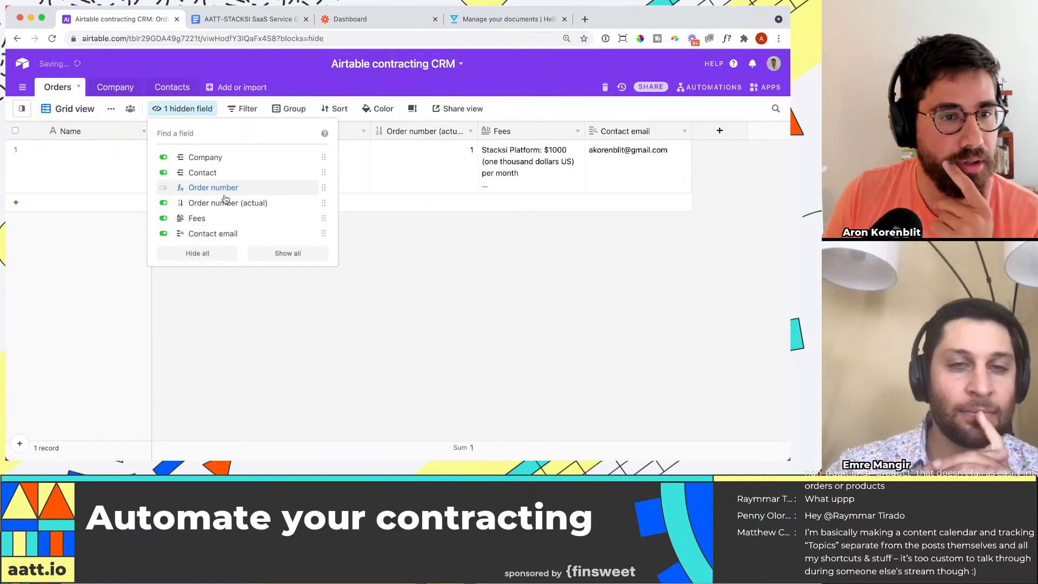
click(505, 303)
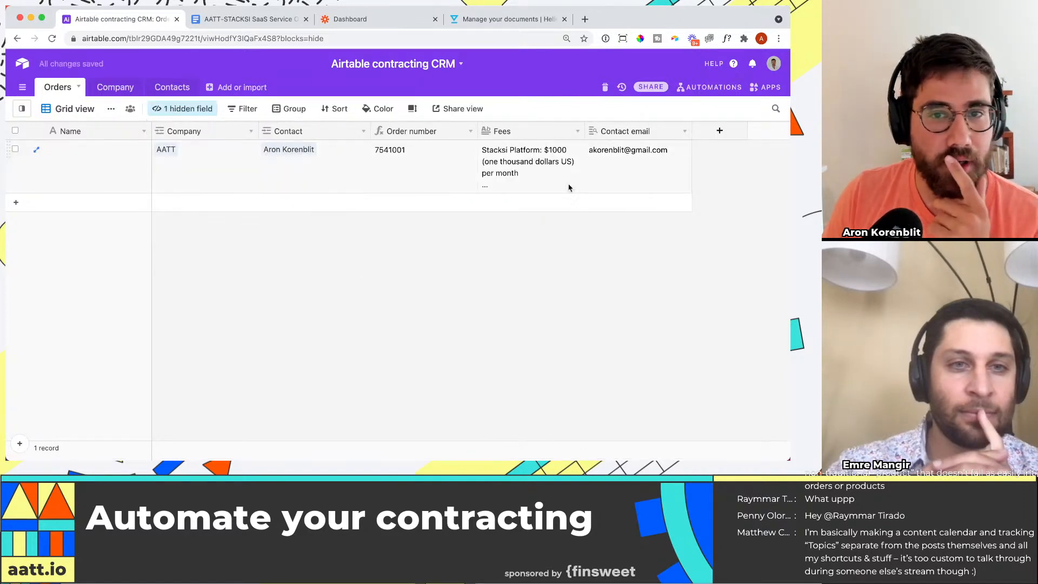
Step: Switch to the order form in Google Docs and examine the order number in its title
click(641, 169)
key(ctrl+Tab)
scroll(321, 334, up, 5)
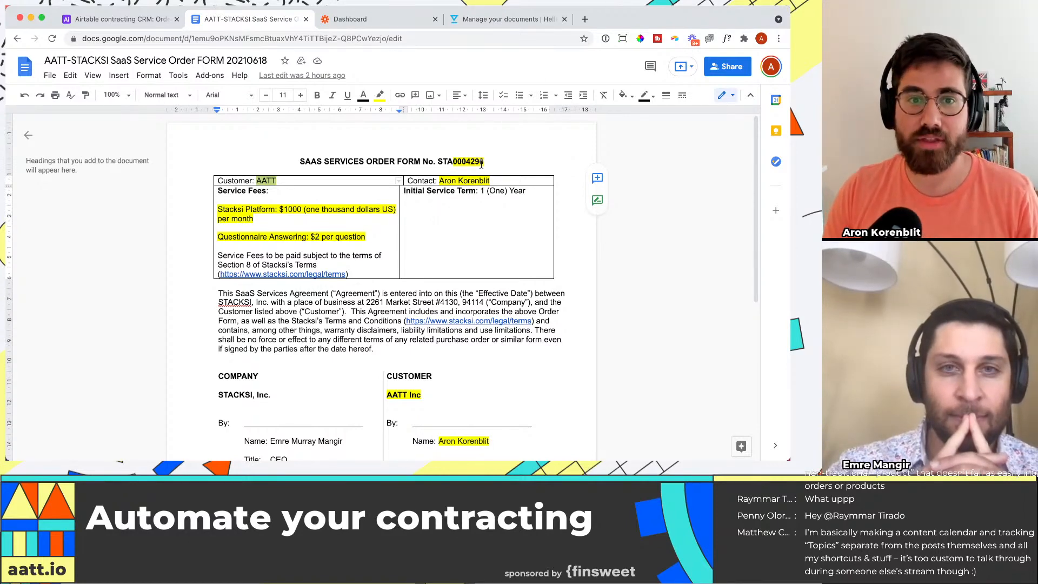
drag(453, 163, 489, 162)
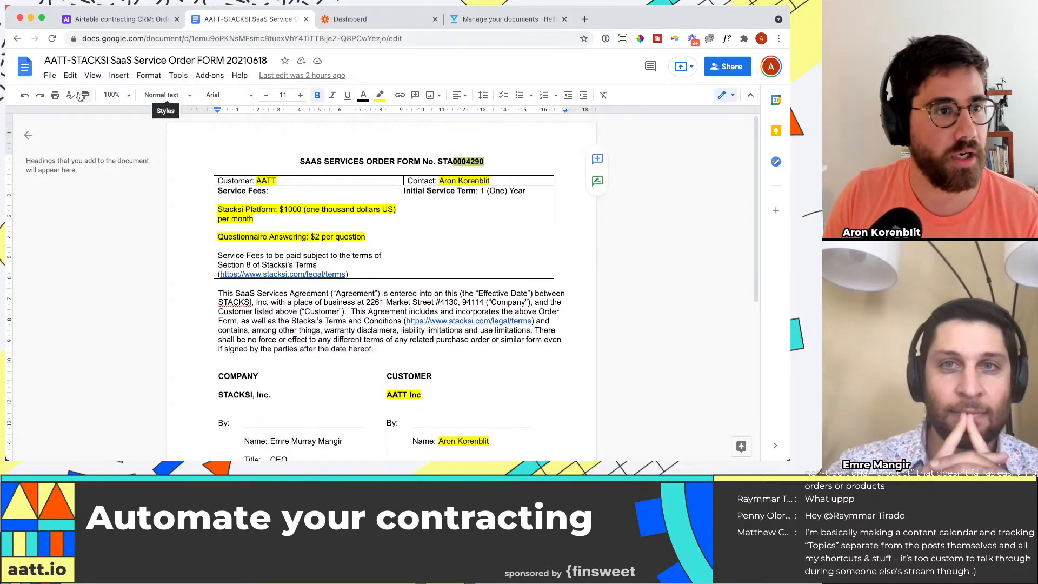
Step: Make a copy of the order form in My Drive named "TEMPLATE SaaS Service Order FORM 20210618"
click(50, 76)
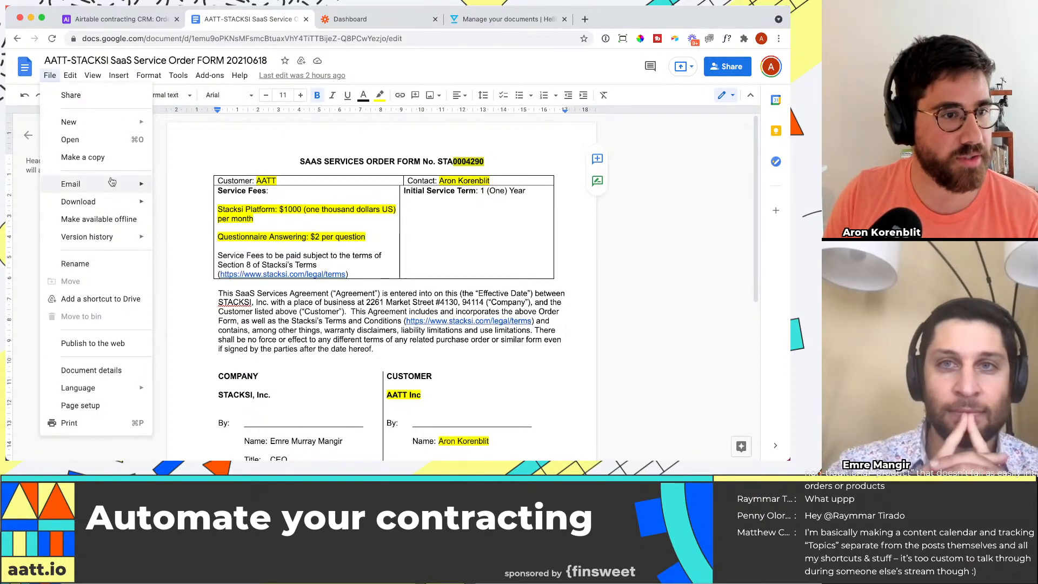
click(82, 158)
click(373, 204)
key(super+Left)
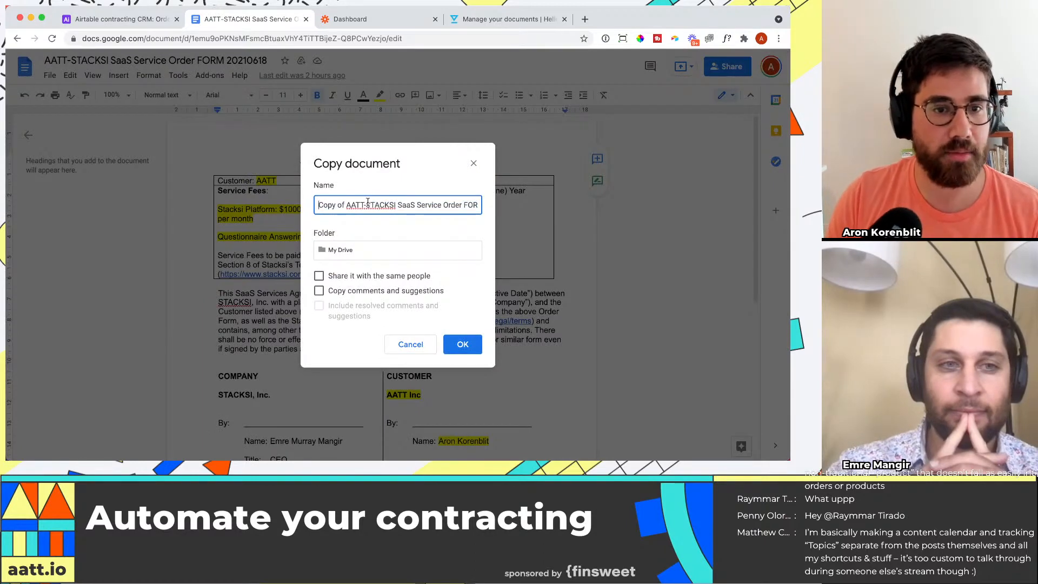
text(TEMPLATE)
key(shift+alt+Right)
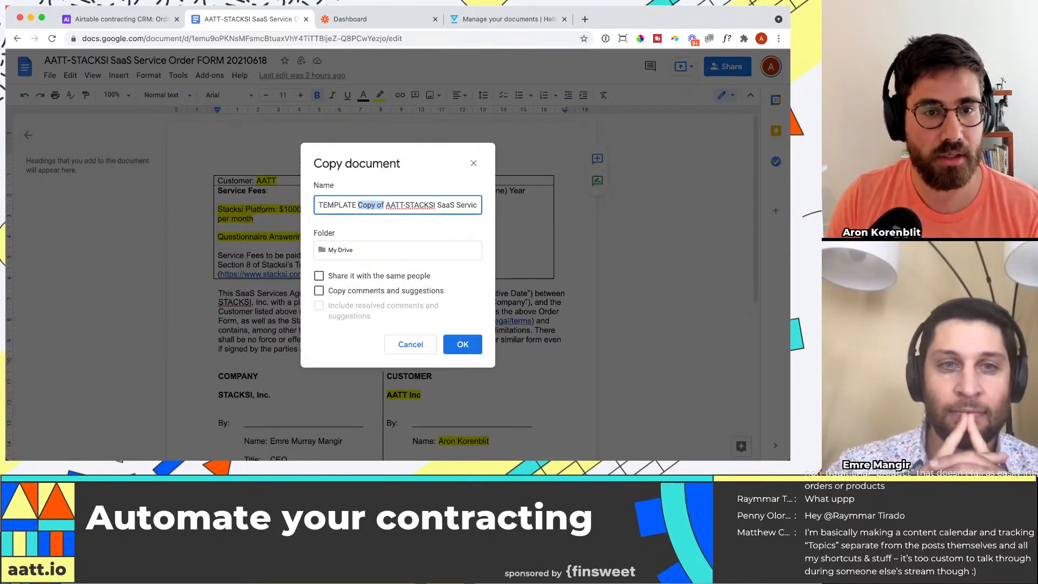
key(shift+alt+Right)
key(BackSpace)
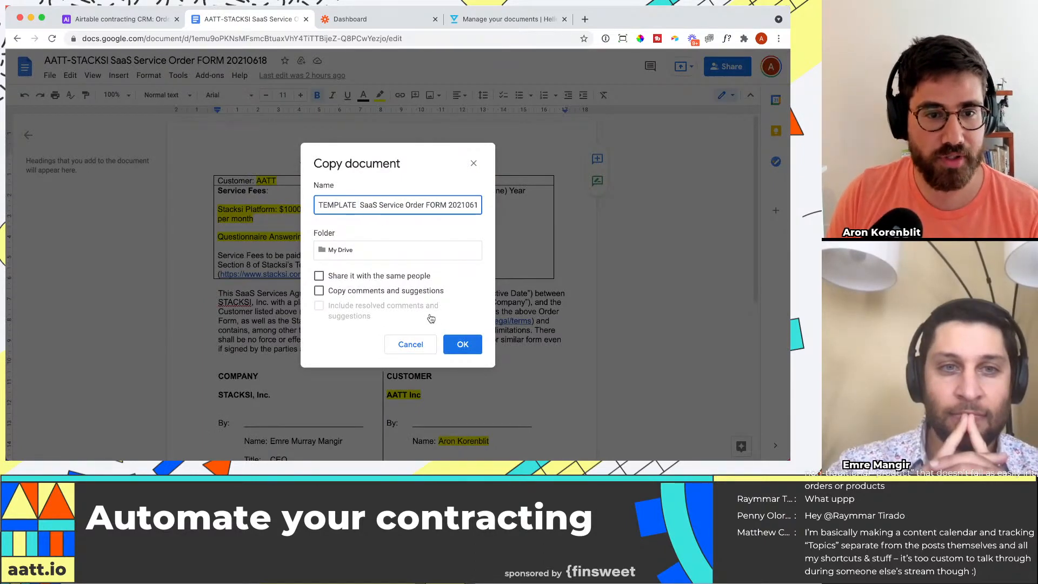
click(454, 336)
click(454, 339)
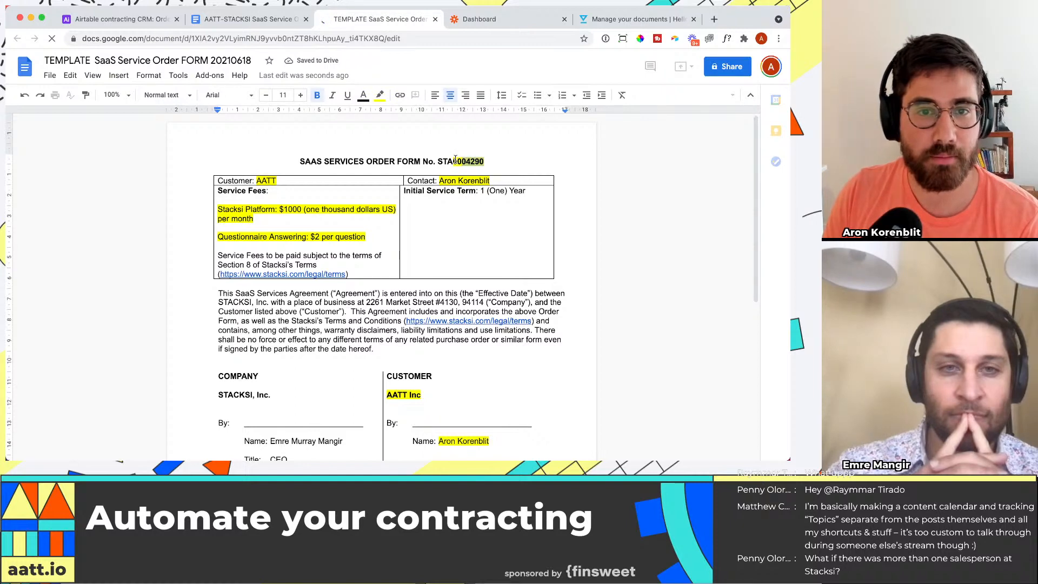
Step: Delete the highlighted order number, contact name and customer name from the top of the template document
key(BackSpace)
drag(439, 180, 494, 181)
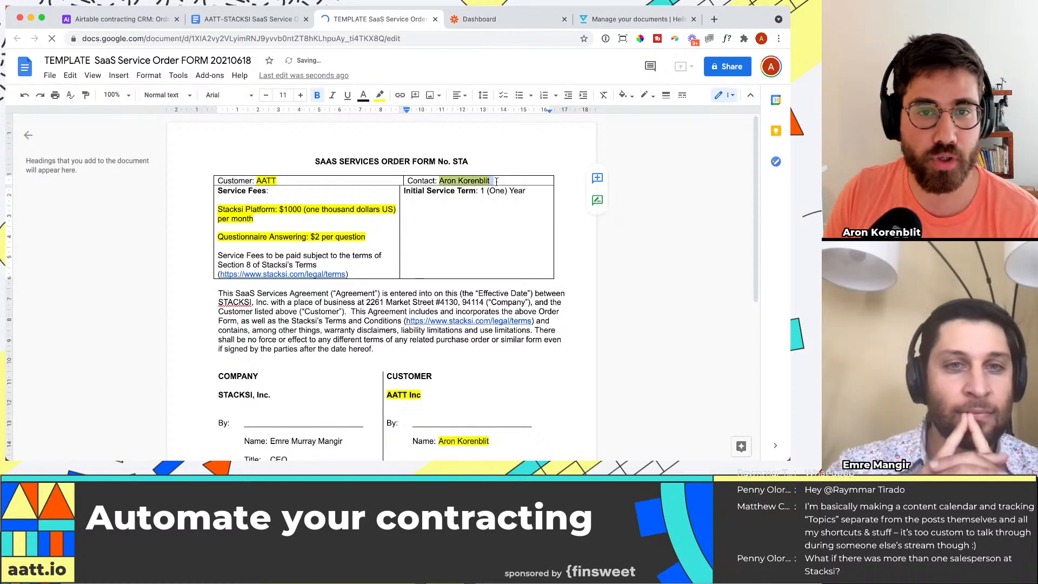
key(BackSpace)
drag(257, 180, 276, 181)
key(BackSpace)
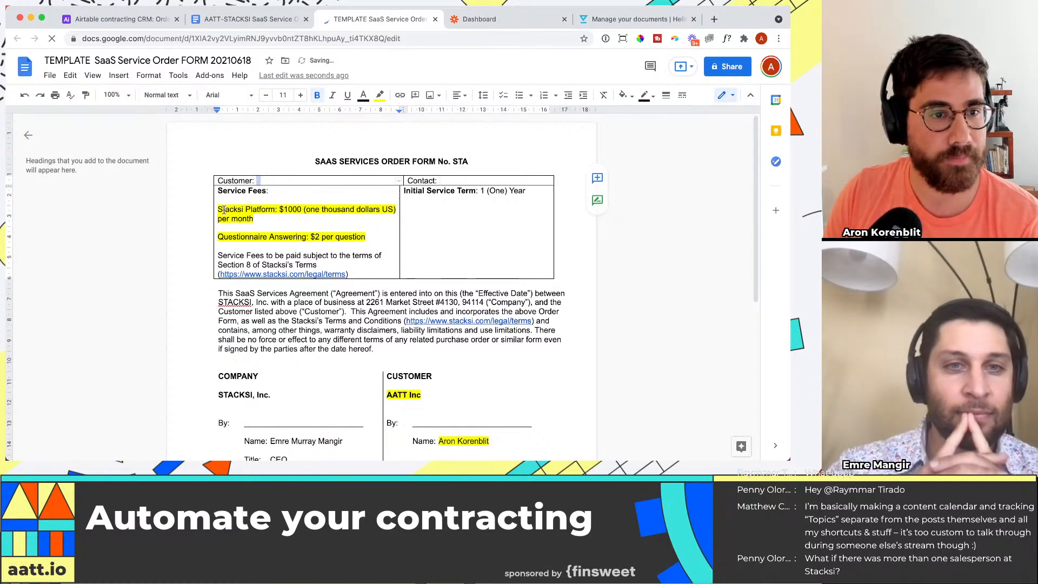
Step: Delete the highlighted Stacksi Platform and Questionnaire Answering lines under Service Fees
key(shift+Down)
key(shift+Down)
key(shift+Down)
key(shift+Down)
key(BackSpace)
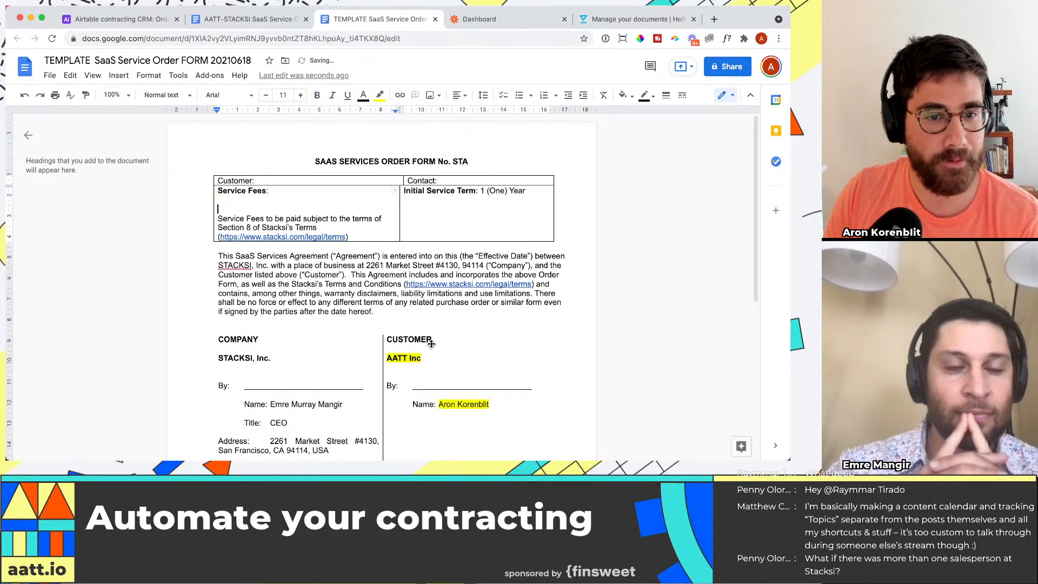
Step: Delete the highlighted company name and signatory name from the customer signature block of the template document
drag(426, 360, 398, 359)
key(BackSpace)
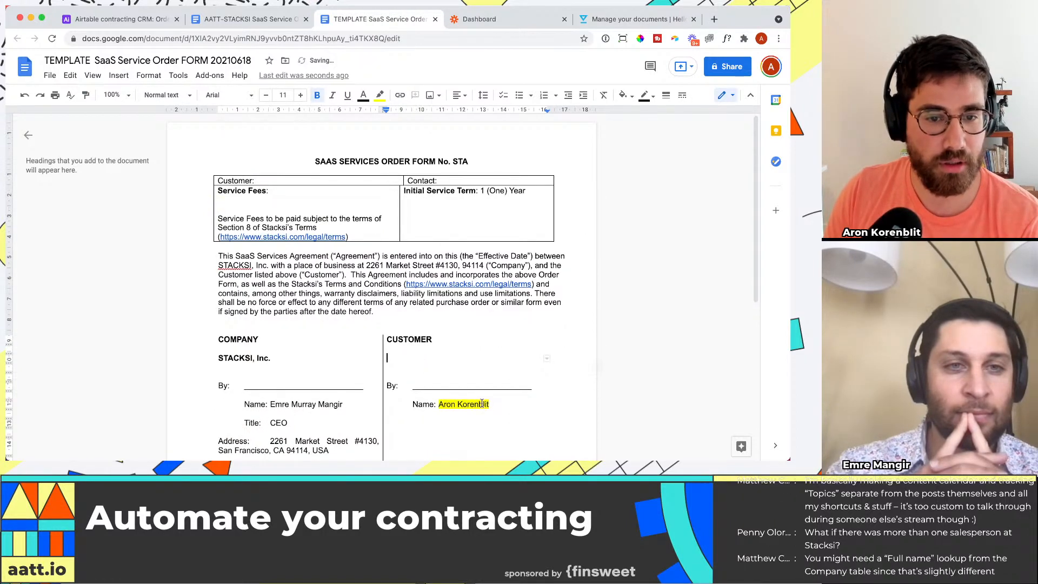
drag(490, 405, 447, 406)
key(BackSpace)
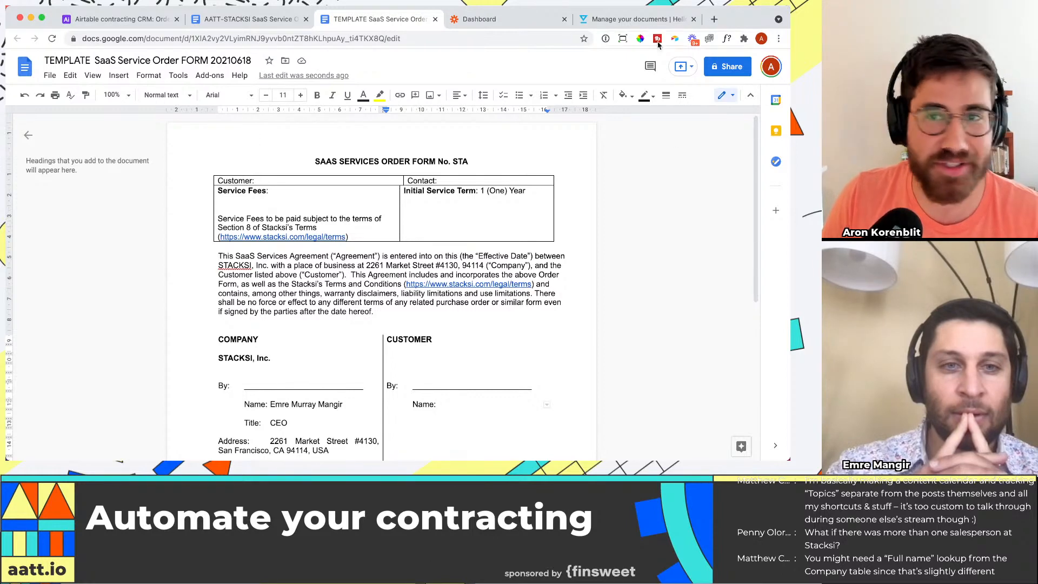
Step: Switch to HelloSign and create a new template from the Google Drive document "TEMPLATE SaaS Service Order FORM 20210618"
click(628, 22)
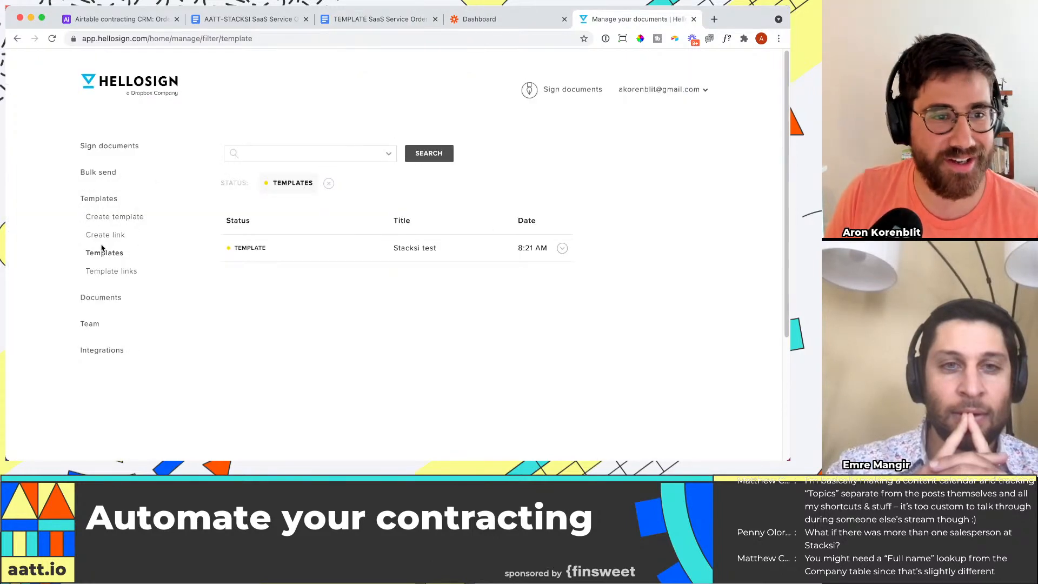
click(115, 272)
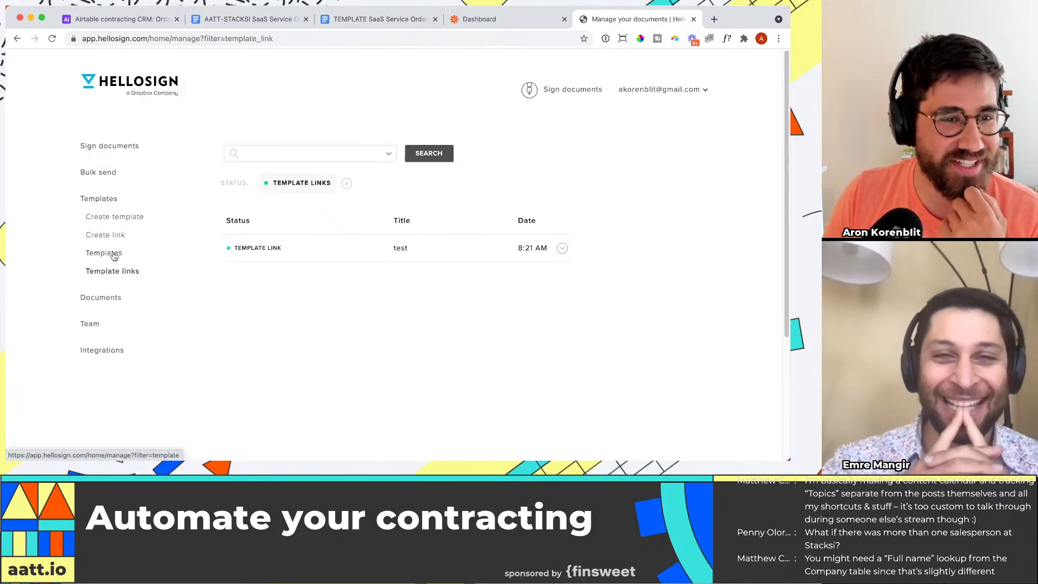
click(110, 253)
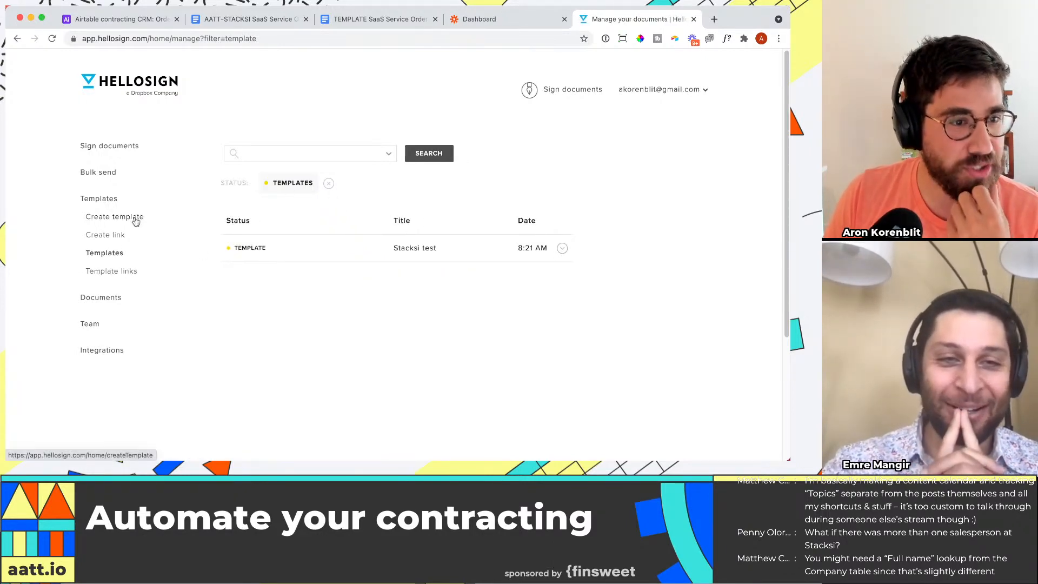
click(474, 256)
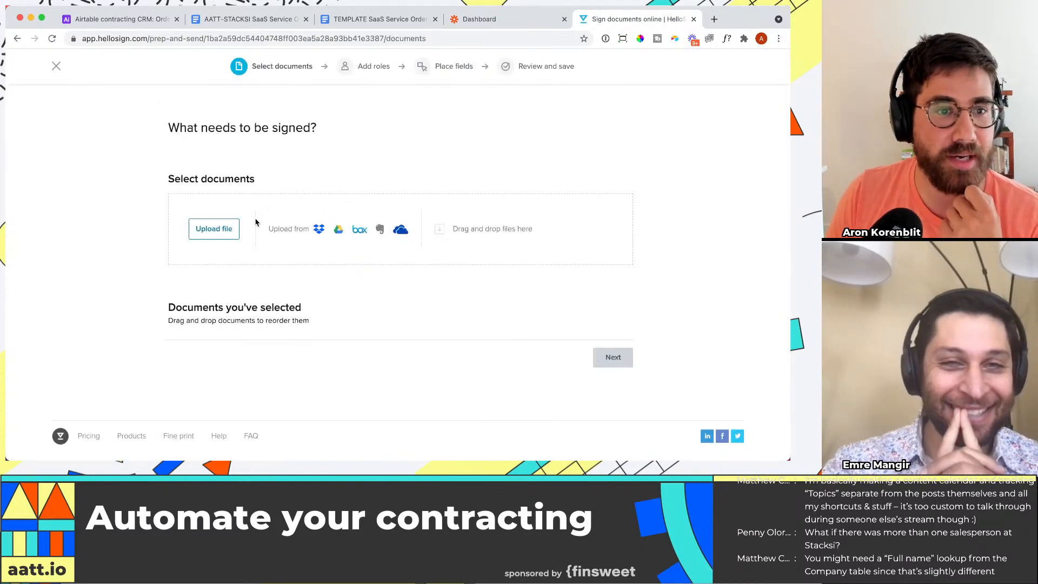
click(339, 231)
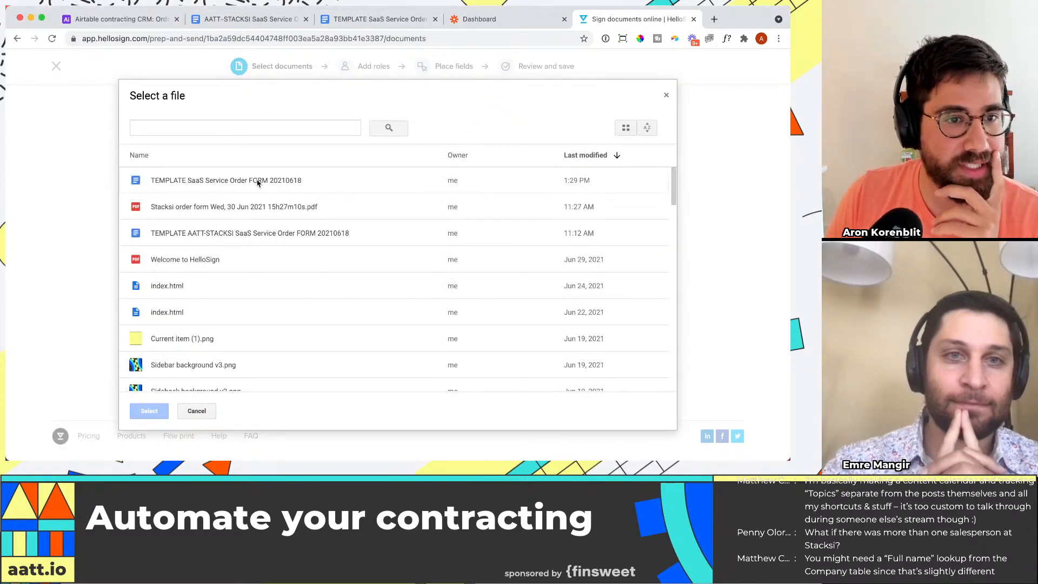
click(257, 183)
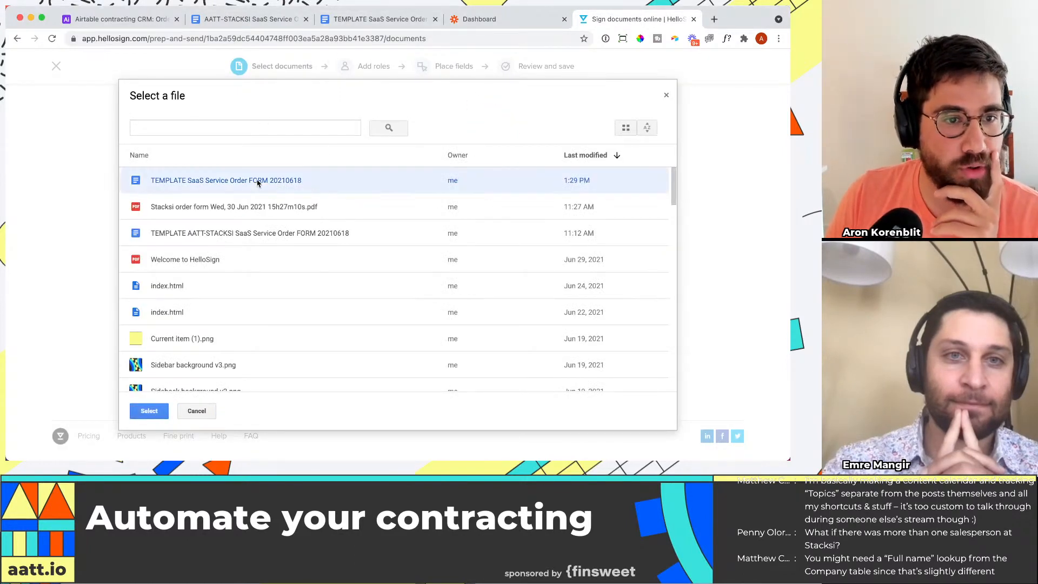
click(149, 411)
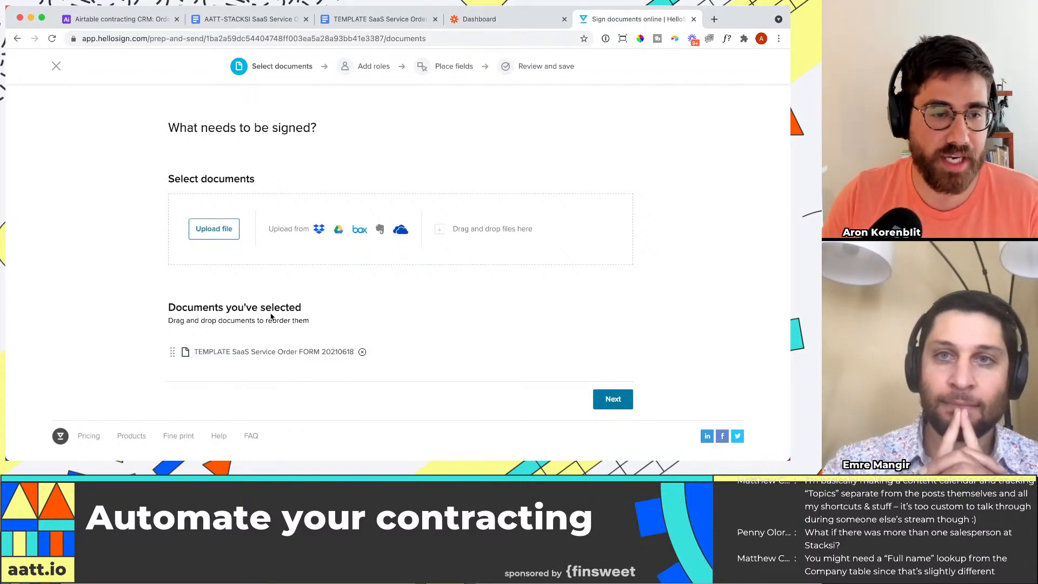
click(613, 399)
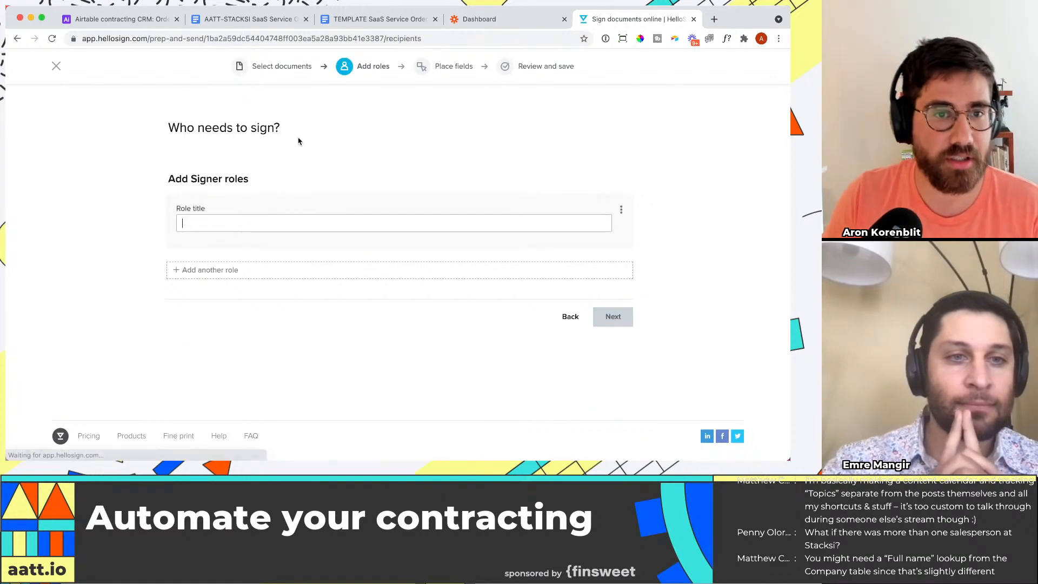
Step: Add a signer role titled "Customer" and continue to field placement
click(300, 226)
text(Customer)
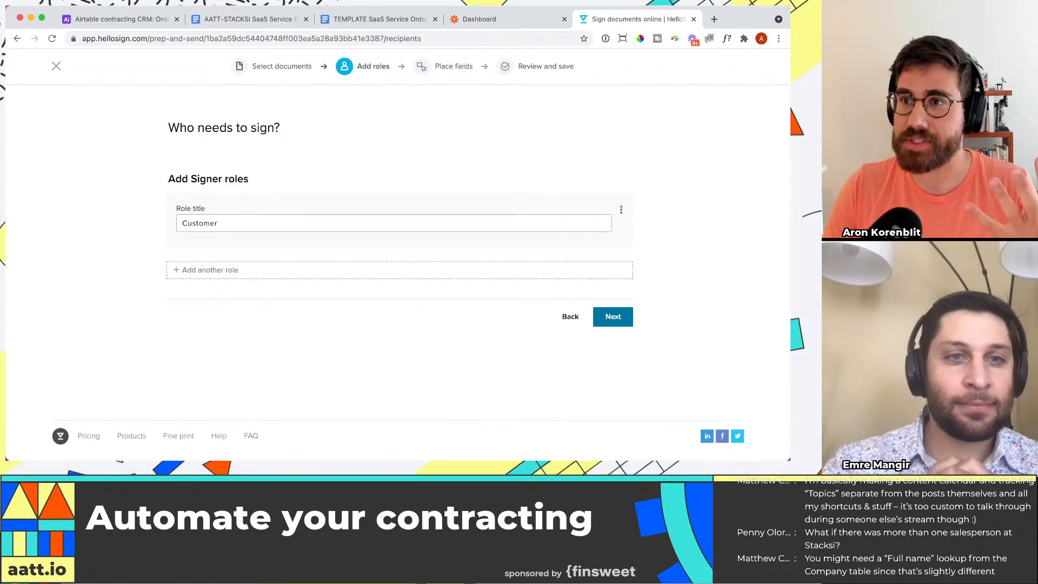
click(613, 317)
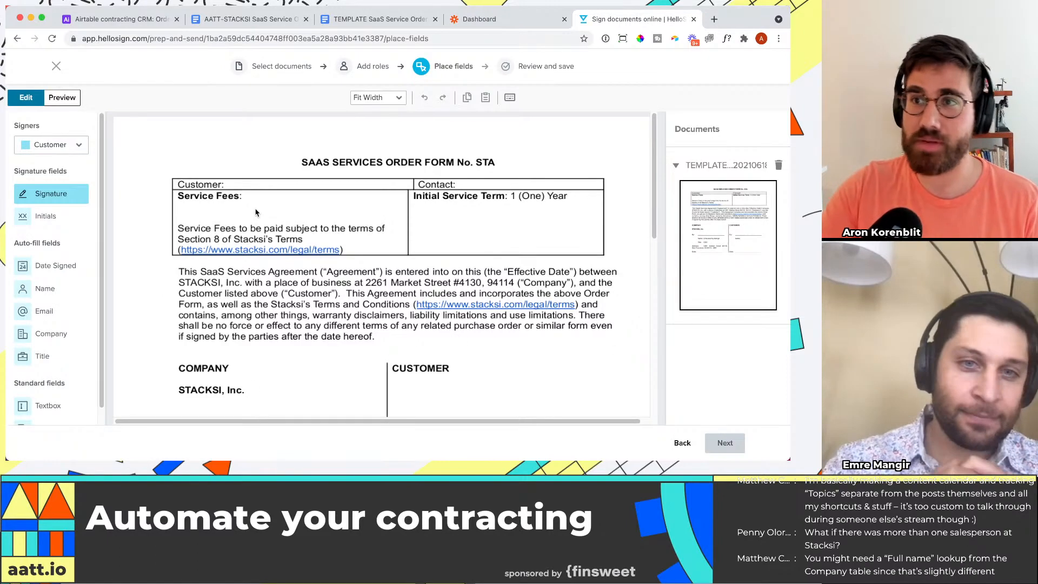
Step: Place a textbox assigned to Sender right after "STA" in the order form title
click(60, 146)
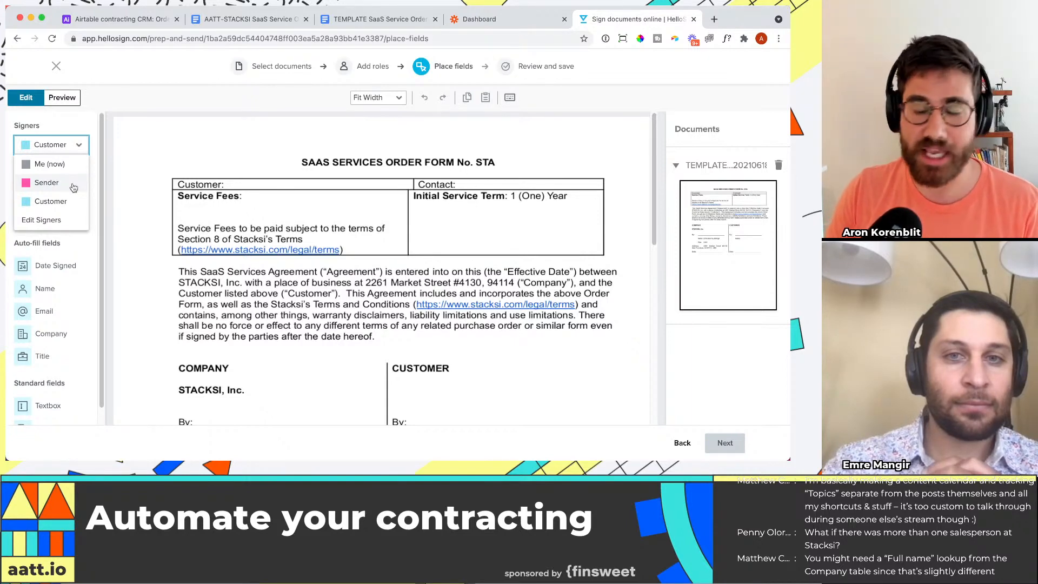
click(73, 183)
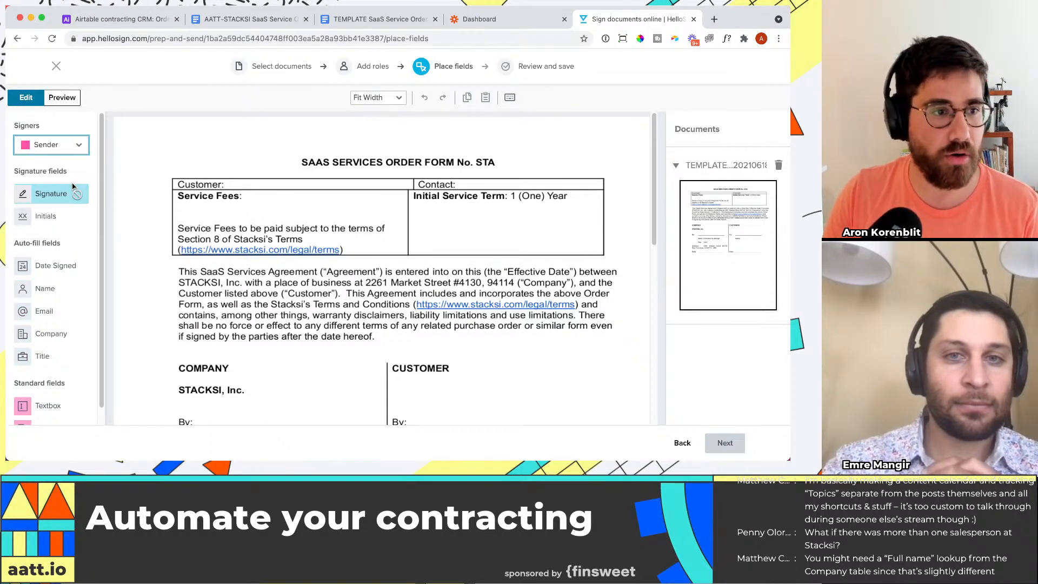
scroll(52, 324, down, 1)
click(48, 389)
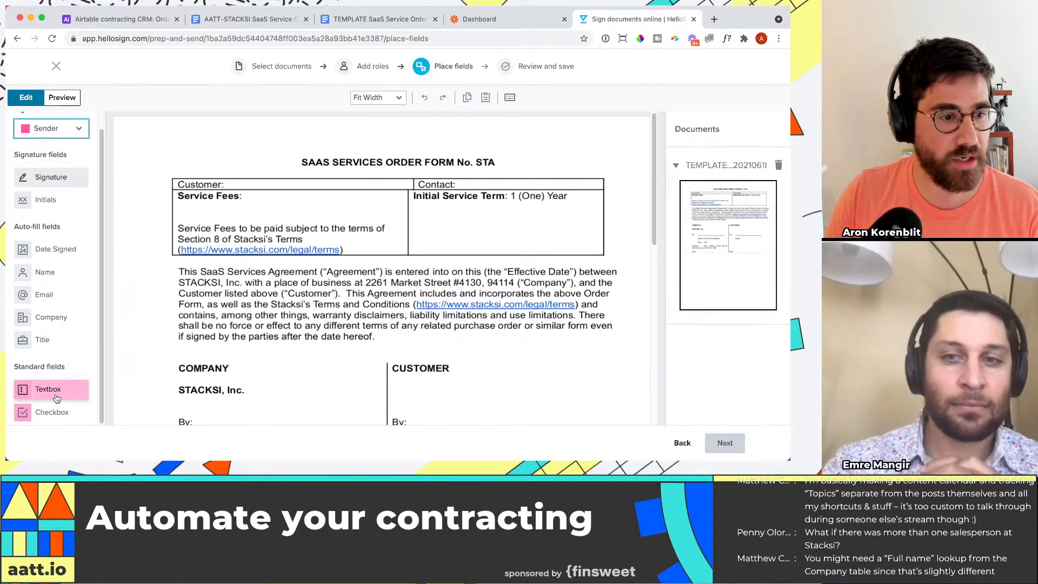
click(270, 21)
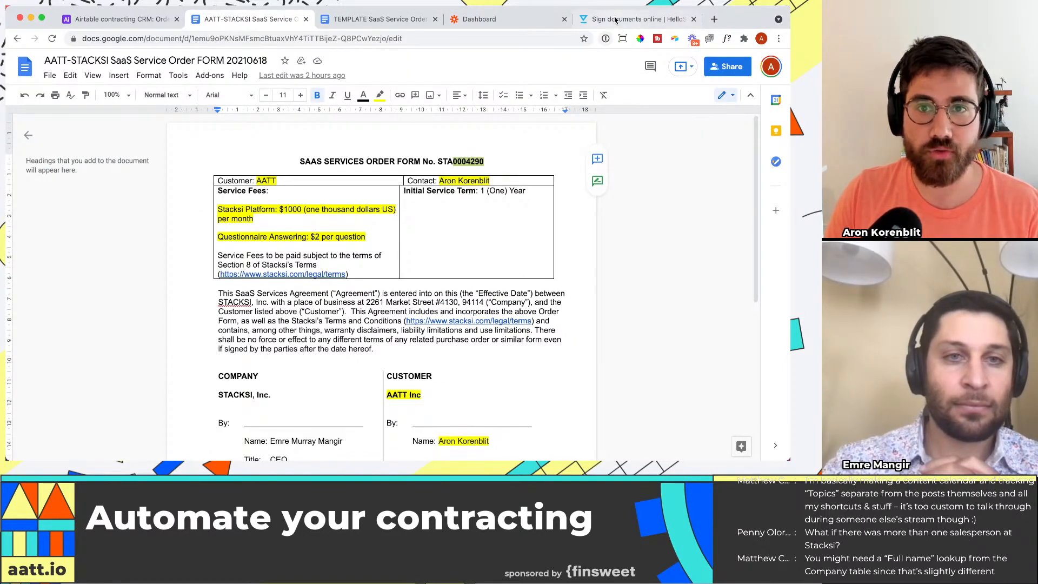
click(632, 18)
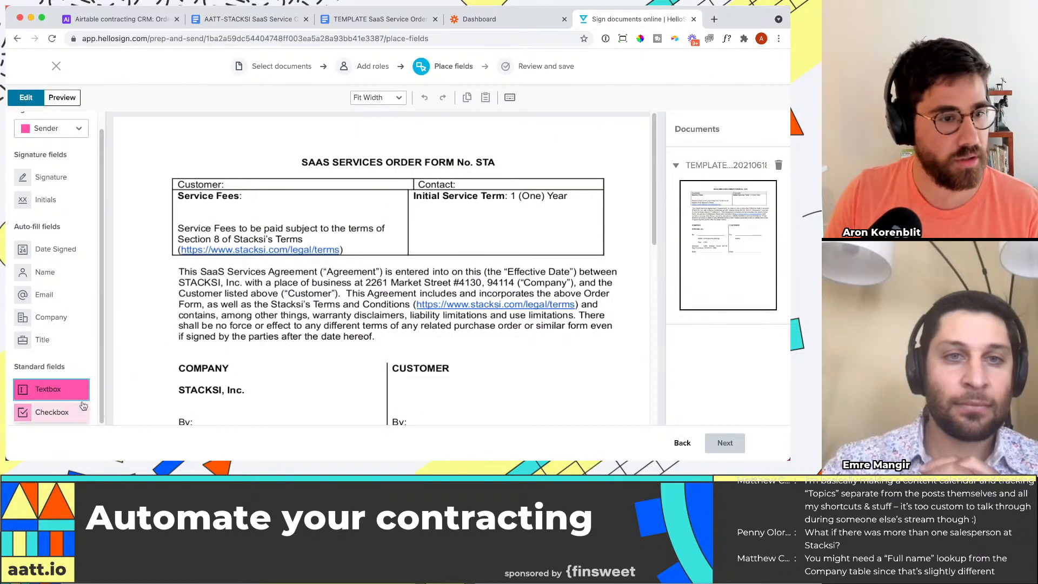
drag(48, 389, 523, 167)
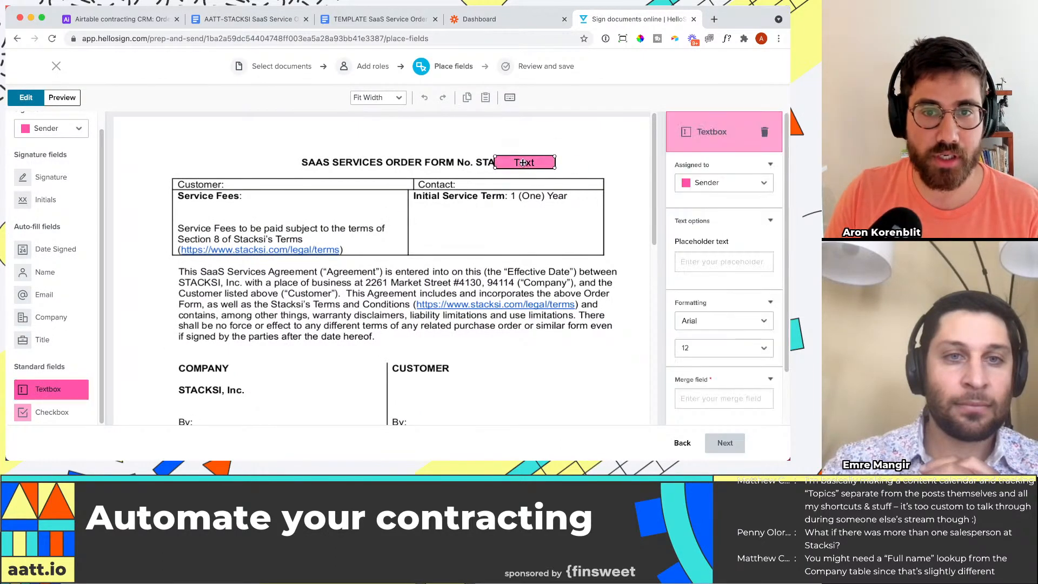
scroll(703, 278, down, 1)
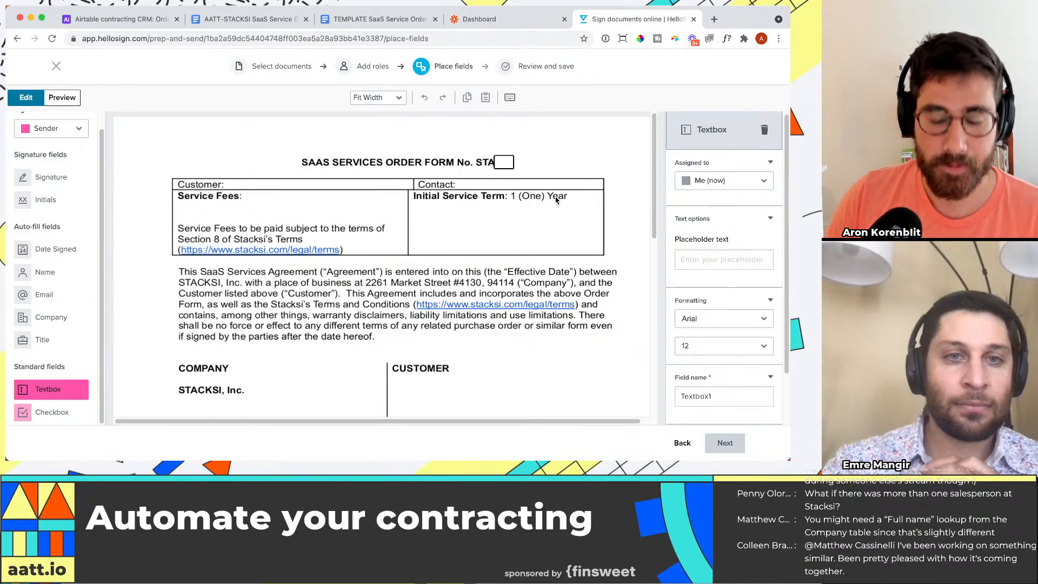
Step: Give the title textbox a sample order number as placeholder text and name its field "order-number"
scroll(622, 218, down, 1)
click(727, 259)
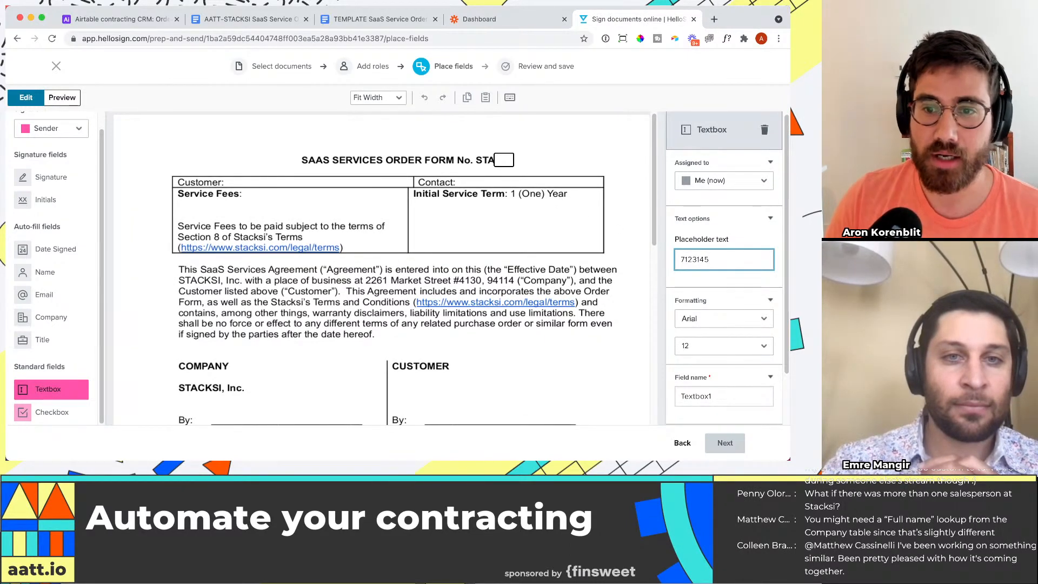
scroll(724, 270, down, 2)
double_click(715, 343)
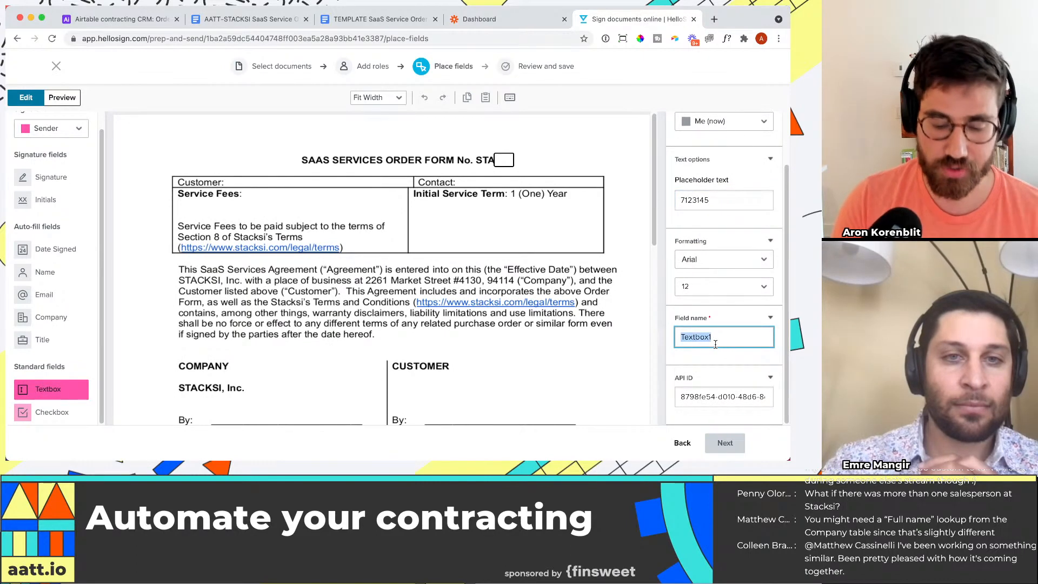
text(order-number)
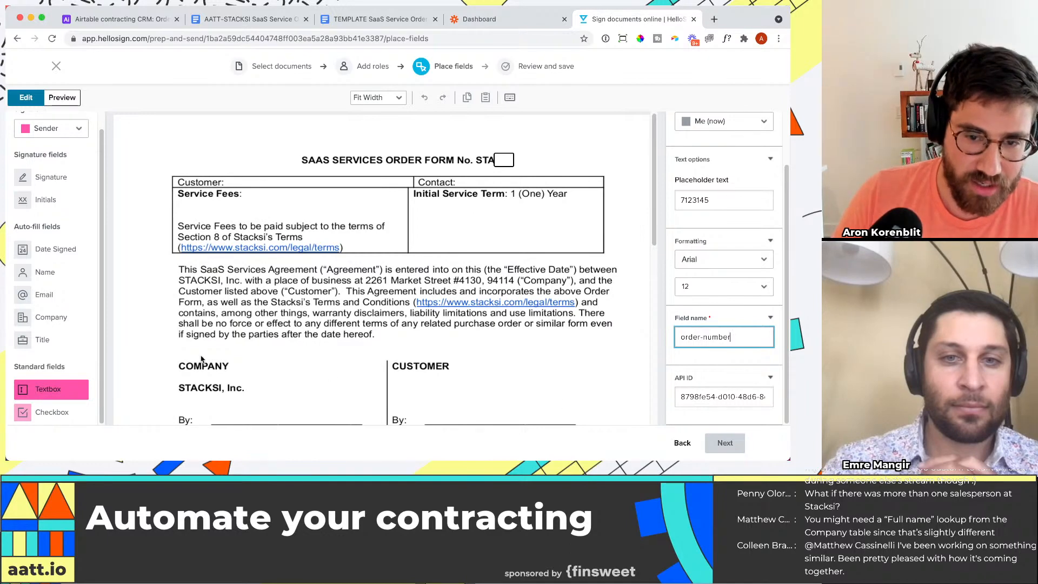
click(221, 258)
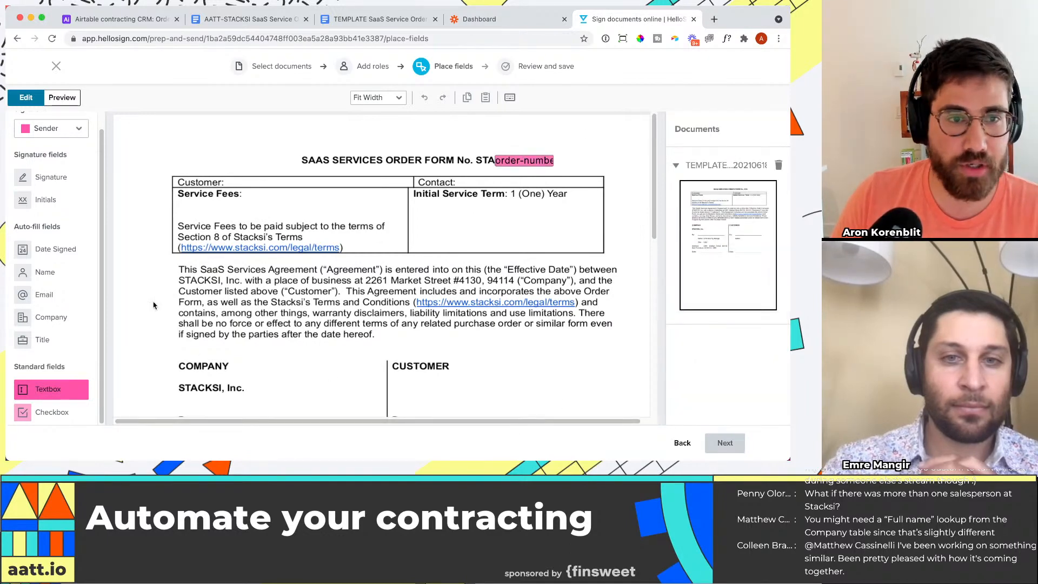
Step: Place a Sender textbox after "Customer:" with placeholder text "Customer name" and merge field "customer-name"
drag(49, 389, 258, 184)
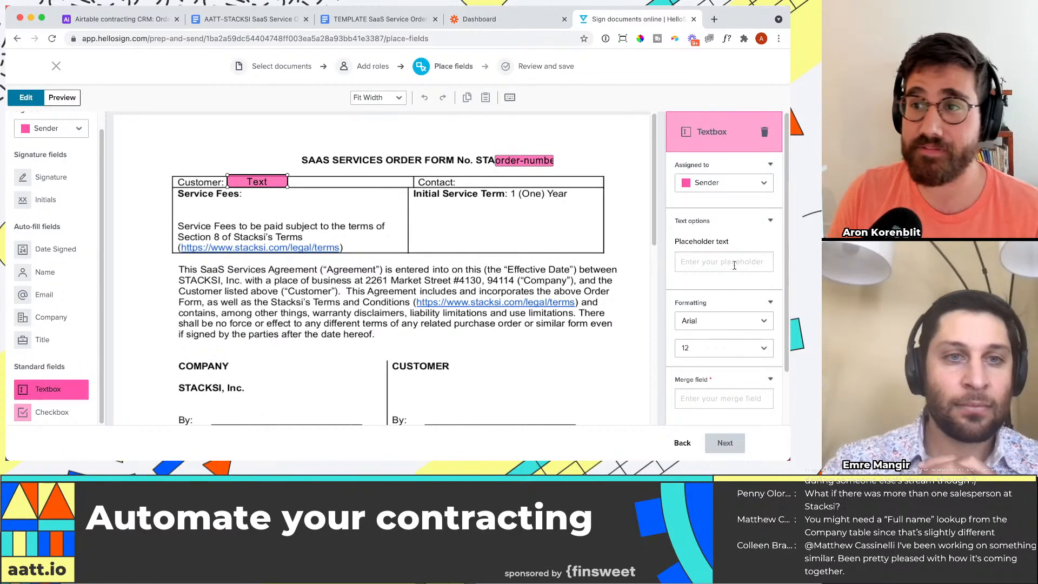
scroll(657, 150, down, 1)
click(712, 243)
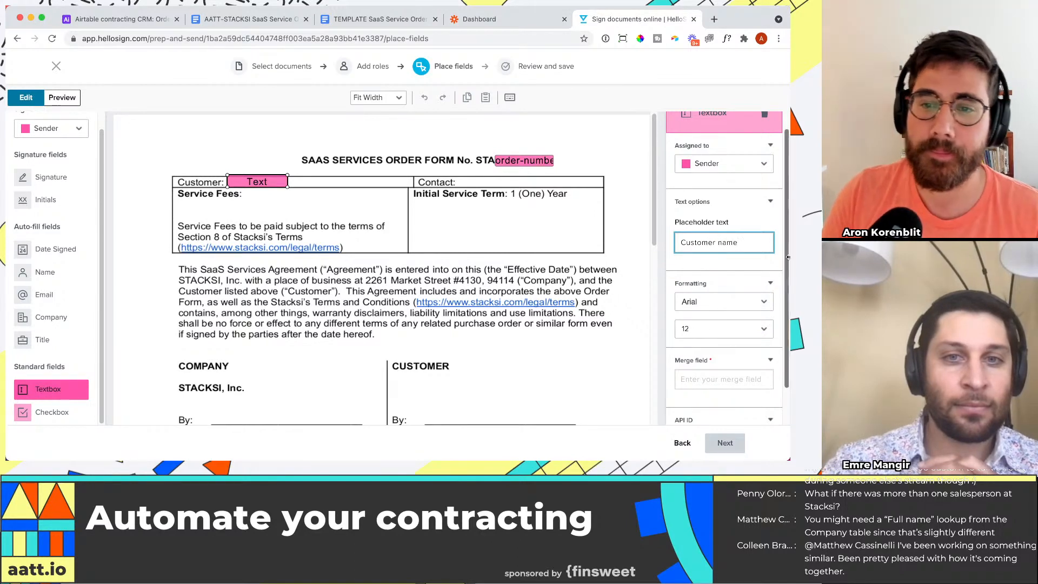
scroll(739, 335, down, 2)
click(739, 335)
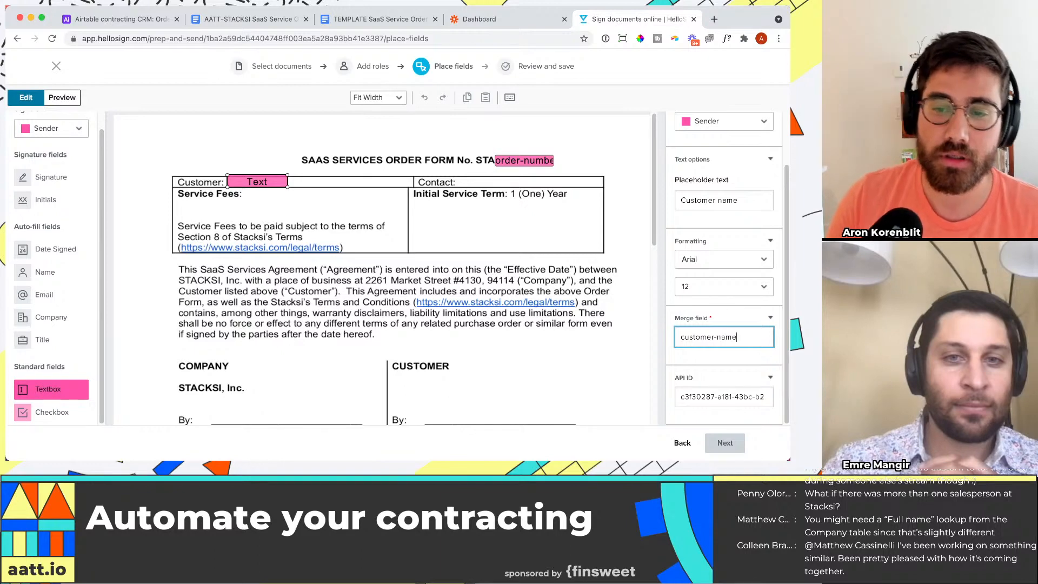
click(450, 264)
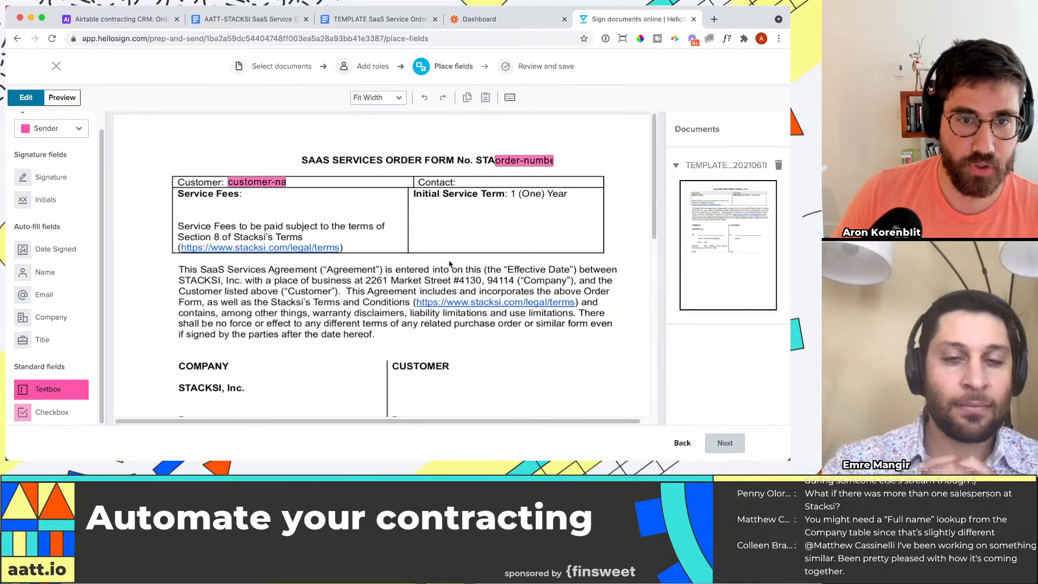
Step: Place a Sender textbox after "Contact:" with placeholder text "contact name" and merge field "contact-name"
drag(16, 390, 486, 183)
click(747, 252)
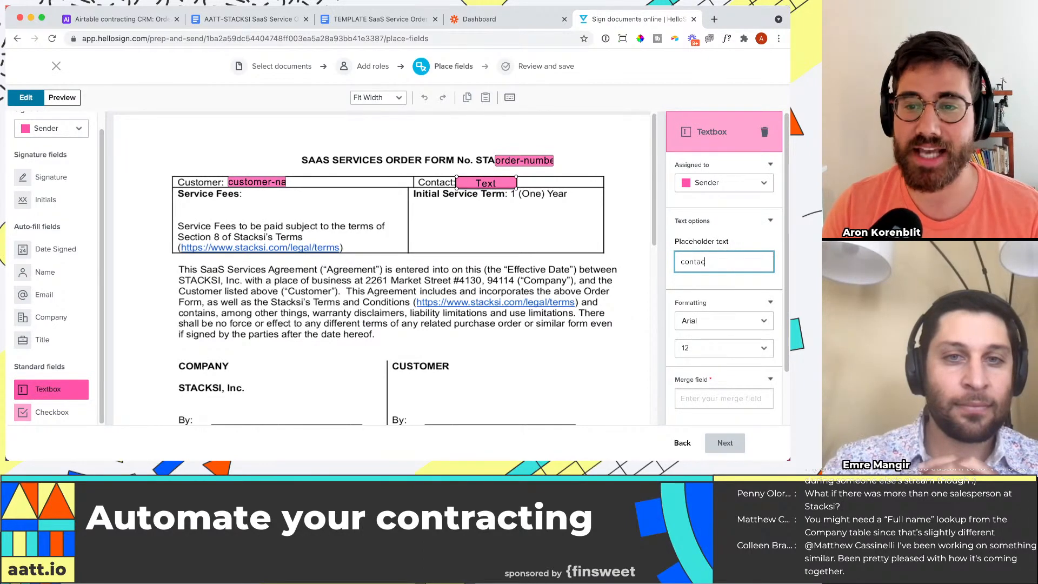
scroll(750, 317, down, 1)
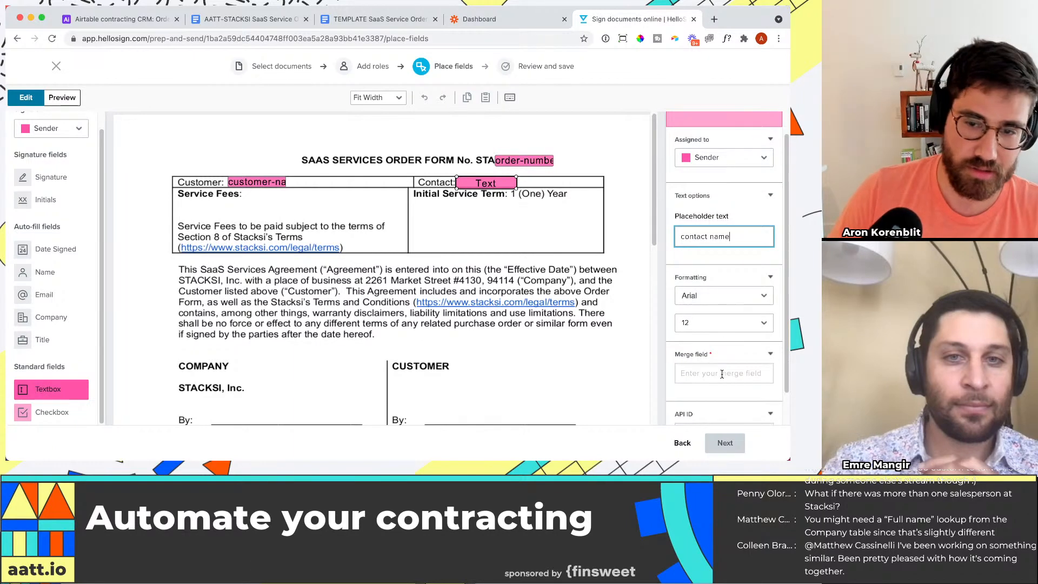
click(722, 374)
text(contact-name)
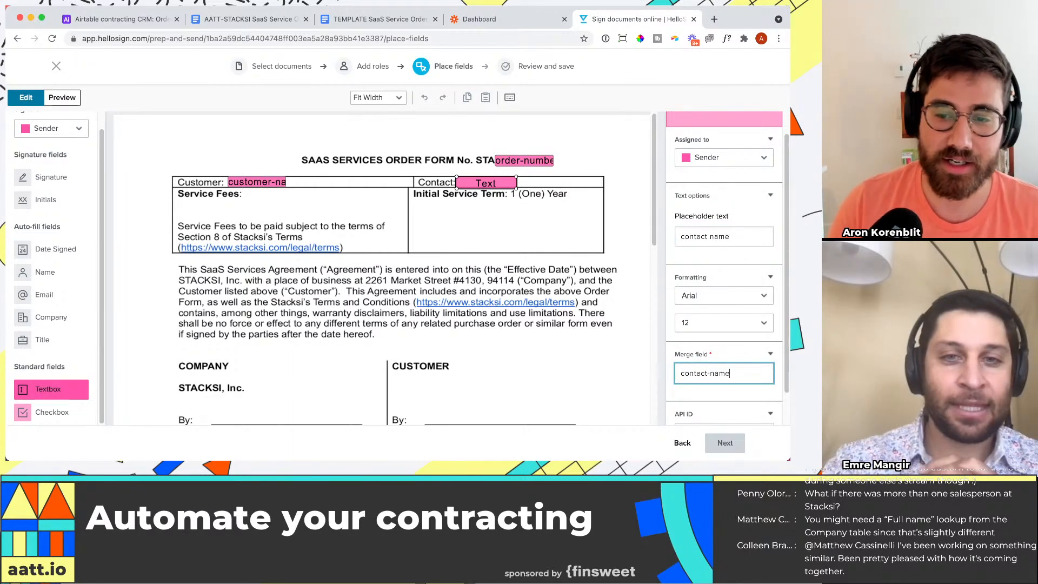
Step: Place a Date Signed field assigned to Me (now) on the date line of the company signature block
scroll(441, 324, down, 5)
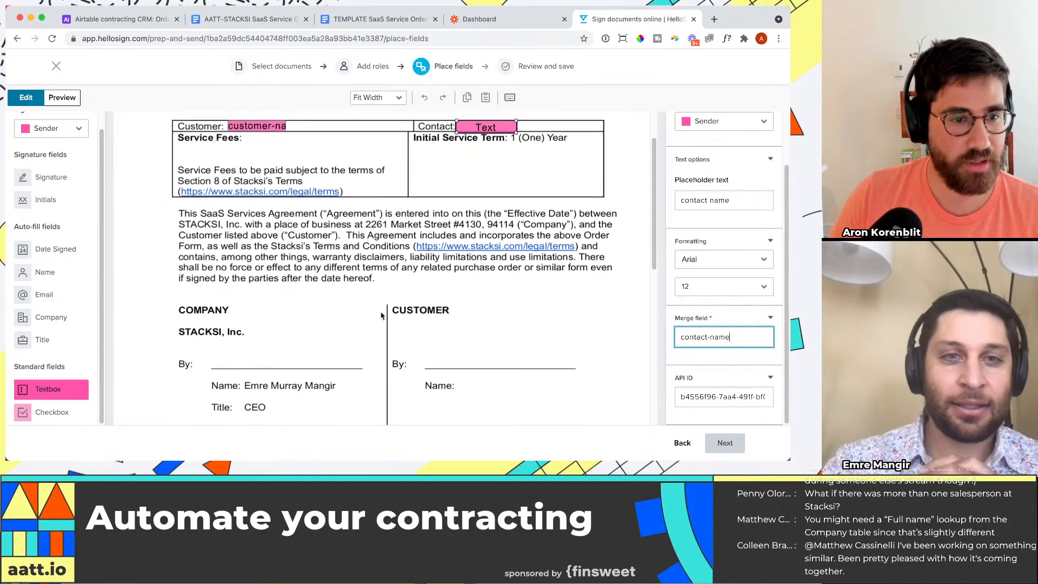
click(54, 129)
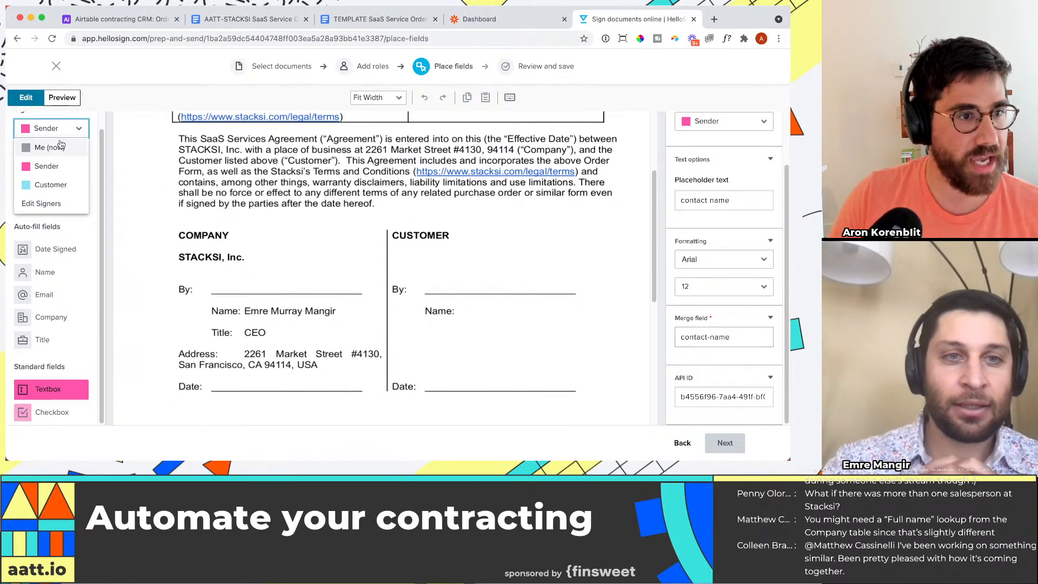
click(60, 145)
click(69, 135)
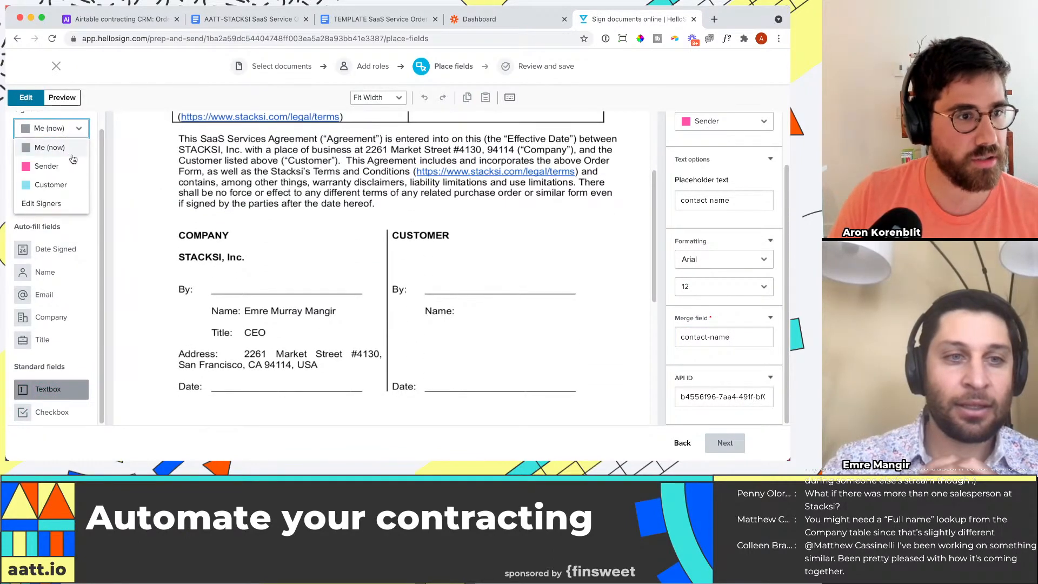
click(65, 166)
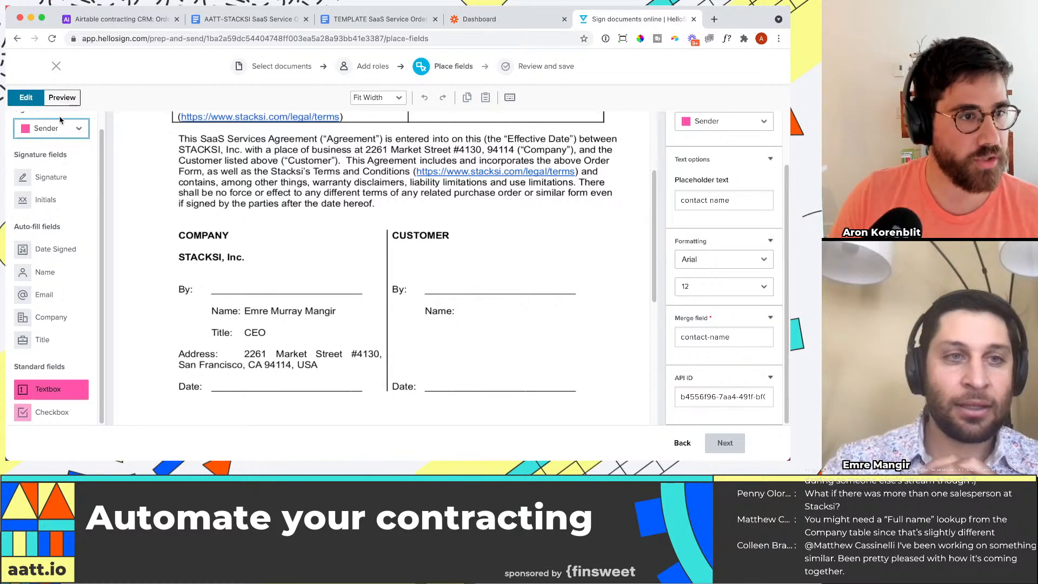
click(60, 125)
click(61, 144)
drag(32, 249, 268, 387)
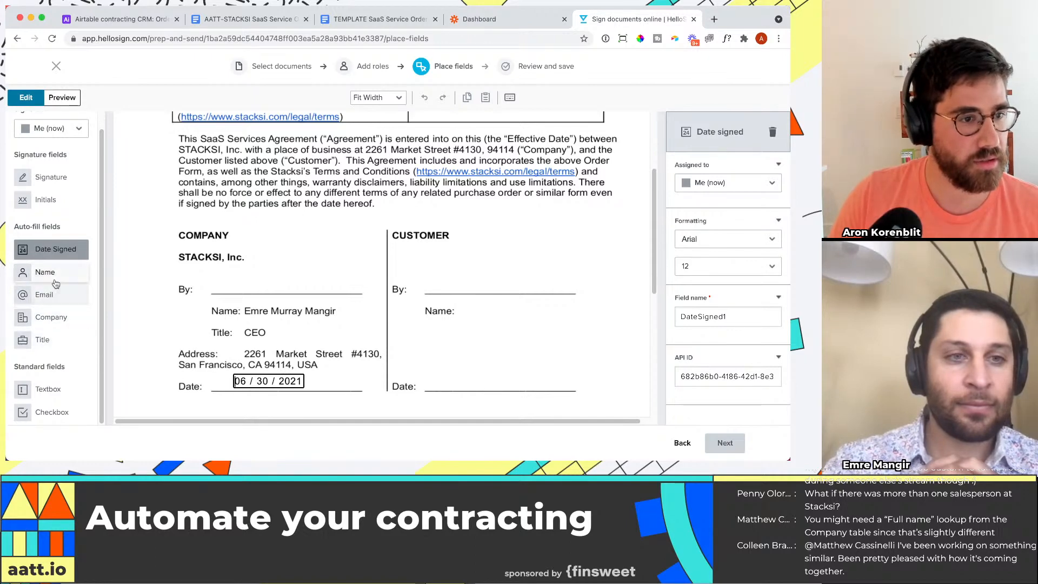
Step: Place a Me (now) Signature field with the saved signature on the company's "By:" line and a Customer Signature field on the customer's
drag(51, 176, 276, 280)
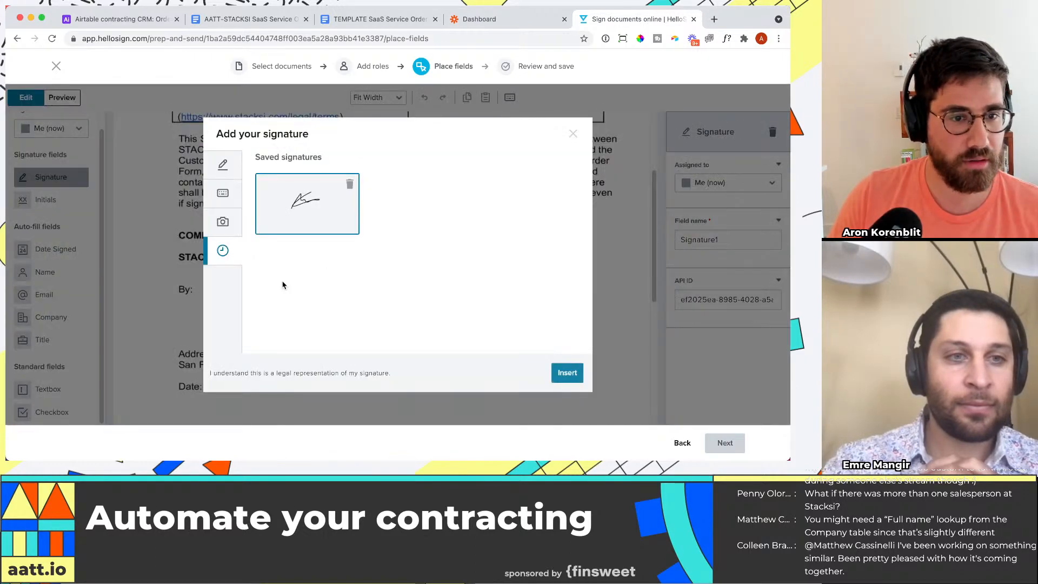
click(562, 373)
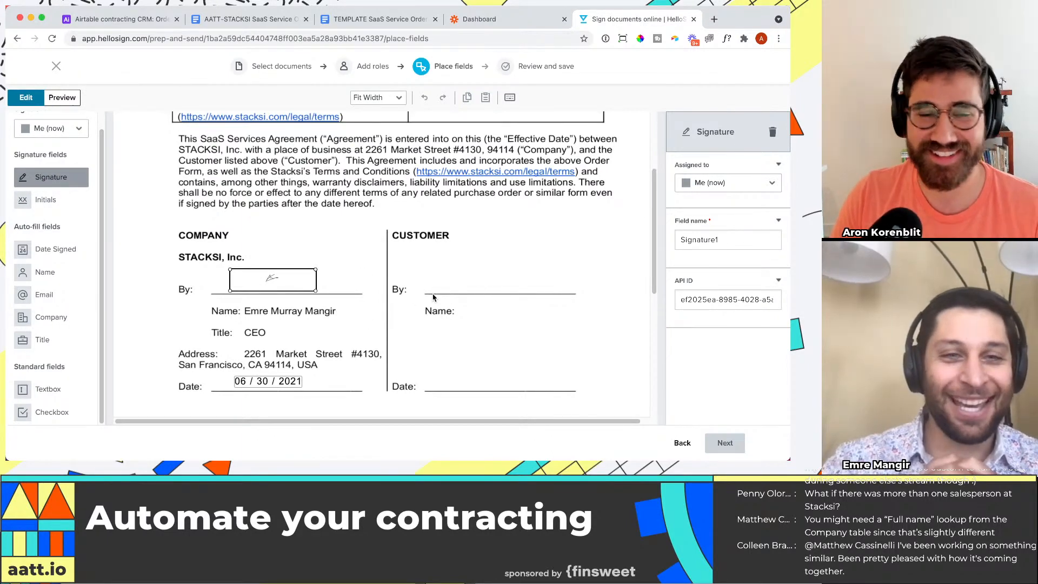
click(52, 131)
click(46, 165)
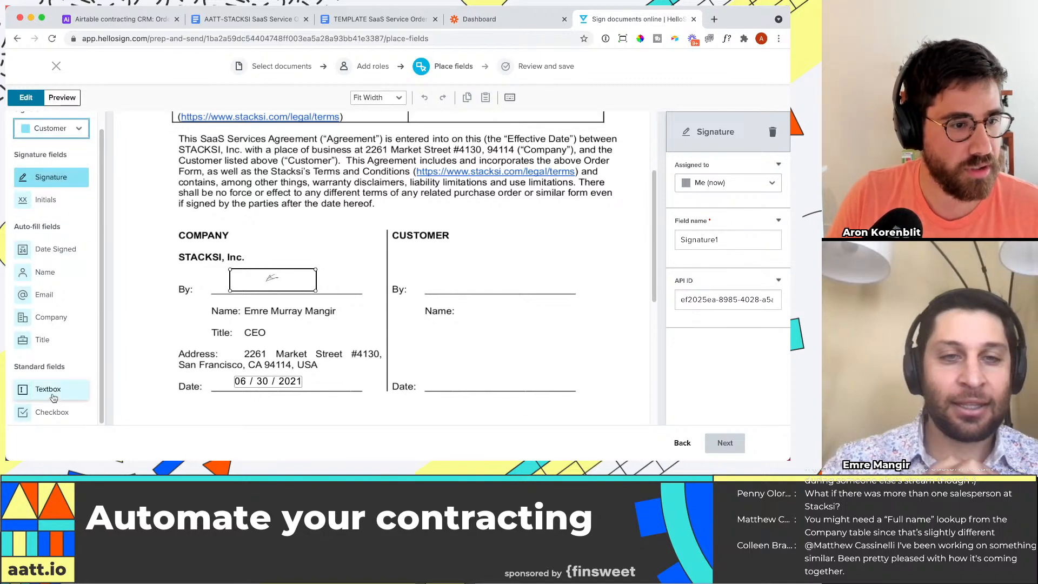
drag(72, 181, 477, 280)
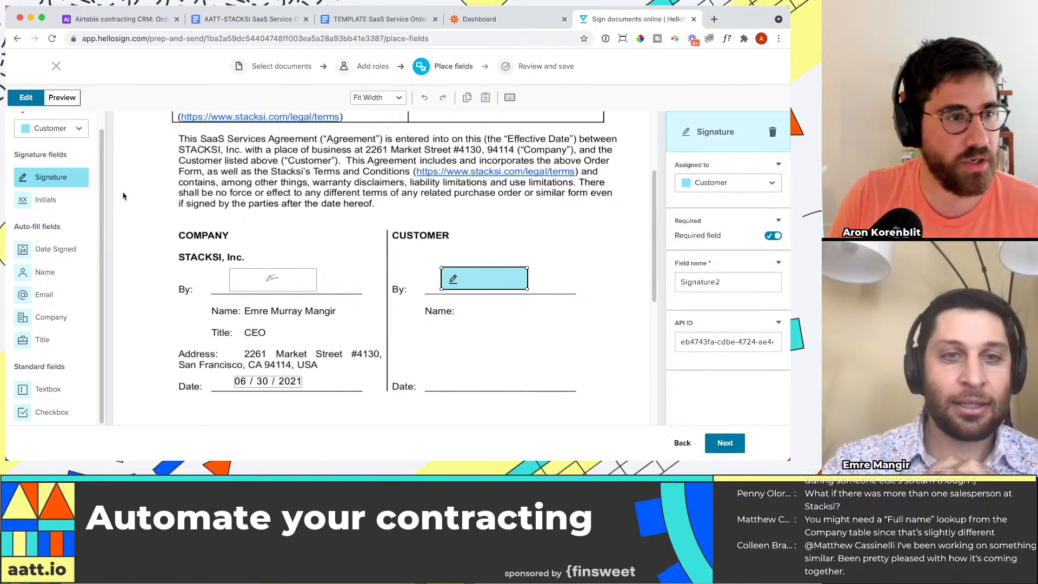
Step: Place a Sender textbox after "Name:" in the customer signature block with placeholder text "Contact name" and merge field "contact-name"
click(54, 128)
click(61, 165)
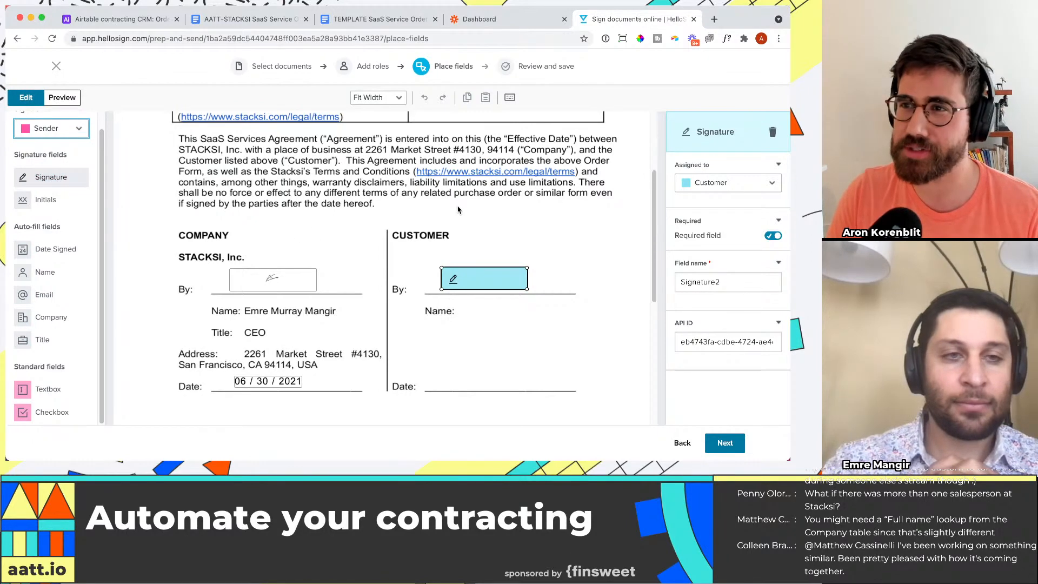
drag(48, 389, 526, 311)
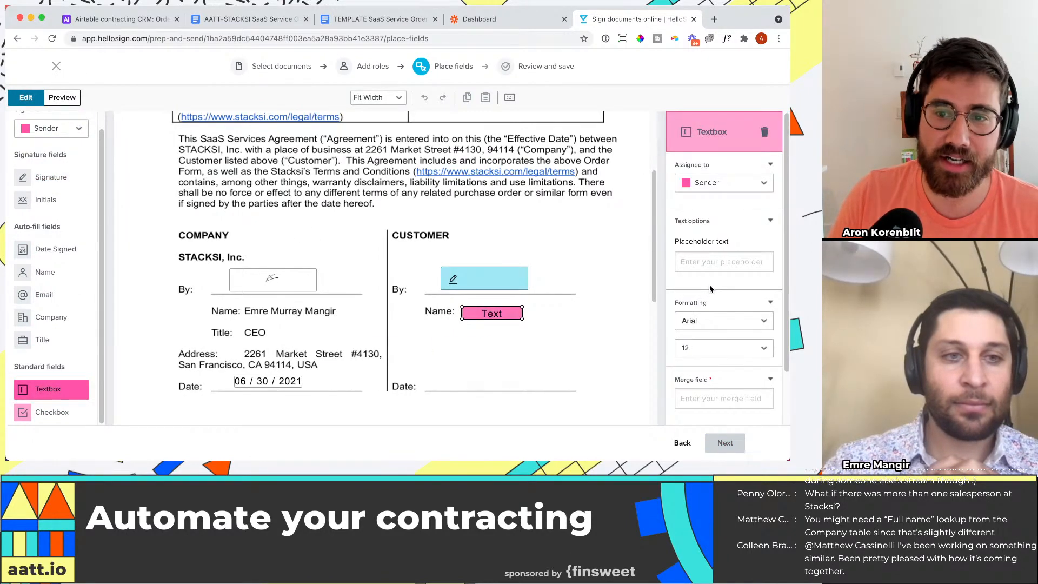
scroll(713, 242, down, 1)
click(712, 241)
text(Cu)
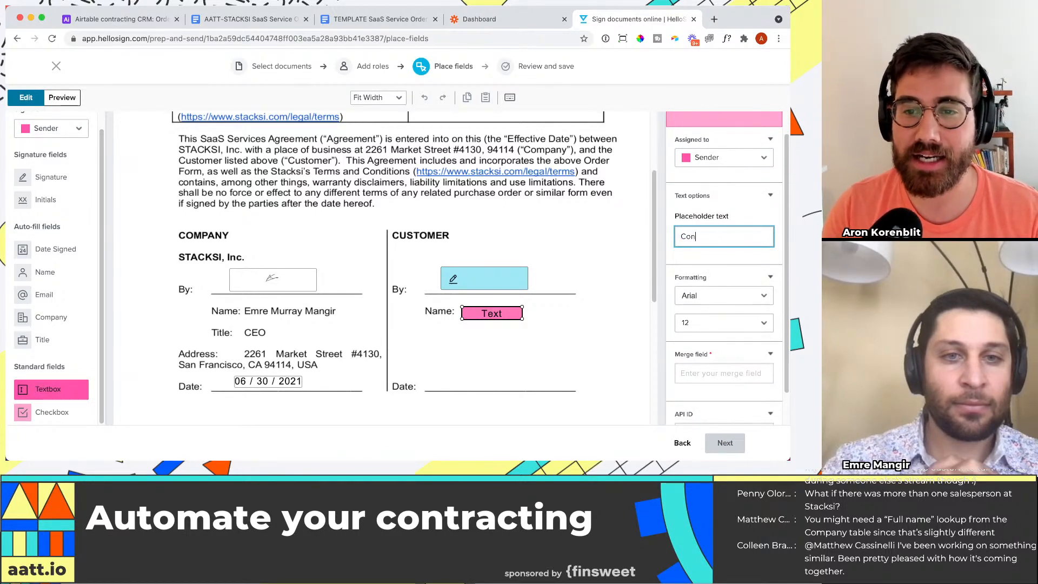
text(ntact name)
click(713, 369)
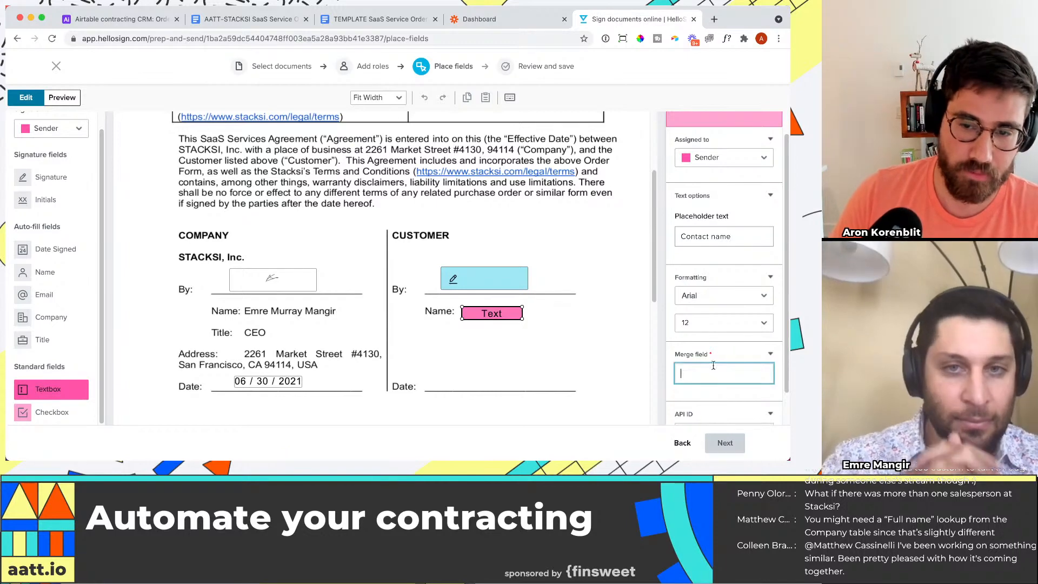
text(contact-name)
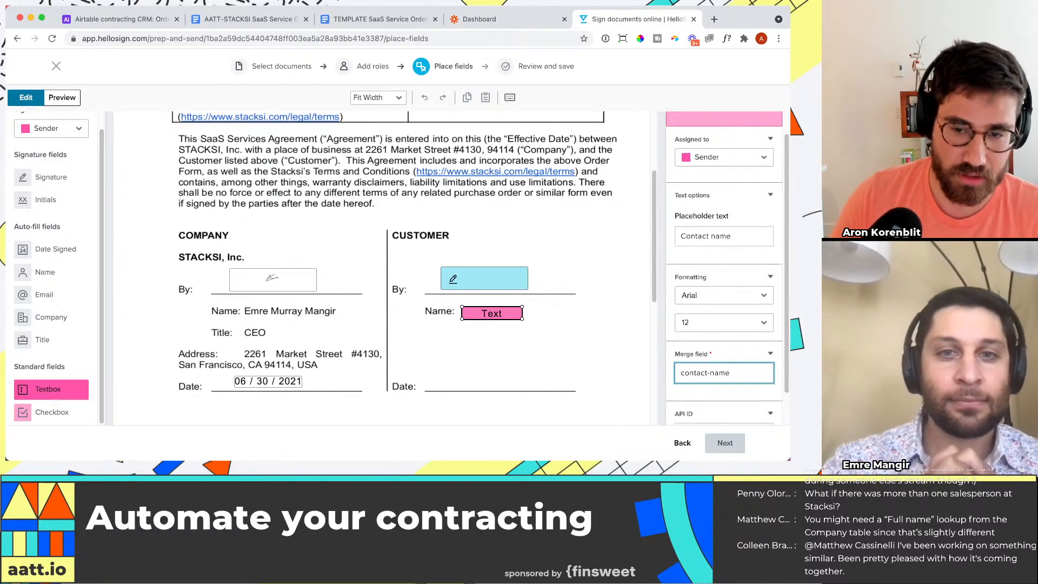
scroll(733, 413, down, 1)
click(481, 377)
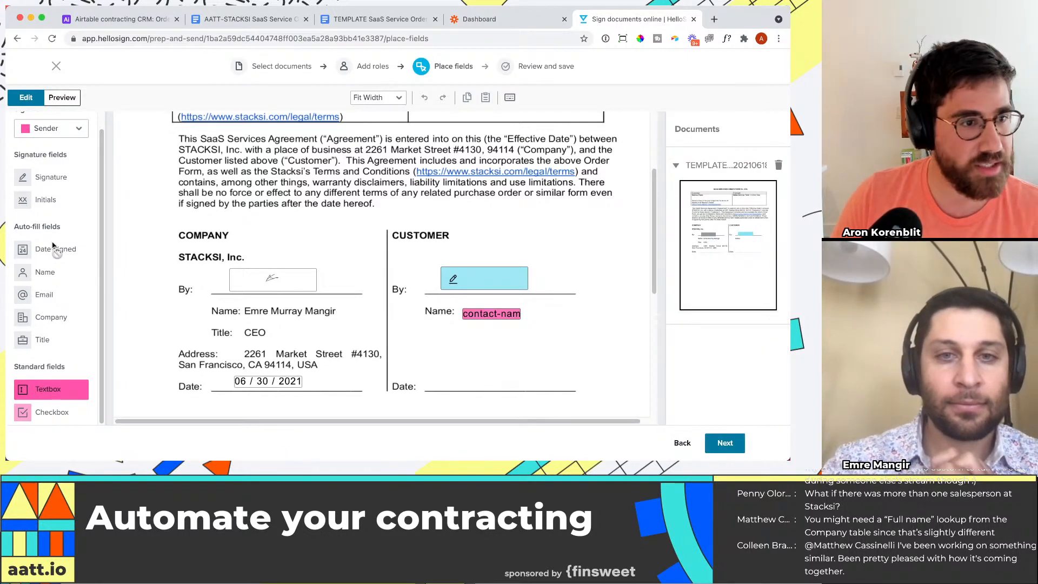
Step: Place a Date Signed field assigned to Customer on the date line of the customer signature block
click(52, 129)
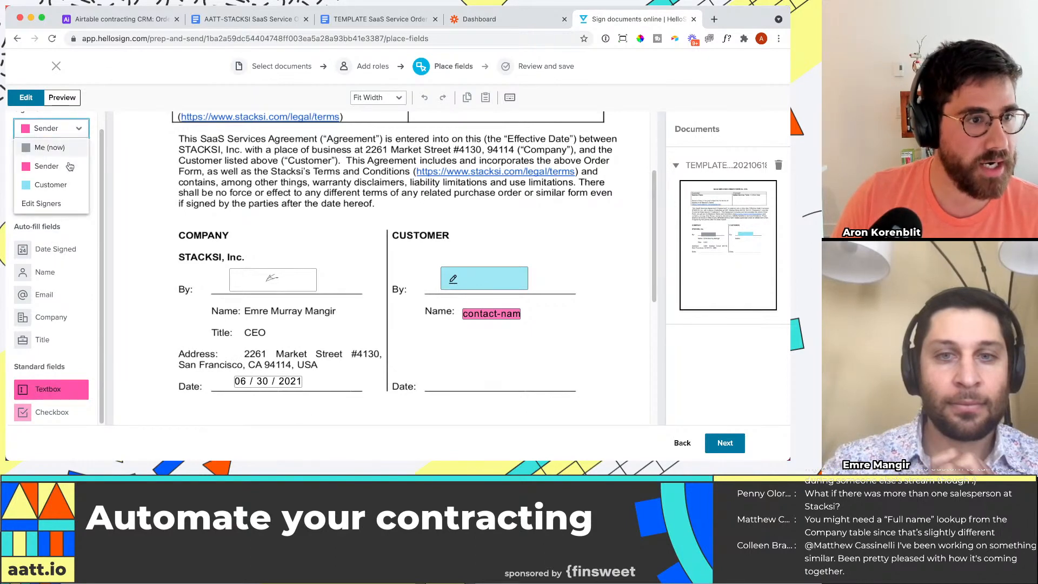
click(43, 186)
drag(55, 249, 494, 380)
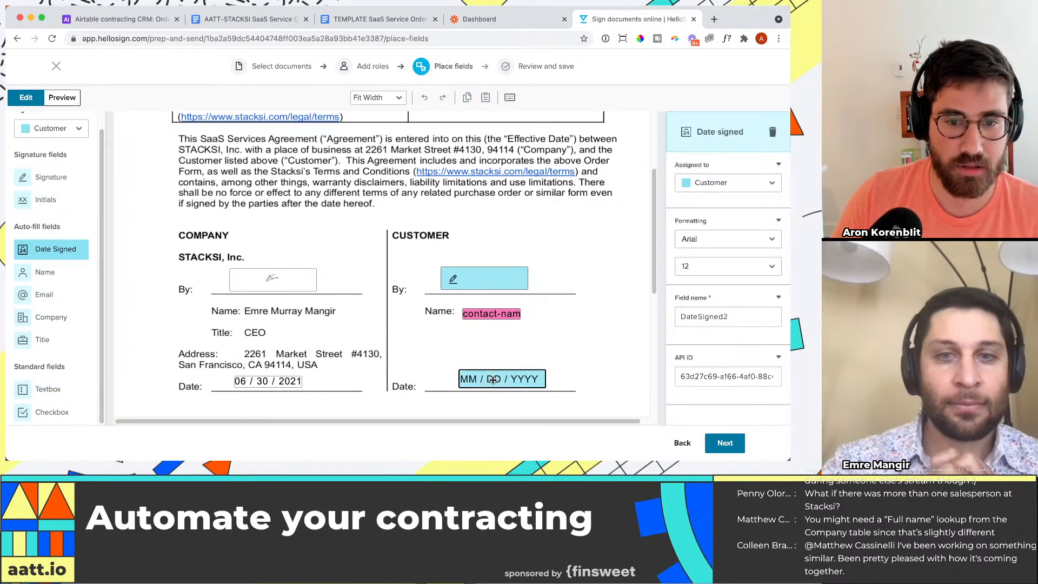
Step: Place a Sender textbox beneath "Service Fees:" and size it to nearly the full width of that table cell
scroll(590, 338, up, 1)
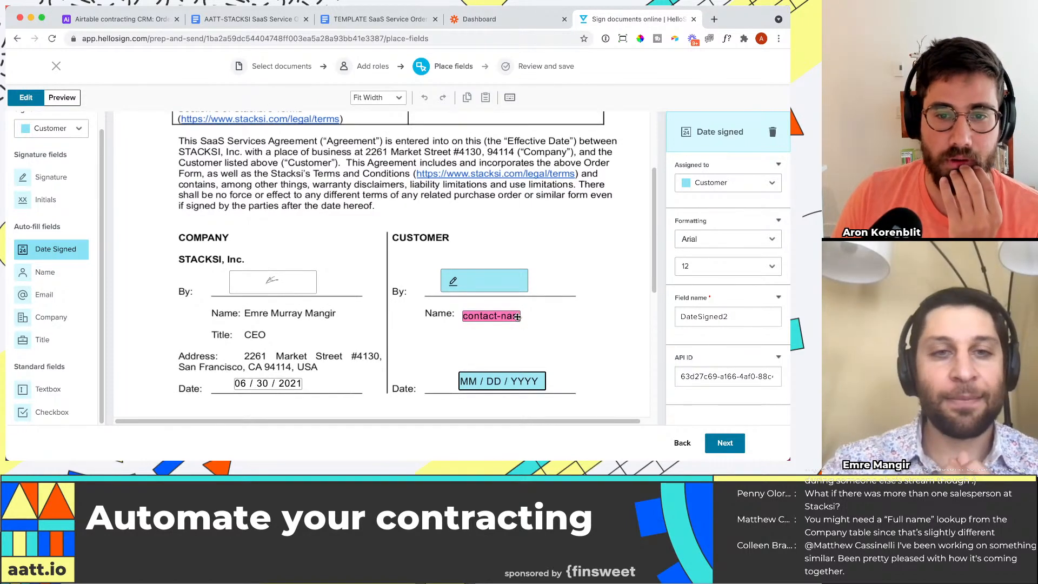
scroll(517, 317, up, 3)
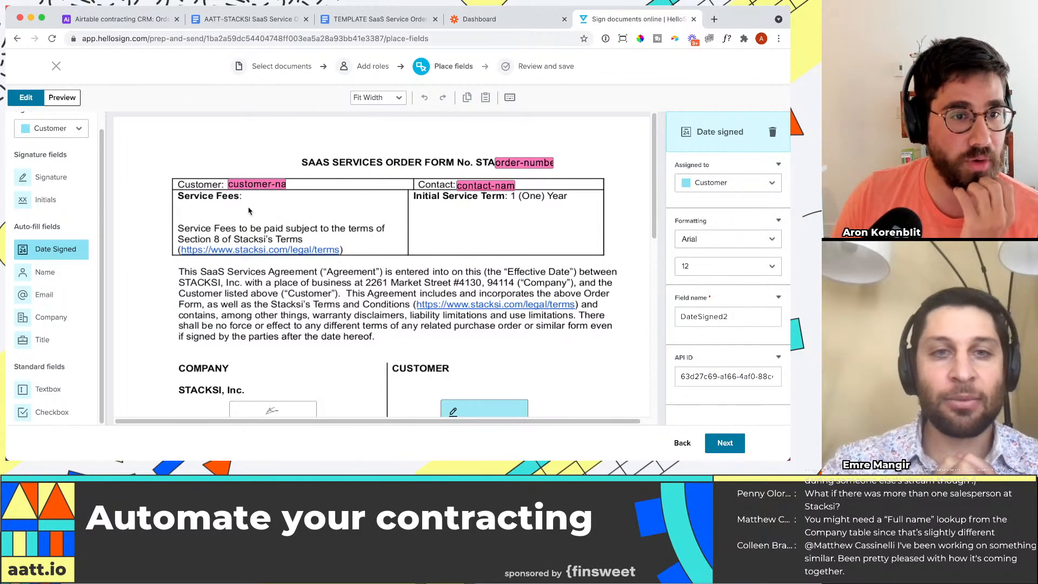
click(52, 128)
click(38, 160)
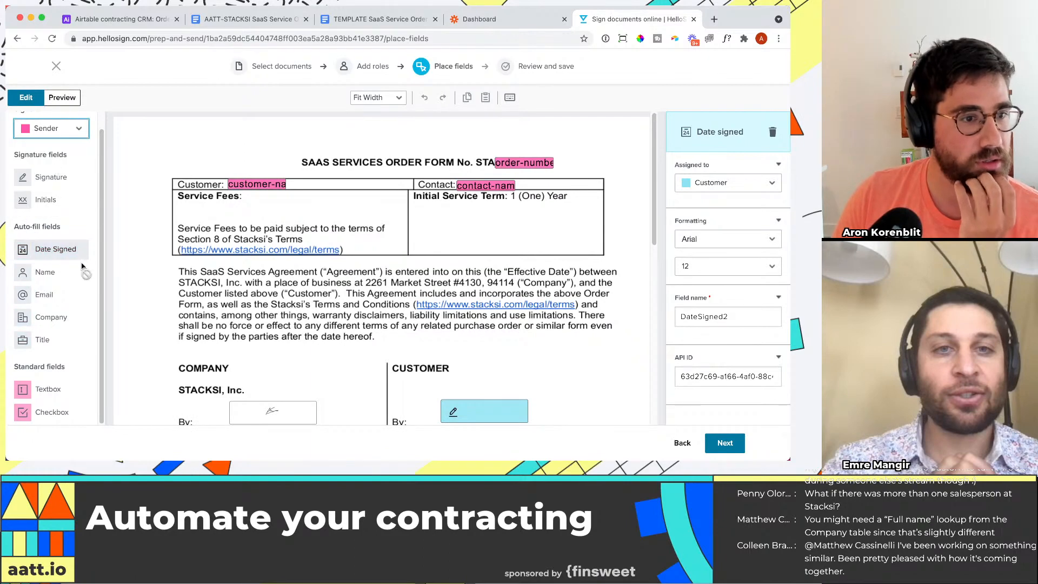
drag(48, 389, 398, 232)
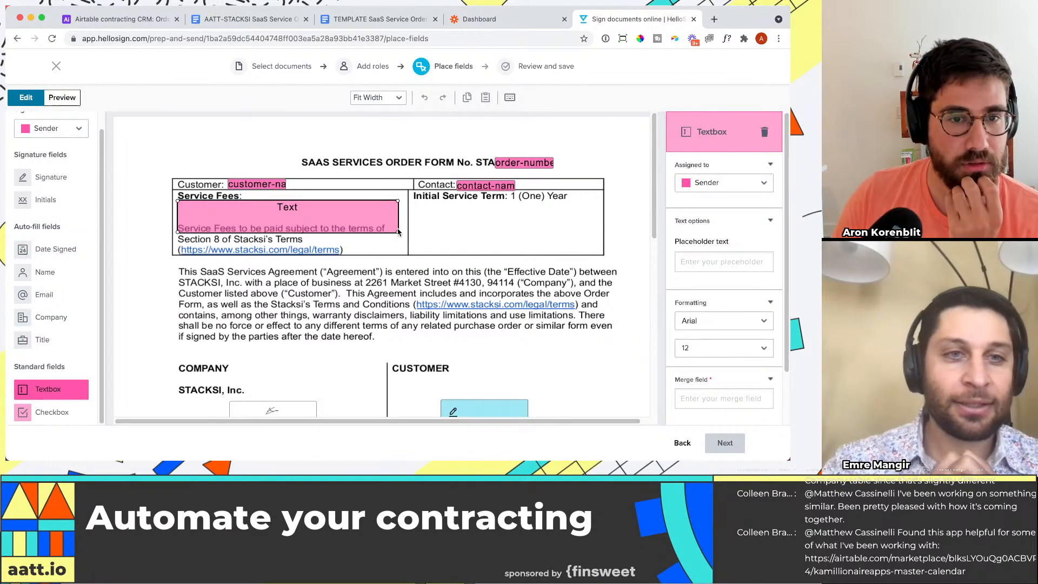
Step: Give the Service Fees textbox the placeholder text "product offering" and the merge field name "fees", checking the field name in Airtable
scroll(741, 238, down, 1)
click(740, 233)
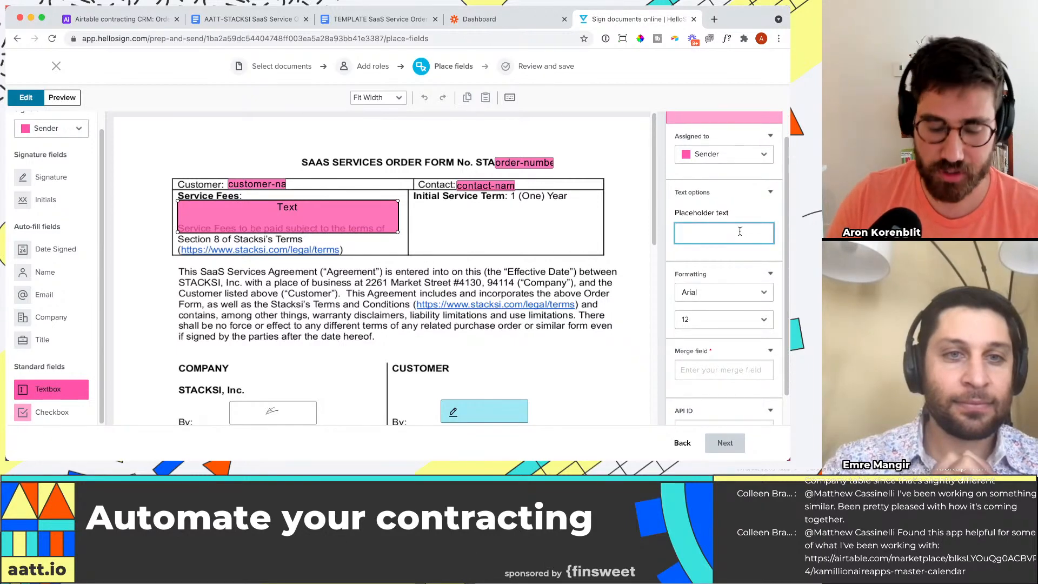
text(product offering)
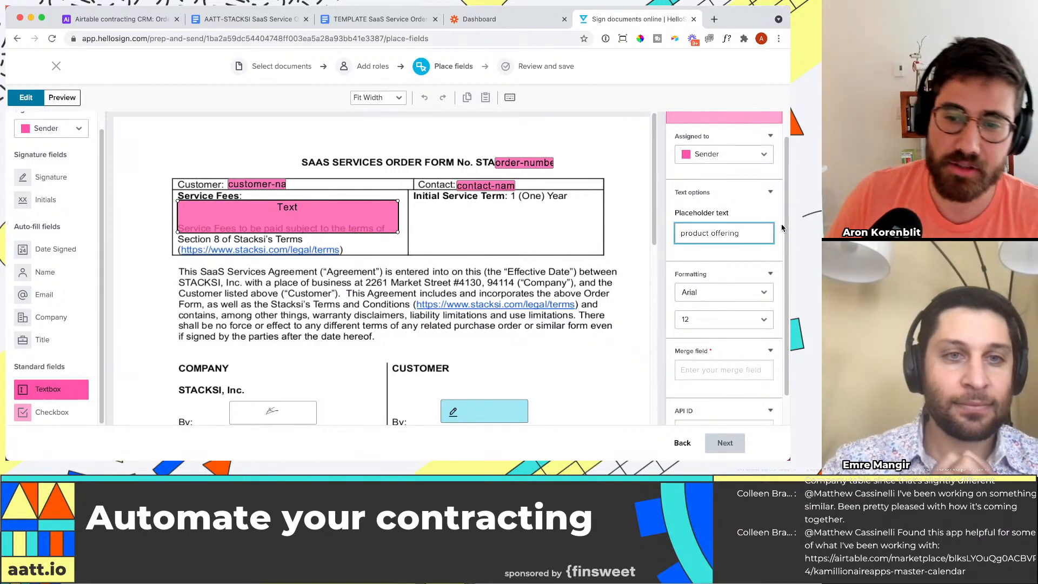
scroll(749, 303, down, 1)
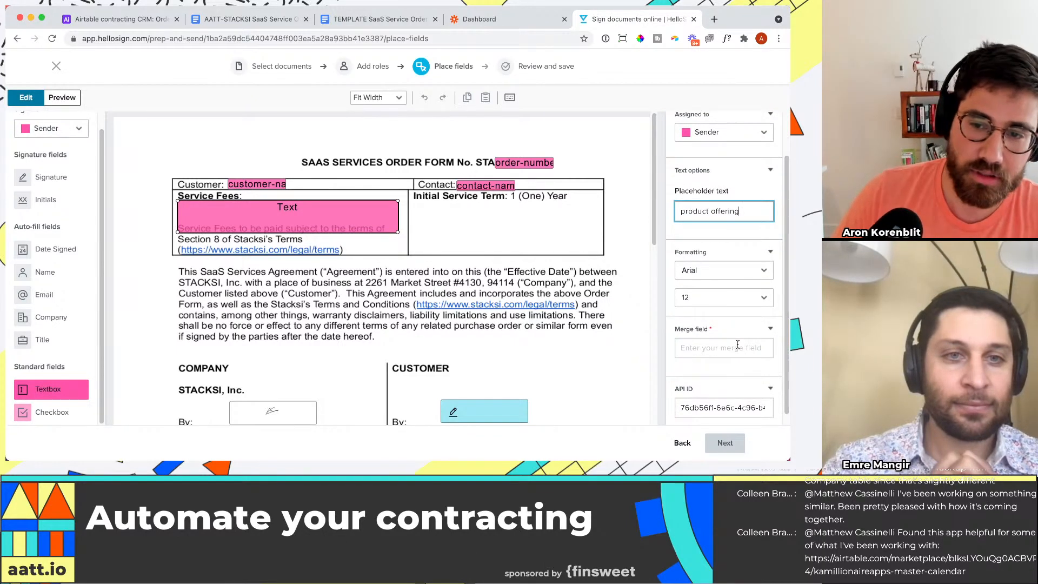
click(737, 347)
click(118, 25)
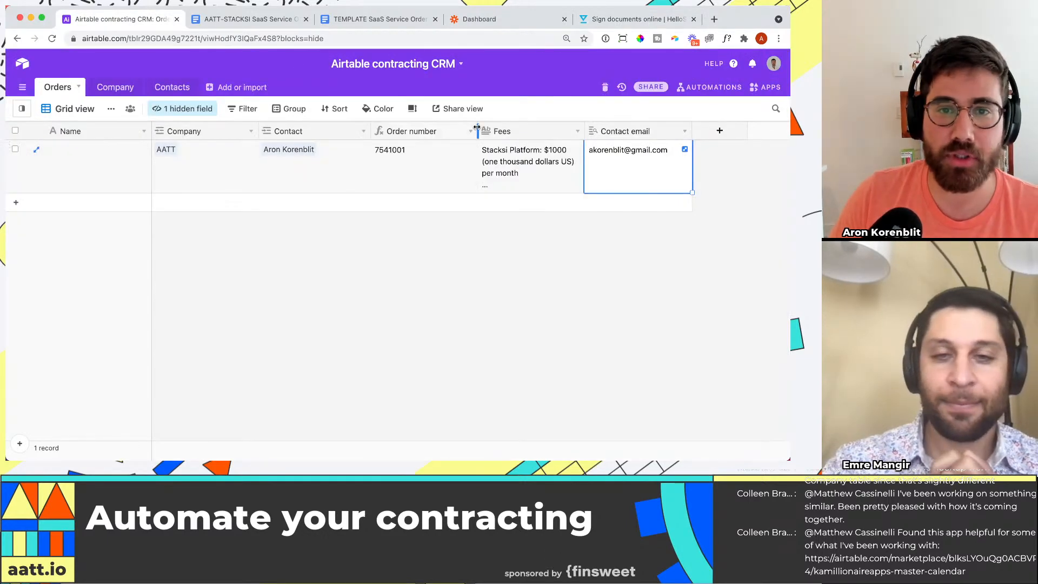
click(610, 22)
text(fees)
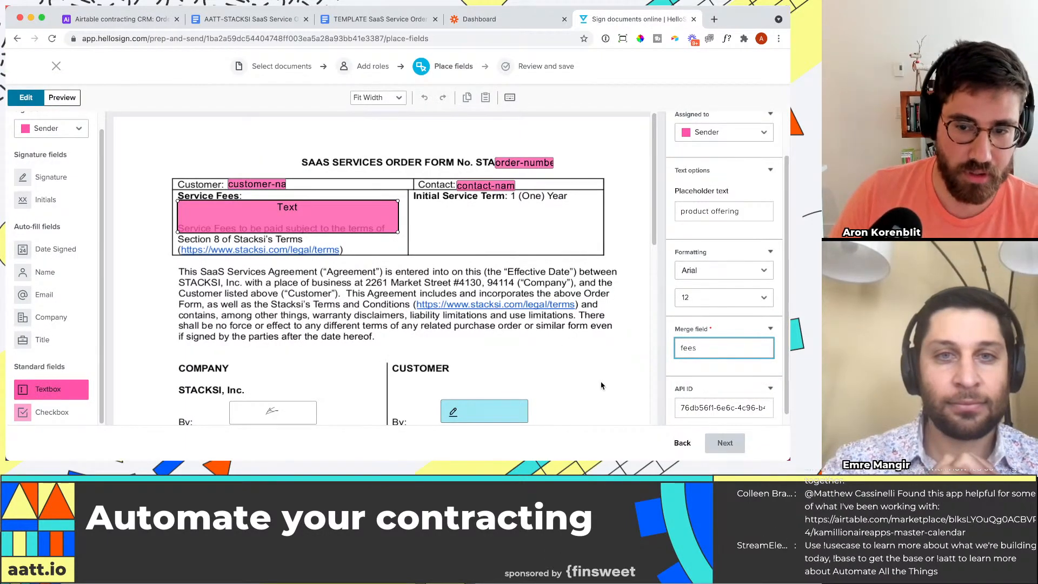
Step: Rename the merge field of the customer signature block's name textbox to "contact-name2"
scroll(602, 386, down, 3)
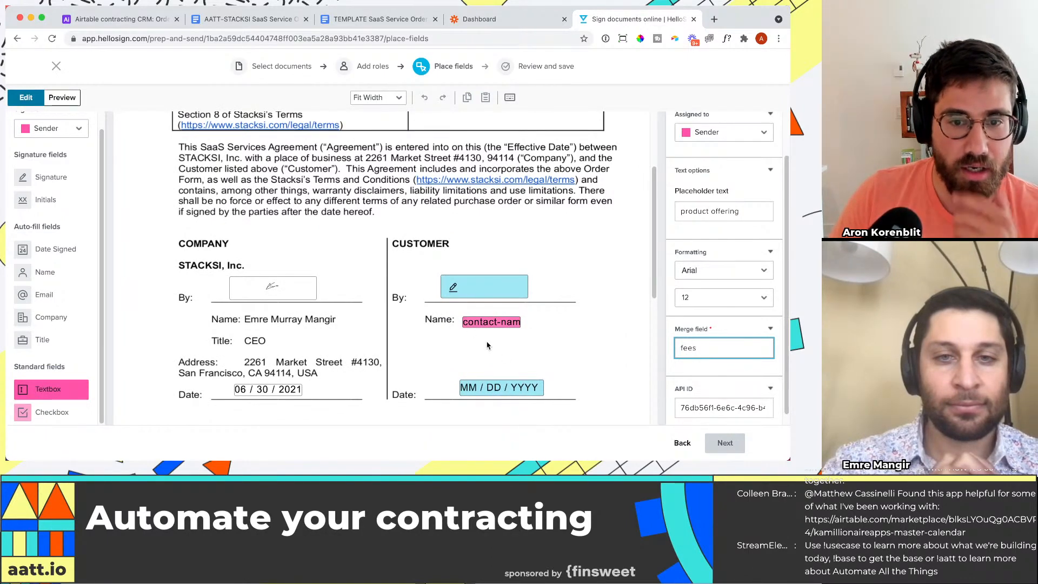
click(492, 322)
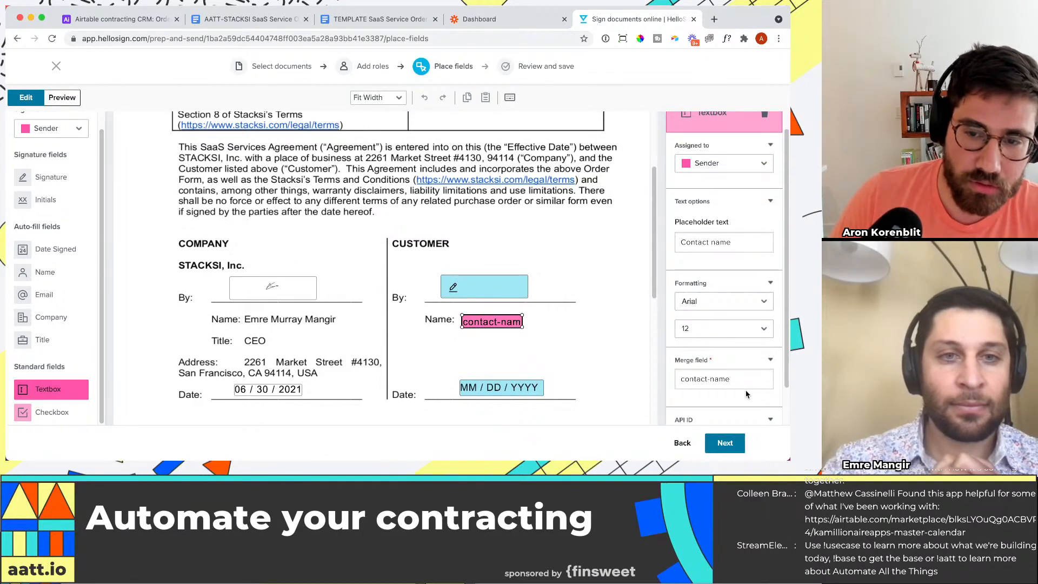
click(746, 383)
text(2)
Step: Widen the textbox after "Contact:" in the order table so its full merge field name fits
scroll(540, 325, up, 3)
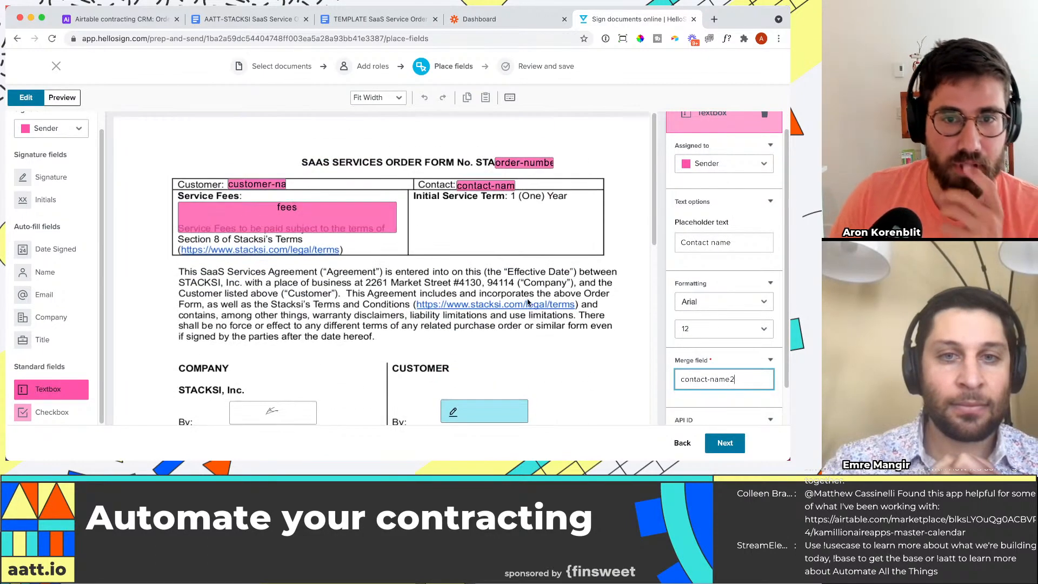
click(478, 185)
scroll(498, 292, down, 3)
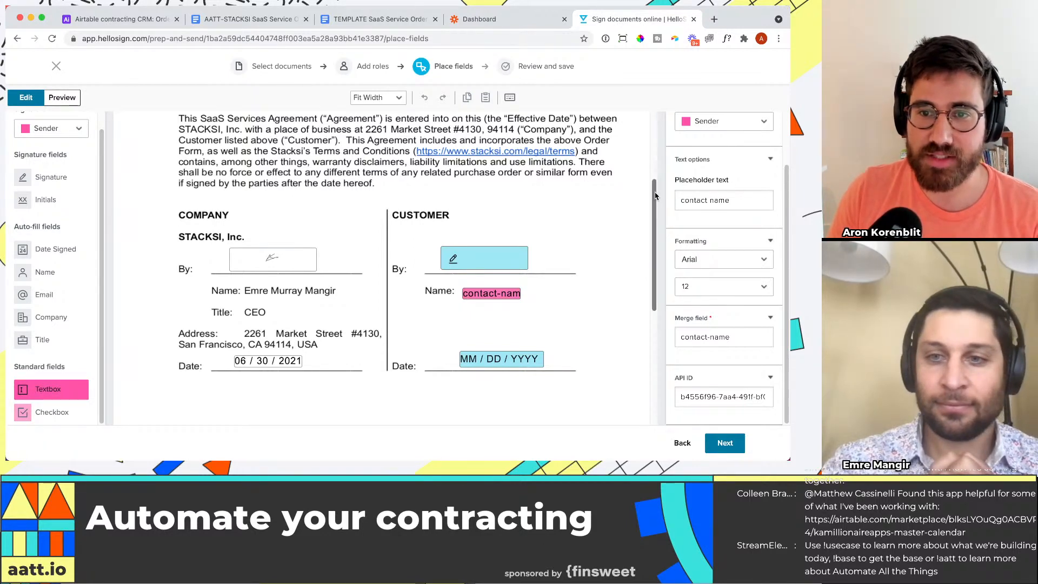
scroll(486, 189, up, 5)
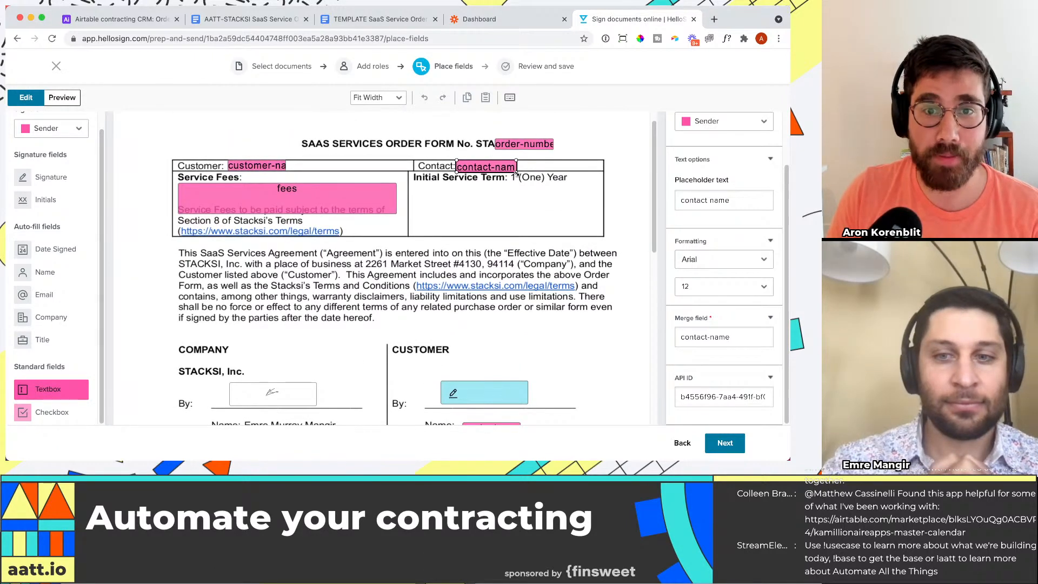
drag(517, 172, 528, 171)
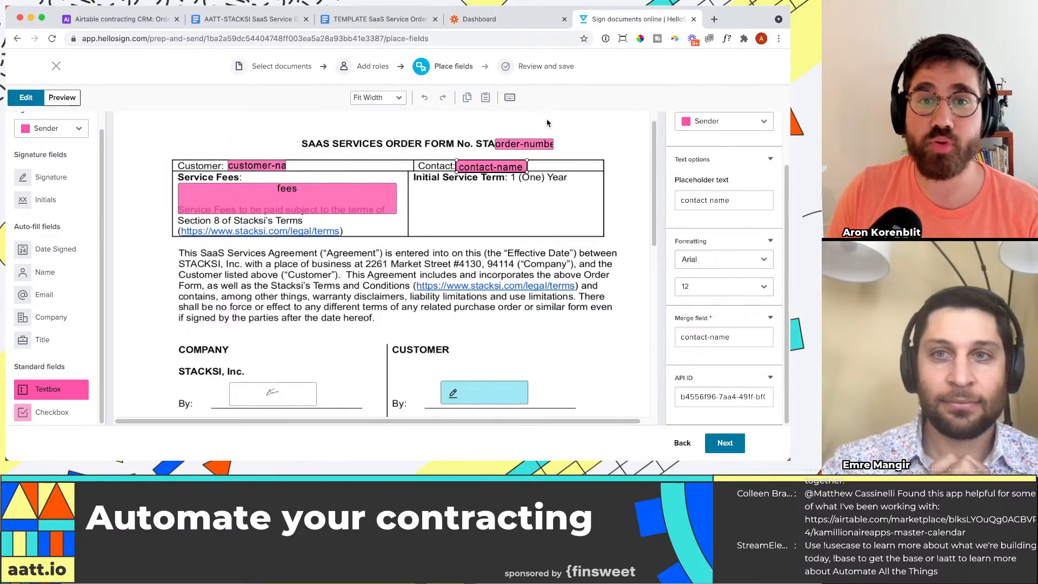
Step: Move the HelloSign browser tab beside the Airtable tab, view the Airtable Orders table, and return to the HelloSign template
drag(660, 24, 309, 23)
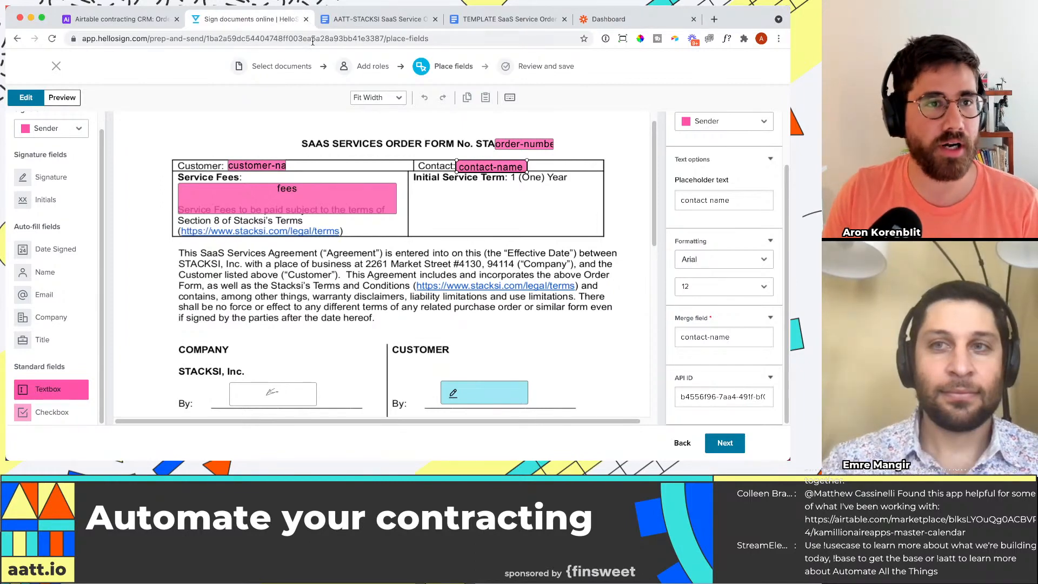
click(122, 19)
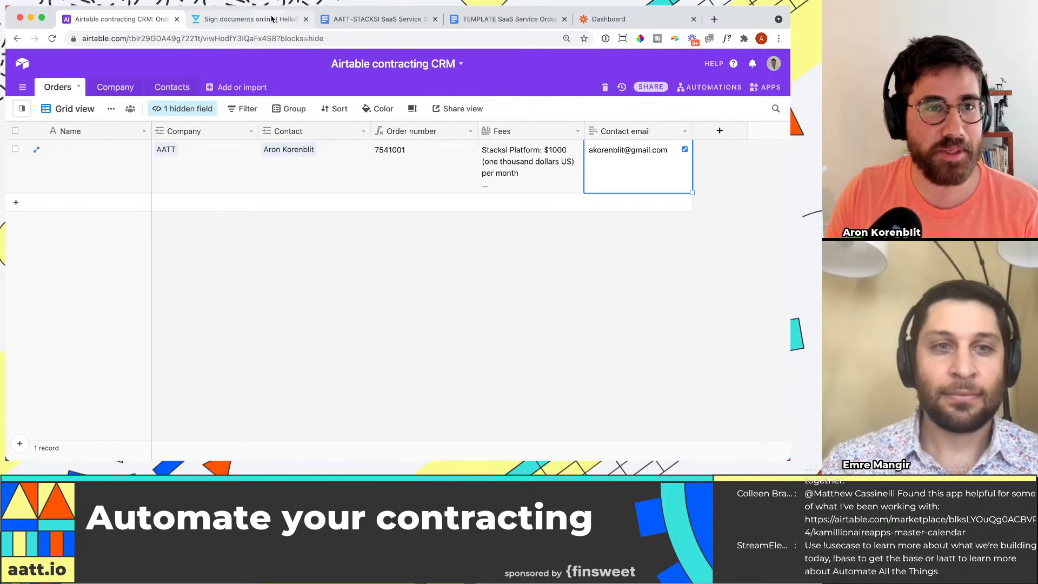
click(249, 19)
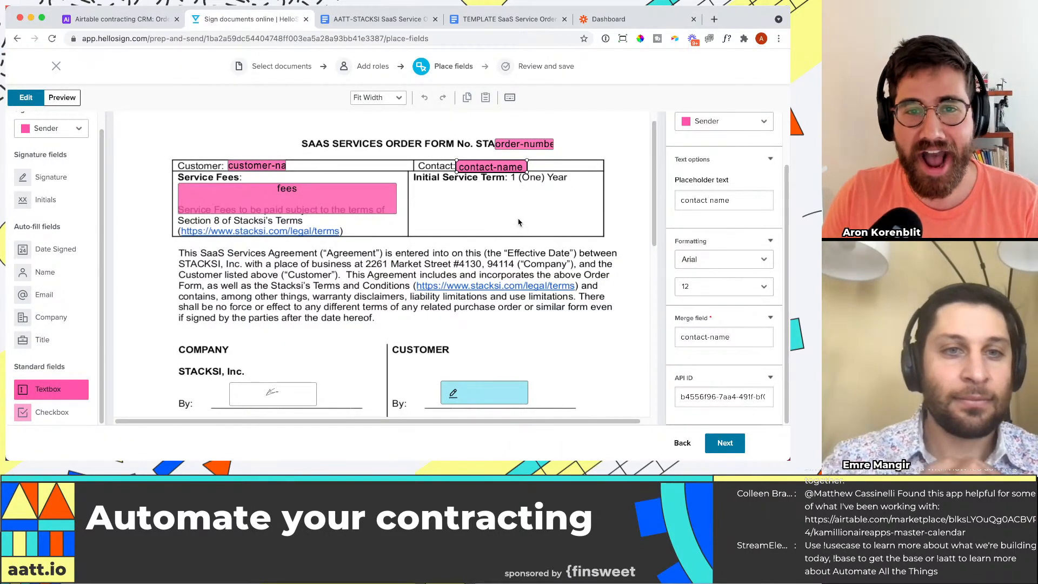
Step: Widen the order number textbox in the form's title so its full merge field name fits
click(533, 145)
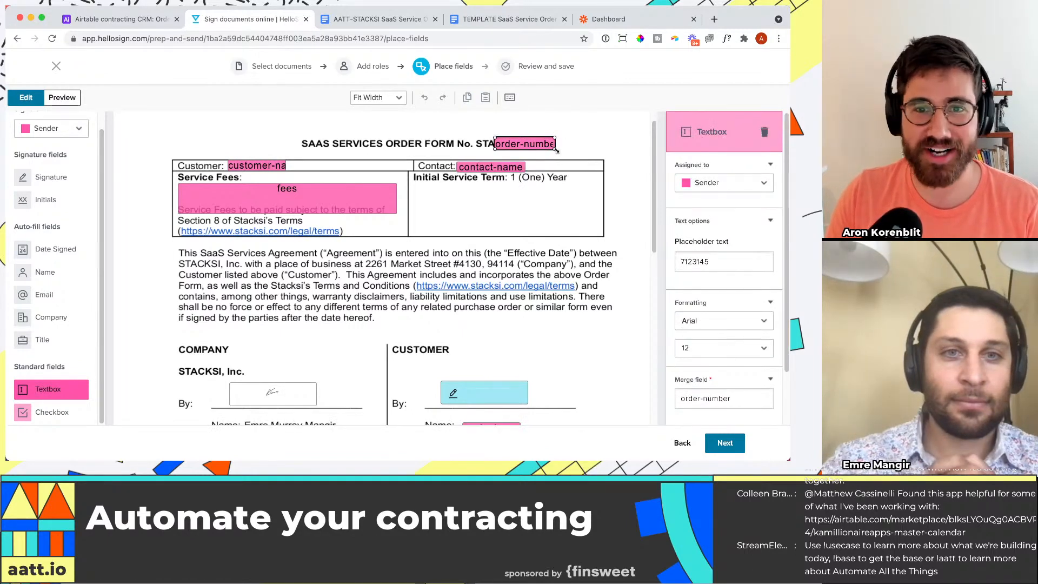
drag(557, 151, 564, 151)
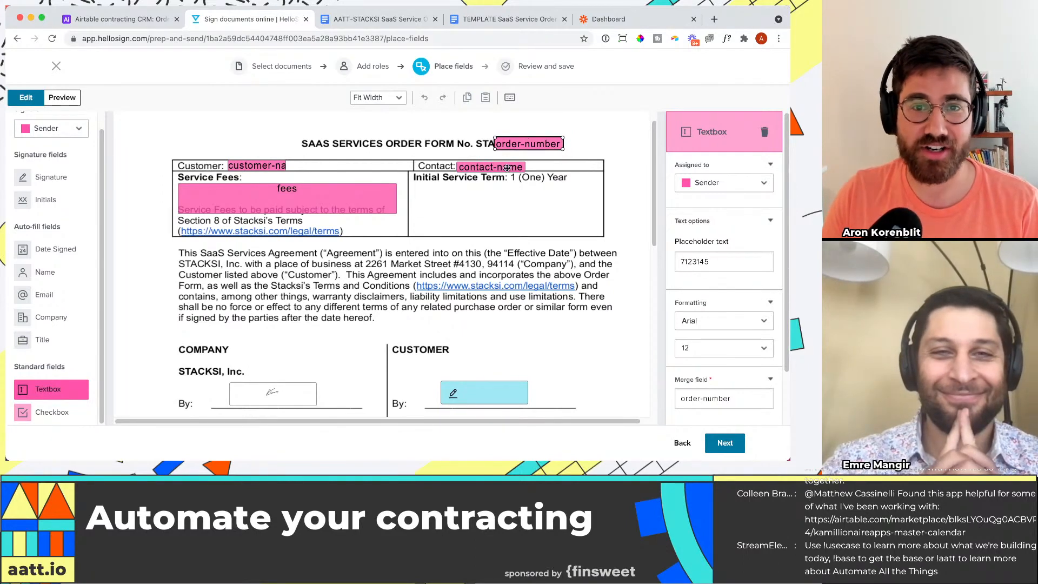
scroll(508, 169, down, 4)
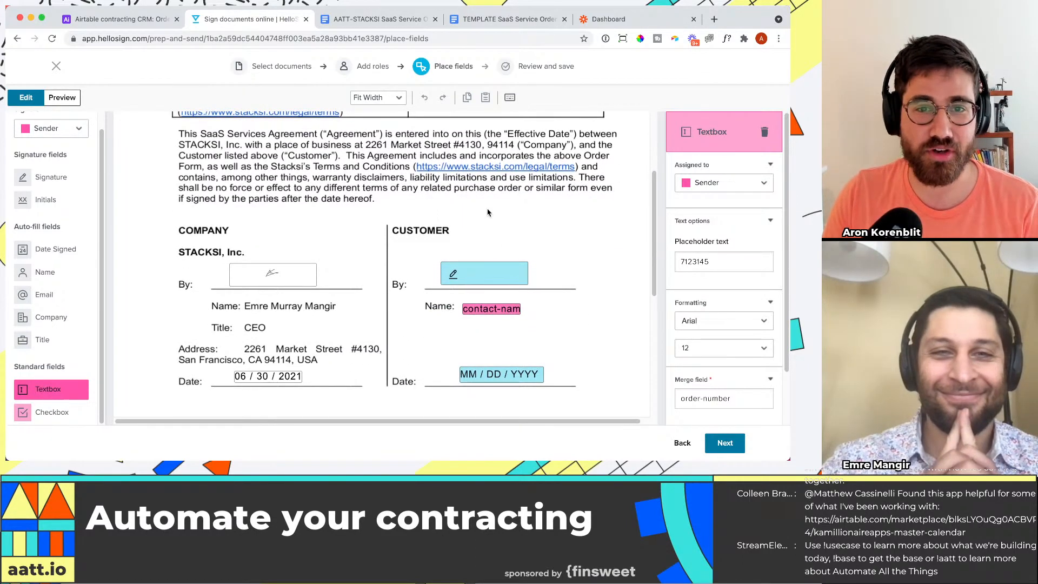
scroll(488, 213, up, 5)
scroll(531, 148, down, 5)
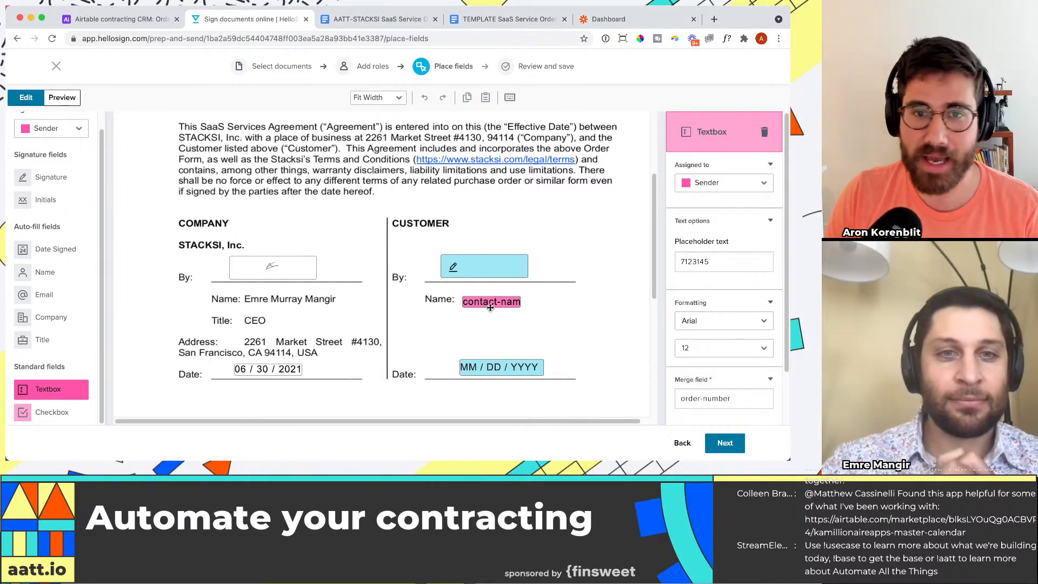
scroll(511, 303, up, 5)
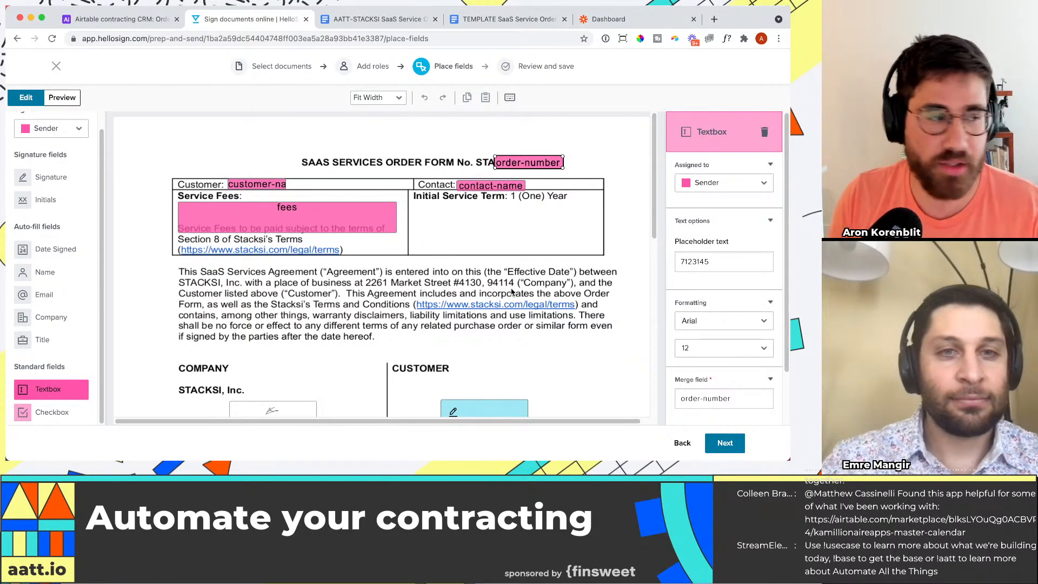
Step: Continue to the review stage, save the template with the title "Stream template AATT", and dismiss the creation confirmation
scroll(775, 184, down, 1)
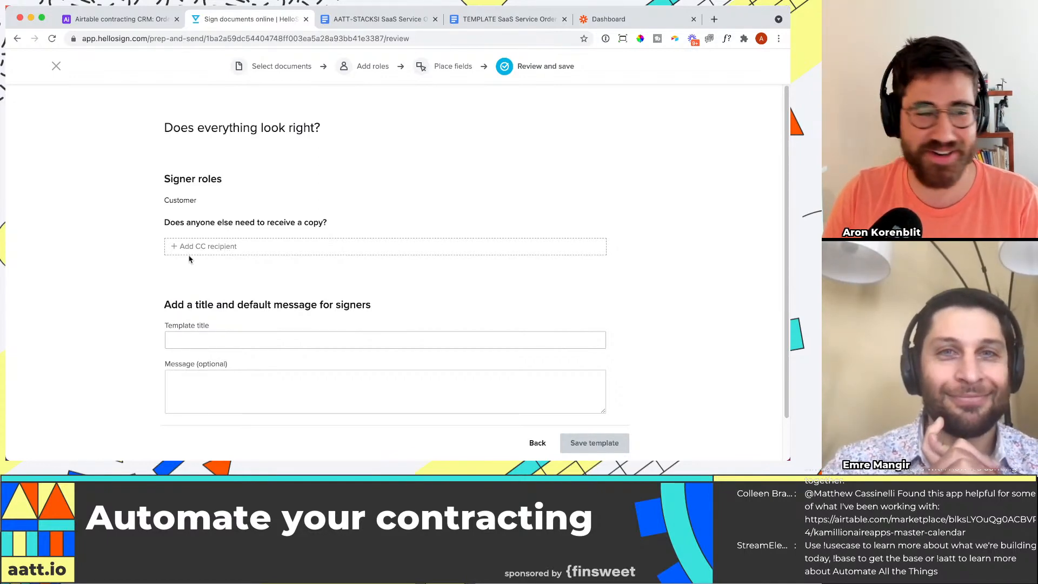
scroll(258, 249, down, 1)
click(269, 307)
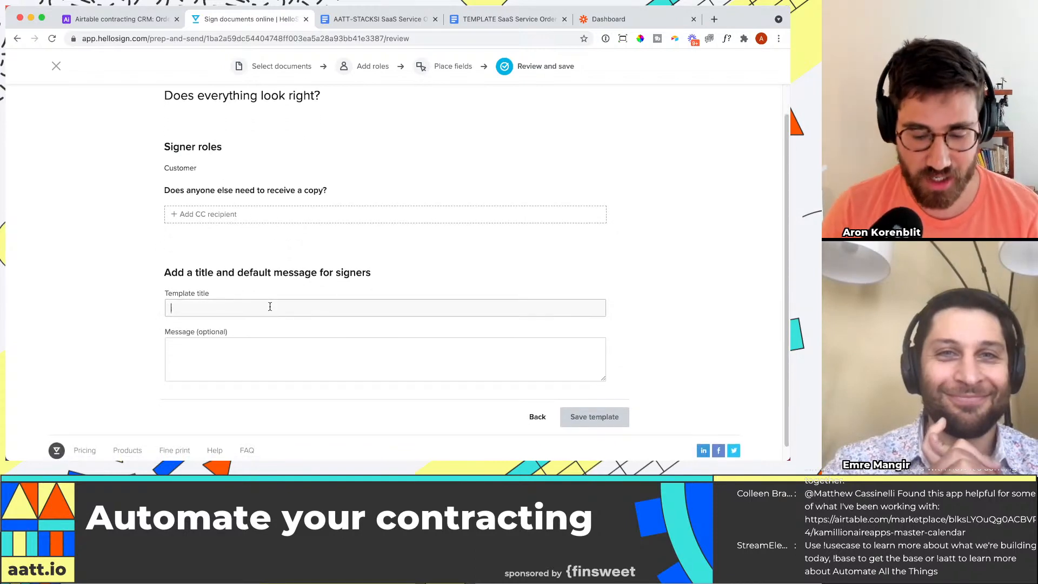
text(Stream template AAA)
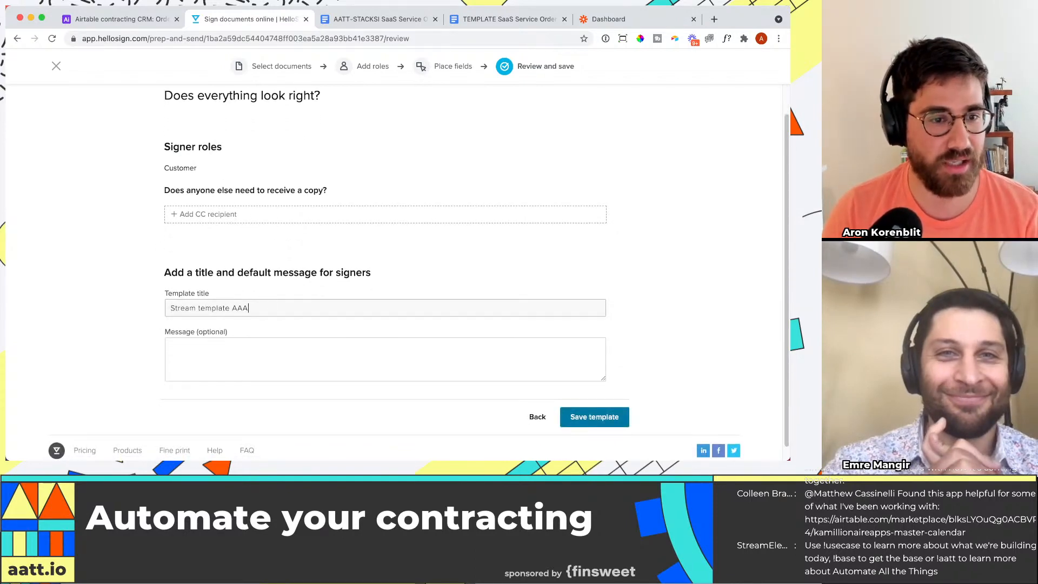
key(BackSpace)
text(TT)
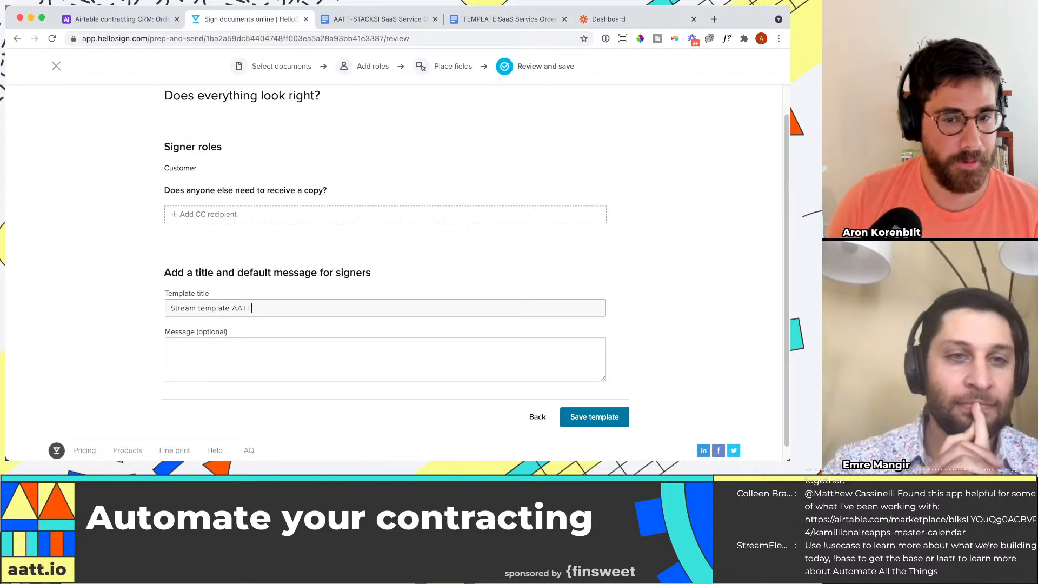
click(590, 417)
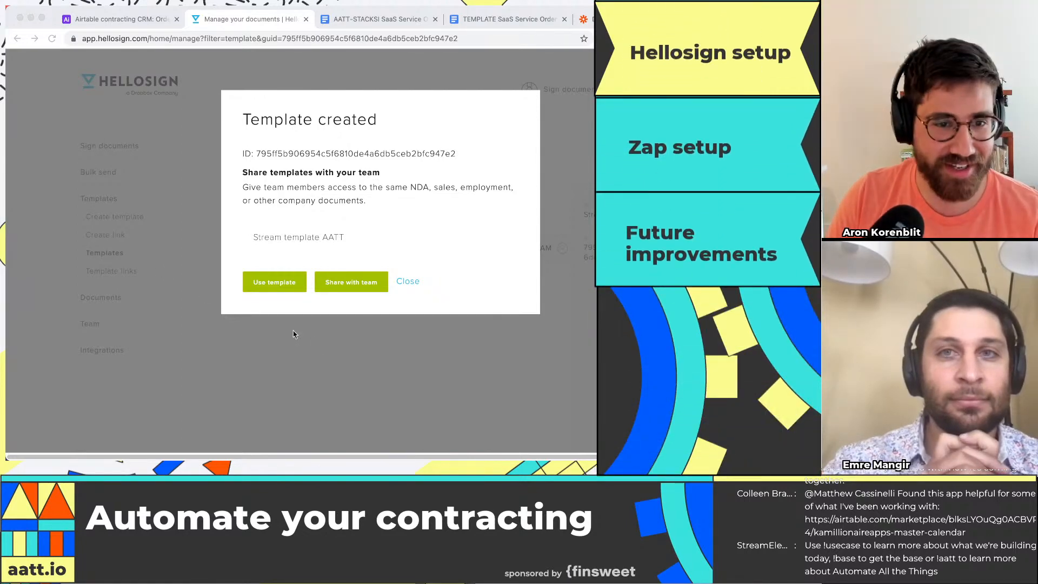
click(409, 282)
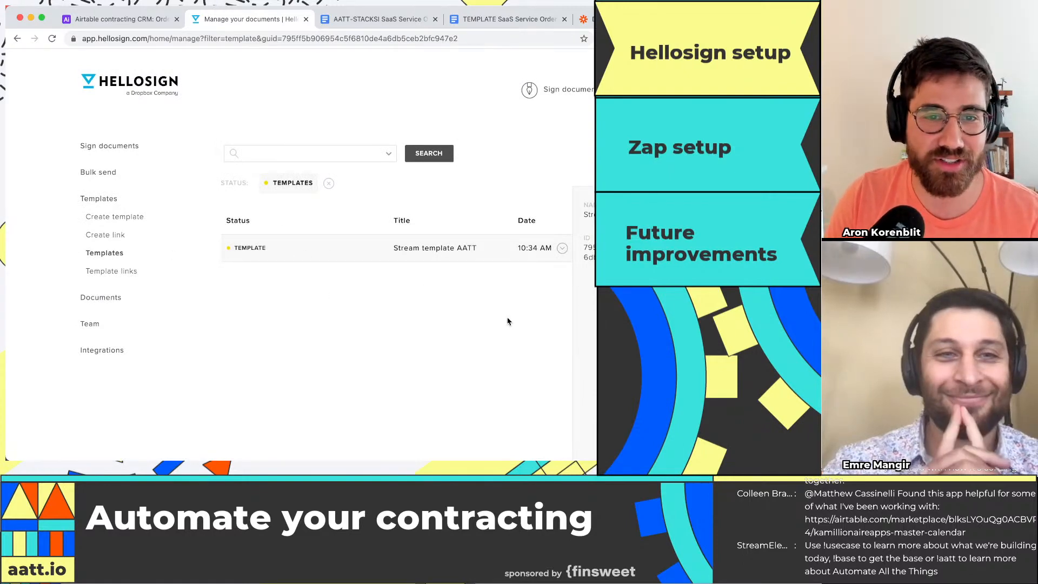
click(561, 250)
click(363, 251)
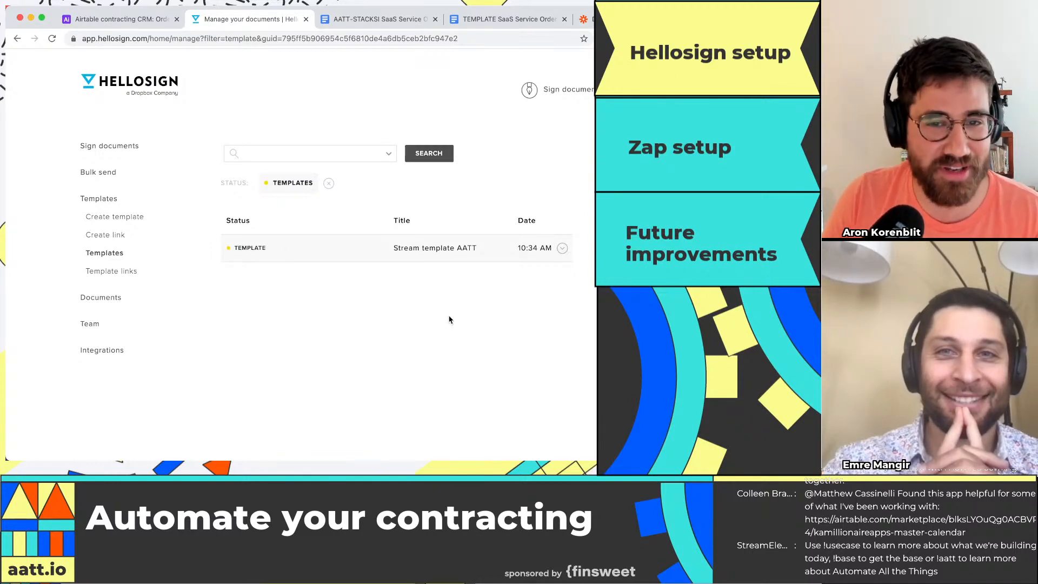
click(560, 249)
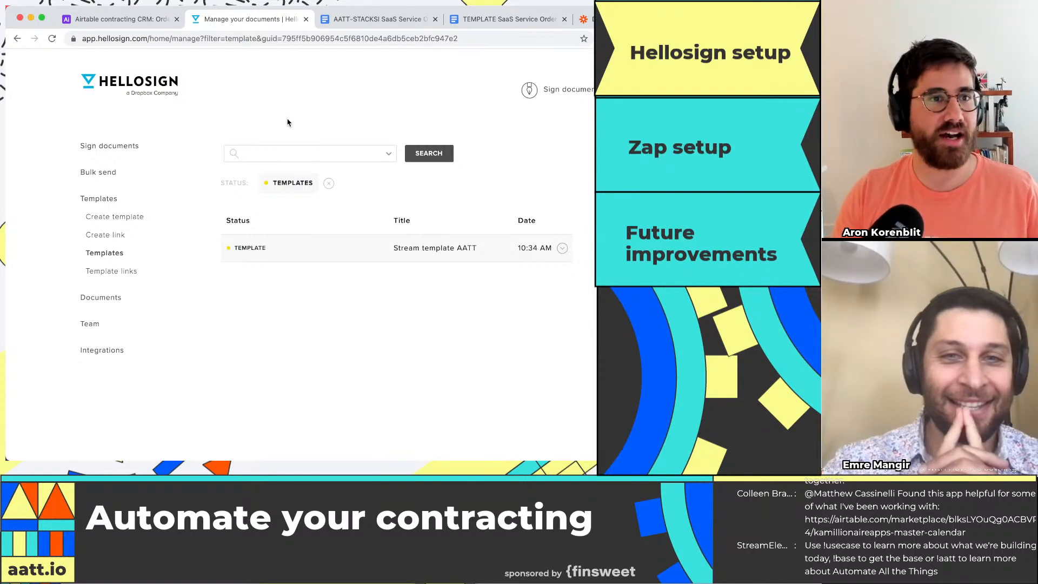
Step: View the Airtable Orders table, return briefly to the HelloSign templates list, and switch to the Zapier dashboard
click(116, 19)
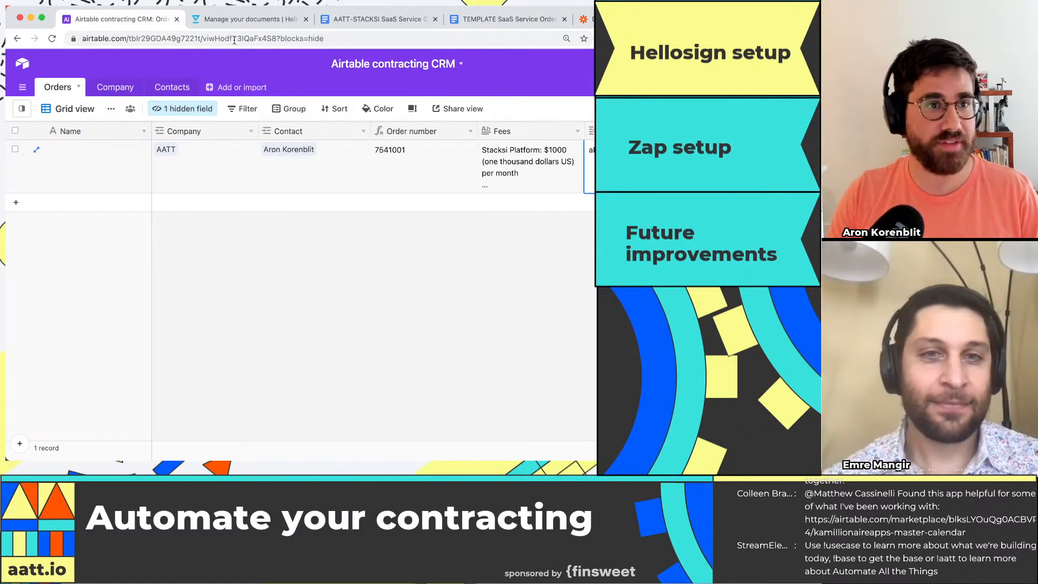
click(246, 19)
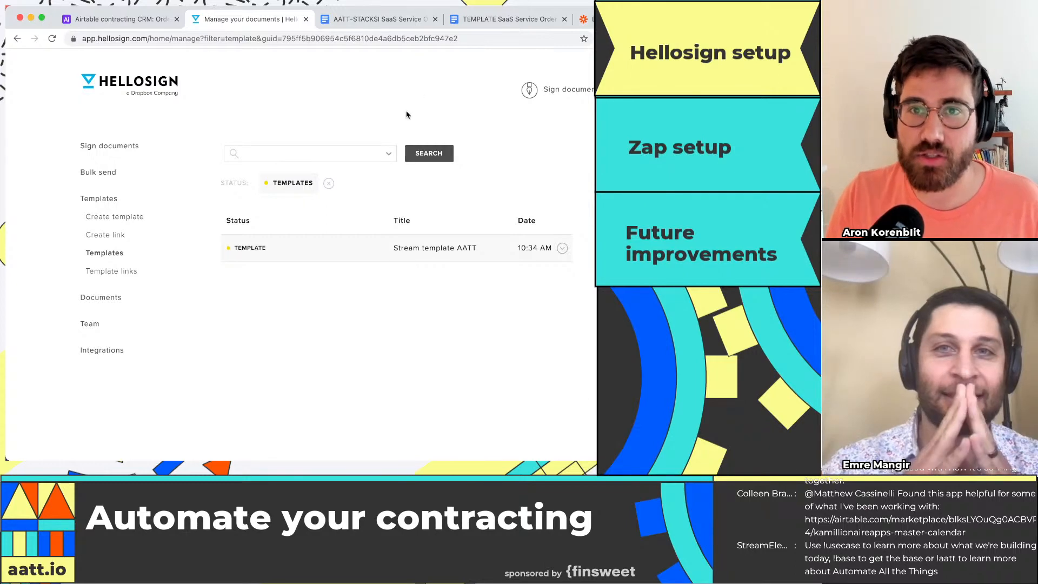
click(586, 19)
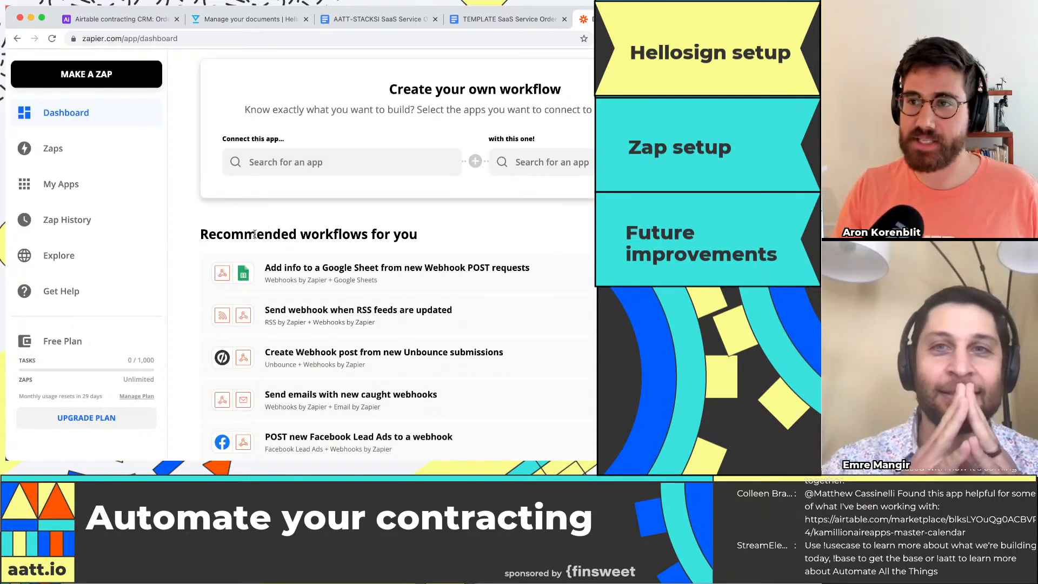
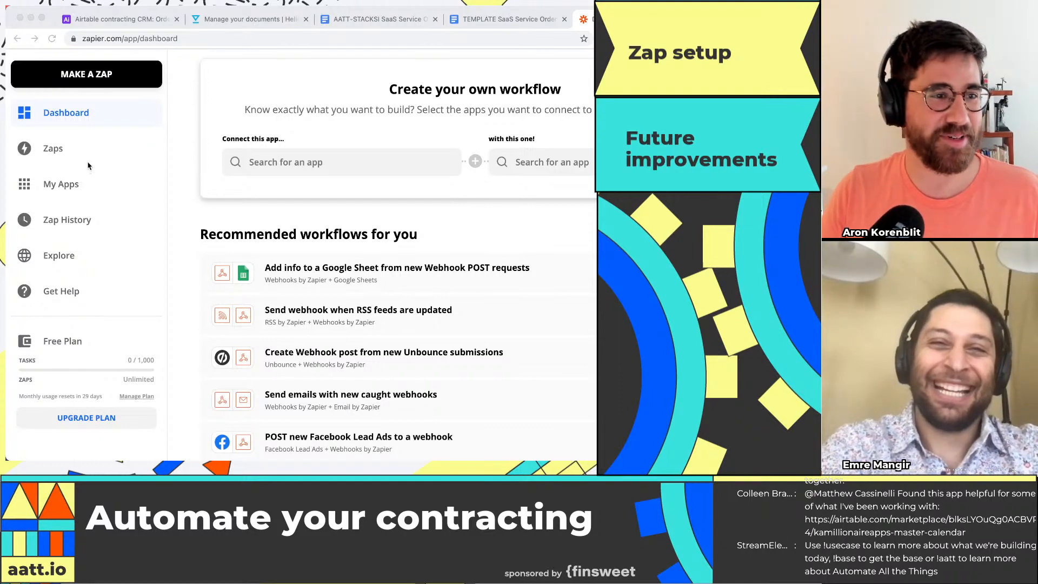
Step: Open the Zaps list, glance at the Airtable Orders table, and start a new Zap
click(87, 161)
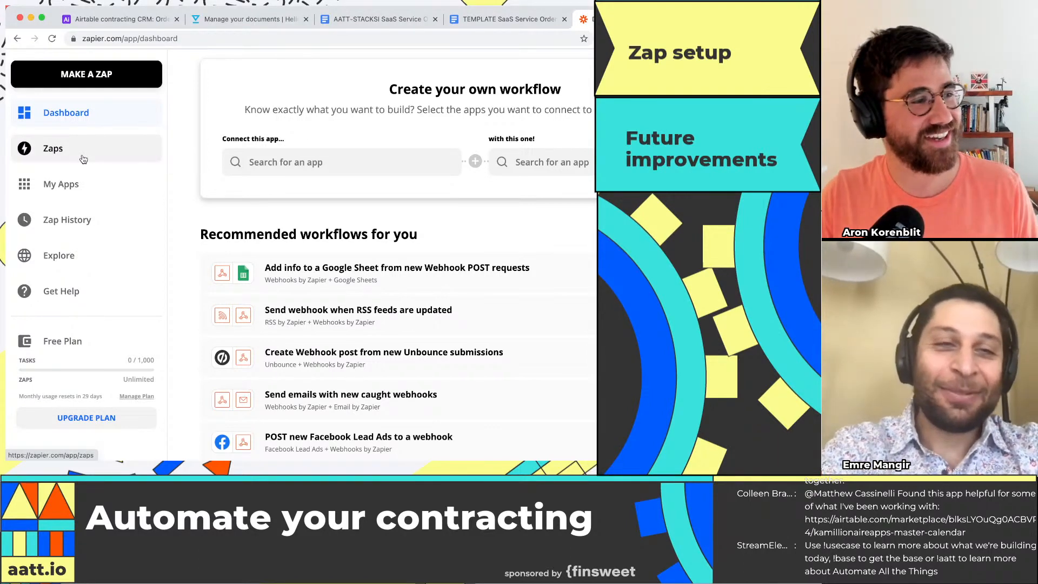
click(83, 159)
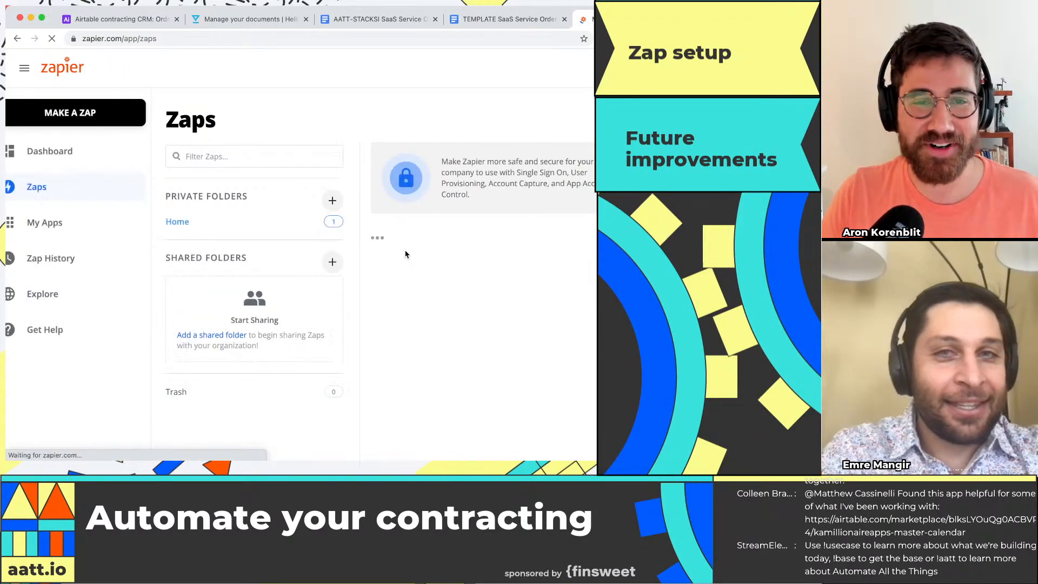
scroll(547, 319, down, 1)
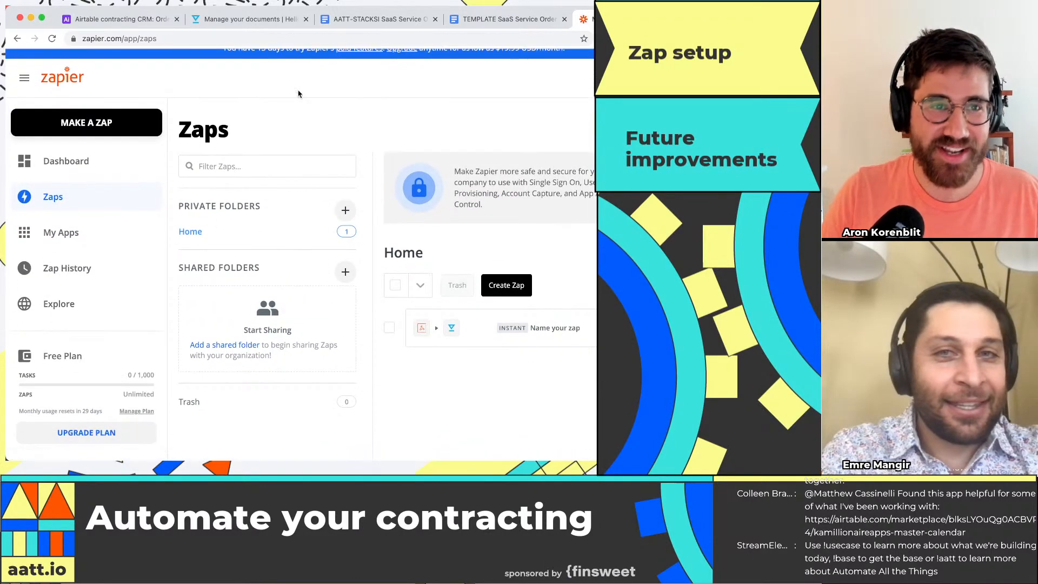
click(132, 27)
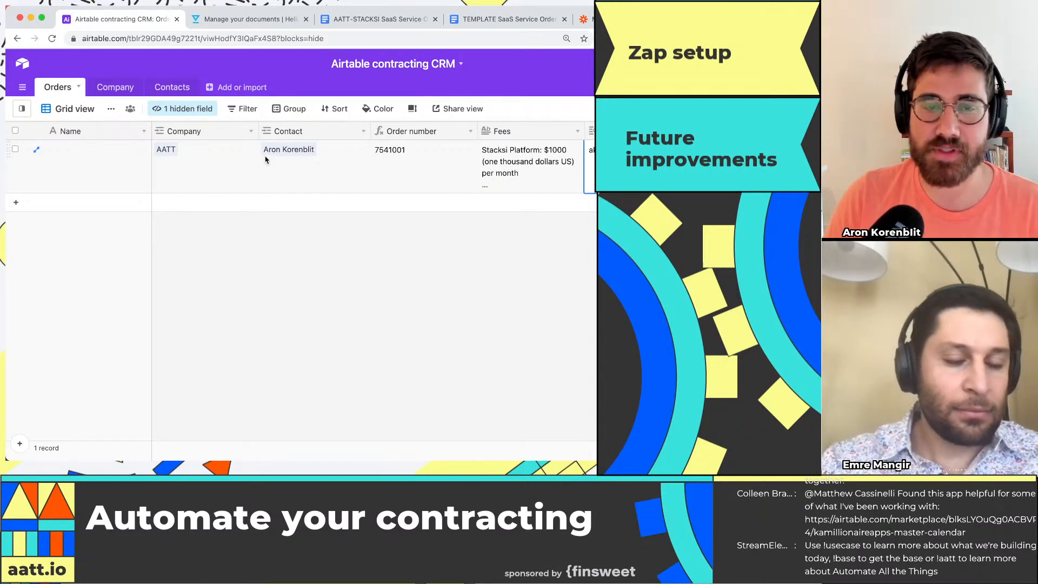
click(586, 19)
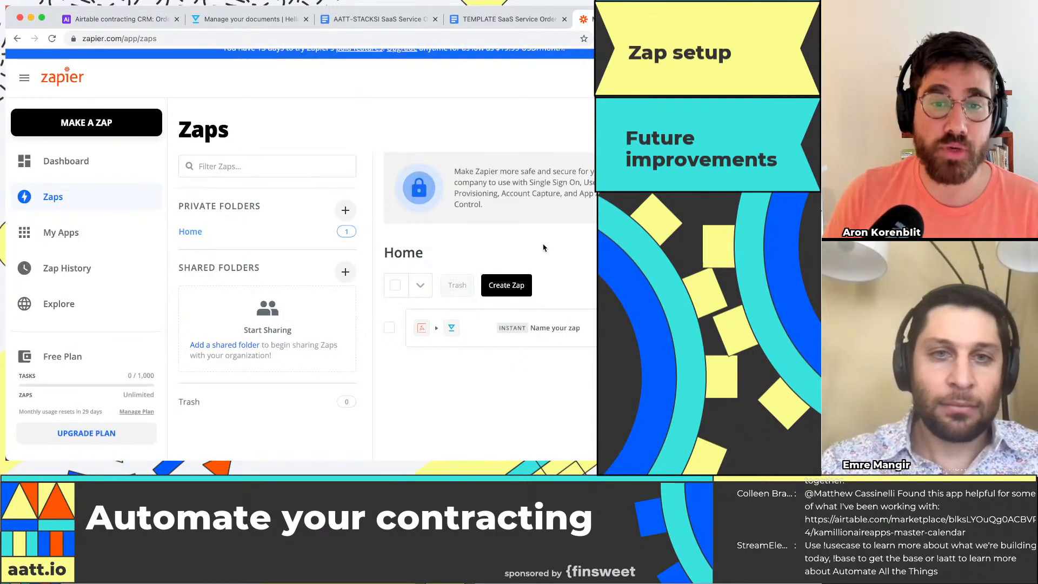
click(87, 122)
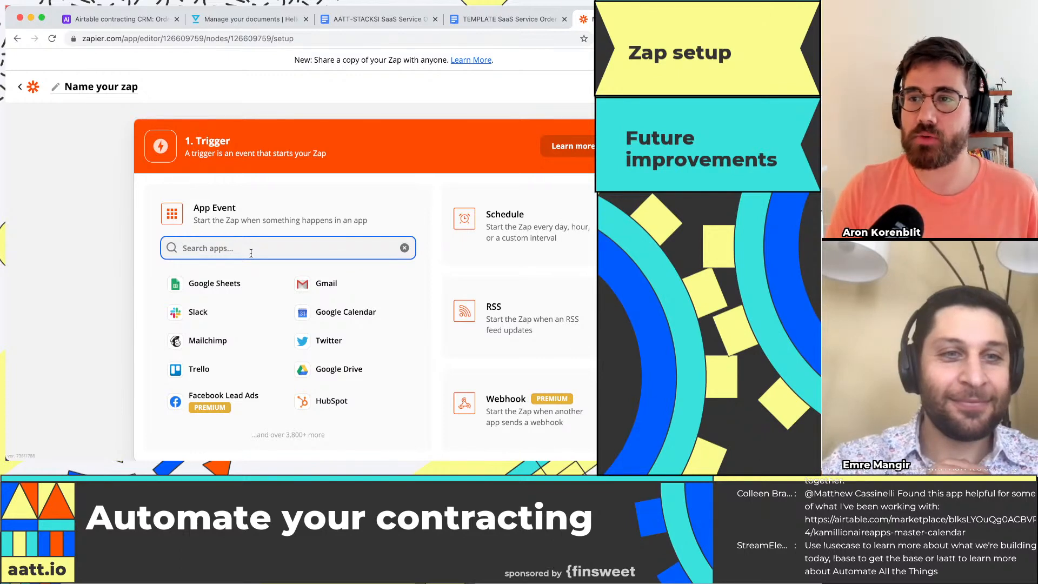
Step: Search the trigger apps for "webhook" and choose Webhooks by Zapier as the Zap's trigger app
click(117, 21)
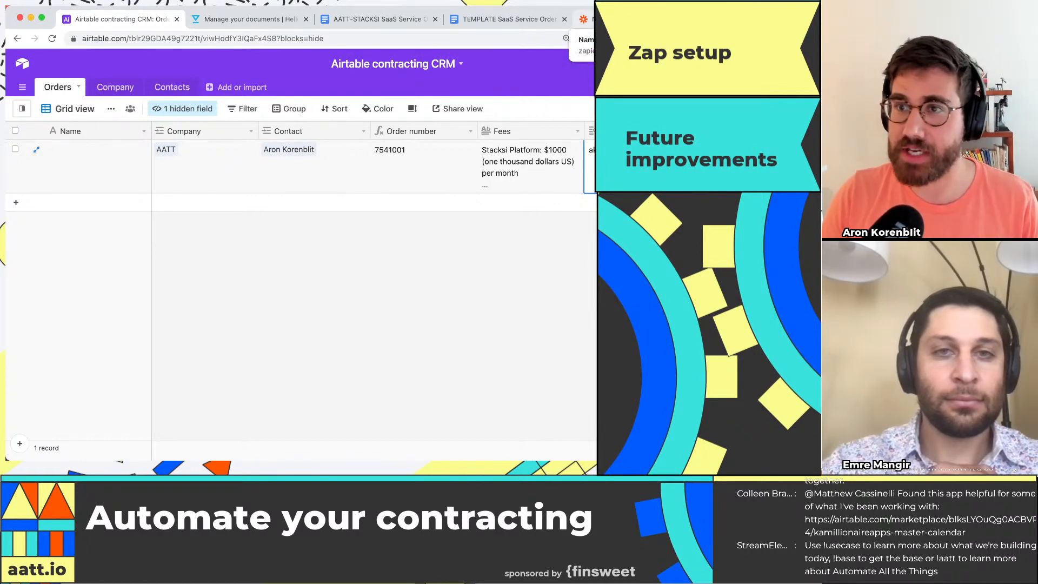
click(585, 19)
scroll(297, 235, down, 1)
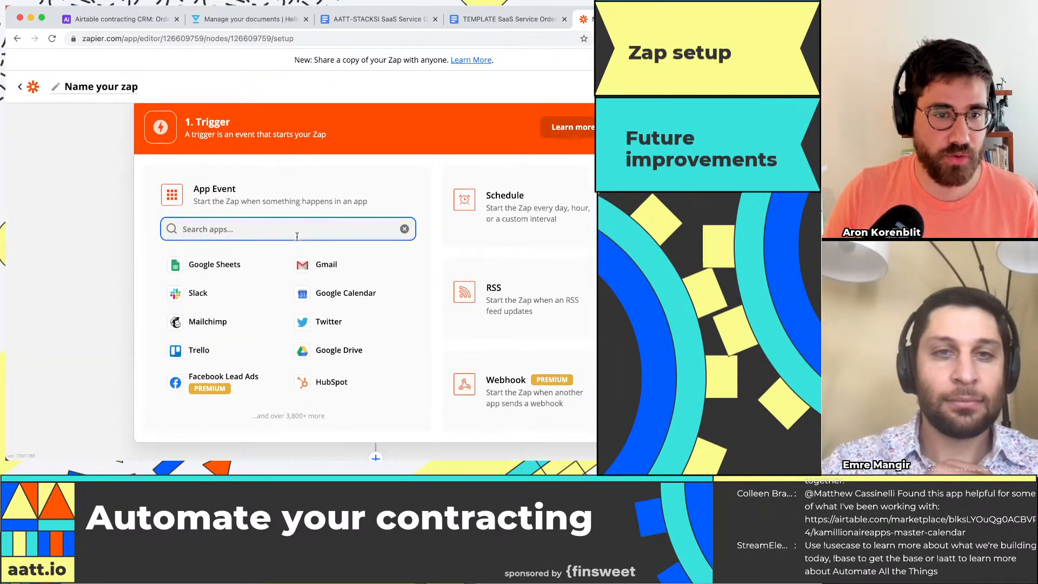
click(296, 211)
click(296, 218)
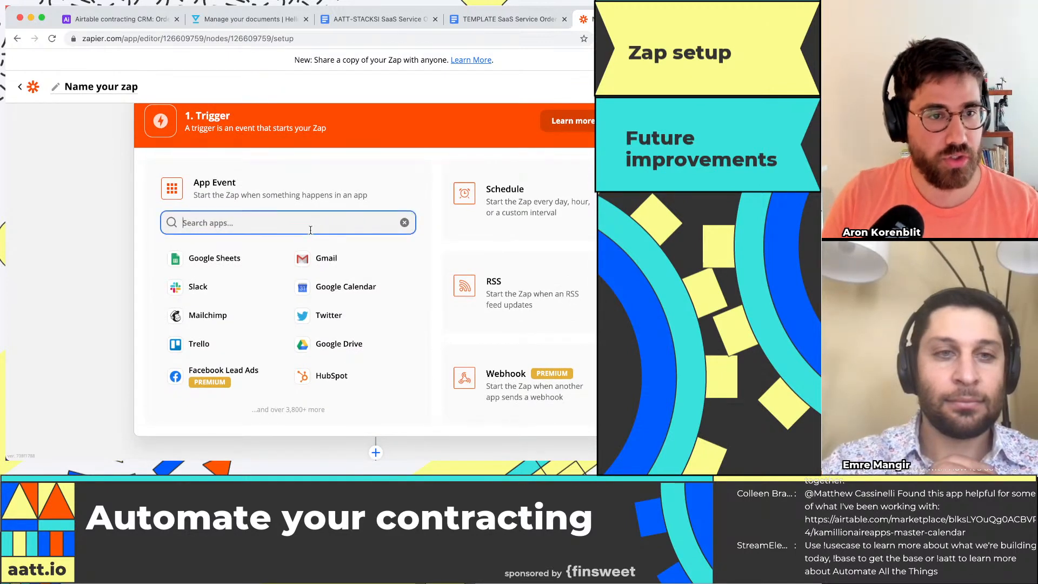
text(webhook)
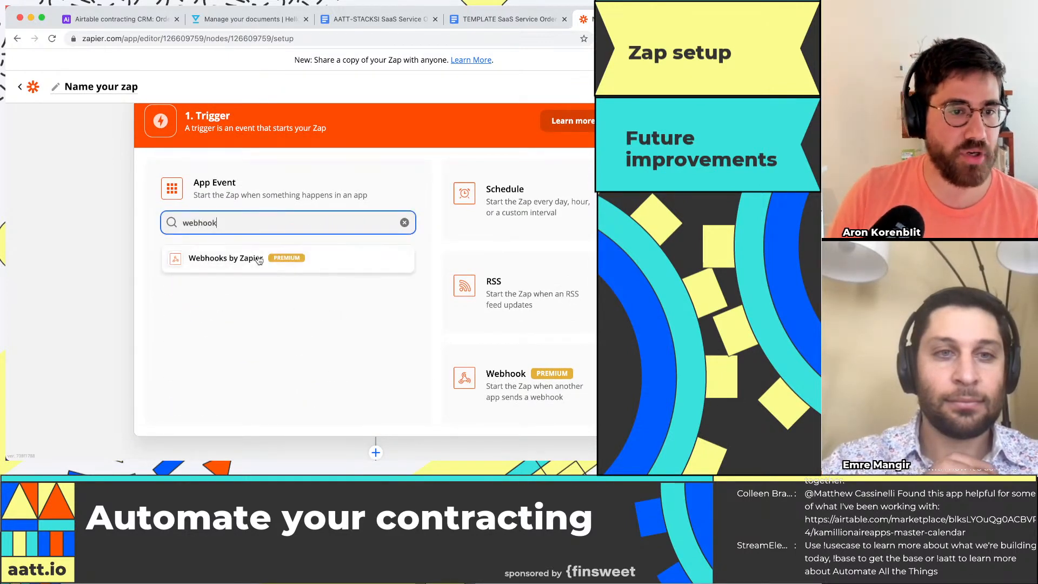
click(225, 258)
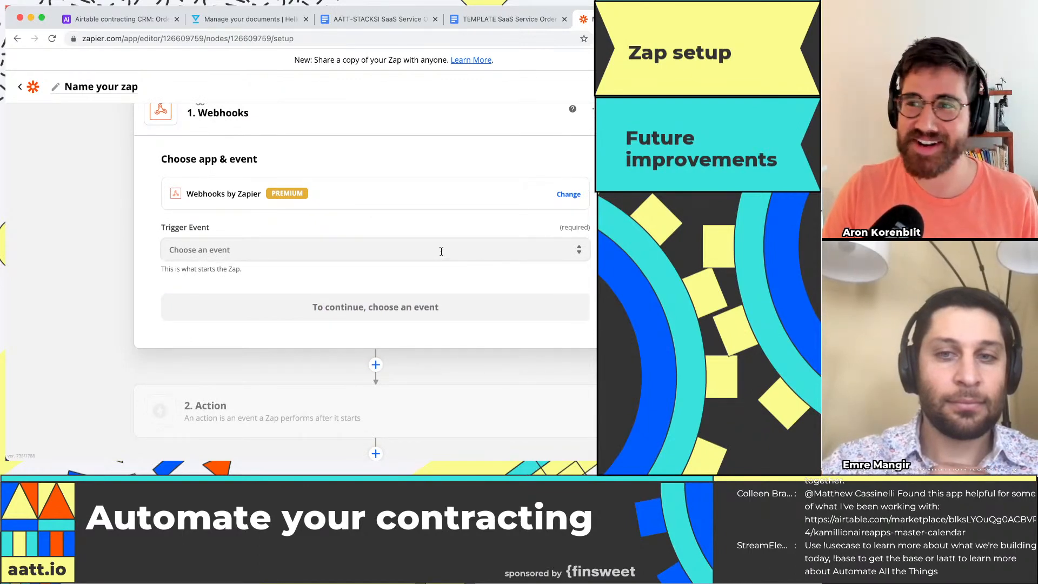
Step: Set the webhook trigger event to Catch Hook and continue to the trigger setup
scroll(566, 255, down, 1)
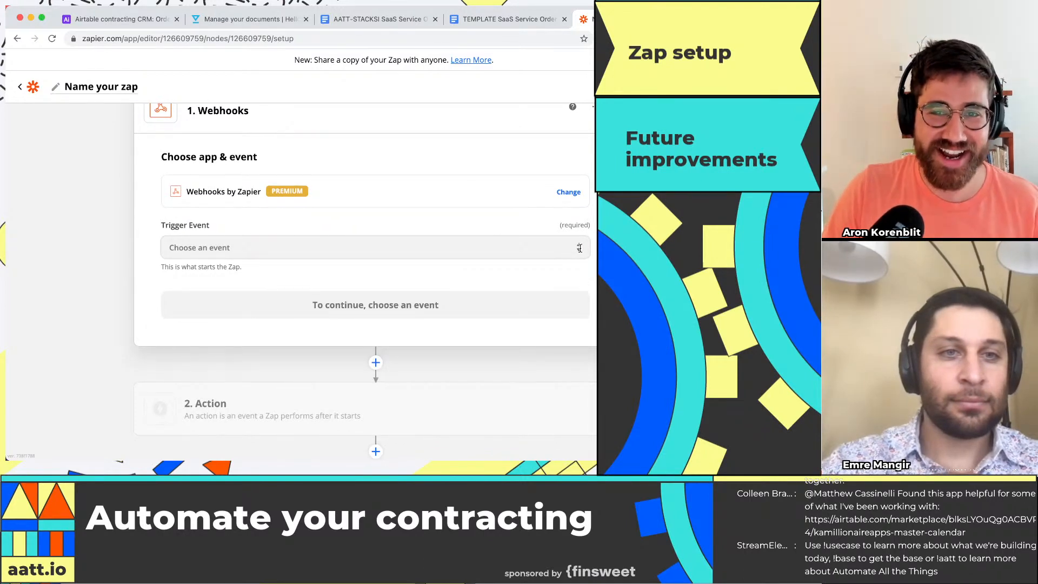
click(579, 247)
click(394, 318)
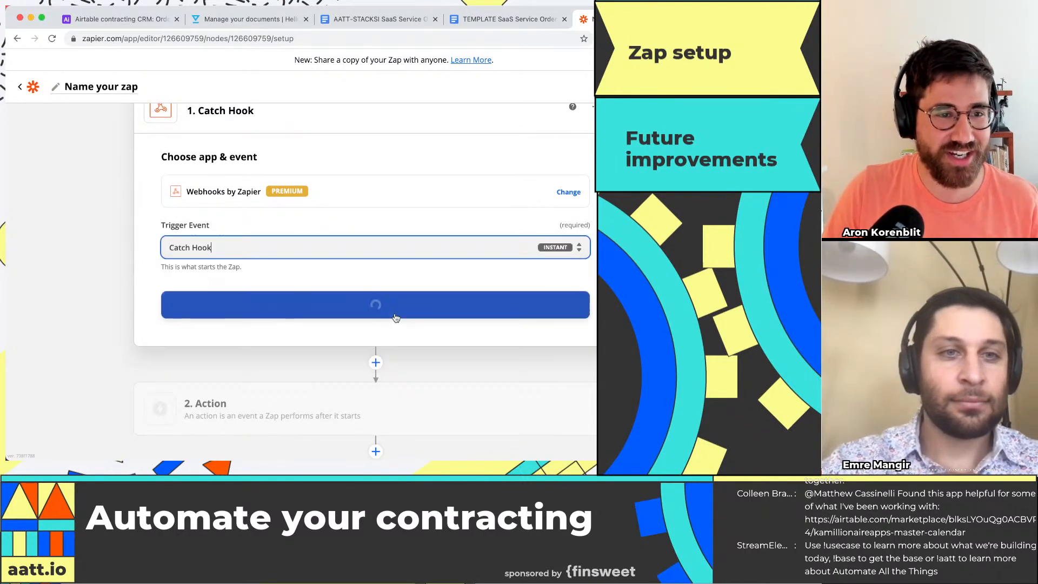
click(350, 312)
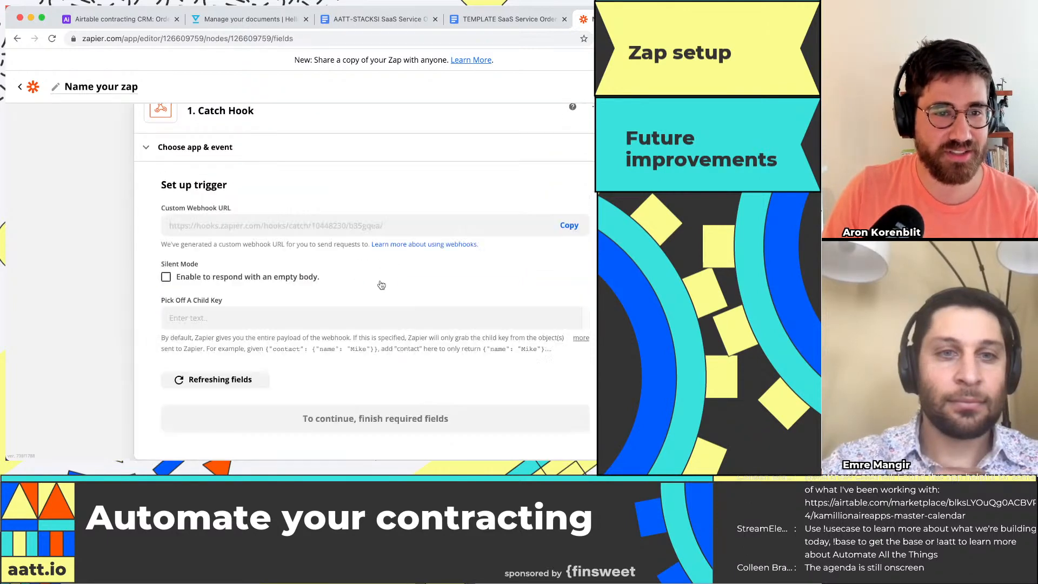
Step: Copy the custom webhook URL generated for the Catch Hook trigger
click(569, 226)
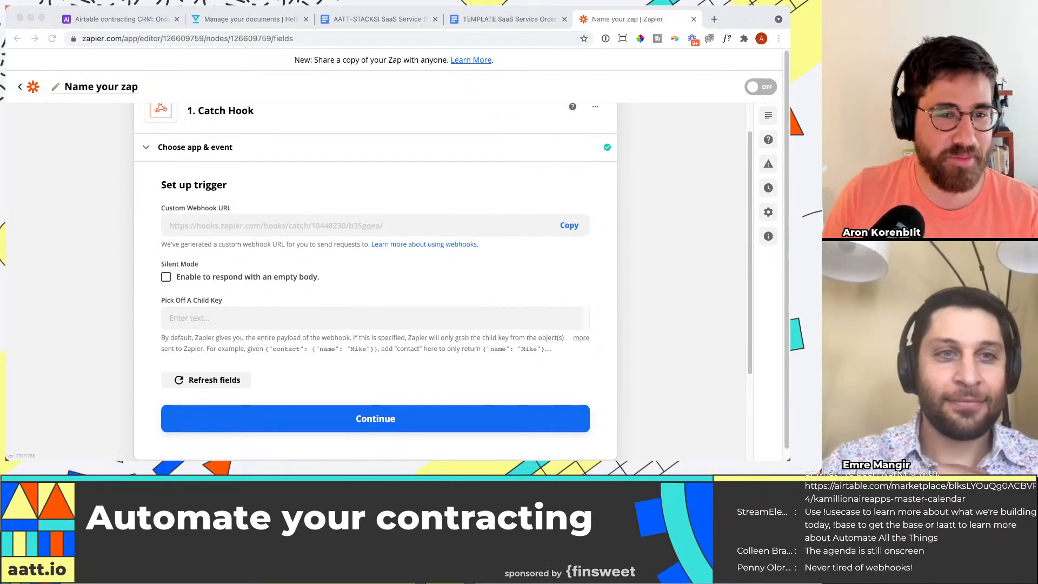
click(568, 225)
click(569, 225)
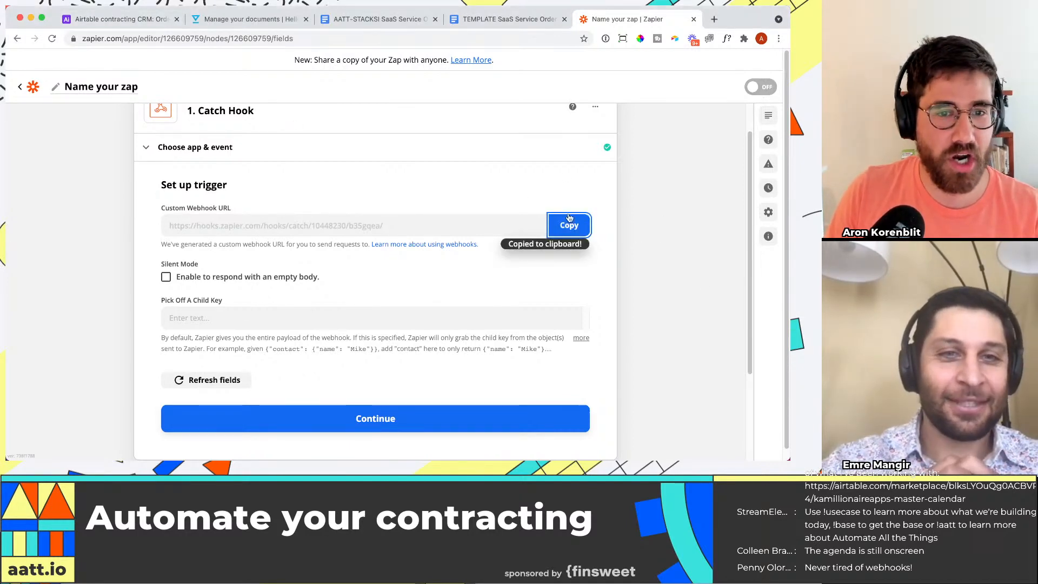
Step: Switch to the Airtable Orders table and start a new field named "Send contract" with the Button type
key(super+1)
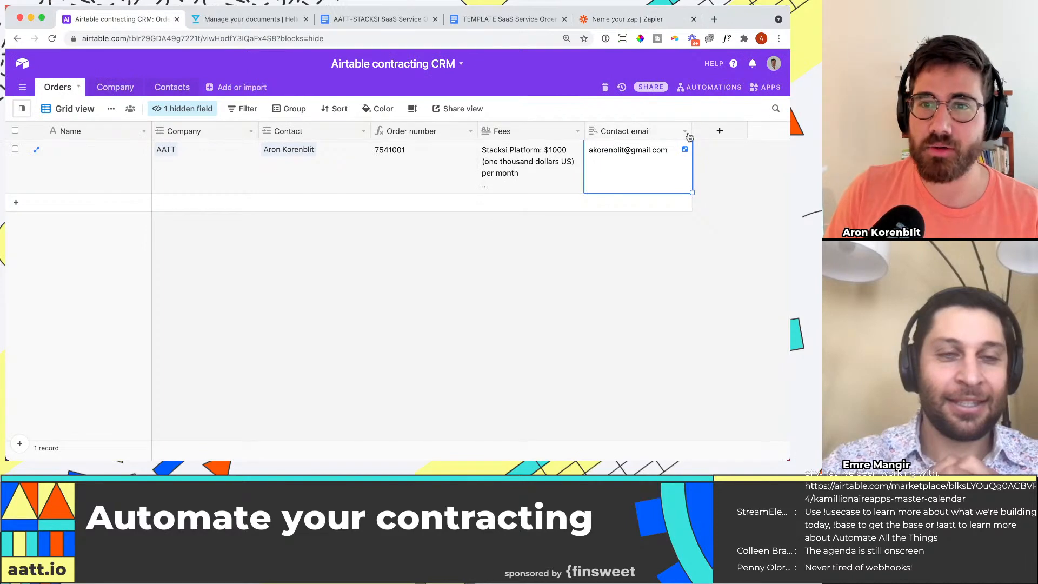
click(720, 130)
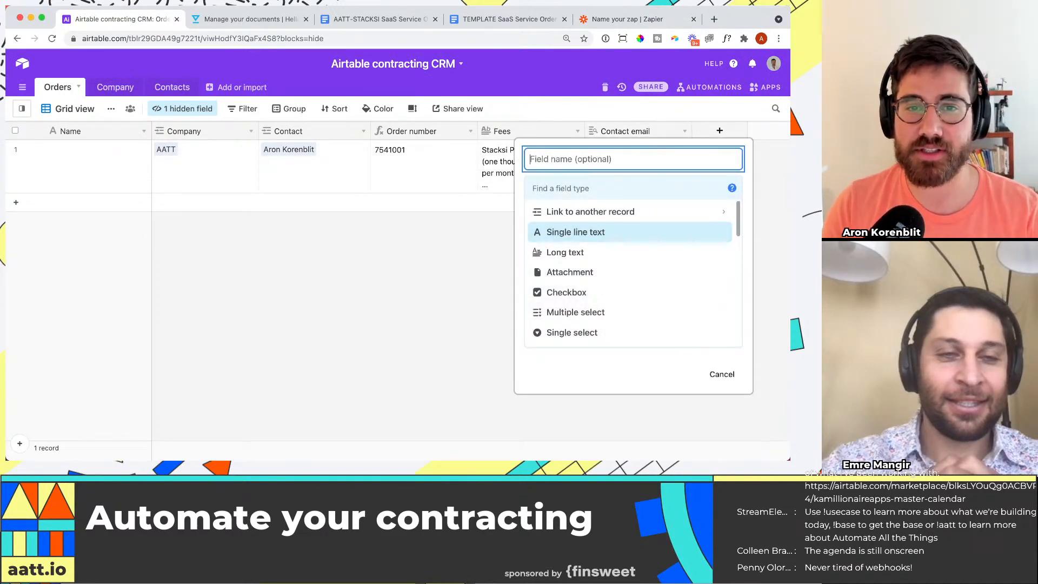
text(Send contract)
key(Tab)
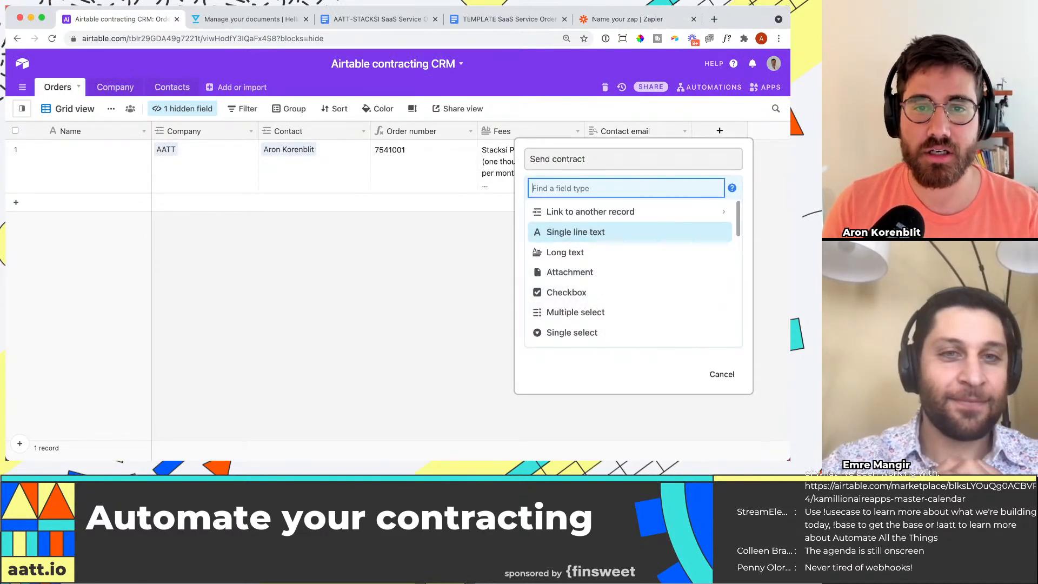
text(butt)
key(Return)
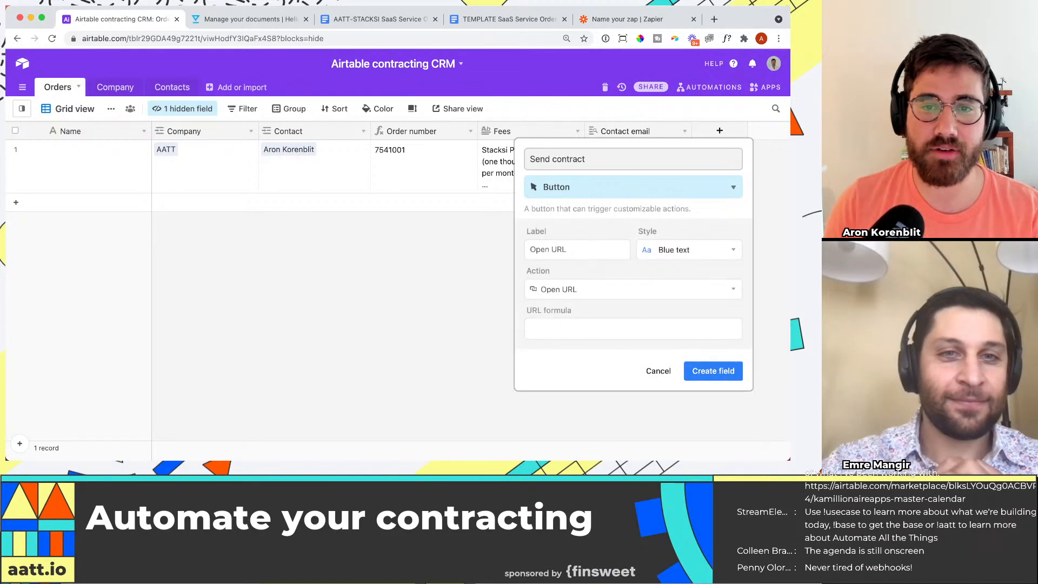
Step: Label the button "Send contract" and paste the copied webhook URL as its URL formula, keeping the Open URL action
click(586, 252)
text(Send contrac)
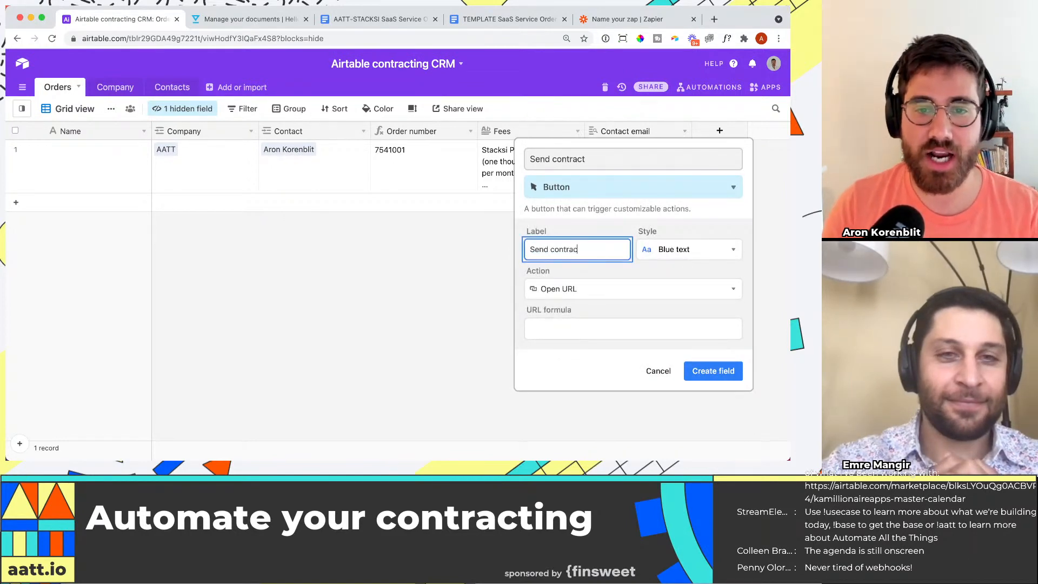
text(t)
key(Tab)
key(Tab)
key(Tab)
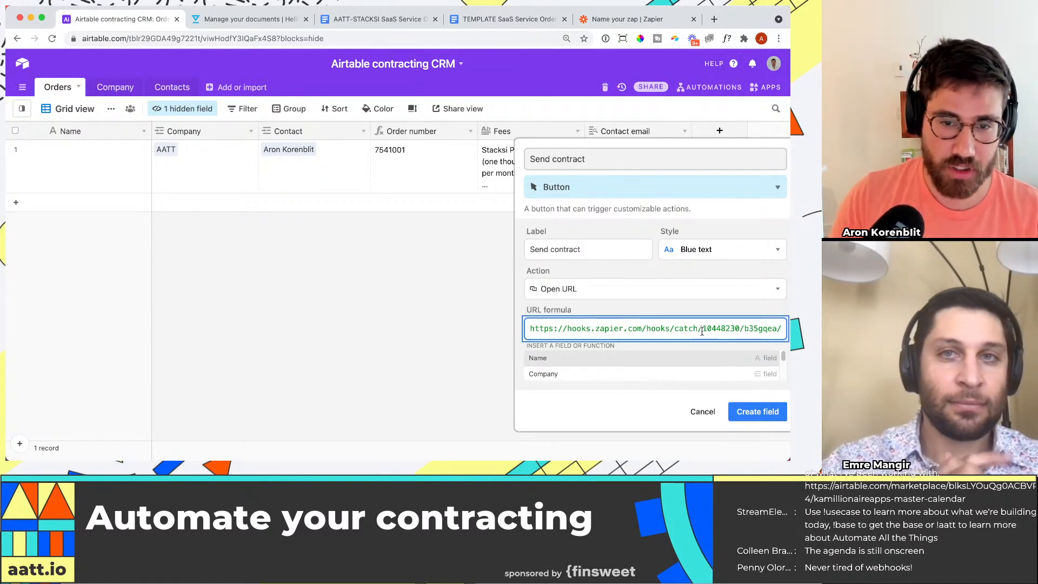
Step: Quote the webhook URL, extend the formula with ?recordID="&RECORD_ID(), and create the button field
text(")
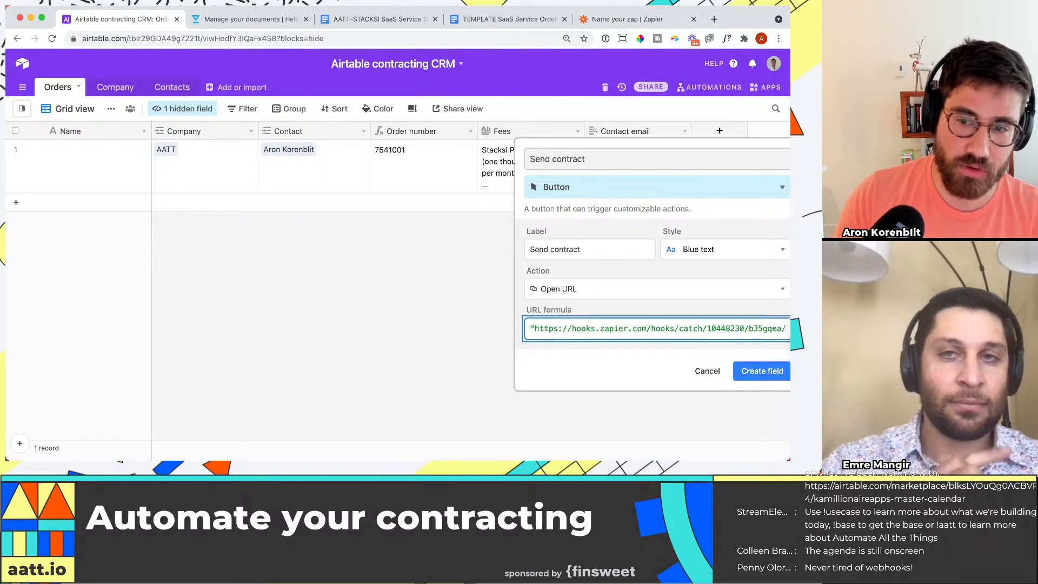
key(super+Right)
text(?re)
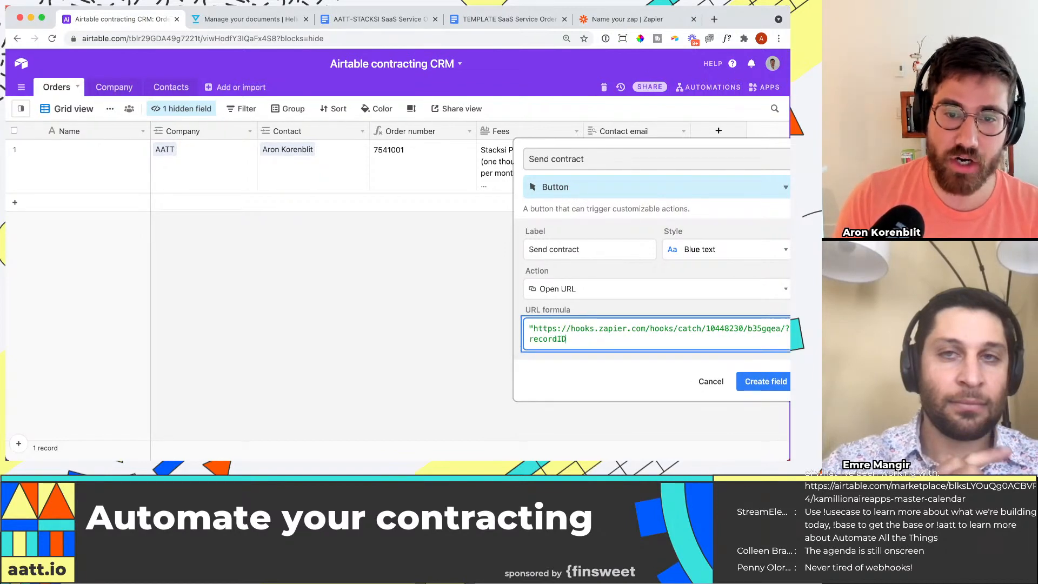
text(cordID=")
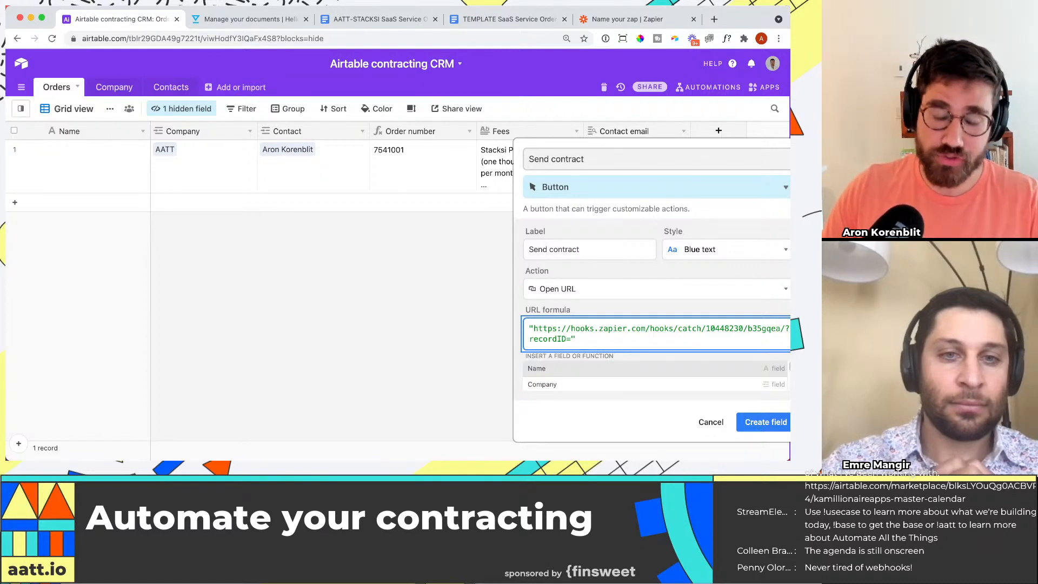
text(&RECORD_ID()
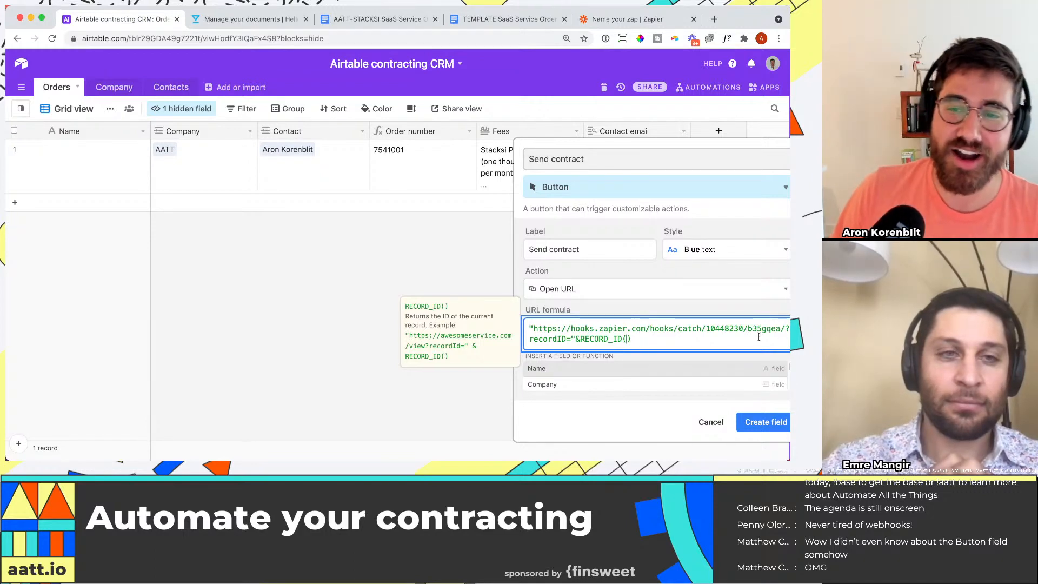
click(638, 340)
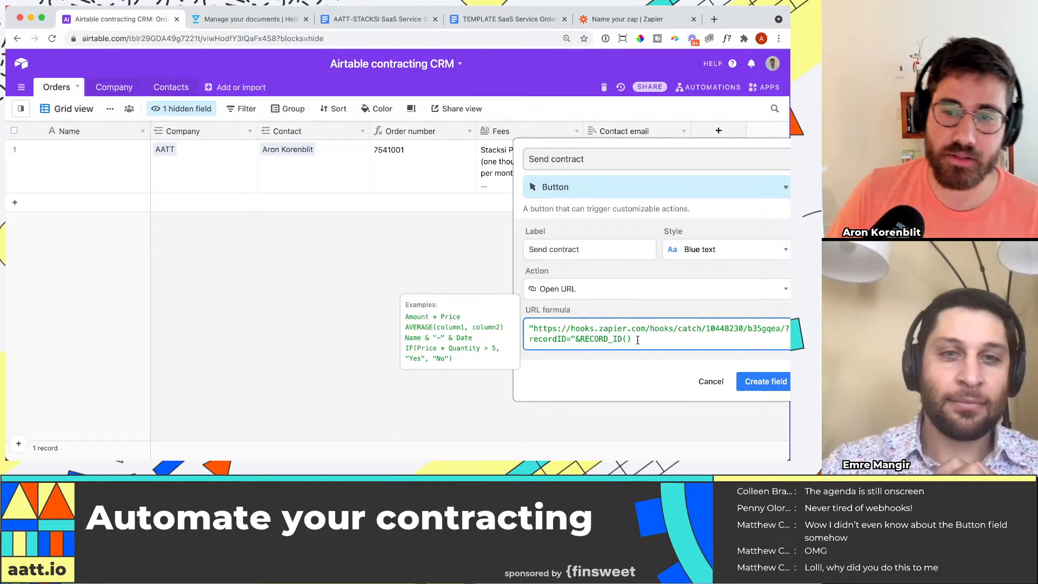
click(764, 381)
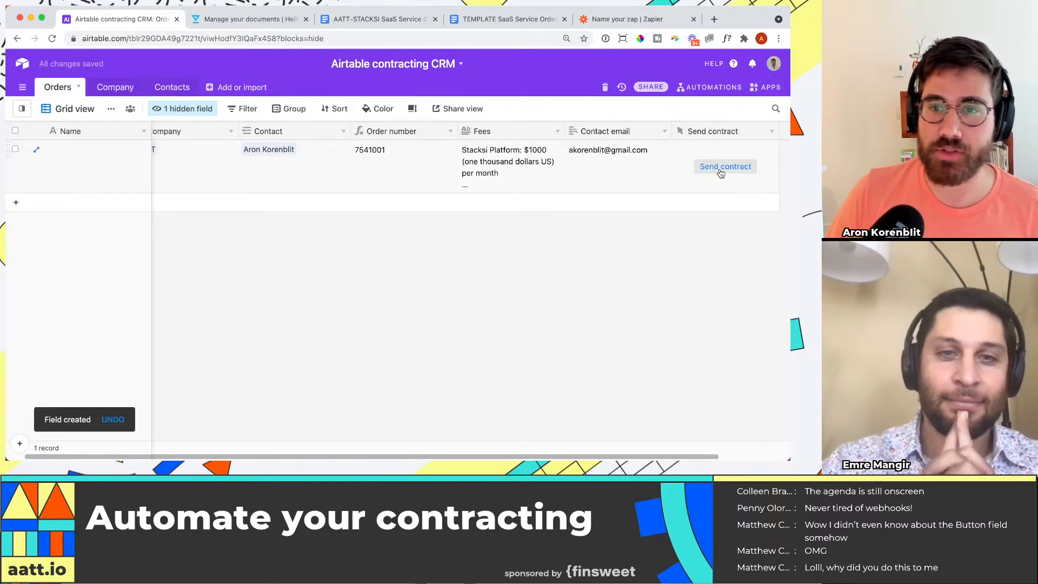
Step: Run Send contract on the AATT order, test the Catch Hook trigger in Zapier, and check the received recordID
click(721, 171)
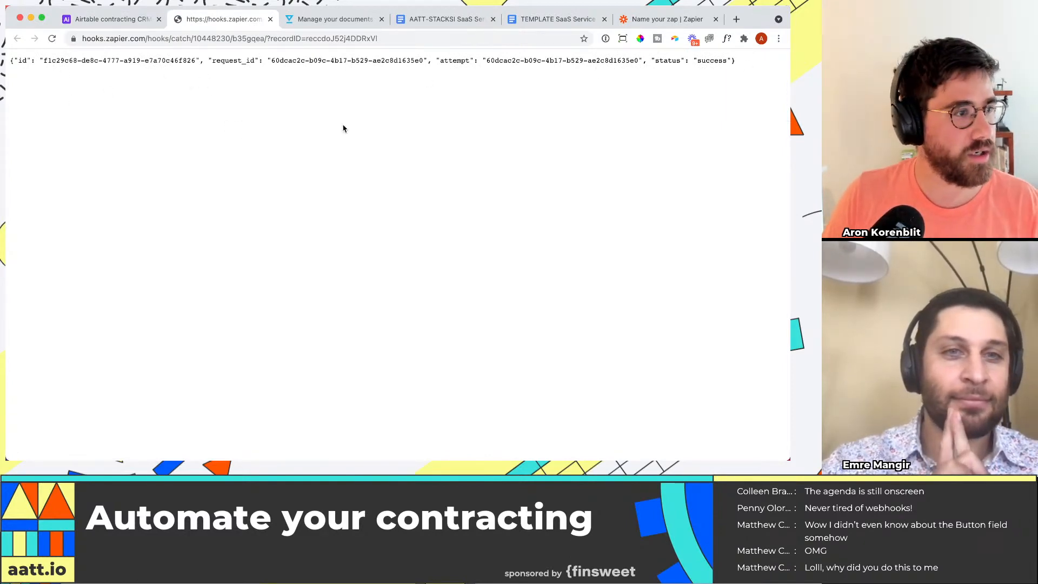
click(655, 20)
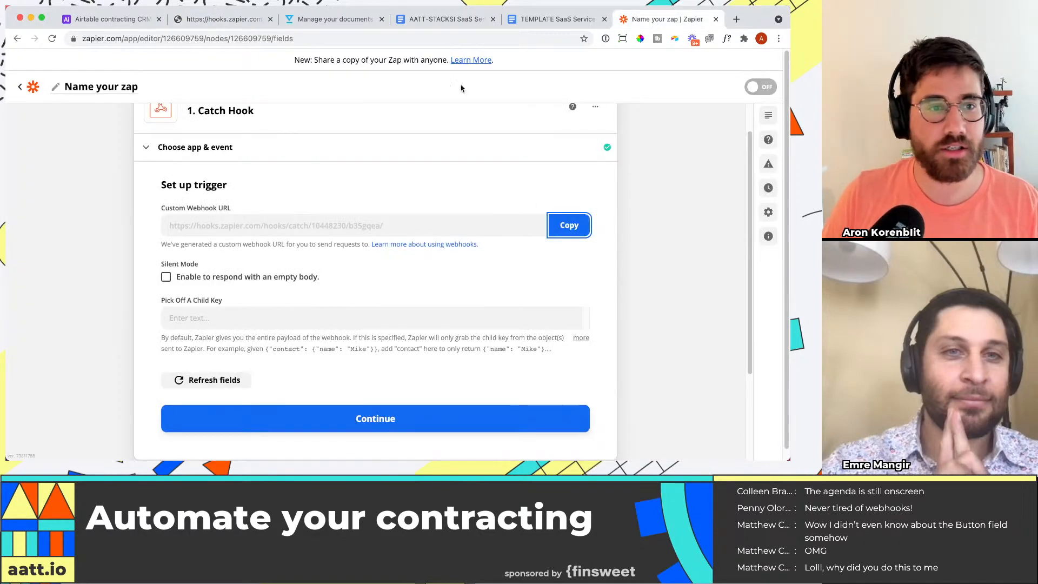
scroll(270, 319, down, 3)
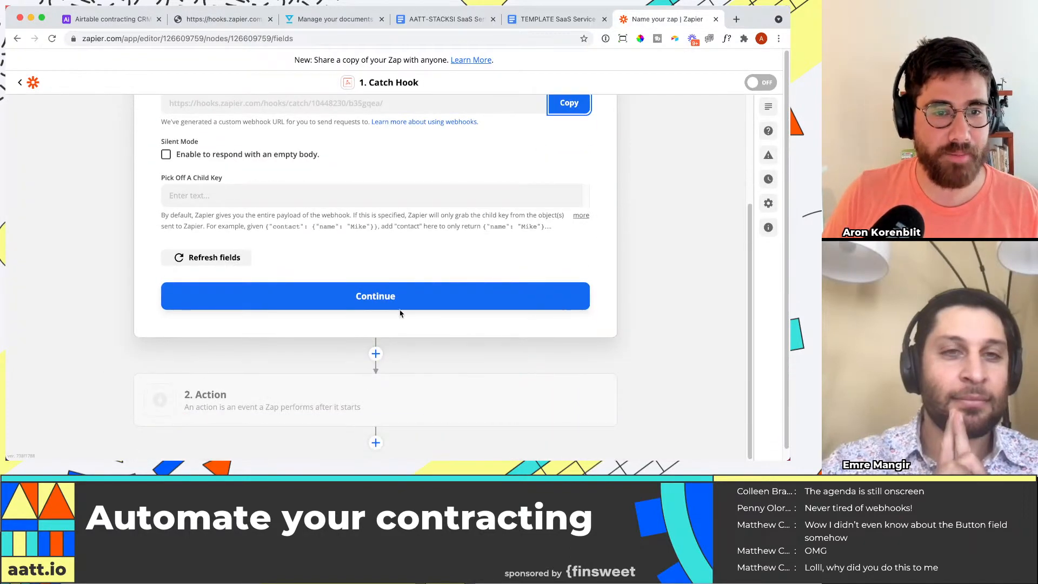
click(399, 307)
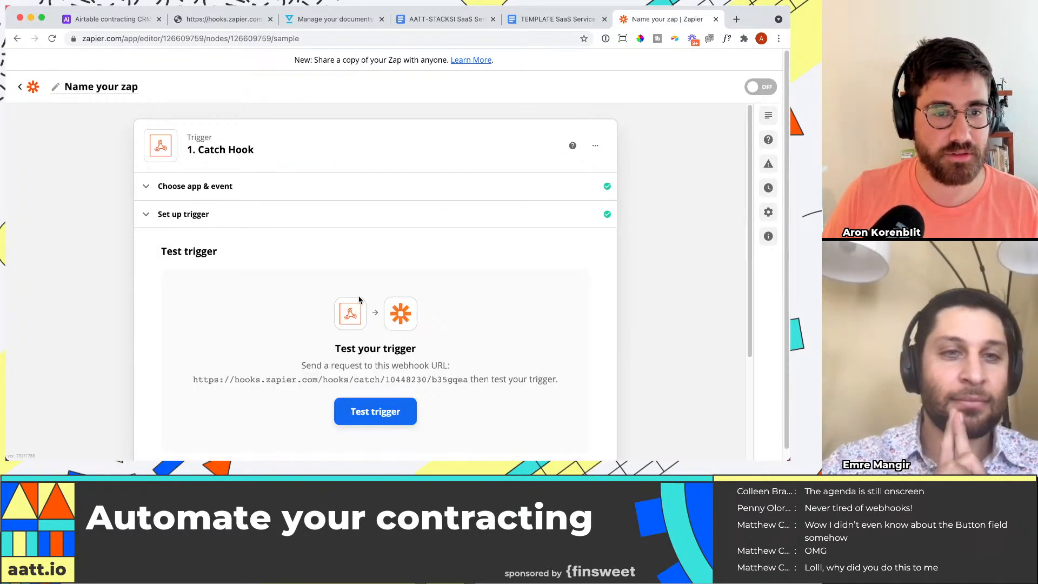
click(398, 399)
scroll(260, 367, down, 1)
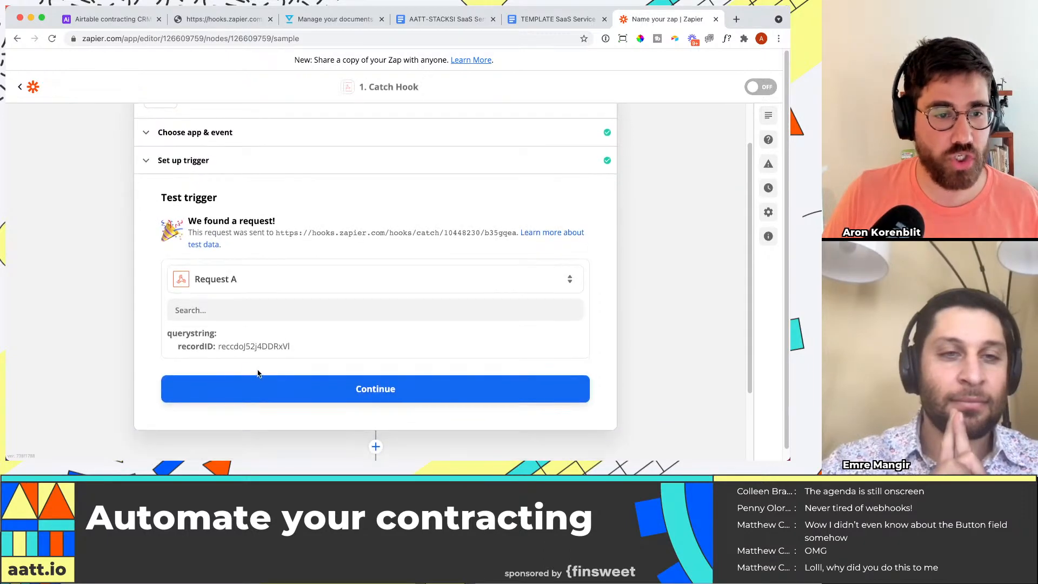
drag(220, 346, 312, 349)
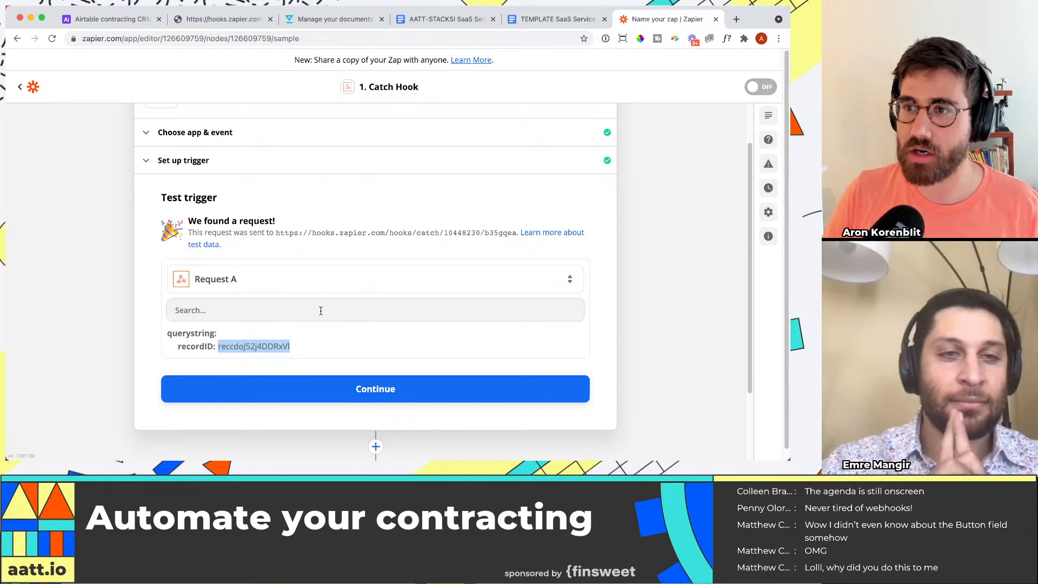
scroll(320, 326, down, 3)
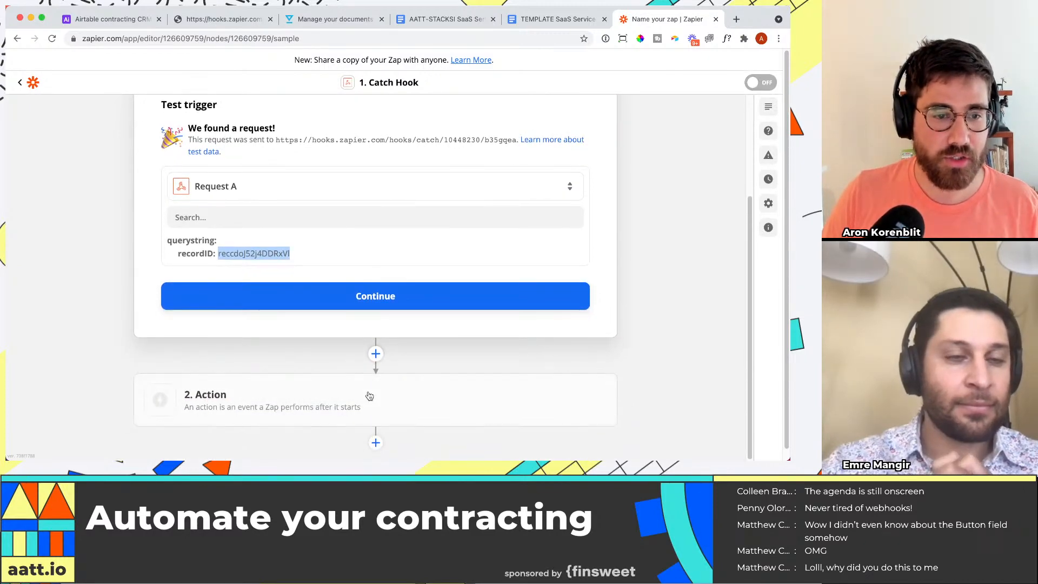
Step: Add Airtable as the app for the zap's second step, the action after Catch Hook
click(370, 397)
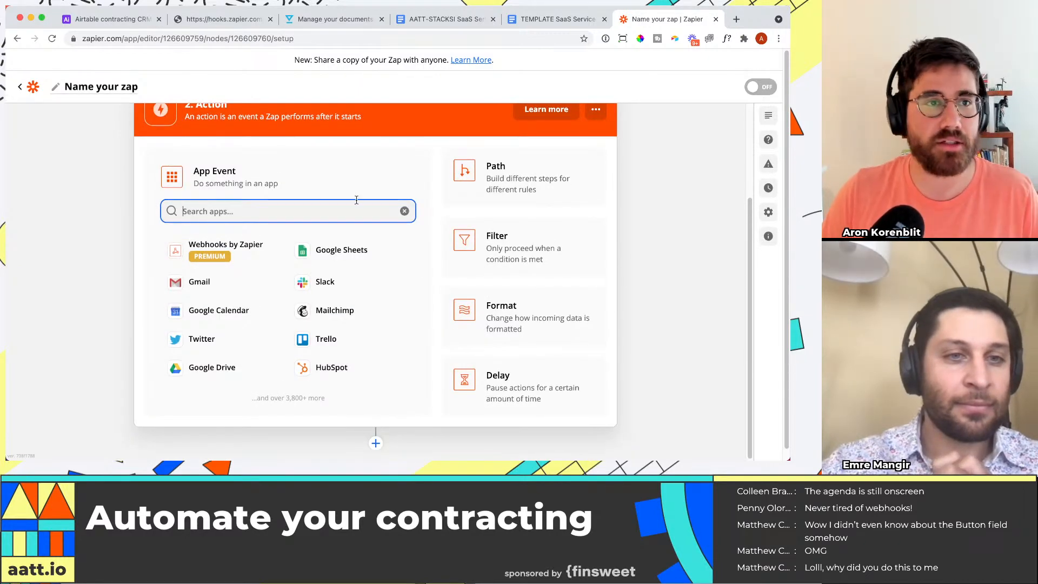
click(109, 19)
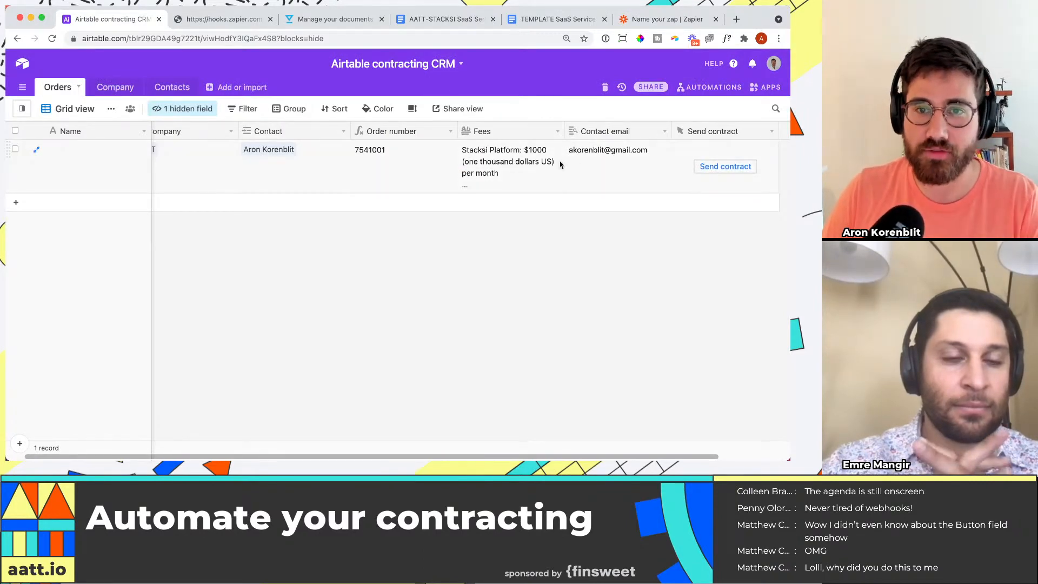
click(644, 19)
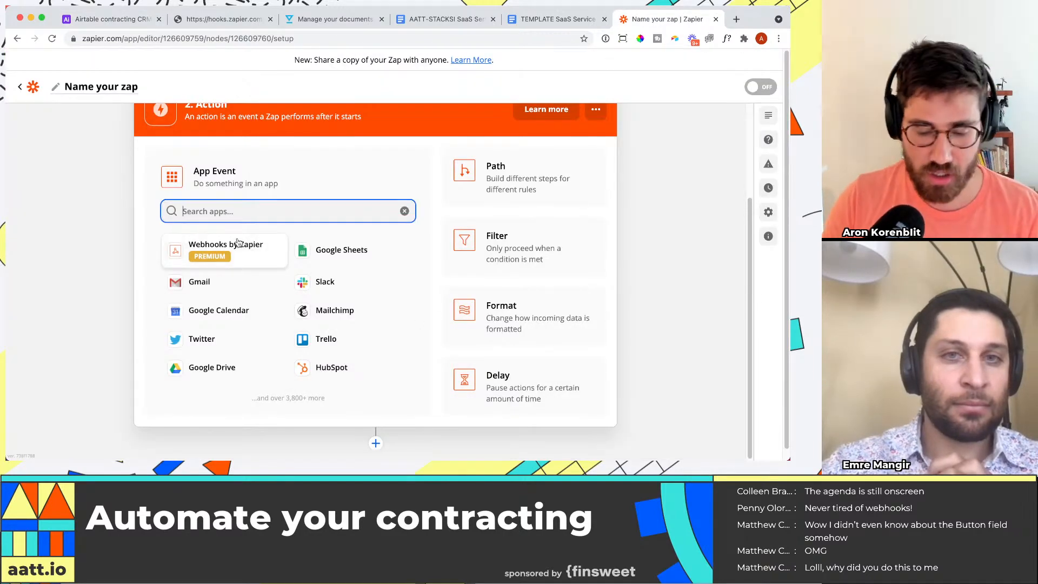
text(find)
key(BackSpace)
key(BackSpace)
key(BackSpace)
key(BackSpace)
text(airt)
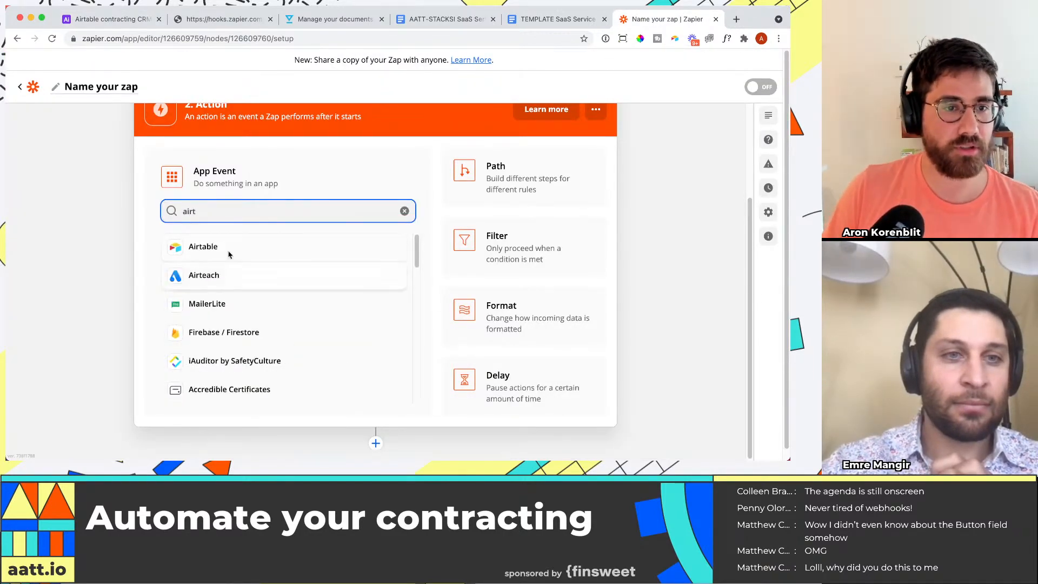
click(219, 246)
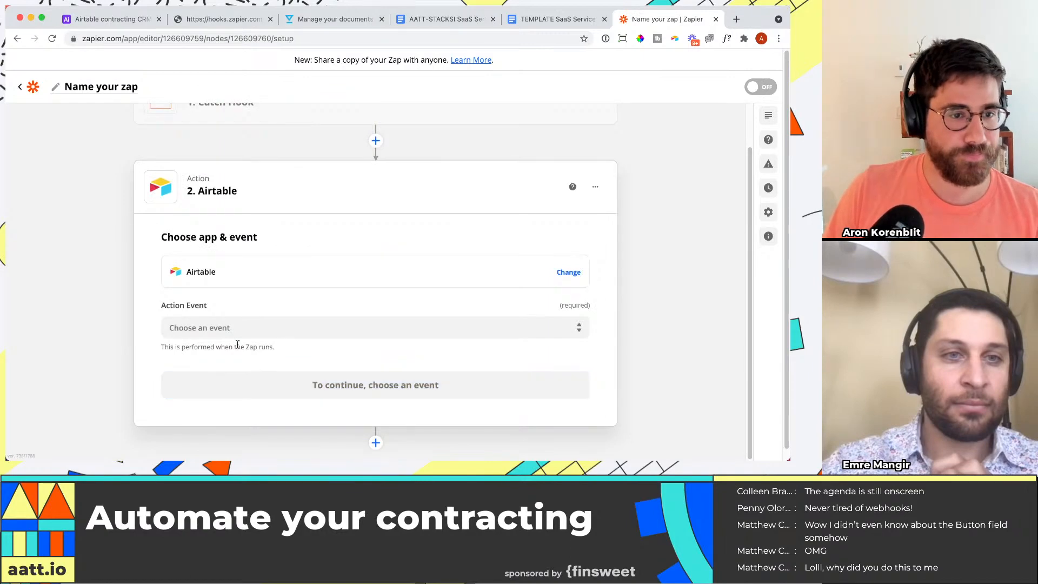
Step: Set the Airtable action event to Find Record and continue to the account selection
click(240, 330)
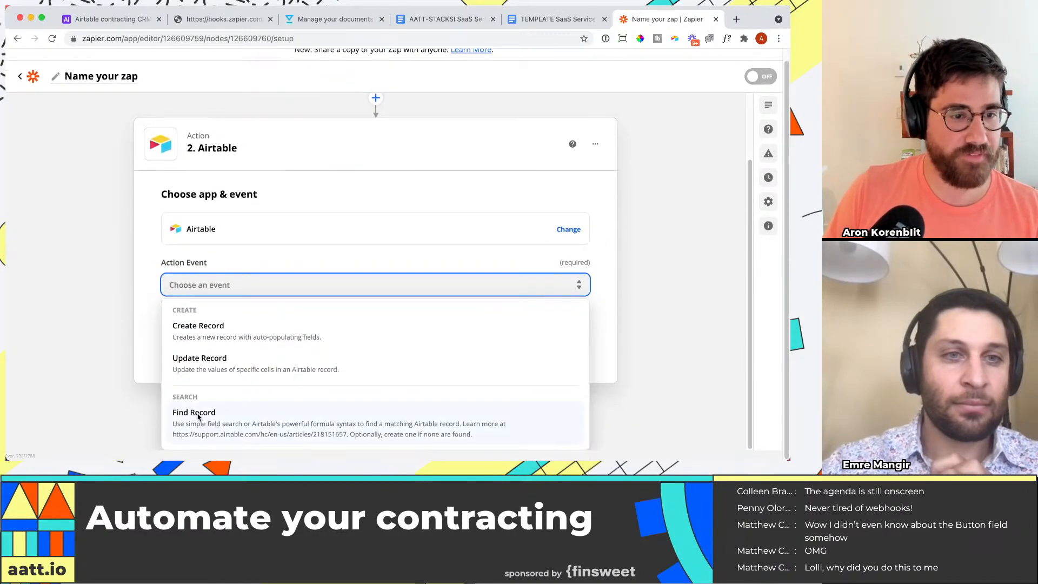
click(197, 419)
click(404, 381)
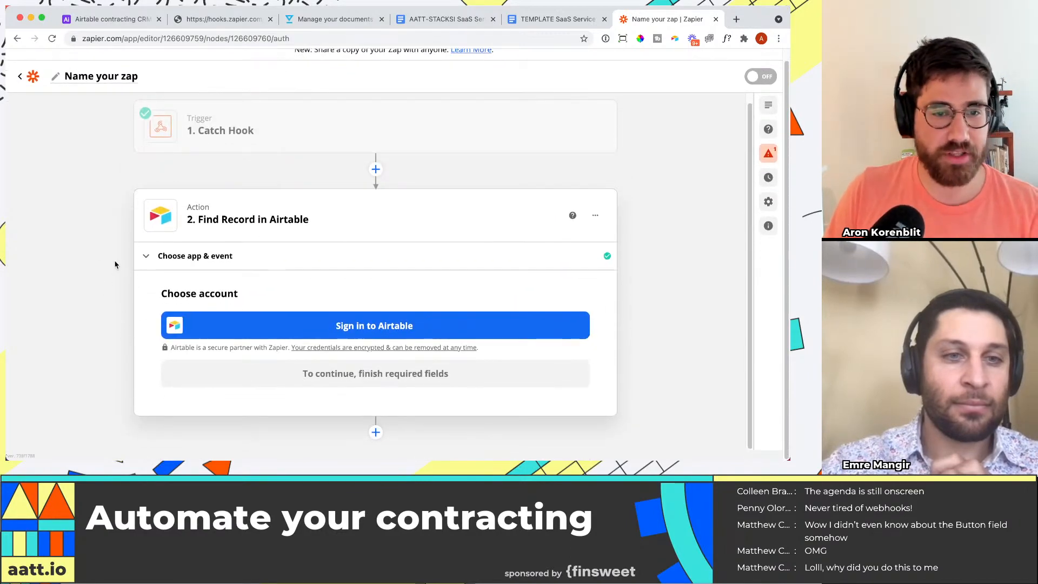
Step: Connect the Airtable account to Zapier by pasting the stored personal Airtable API key, and continue to the action setup
click(359, 327)
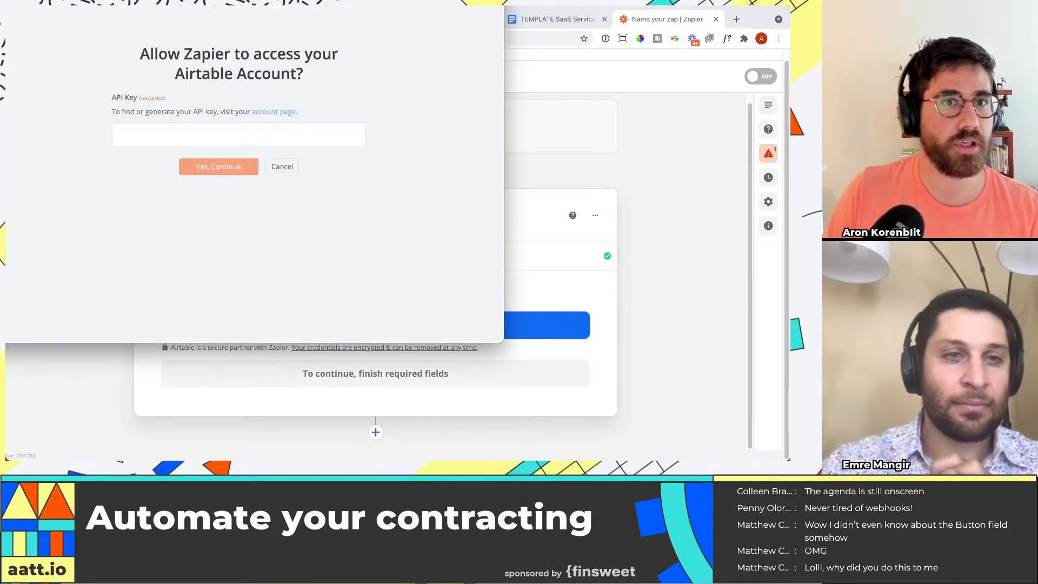
drag(244, 8, 1, 141)
key(alt+space)
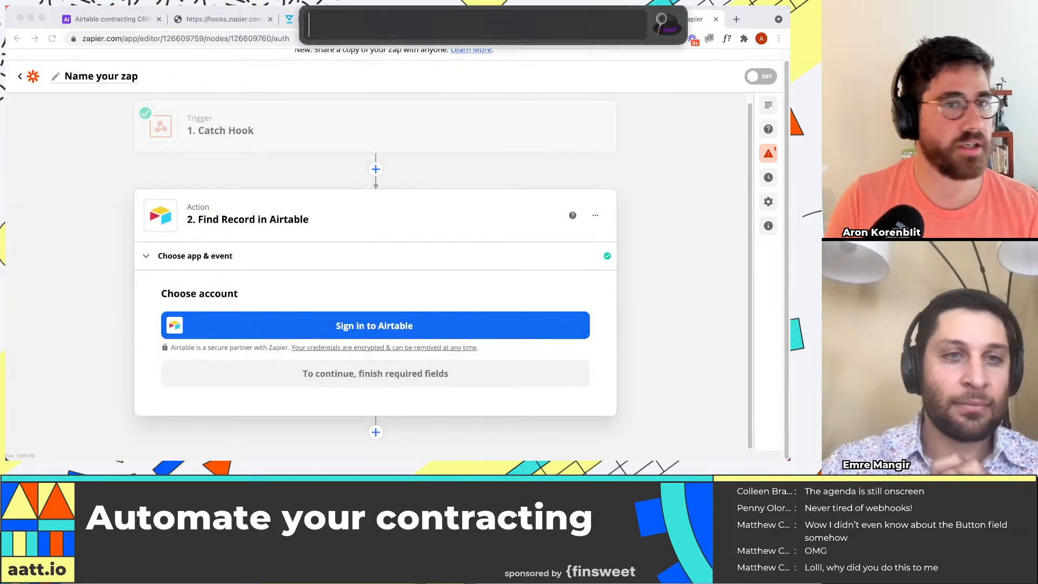
text(apikeys)
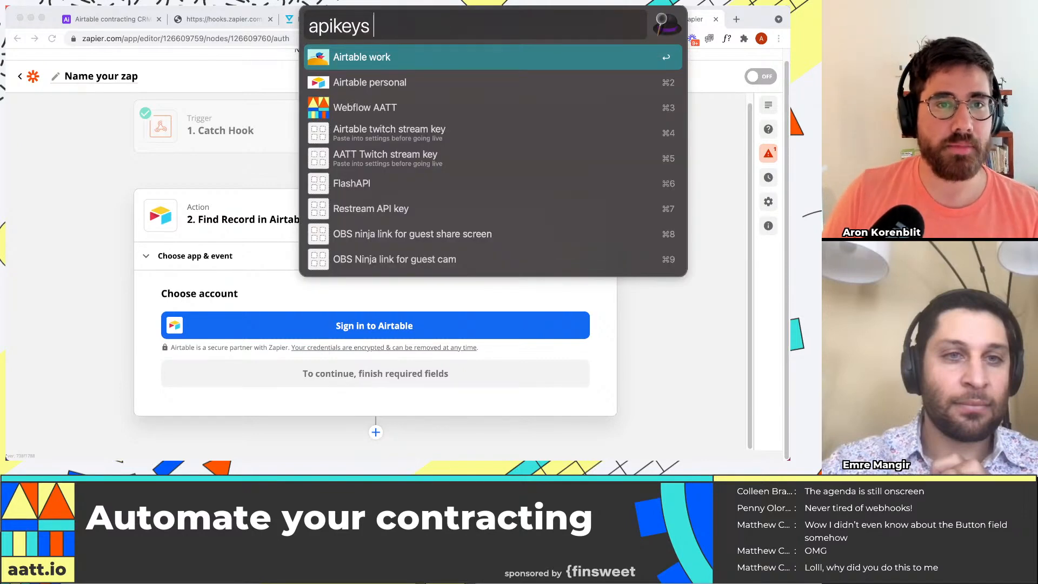
key(Down)
key(Return)
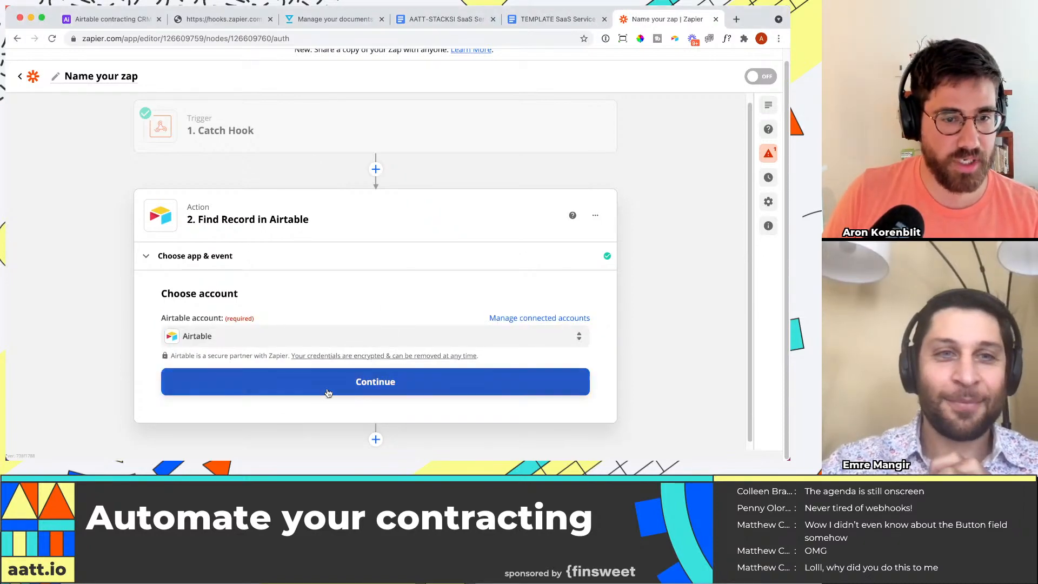
click(328, 393)
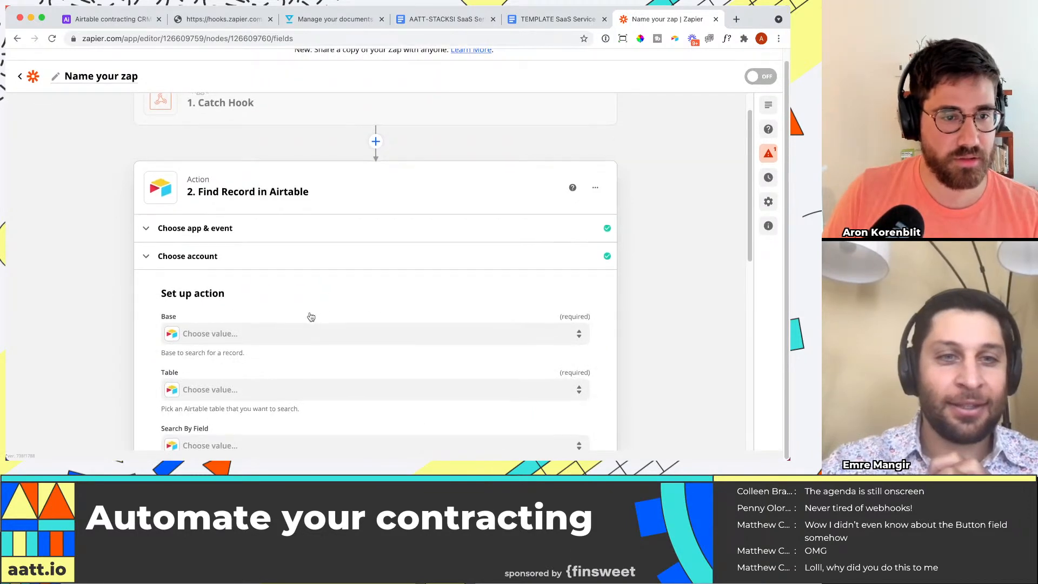
Step: Set the Find Record action's base to Airtable contracting CRM and its table to Orders
scroll(220, 197, down, 5)
scroll(221, 174, up, 2)
click(236, 155)
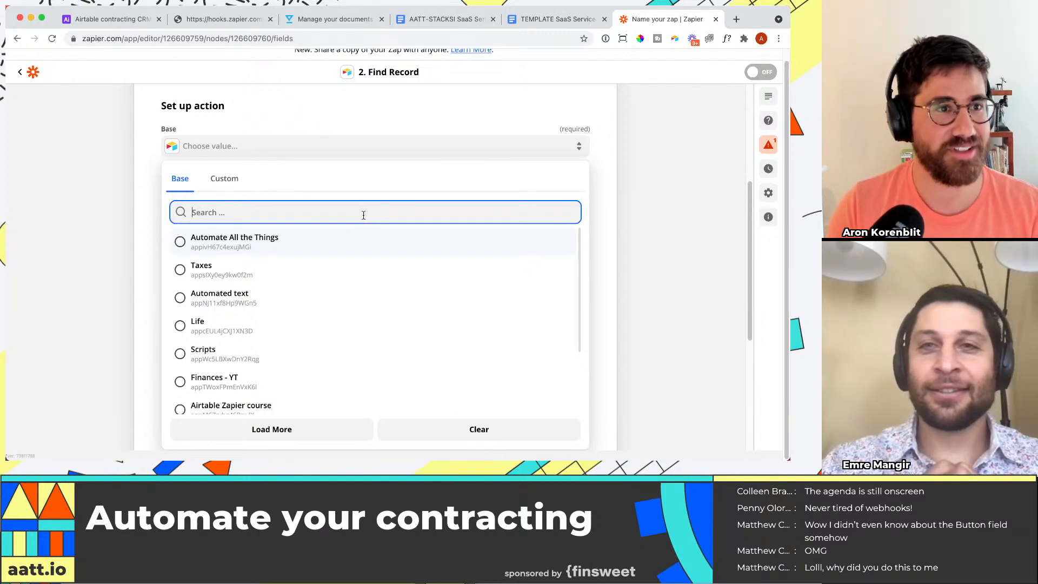
text(irtable contract)
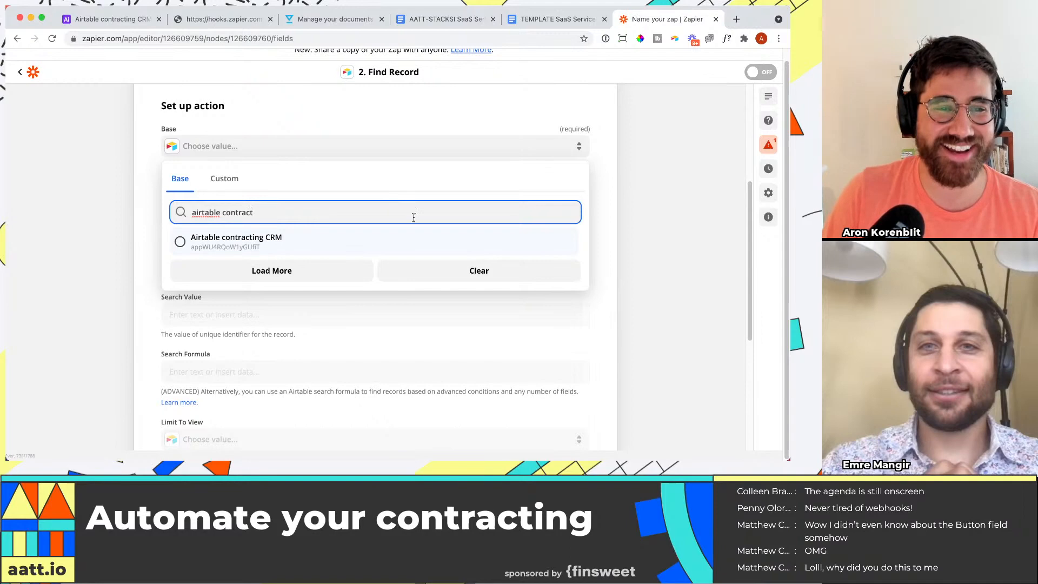
click(359, 241)
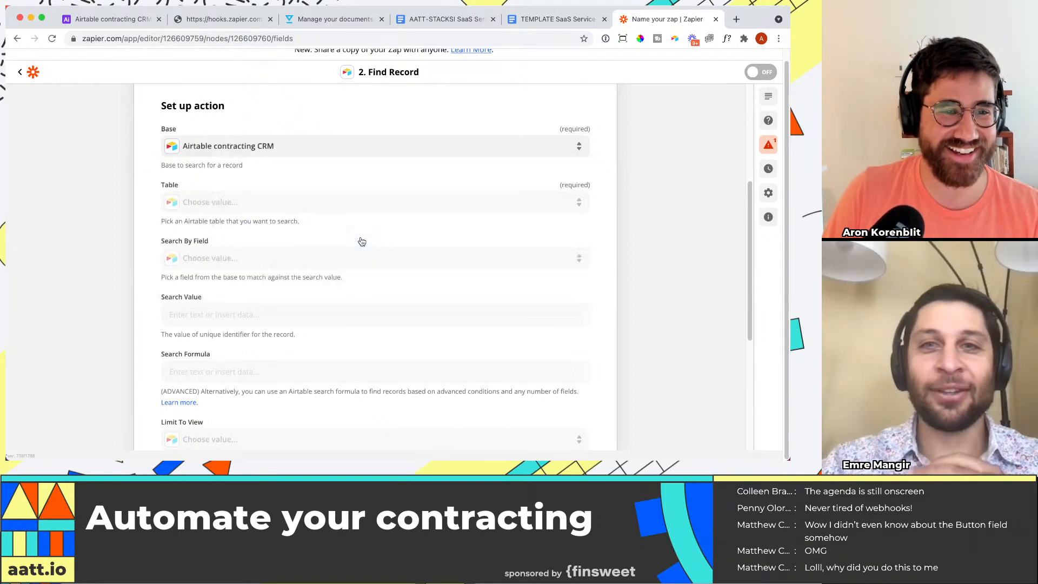
click(370, 201)
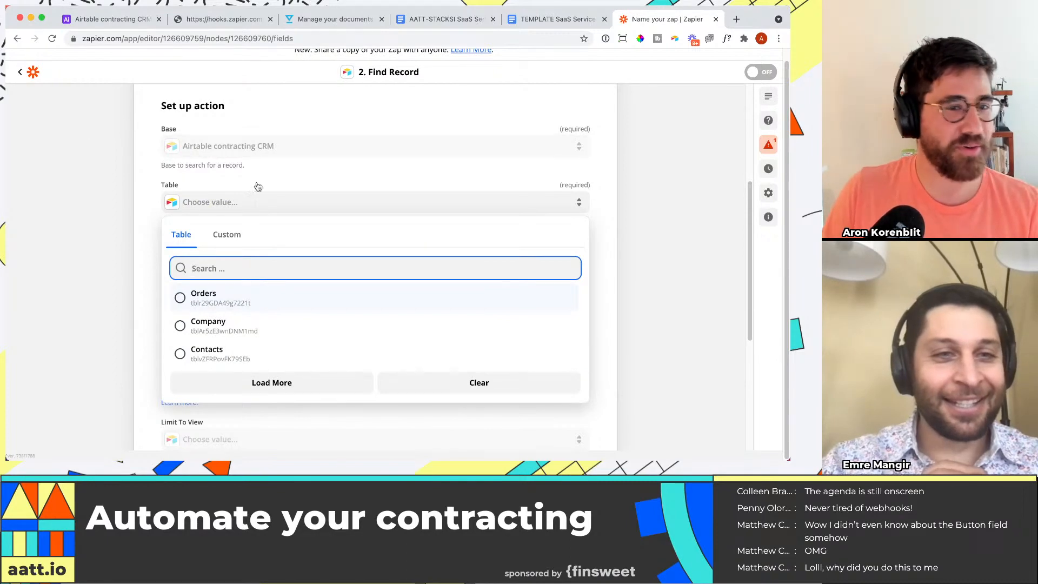
scroll(287, 167, up, 2)
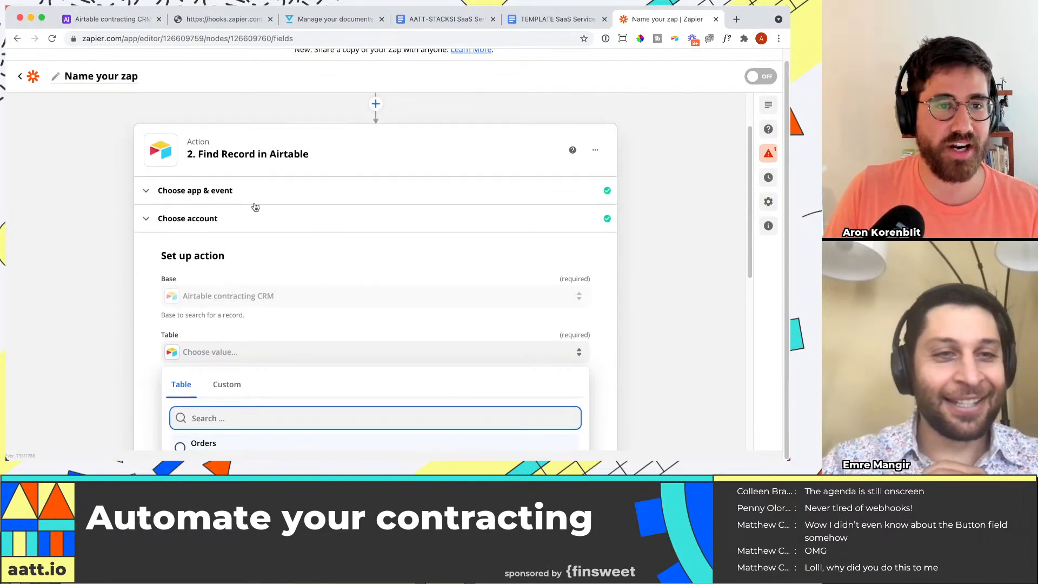
scroll(297, 274, down, 3)
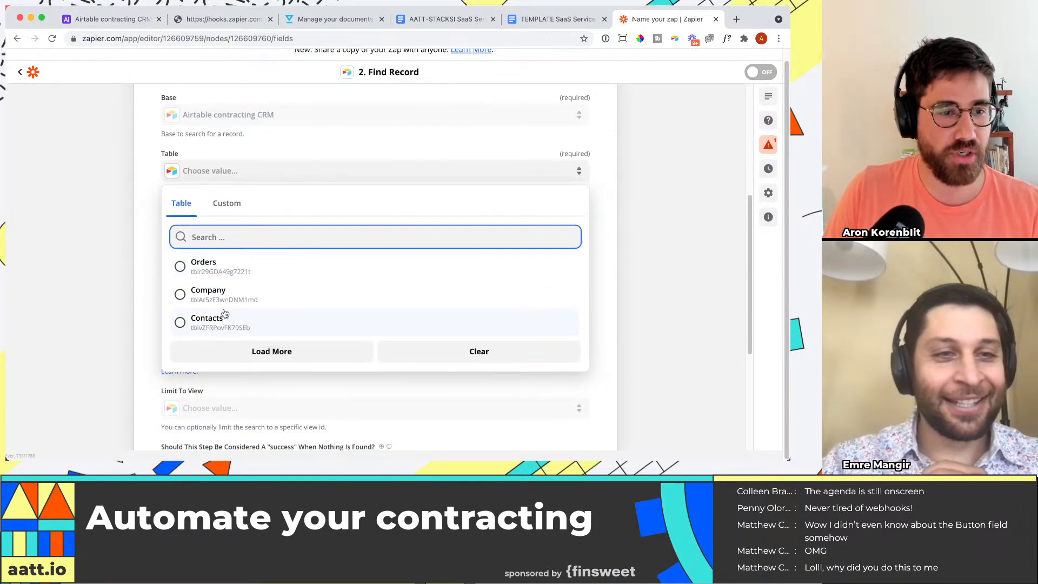
click(246, 265)
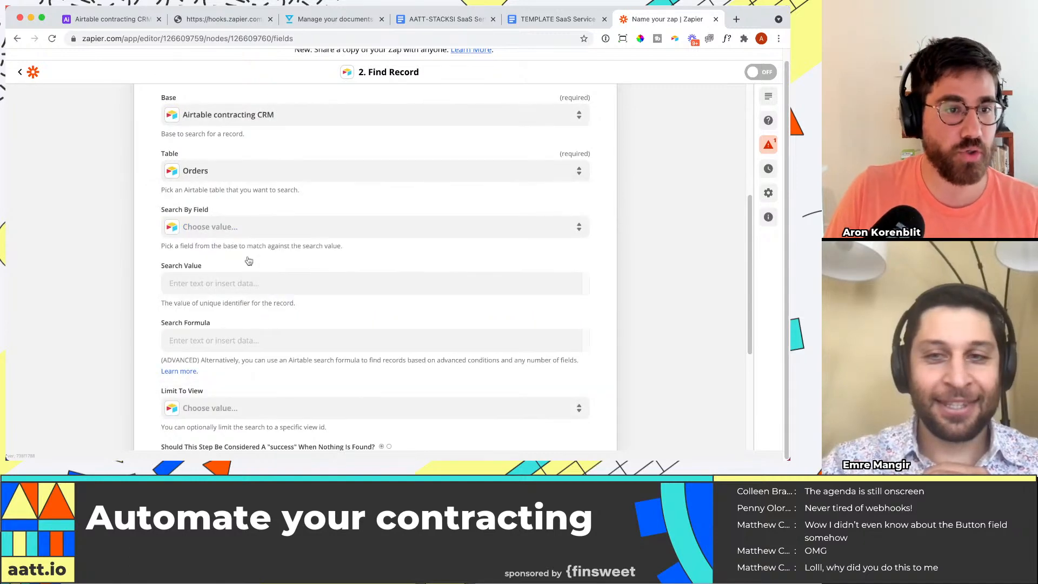
Step: Compare the Search By Field options with the fields of the Airtable Orders table, and examine the webhook data available for Search Value
click(111, 19)
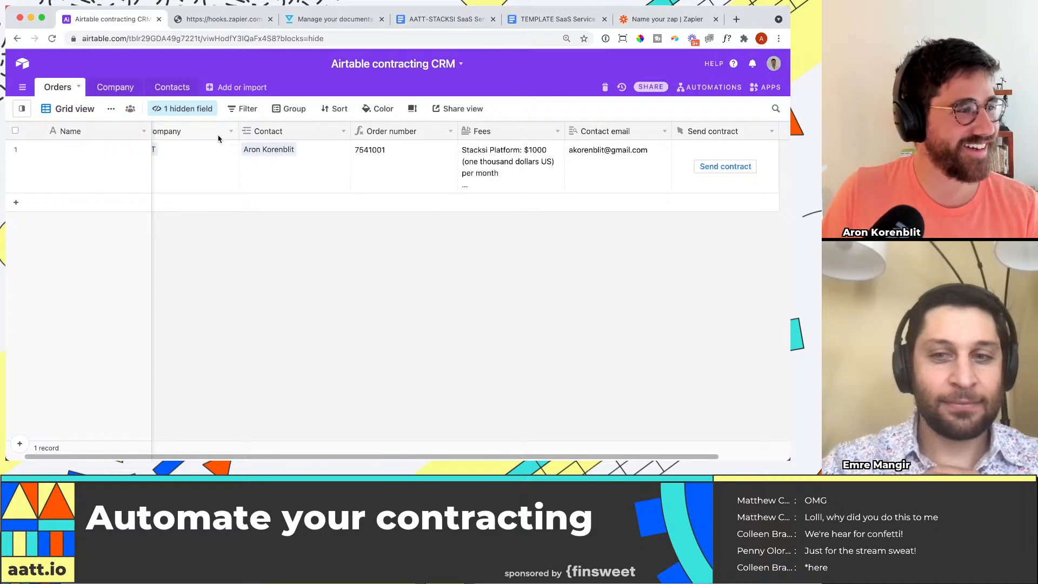
click(645, 24)
scroll(234, 212, down, 1)
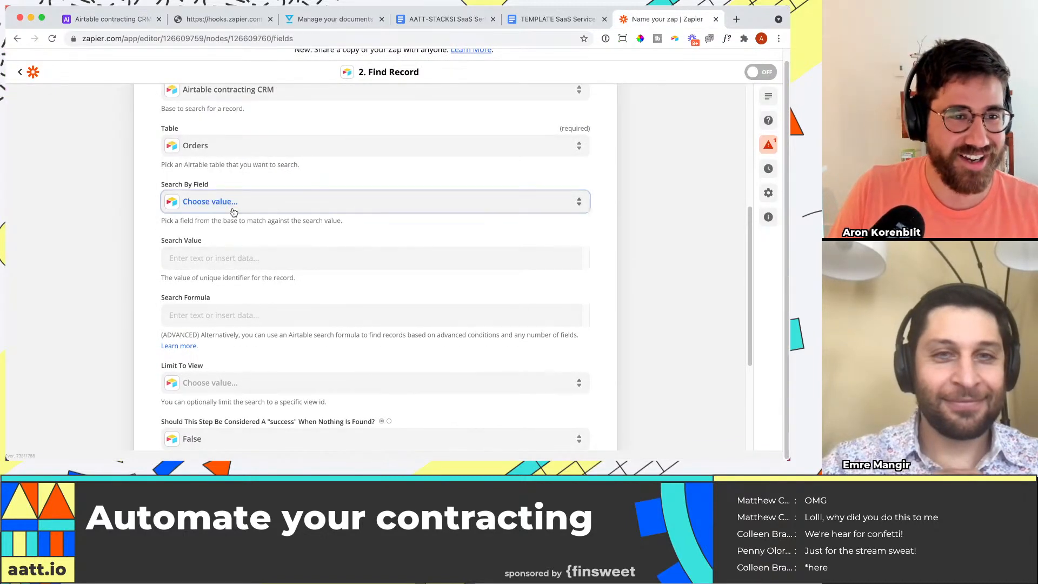
click(234, 204)
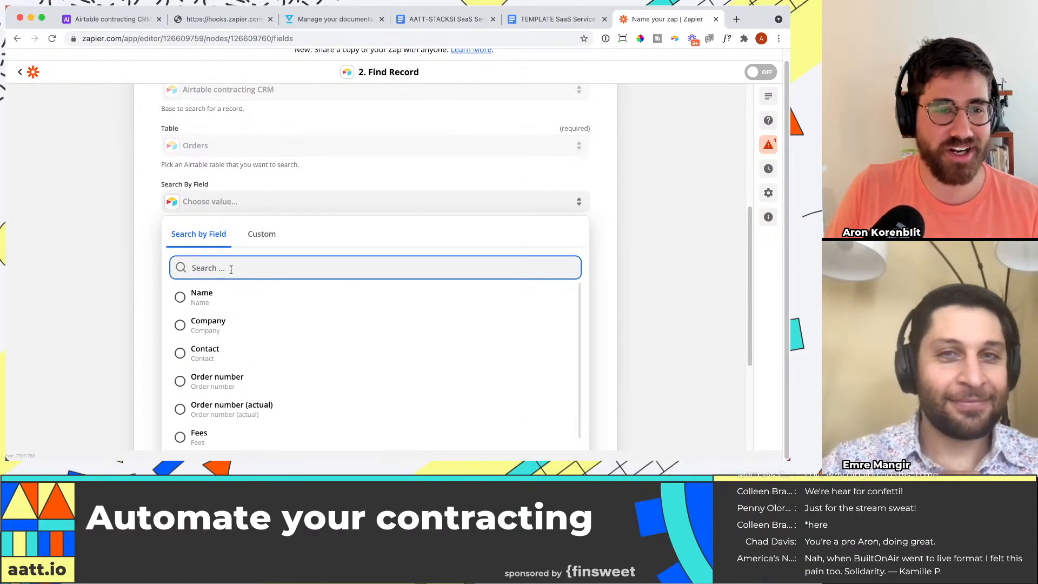
scroll(121, 282, down, 1)
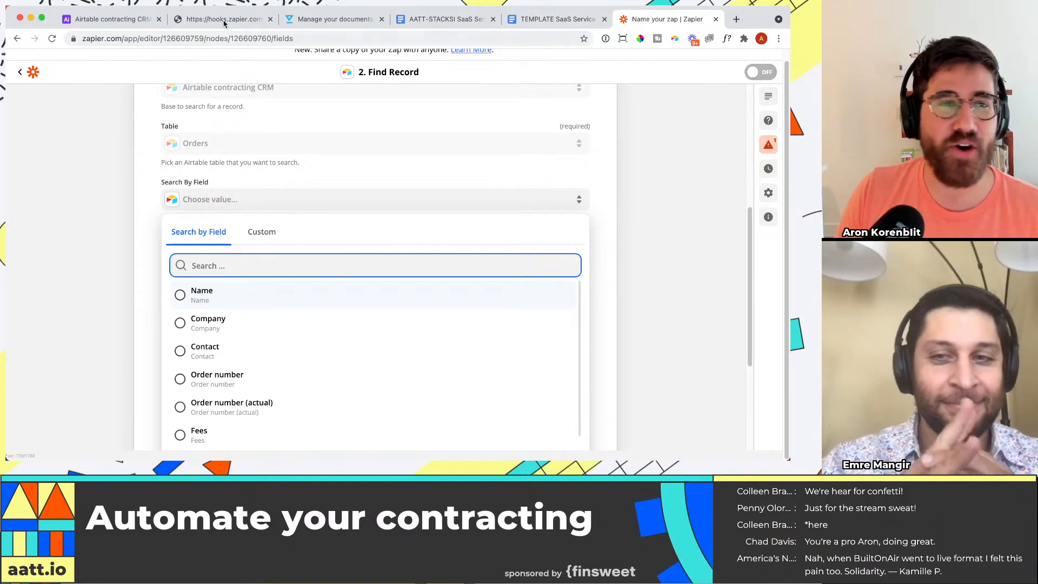
scroll(156, 91, up, 1)
click(109, 19)
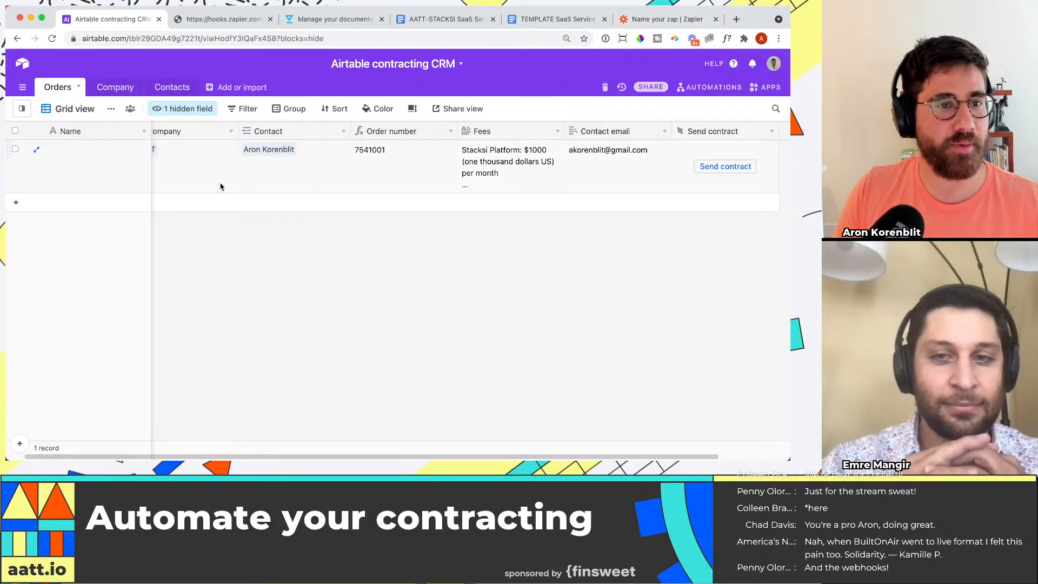
click(699, 19)
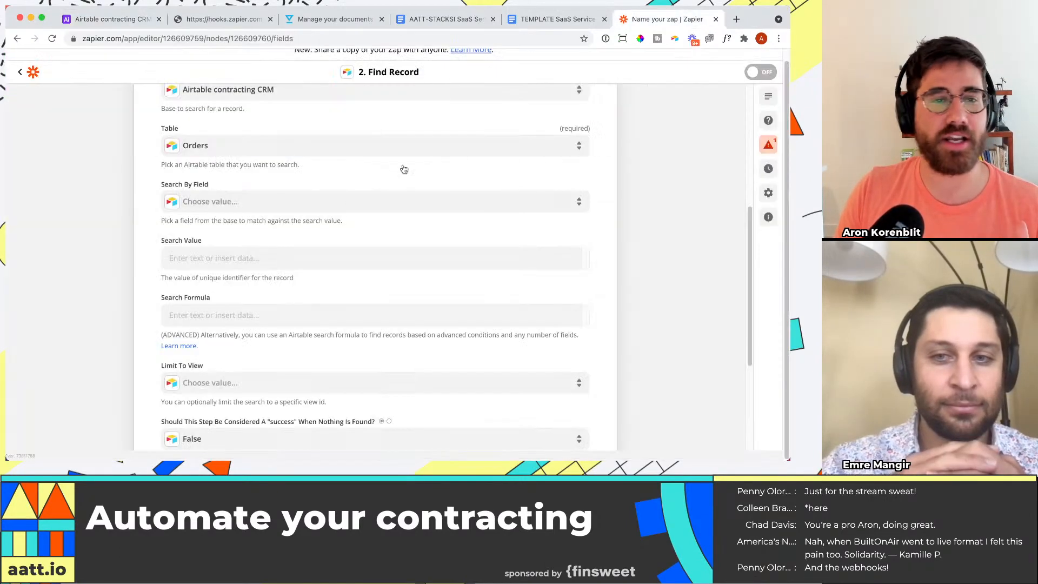
click(233, 259)
scroll(163, 307, down, 1)
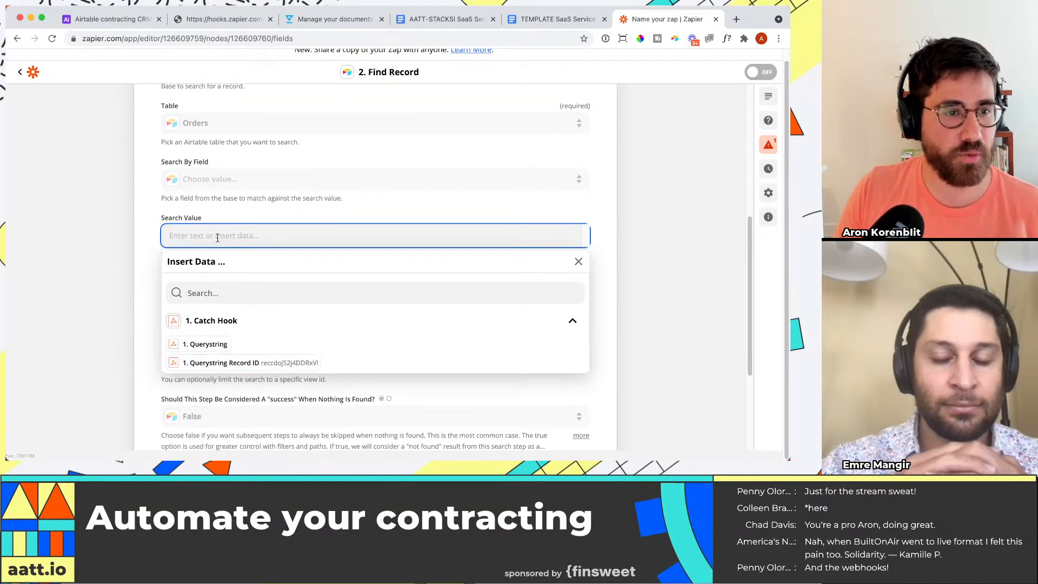
Step: Switch to the Airtable Orders table and start a new field named "RecordID" with the Formula type
click(88, 19)
scroll(757, 167, right, 2)
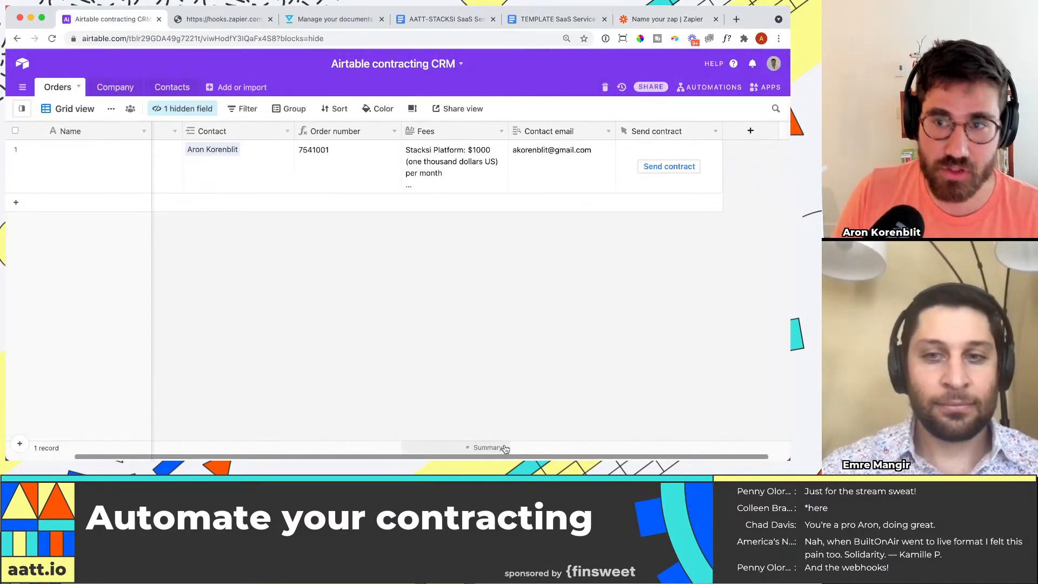
click(745, 134)
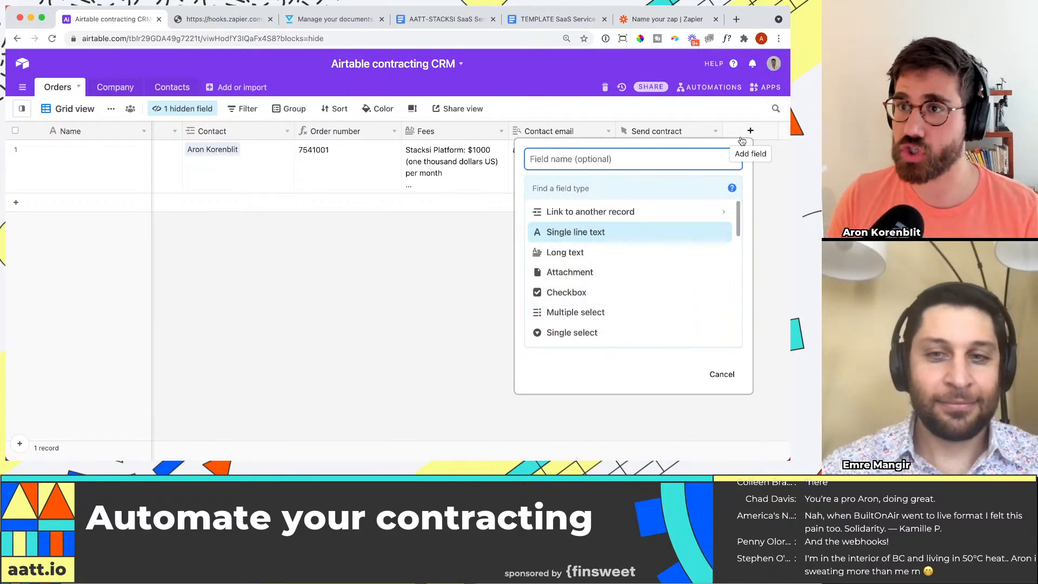
text(RecordID)
key(Tab)
text(f)
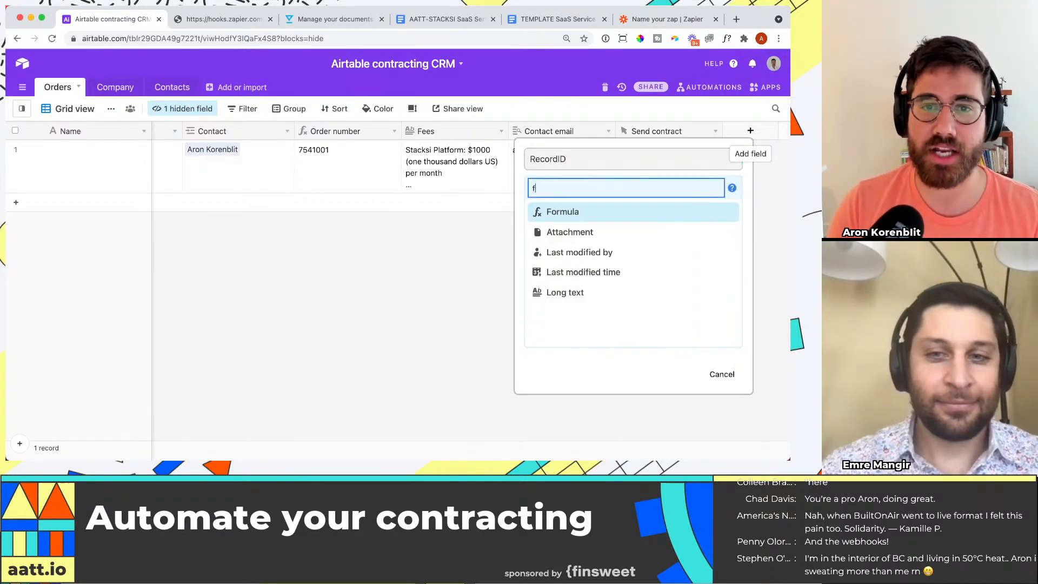
key(Return)
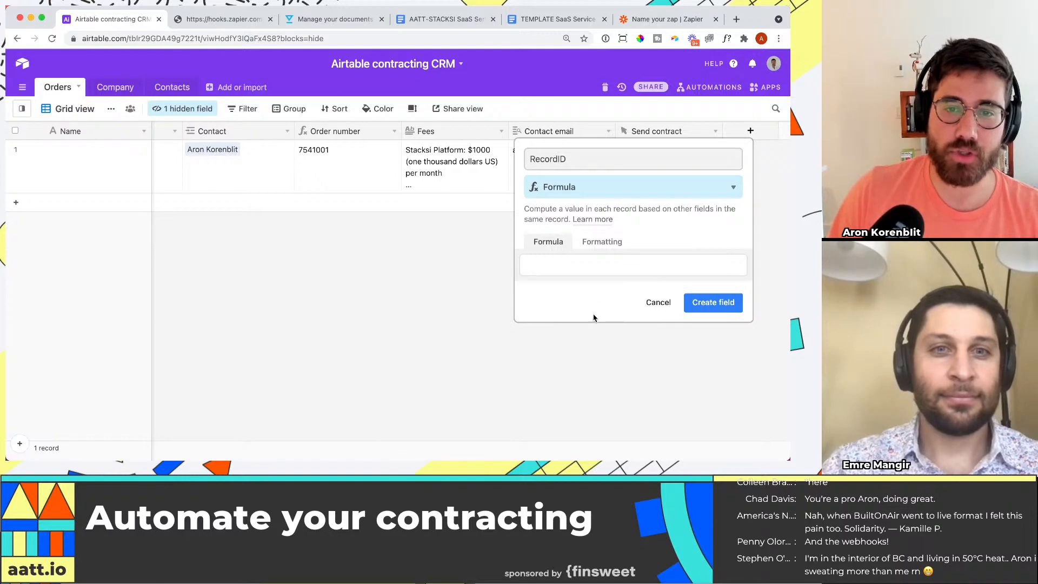
Step: Enter RECORD_ID() as the RecordID field's formula and create the field
click(591, 265)
text(rec)
key(Return)
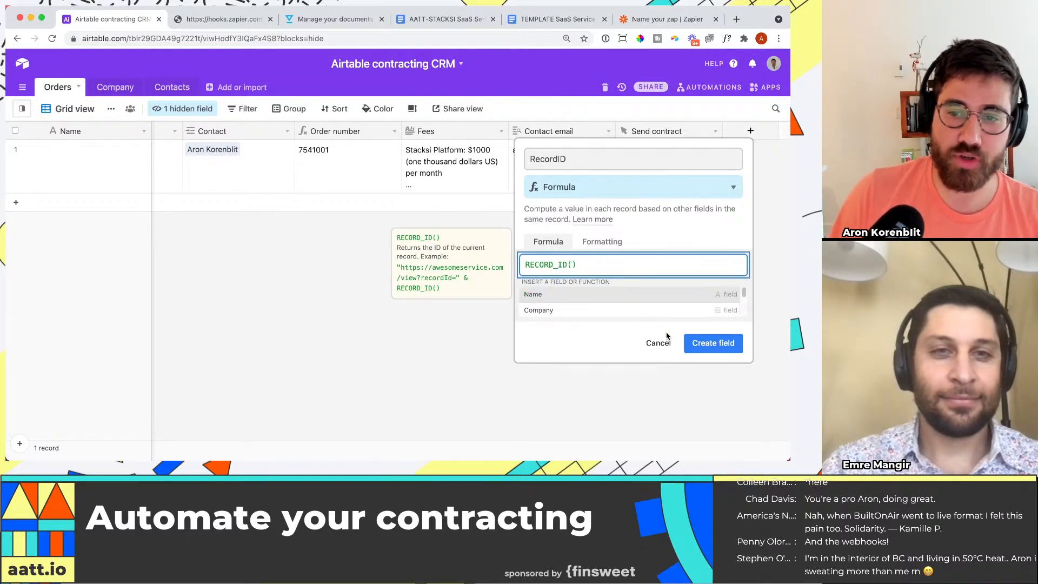
click(703, 343)
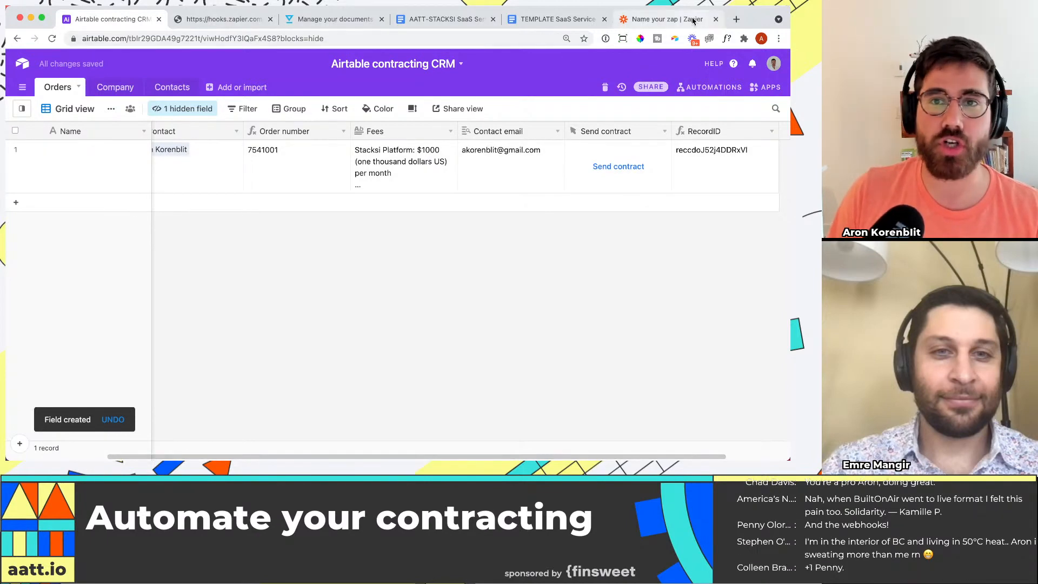
Step: Switch to the zap in Zapier, go back through the Find Record action's setup and search its Search By Field options for "record"
click(667, 18)
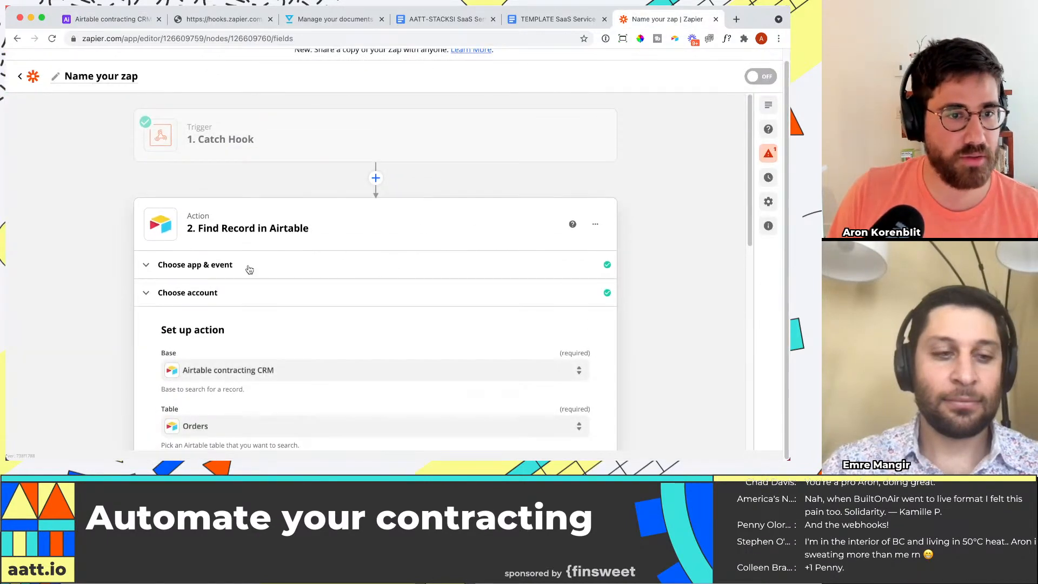
click(209, 267)
scroll(283, 334, down, 1)
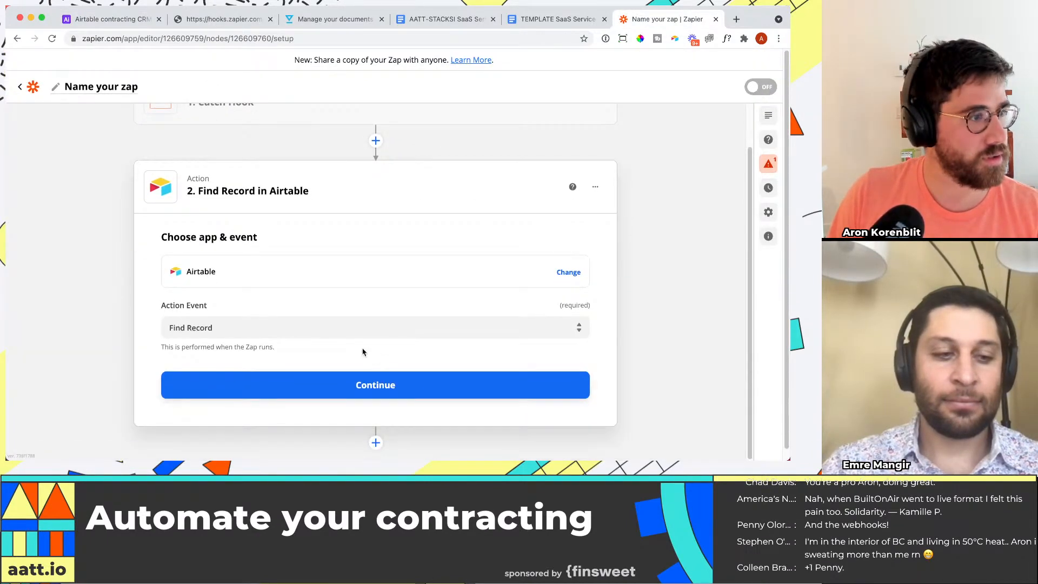
click(347, 385)
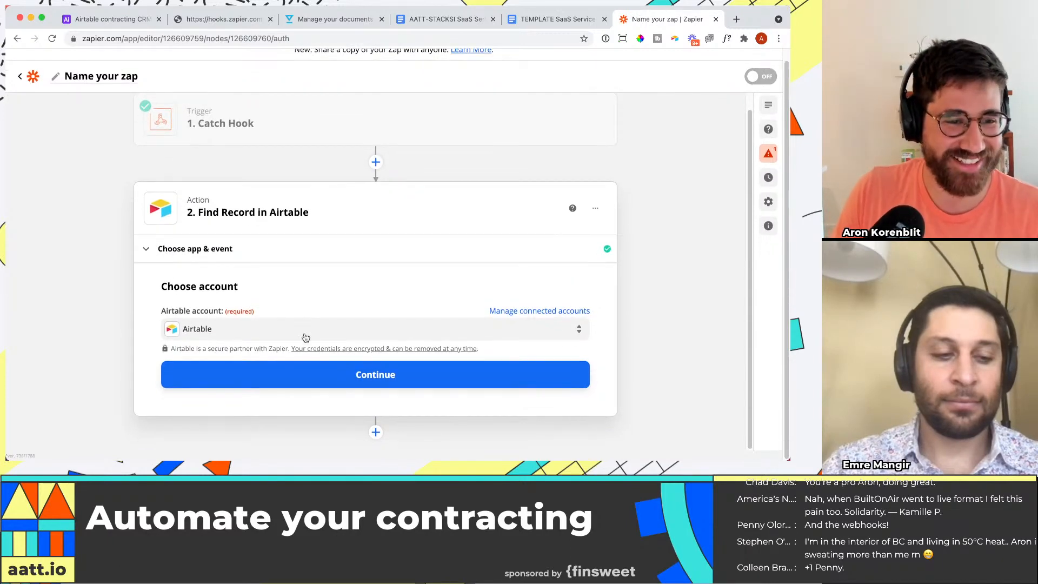
click(359, 384)
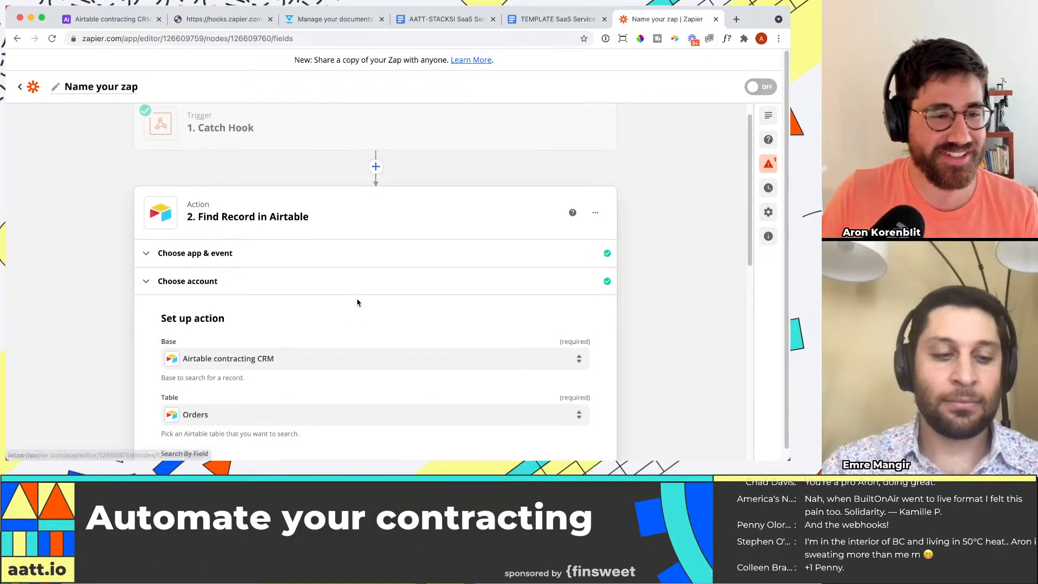
scroll(357, 303, down, 5)
click(240, 287)
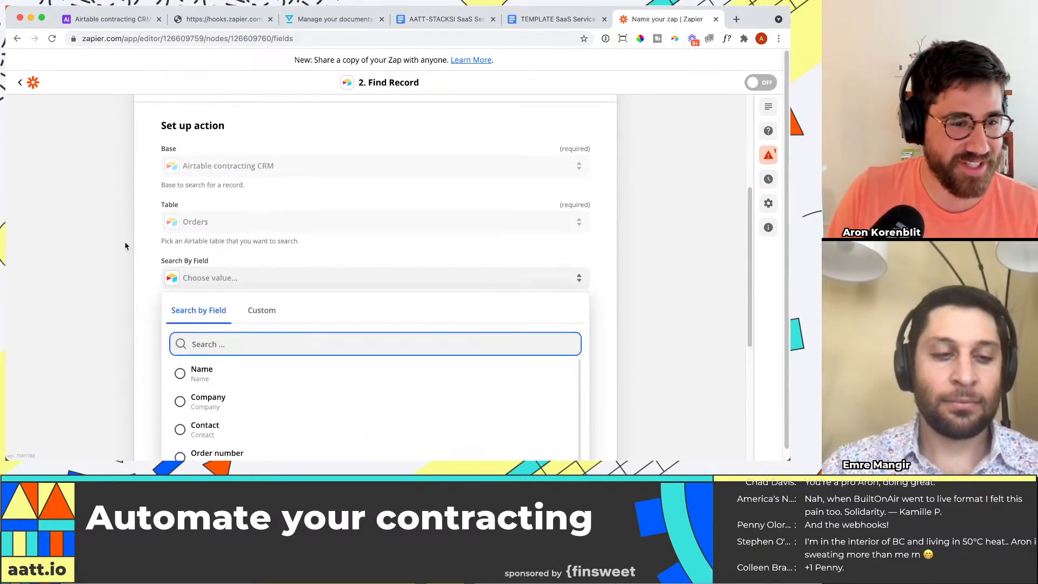
text(record)
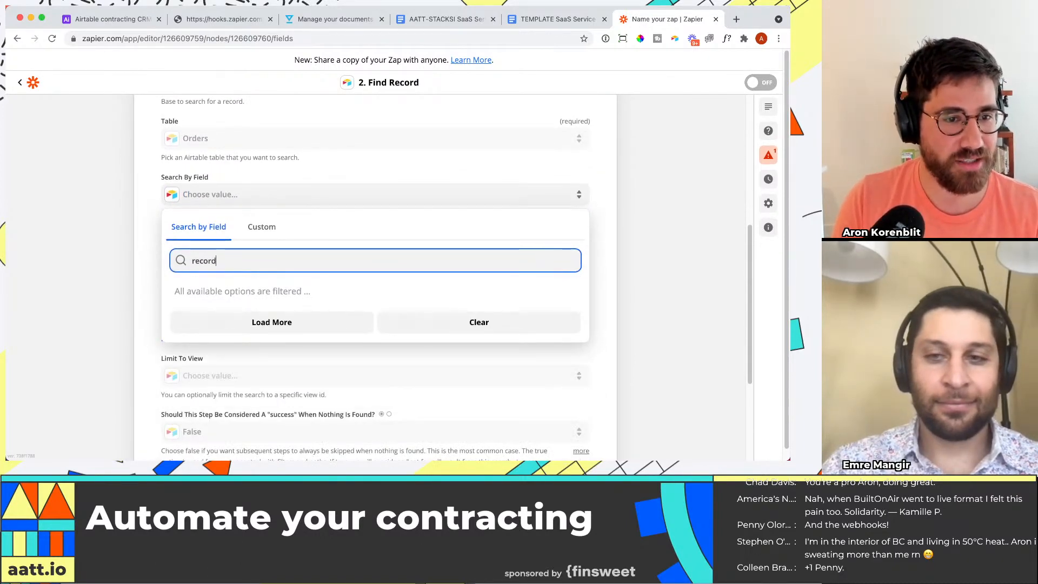
key(super+a)
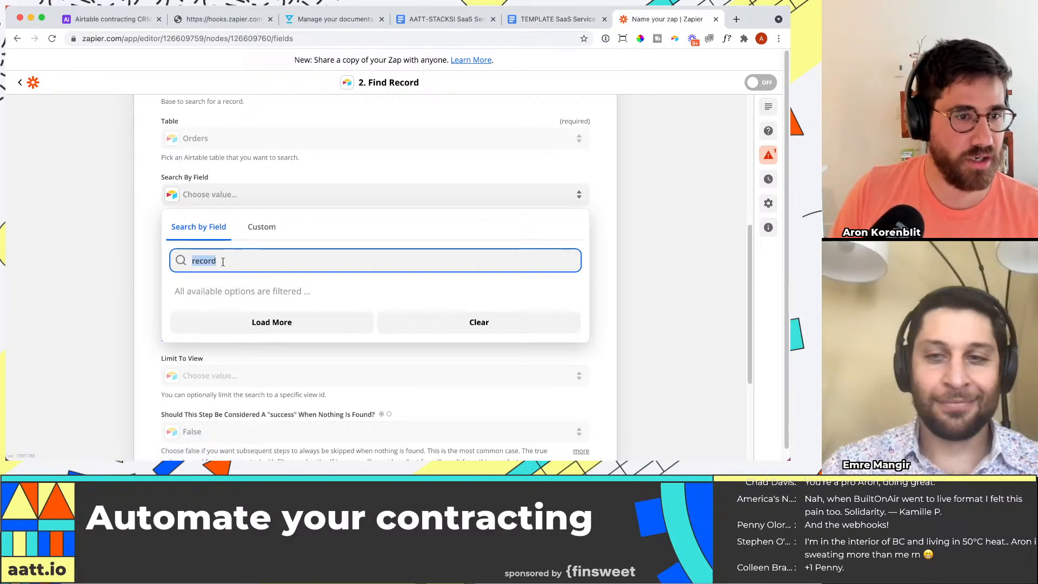
key(BackSpace)
Step: Delete the Find Record in Airtable action from the zap
scroll(343, 267, up, 3)
scroll(343, 267, up, 3)
click(596, 234)
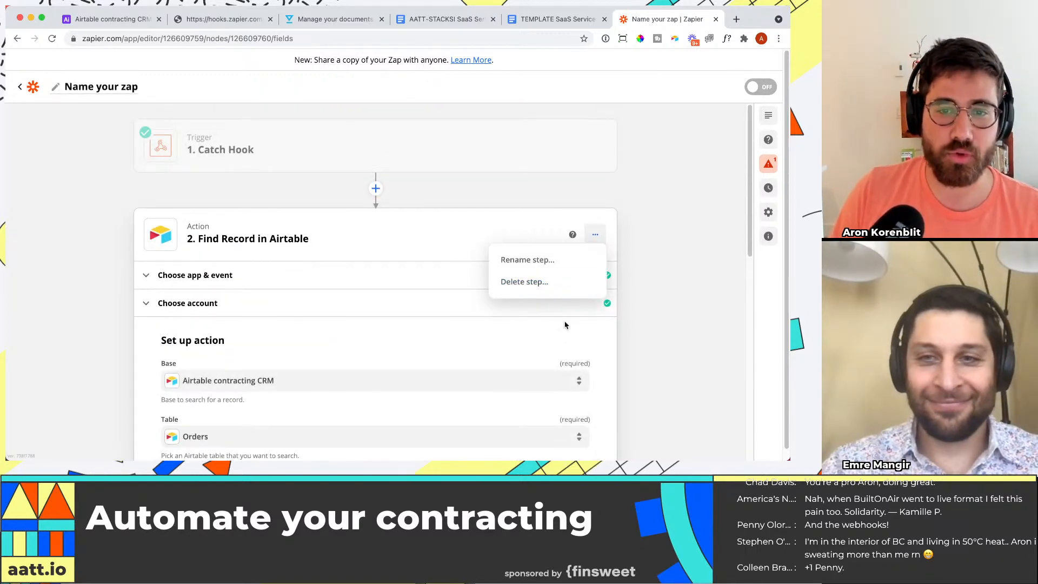
click(533, 281)
click(533, 280)
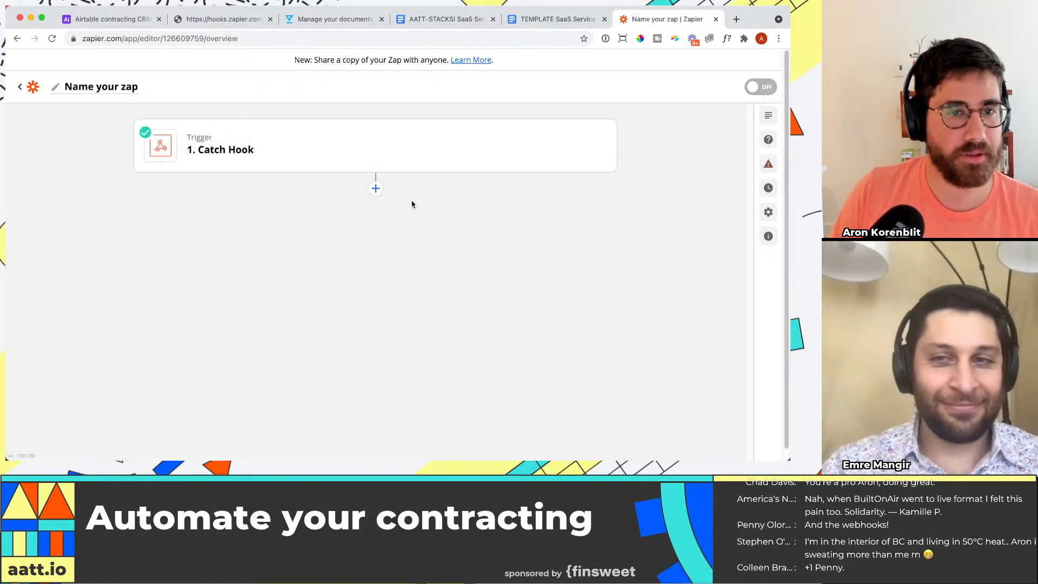
Step: Add a new Airtable action after the Catch Hook trigger with Find Record as its event
click(376, 188)
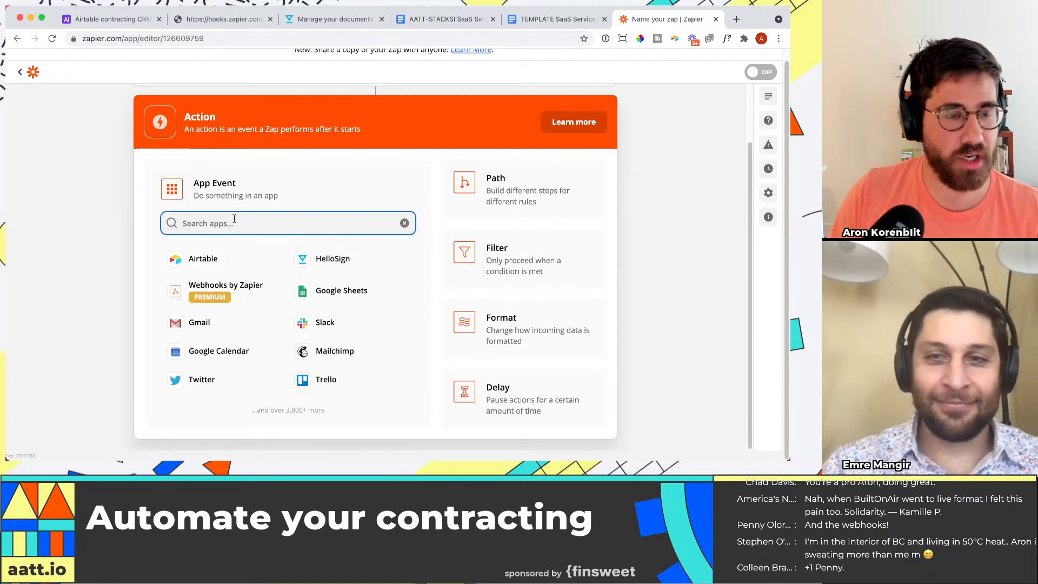
text(airta)
key(Return)
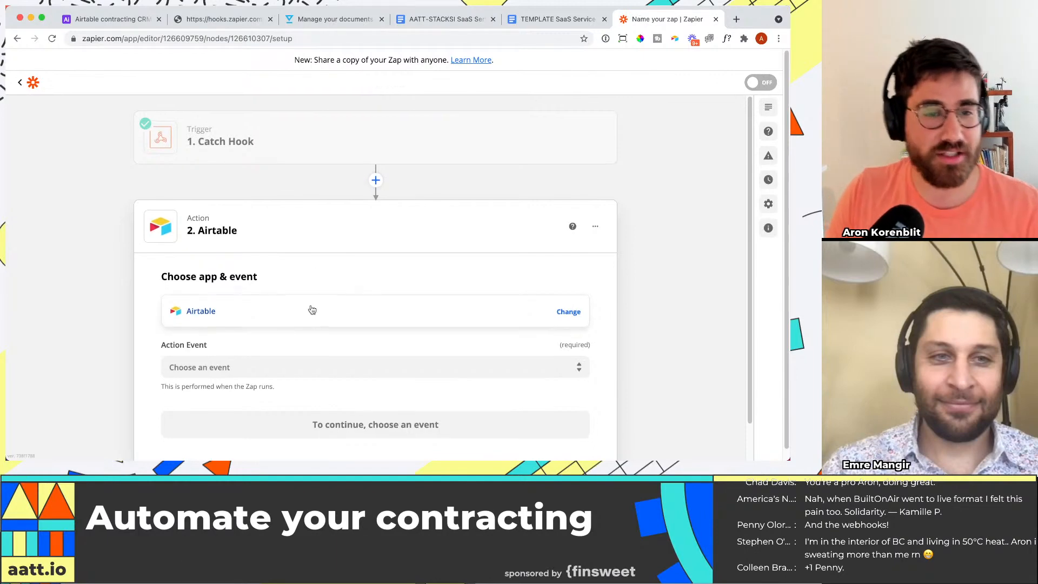
click(329, 345)
scroll(306, 383, down, 2)
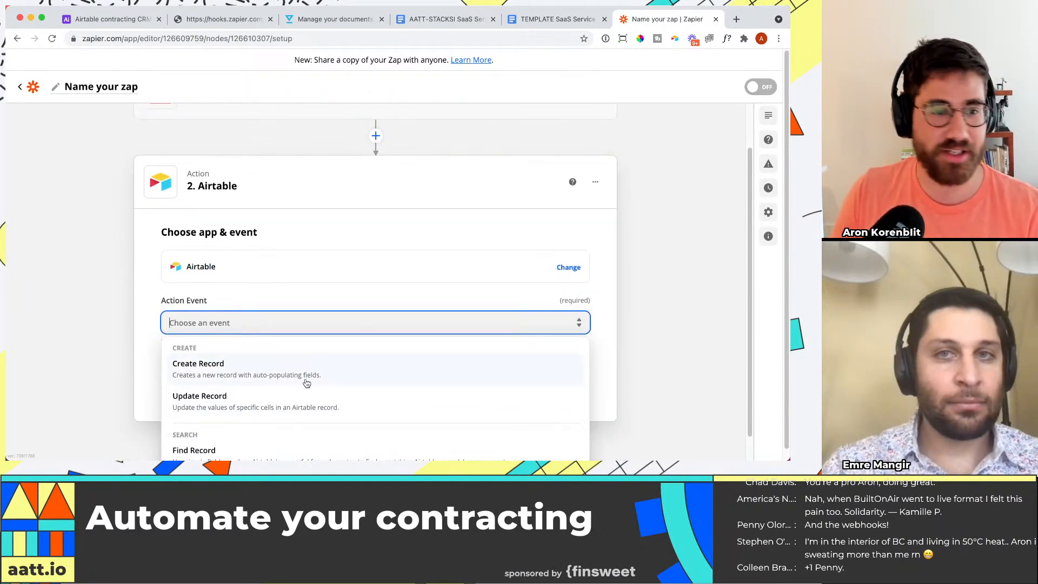
click(271, 429)
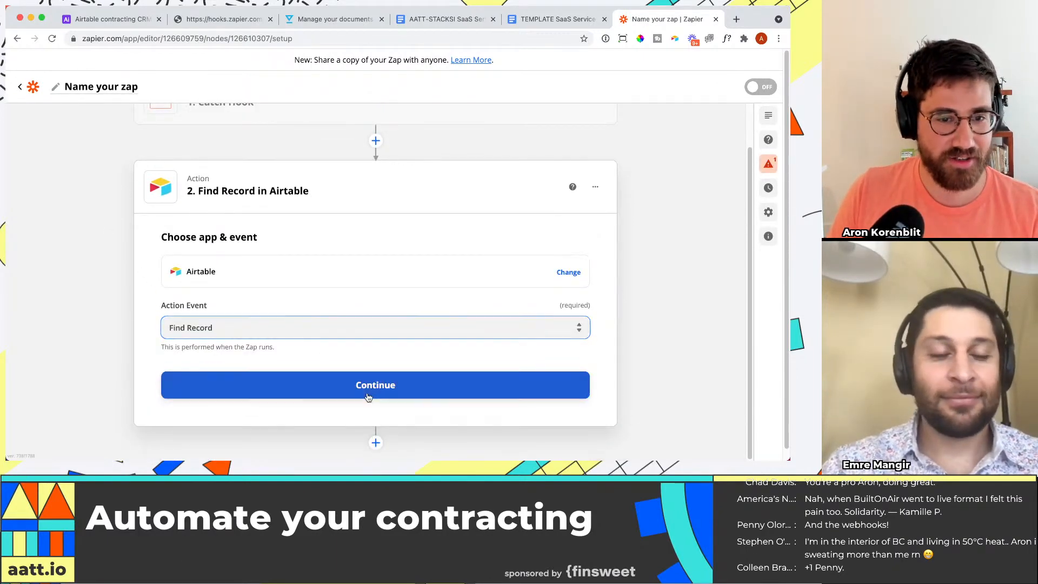
click(368, 396)
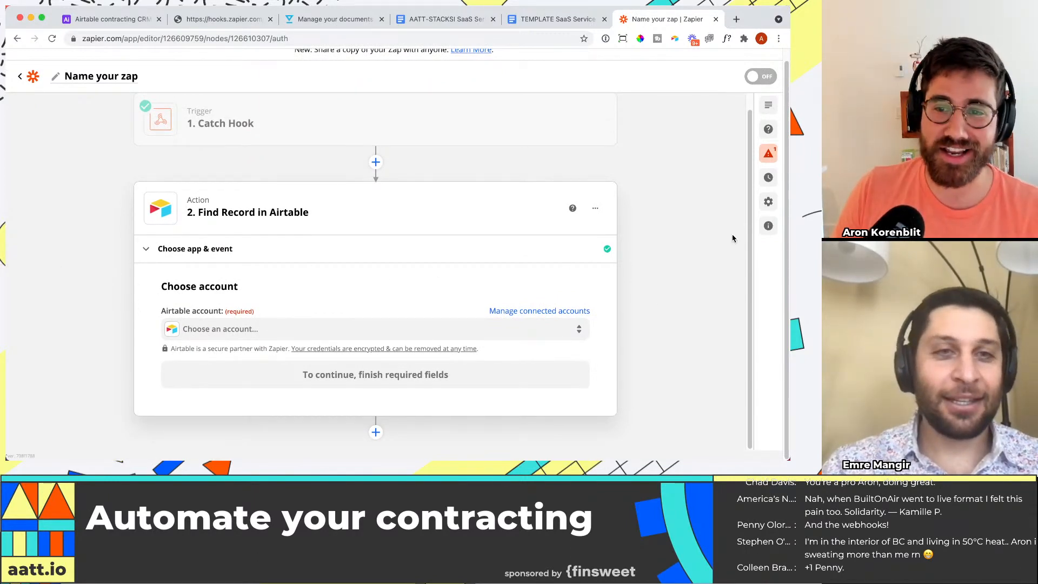
Step: Choose the connected Airtable account for the new Find Record action and continue to its setup
click(278, 329)
click(327, 370)
click(328, 371)
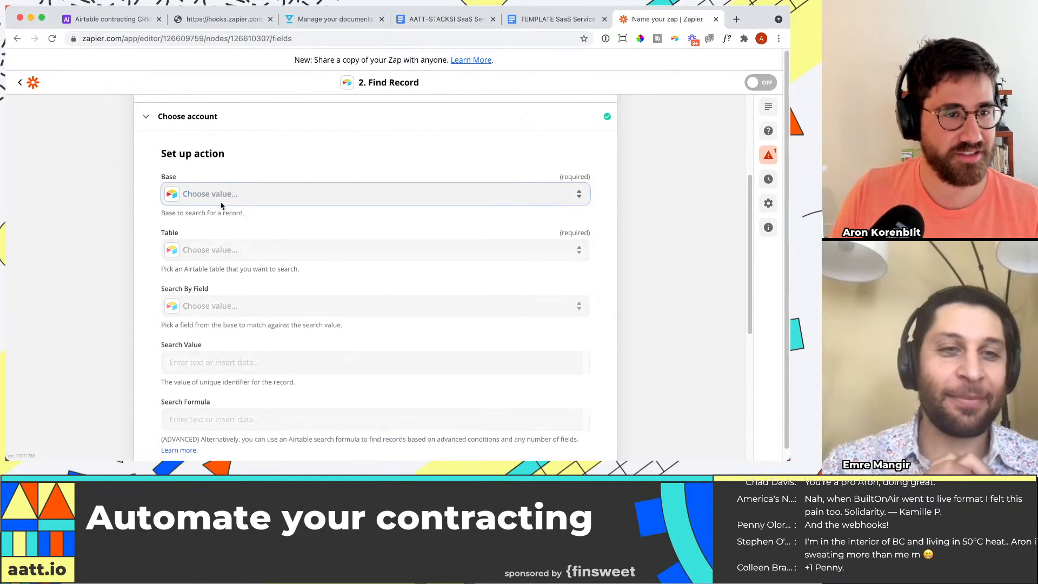
Step: Set the new action's base to Airtable contracting CRM and its table to Orders
click(246, 193)
text(a)
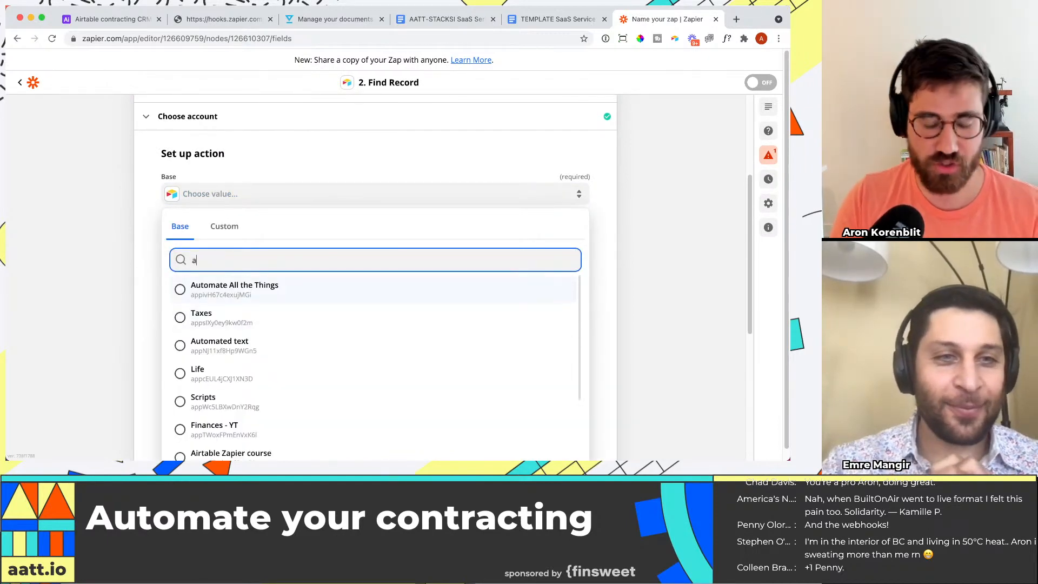
text(irtable crm)
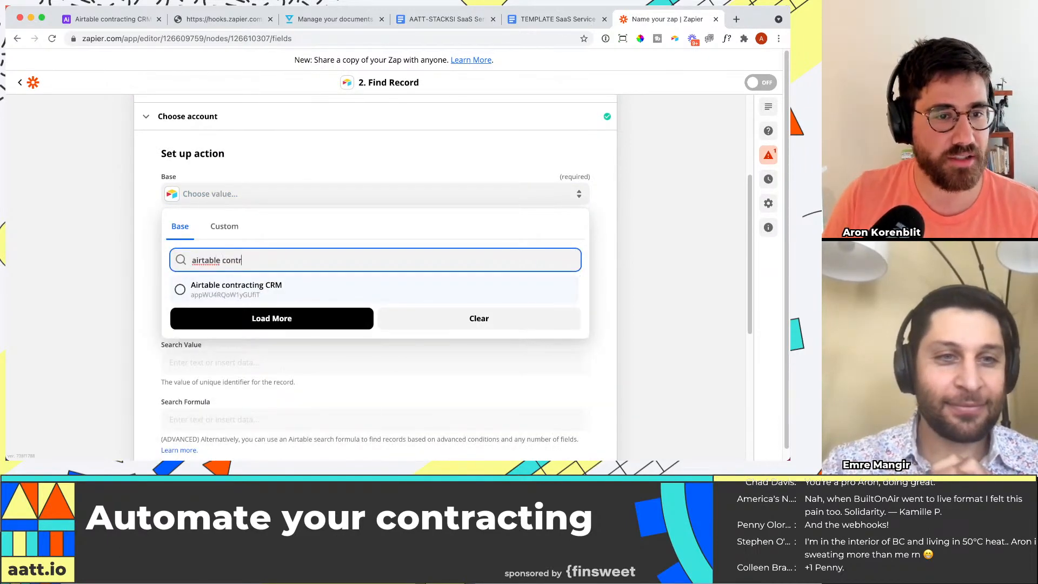
click(212, 282)
click(240, 250)
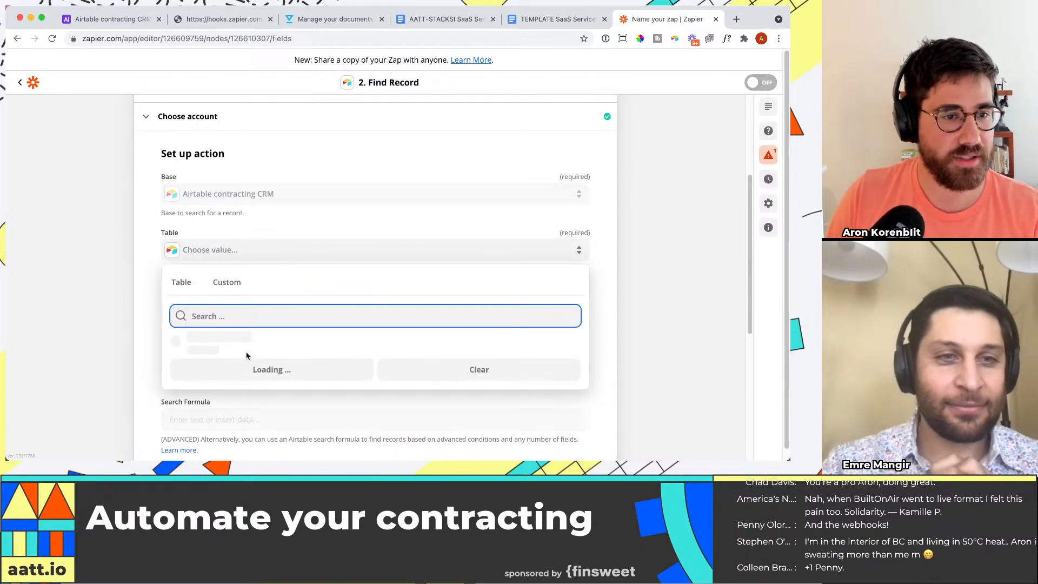
click(241, 345)
Step: Set Search By Field to RecordID and insert the Catch Hook's Querystring Record ID as the Search Value
click(245, 306)
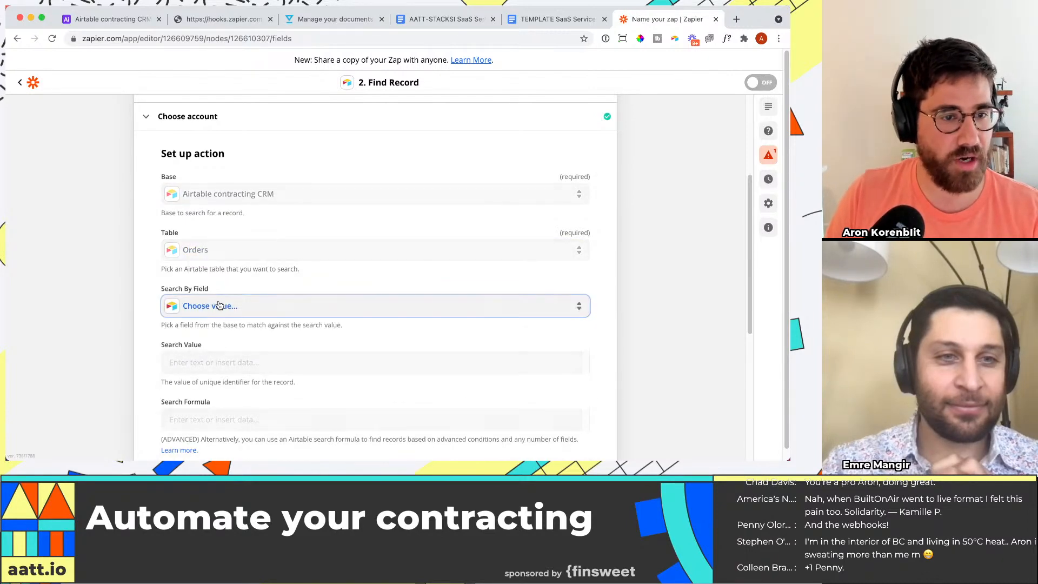
text(rec)
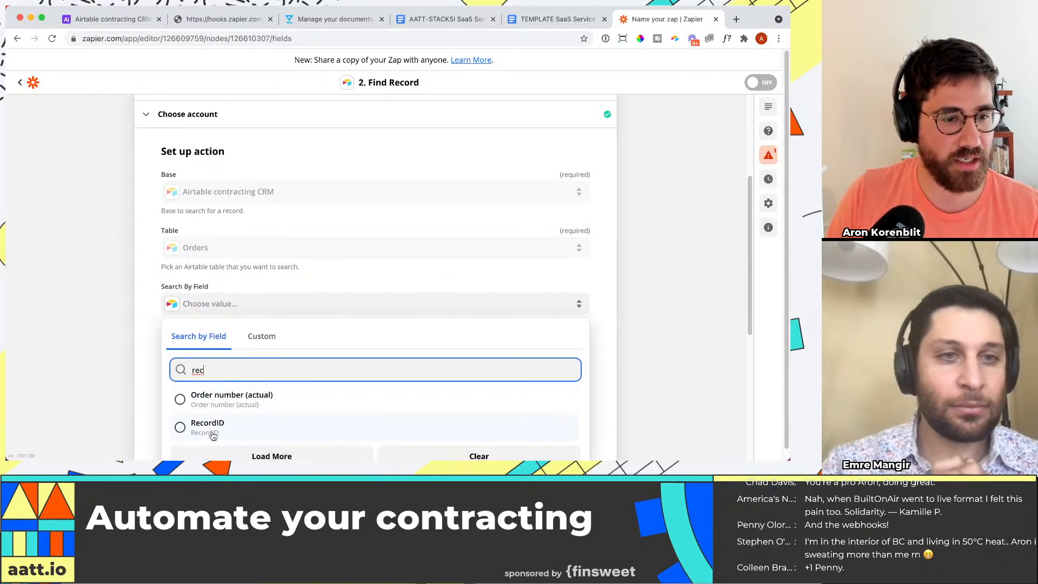
click(207, 427)
scroll(162, 335, down, 1)
click(227, 339)
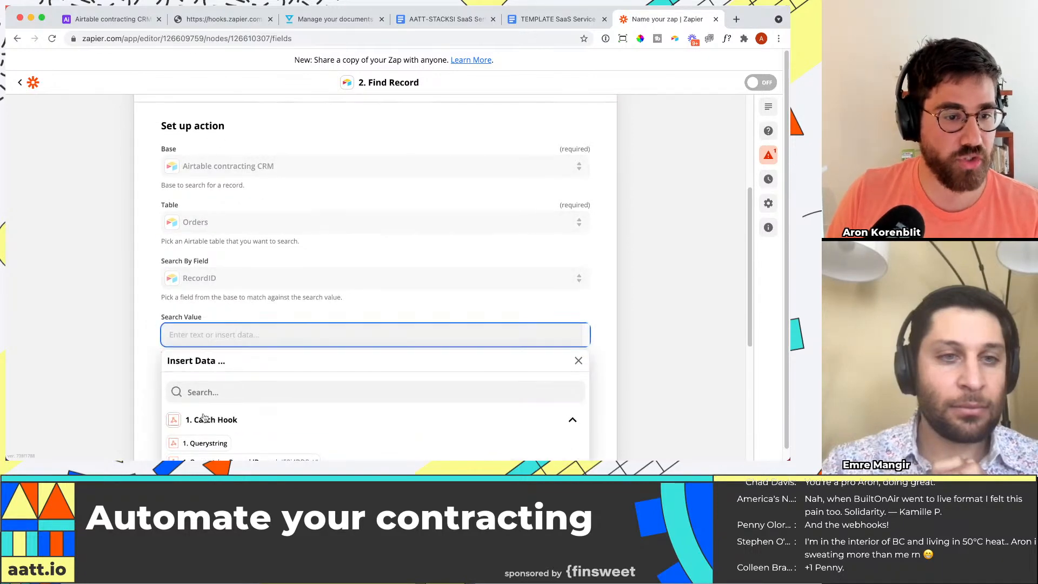
scroll(243, 292, down, 5)
click(275, 216)
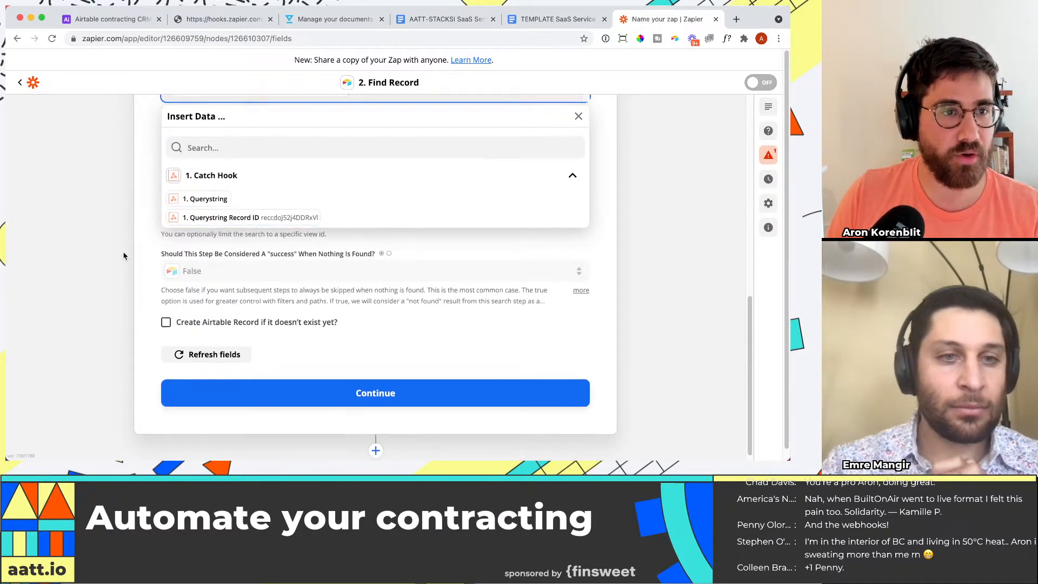
click(667, 183)
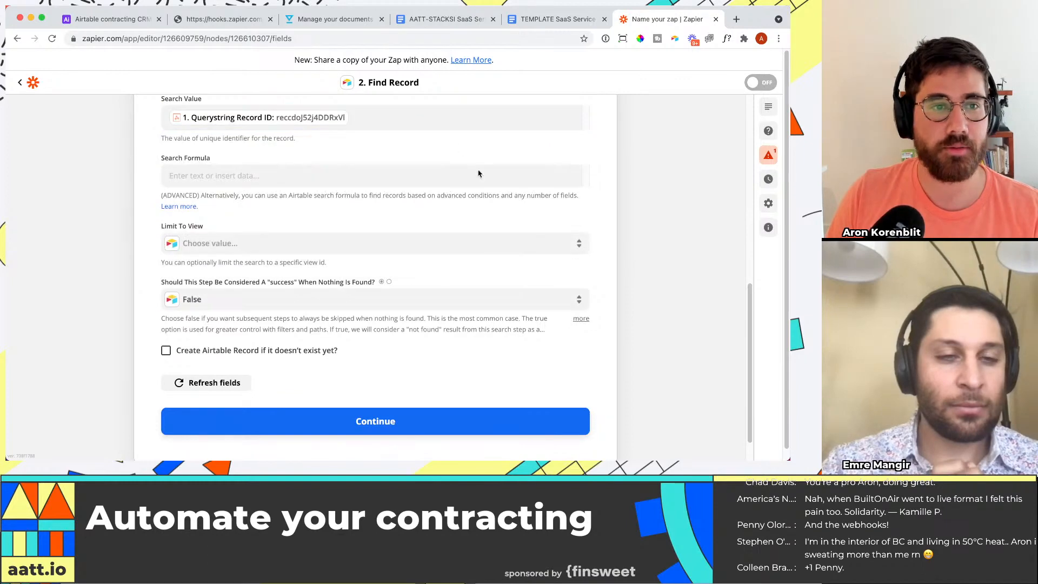
Step: Finish the Find Record setup, leaving the optional fields empty, and test the action to review the record it returns
scroll(368, 403, down, 2)
click(377, 398)
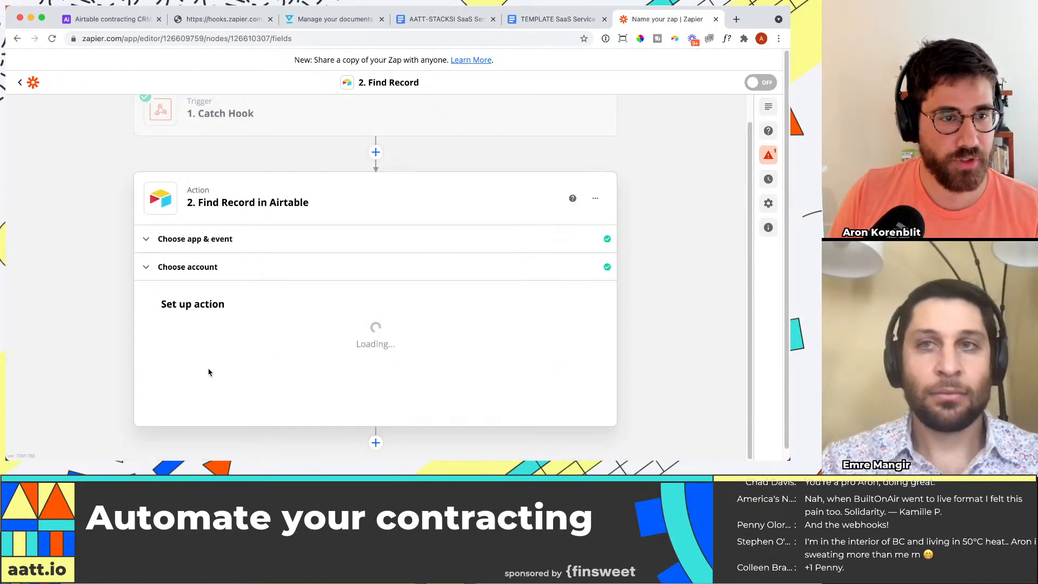
scroll(401, 323, down, 7)
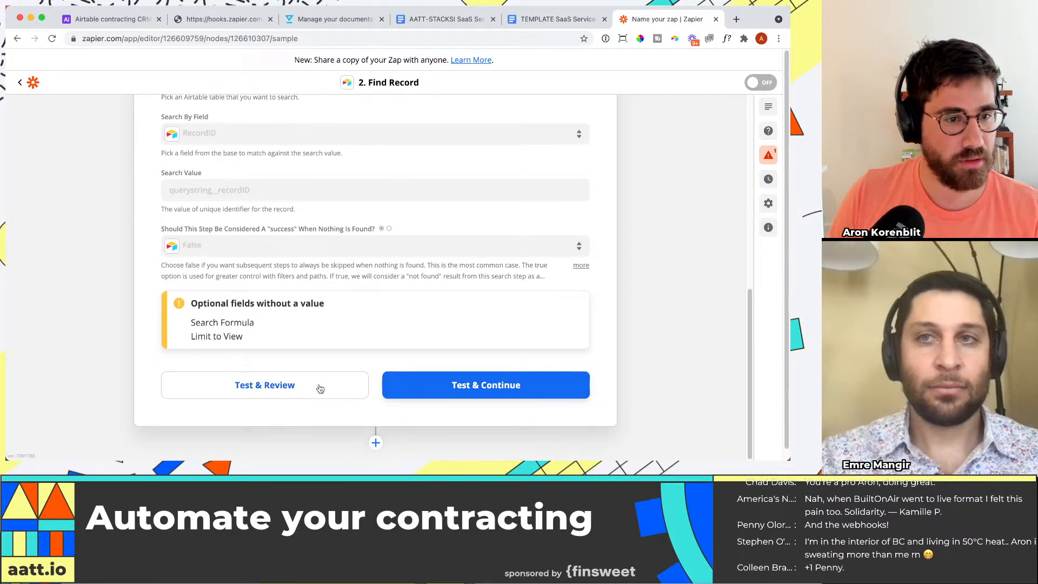
click(306, 386)
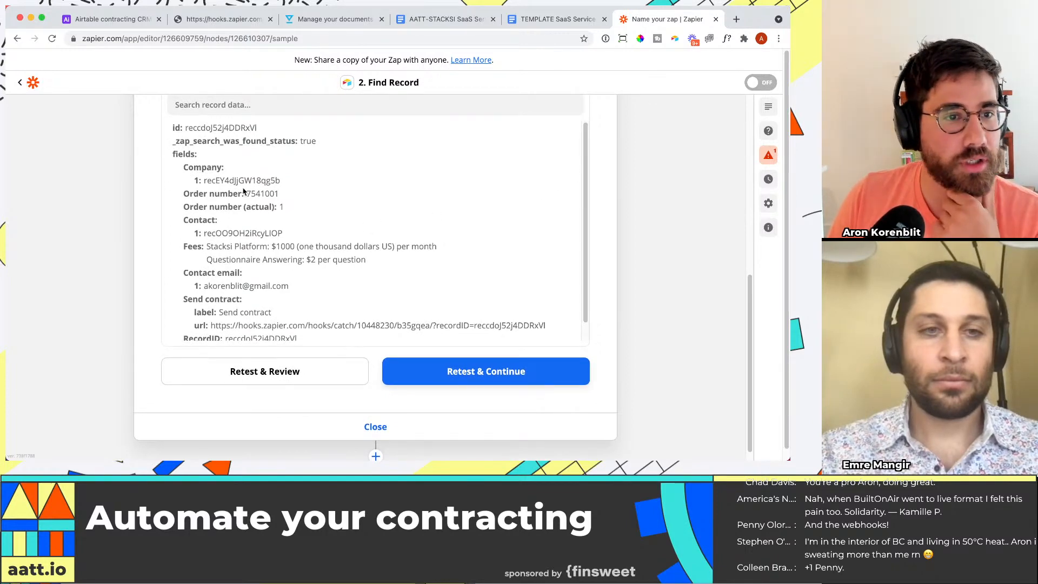
Step: Examine the Company, Contact and Fees values in the record data returned by the test
click(282, 183)
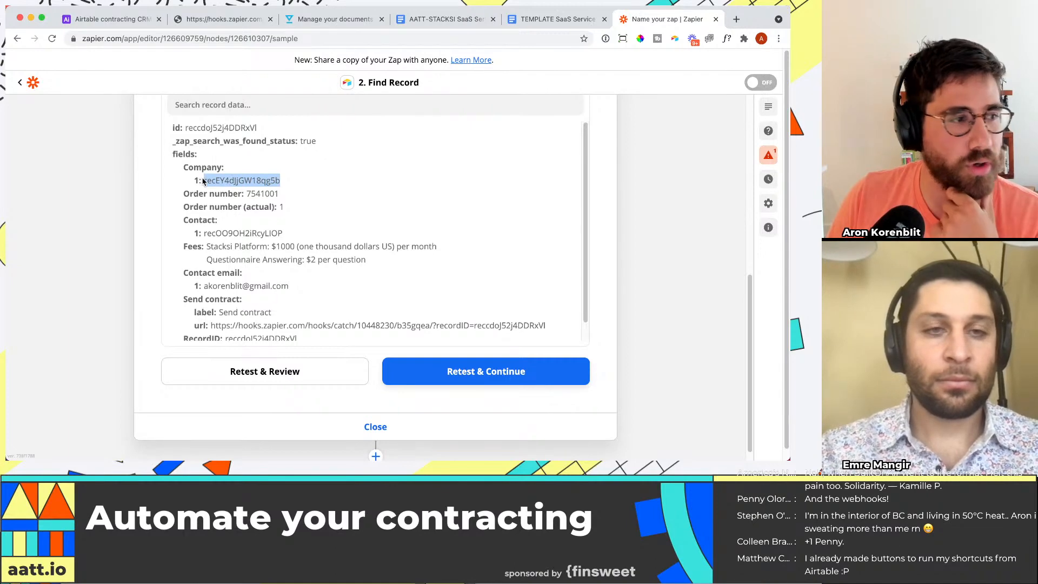
scroll(261, 206, down, 2)
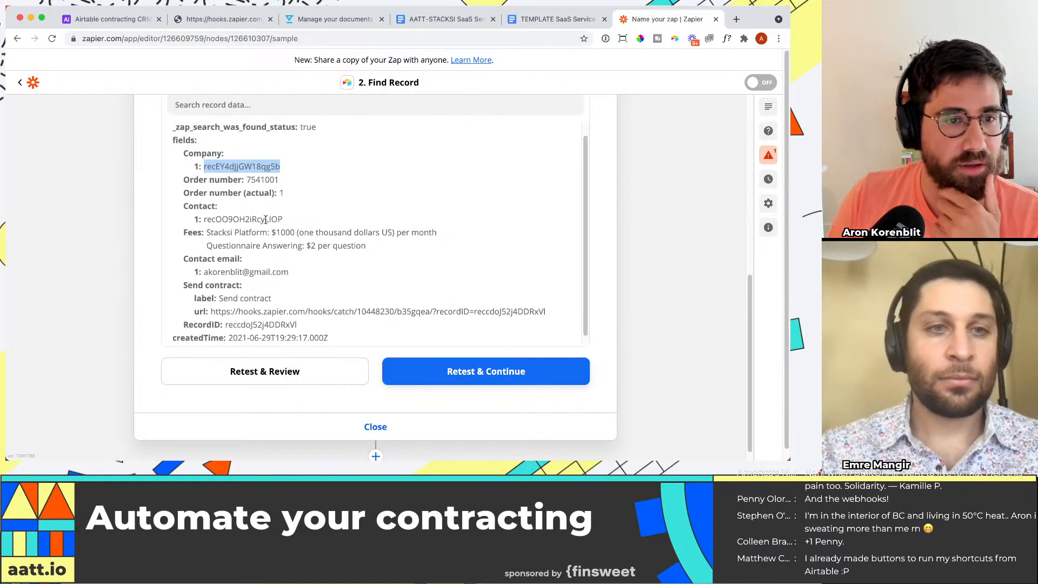
drag(208, 229, 378, 244)
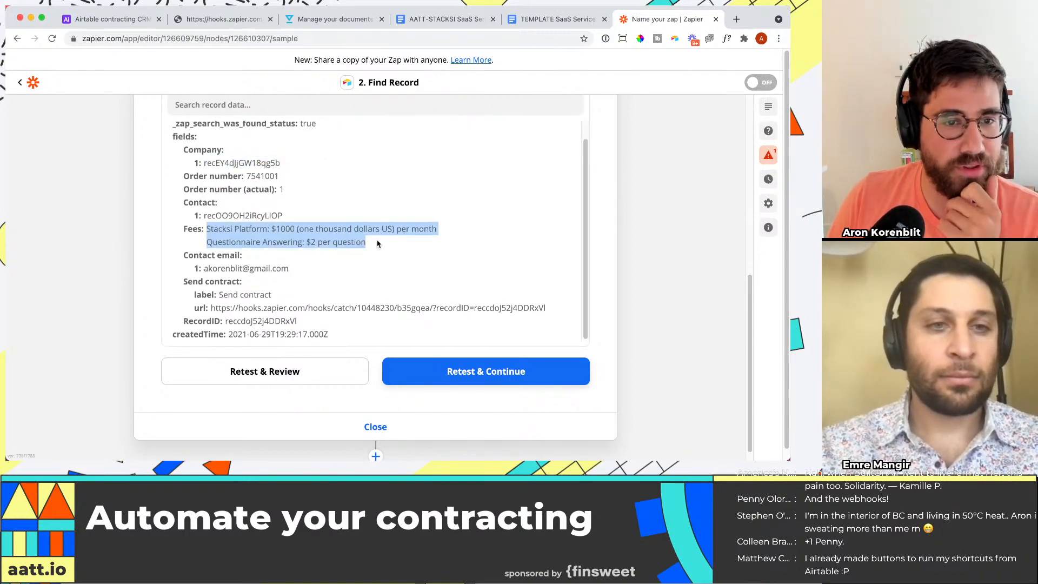
drag(205, 216, 285, 217)
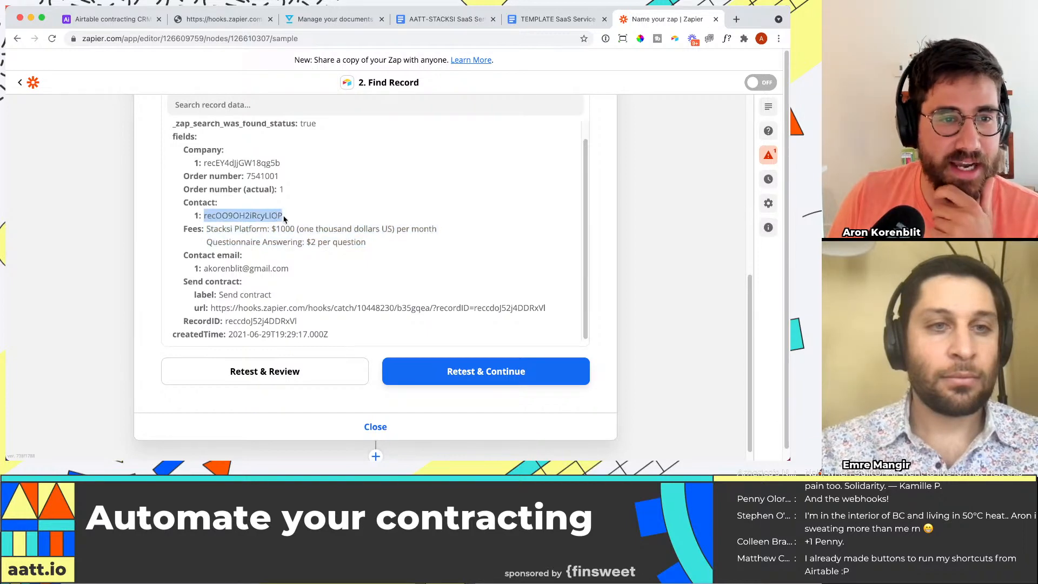
click(286, 217)
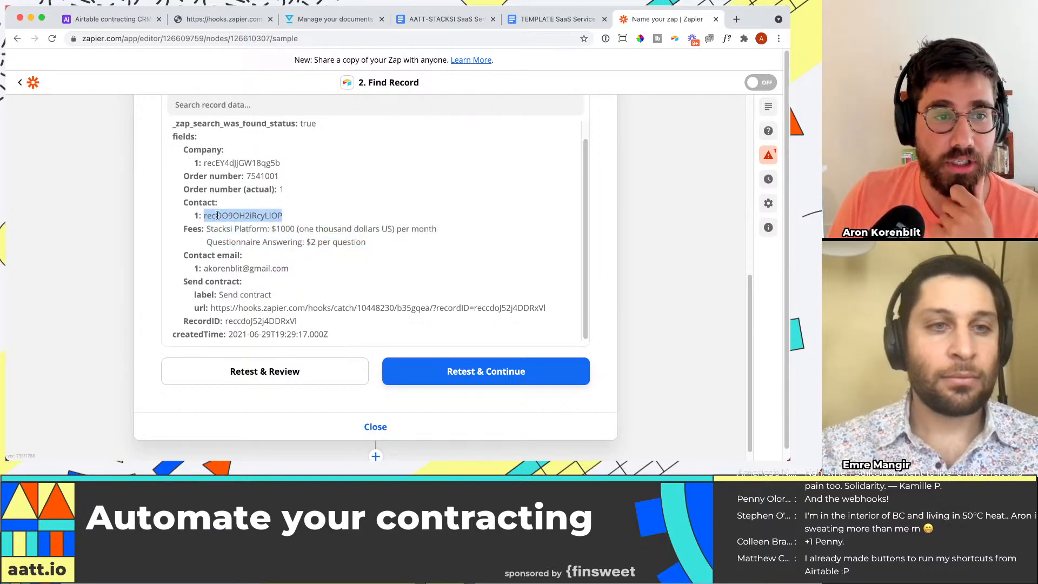
click(292, 163)
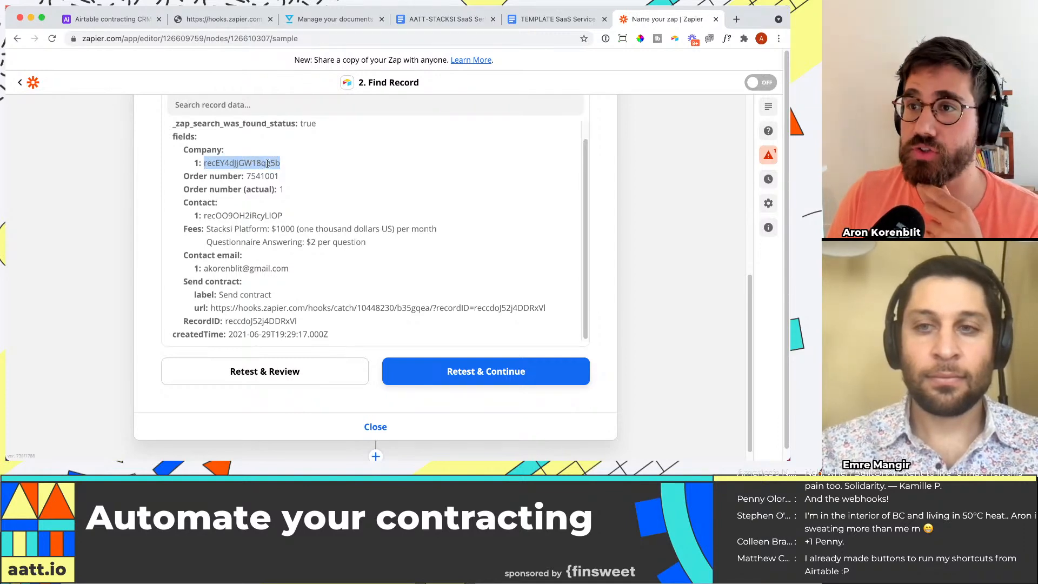
Step: Switch to the Airtable Orders table and inspect the order's linked contact record and its Fees cell
key(super+1)
click(193, 159)
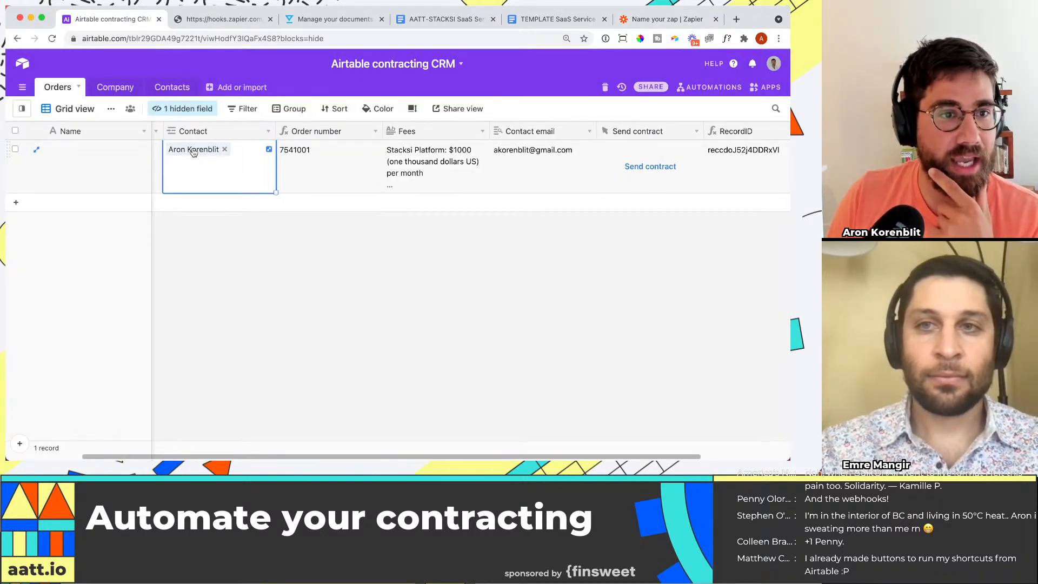
click(194, 151)
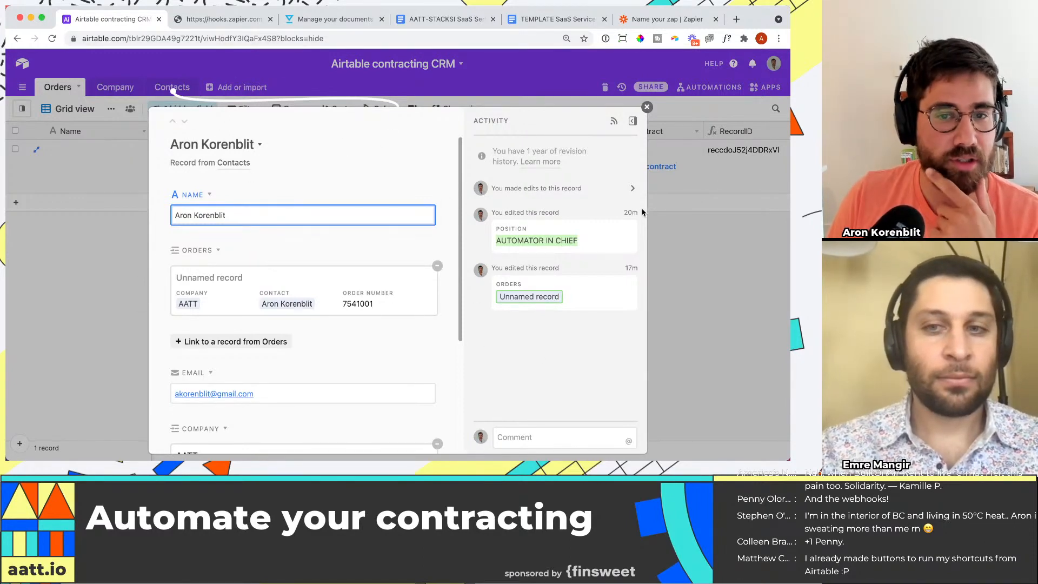
click(674, 238)
click(426, 167)
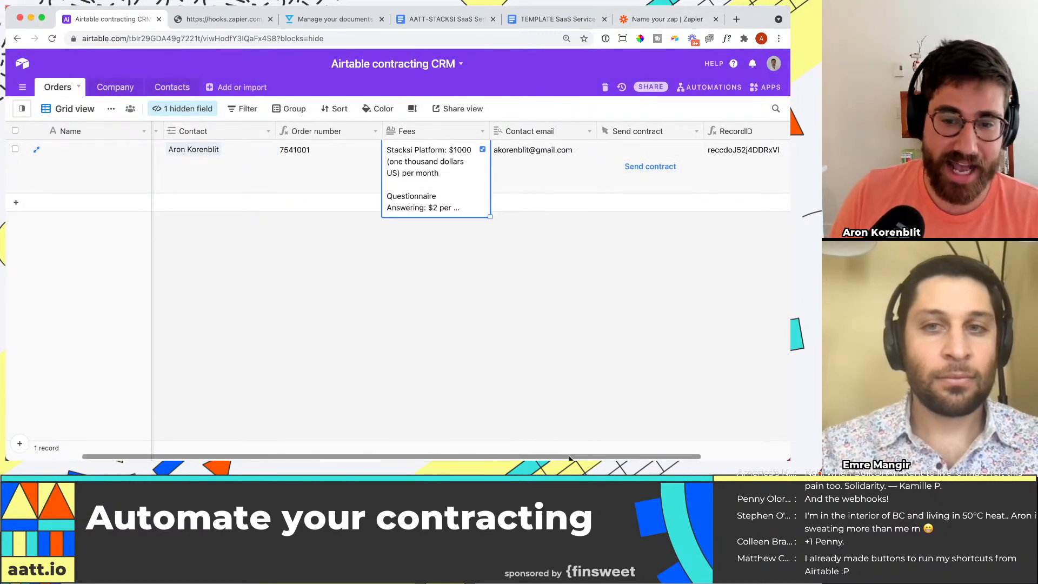
scroll(568, 379, right, 3)
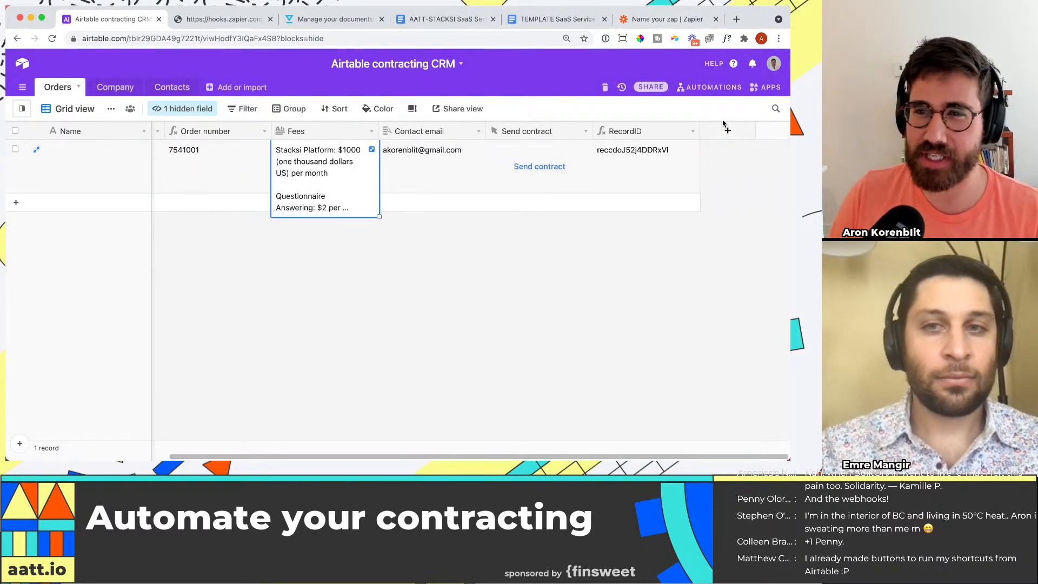
click(727, 130)
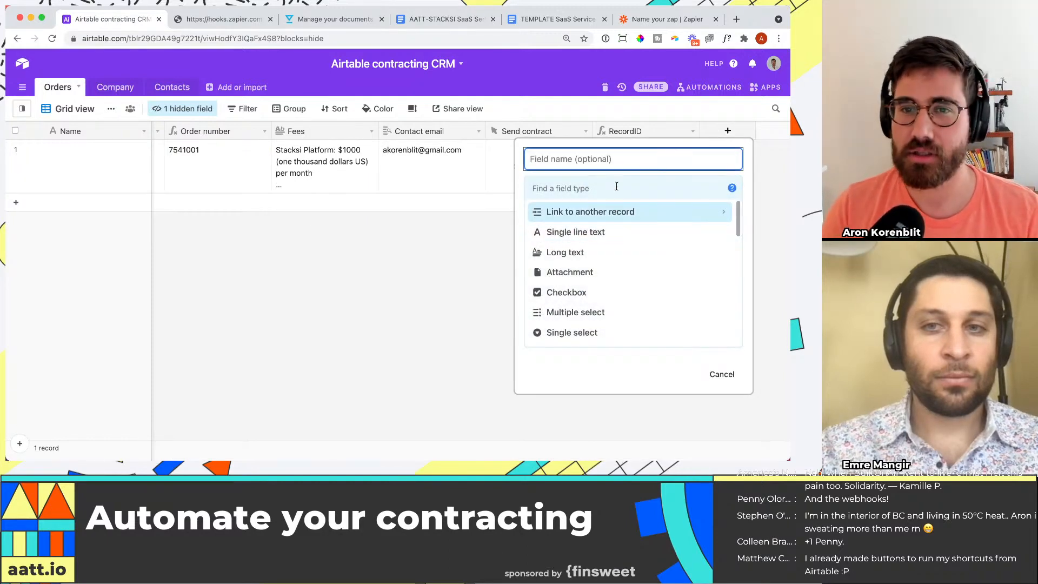
text(Contact name)
key(Tab)
text(sin)
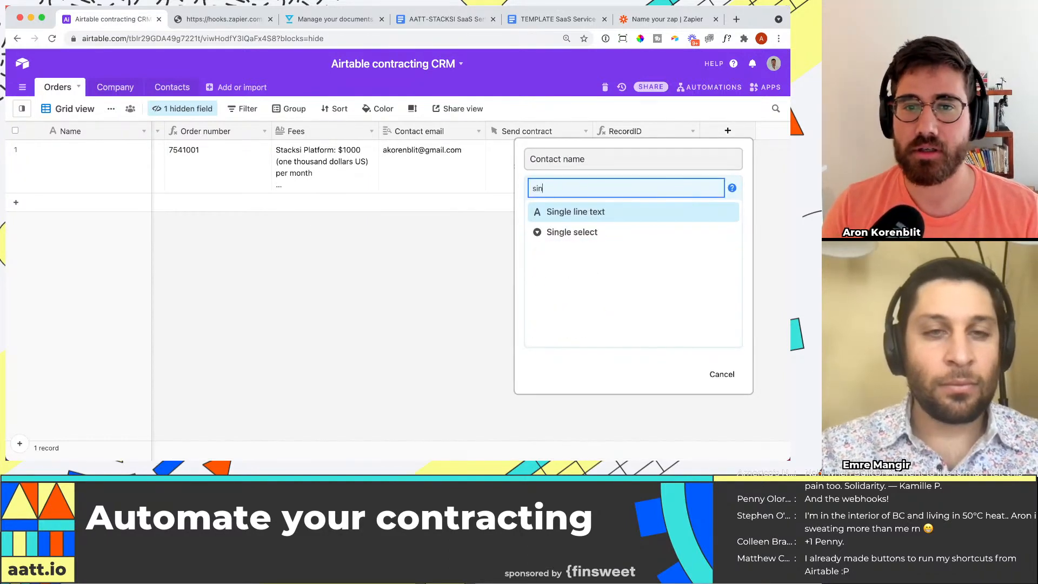
key(BackSpace)
key(BackSpace)
key(BackSpace)
text(fo)
key(Return)
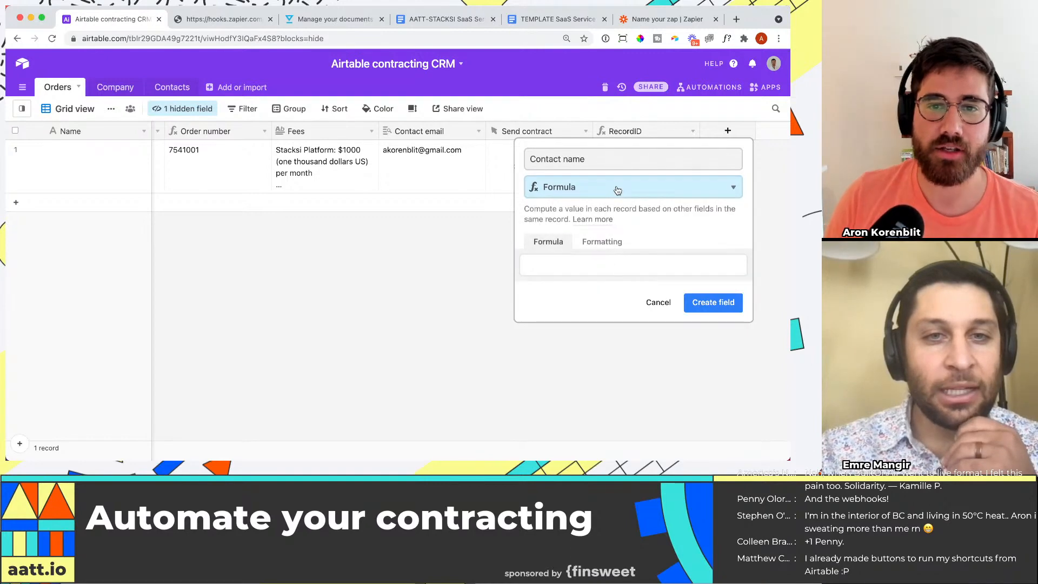
click(668, 308)
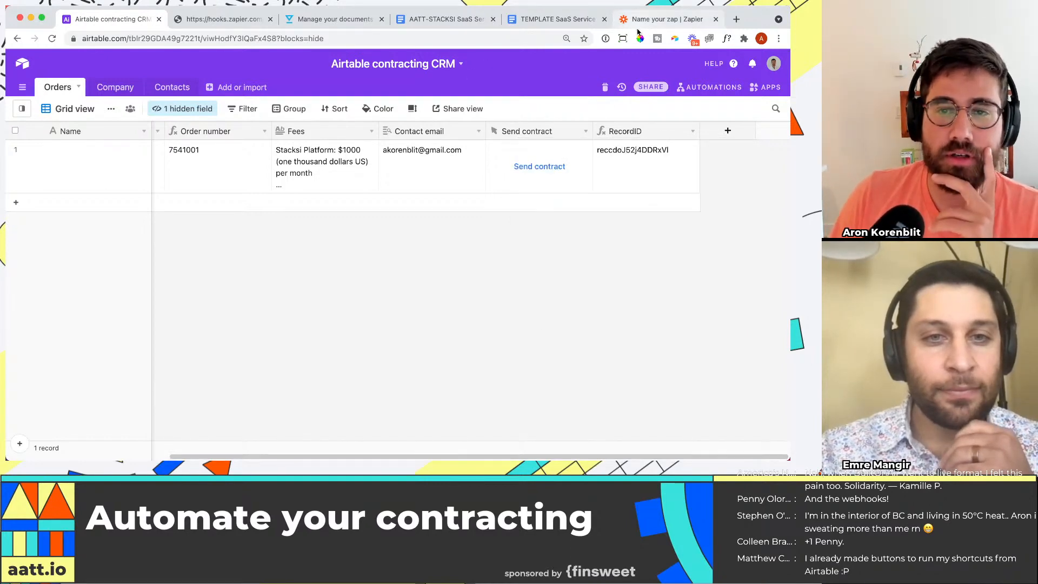
Step: Compare the order's linked Contact cell with the Contact value in Zapier's test data, and check the Google Docs order form template
click(319, 162)
scroll(324, 162, left, 3)
click(270, 156)
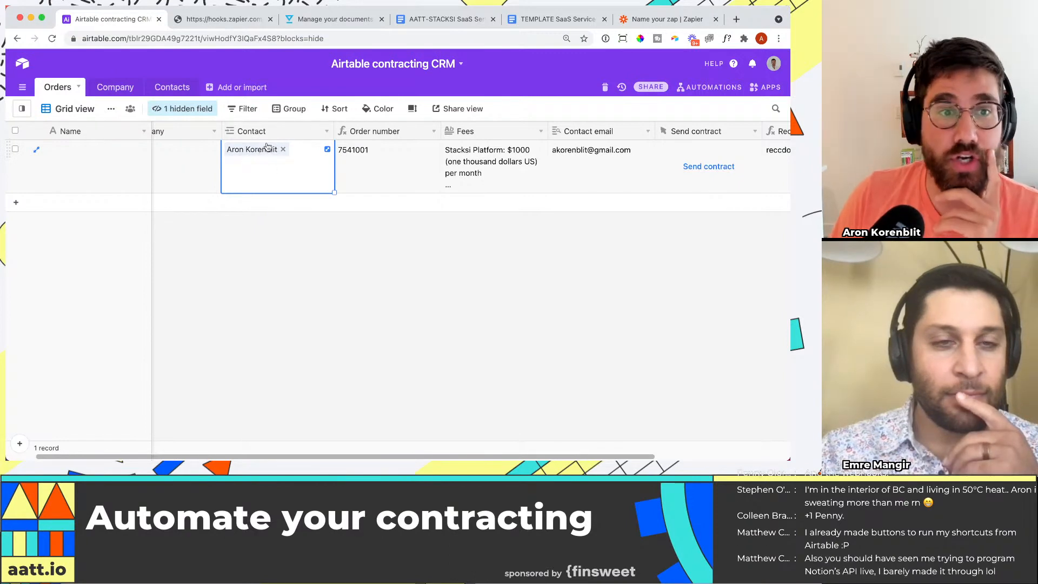
click(665, 19)
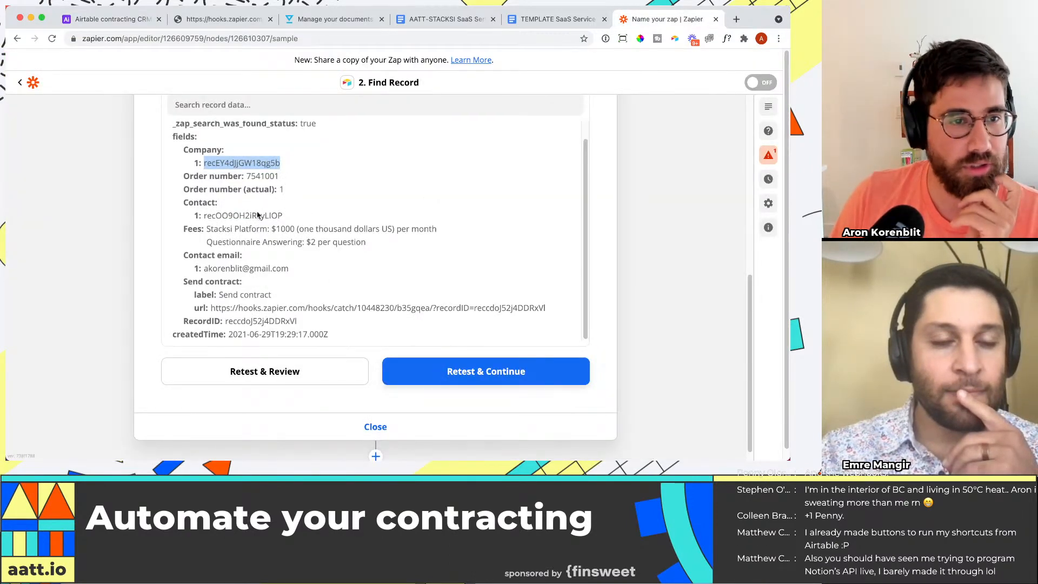
click(206, 215)
drag(285, 217, 268, 214)
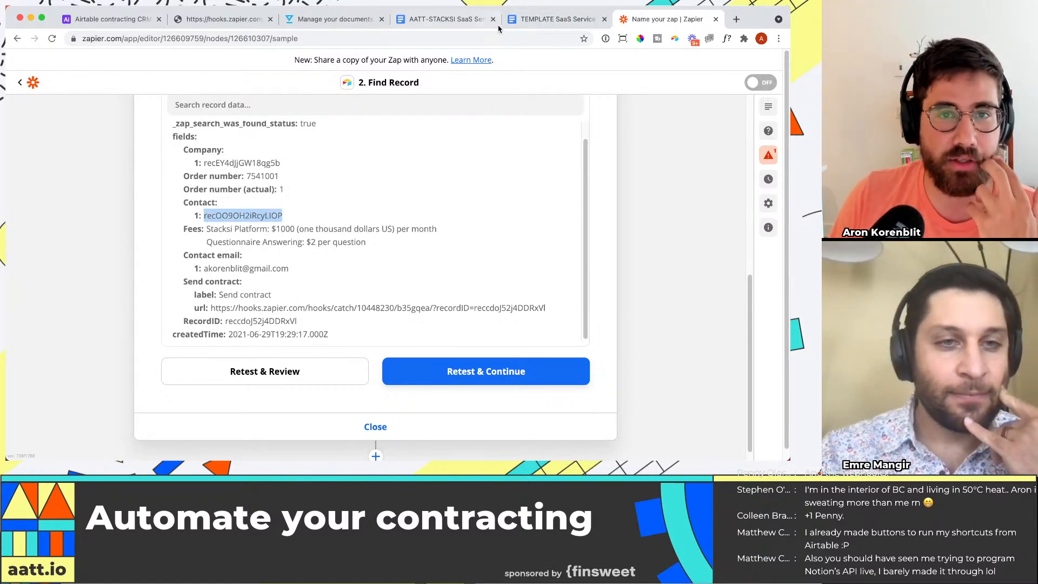
click(520, 19)
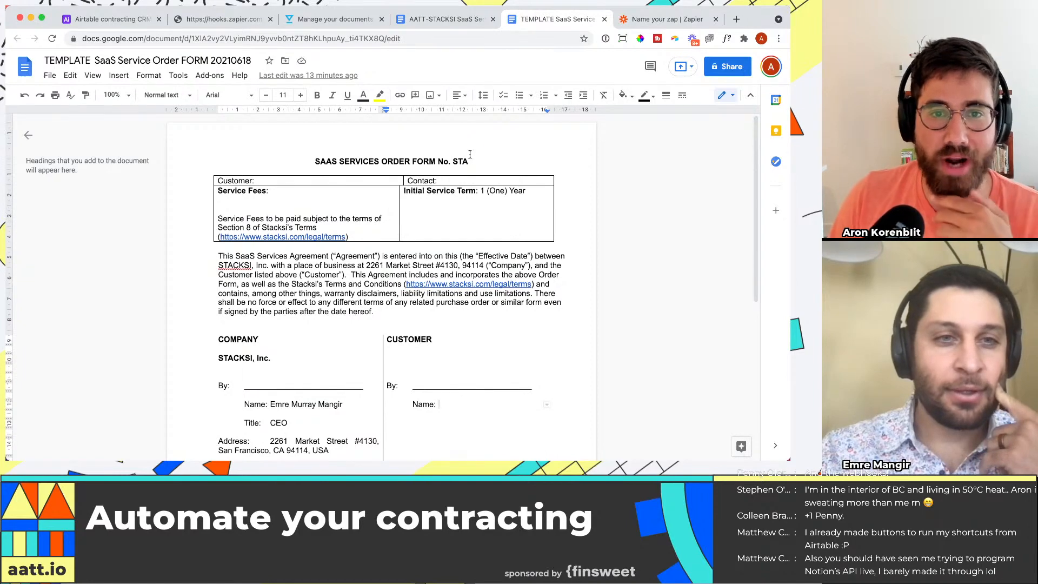
click(665, 14)
Step: Switch to the Airtable Orders table and start a new field named Contact name with the Formula type
click(113, 21)
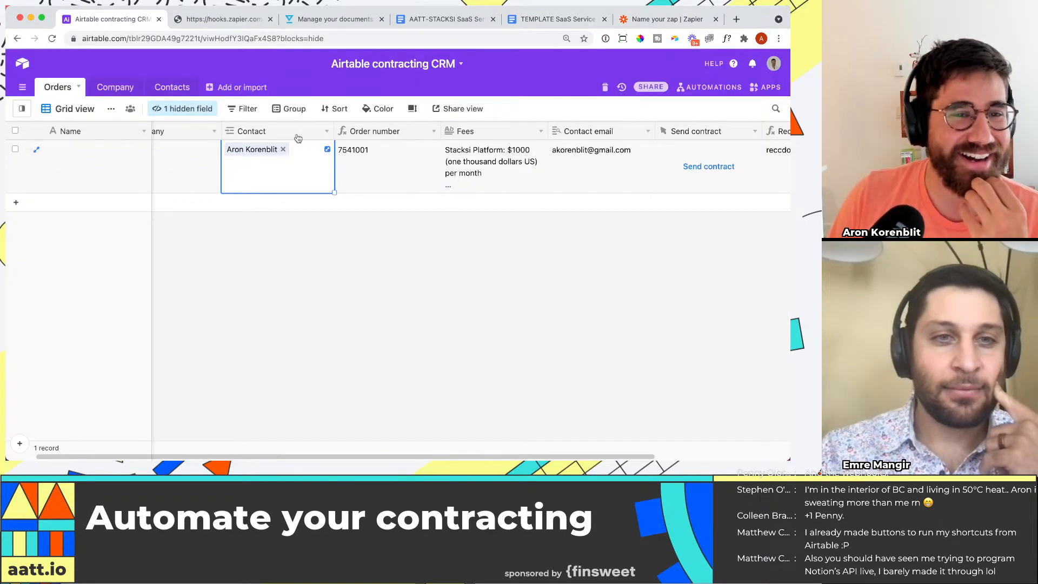
scroll(309, 445, right, 5)
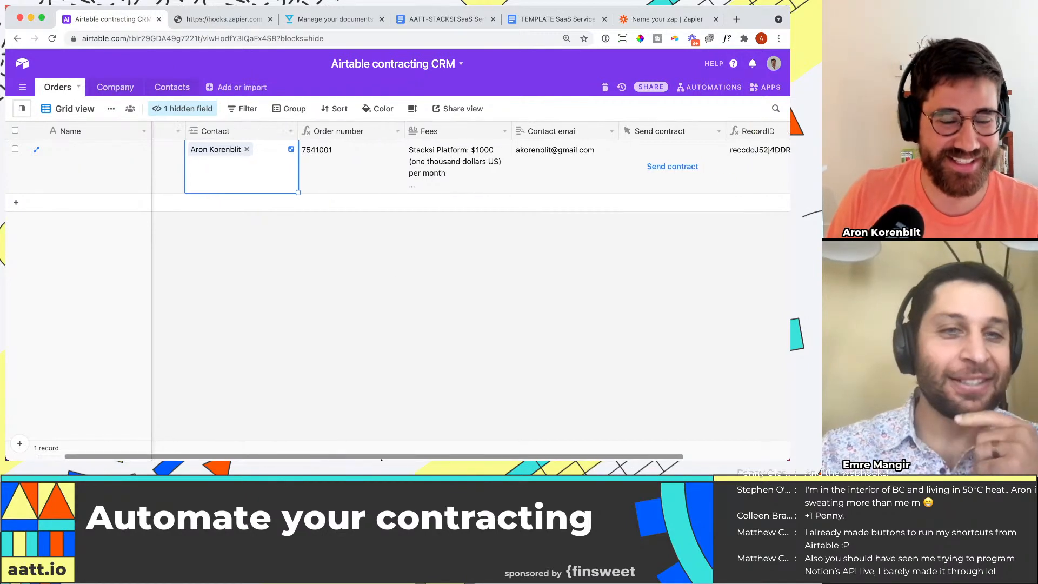
click(721, 131)
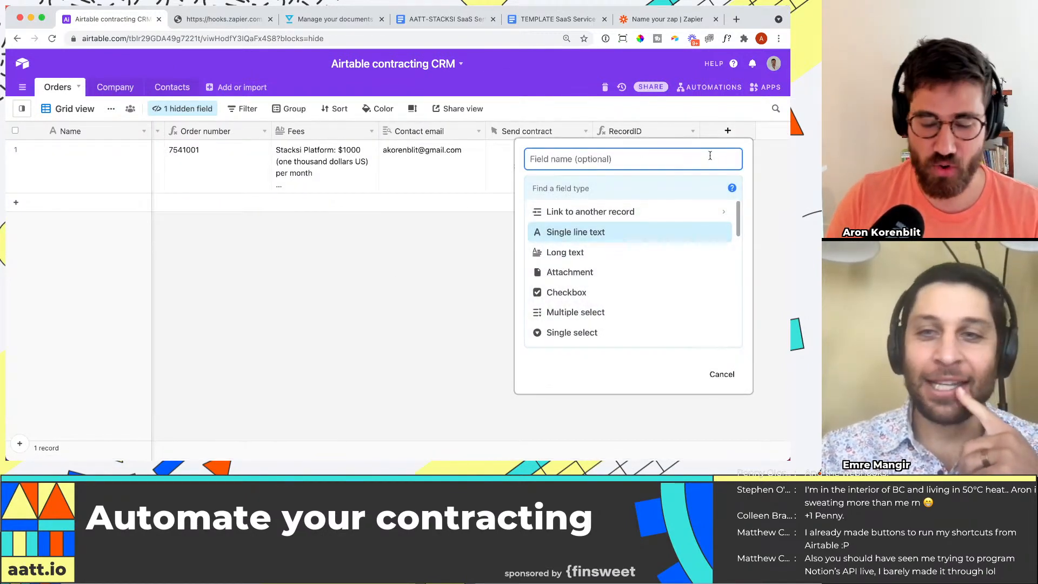
text(Contact name)
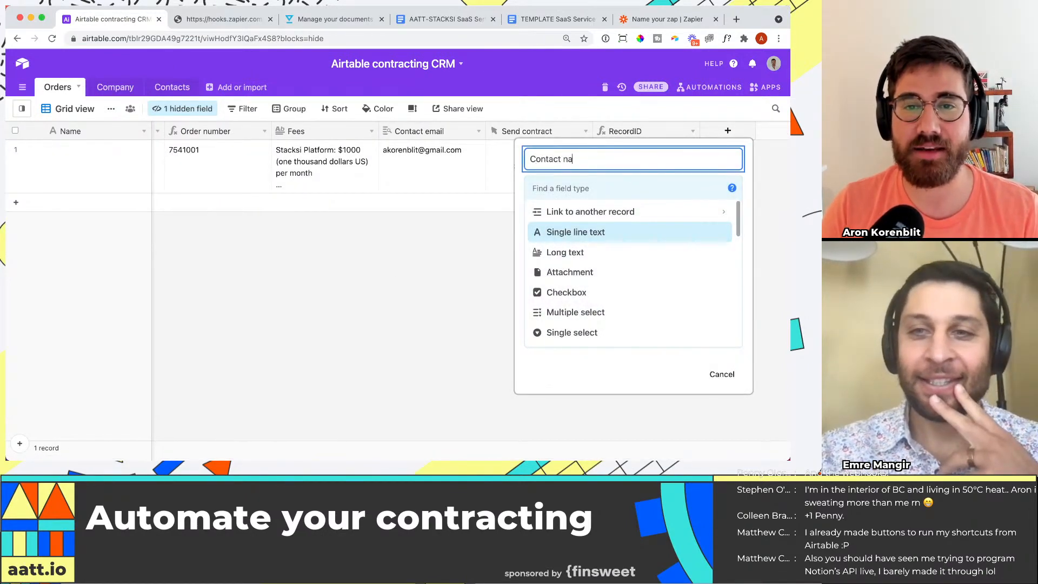
key(Tab)
text(form)
key(Return)
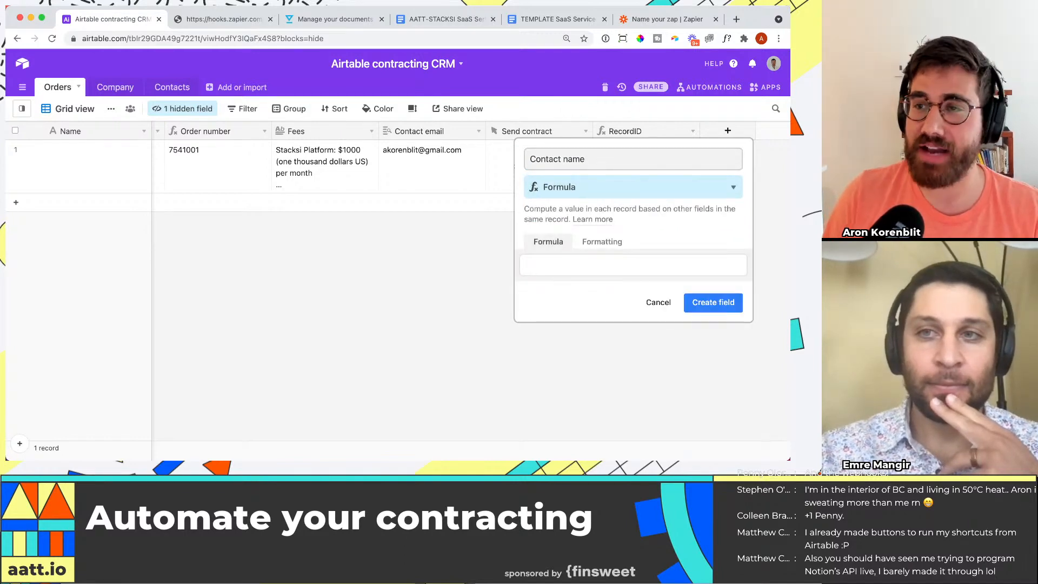
Step: Set the formula to Contact, create the field, and move it directly after the Contact field
click(650, 263)
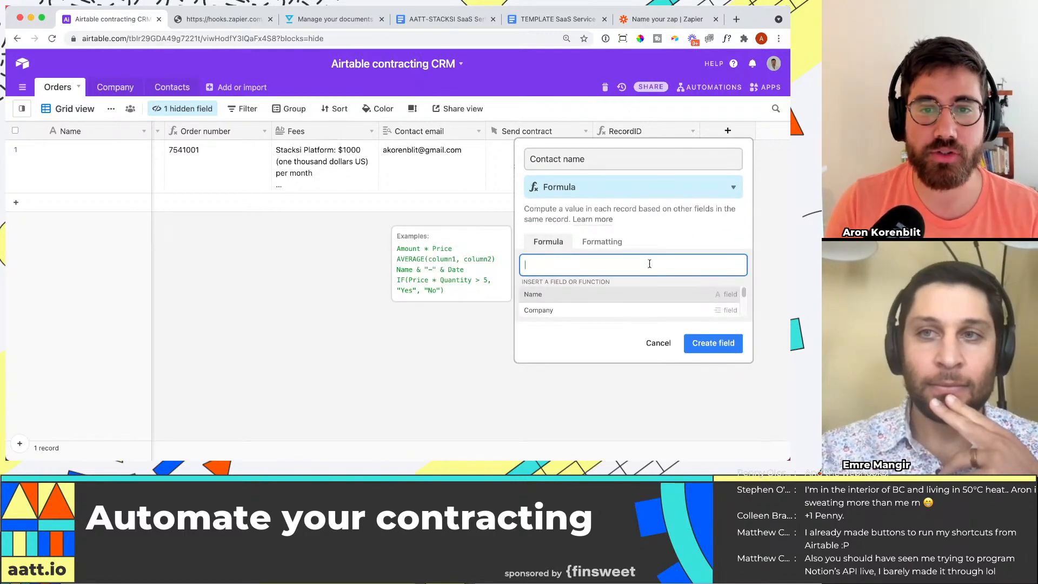
text(contact)
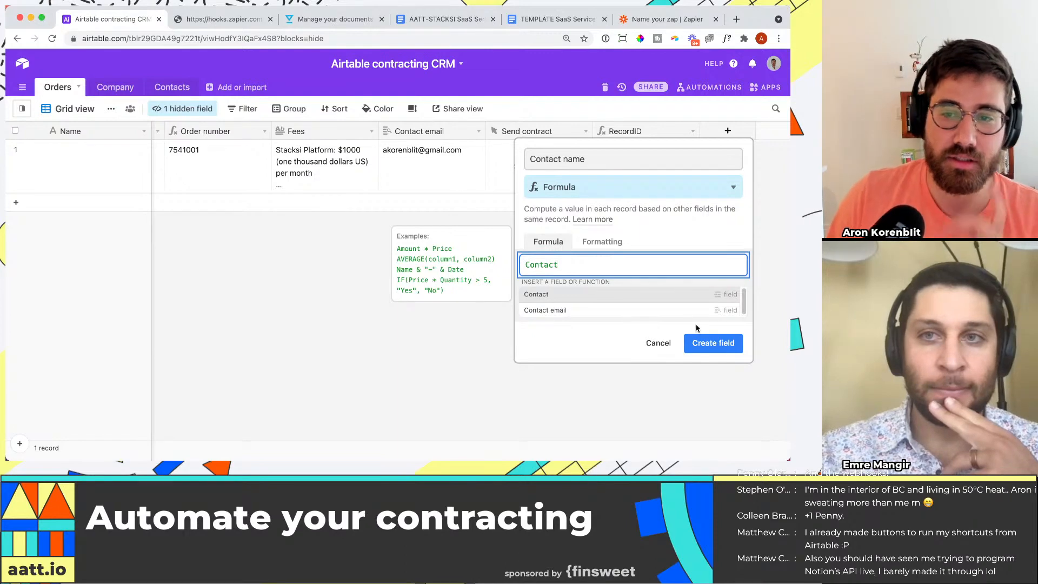
click(713, 343)
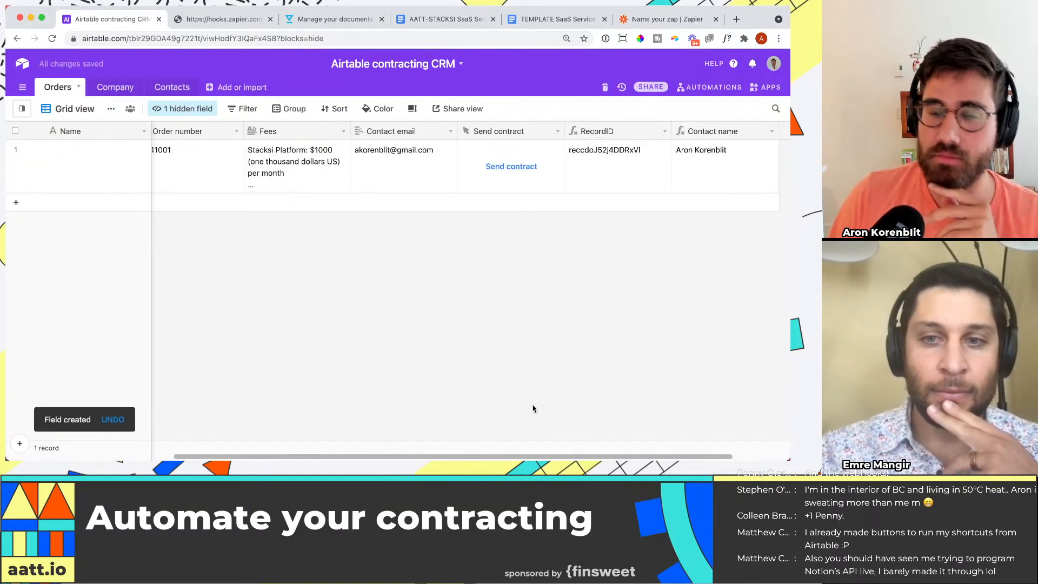
scroll(533, 409, right, 3)
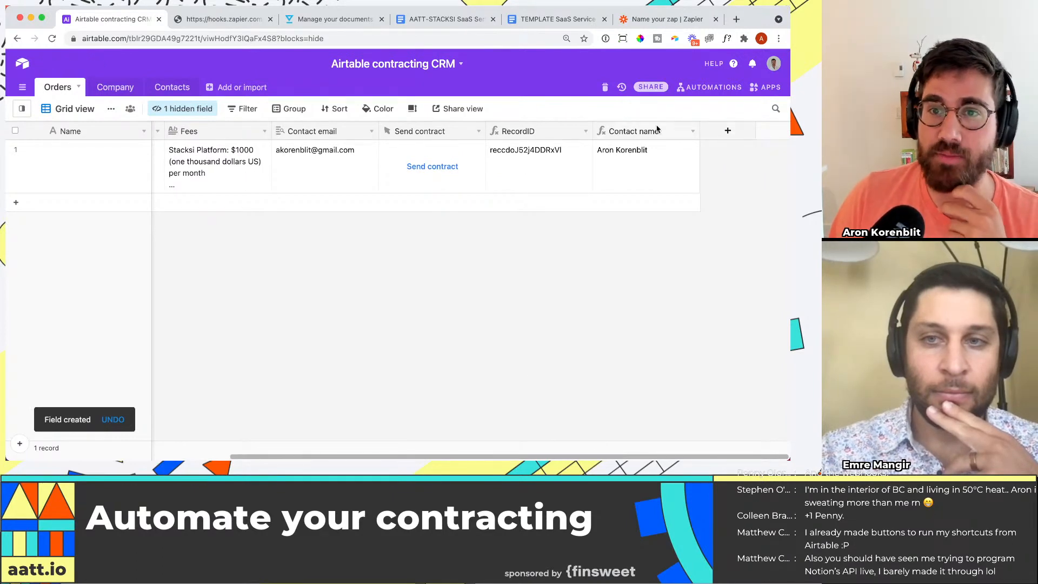
drag(658, 128, 375, 164)
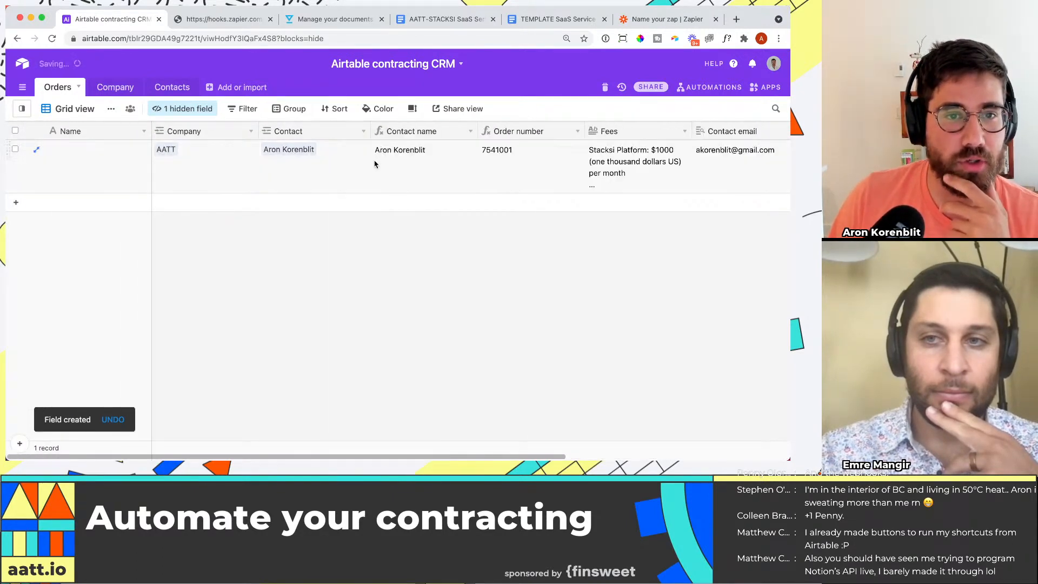
Step: Insert a new field before Contact, named Company name, with the Formula type
click(363, 131)
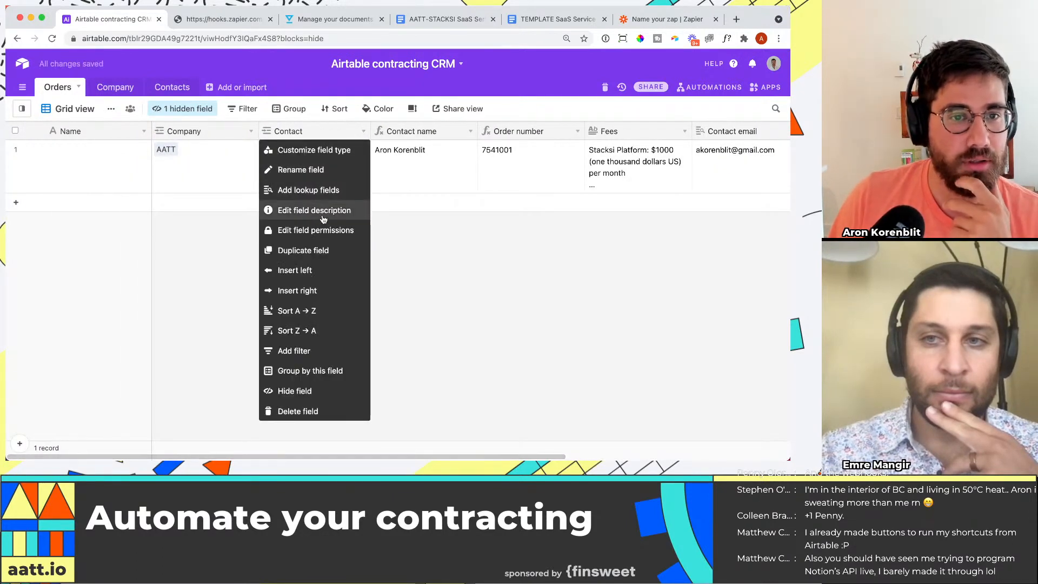
click(330, 271)
text(Company n)
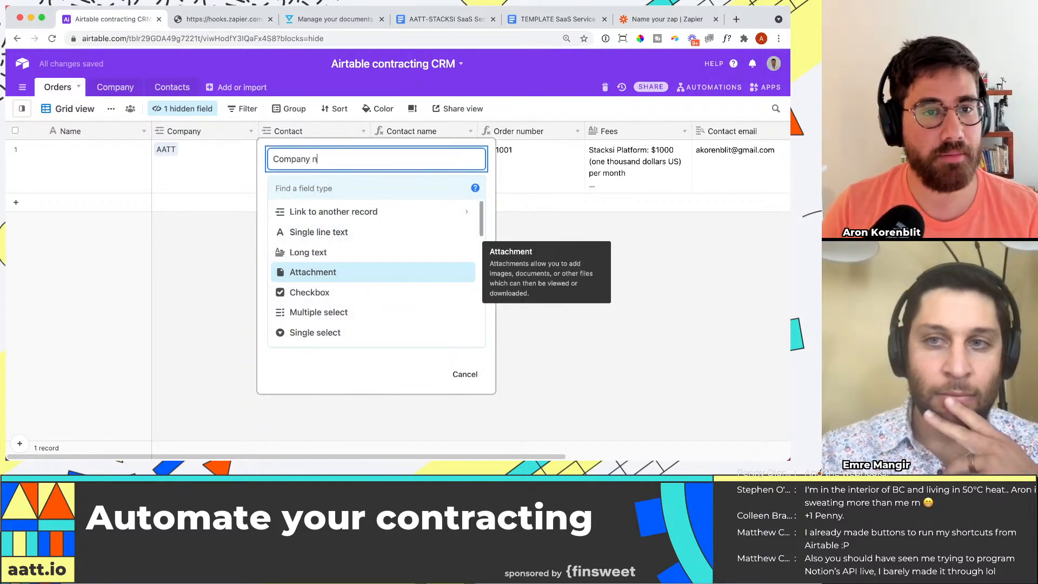
text(ame)
key(Tab)
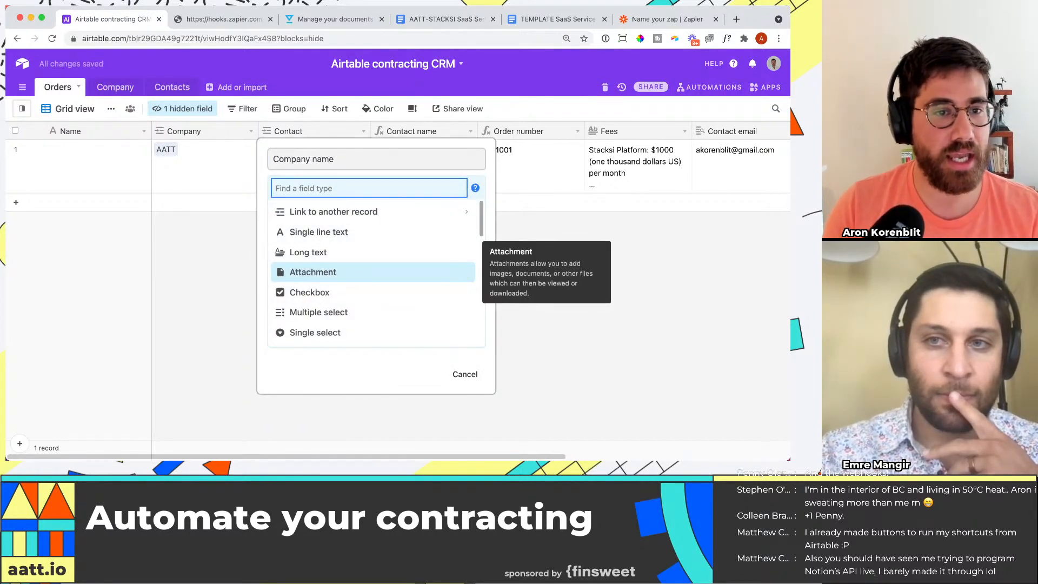
text(fo)
key(Return)
Step: Set the Company name field's formula to Company and create the field
click(359, 268)
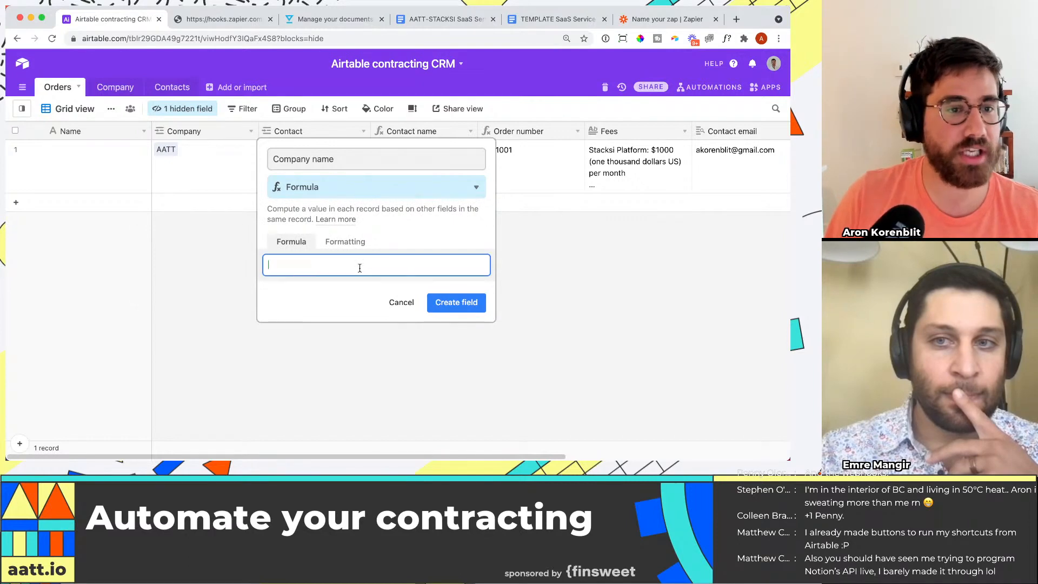
text(strin)
key(BackSpace)
key(BackSpace)
key(BackSpace)
key(BackSpace)
key(BackSpace)
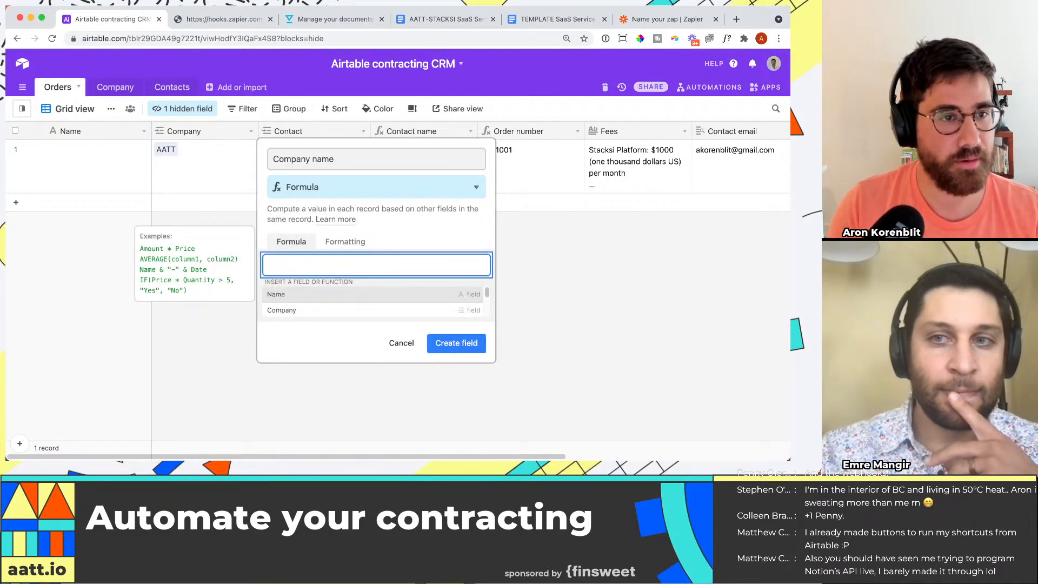
text(company)
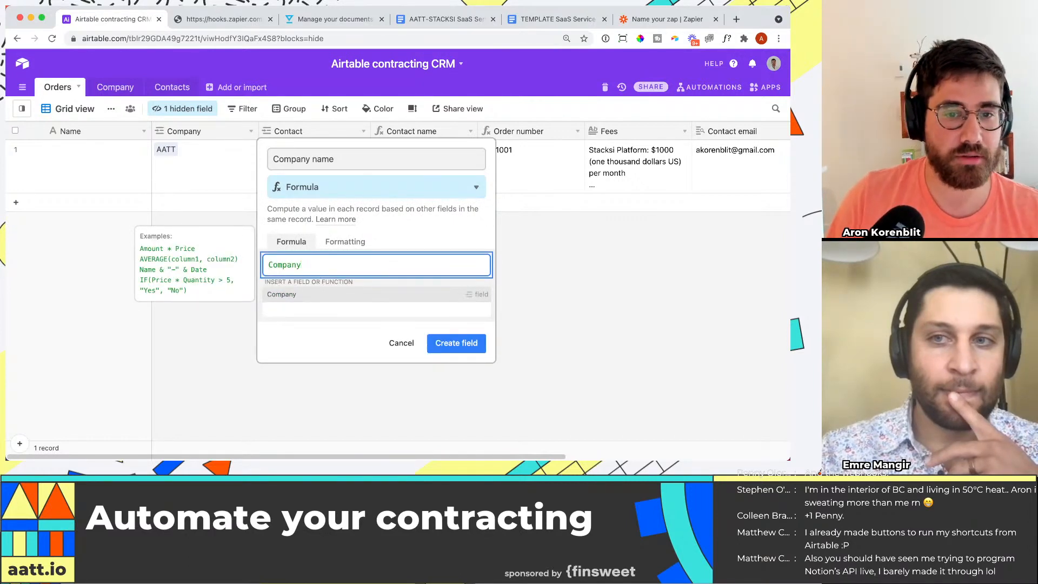
click(456, 343)
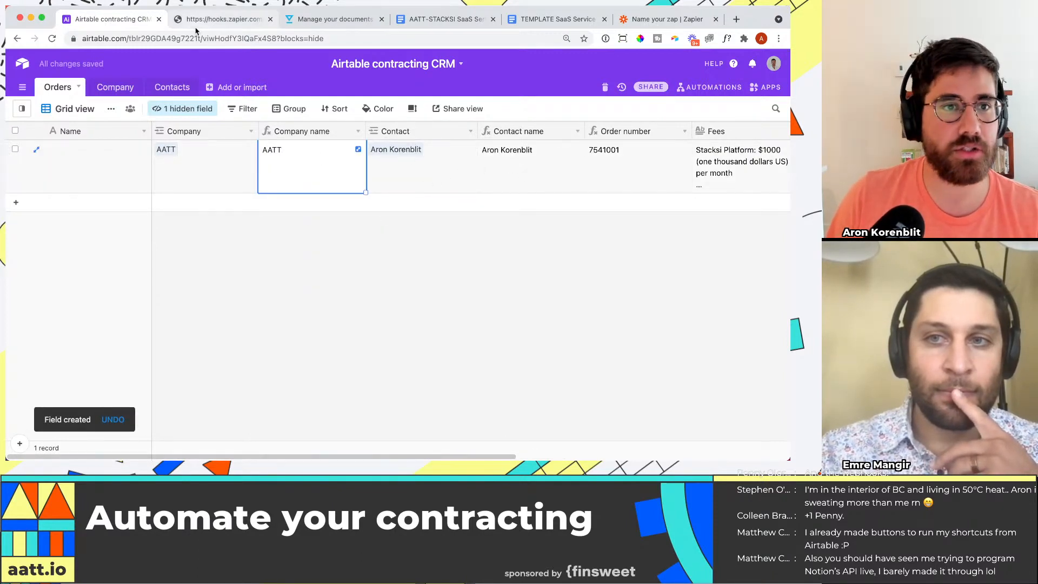
Step: Switch to Zapier and retest the Find Record action to review the refreshed record data
click(676, 21)
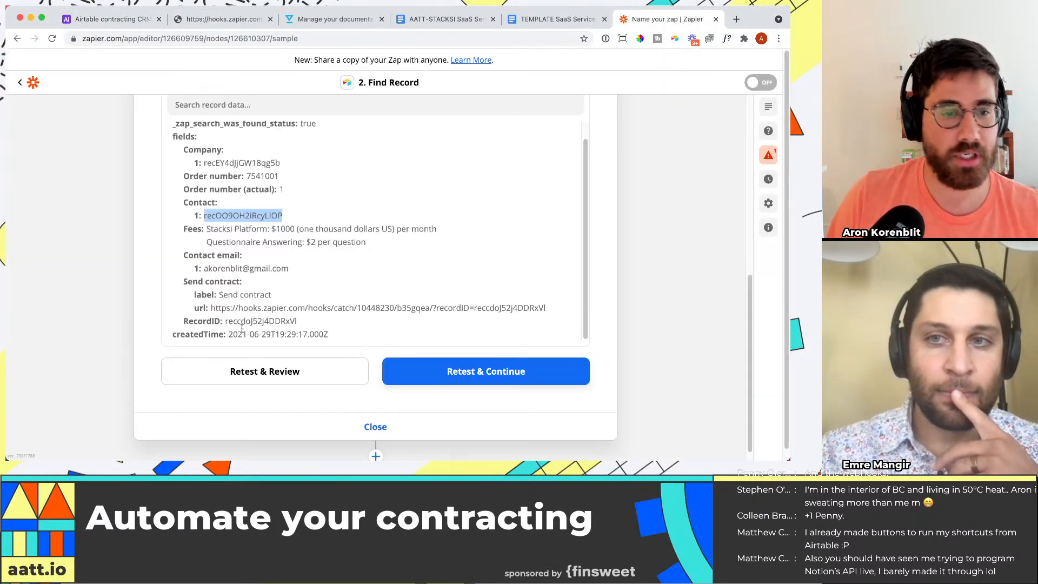
click(283, 369)
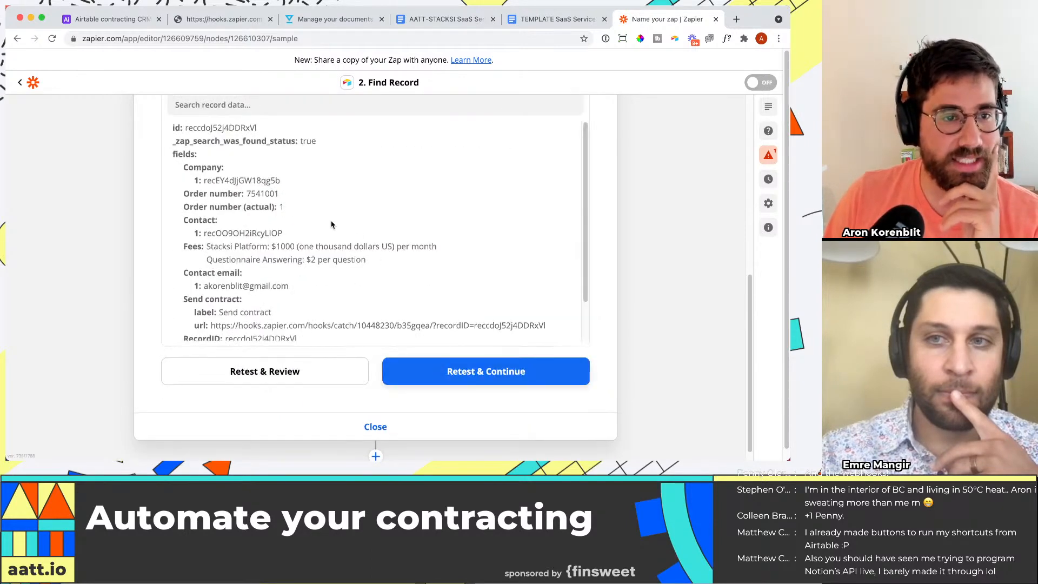
scroll(331, 224, down, 2)
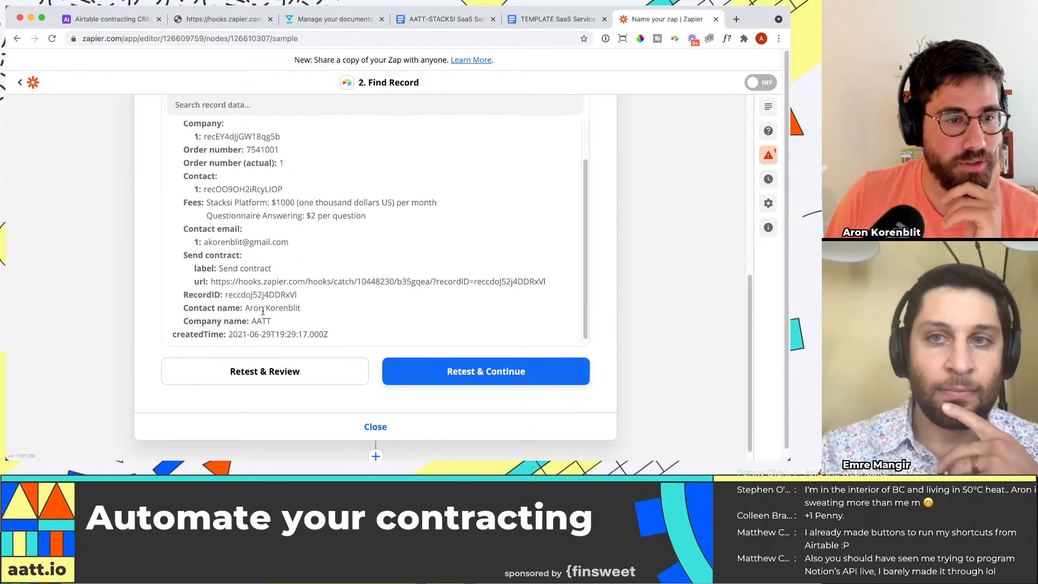
Step: Examine the Contact name, Company name, Contact and Order number values in the retested record data
drag(244, 308, 265, 320)
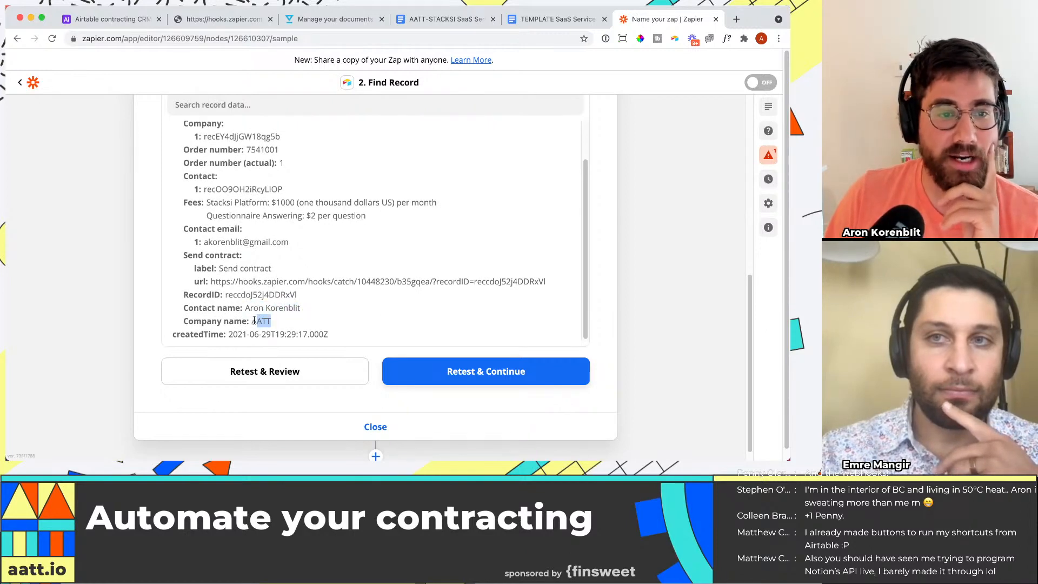
drag(189, 175, 225, 187)
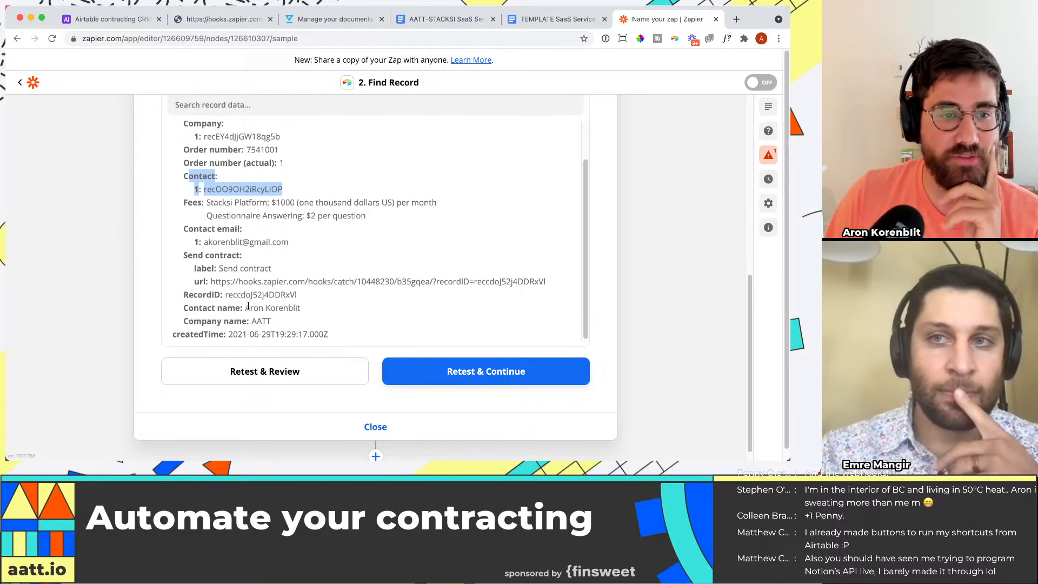
click(314, 316)
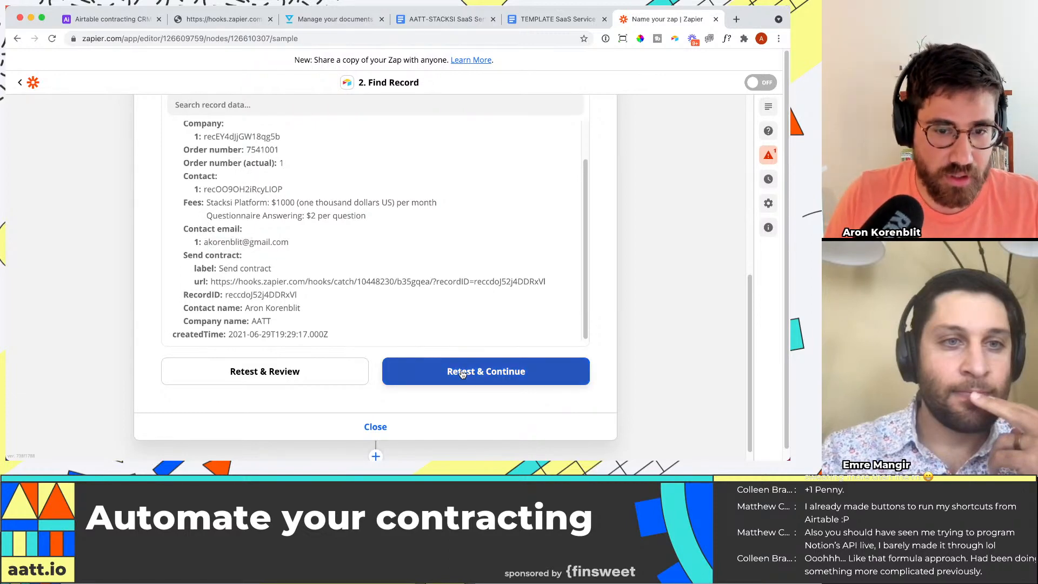
scroll(368, 419, down, 1)
scroll(234, 181, up, 1)
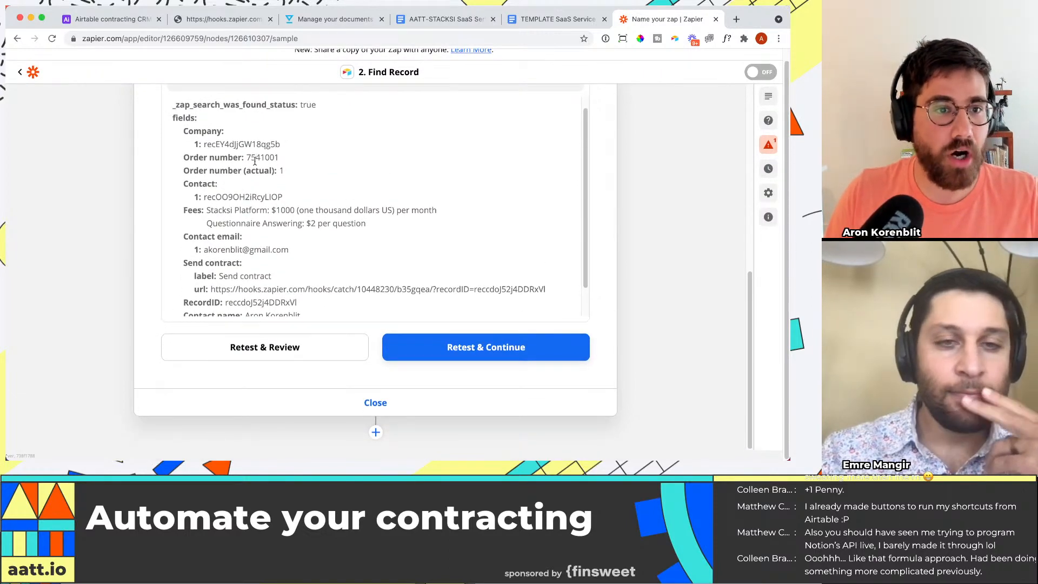
drag(247, 158, 287, 158)
double_click(281, 160)
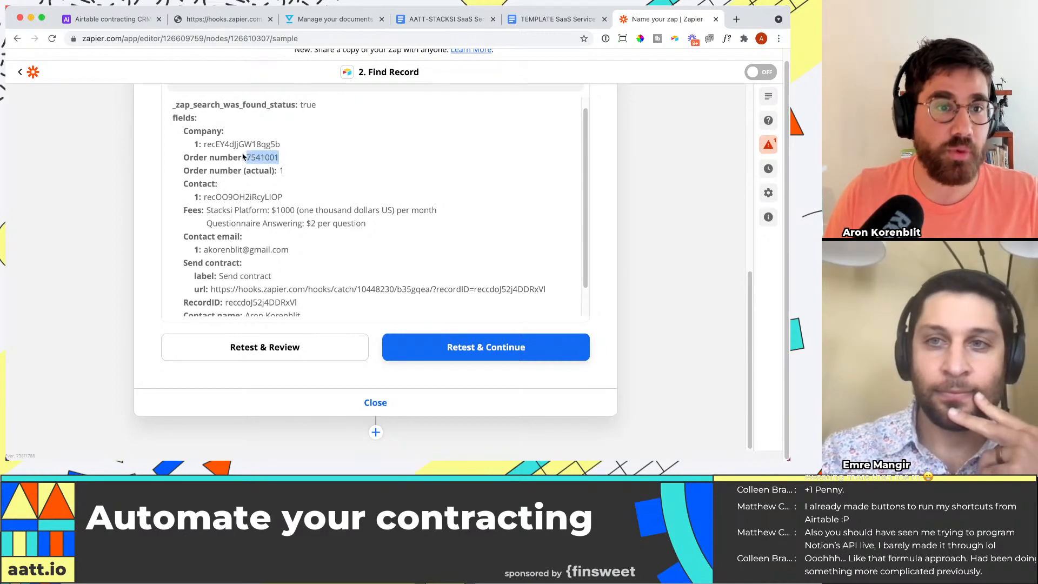
scroll(321, 227, down, 1)
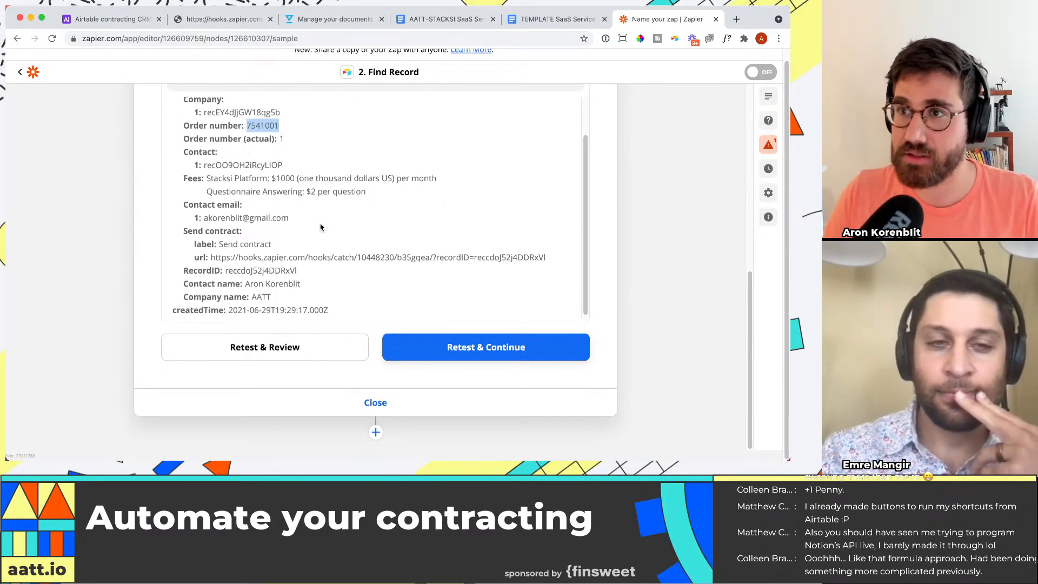
Step: Review the retested record's field values once more and close the Find Record action
scroll(319, 230, up, 1)
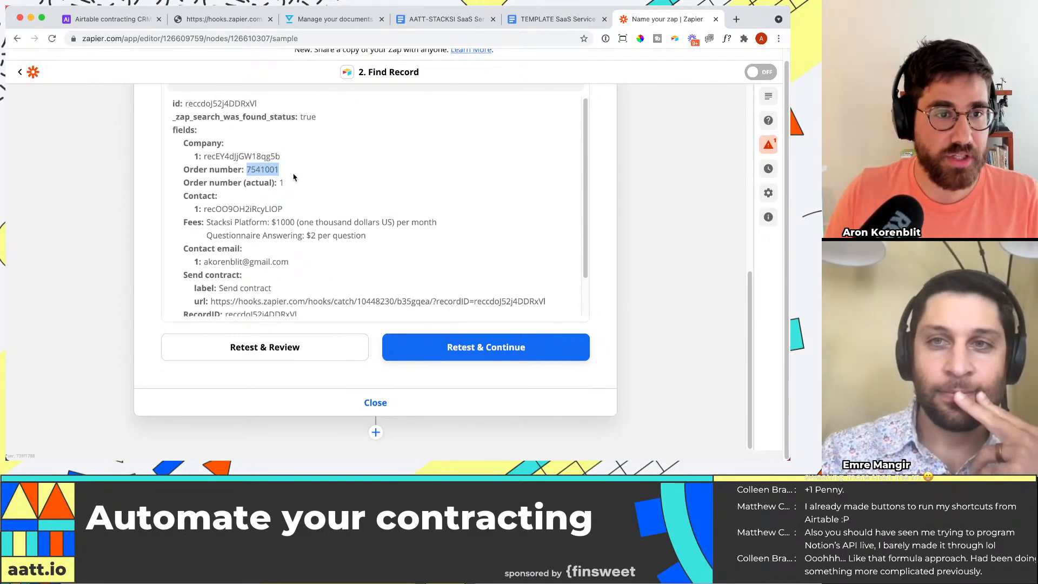
scroll(284, 181, down, 1)
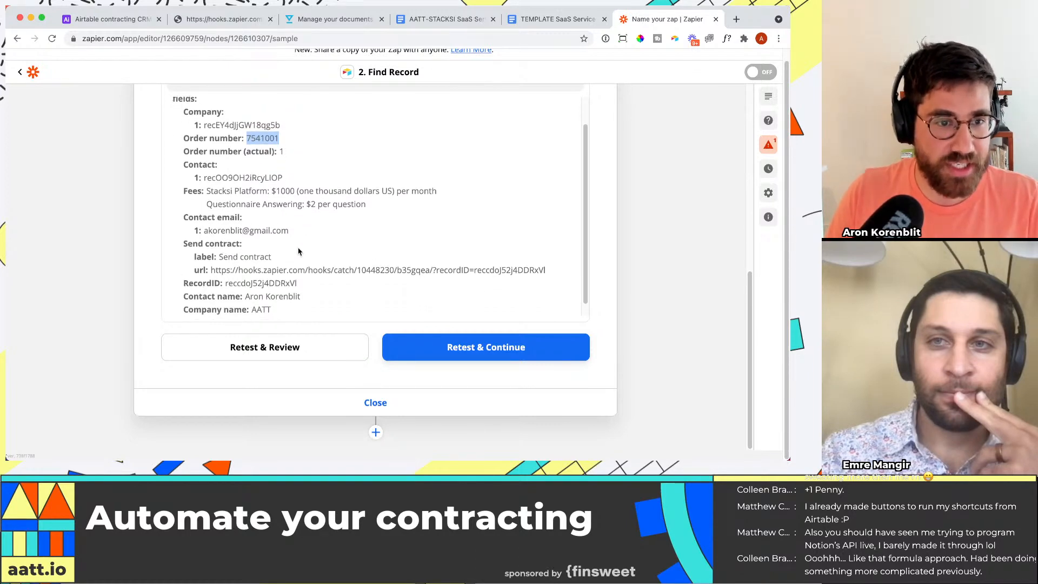
scroll(300, 251, down, 1)
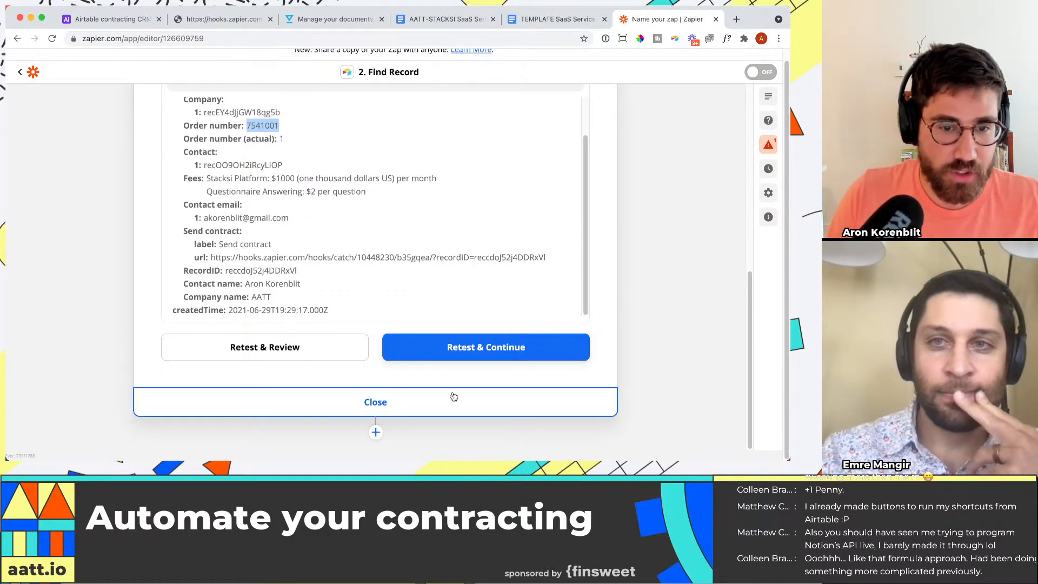
click(452, 400)
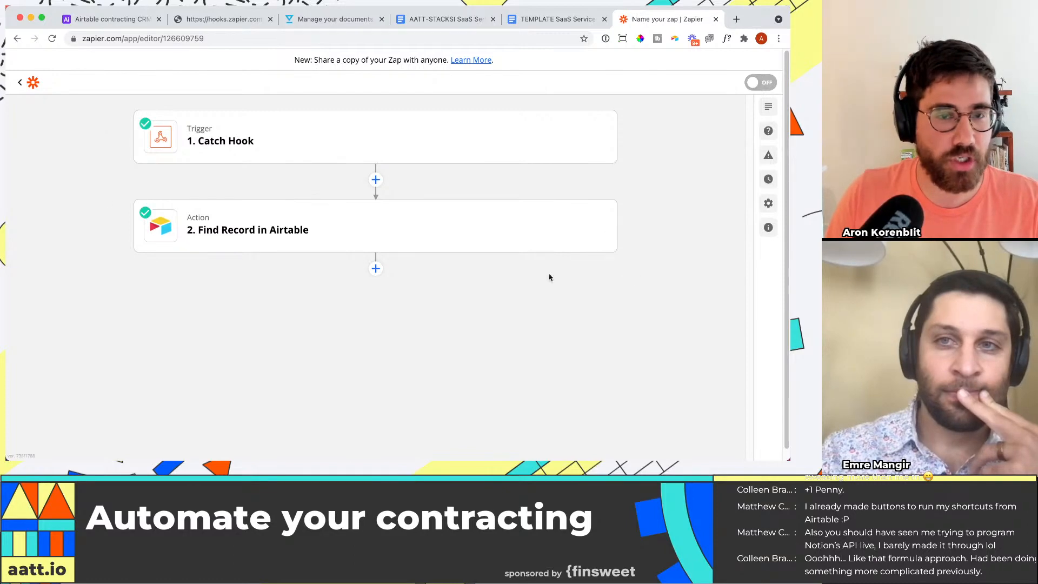
Step: Add a HelloSign action after Find Record with the event Send Signature Request From Template
click(374, 270)
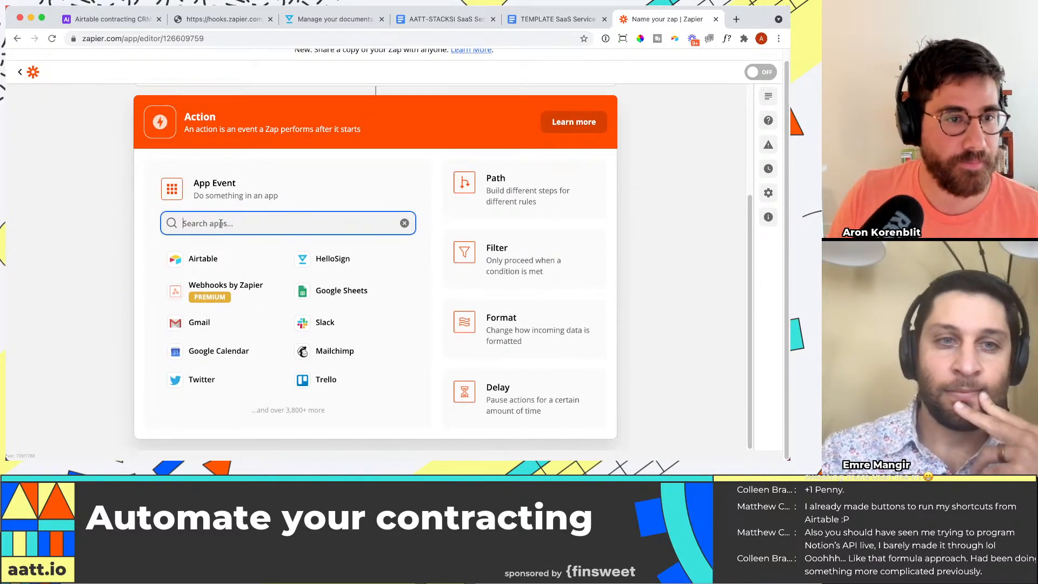
text(hellop)
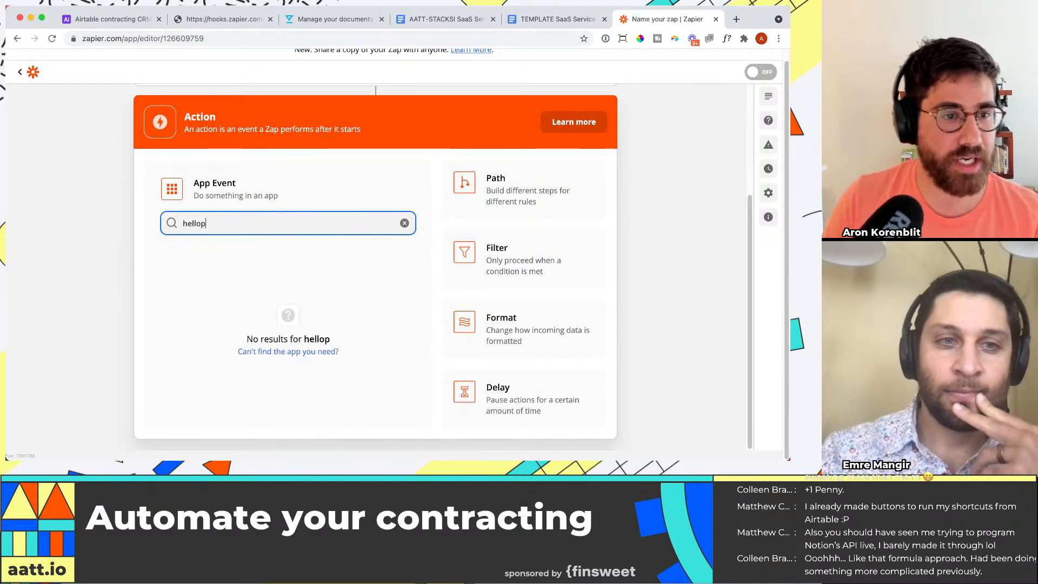
key(BackSpace)
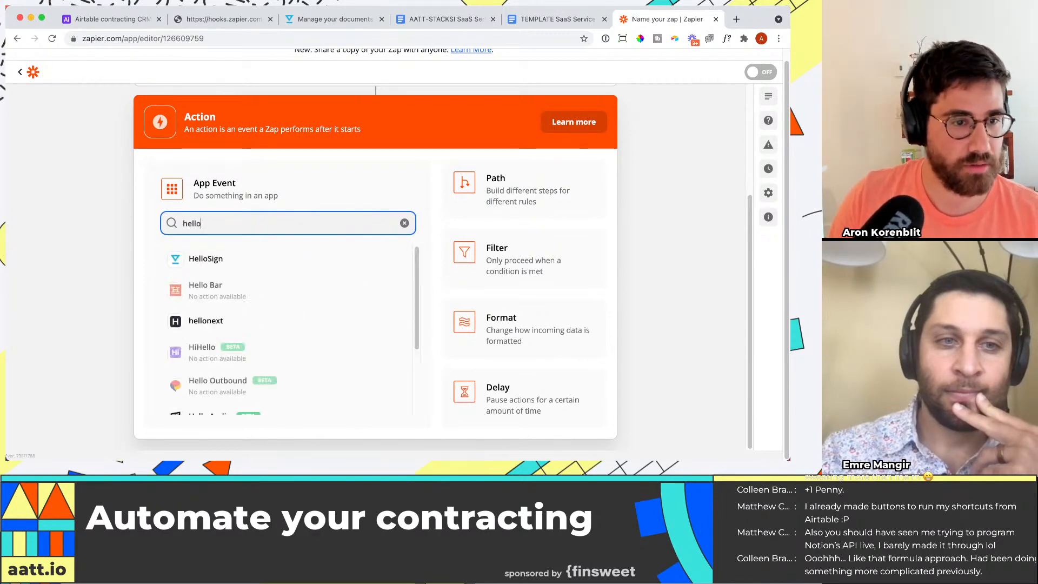
click(225, 259)
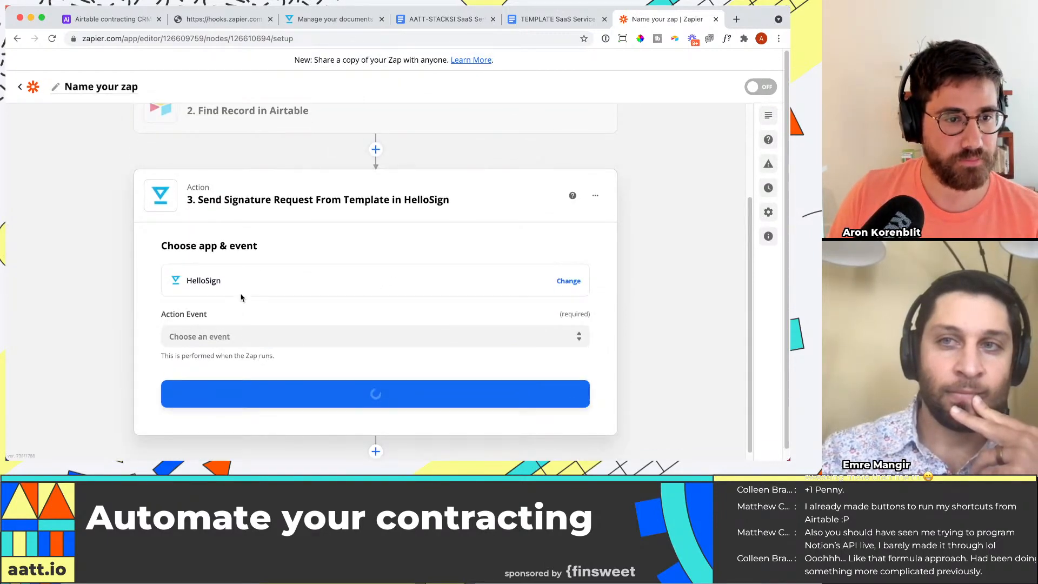
click(262, 327)
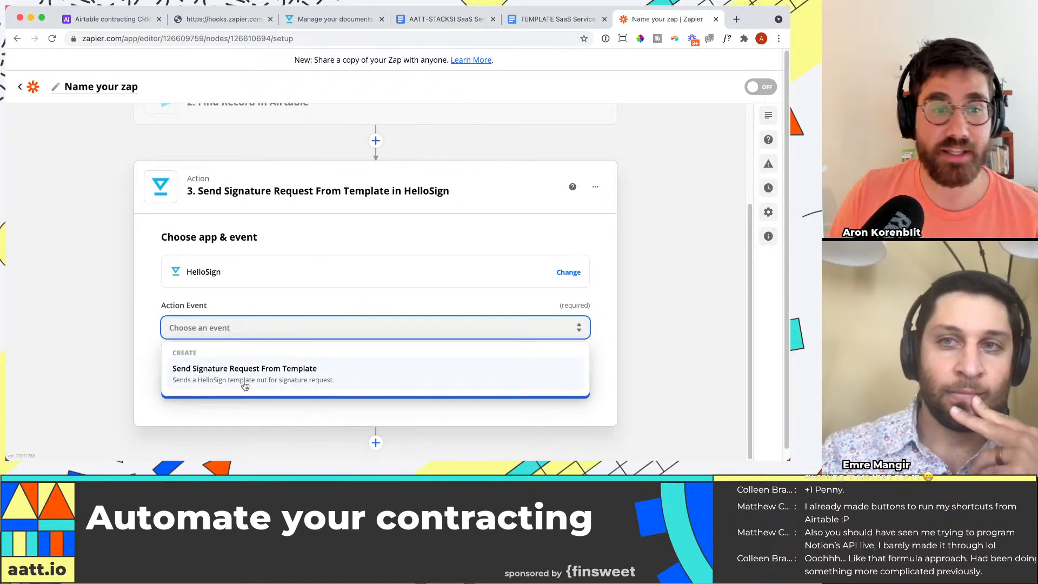
click(245, 385)
click(414, 381)
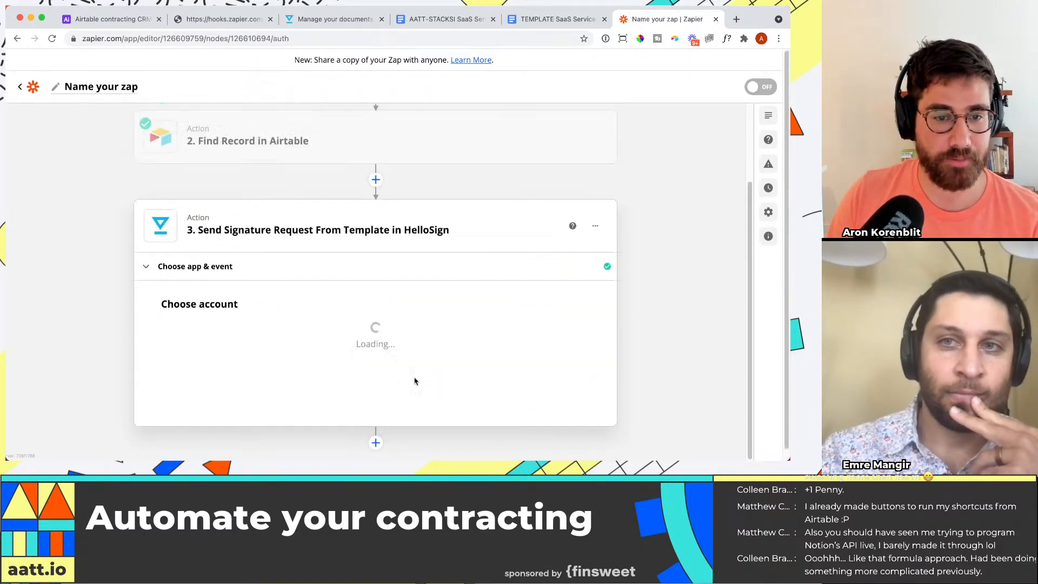
Step: Select the existing HelloSign account for the signature request action and continue to its setup
click(252, 329)
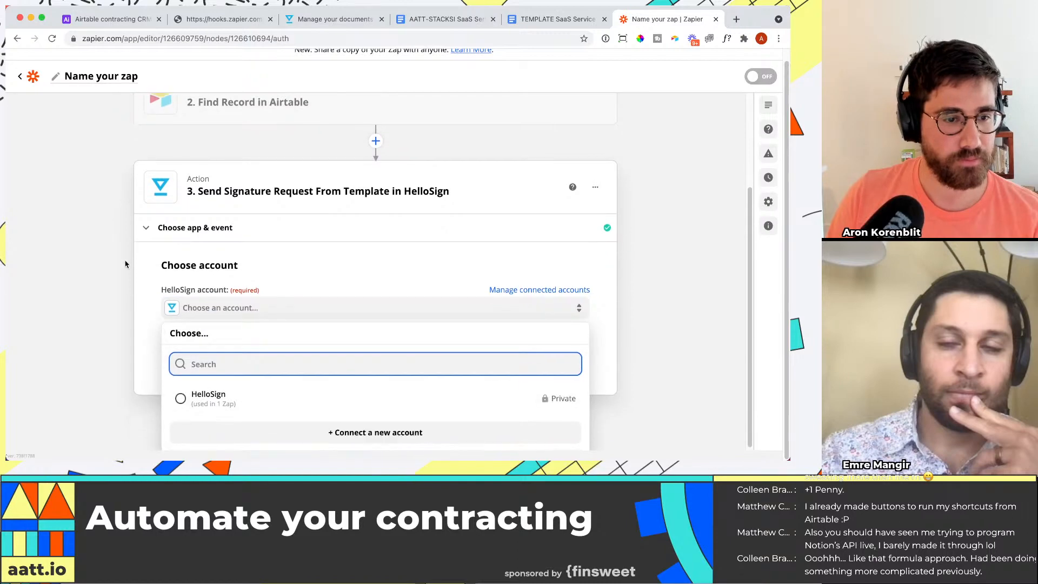
click(240, 398)
click(522, 385)
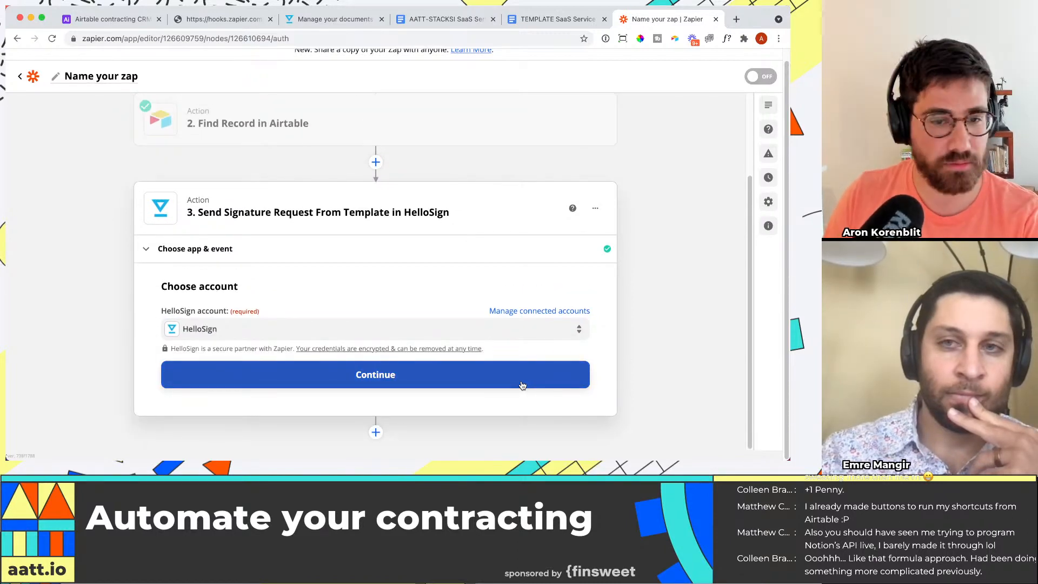
click(522, 385)
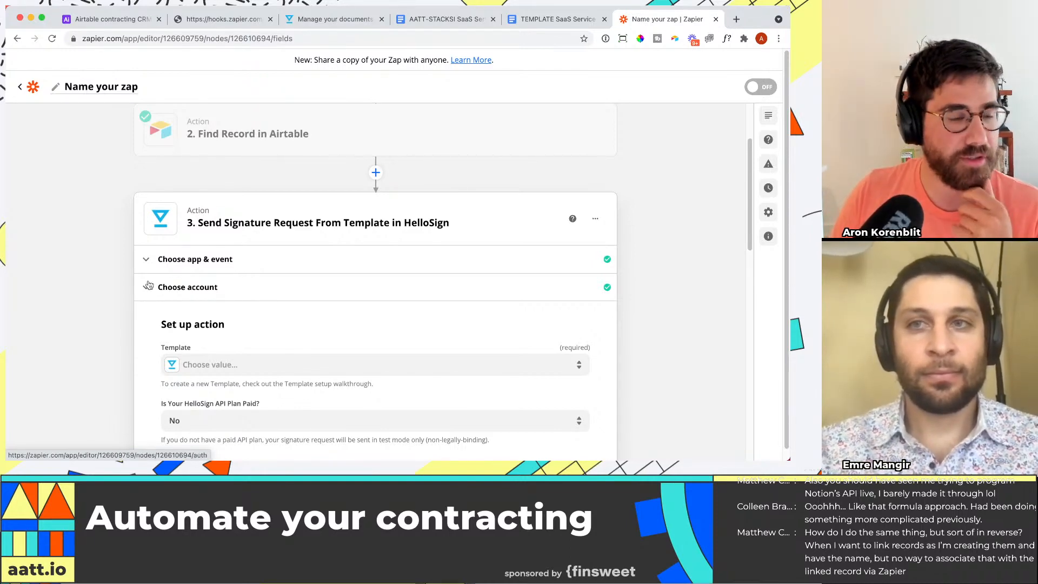
Step: Choose Stream template AATT as the template for the signature request
scroll(148, 285, down, 3)
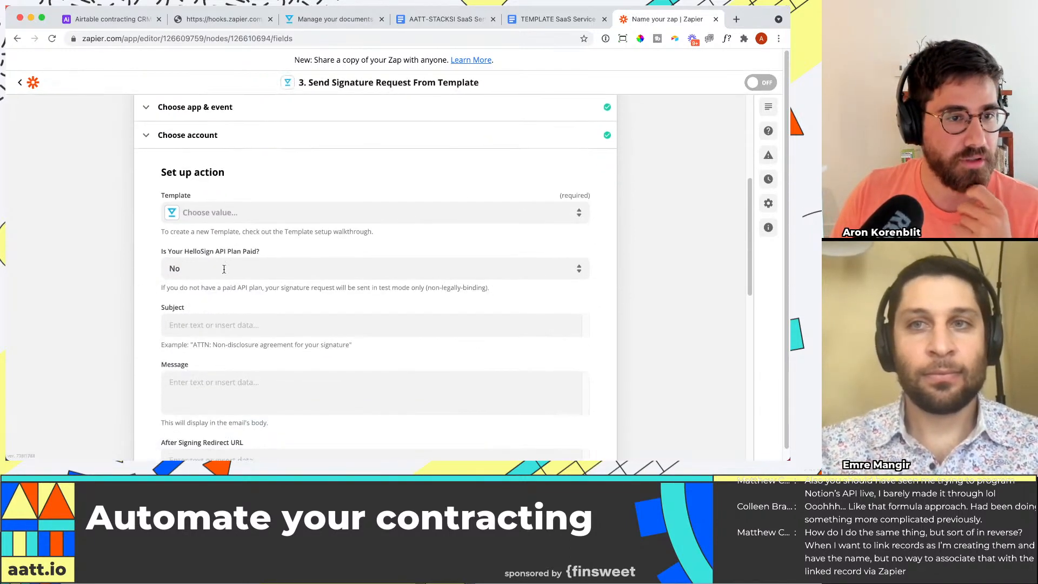
click(252, 223)
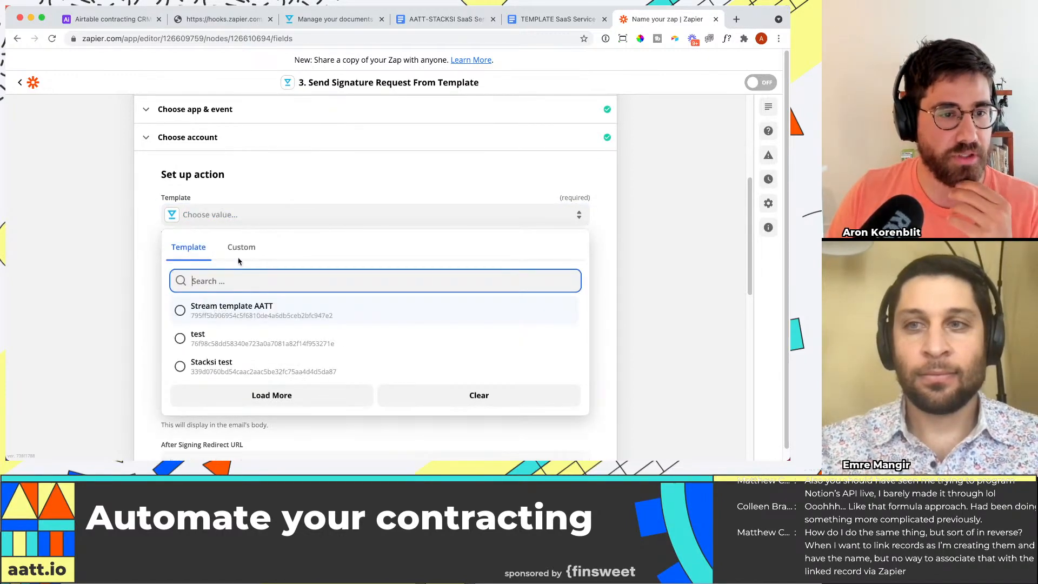
click(215, 312)
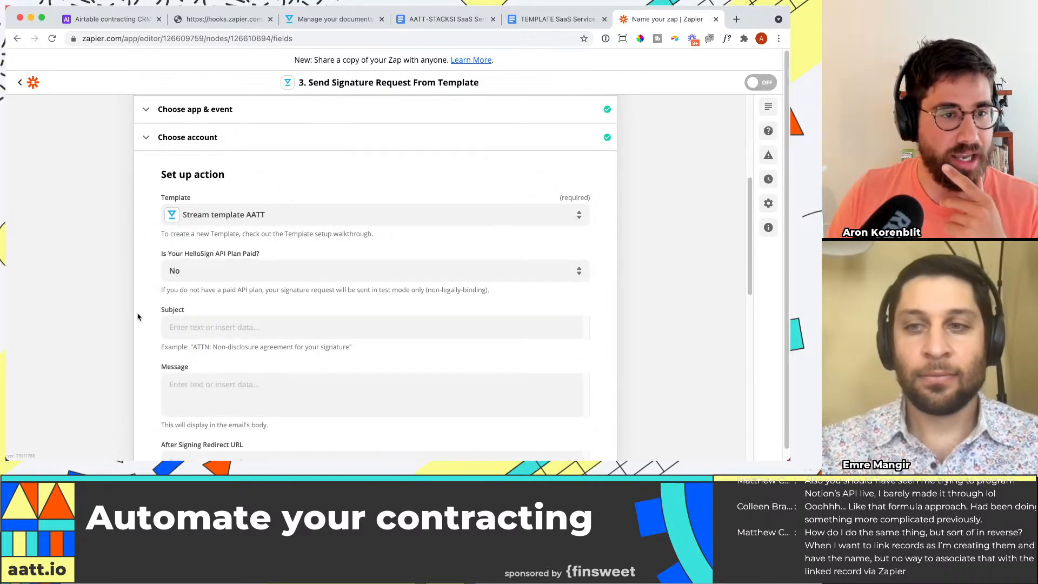
Step: Set the signature request's subject to "Contract from Stacksii -- please sign (soon!)"
scroll(177, 253, down, 3)
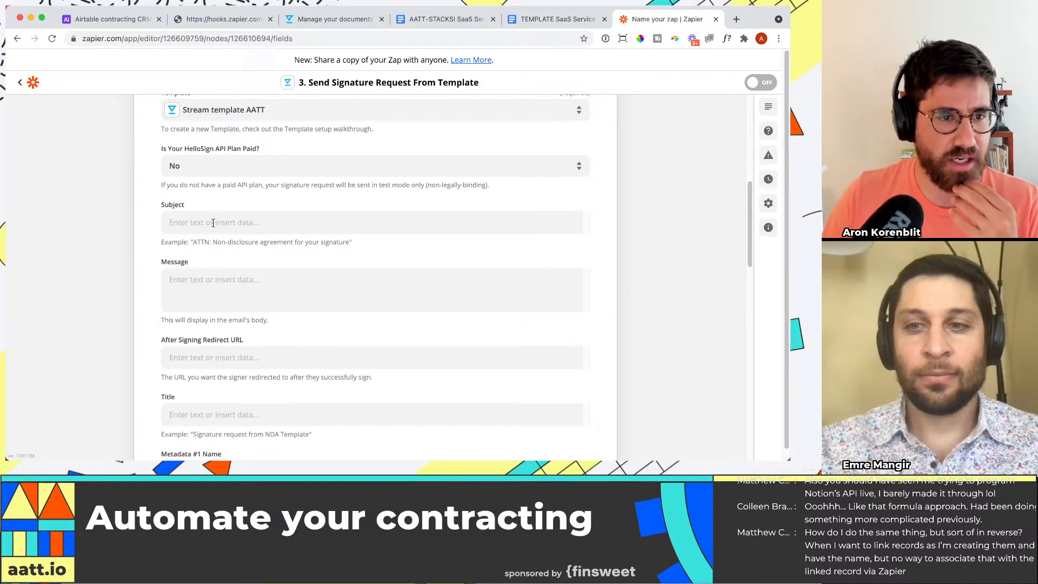
scroll(213, 222, down, 1)
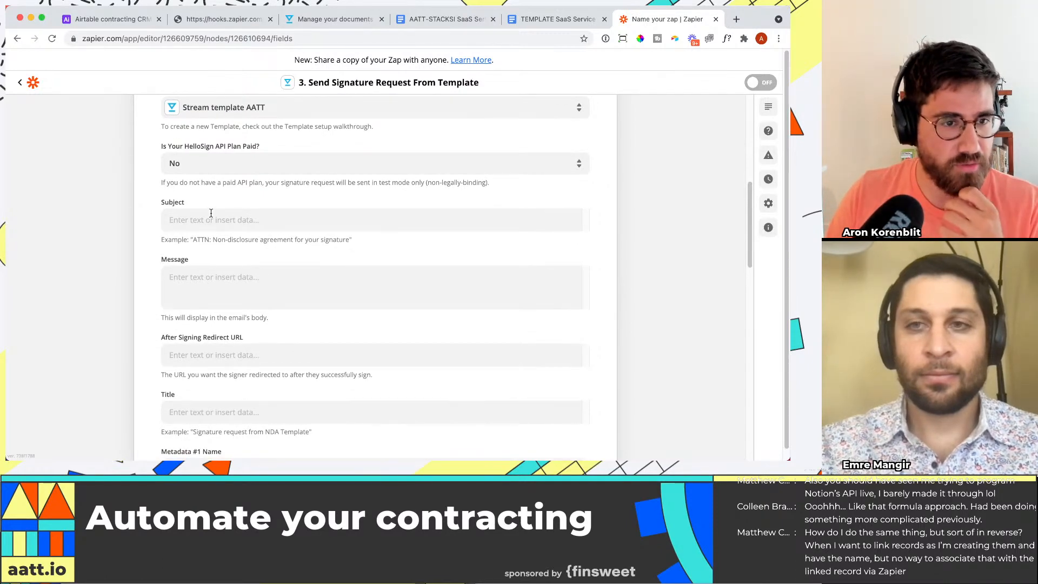
click(212, 220)
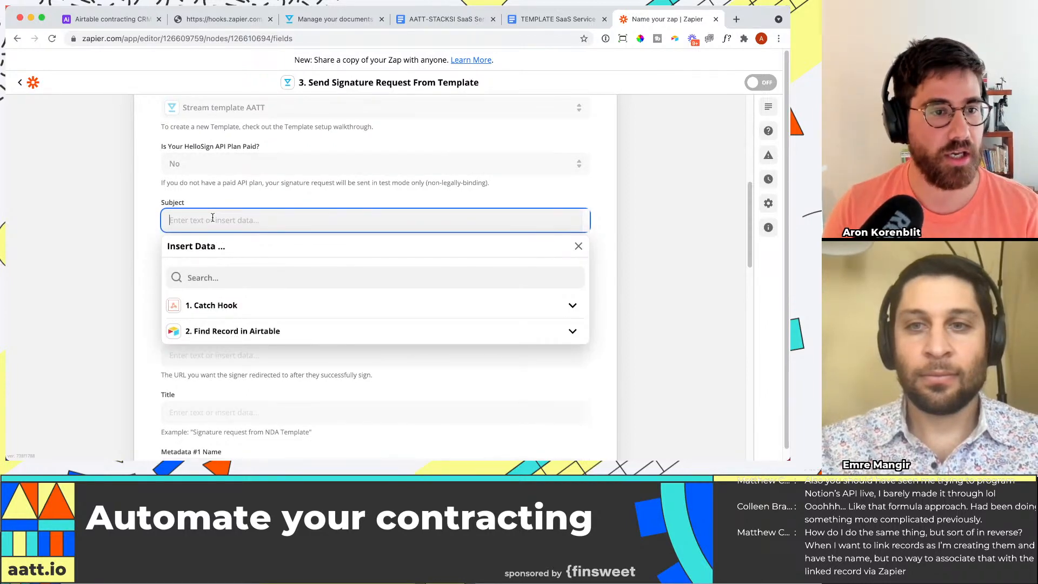
text(Contract from Stac)
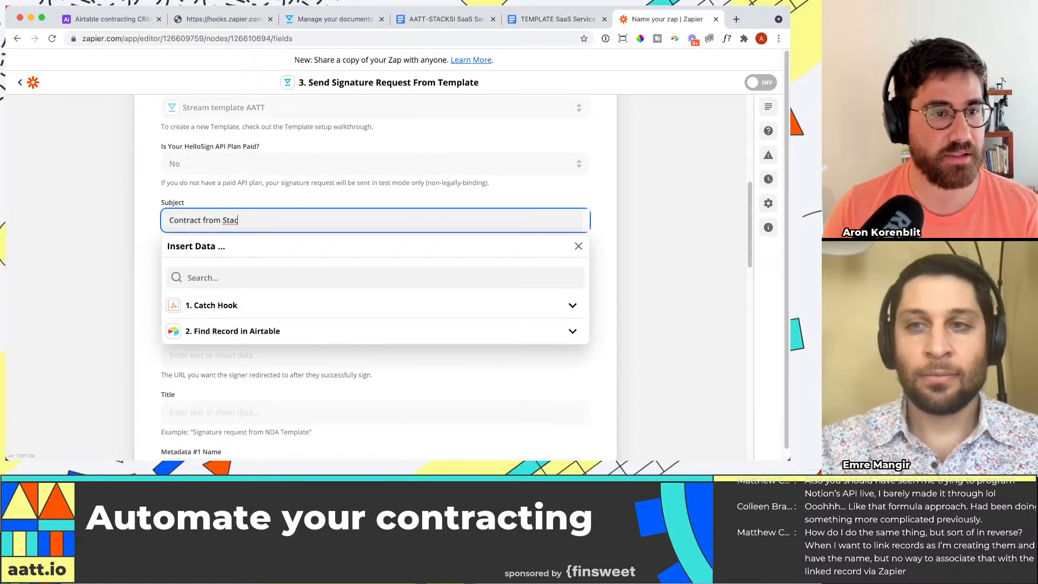
text(ksii -- please sign (soon!)
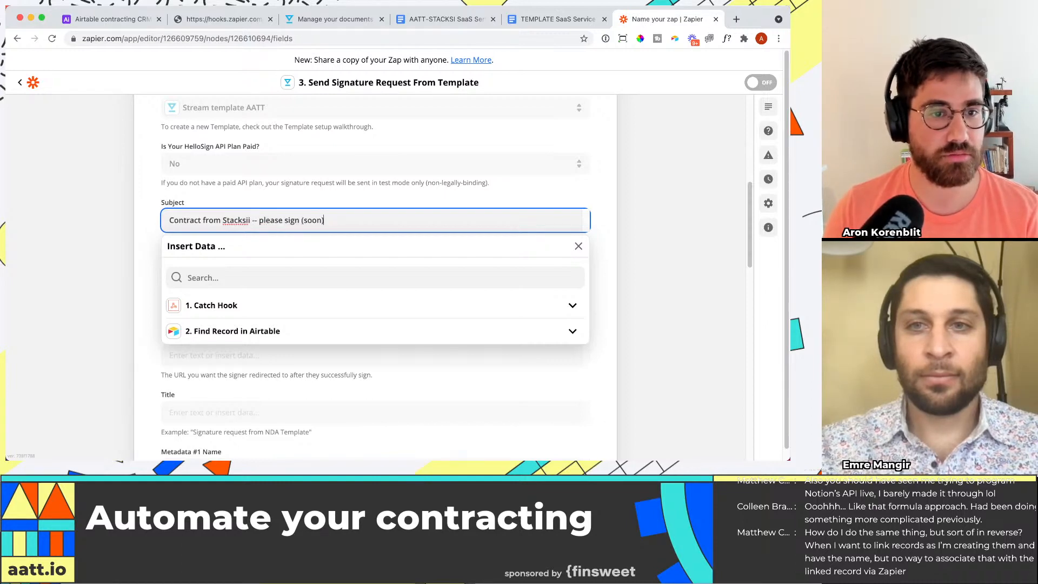
click(658, 202)
Step: Enter "This is a contract from STACKSI" as the signature request's message
scroll(349, 222, down, 1)
click(294, 250)
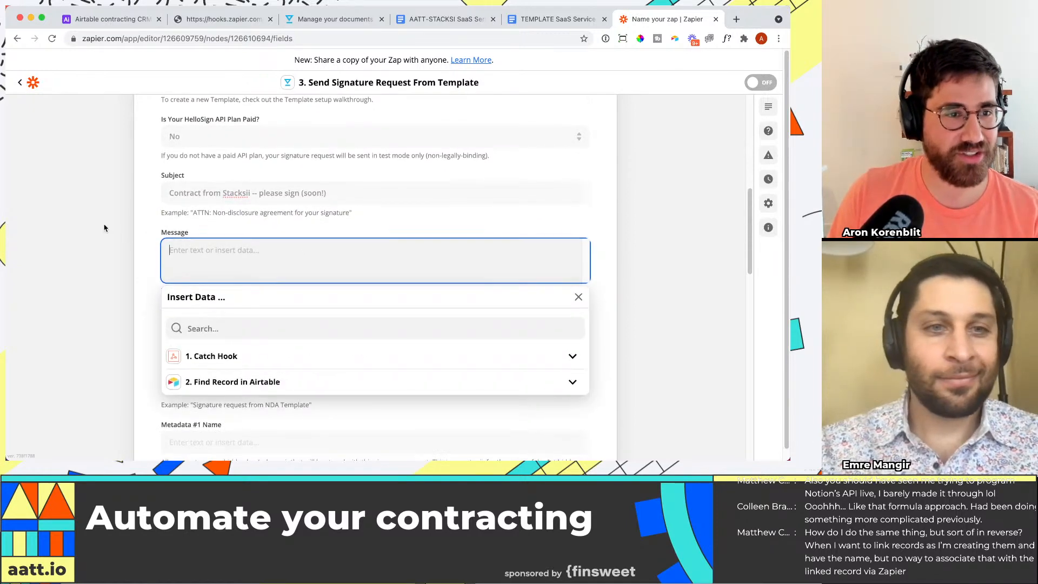
text(This )
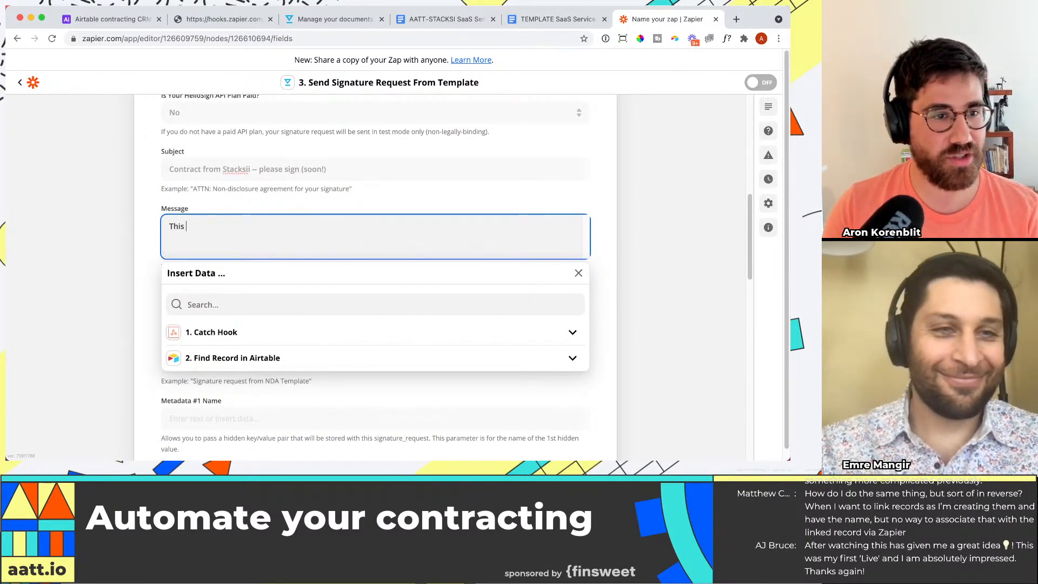
text(is a contract from STACKS)
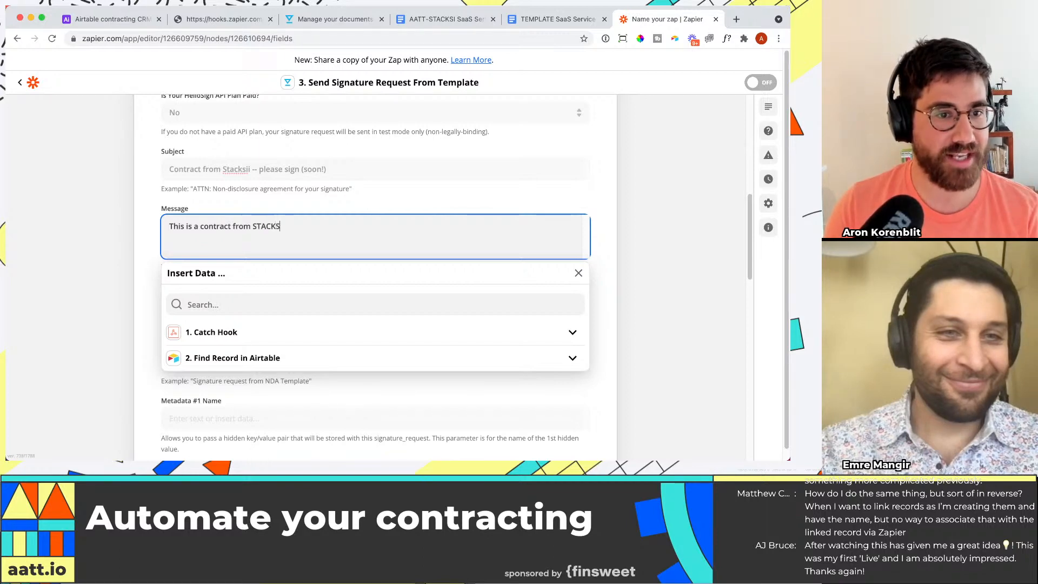
text(II)
key(BackSpace)
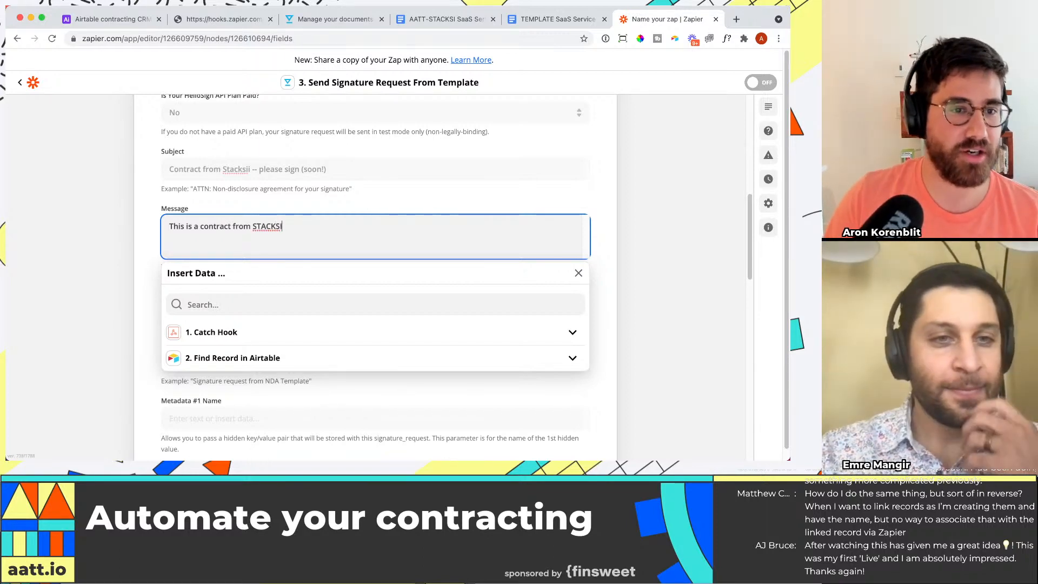
click(574, 212)
Step: Correct the company name in the subject to Stacksi
click(251, 168)
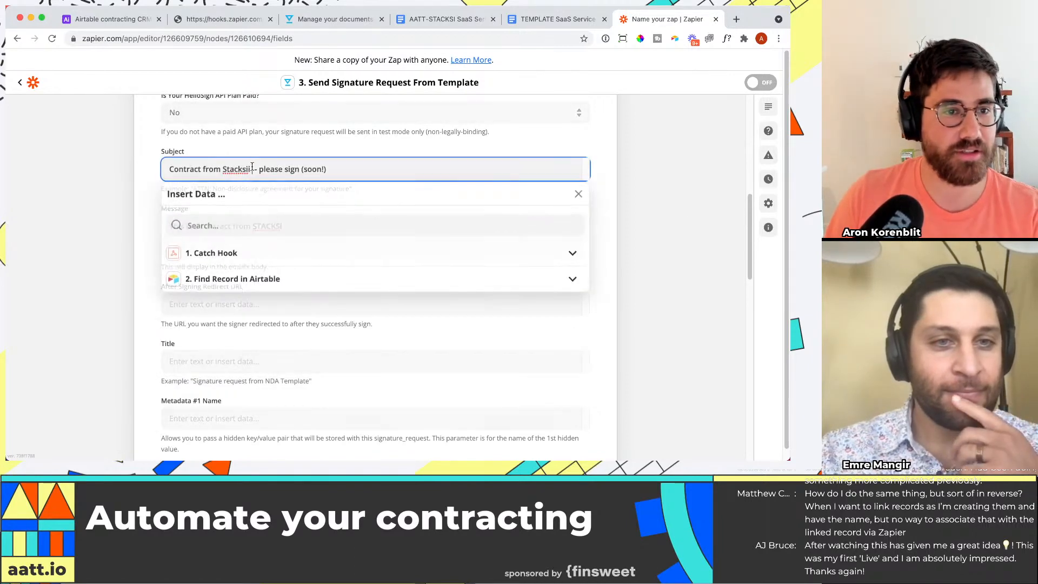
key(BackSpace)
click(596, 225)
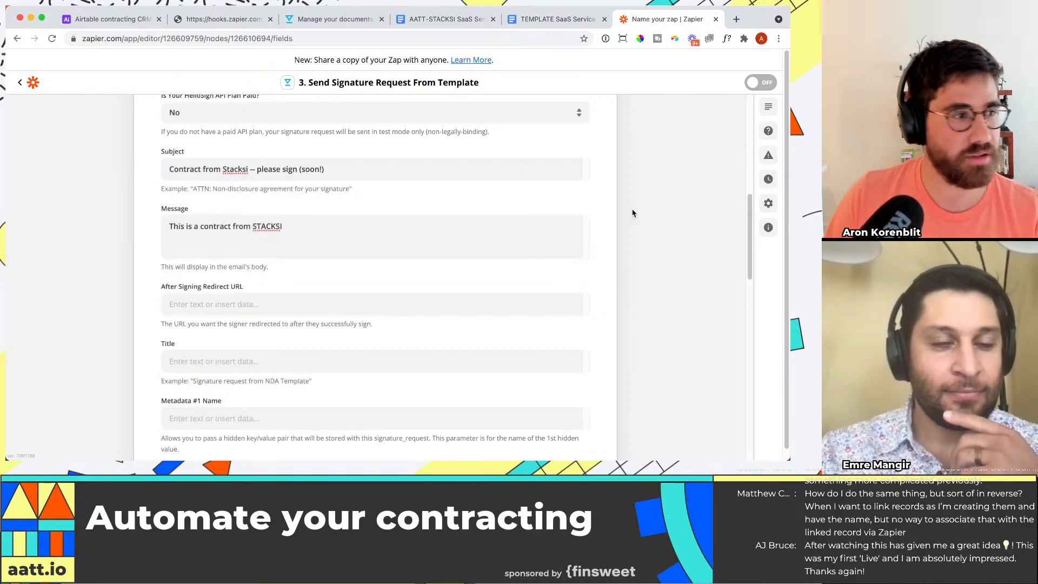
Step: Extend STACKSI at the end of the message with a run of extra capital I letters
scroll(373, 236, down, 1)
scroll(254, 217, down, 1)
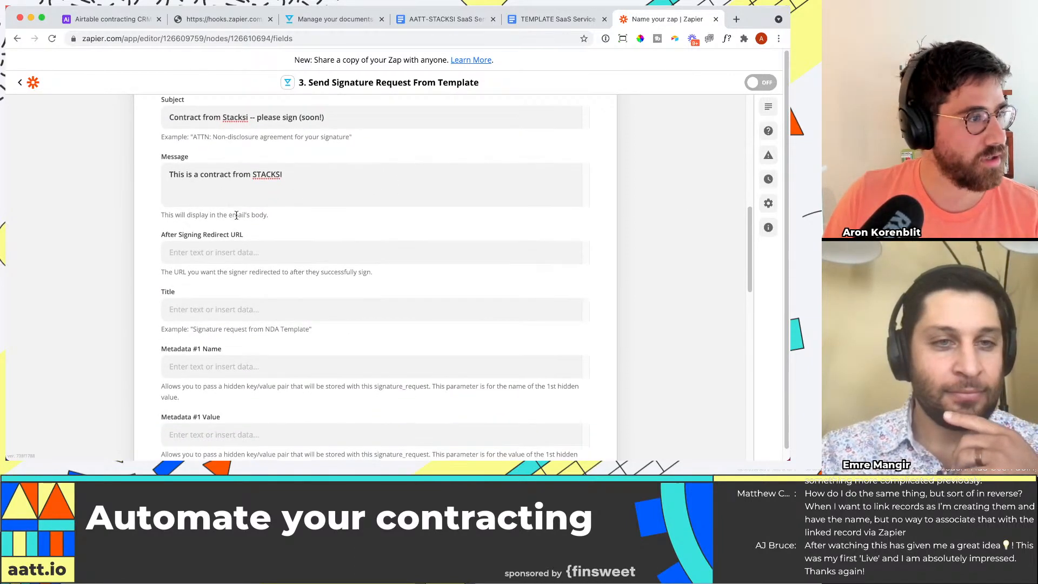
scroll(304, 225, down, 1)
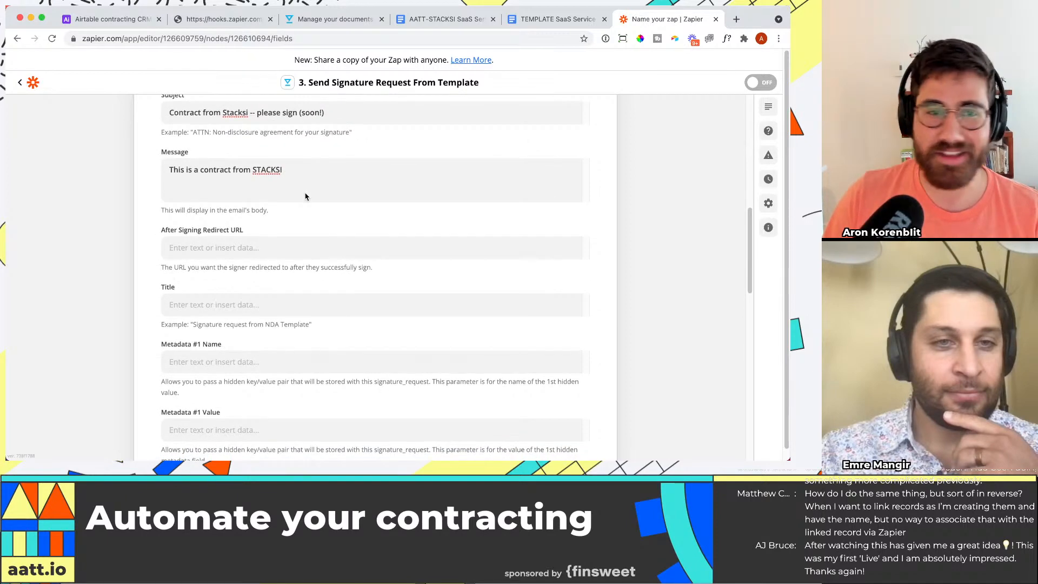
click(306, 191)
text(IIIIIIIIIII)
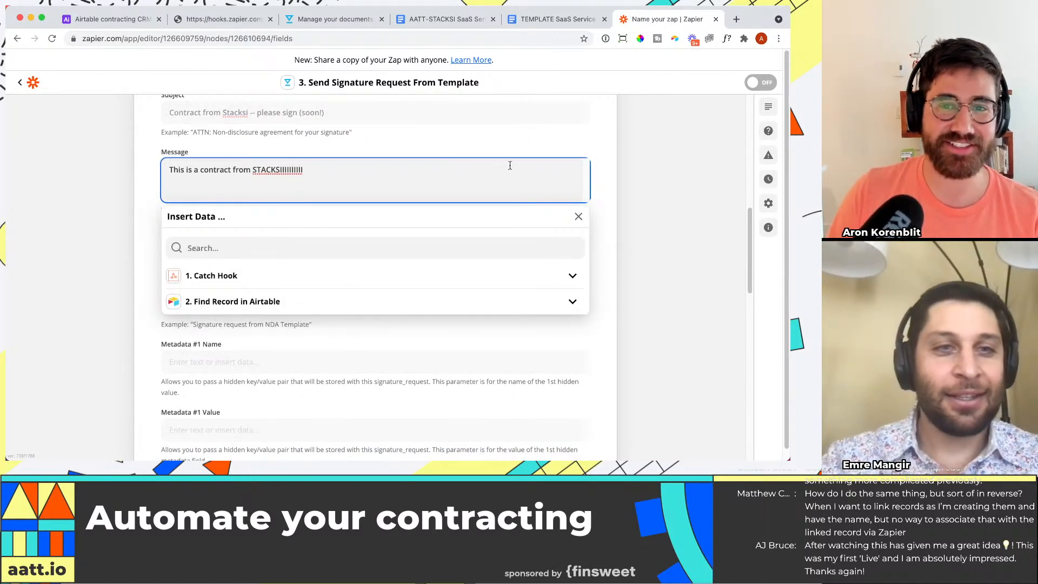
click(578, 216)
Step: Set the signature request's title to "Stacksi contract"
scroll(346, 215, down, 2)
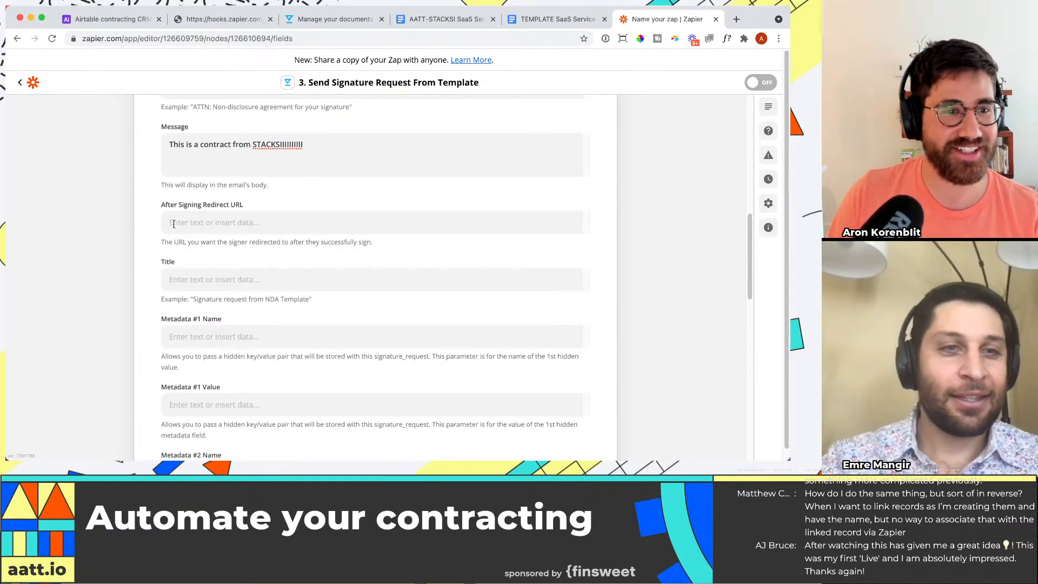
scroll(216, 255, down, 1)
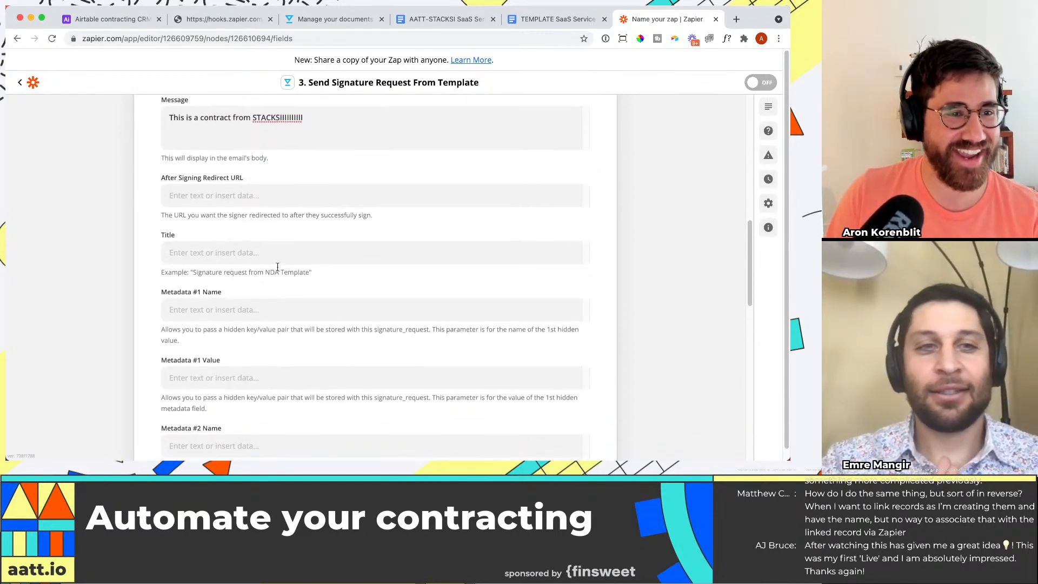
click(201, 236)
scroll(96, 234, down, 1)
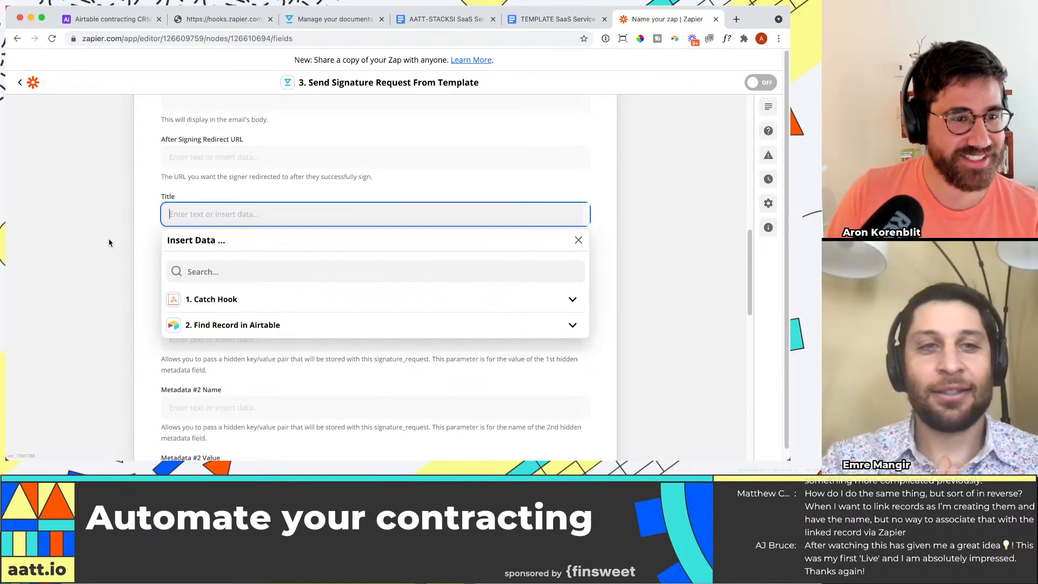
drag(108, 240, 196, 242)
click(213, 218)
click(109, 235)
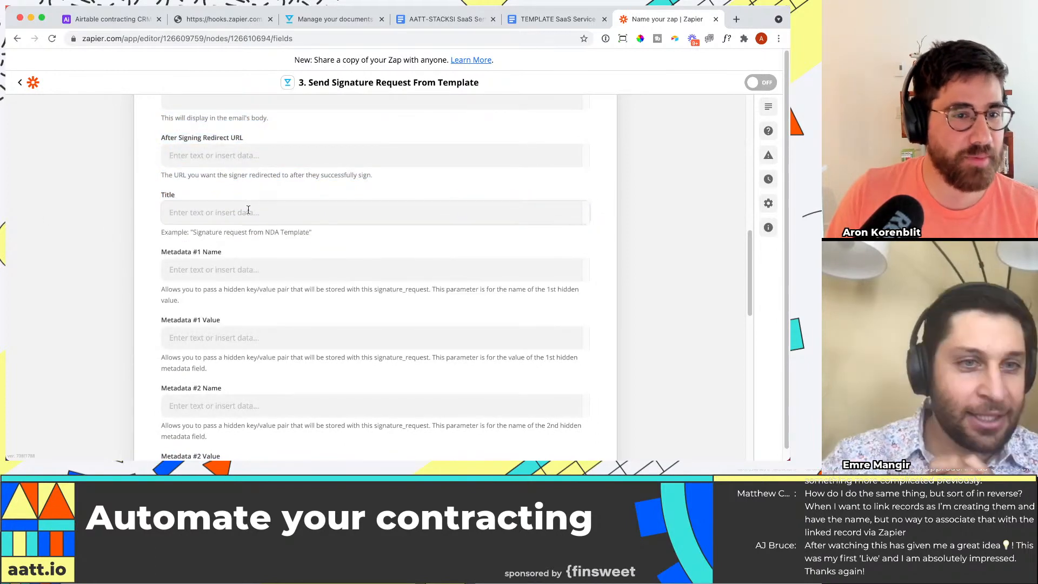
click(192, 210)
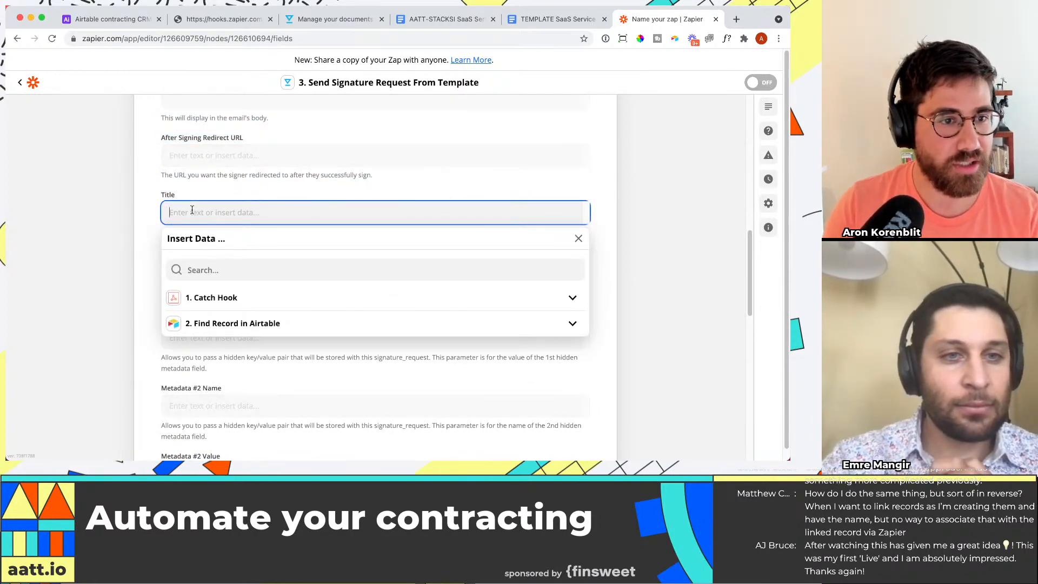
text(Stacksi contract)
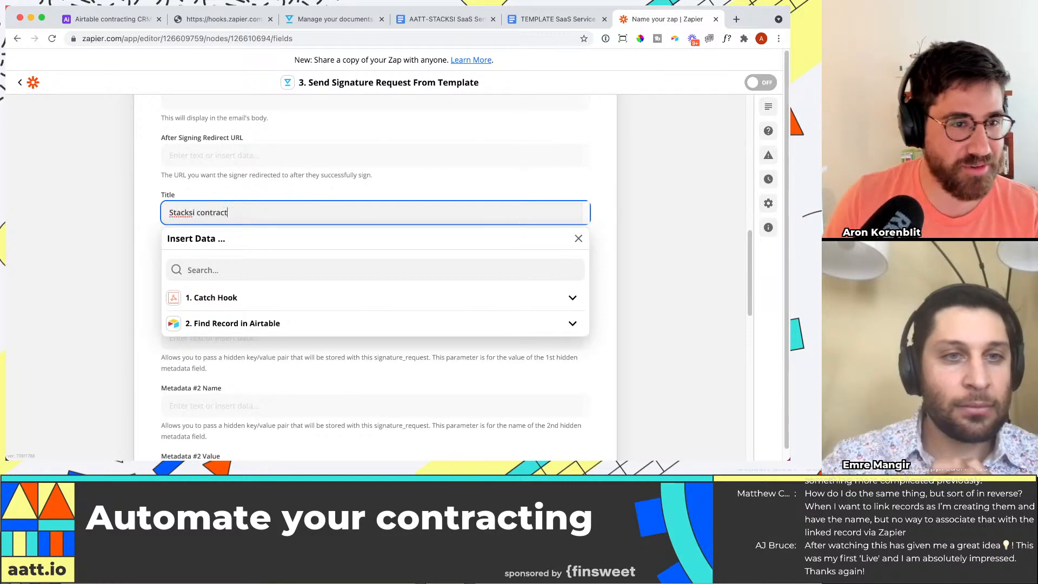
click(618, 236)
Step: Map the required Customer's Name field to the Contact Name from the Find Record in Airtable step
scroll(209, 292, down, 2)
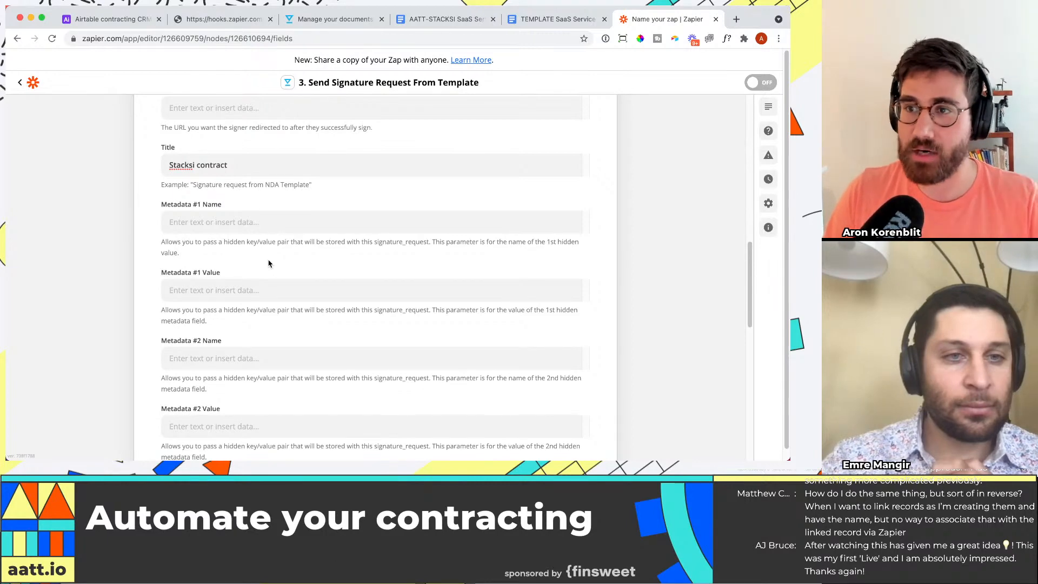
scroll(269, 262, down, 1)
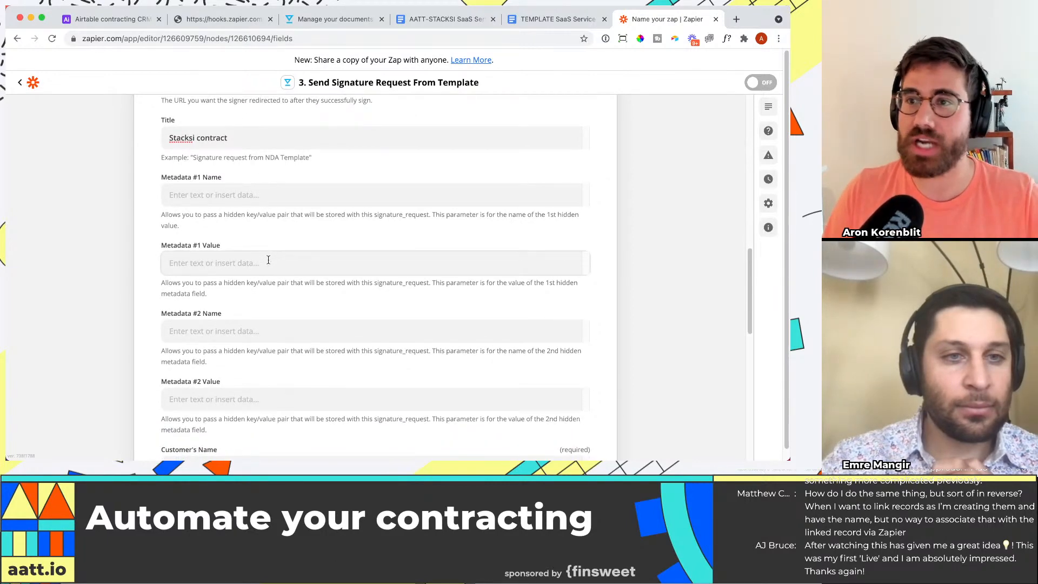
scroll(268, 262, down, 4)
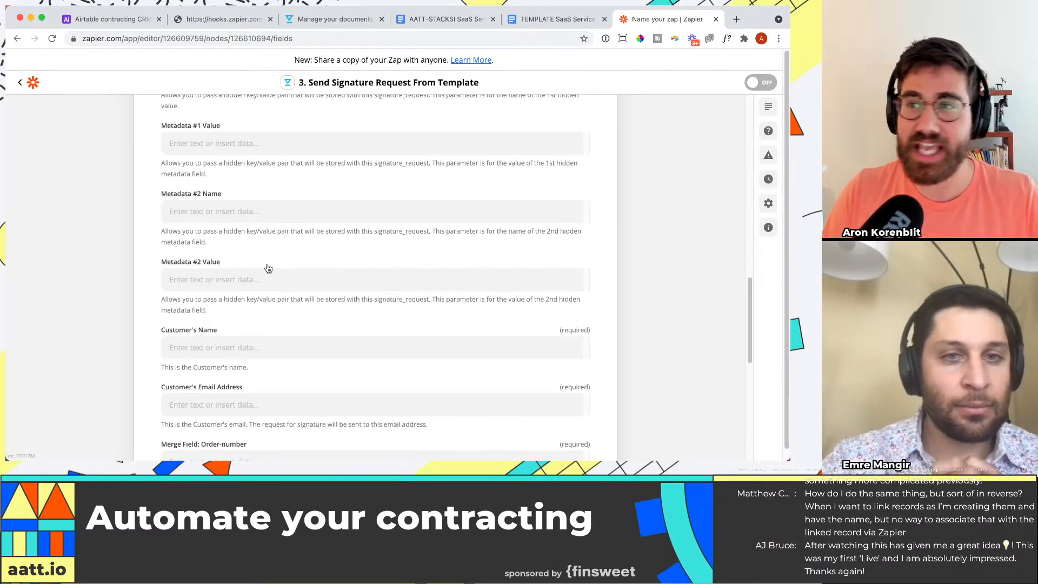
scroll(267, 268, down, 3)
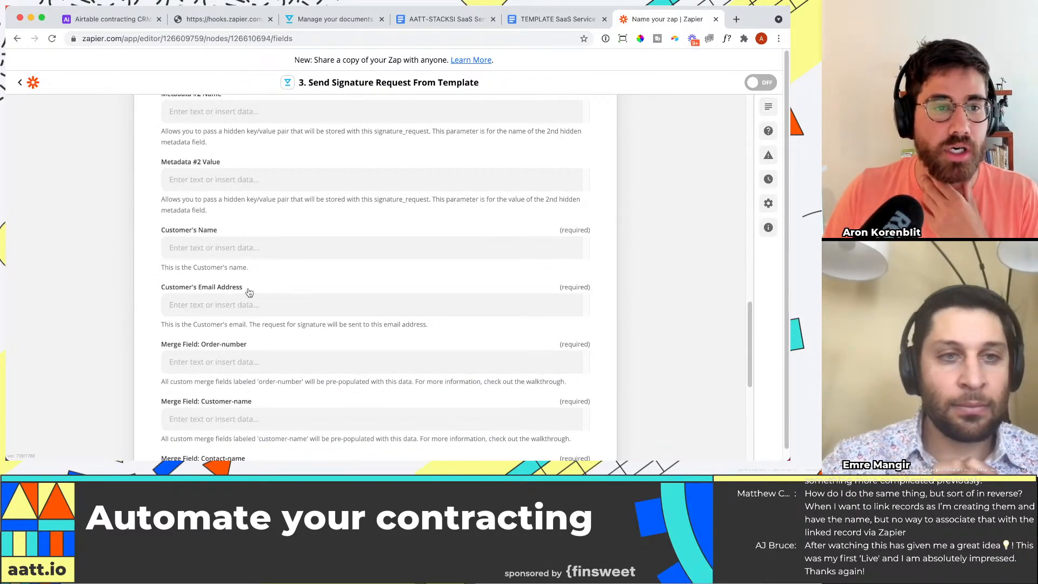
click(359, 247)
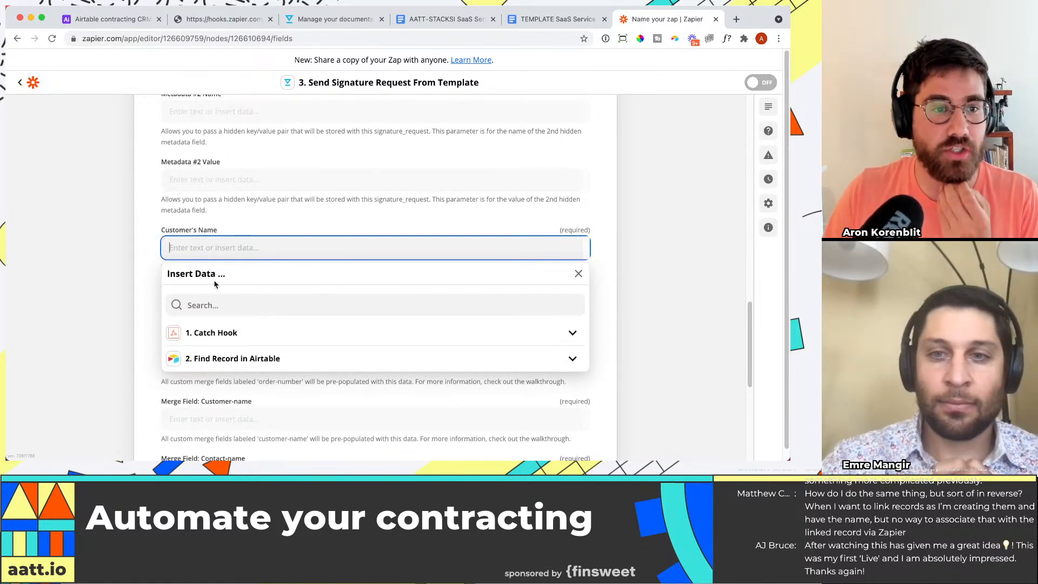
click(223, 305)
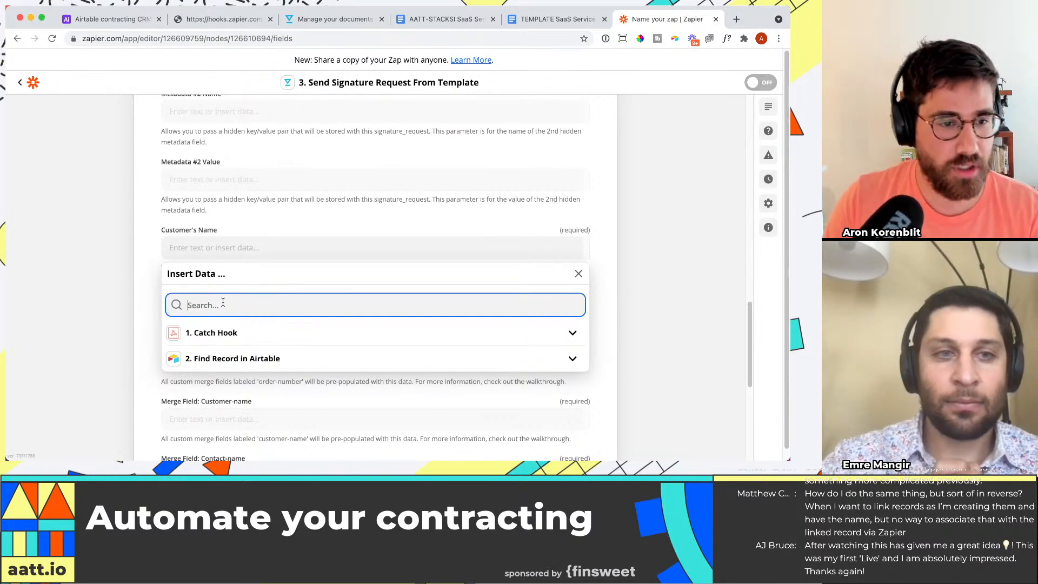
click(232, 358)
scroll(284, 390, down, 1)
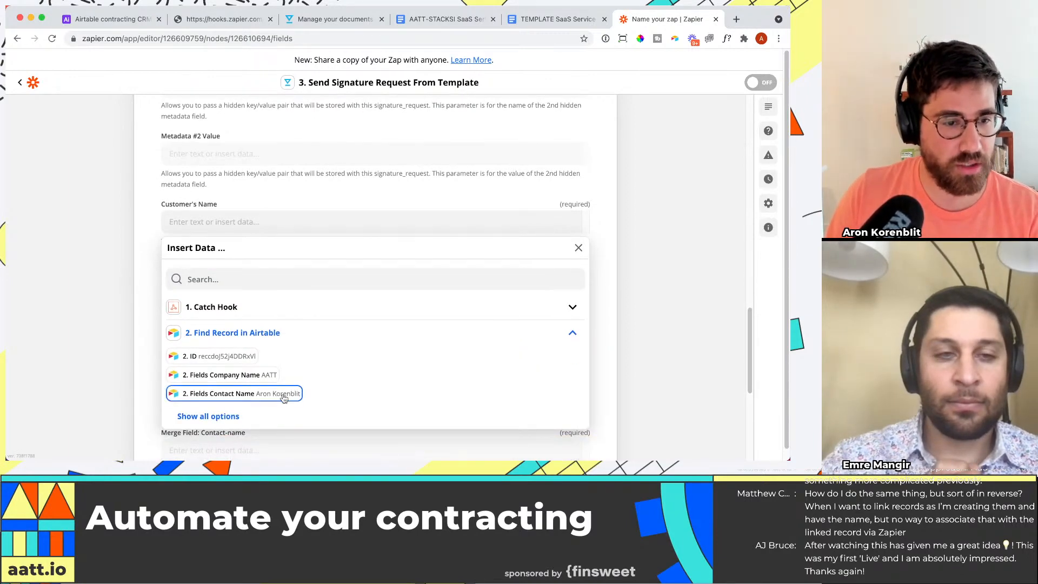
click(284, 395)
click(79, 255)
Step: Map the Customer's Email Address field to the Contact Email from the found Airtable record
scroll(239, 296, down, 1)
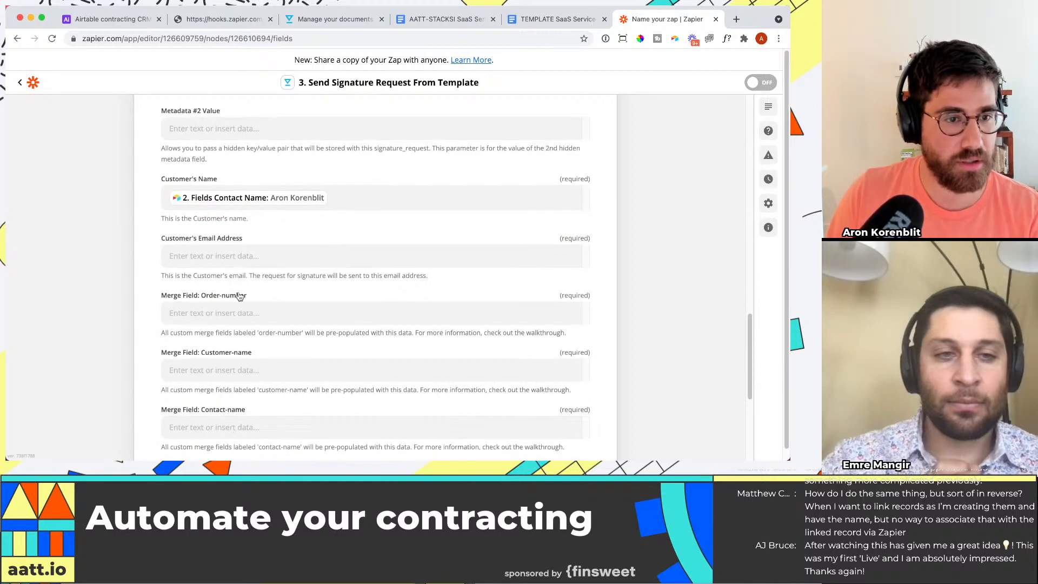
click(240, 258)
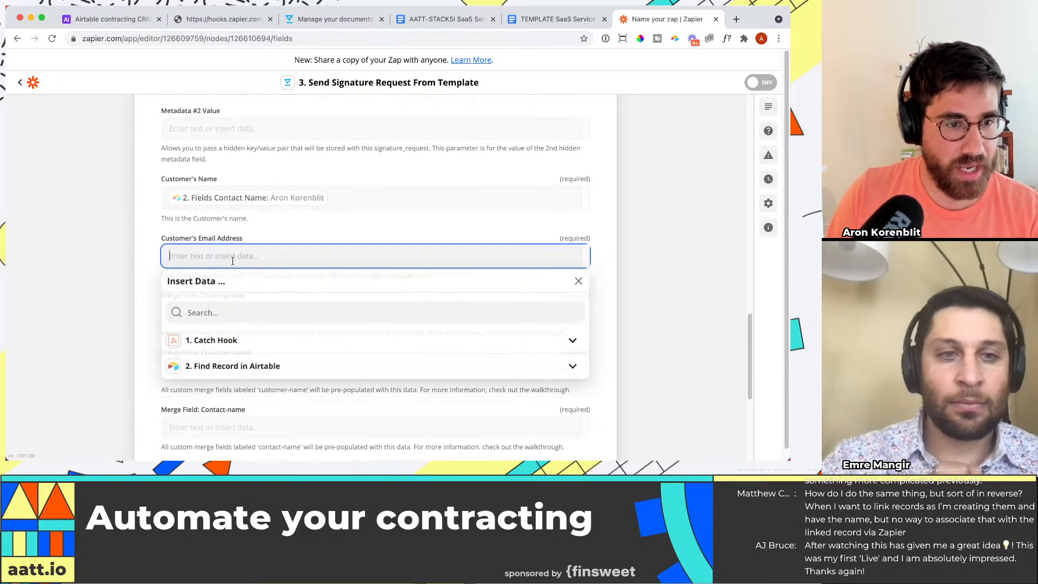
click(216, 367)
scroll(211, 351, down, 4)
click(208, 331)
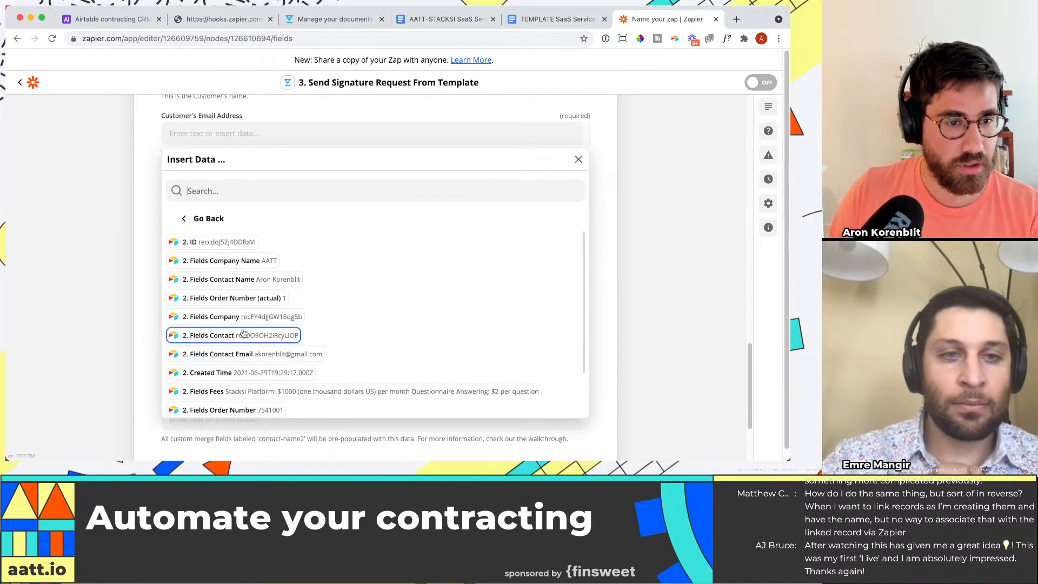
click(300, 354)
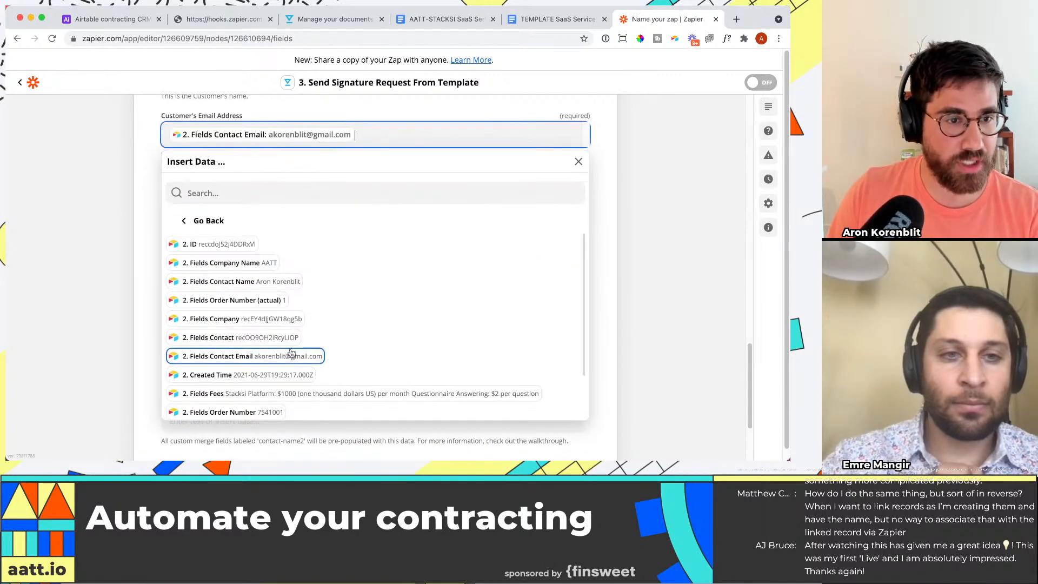
click(56, 234)
Step: Check the order number in the AATT-STACKSI order form, and map the Order-number merge field to Airtable's Order Number, not Order Number (actual)
click(212, 196)
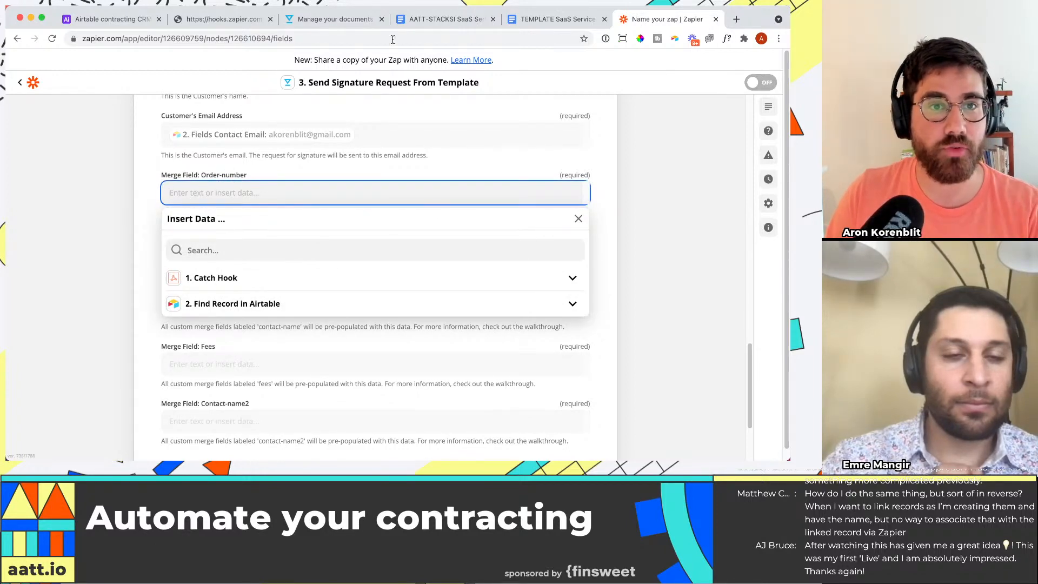
click(430, 19)
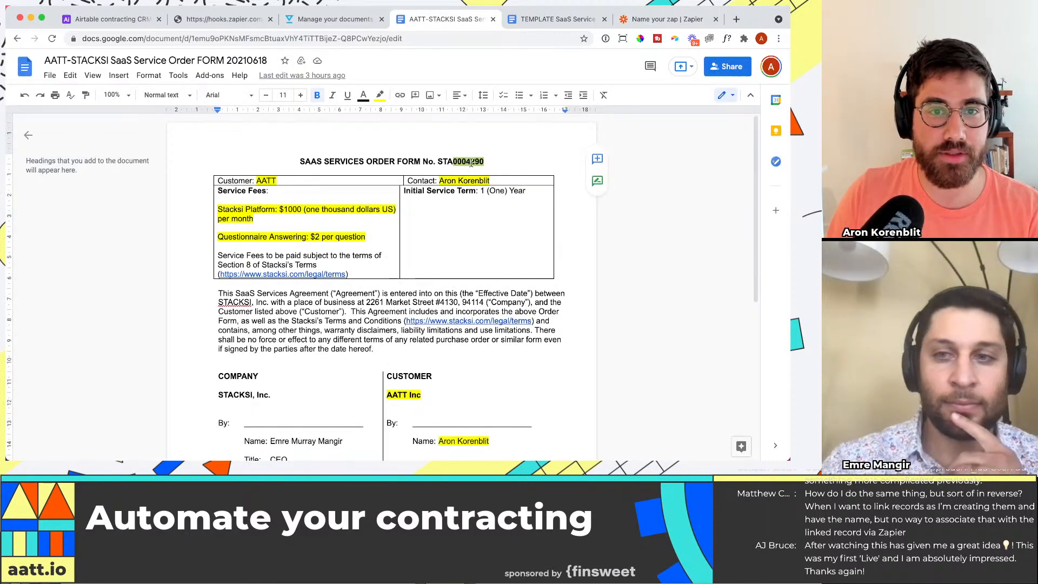
click(658, 20)
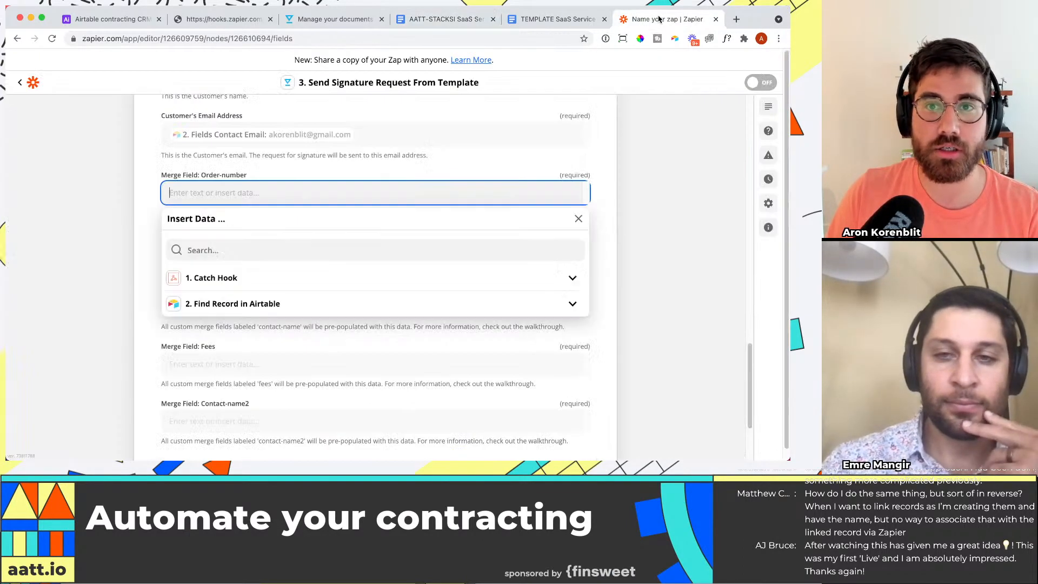
click(236, 303)
scroll(254, 282, down, 2)
click(209, 269)
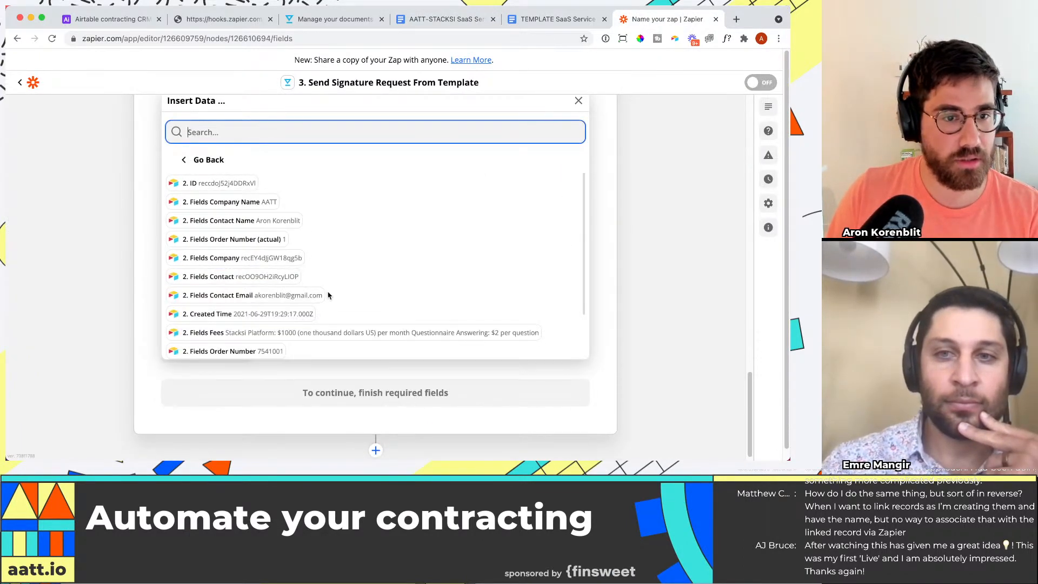
click(271, 354)
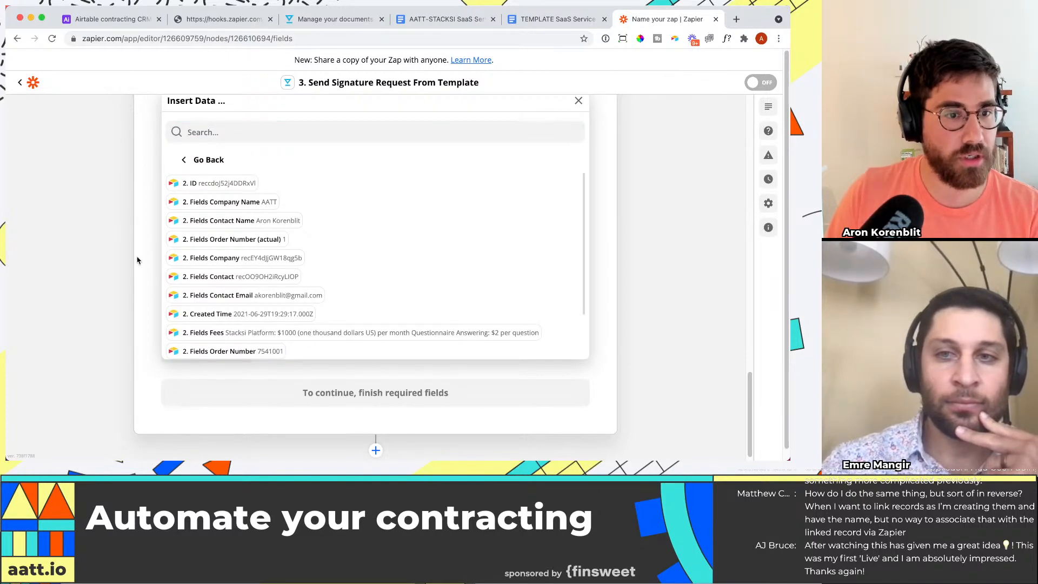
scroll(139, 304, up, 2)
click(149, 233)
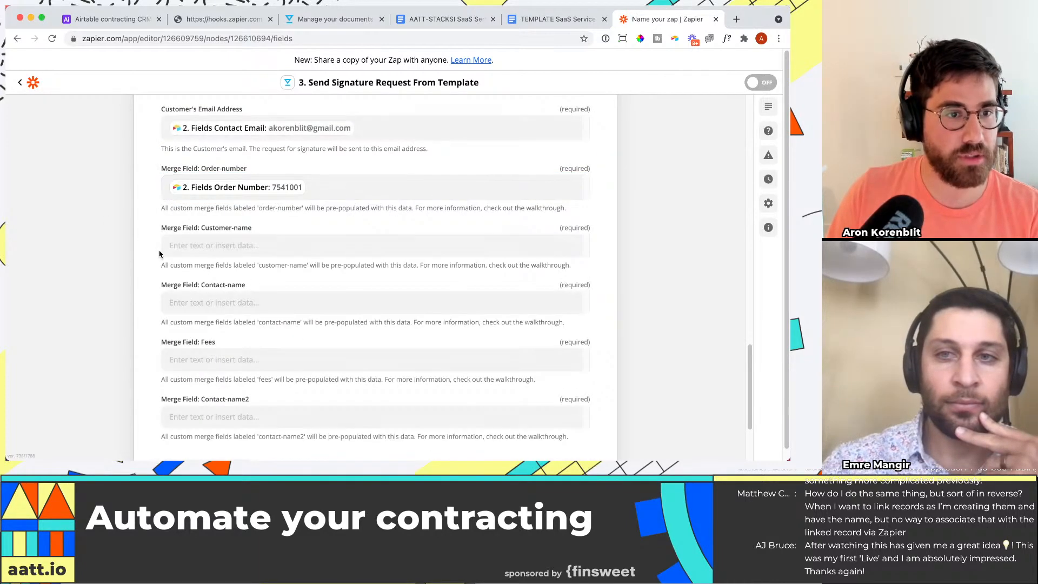
Step: Map the Customer-name merge field to the Company Name from the found Airtable record
click(247, 231)
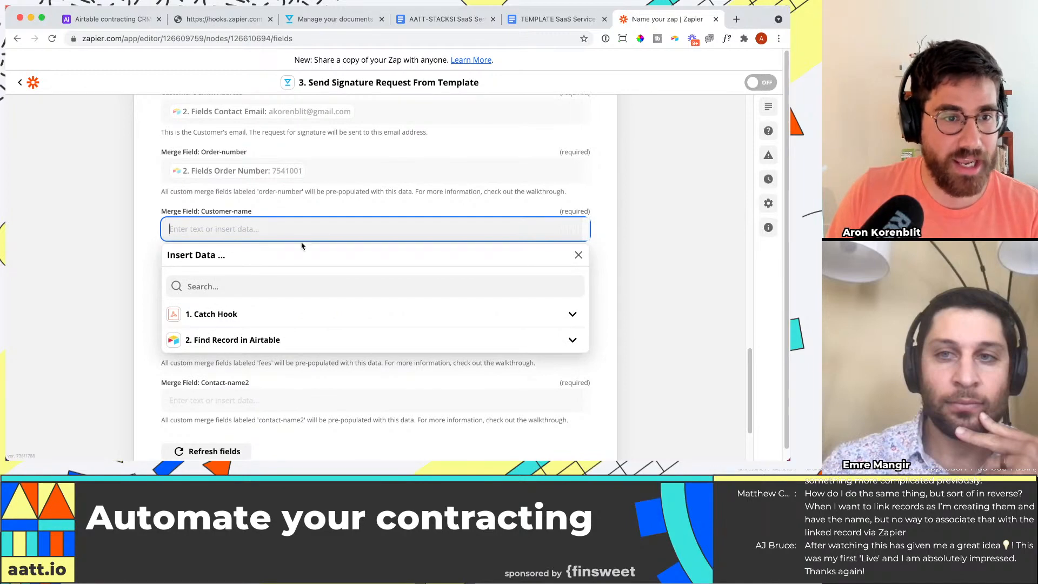
click(238, 337)
click(232, 359)
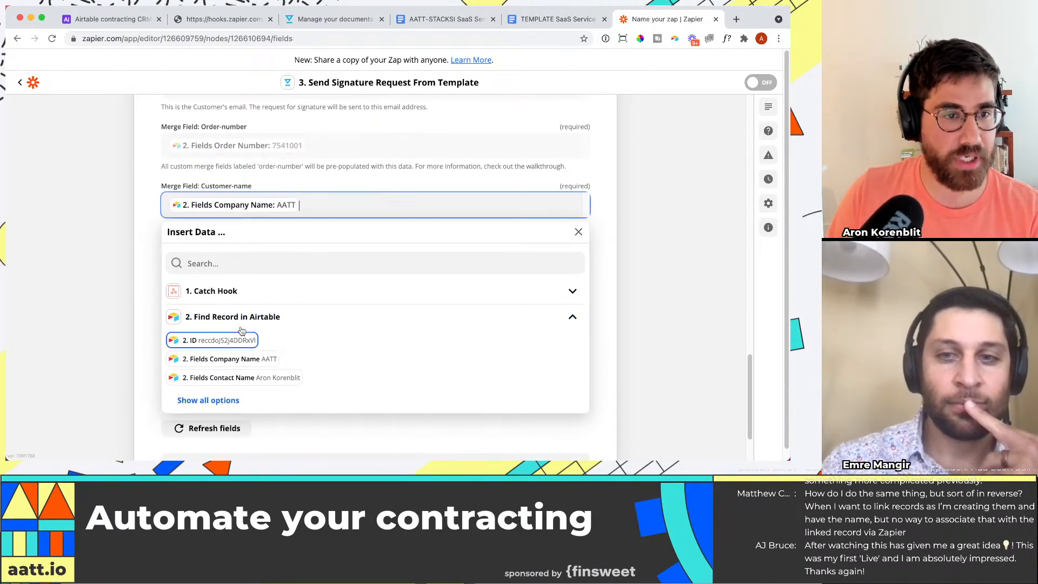
click(112, 215)
Step: Map the Contact-name merge field to the Contact Name from the found Airtable record
click(201, 246)
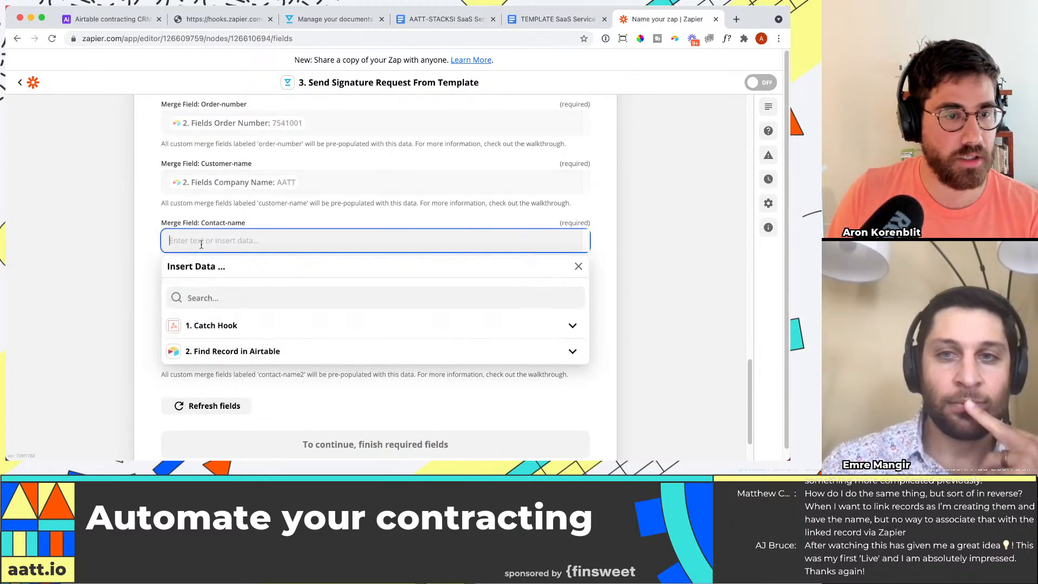
scroll(205, 282, down, 2)
click(227, 322)
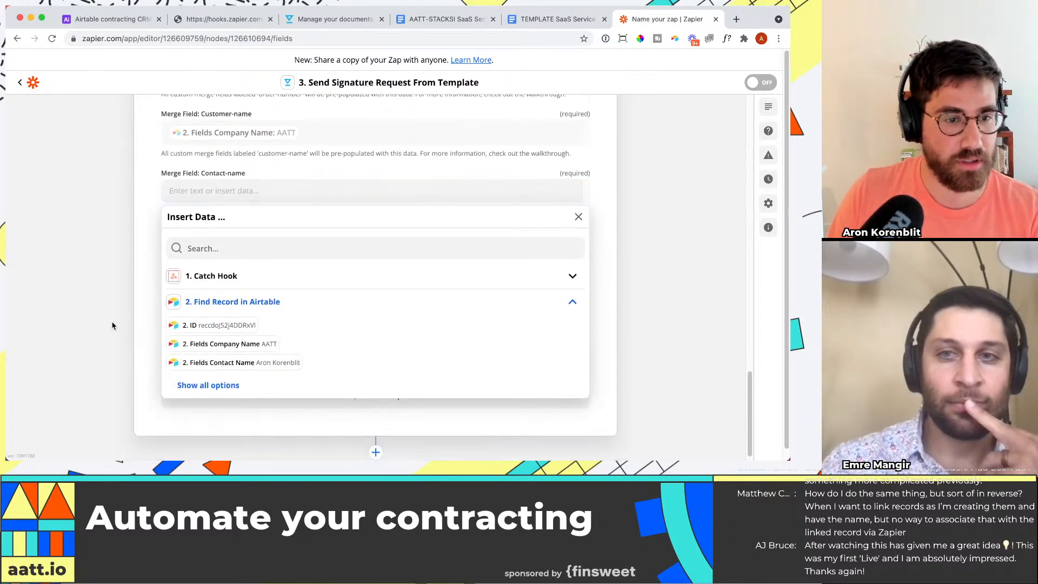
click(204, 375)
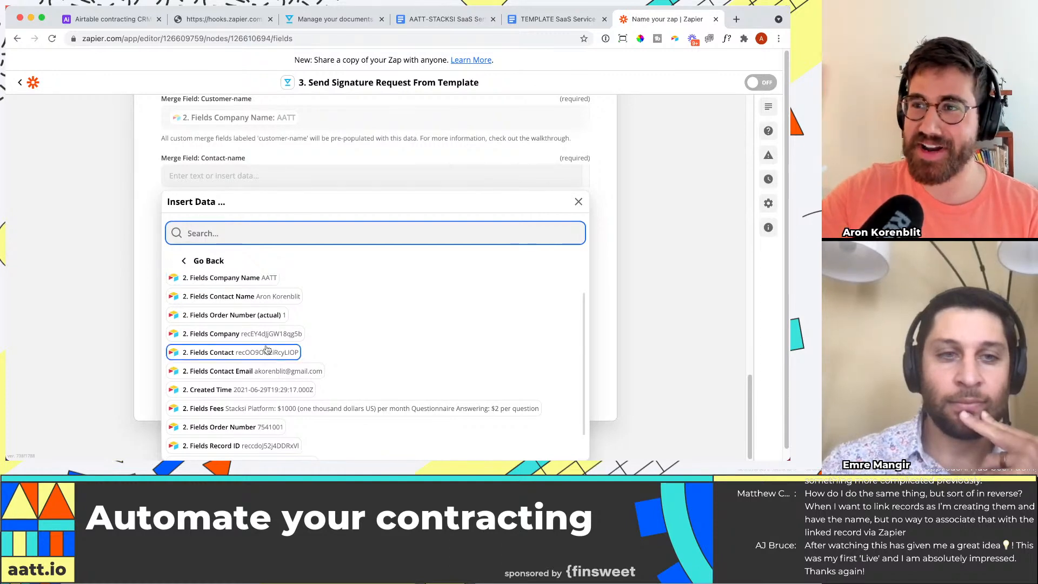
click(265, 301)
Step: Map the Fees merge field to the Fees value from the found Airtable record
scroll(206, 339, down, 1)
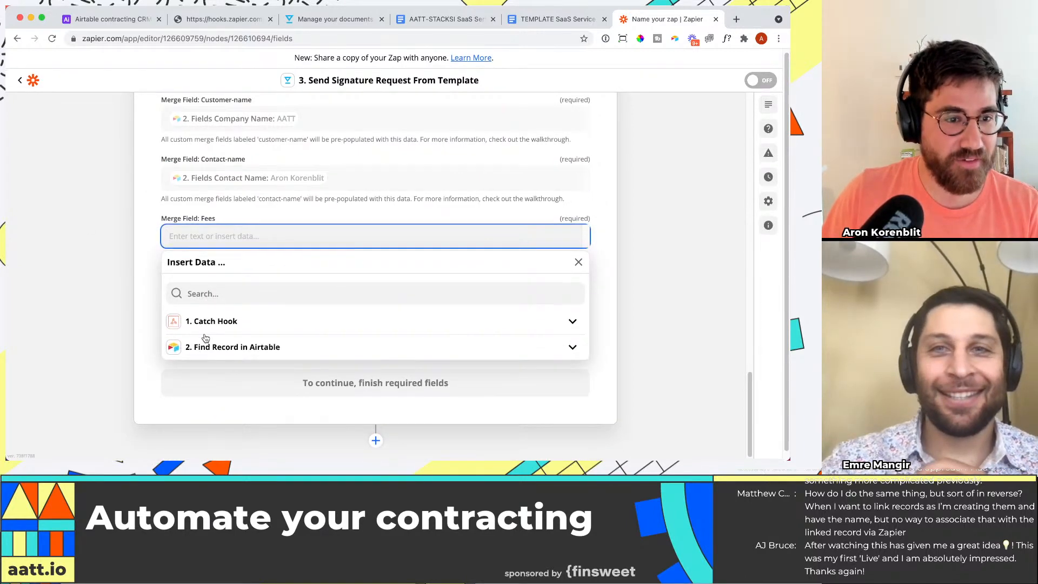
click(246, 348)
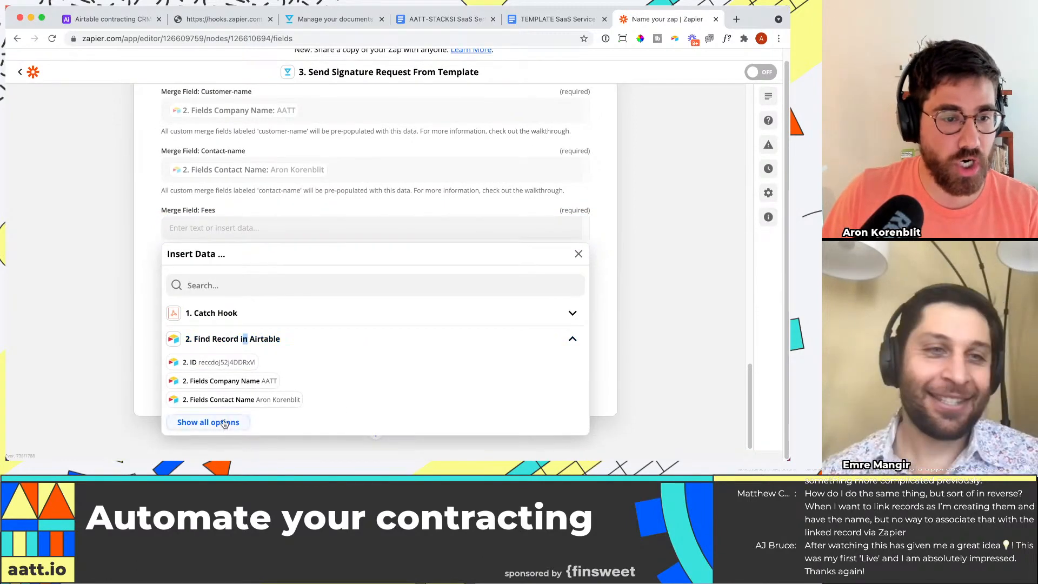
click(209, 419)
scroll(323, 354, down, 2)
click(324, 364)
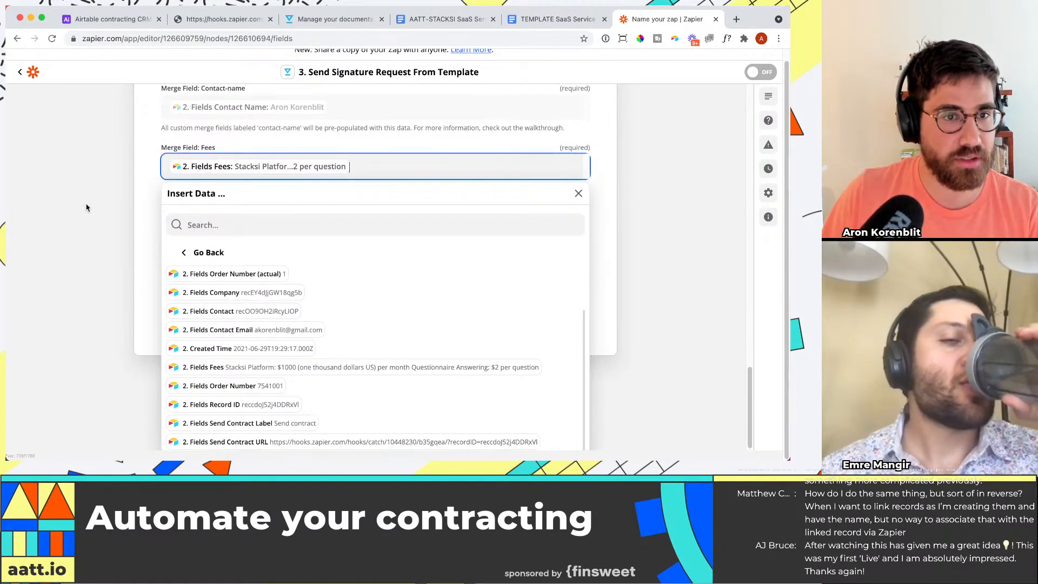
Step: Map the Contact-name2 merge field to the Contact Name from the found Airtable record
click(240, 285)
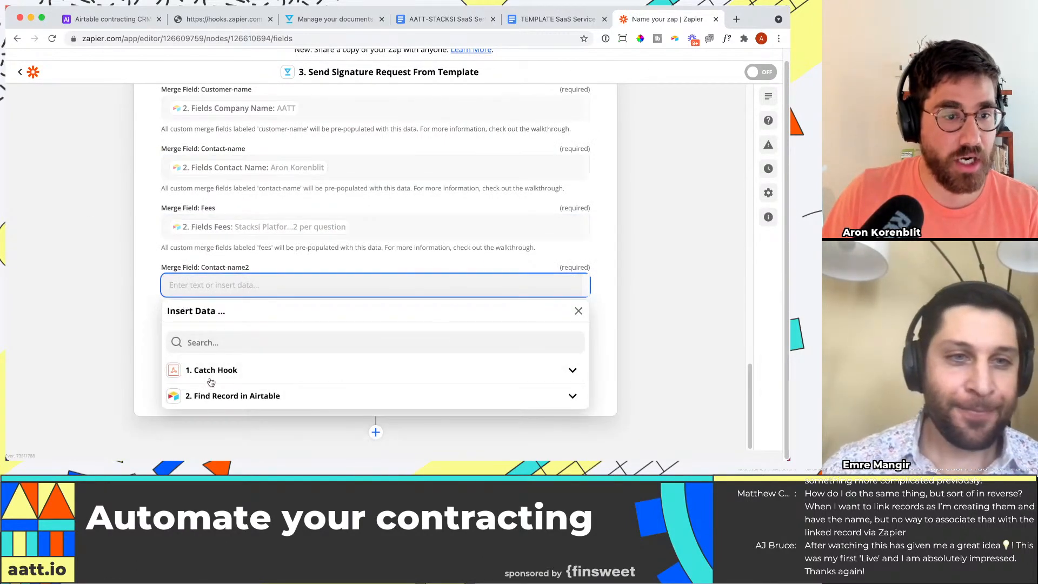
click(227, 396)
scroll(301, 357, down, 1)
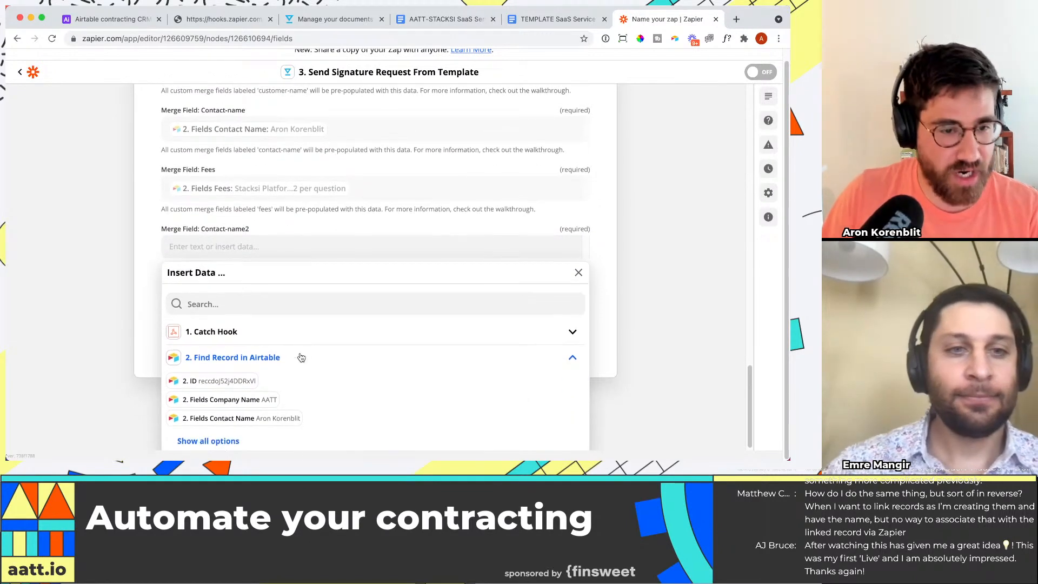
click(208, 441)
scroll(324, 379, down, 3)
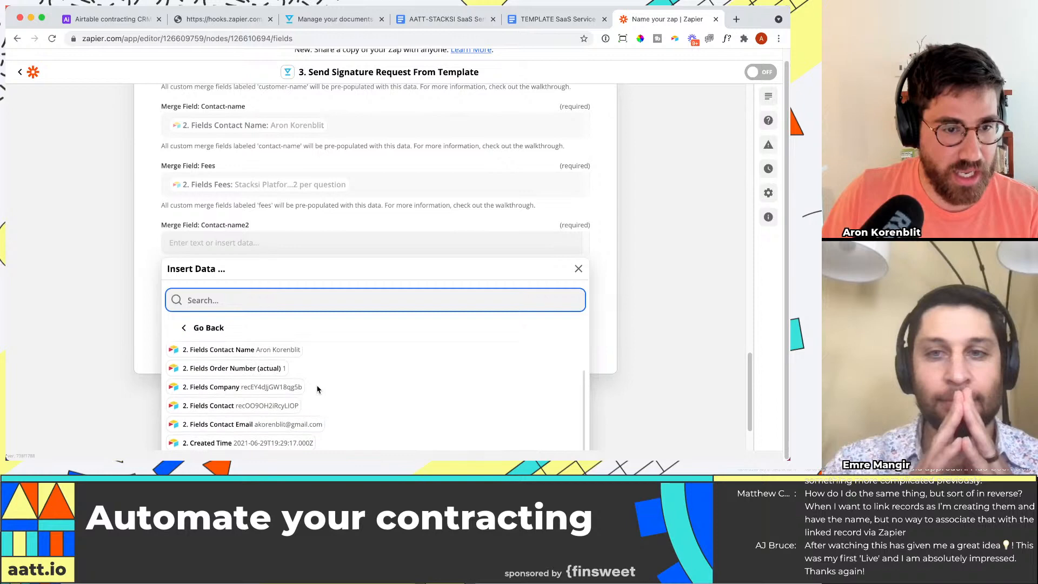
click(290, 350)
click(74, 274)
scroll(411, 297, up, 5)
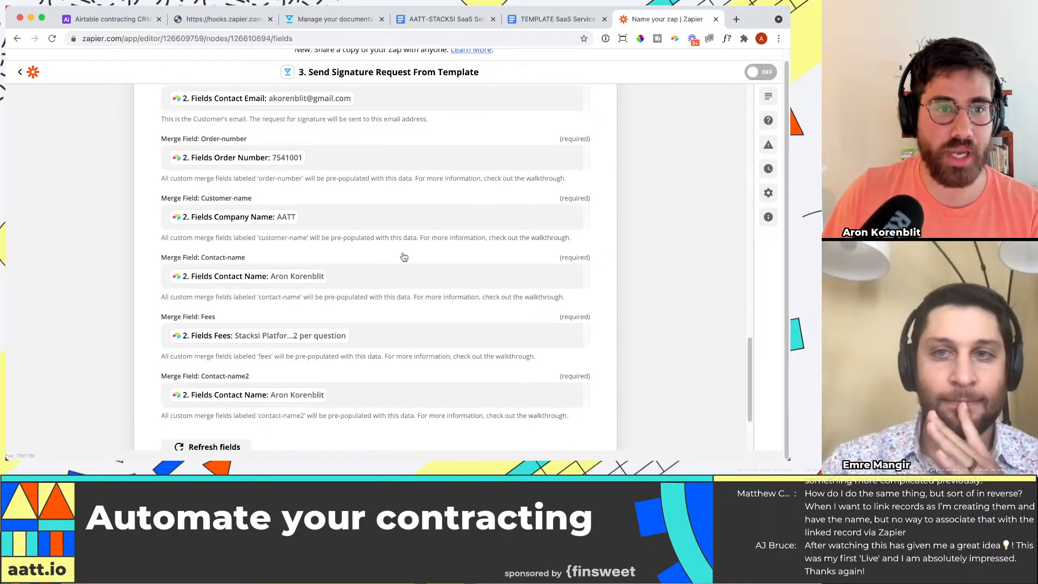
Step: Review the template document, the sample AATT-STACKSI order form and the Airtable order against the mapped merge fields in Zapier
click(534, 20)
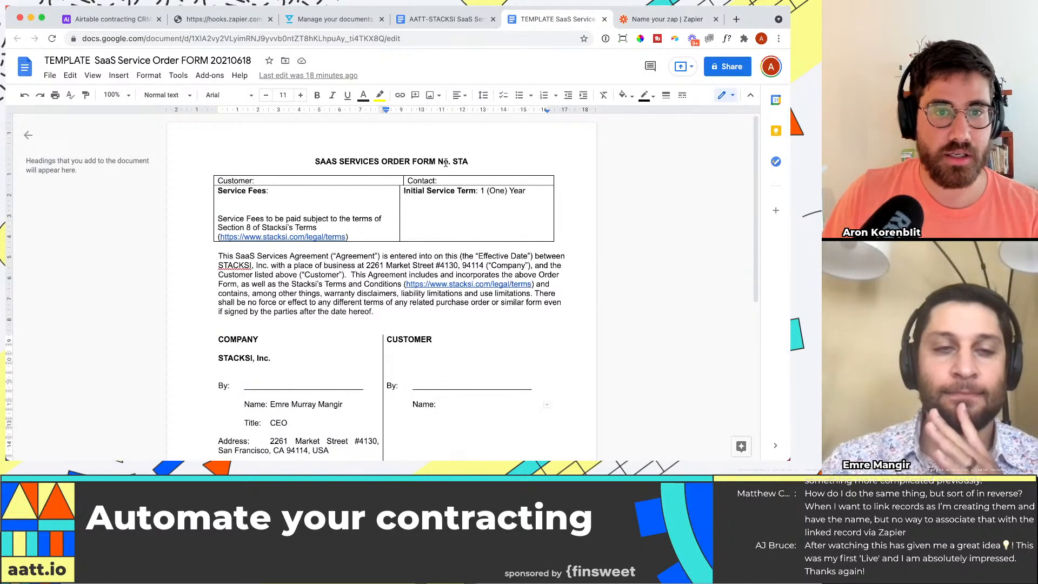
click(461, 19)
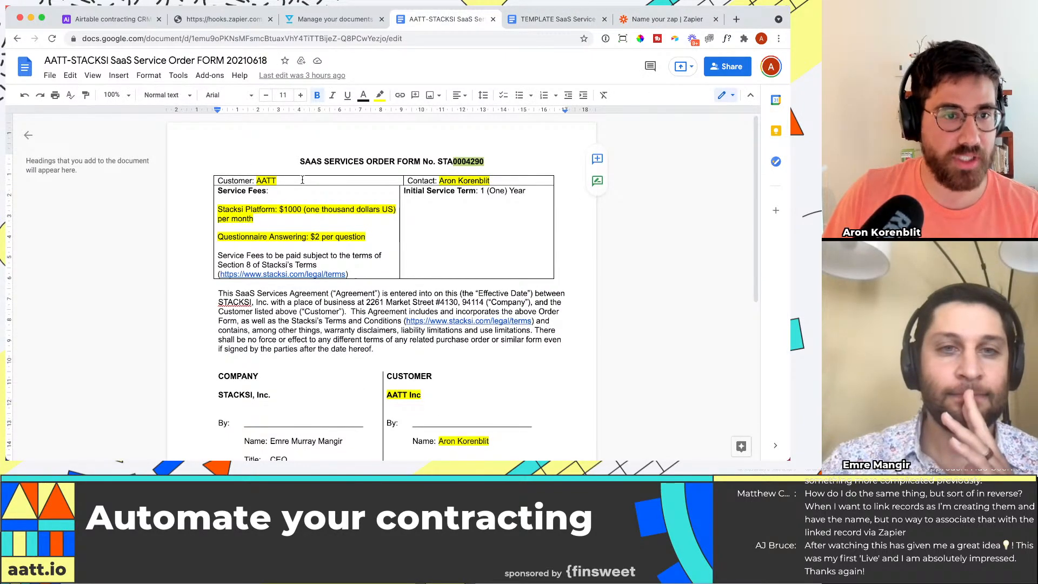
click(666, 19)
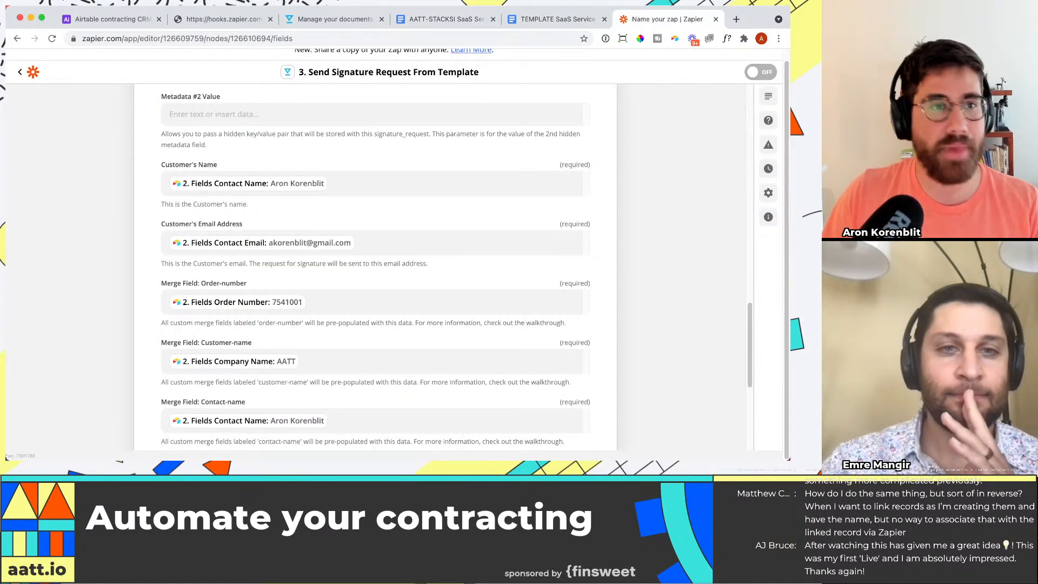
click(79, 20)
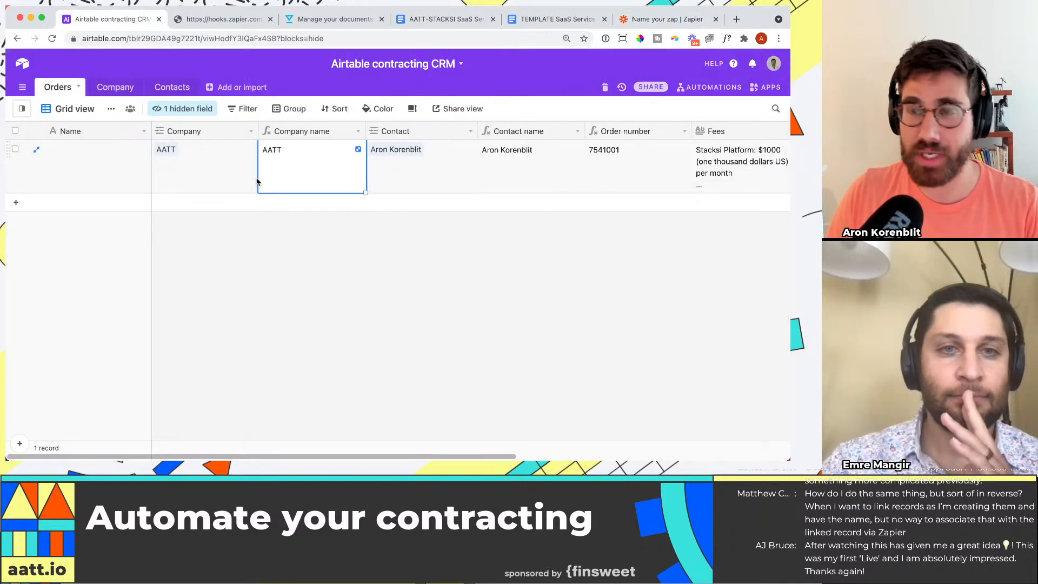
click(666, 18)
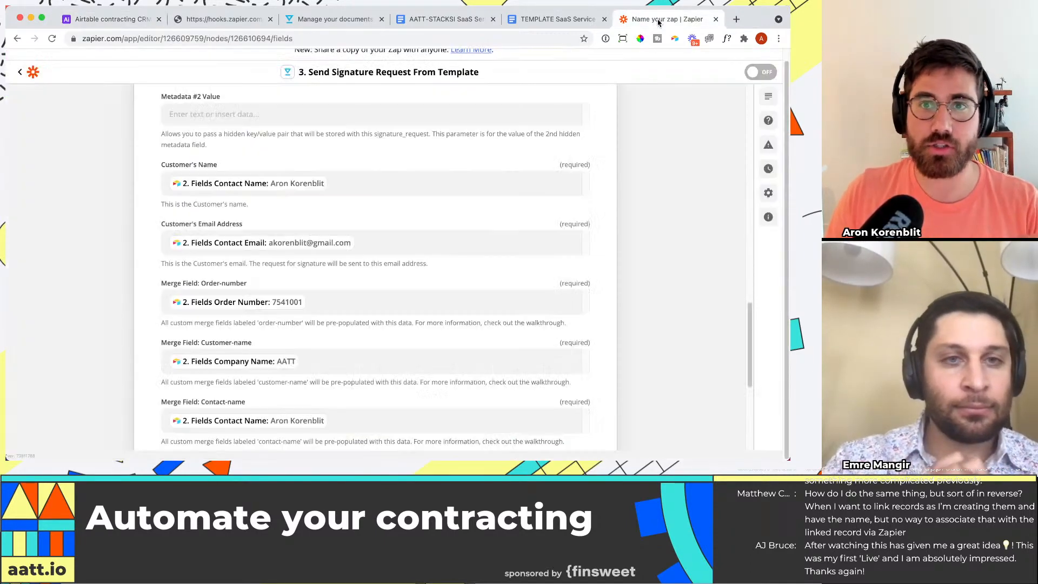
Step: Complete the HelloSign action setup, review the signature request data, and skip the test
scroll(613, 206, down, 5)
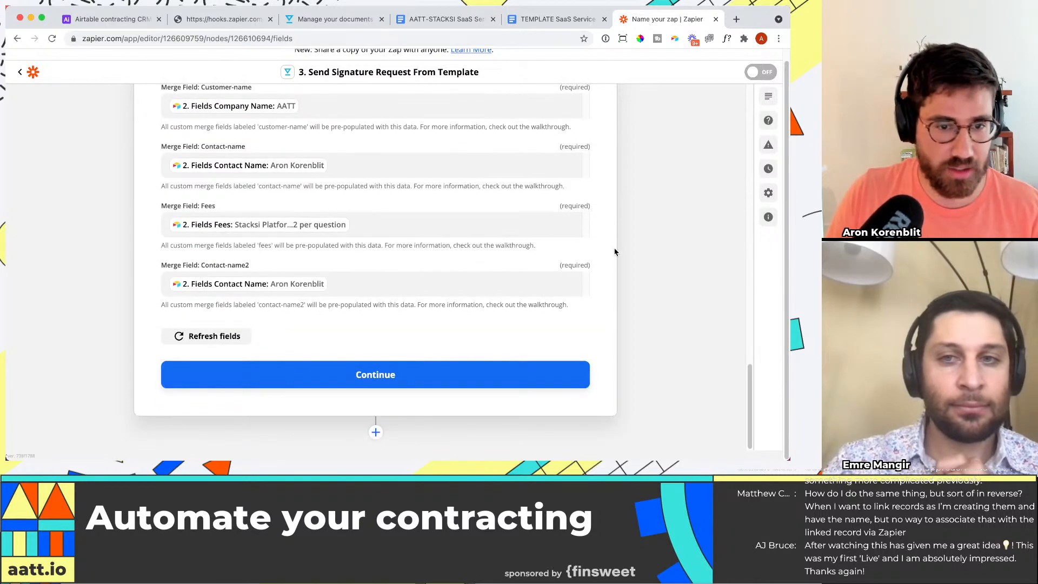
click(304, 382)
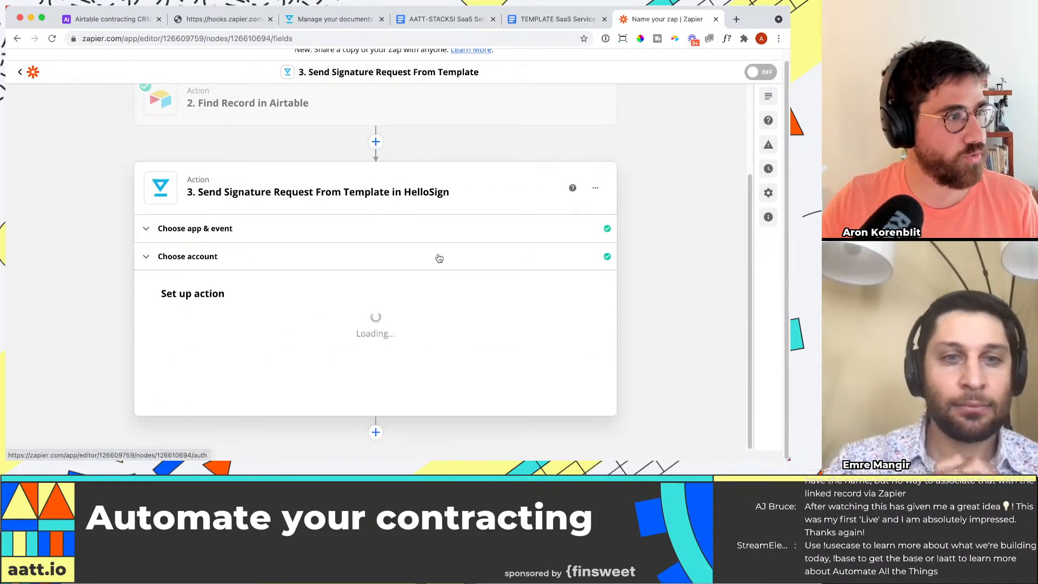
scroll(487, 203, down, 5)
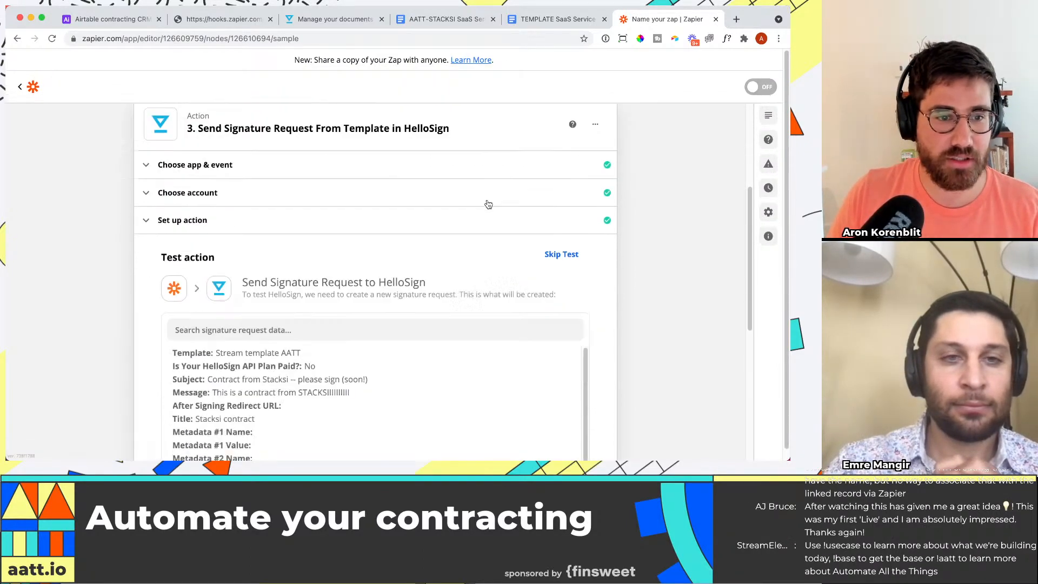
scroll(680, 313, up, 6)
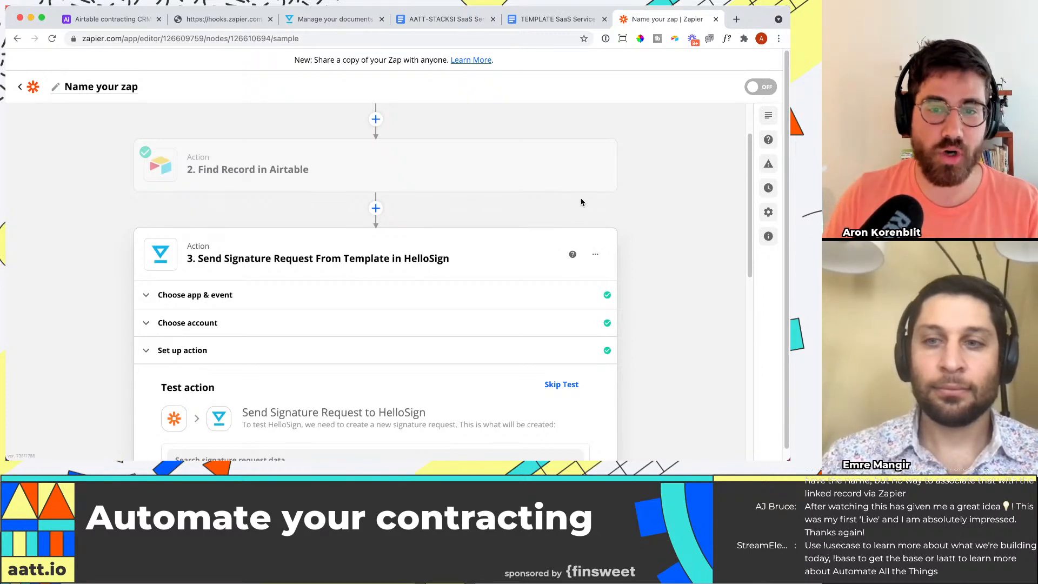
scroll(293, 261, down, 10)
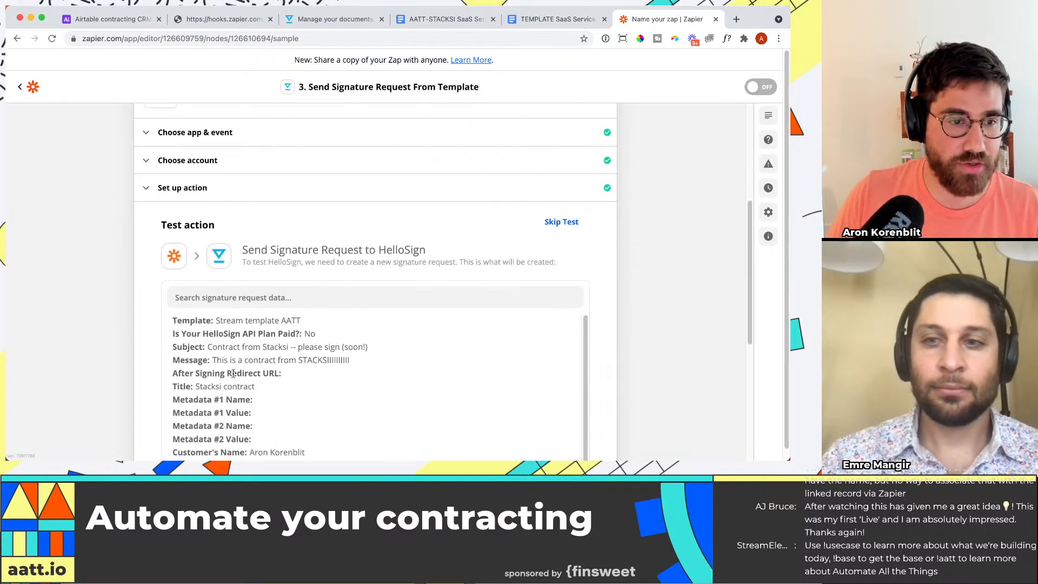
scroll(570, 295, up, 7)
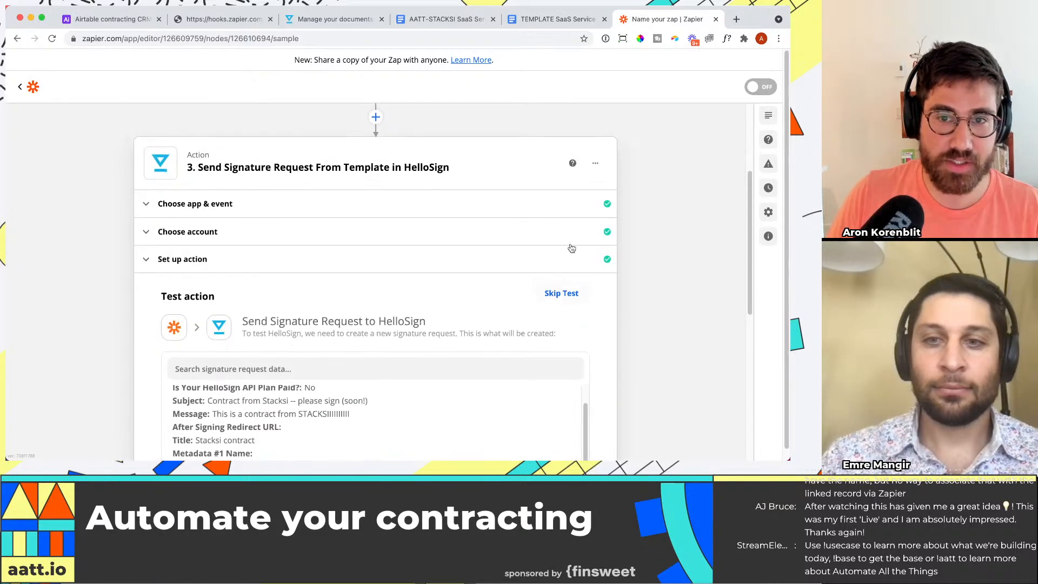
click(575, 293)
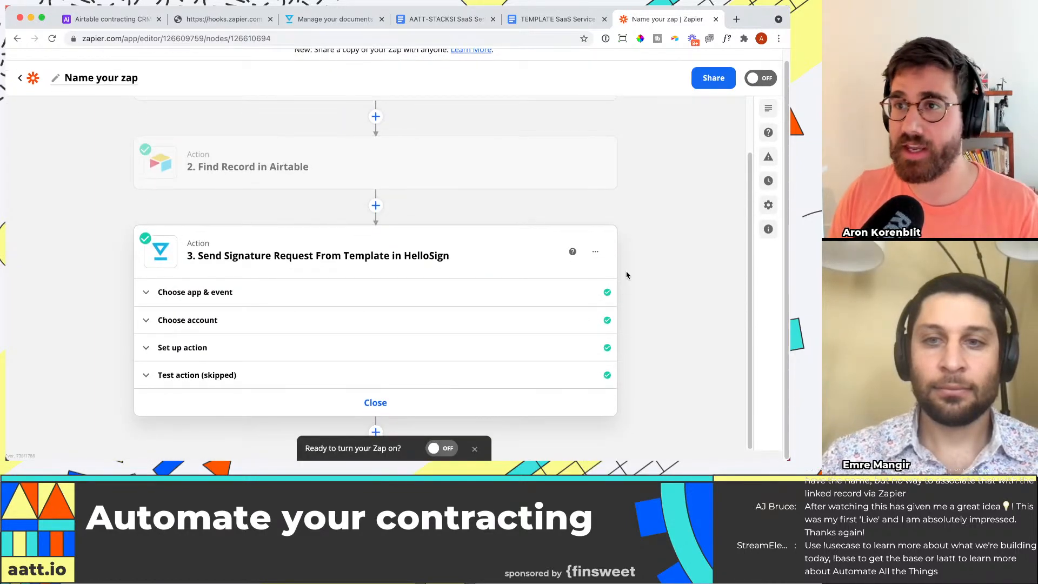
Step: Switch to Airtable and add a checkbox field named Checkbox at the end of the Orders table
click(109, 19)
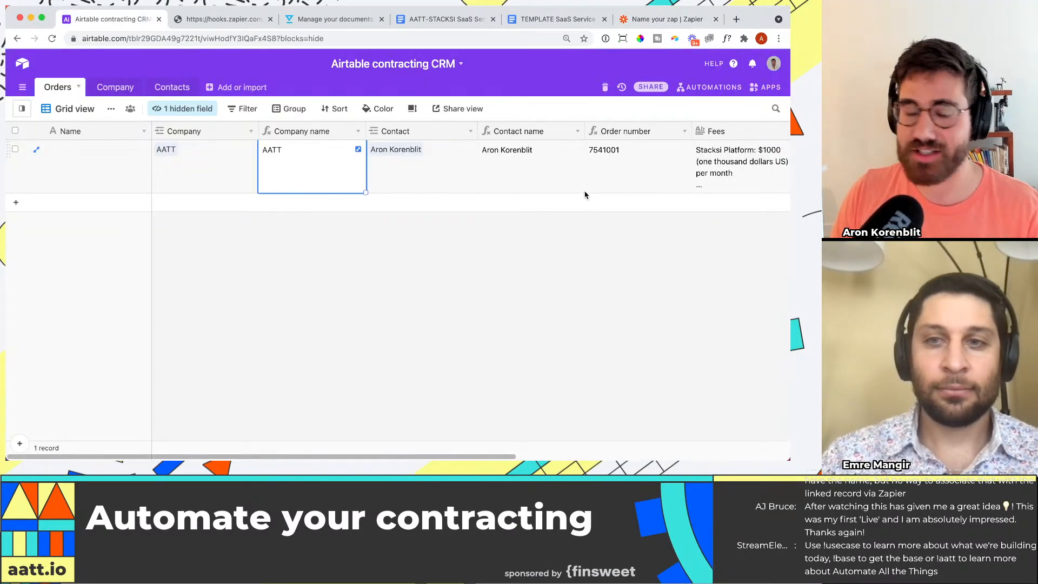
drag(489, 456, 737, 448)
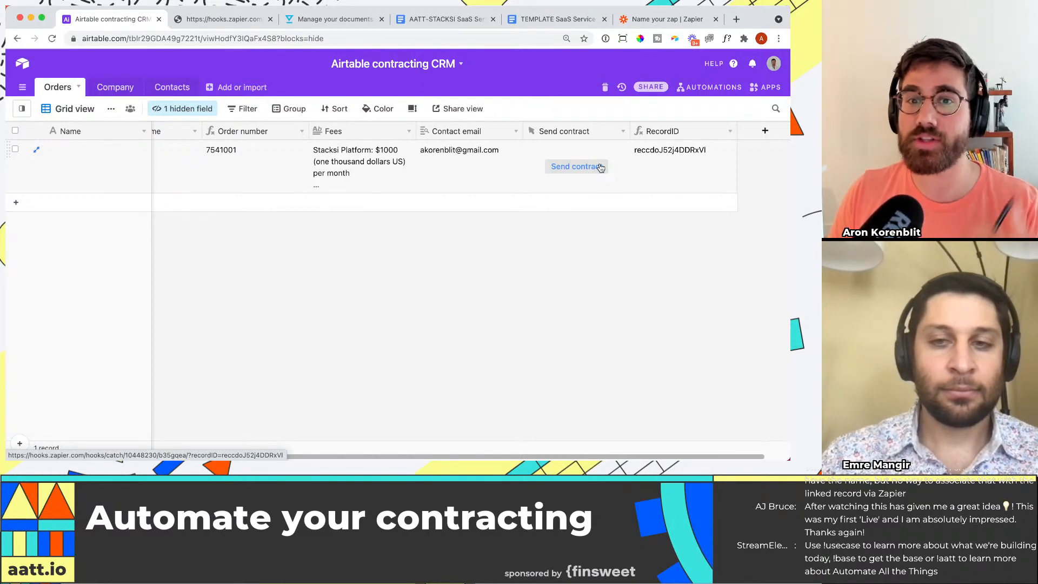
click(766, 134)
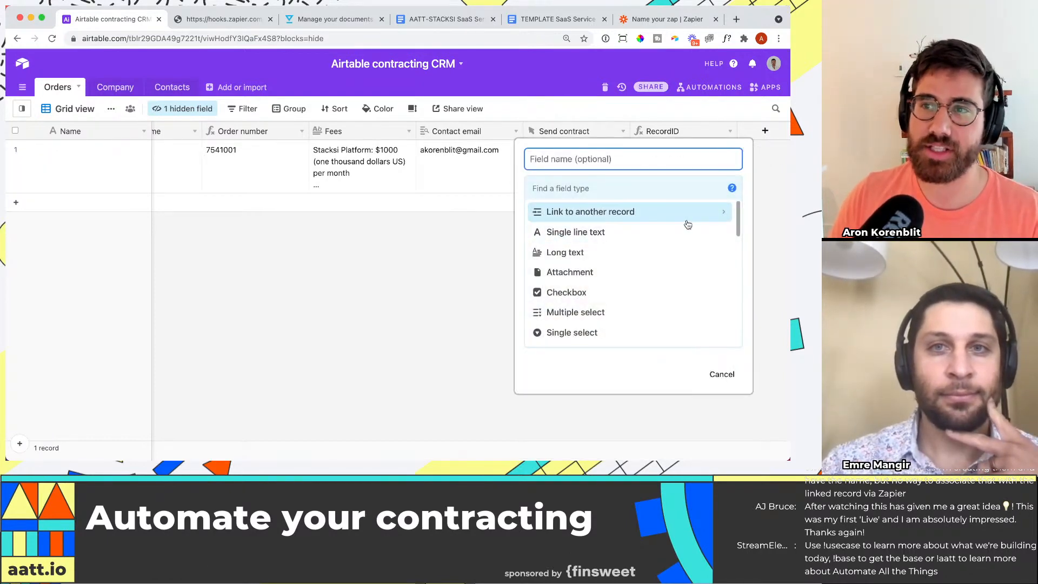
text(Checkbox)
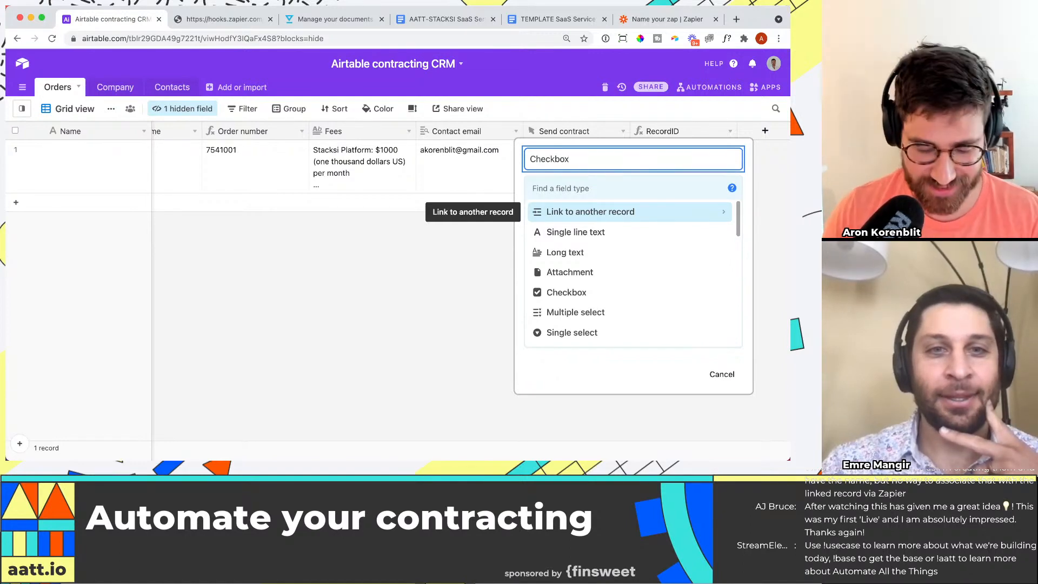
click(573, 182)
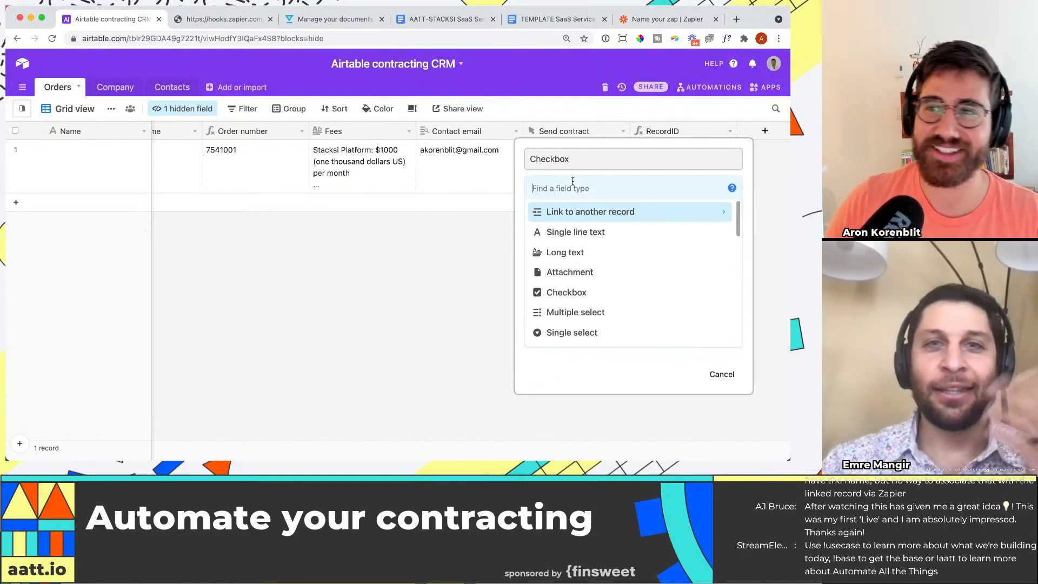
text(chec)
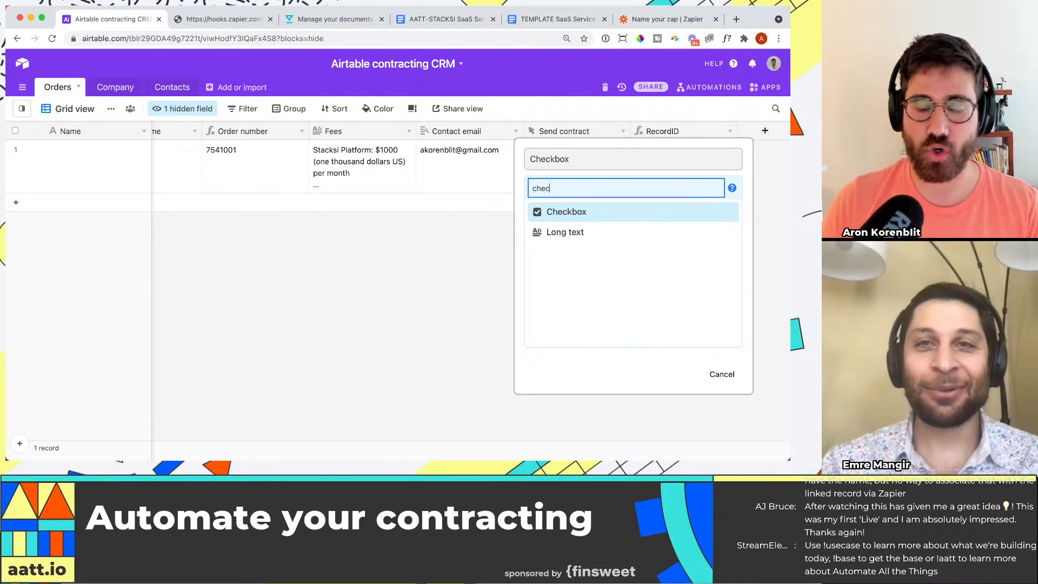
key(Return)
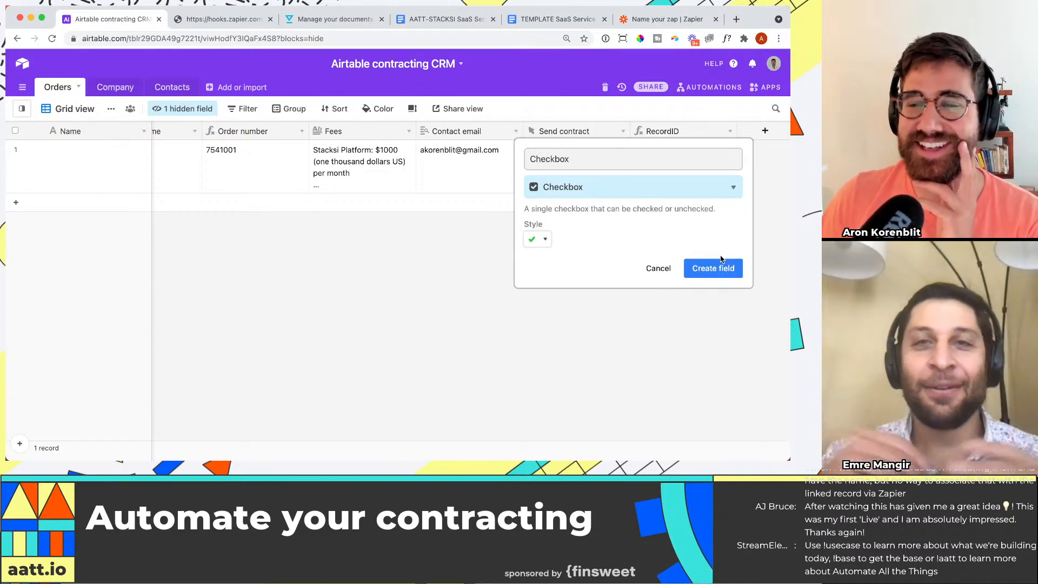
click(729, 268)
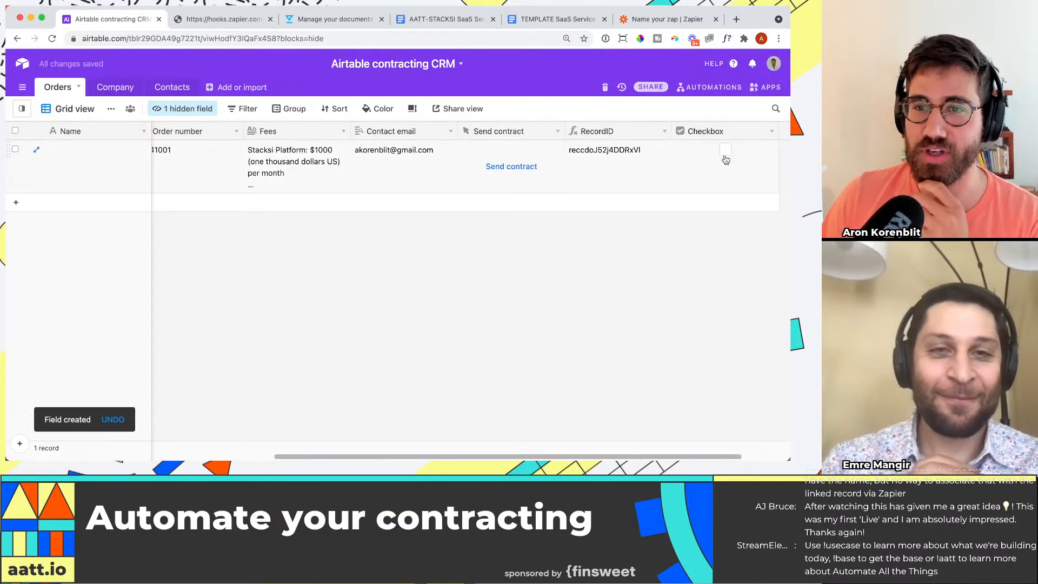
Step: Rename the new checkbox field "Contract sent?" and tick it for the order
click(771, 133)
click(749, 149)
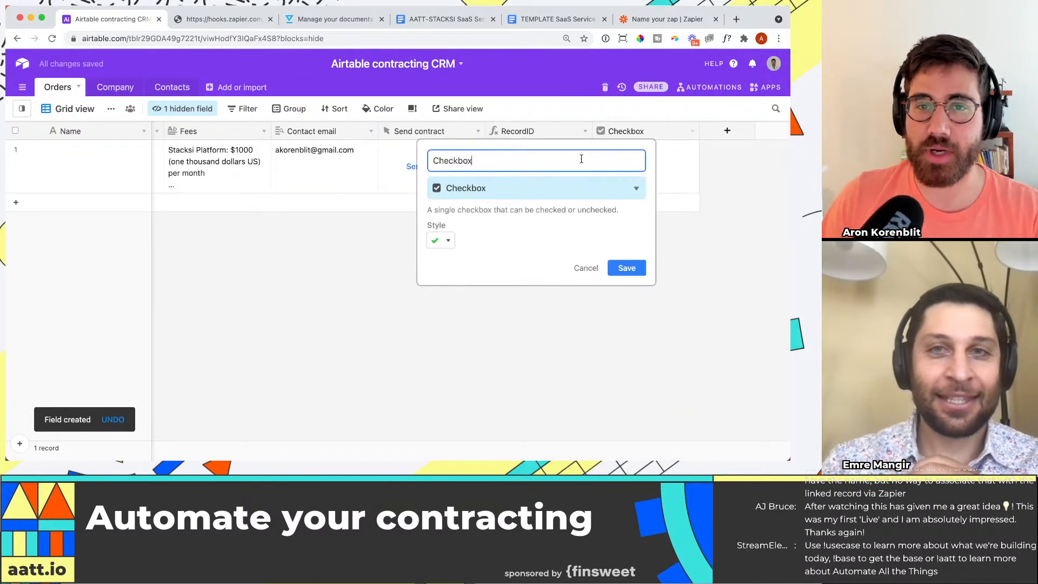
text(C)
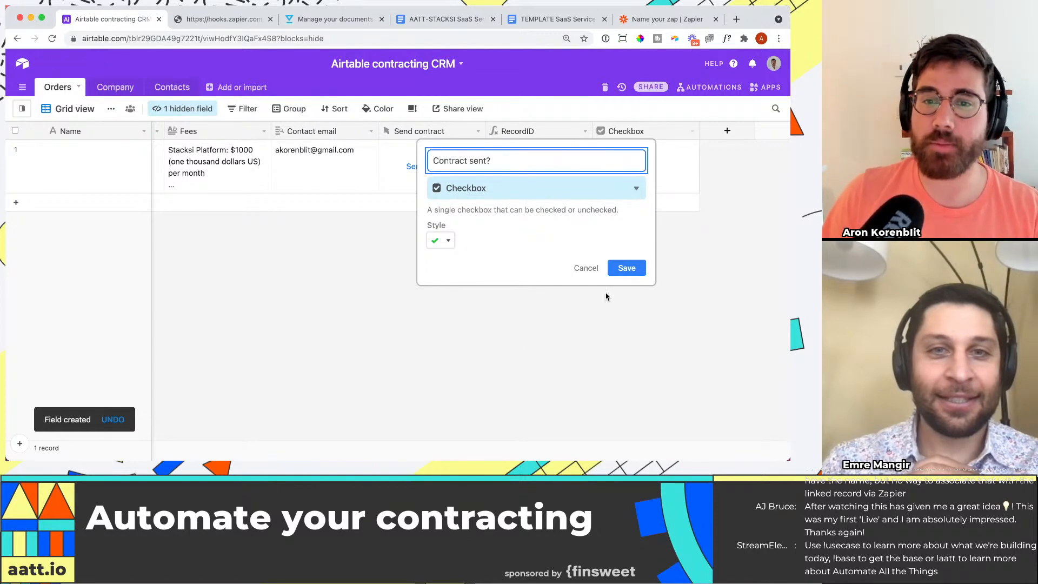
click(627, 268)
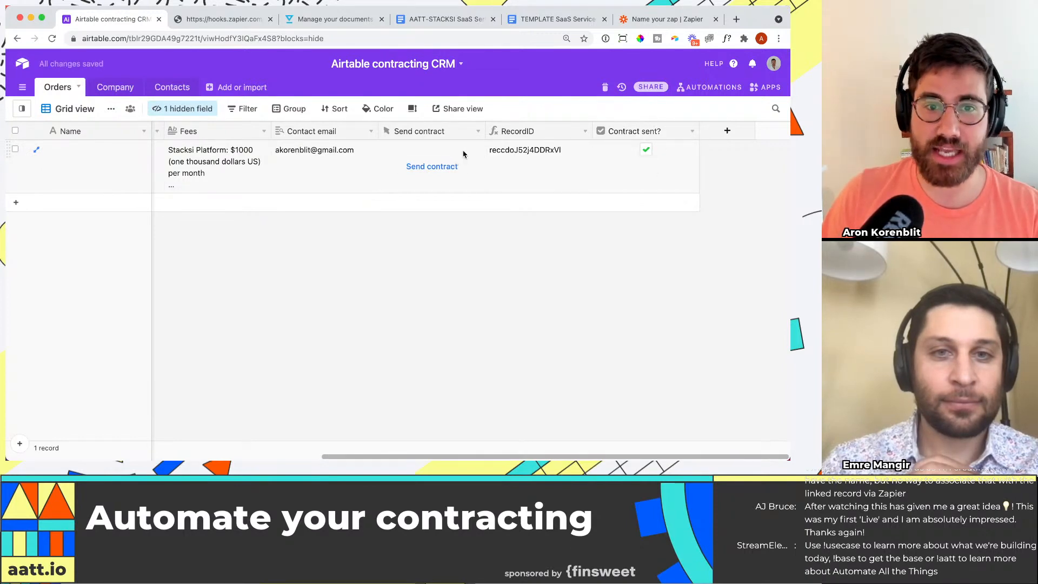
Step: Begin the Send contract button's URL formula with an IF function that uses {Contract sent?} as its condition, ahead of the webhook URL
click(478, 131)
click(433, 146)
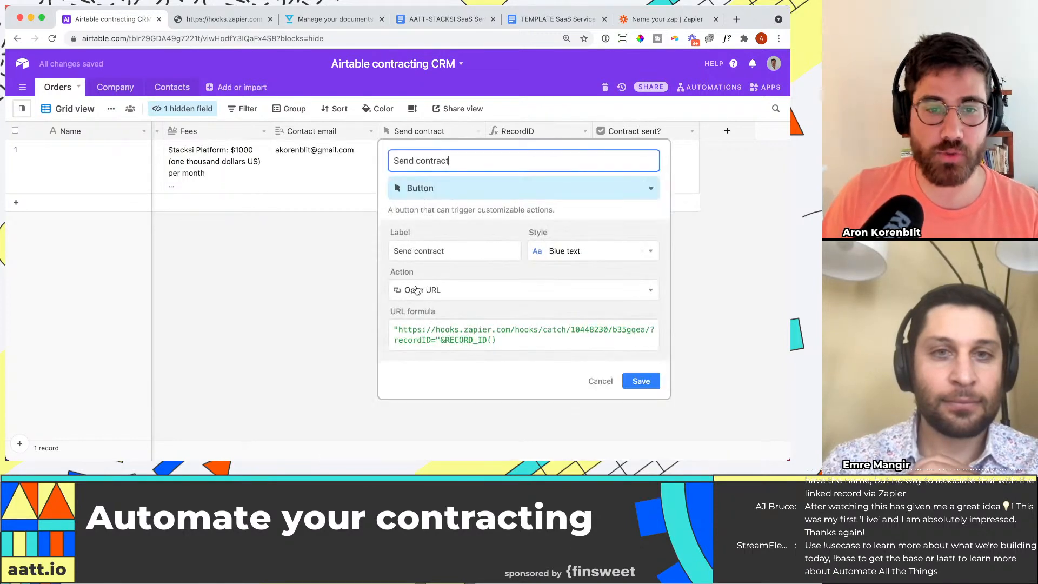
click(396, 331)
text(UIF)
key(BackSpace)
key(BackSpace)
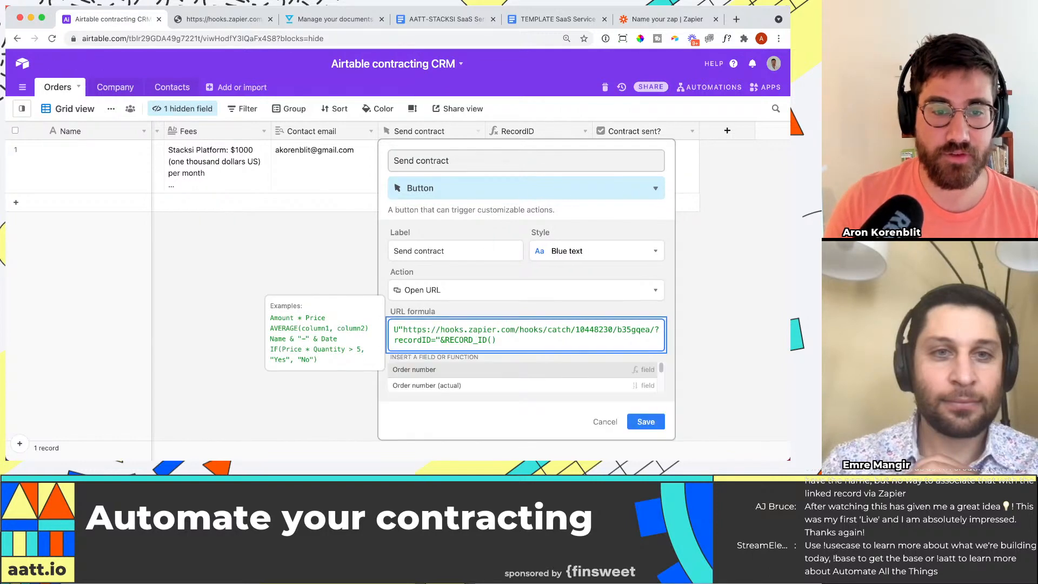
text(IF)
key(BackSpace)
key(BackSpace)
key(BackSpace)
text(IF(con)
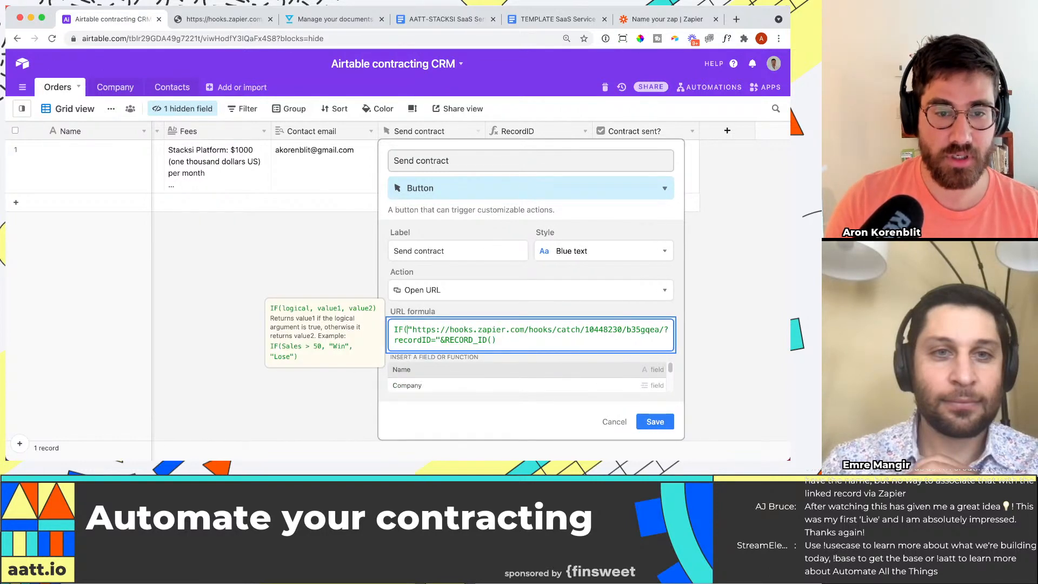
text(tra)
key(Return)
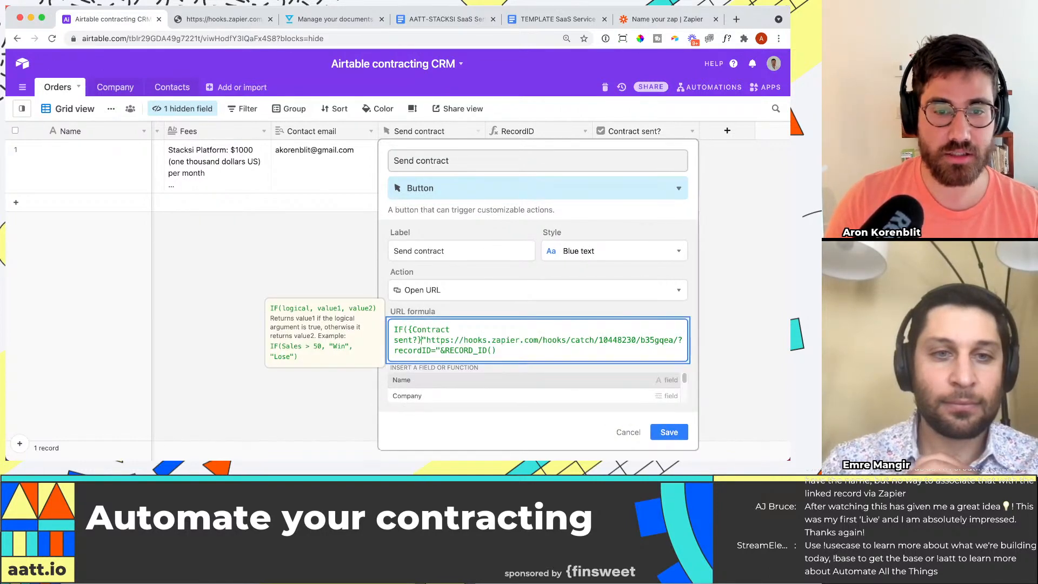
Step: Make the IF formula return "" when true and the webhook URL otherwise, close its parenthesis, and save the button field
text(")
key(BackSpace)
text(,)
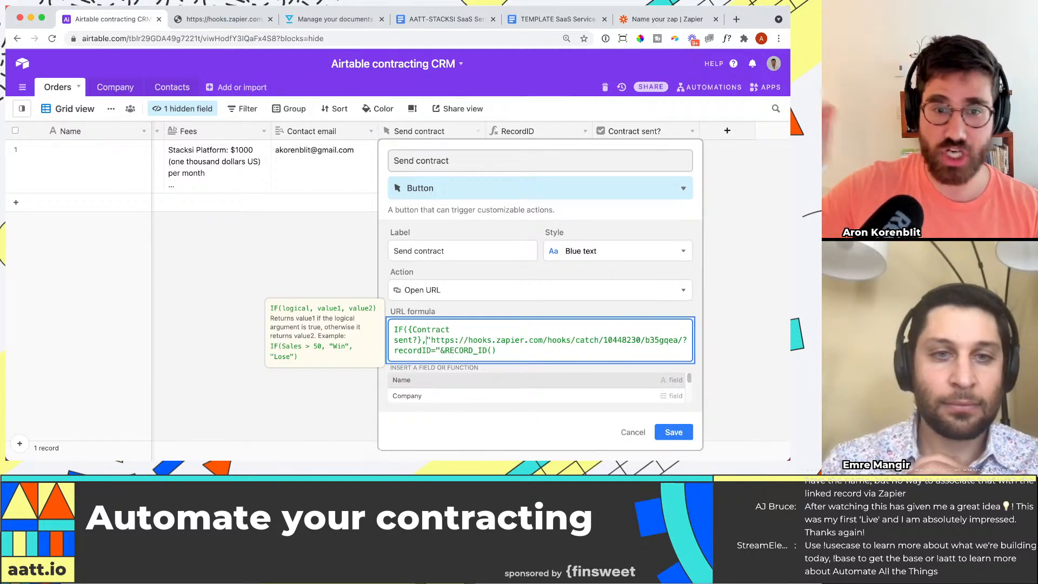
text("",)
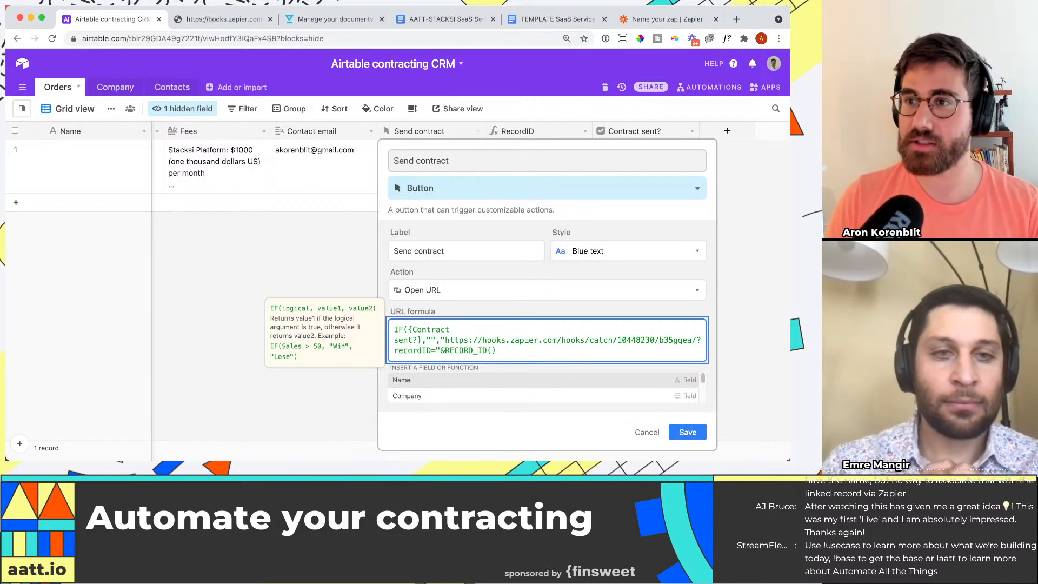
key(Down)
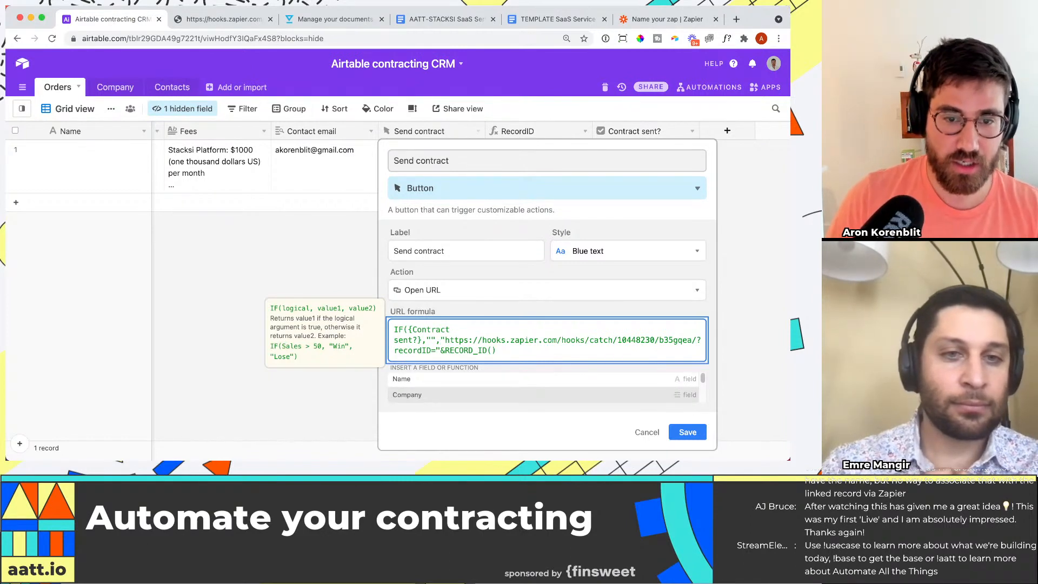
drag(537, 343, 536, 355)
click(536, 355)
text())
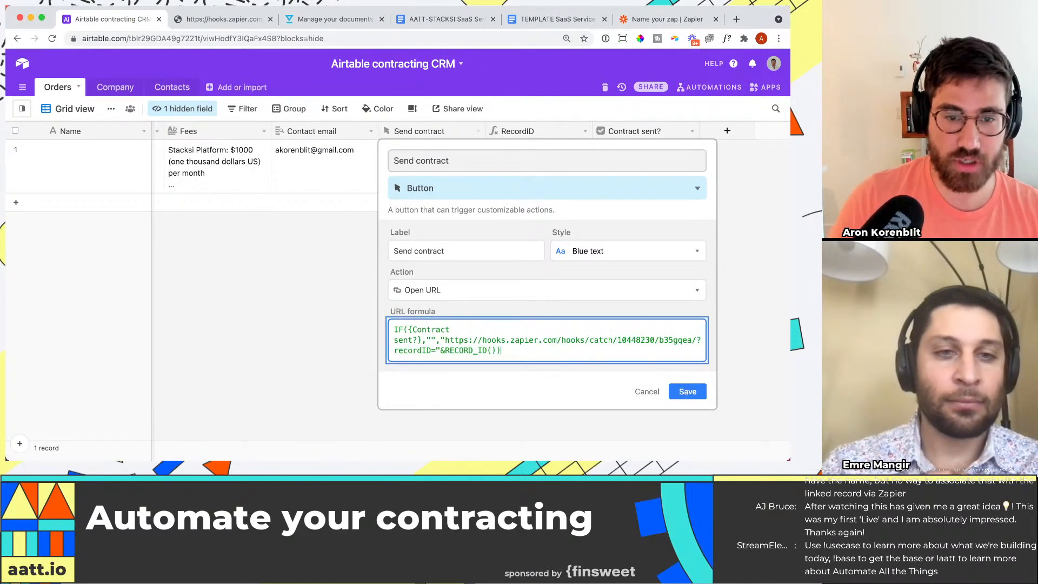
click(686, 403)
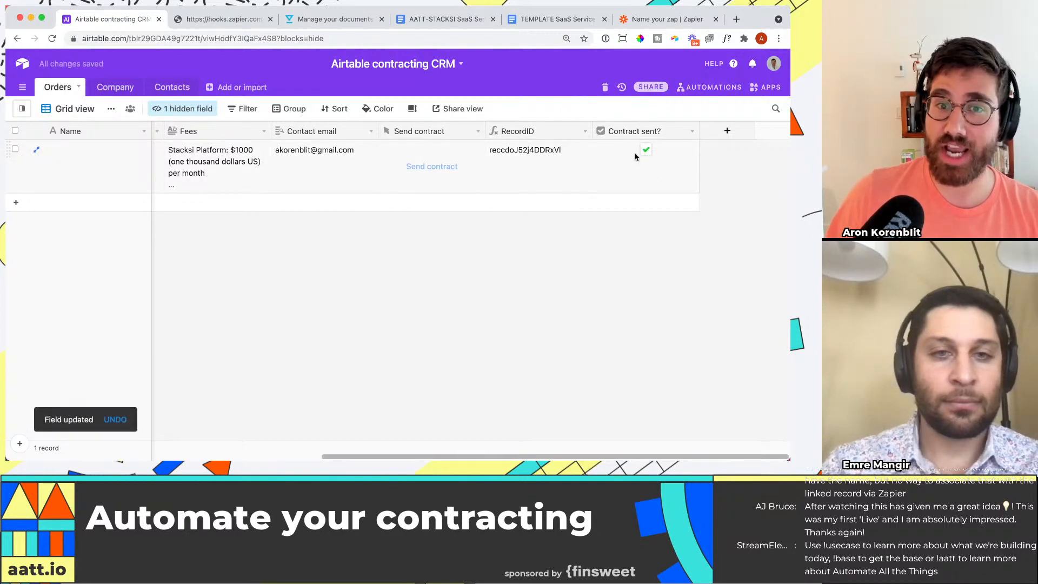
Step: Test the Send contract button's availability by toggling the order's "Contract sent?" checkbox
click(442, 174)
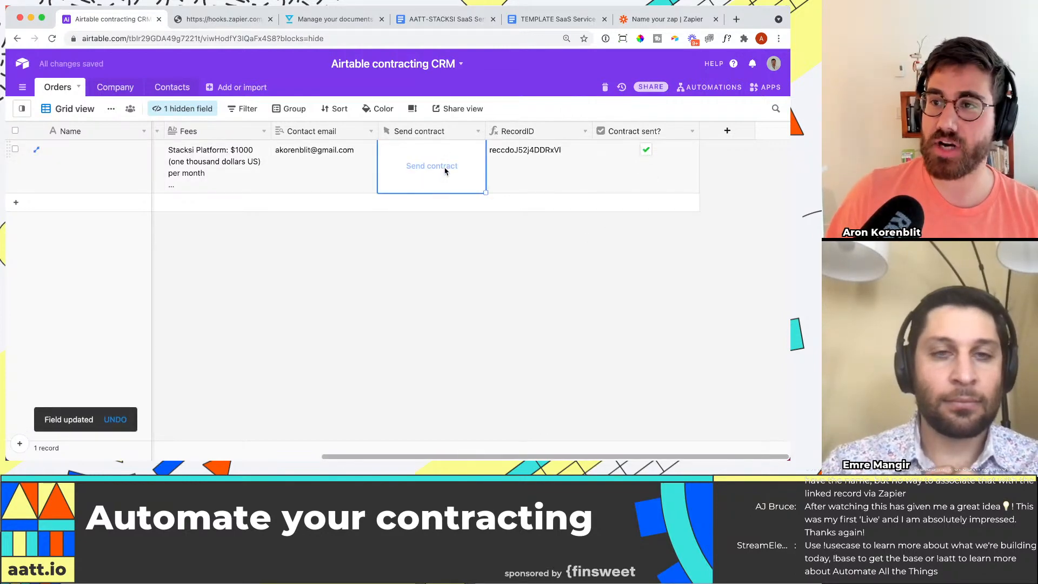
click(646, 150)
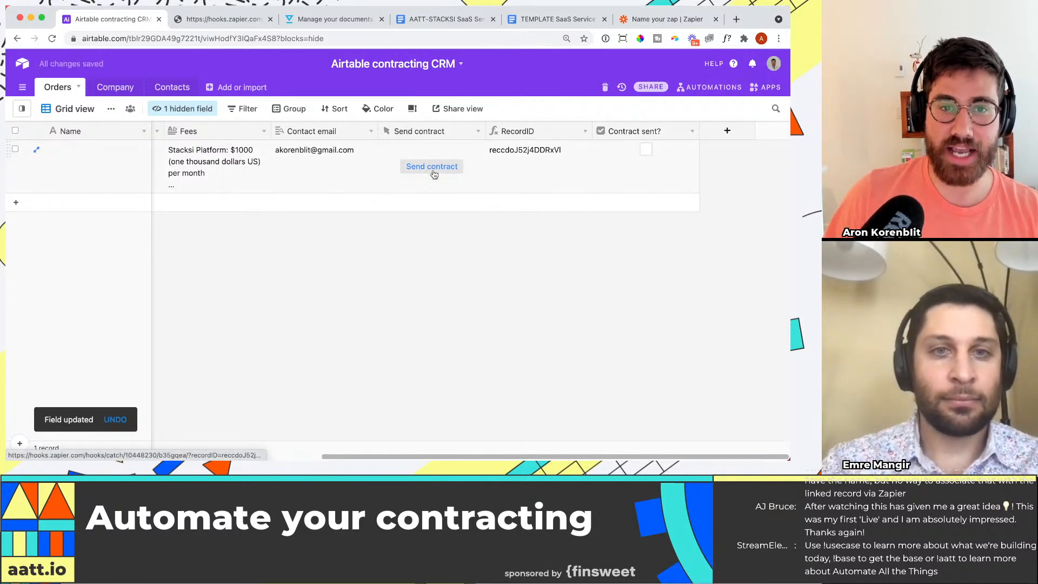
click(647, 151)
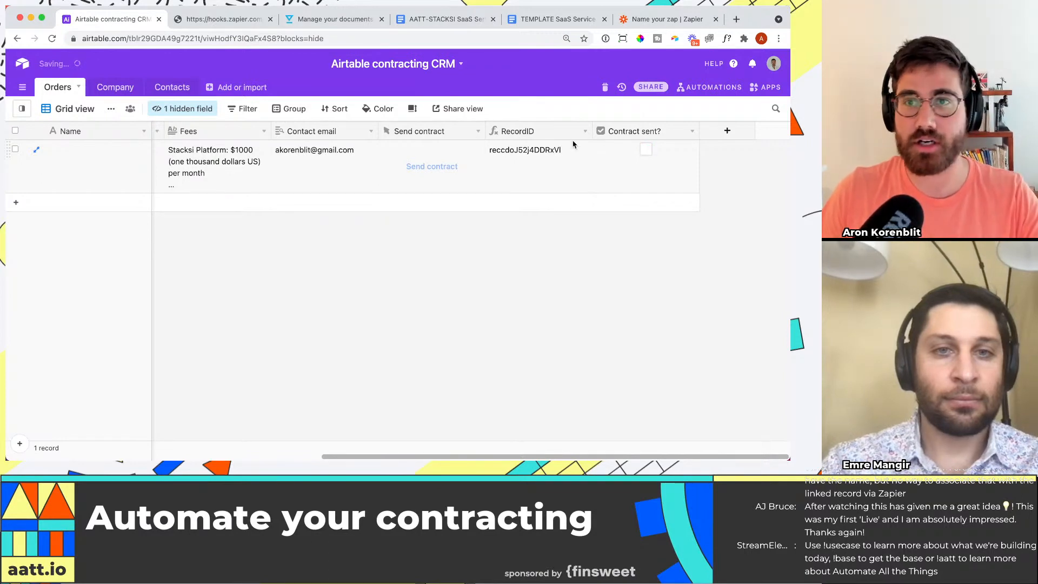
Step: Switch to the Zapier editor and add an Airtable action with the Update Record event after the HelloSign signature request
click(681, 21)
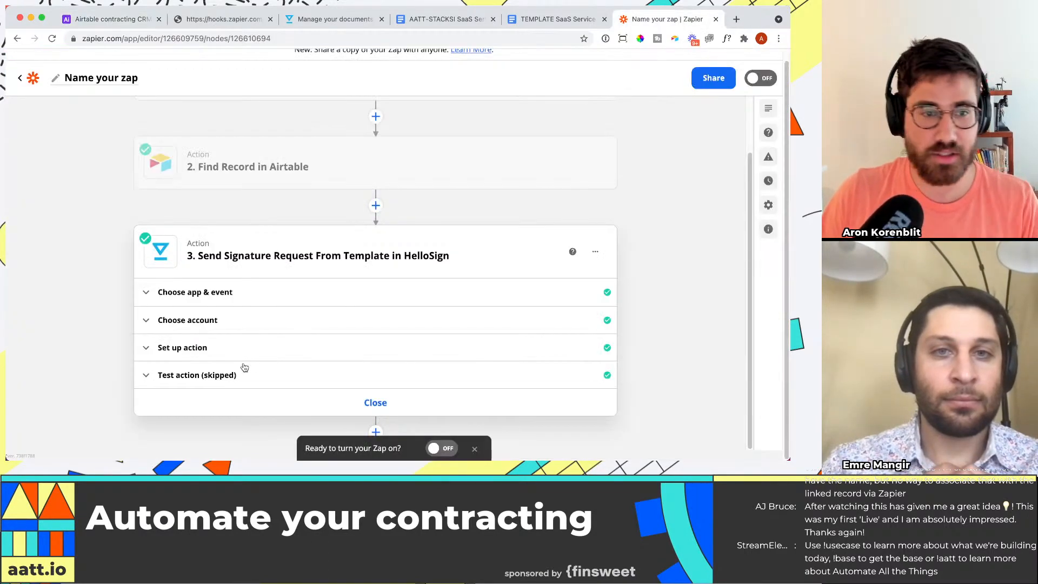
click(376, 432)
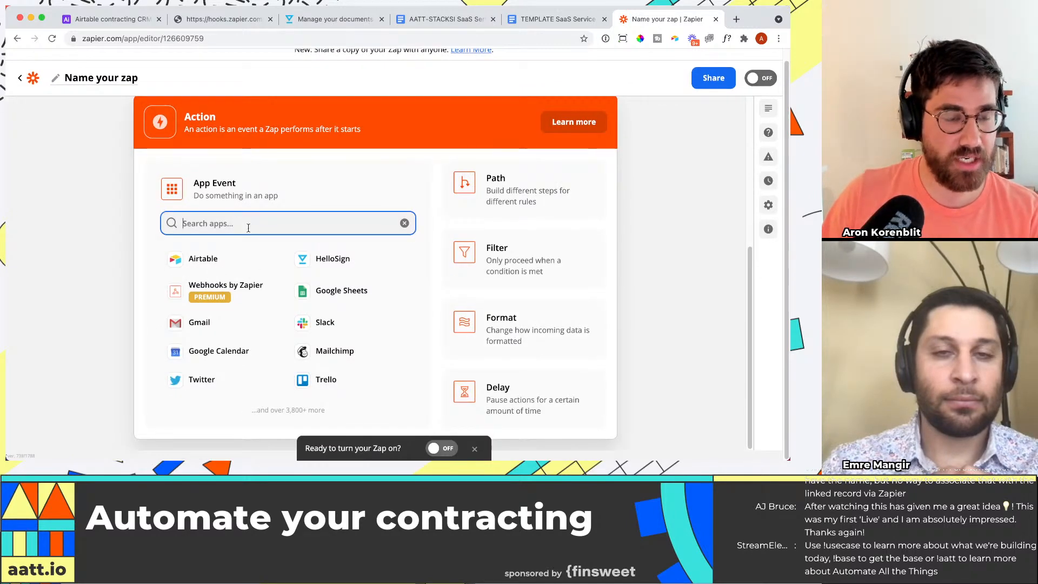
text(airta)
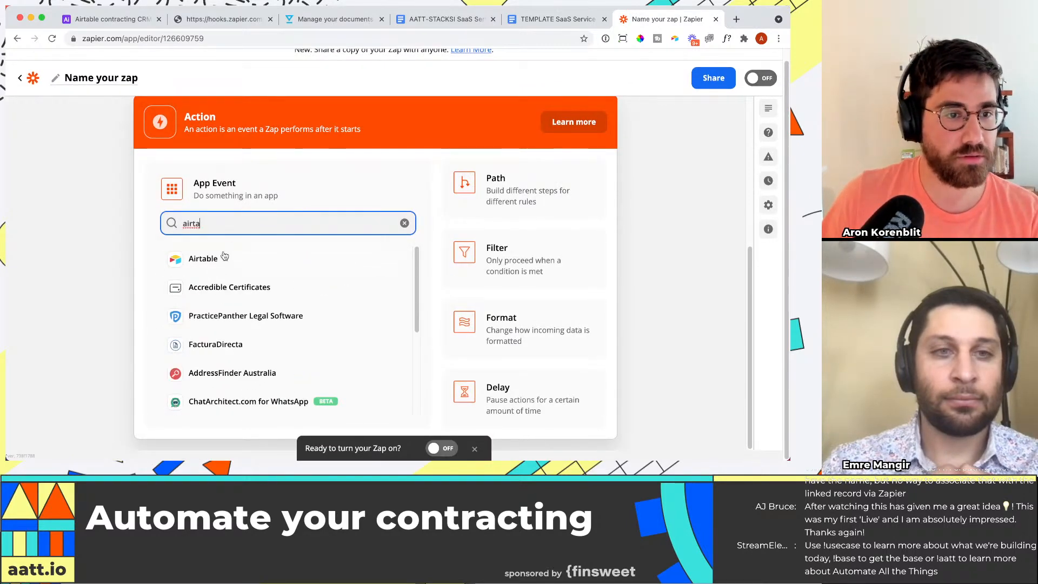
click(204, 259)
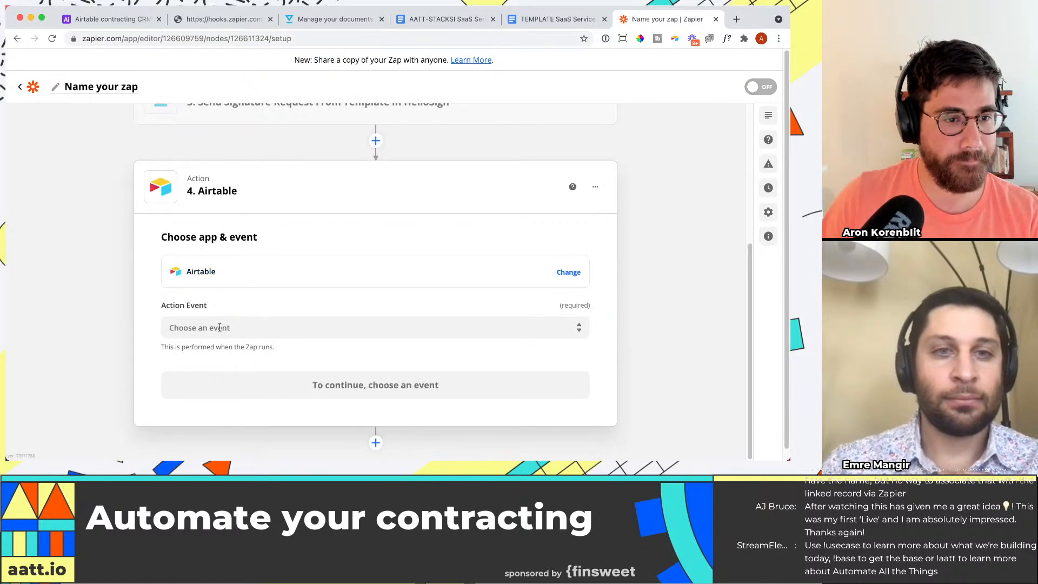
click(221, 328)
click(253, 378)
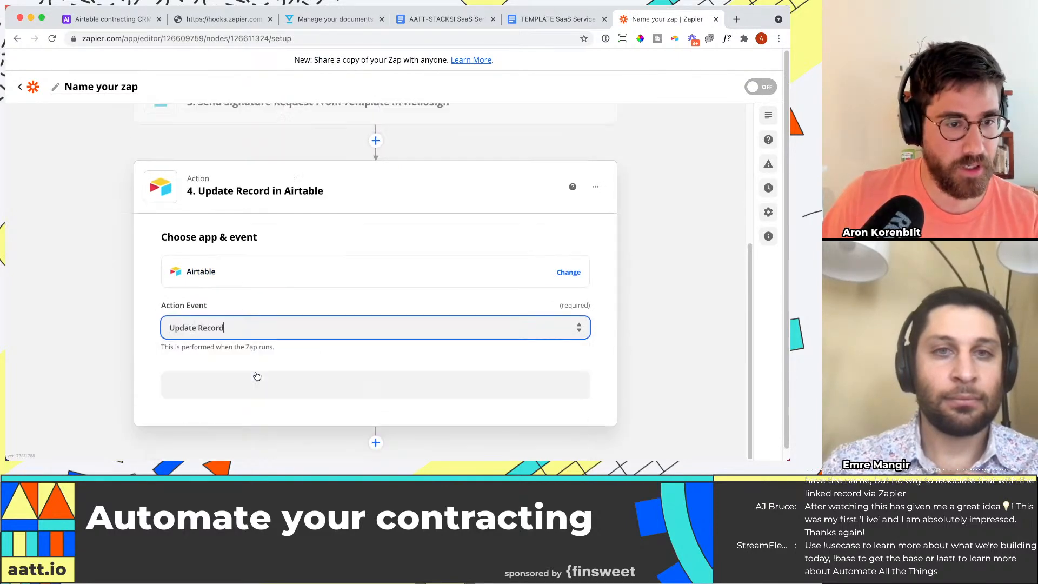
click(399, 377)
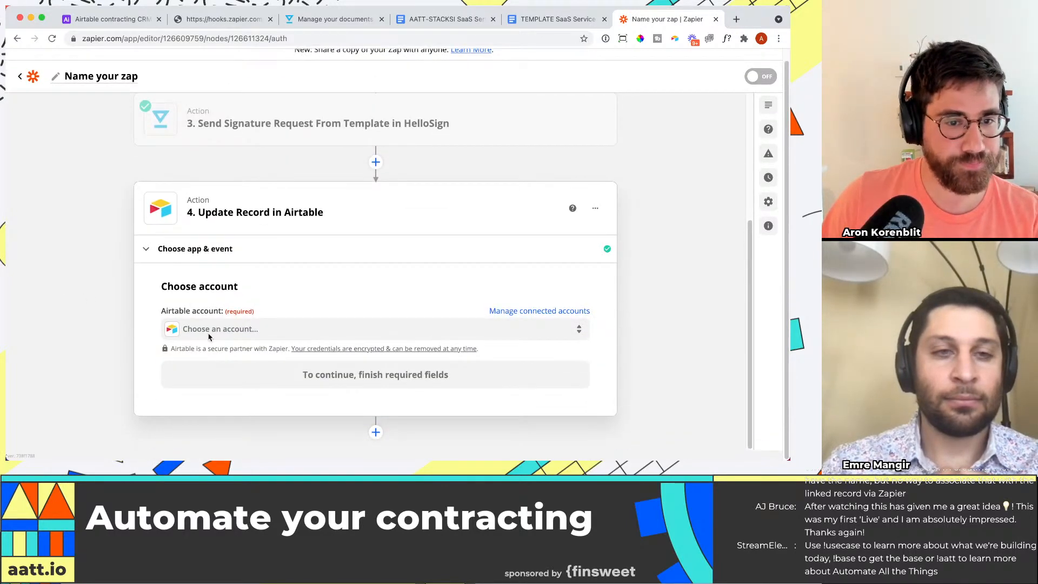
Step: Use the already connected Airtable account for the Update Record action and continue to its setup
click(205, 342)
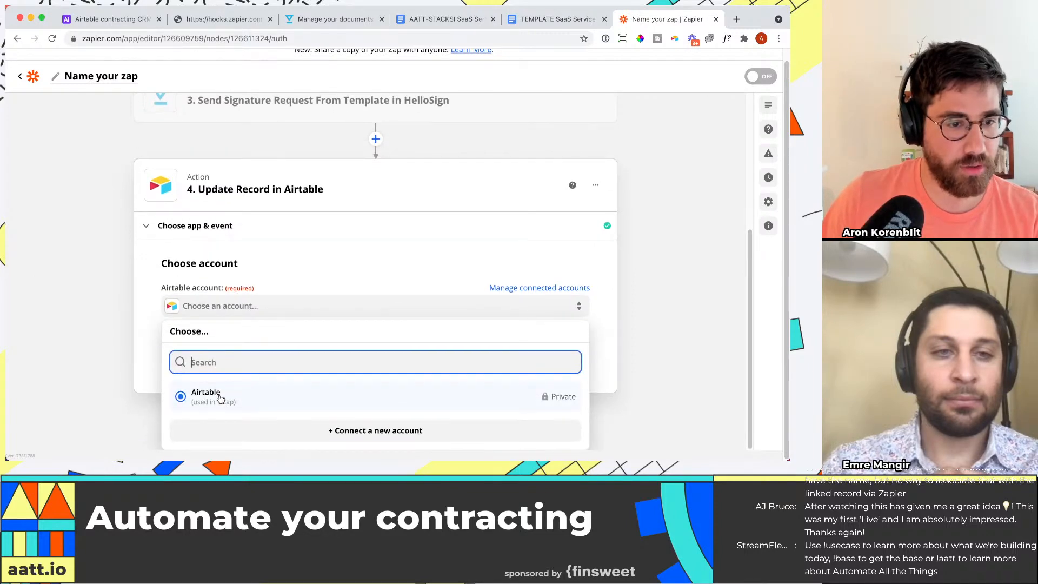
click(219, 399)
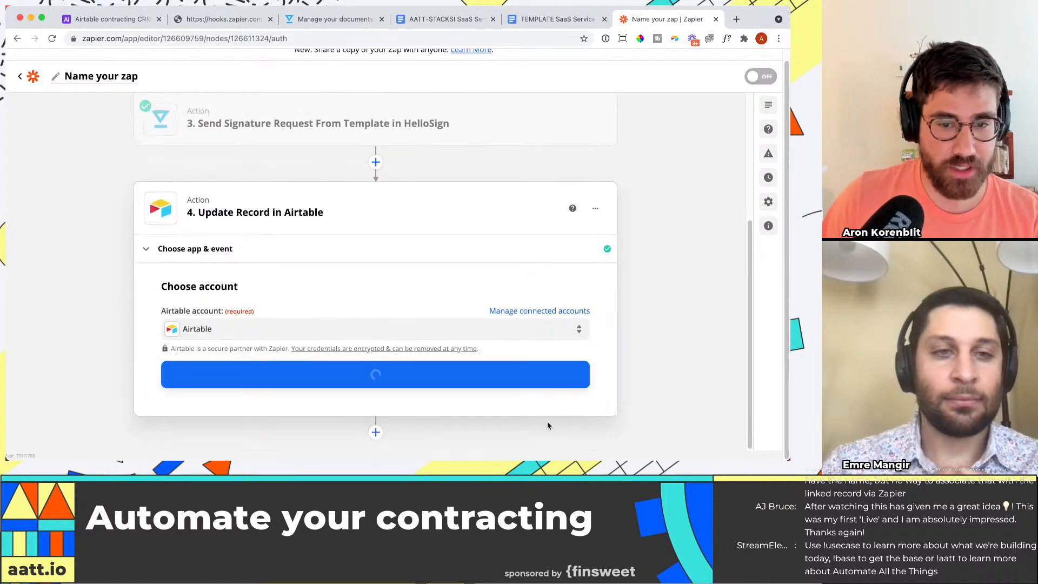
click(442, 379)
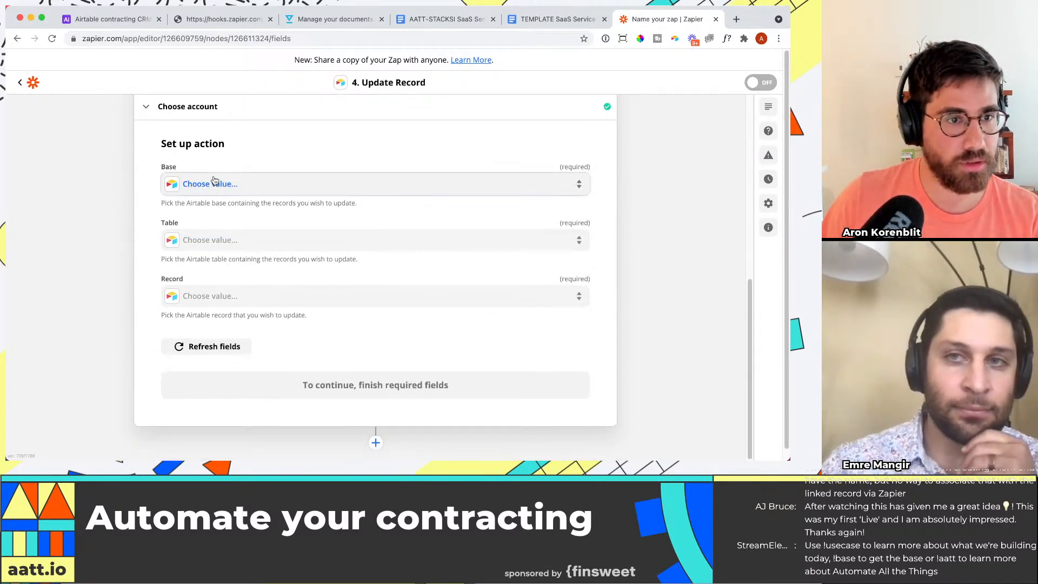
Step: Set the action's base to Airtable contracting CRM and its table to Orders
click(211, 184)
text(contr)
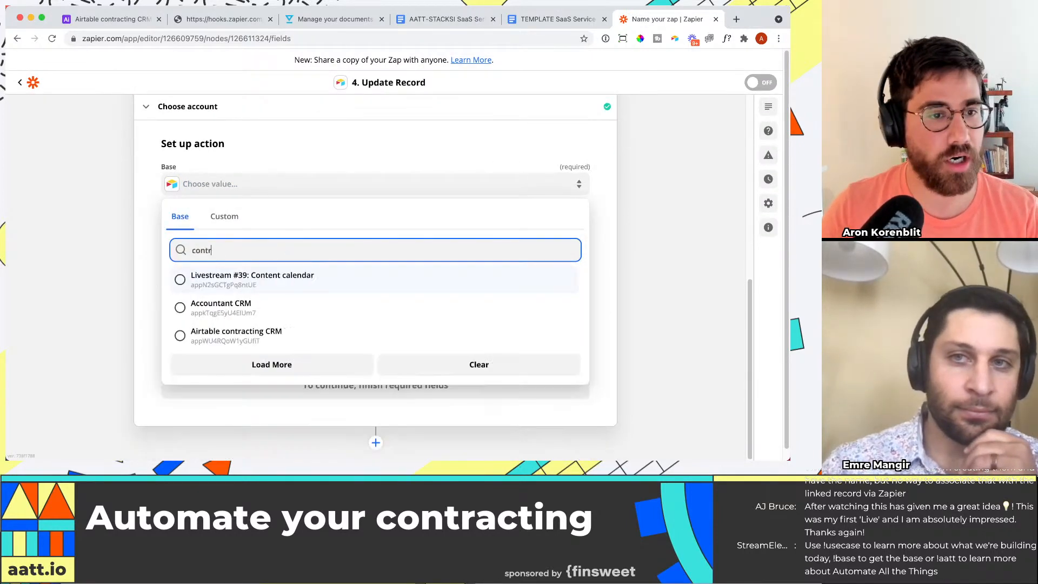
text(acting)
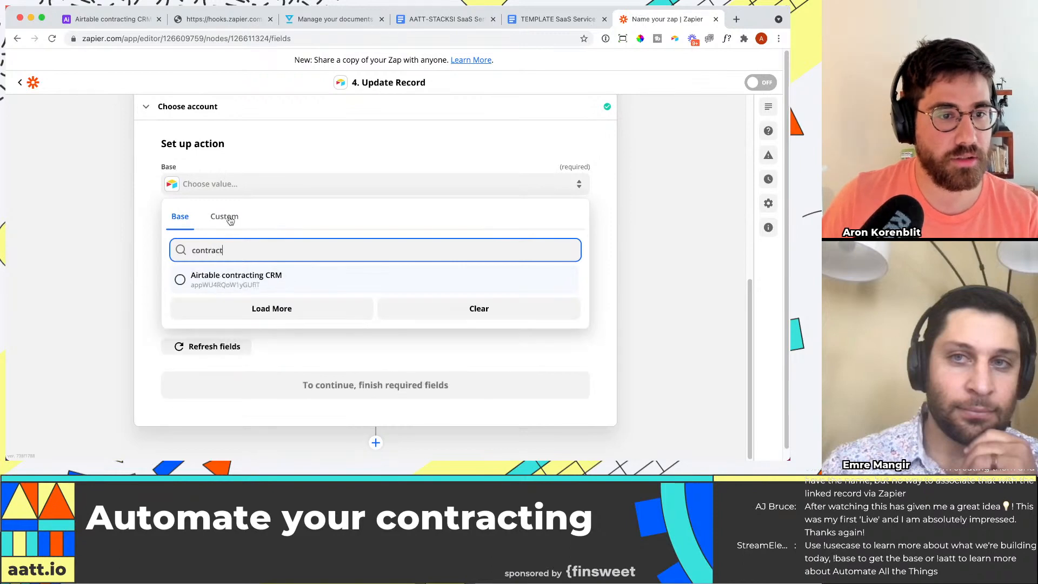
click(254, 276)
click(186, 242)
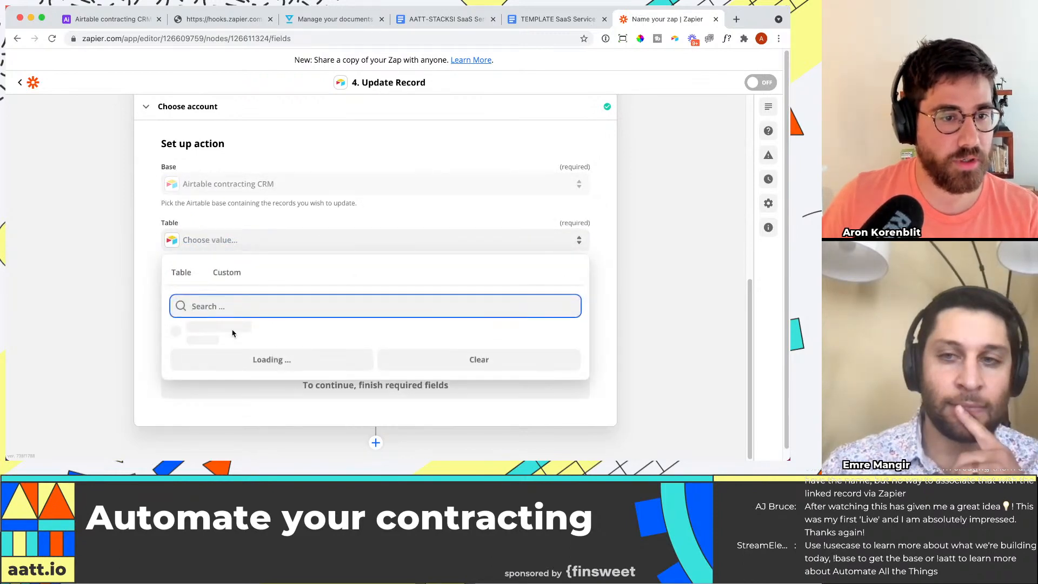
click(221, 336)
Step: Map the record to update to the custom value Querystring Record ID from the Catch Hook step
click(252, 295)
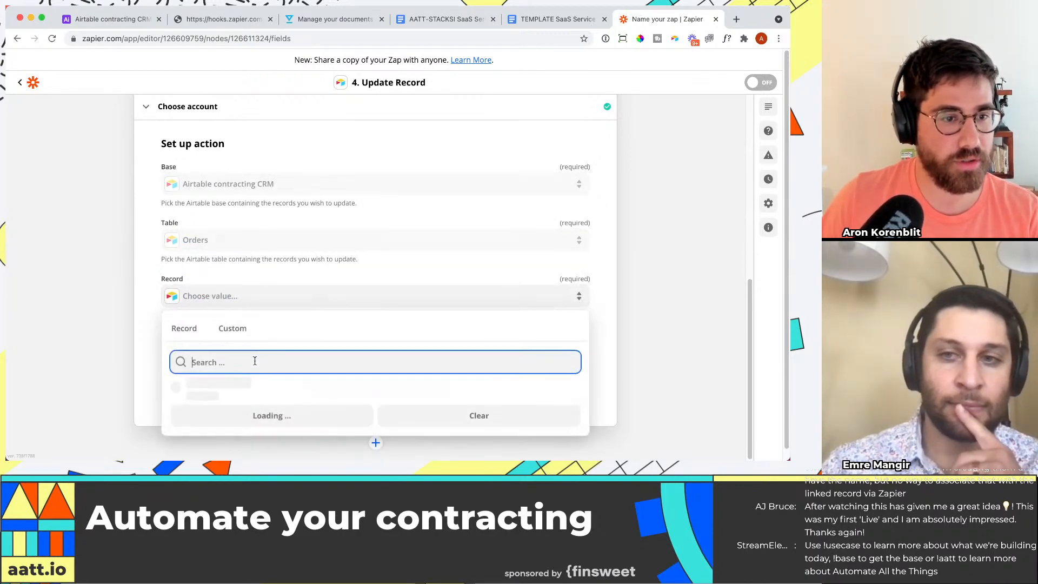
scroll(149, 335, down, 1)
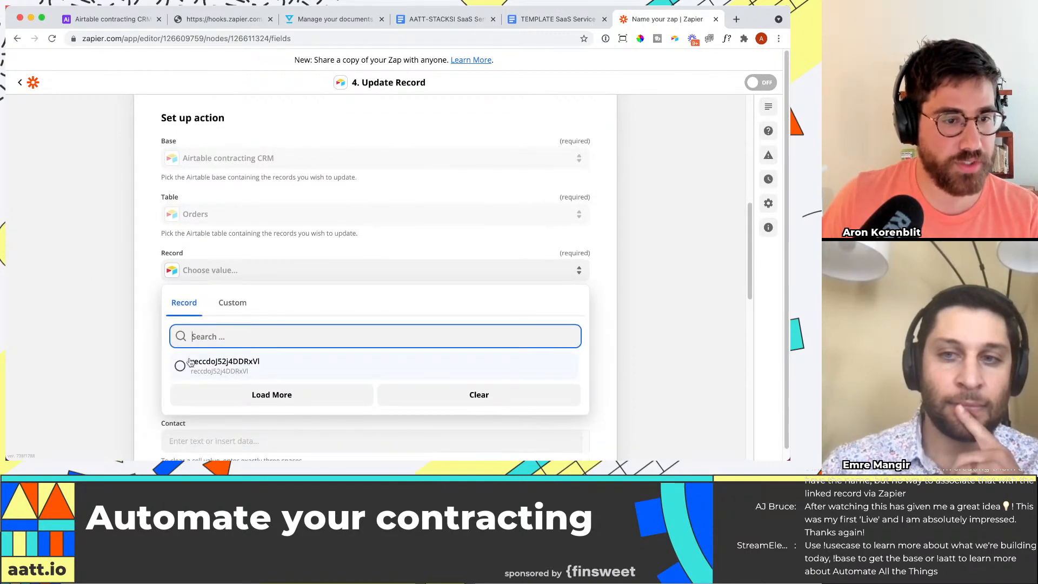
click(232, 303)
click(262, 372)
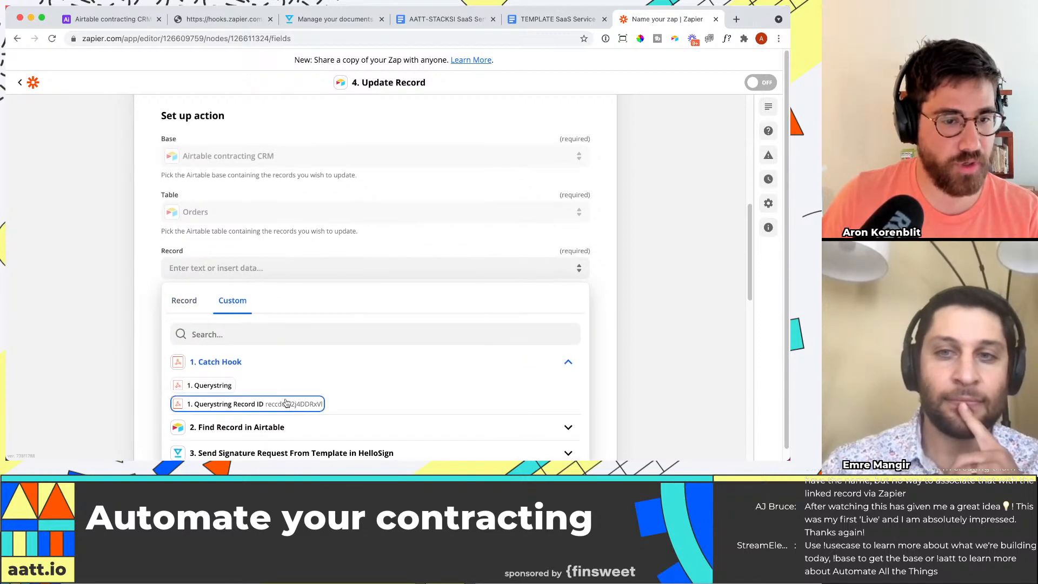
click(276, 406)
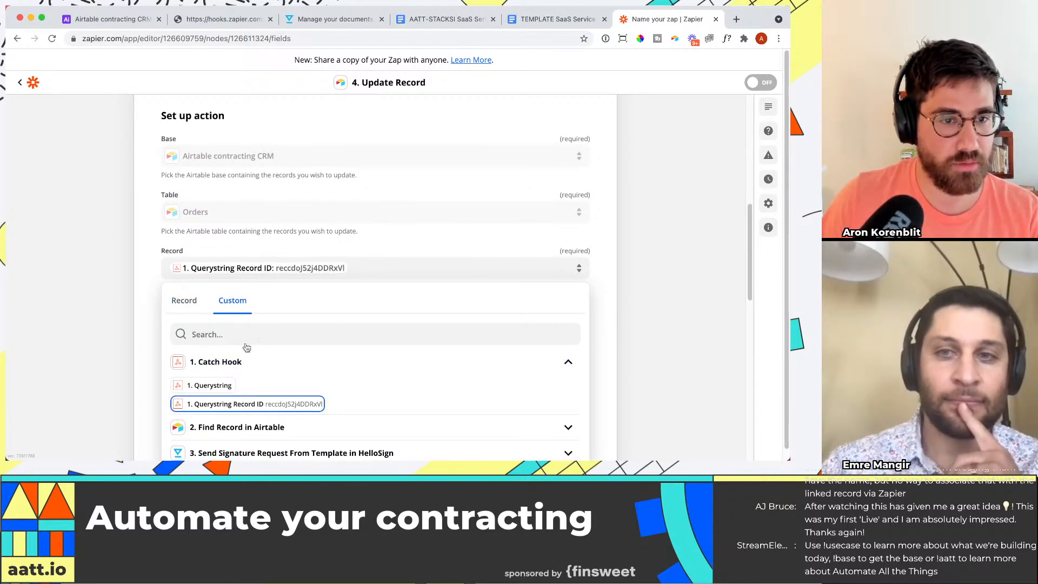
Step: Set the Contract Sent? field to 1 in the Update Record action and continue to its test
scroll(297, 313, down, 15)
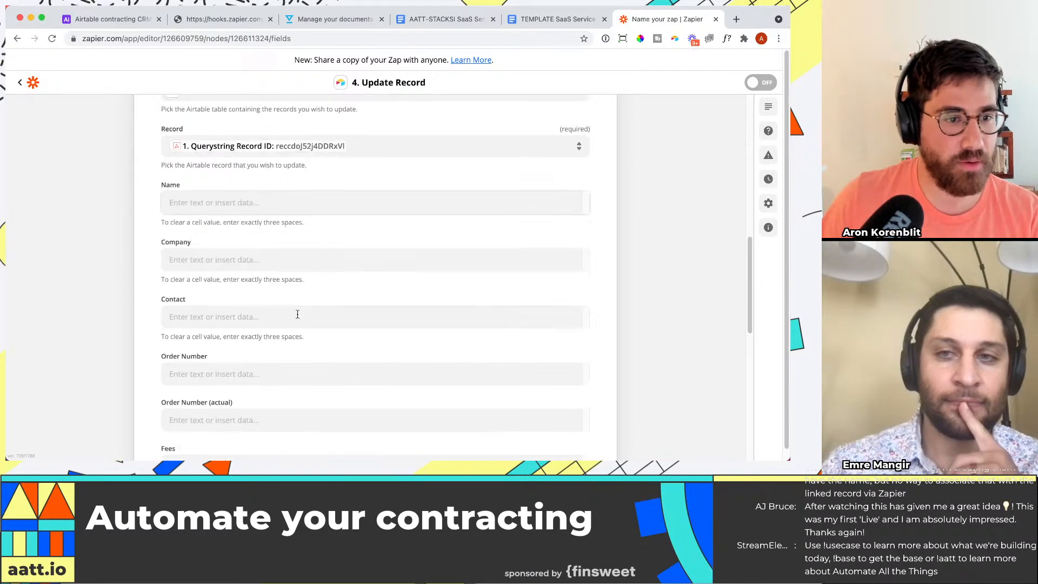
scroll(203, 264, up, 5)
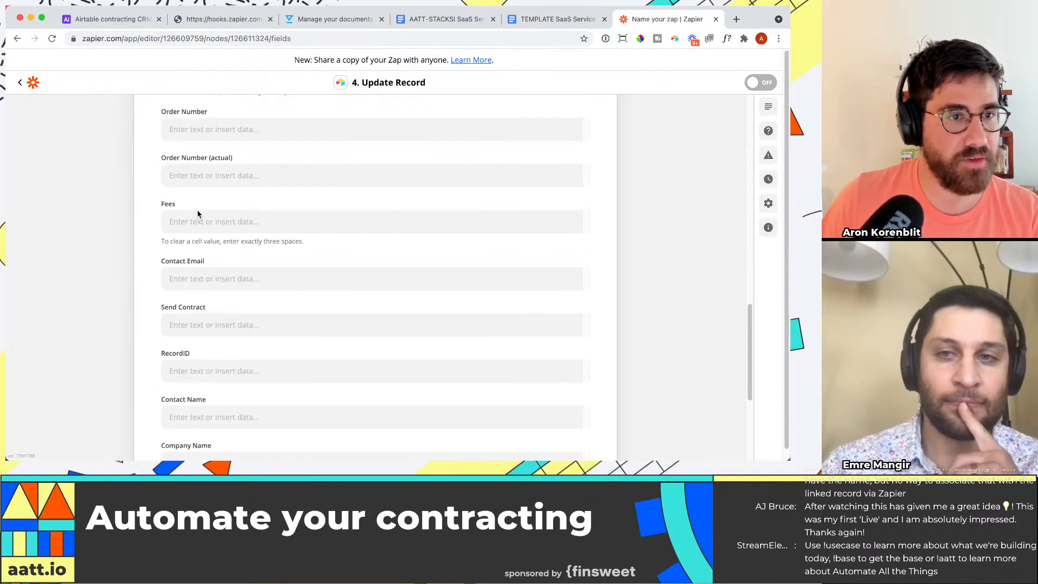
scroll(196, 215, down, 5)
click(208, 295)
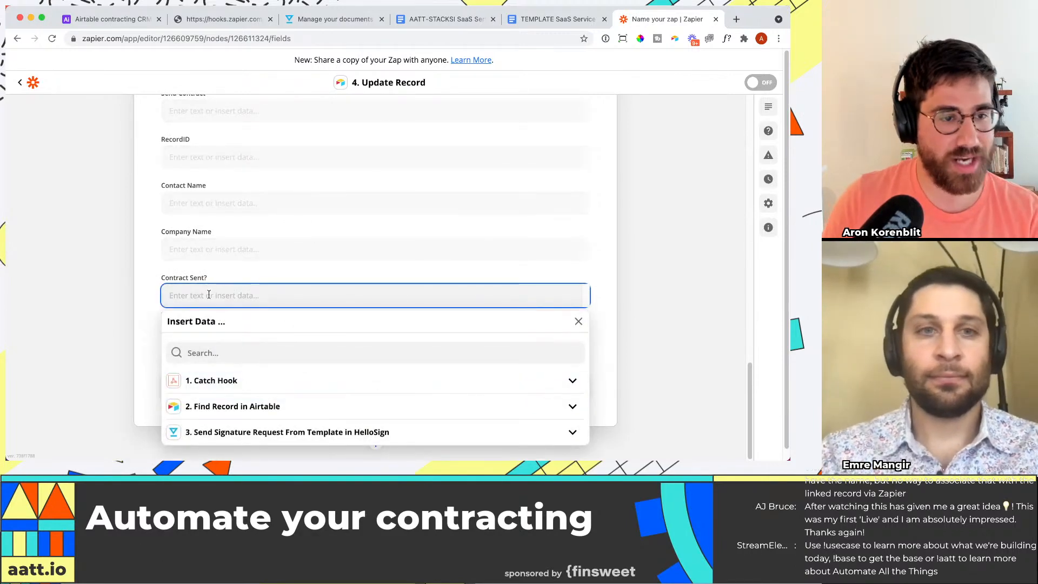
text(1)
click(104, 286)
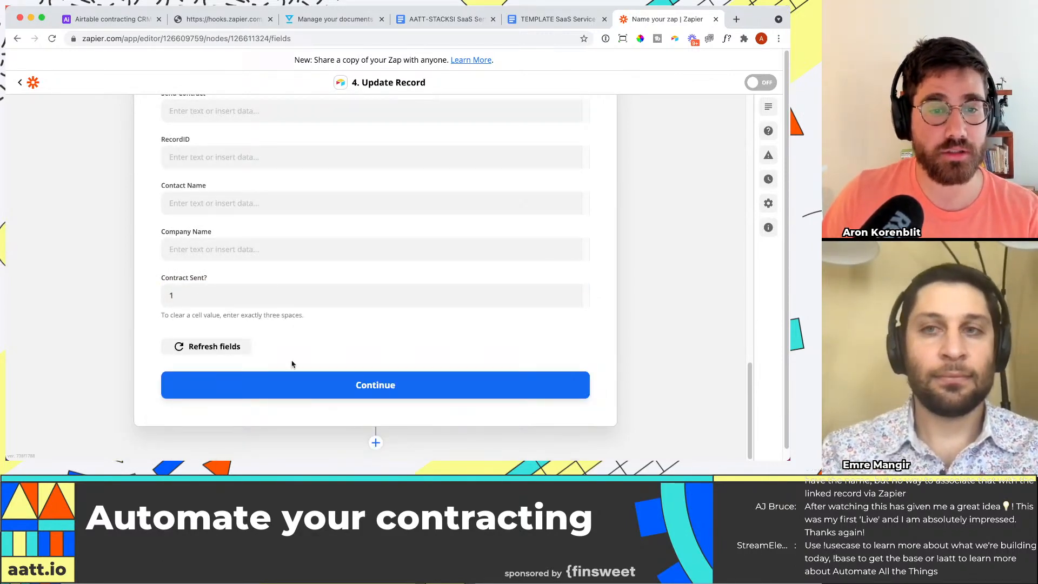
click(389, 395)
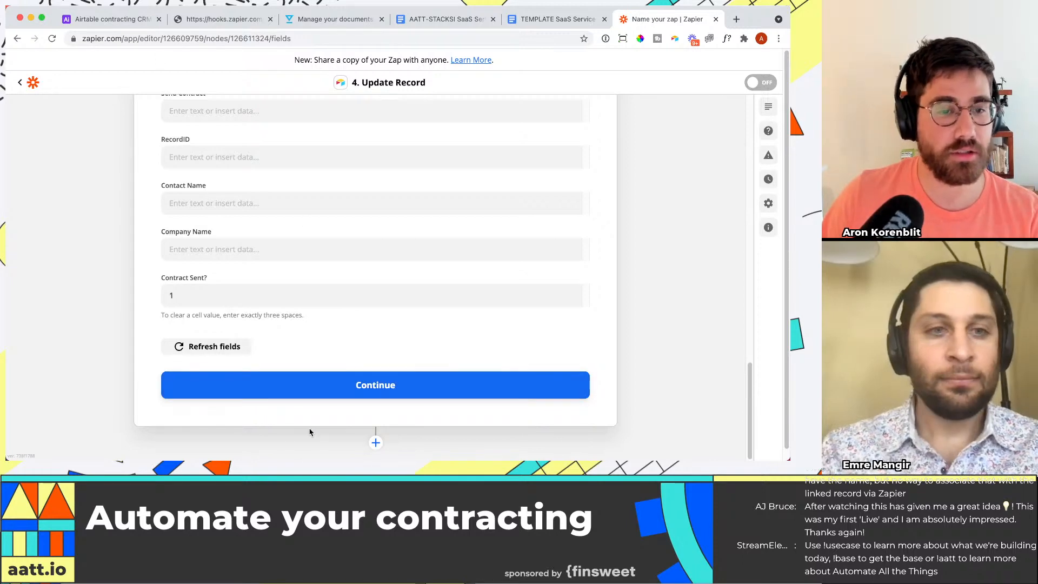
click(320, 396)
Step: Check the order's unticked checkbox in Airtable, test the Update Record action in Zapier, and check the order again
click(142, 20)
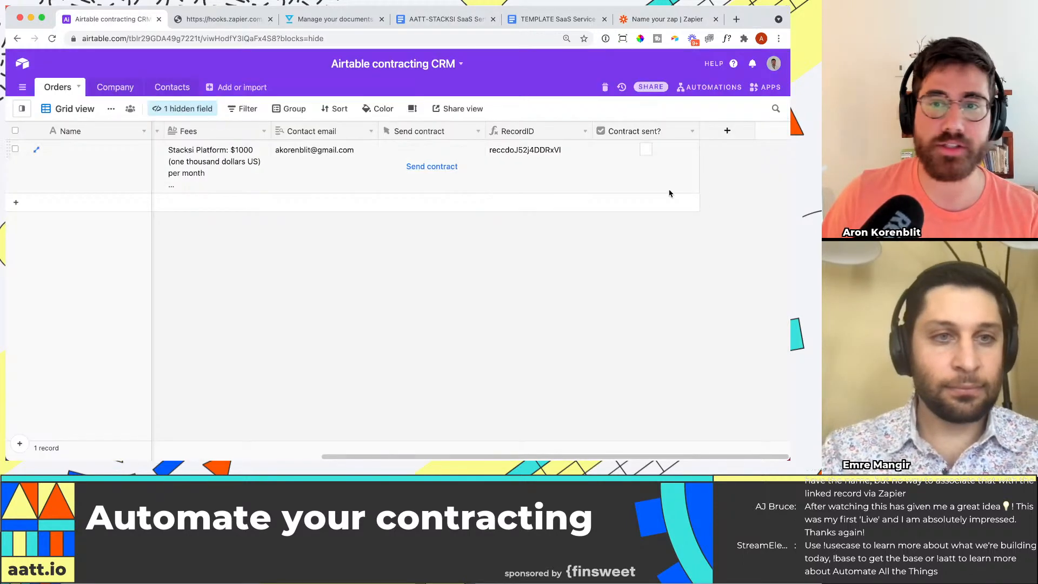
click(666, 19)
scroll(241, 358, down, 10)
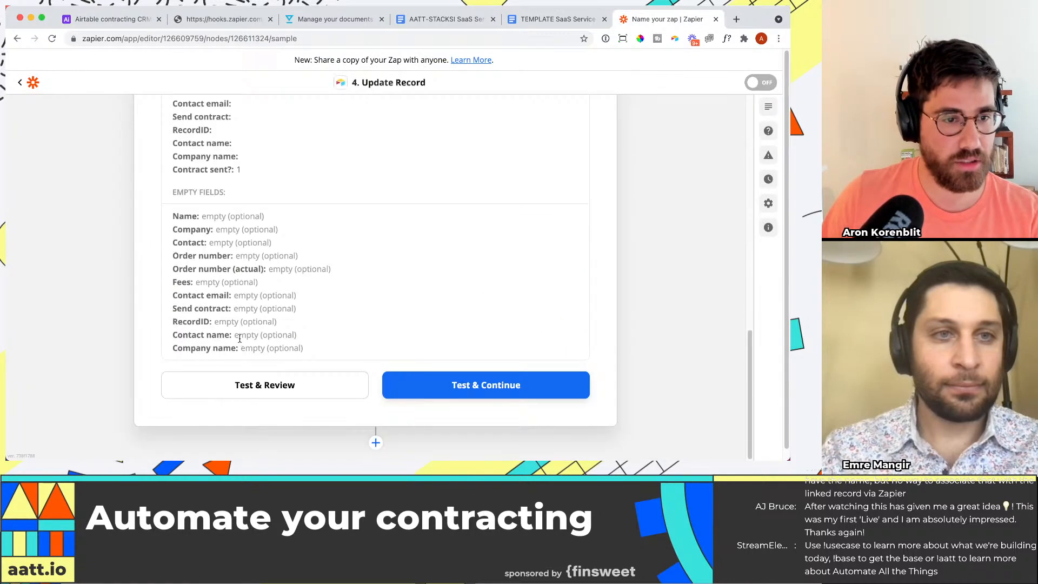
click(246, 385)
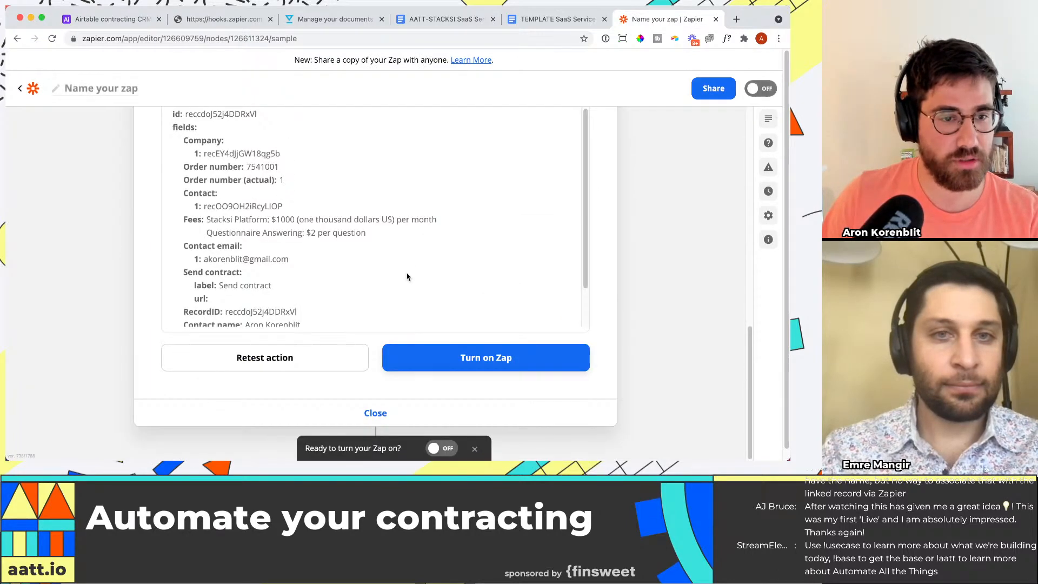
click(109, 19)
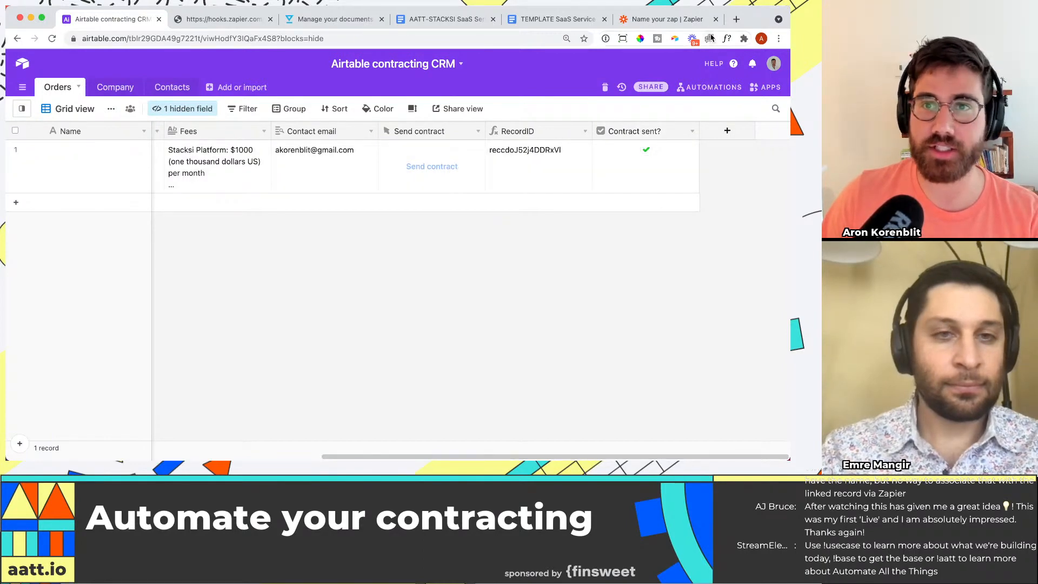
Step: Return to the Zapier editor, review the Update Record test result, and try to turn on the Zap
click(680, 22)
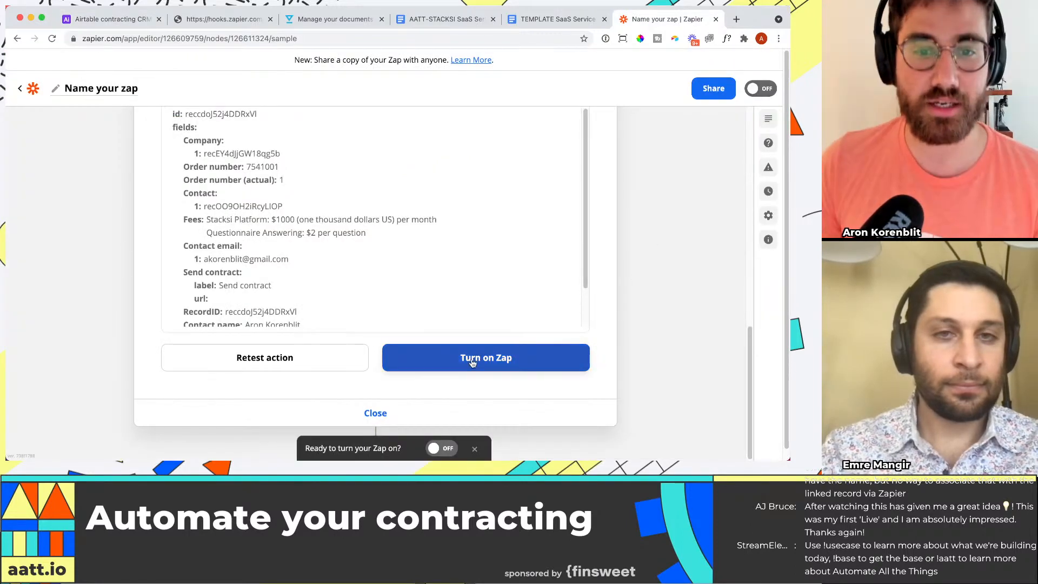
scroll(509, 344, up, 6)
scroll(519, 335, down, 6)
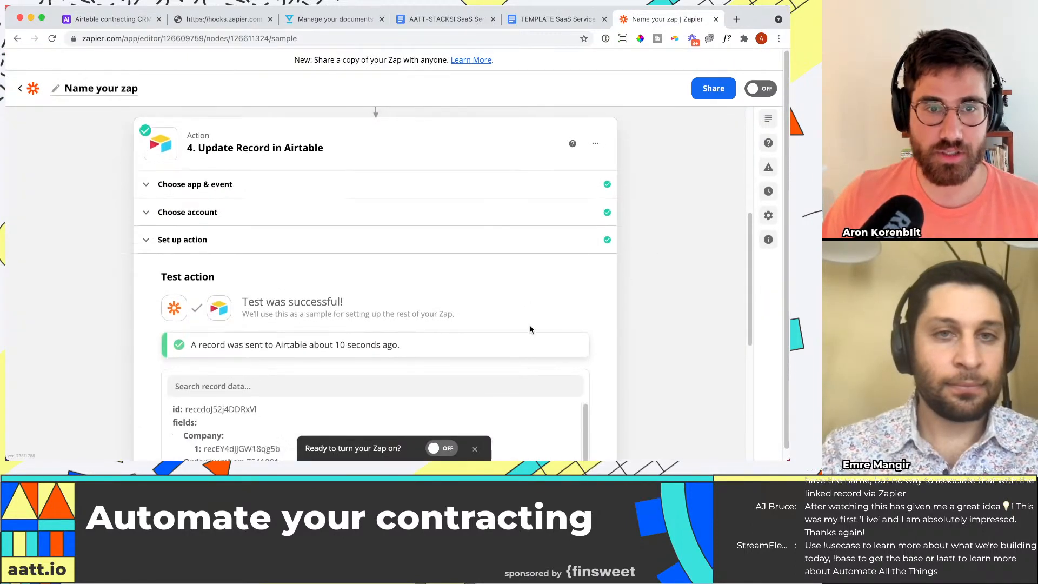
click(471, 361)
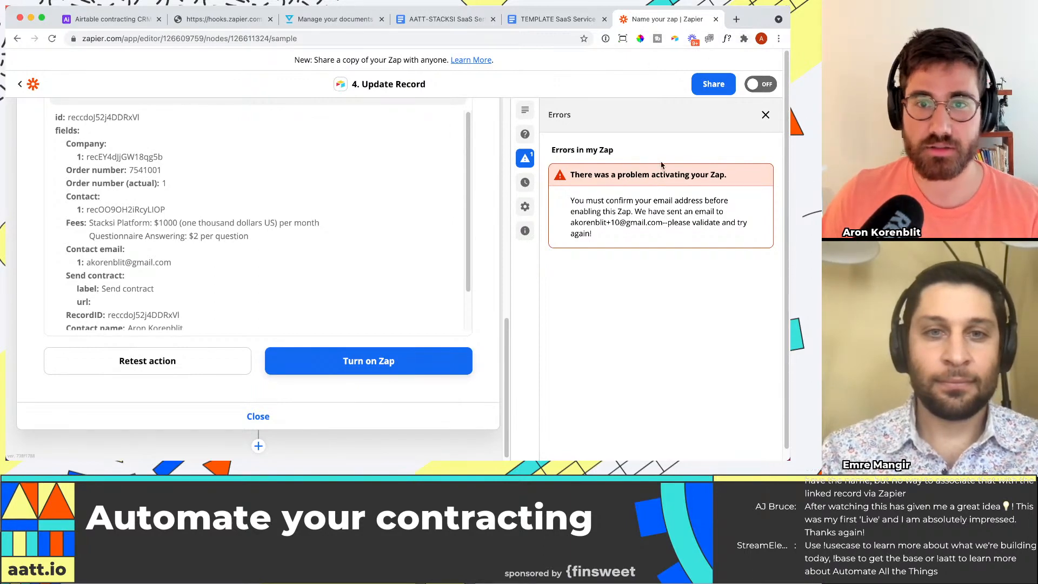
key(super+t)
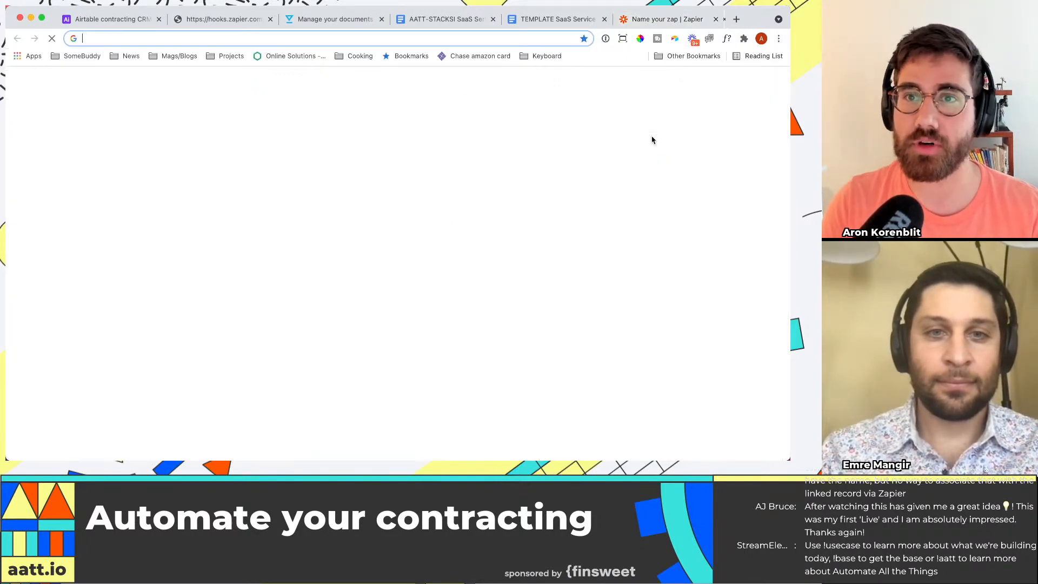
text(gmai)
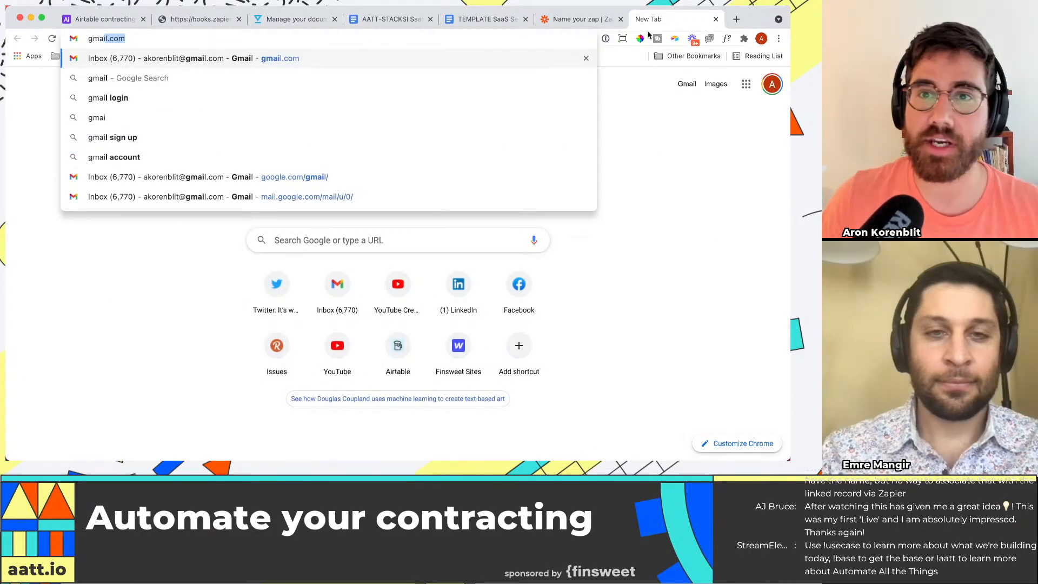
key(super+w)
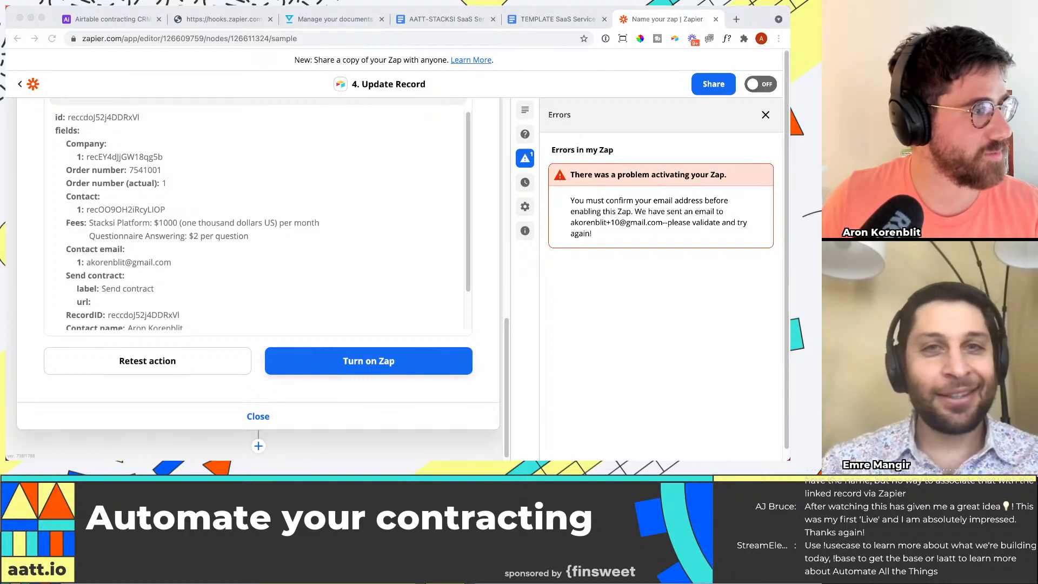
Step: Reload the Zap editor page and close its browser tab
click(631, 122)
key(super+r)
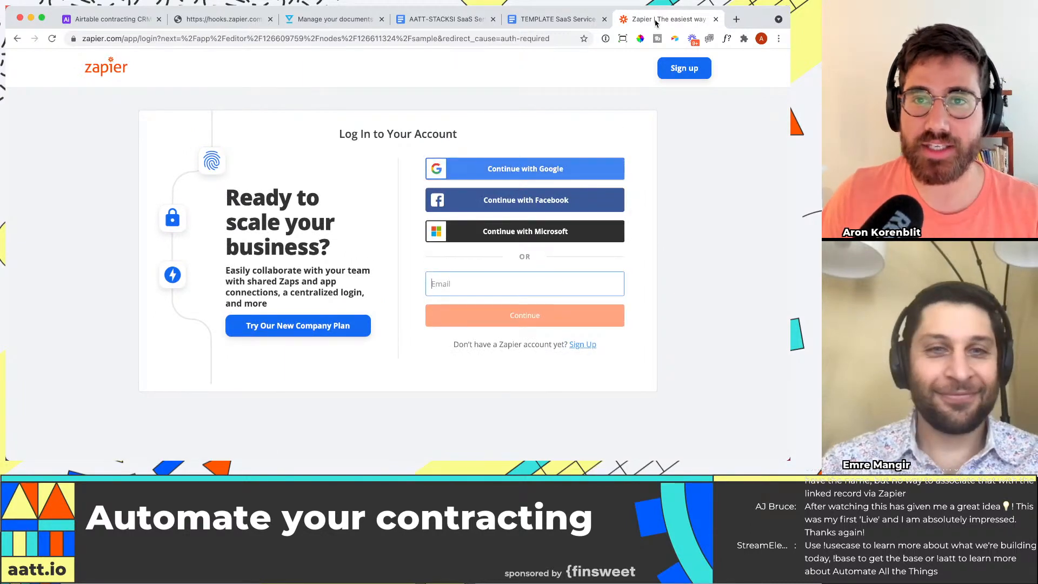
key(super+w)
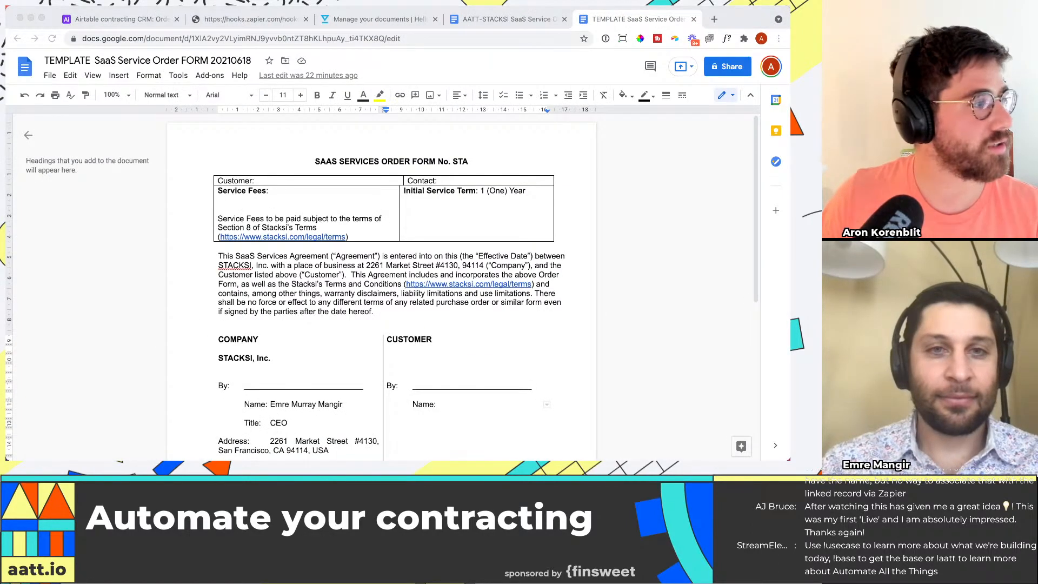
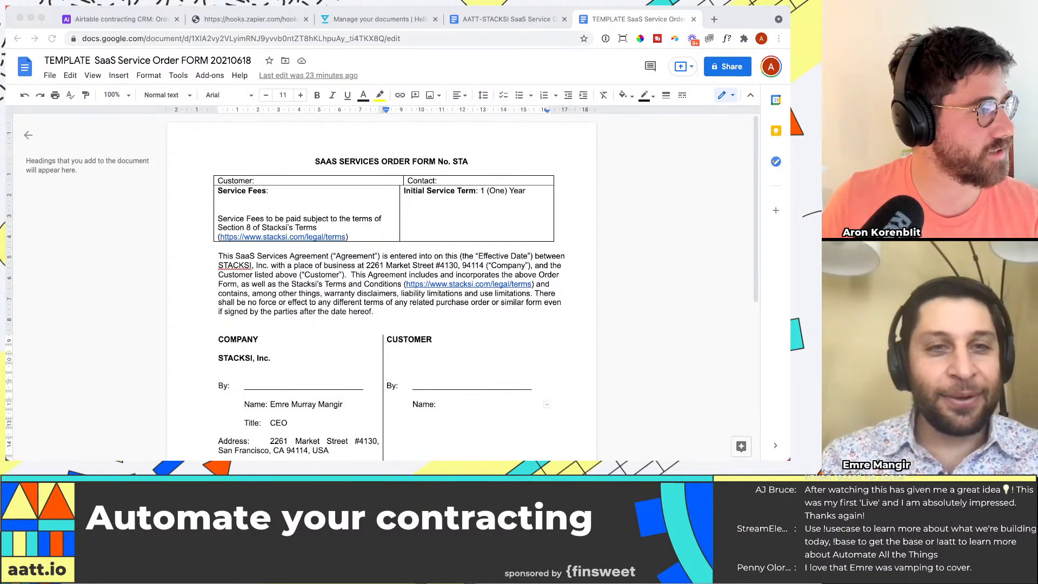
Step: Reopen the four-step webhook-to-Airtable Zap from the Zaps list in Zapier and turn it on
drag(6, 108, 428, 14)
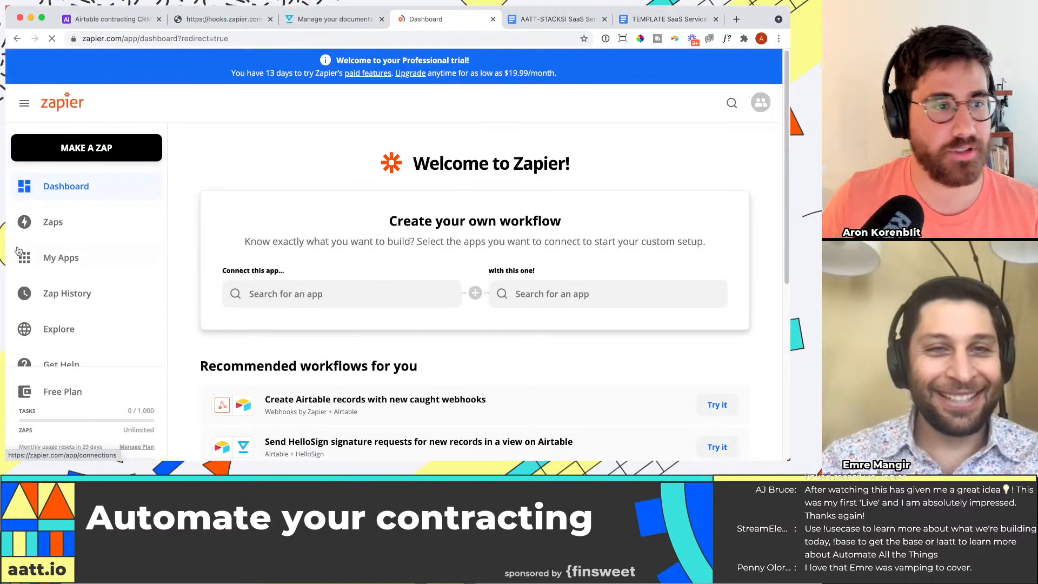
click(24, 221)
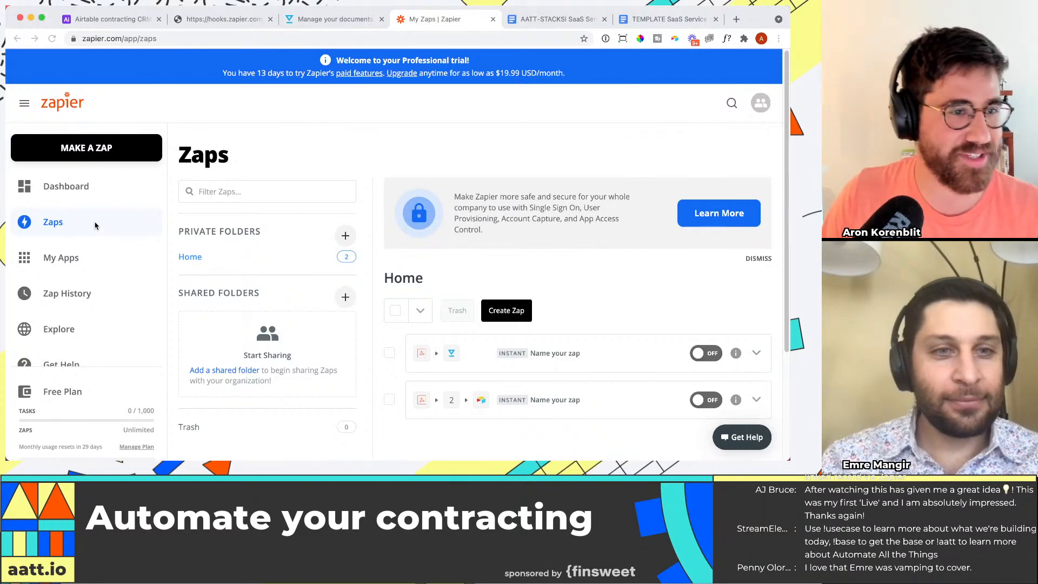
scroll(567, 270, down, 5)
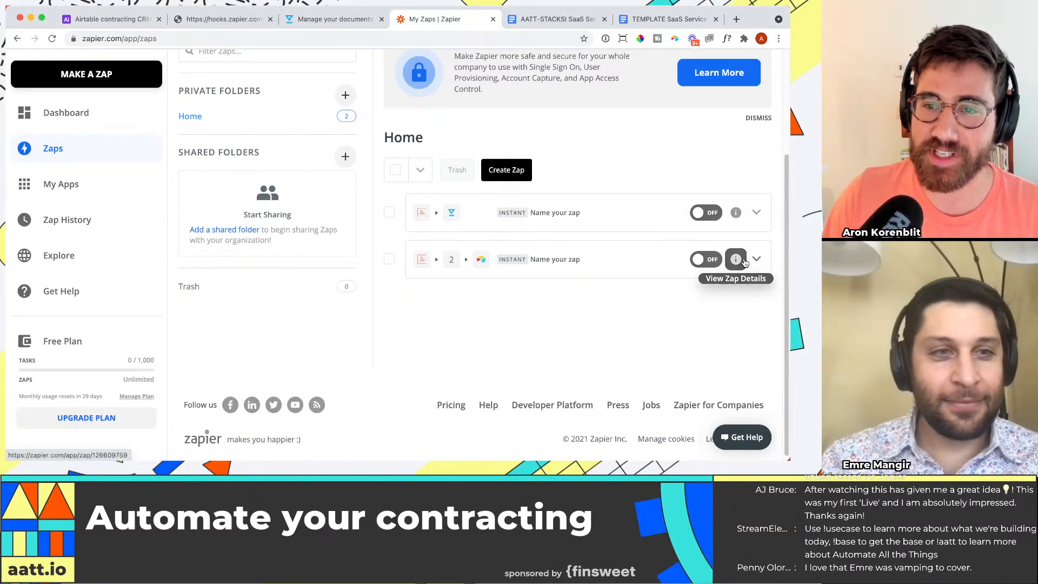
click(756, 259)
click(617, 272)
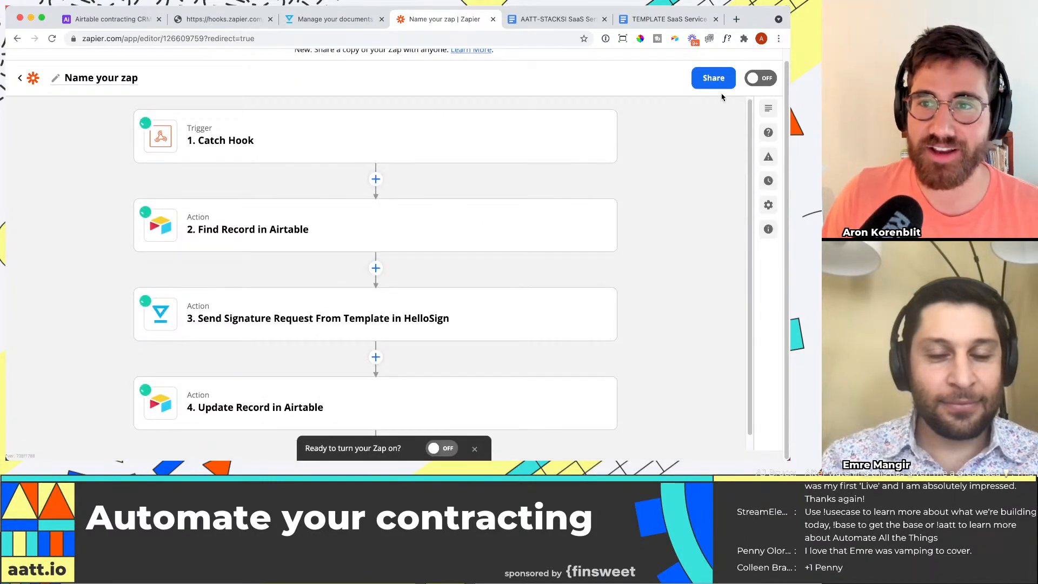
click(770, 78)
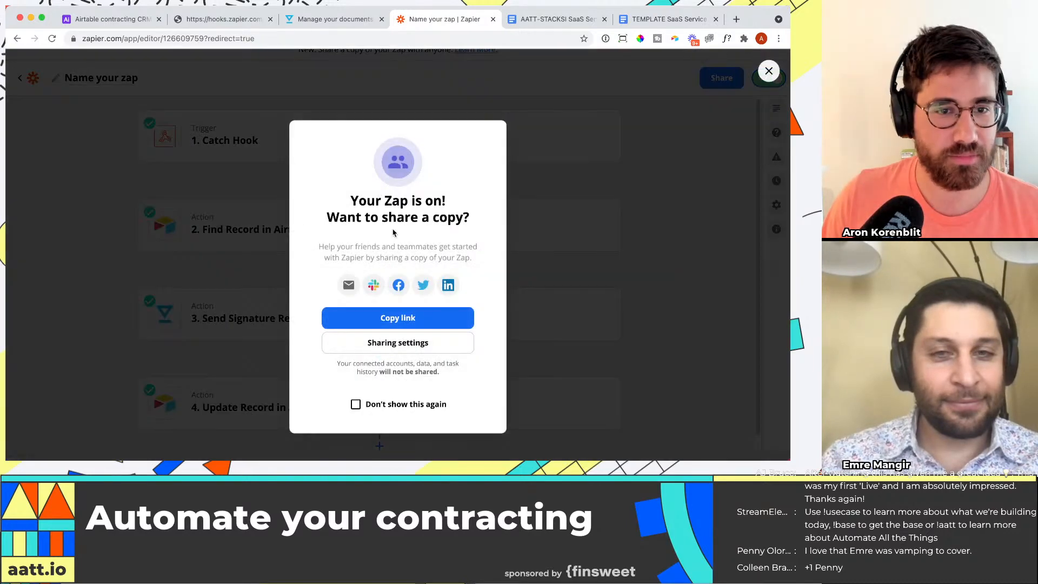
click(397, 318)
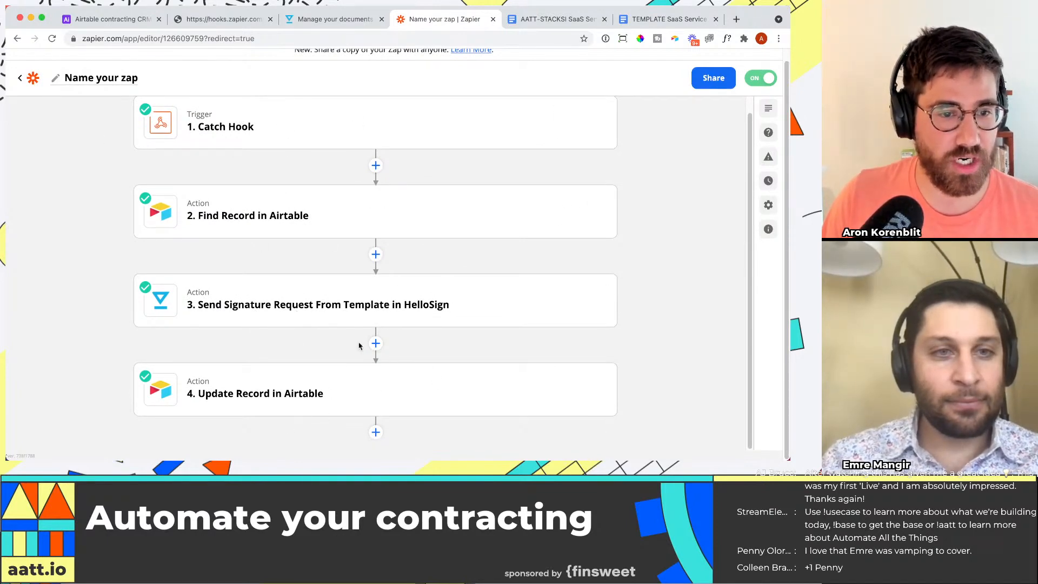
Step: Switch to the Airtable Orders table, trigger Send contract for the order, and check its Contract sent? field
click(121, 20)
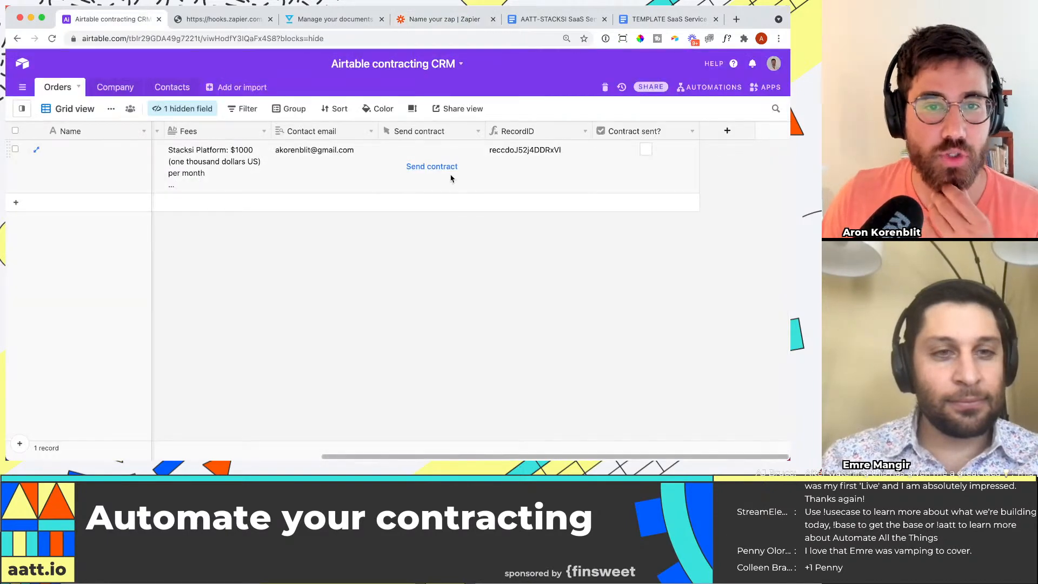
click(246, 170)
key(Left)
key(Left)
key(Left)
key(Left)
key(Left)
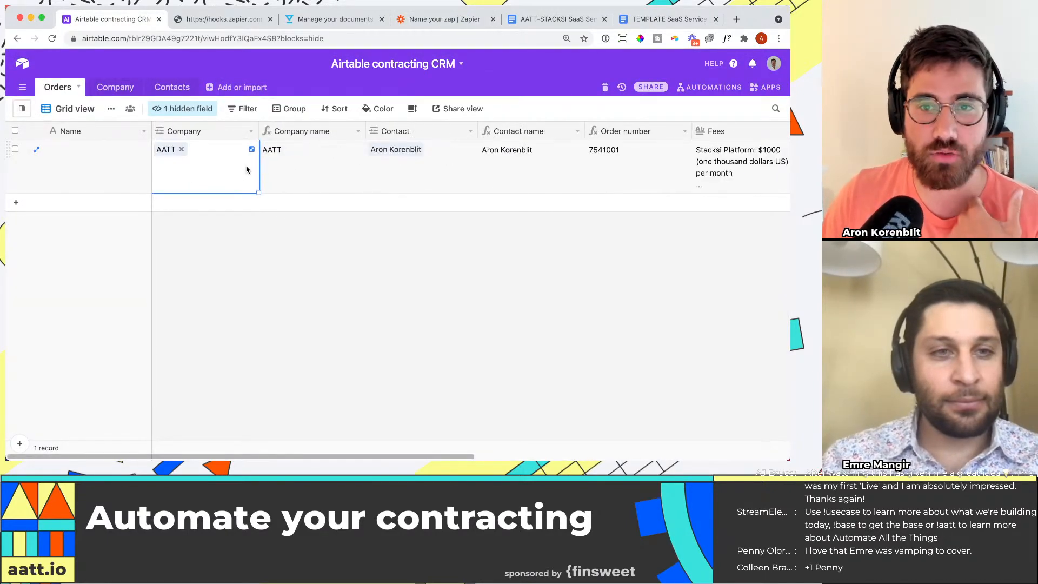
key(Right)
key(Right)
key(Right)
key(Right)
key(Right)
key(Right)
key(Right)
key(Right)
key(Right)
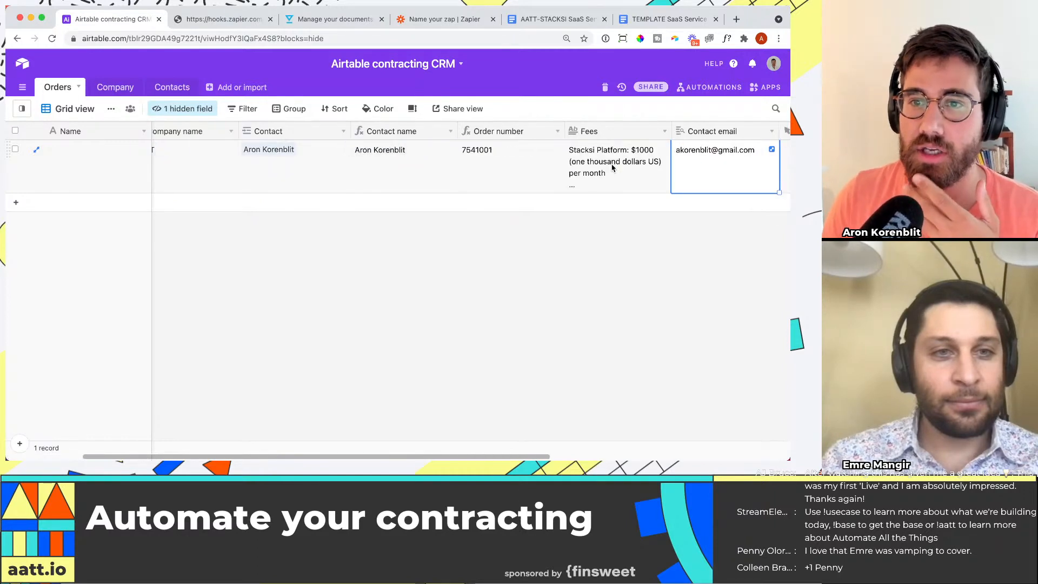
click(520, 166)
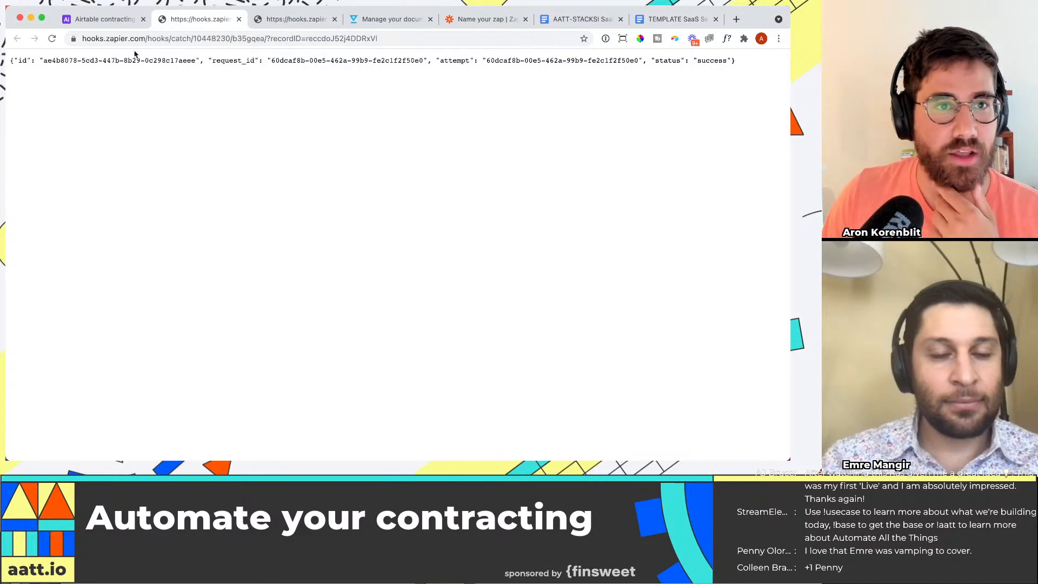
click(469, 21)
click(98, 19)
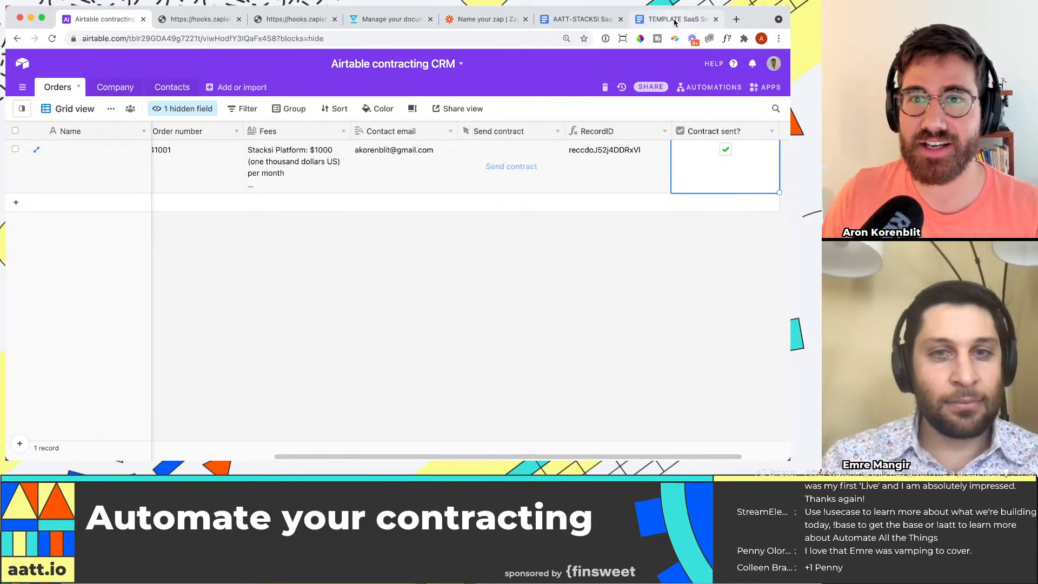
Step: Open the HelloSign app from hellosign.com and check the documents out for signature and awaiting my signature
click(676, 19)
key(super+t)
text(hellosign)
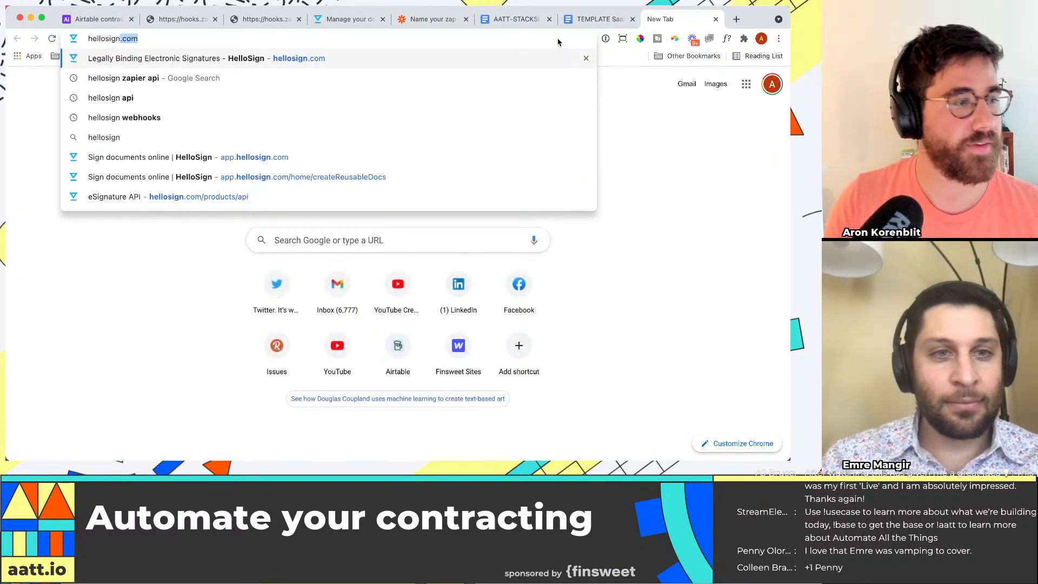
key(Return)
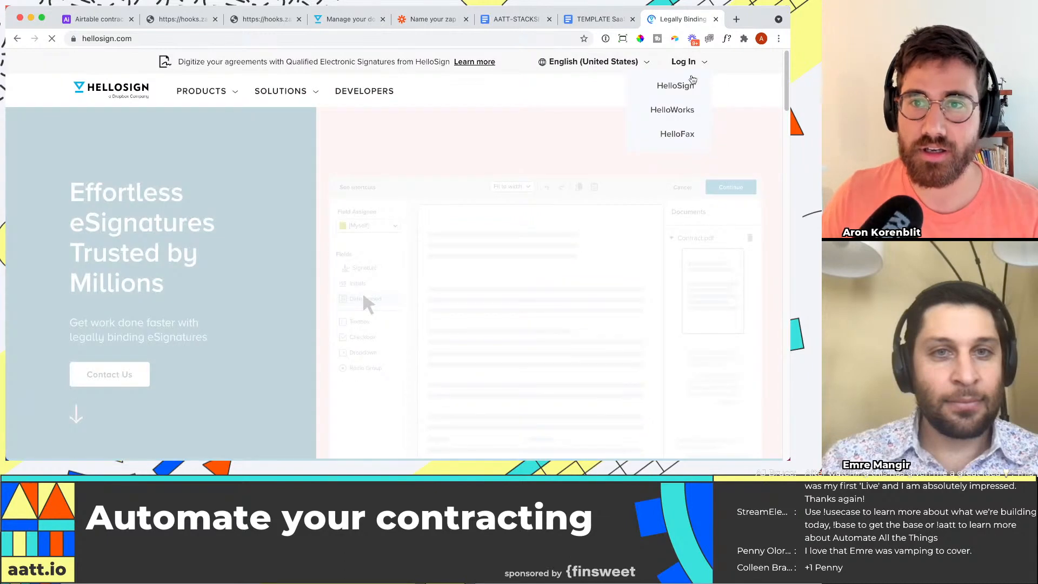
click(684, 84)
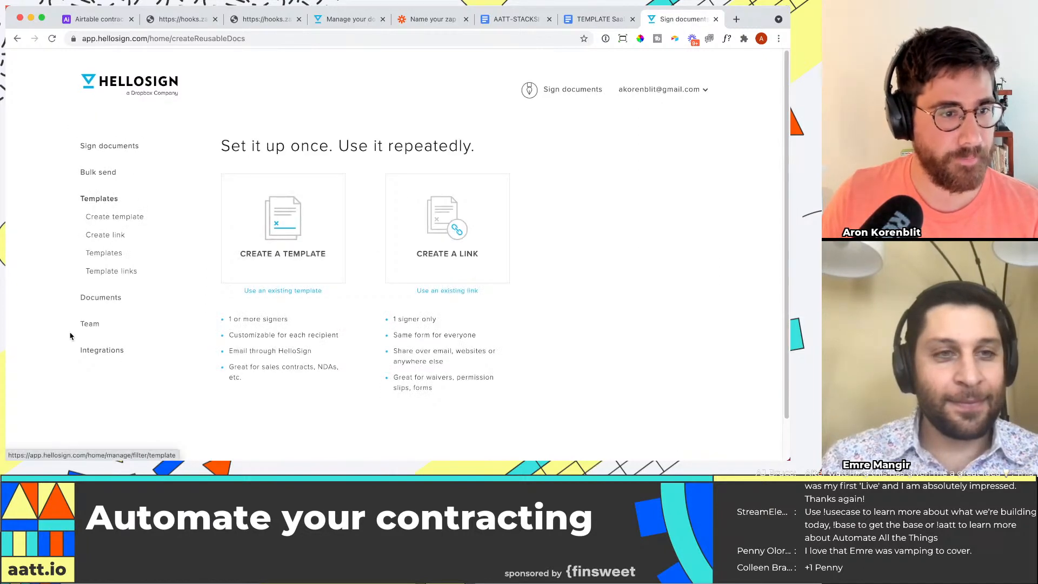
click(240, 292)
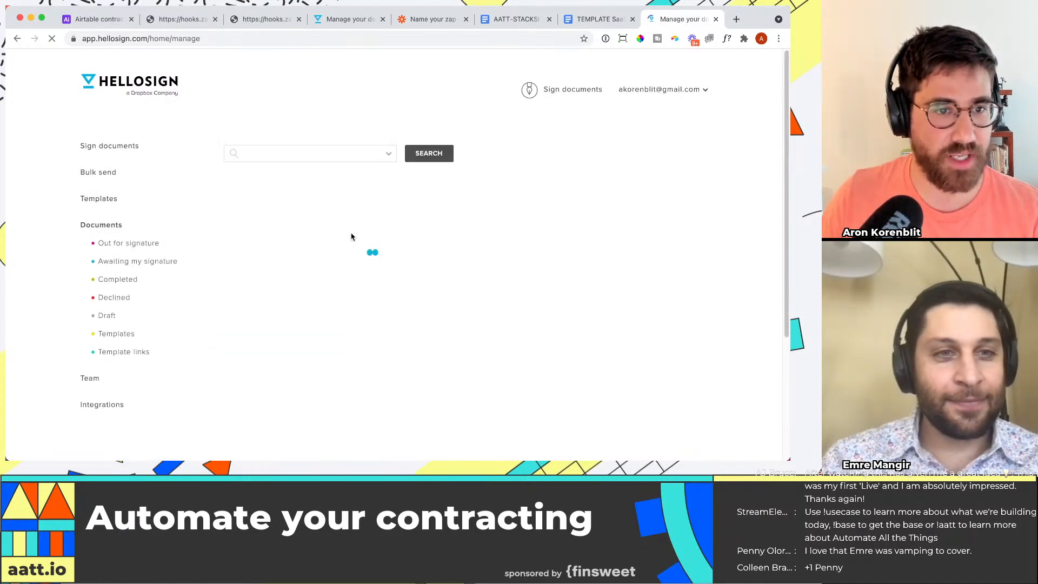
click(140, 244)
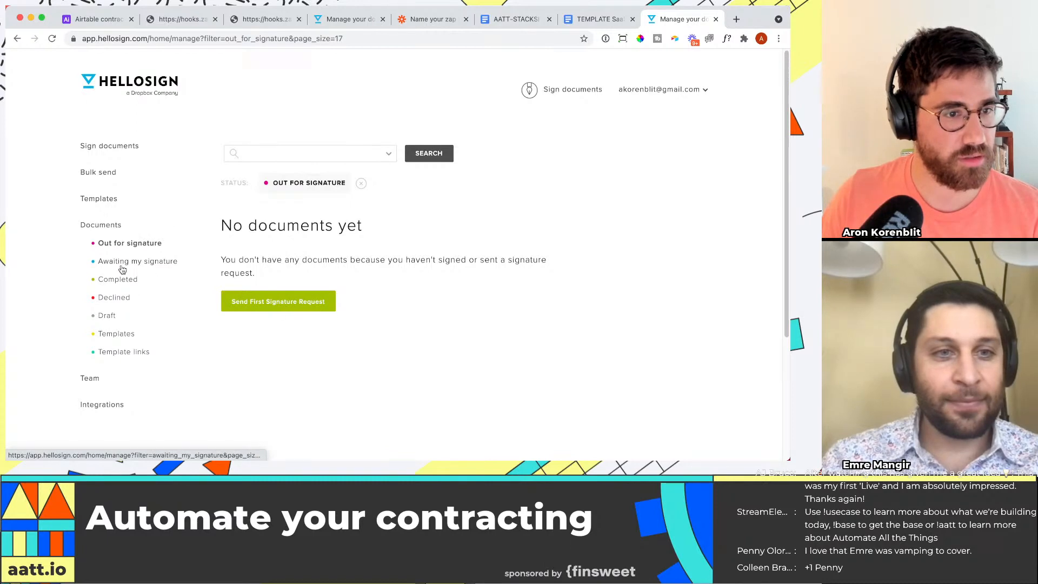
click(122, 267)
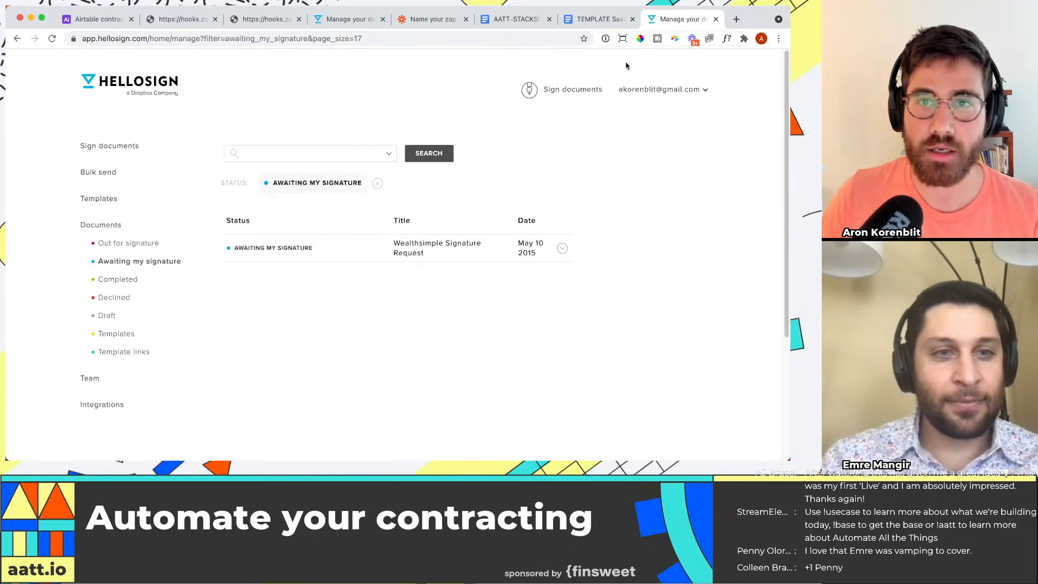
click(595, 19)
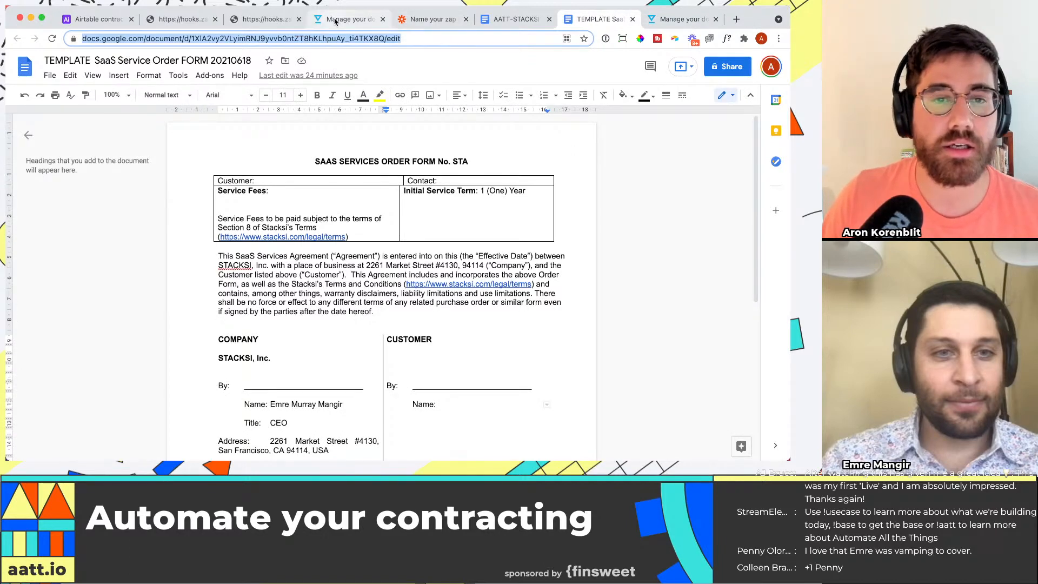
key(super+t)
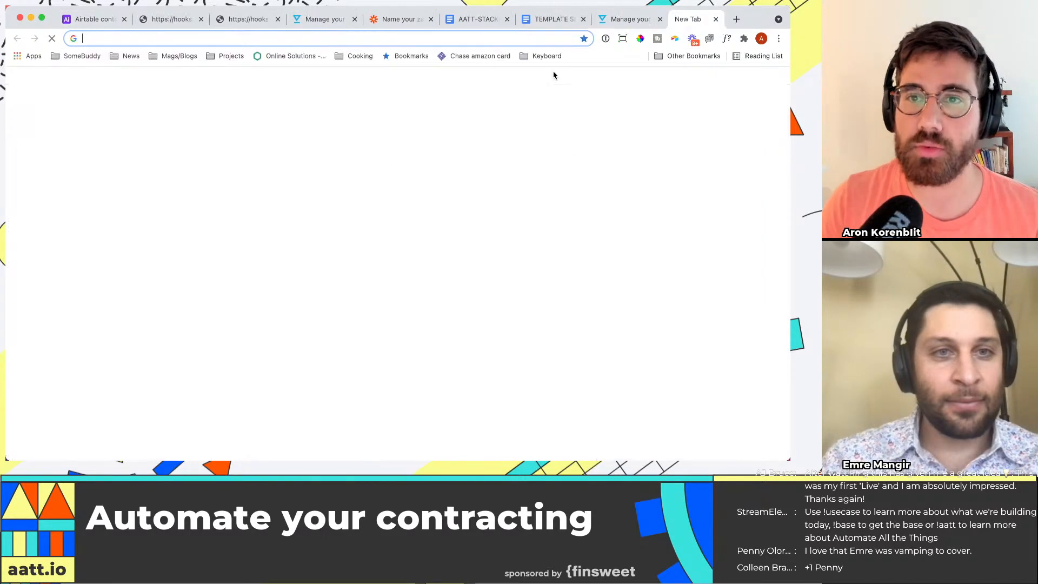
key(super+w)
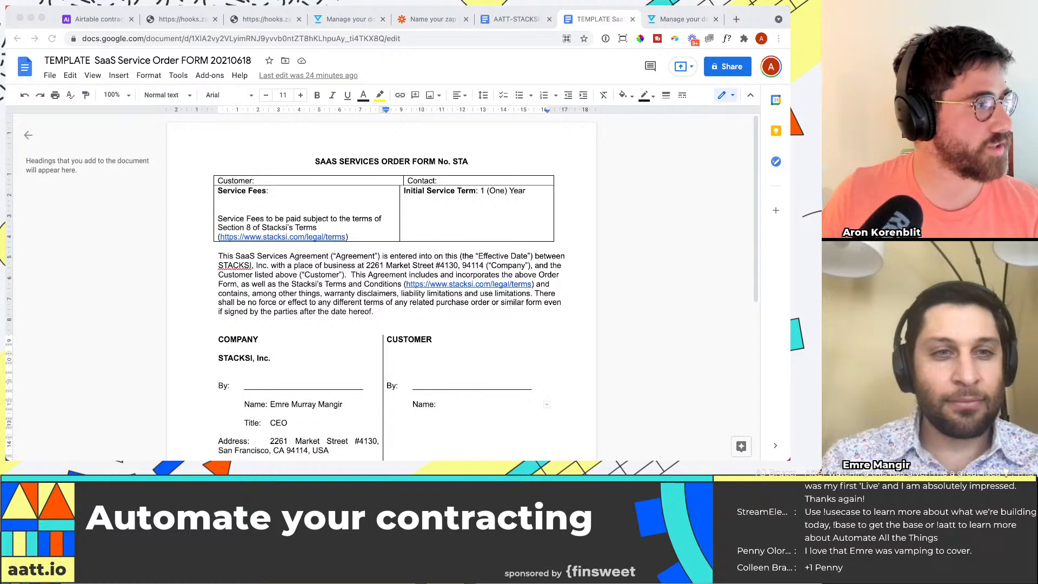
Step: Open the Zapier alert email in Gmail and read the HelloSign error message about the Zap
drag(6, 27, 636, 20)
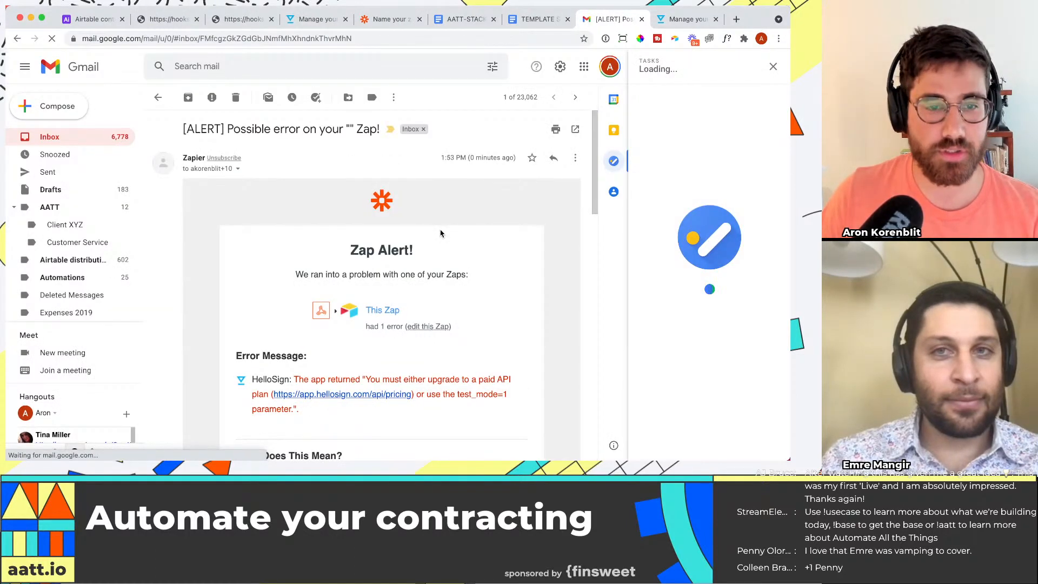
scroll(441, 233, down, 3)
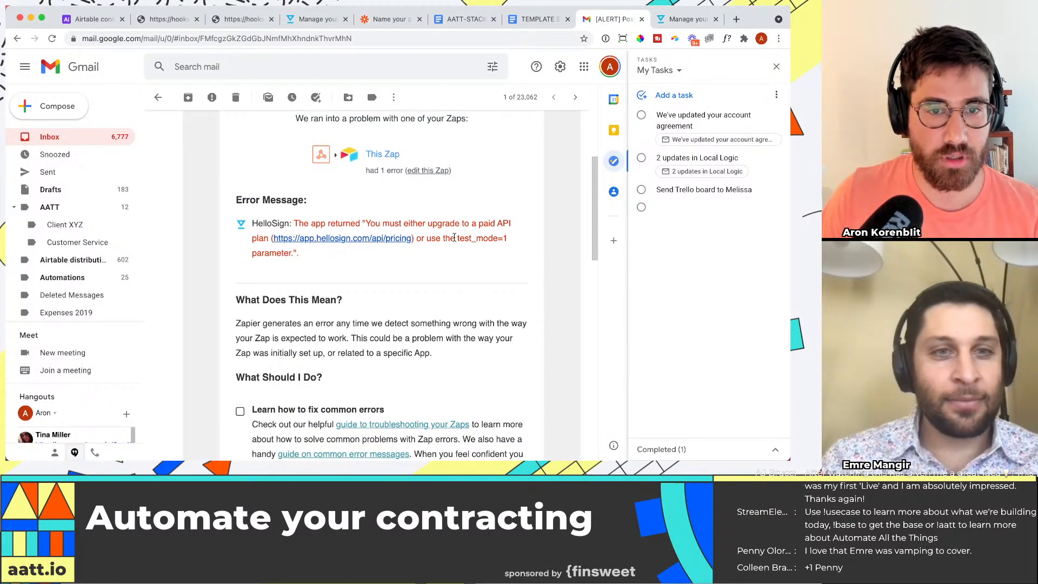
scroll(454, 237, down, 1)
drag(478, 221, 509, 222)
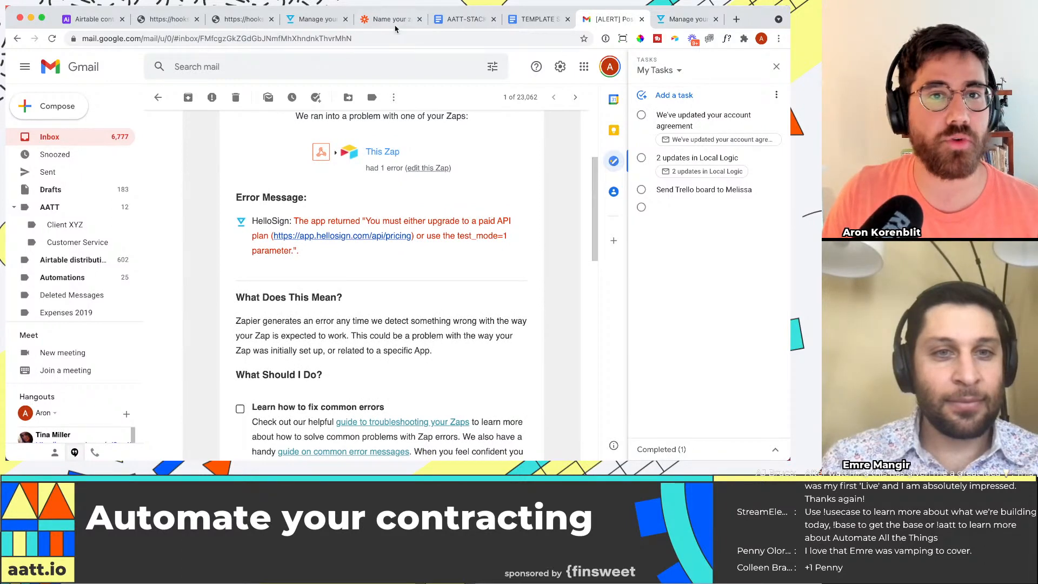
Step: In the Zap's HelloSign signature request action, set Is Your HelloSign API Plan Paid? to Yes
click(387, 19)
click(262, 306)
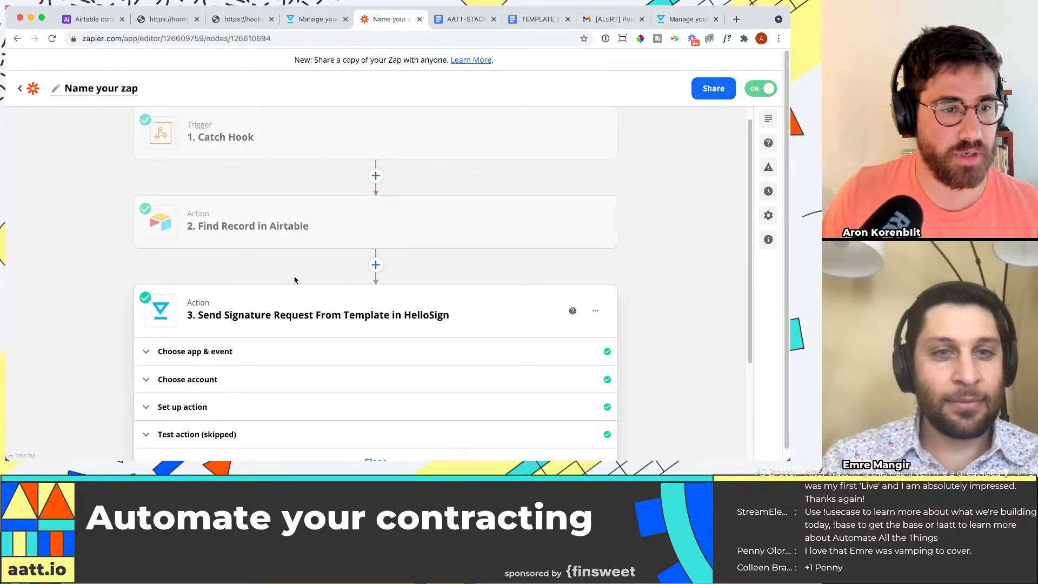
click(197, 275)
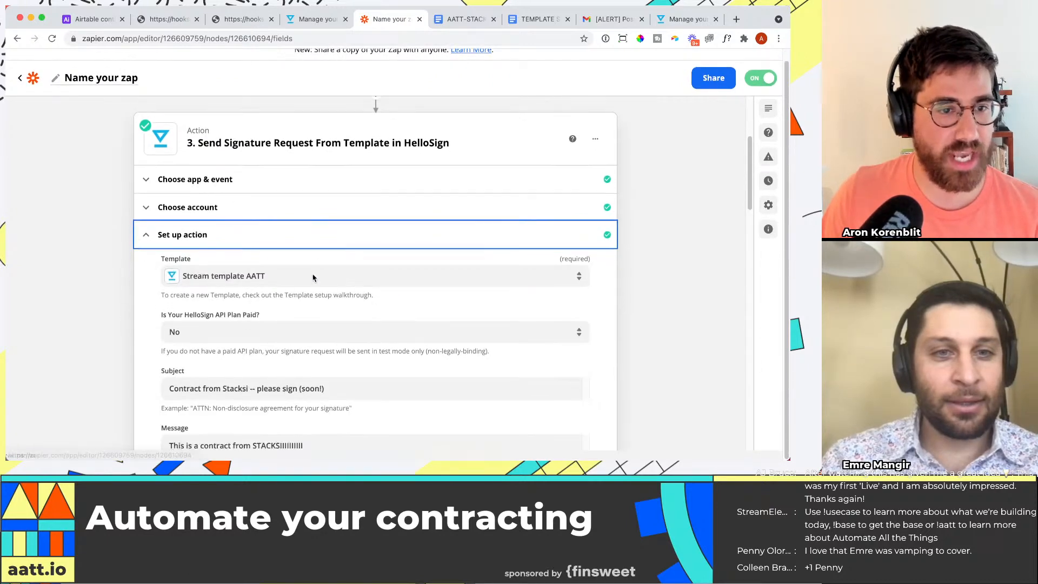
click(220, 332)
scroll(233, 254, down, 3)
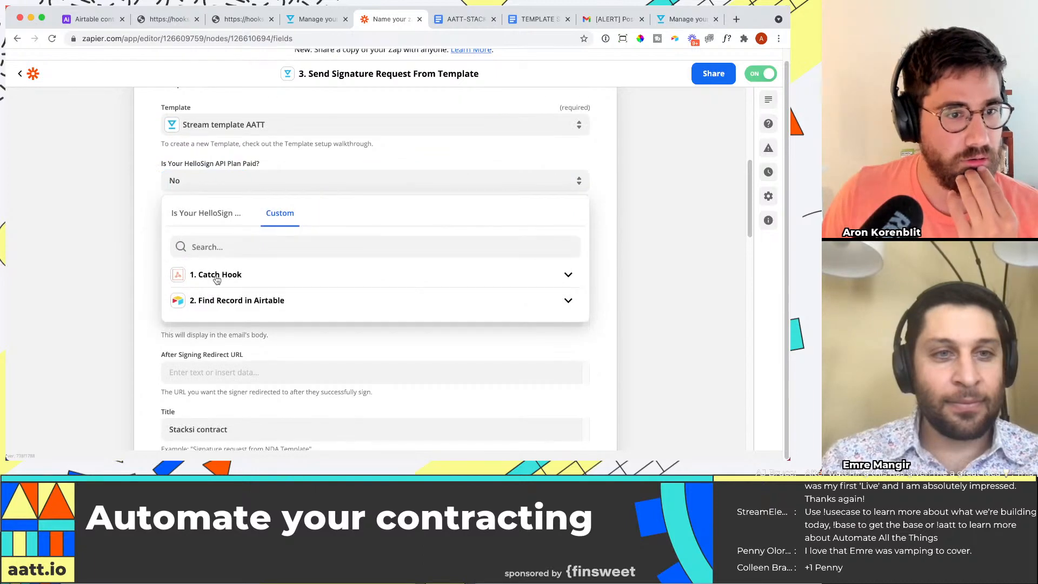
click(224, 222)
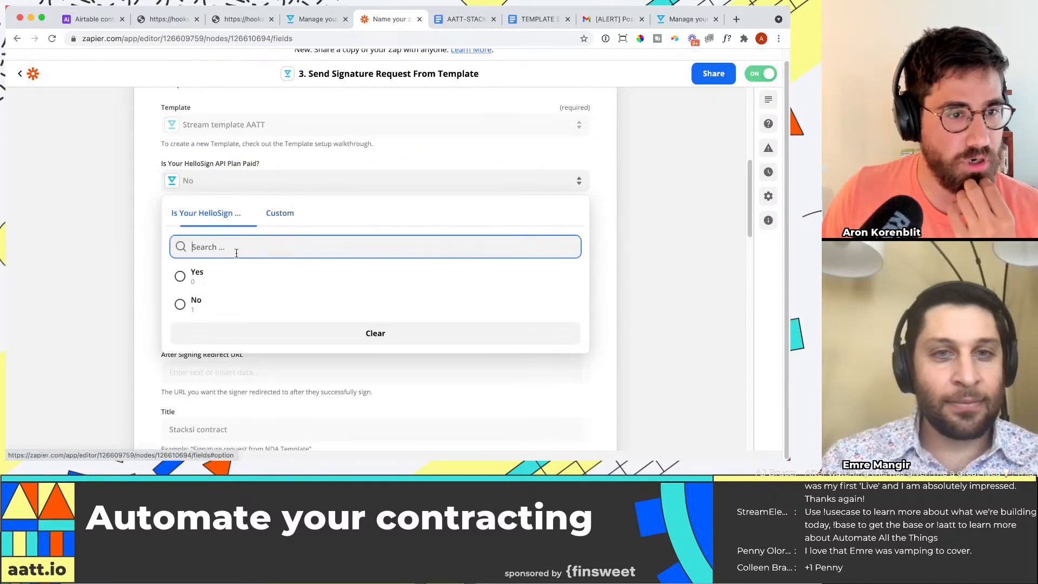
click(214, 286)
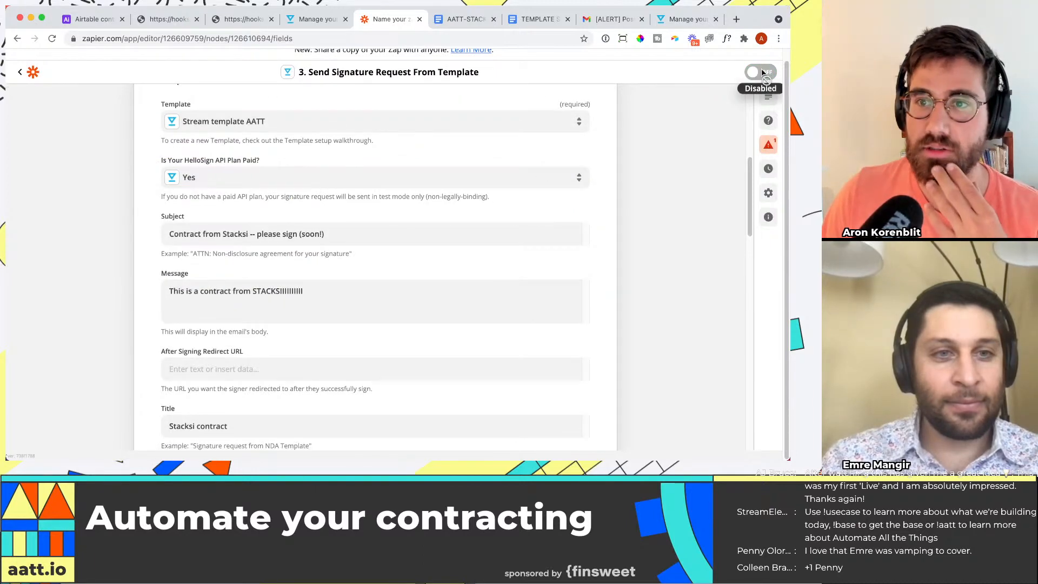
Step: Test the Send Signature Request From Template action, retest it, and review the result
scroll(426, 328, down, 15)
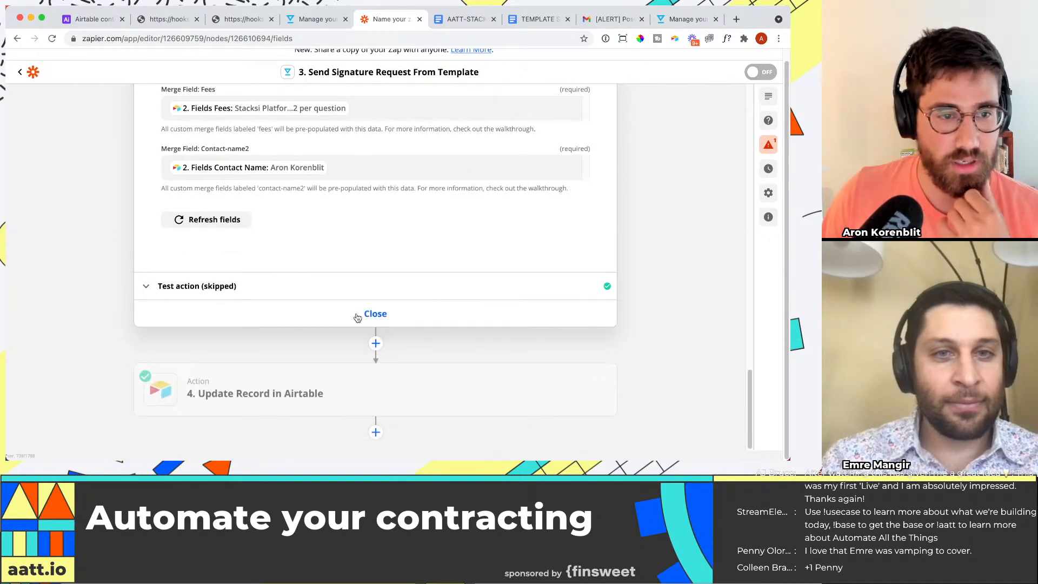
click(296, 278)
scroll(292, 292, down, 5)
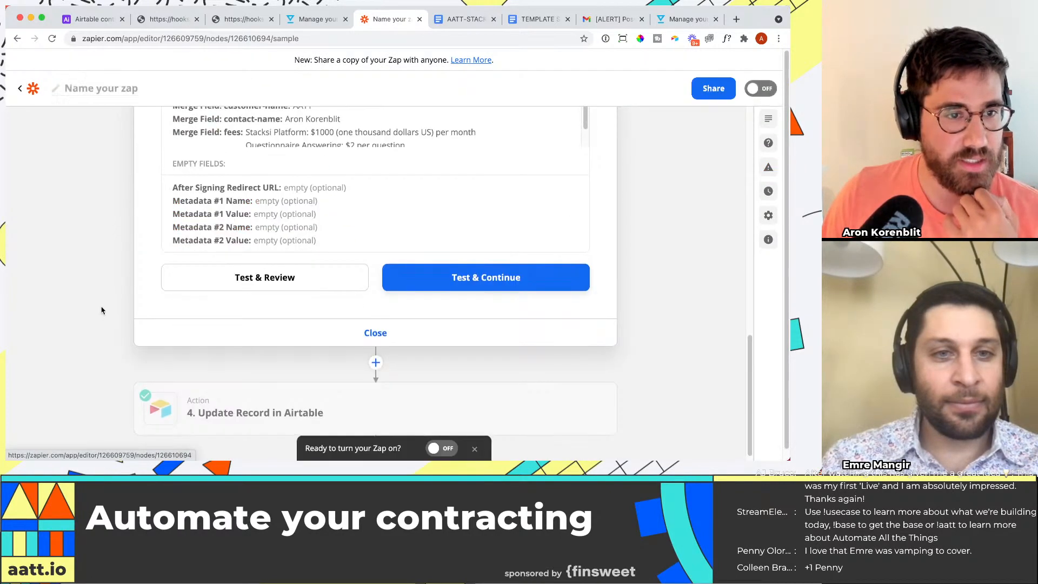
click(275, 410)
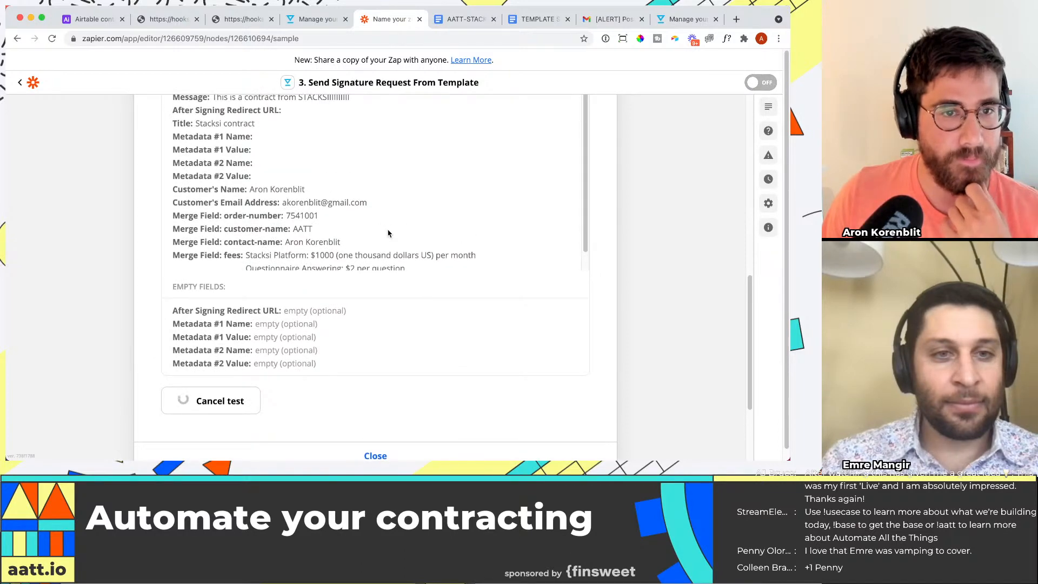
scroll(546, 257, down, 9)
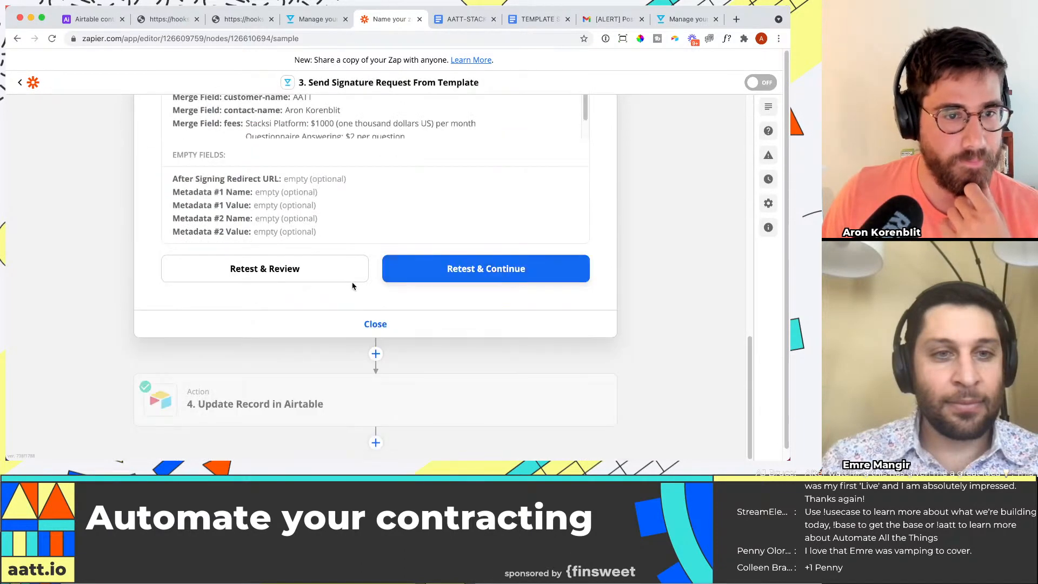
click(350, 278)
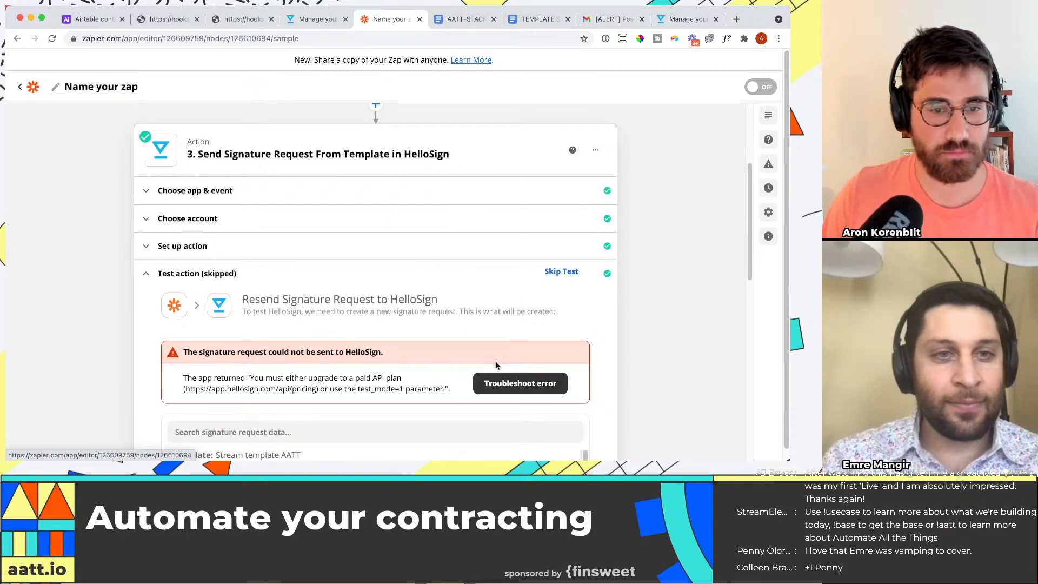
Step: In the HelloSign signature request action's setup, set Is Your HelloSign API Plan Paid? to No
click(249, 246)
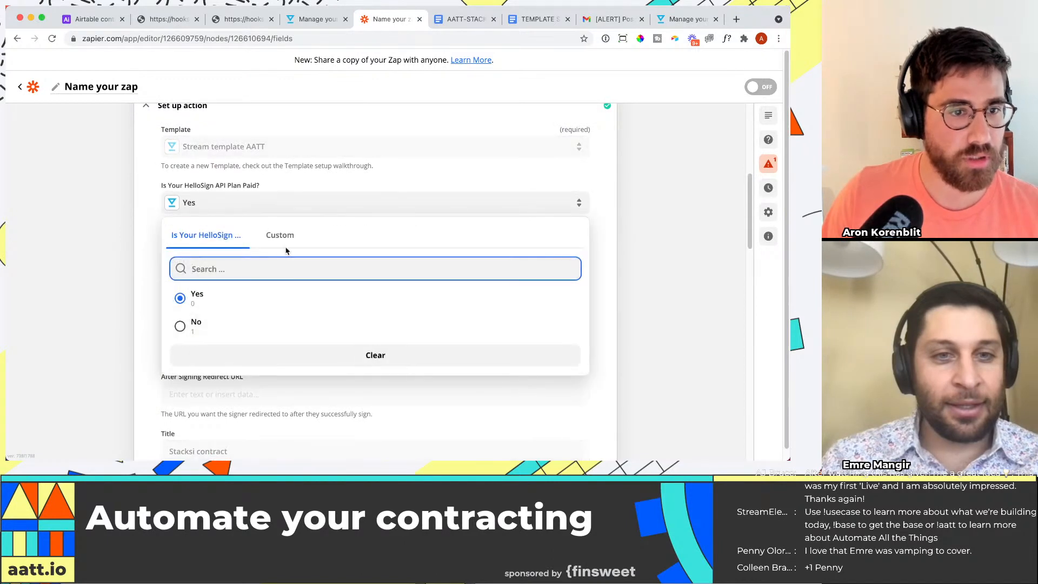
text(1)
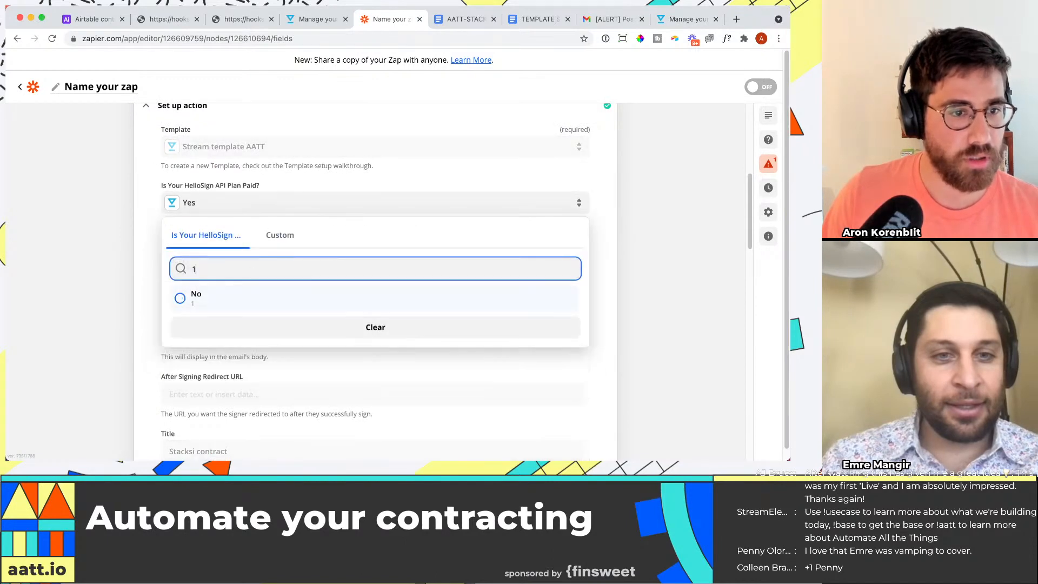
click(282, 233)
click(206, 234)
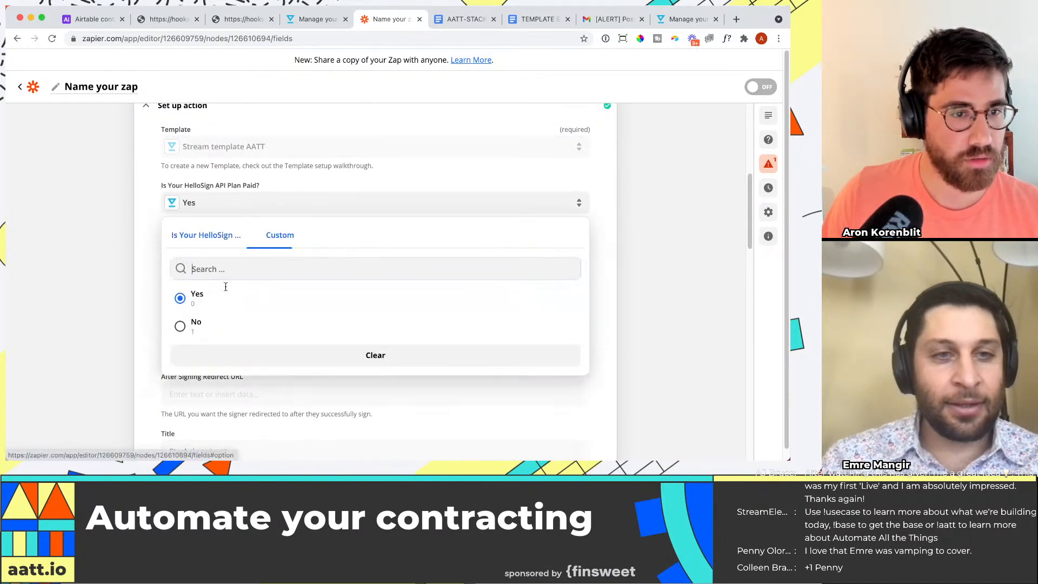
click(212, 326)
Step: Run the test of the Send Signature Request From Template action and review the returned data
scroll(234, 238, down, 15)
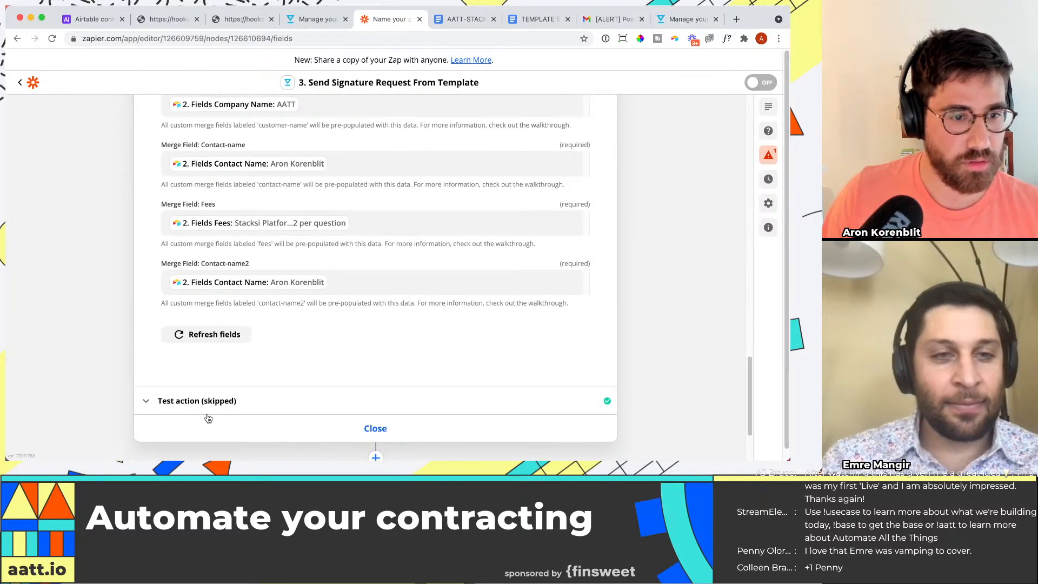
click(326, 294)
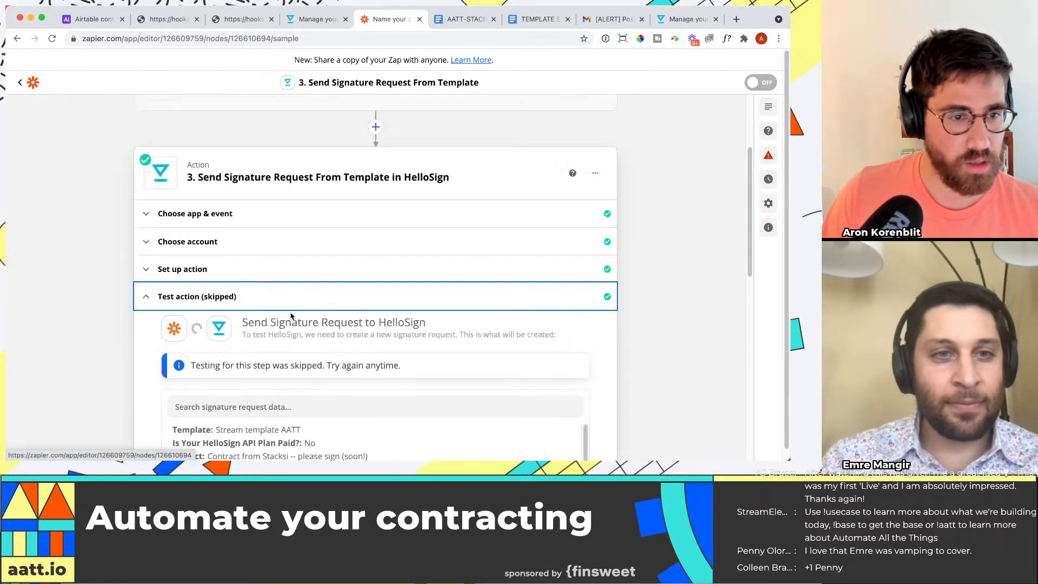
click(273, 415)
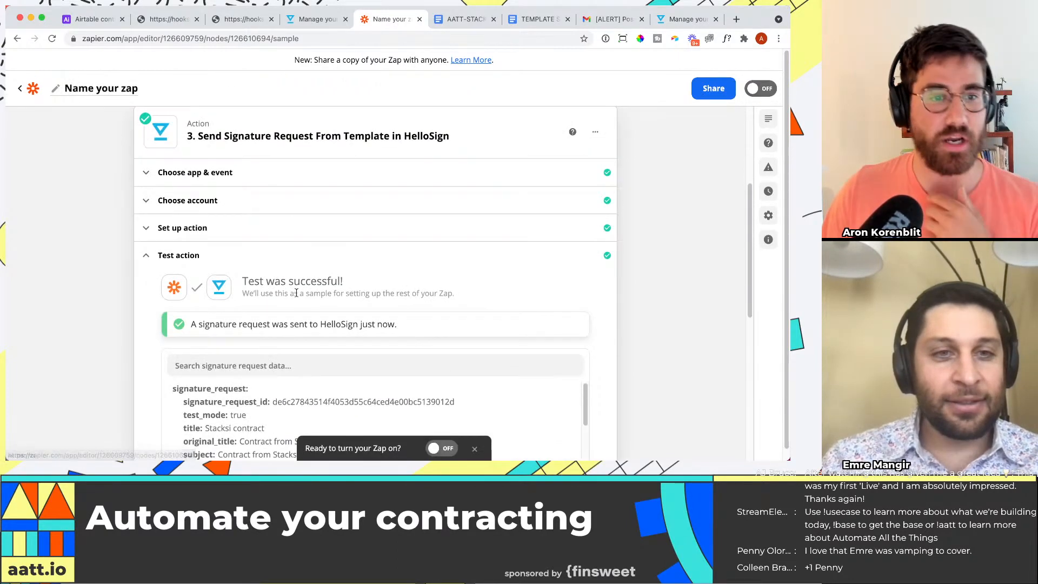
scroll(297, 293, down, 1)
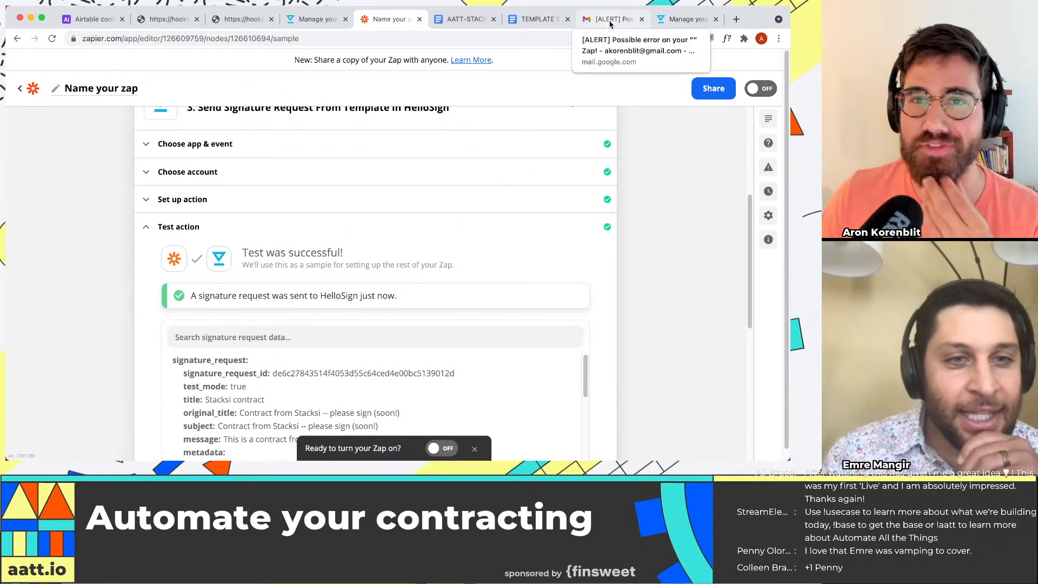
Step: Check the Gmail inbox and HelloSign's documents out for signature for the new signature request
click(610, 22)
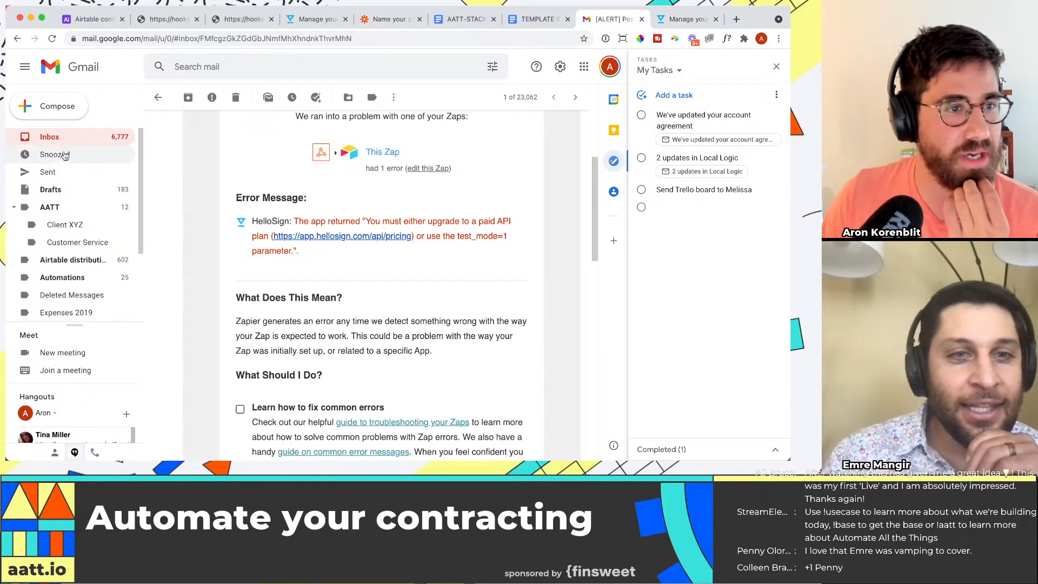
click(66, 140)
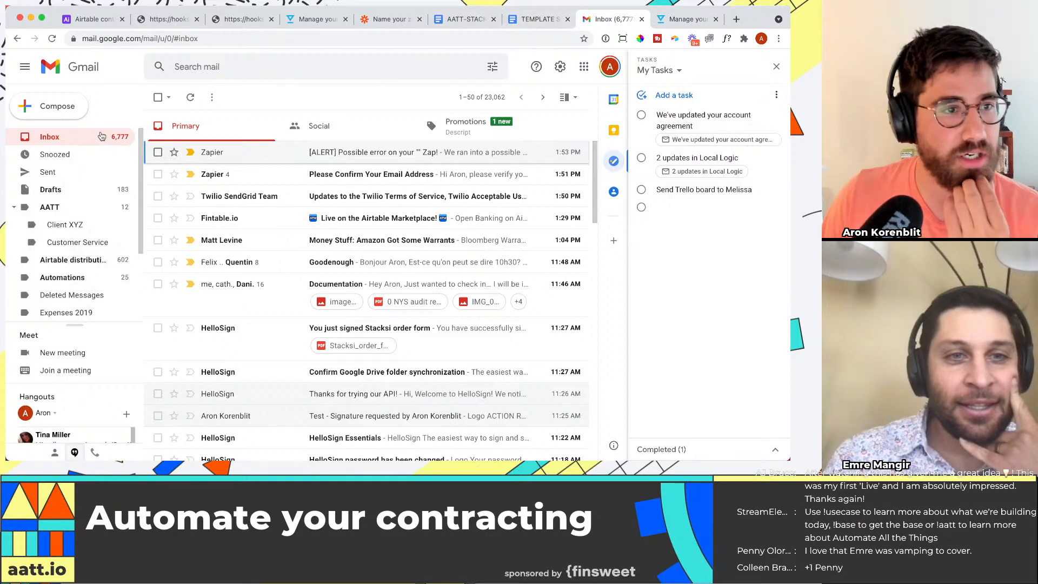
click(379, 114)
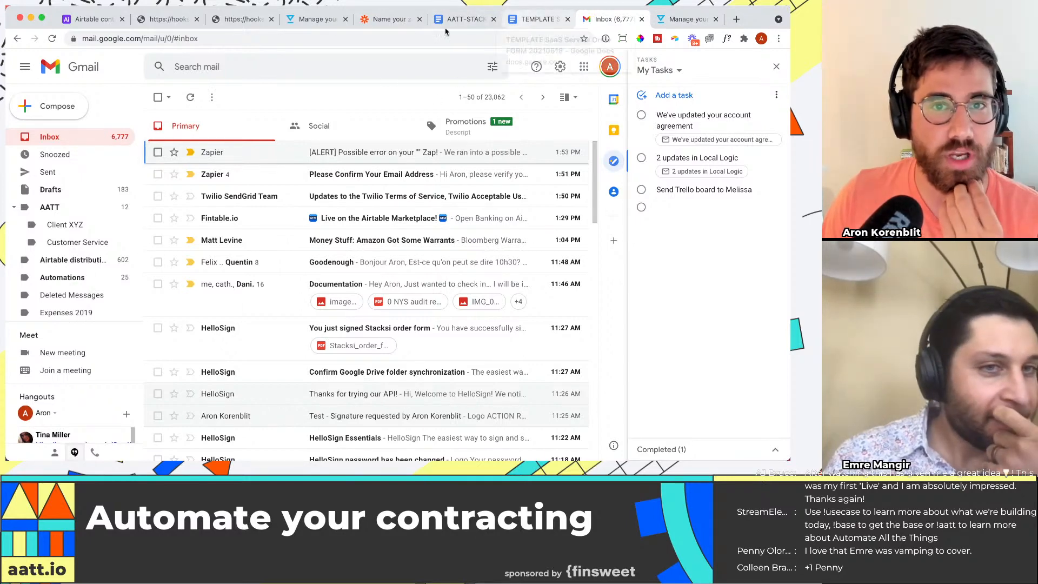
click(550, 20)
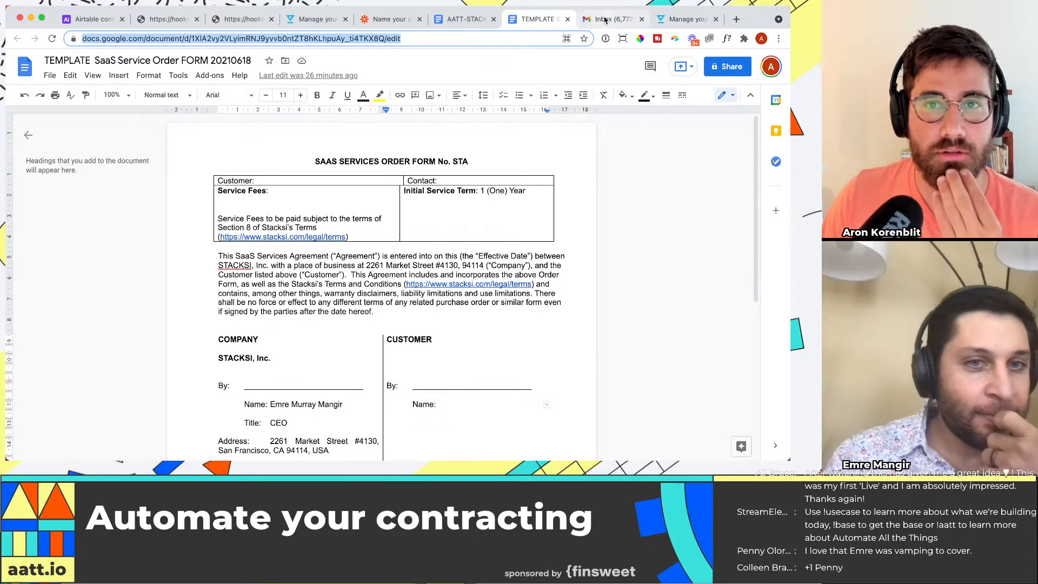
click(605, 20)
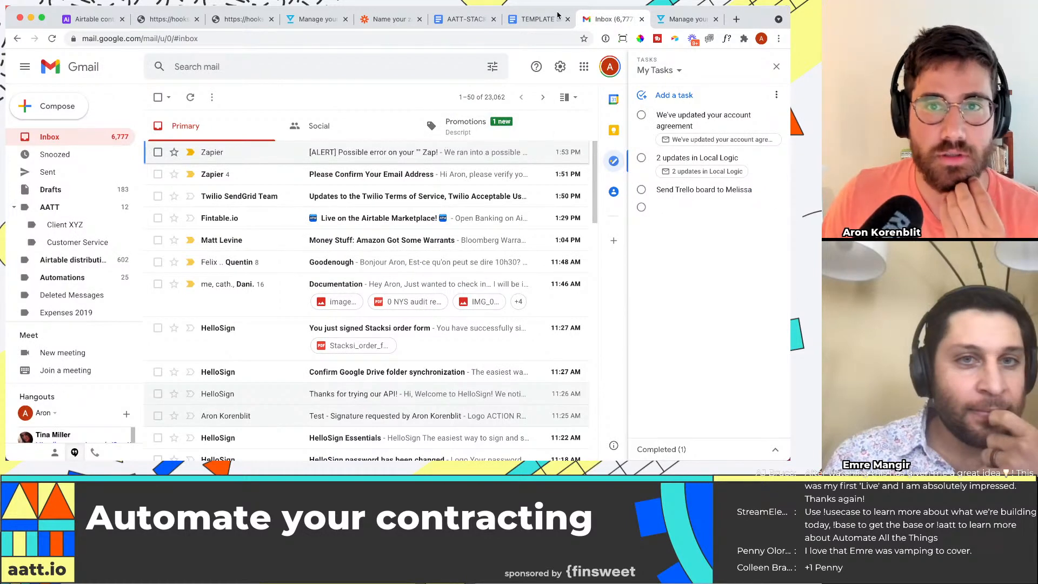
click(673, 20)
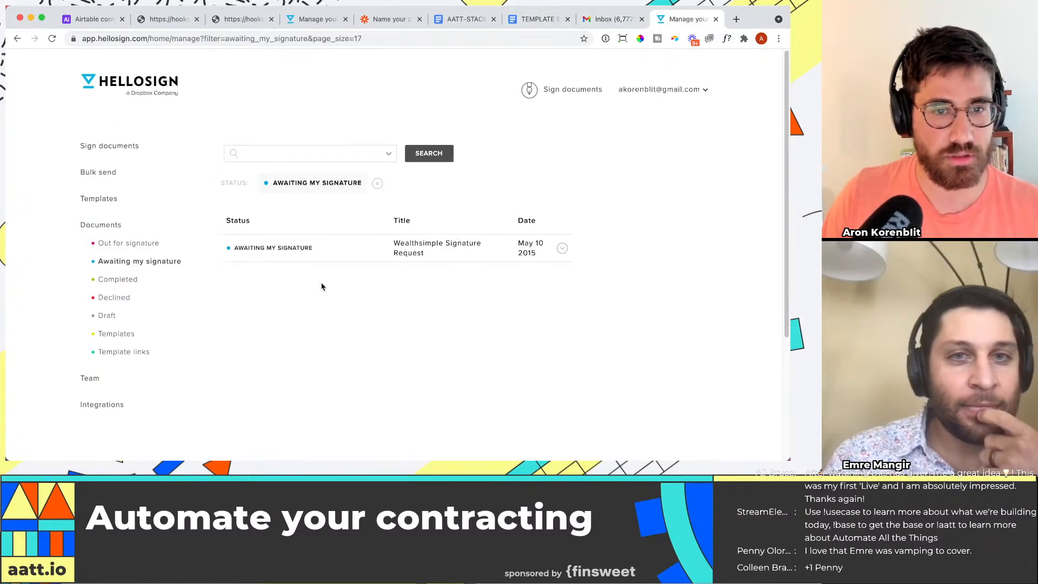
click(142, 243)
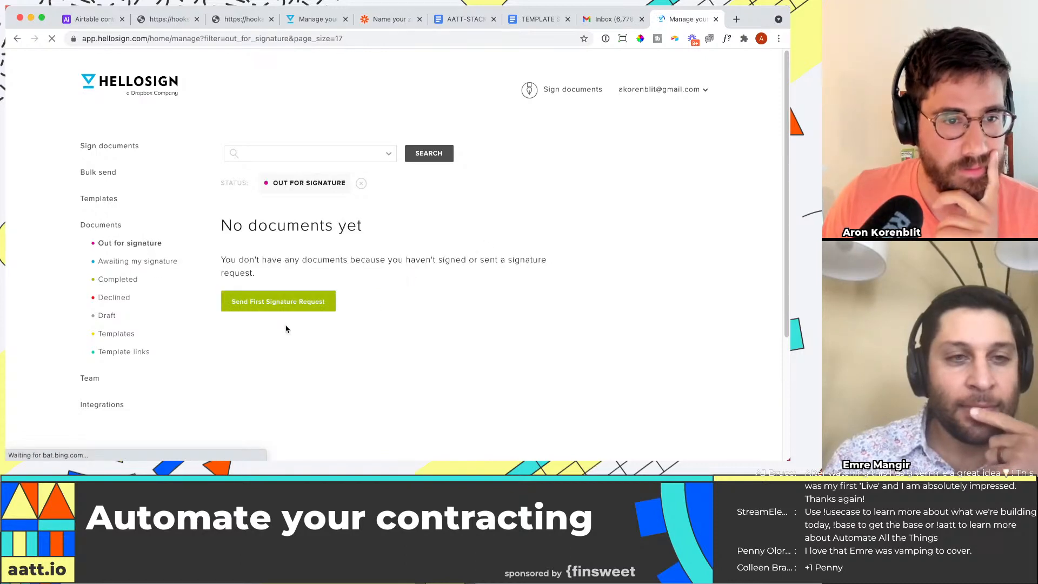
click(605, 21)
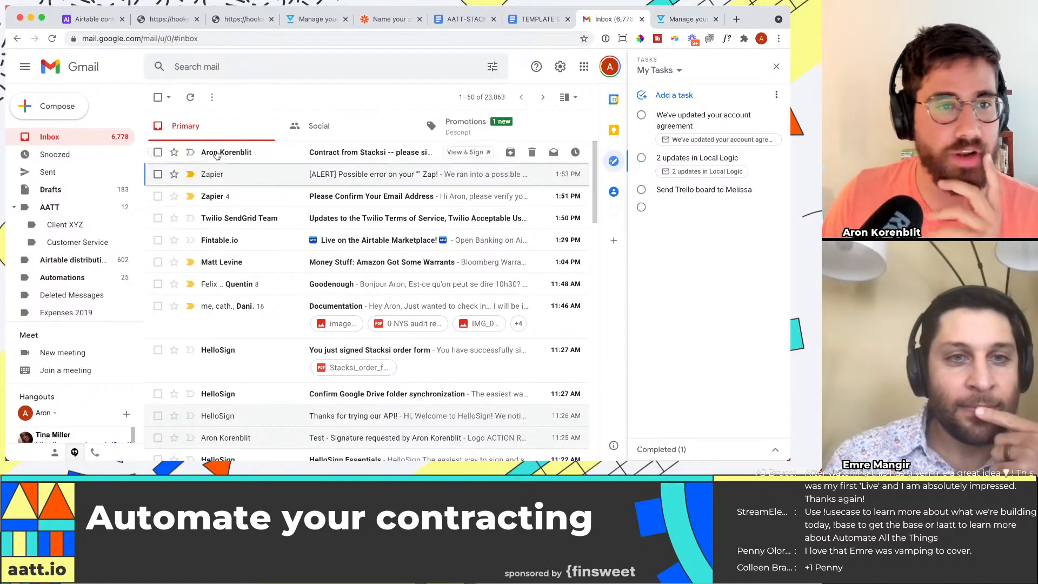
Step: Open the Contract from Stacksi signature request email and read its subject and message
click(256, 152)
scroll(484, 277, down, 3)
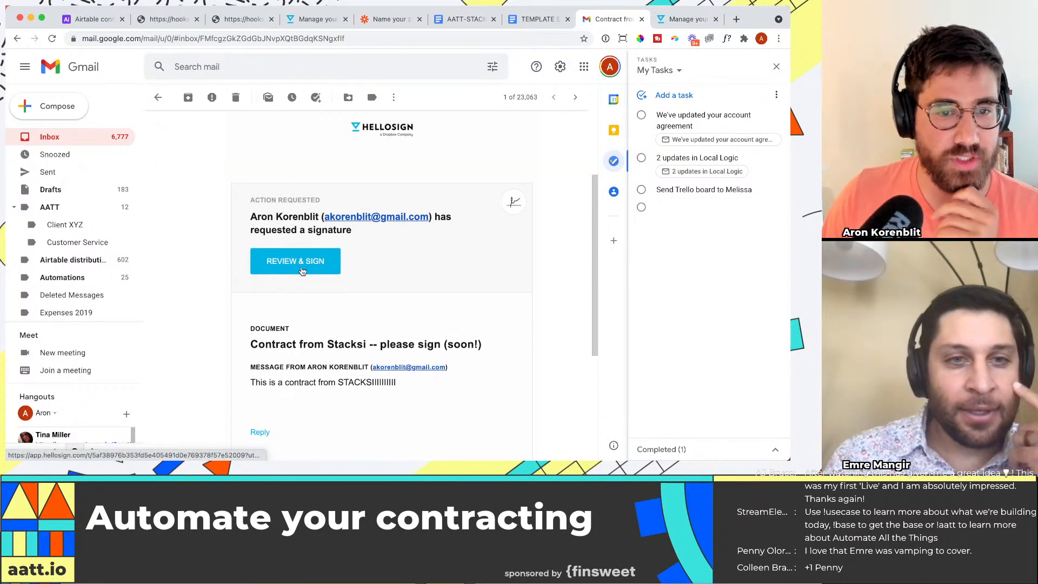
scroll(302, 270, down, 1)
scroll(302, 271, down, 1)
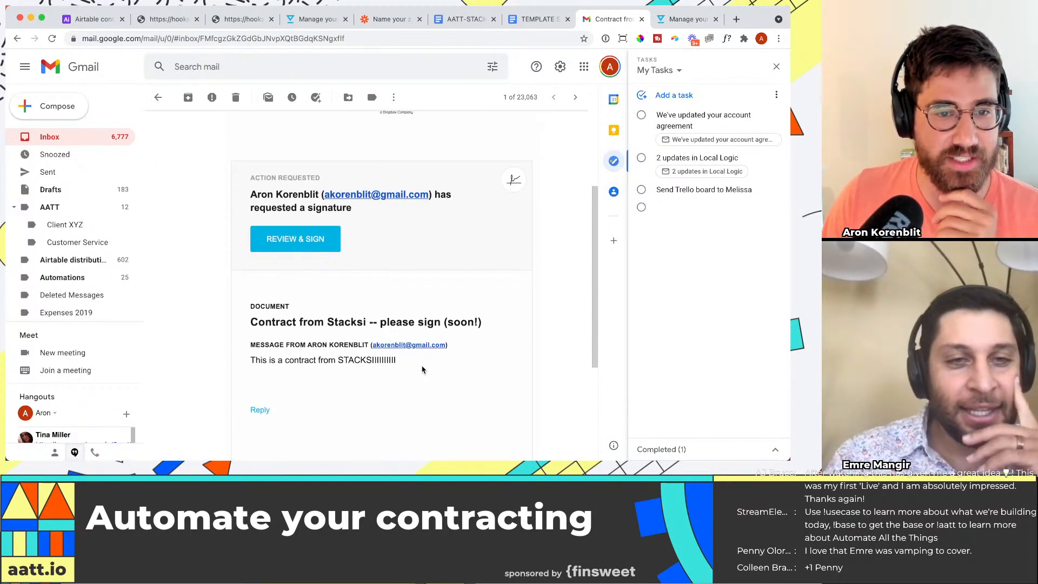
drag(421, 362, 269, 361)
Step: Open the contract for review and signing from the email, and dismiss the mock signature notice
click(296, 239)
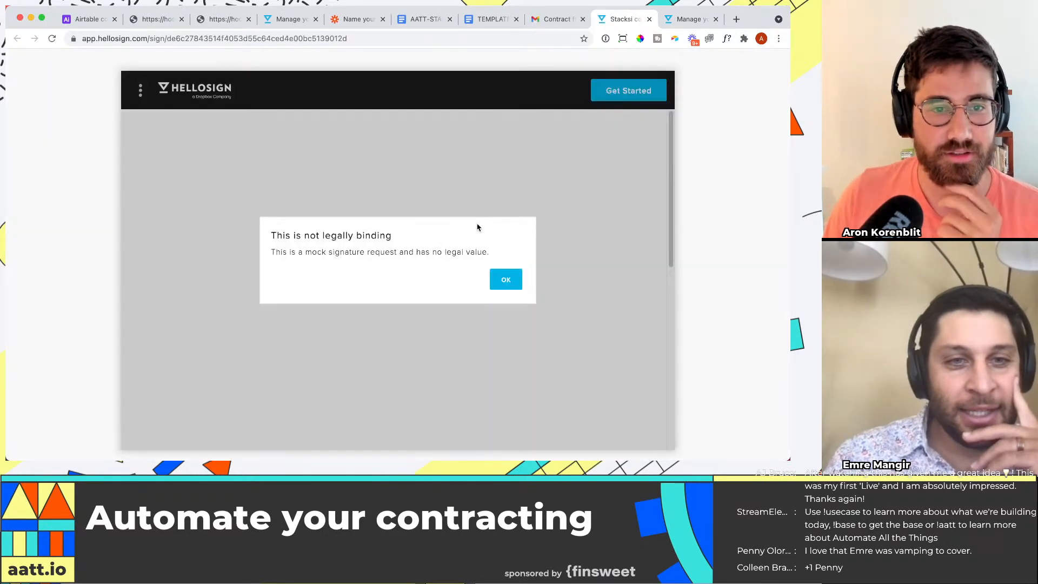
click(506, 279)
scroll(433, 238, down, 3)
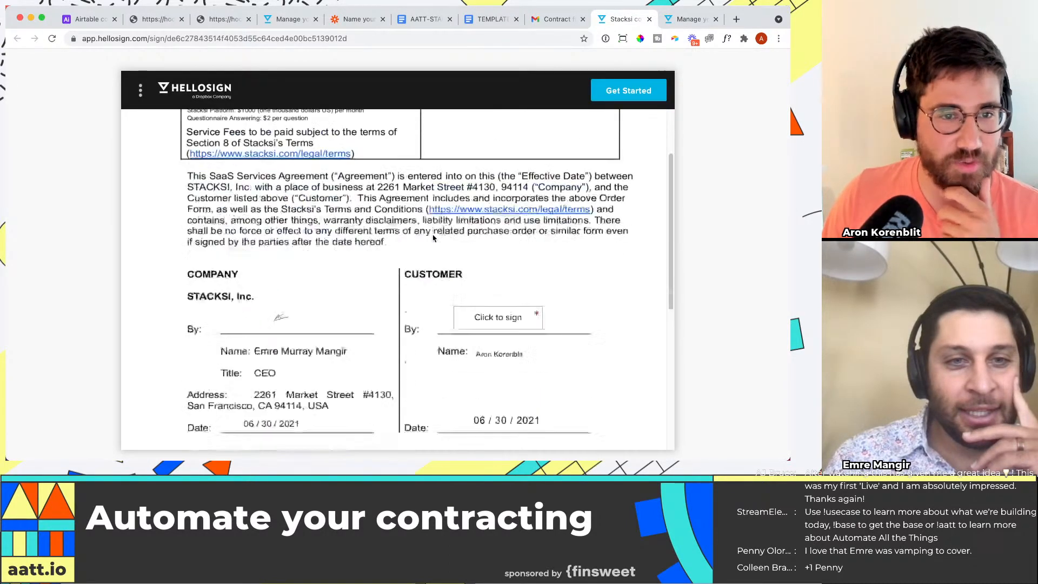
Step: Insert the saved signature into the customer's signature field of the SaaS services order form
click(499, 288)
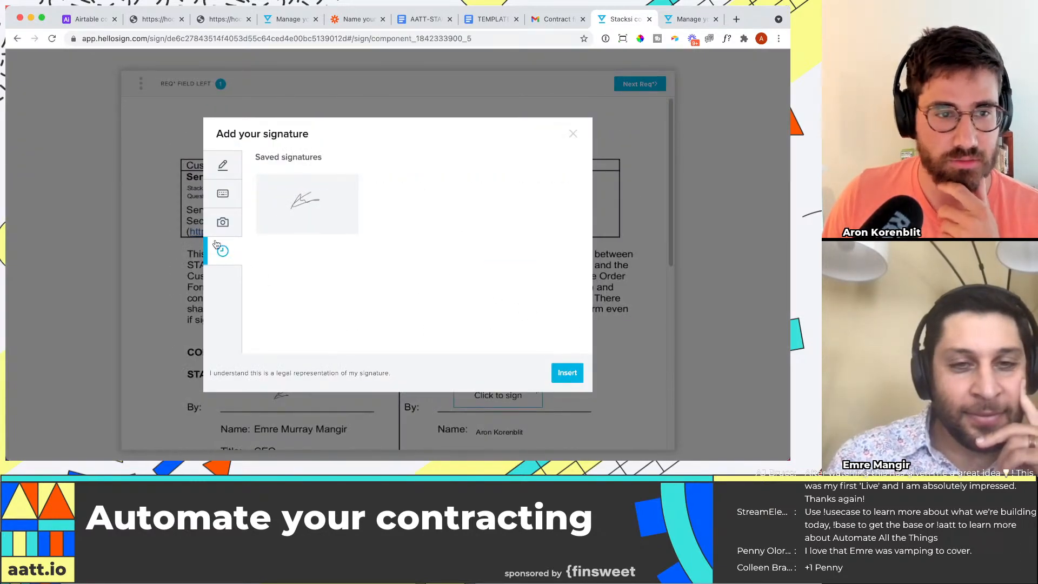
click(303, 211)
click(566, 373)
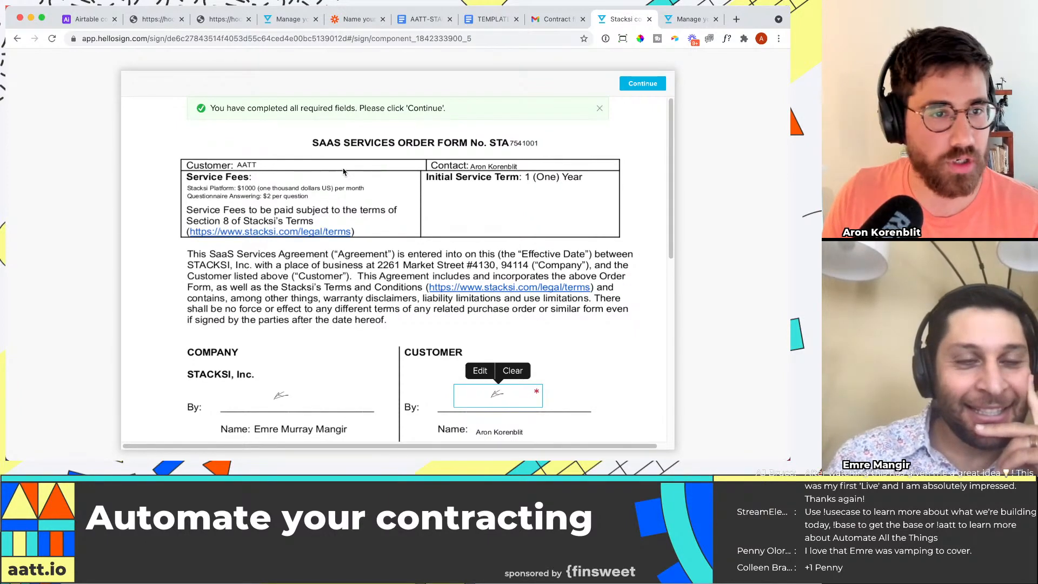
Step: Review the filled order form against the request email, and agree to the terms to sign the contract
scroll(464, 178, down, 1)
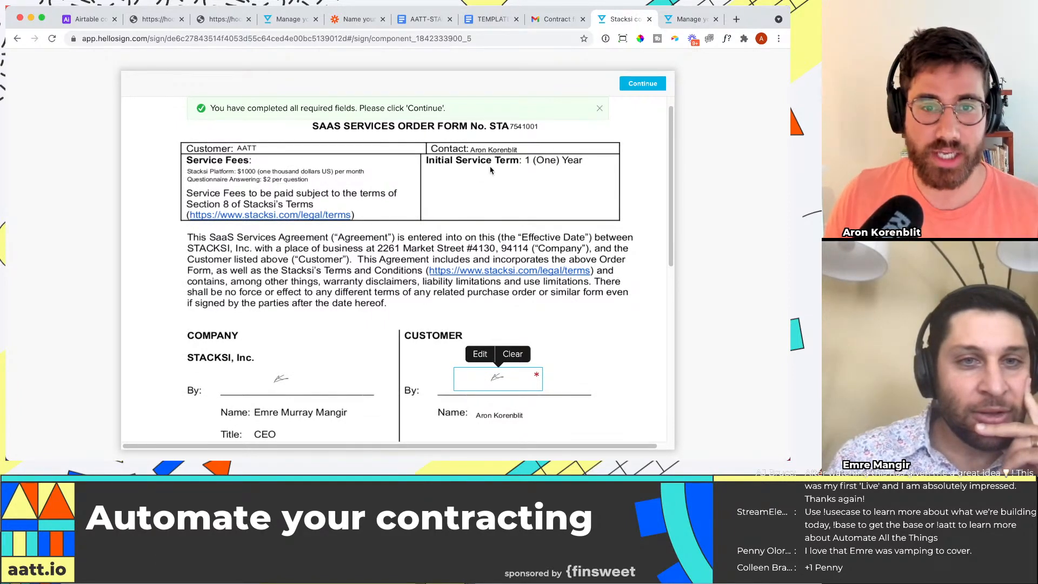
scroll(491, 171, down, 5)
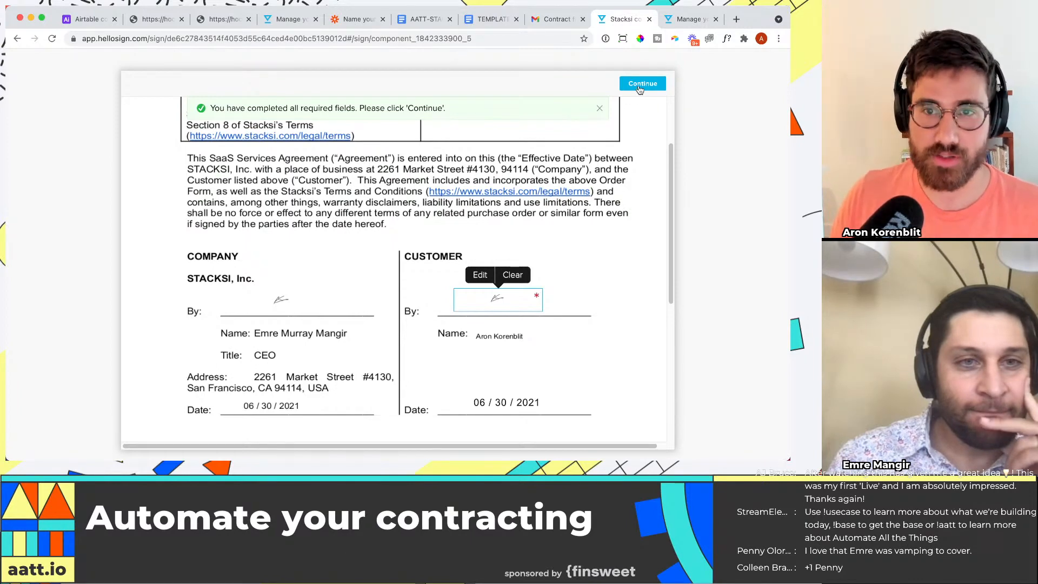
click(530, 21)
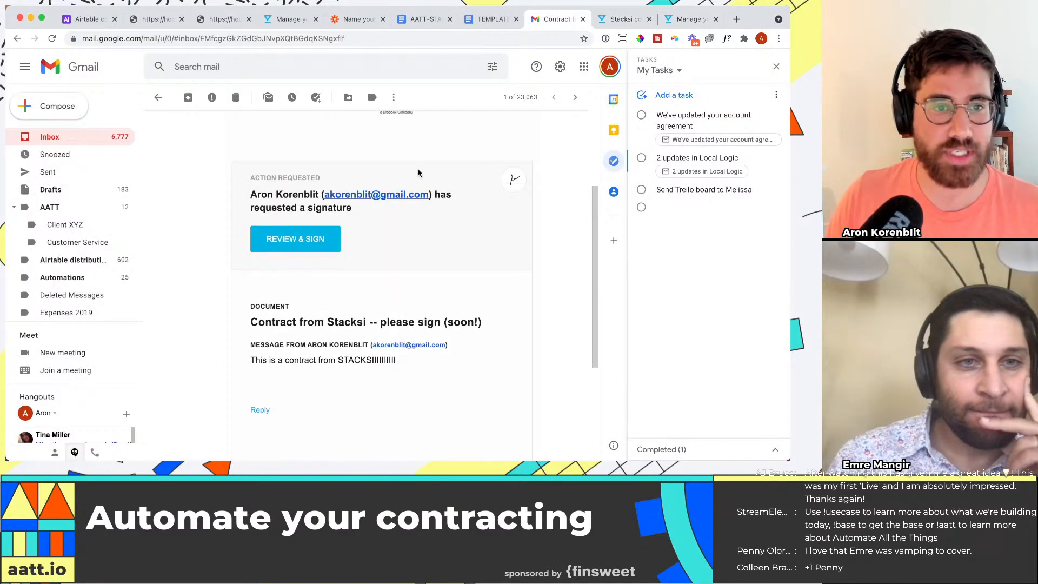
scroll(419, 172, down, 3)
click(630, 22)
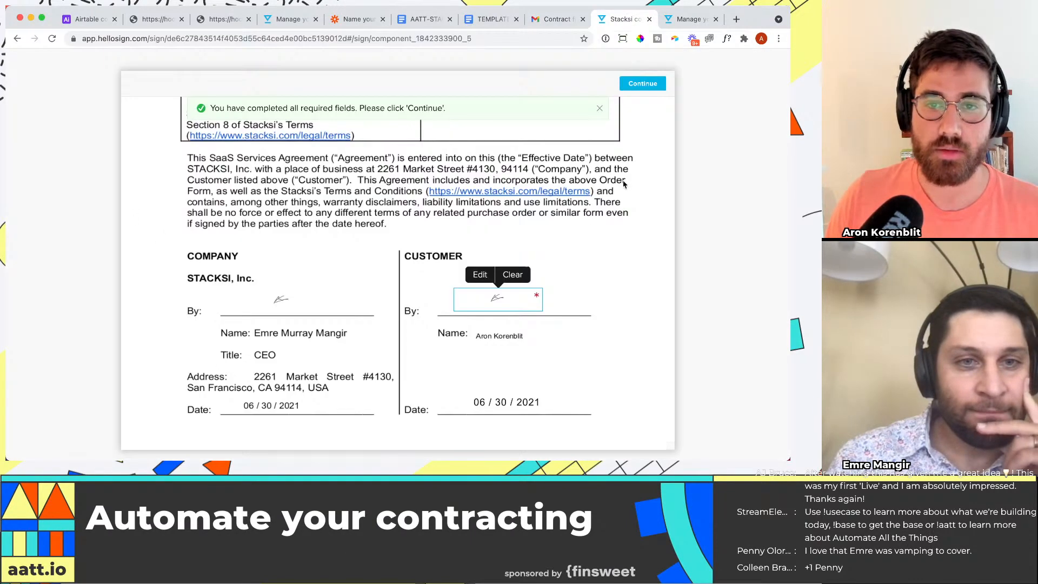
click(642, 84)
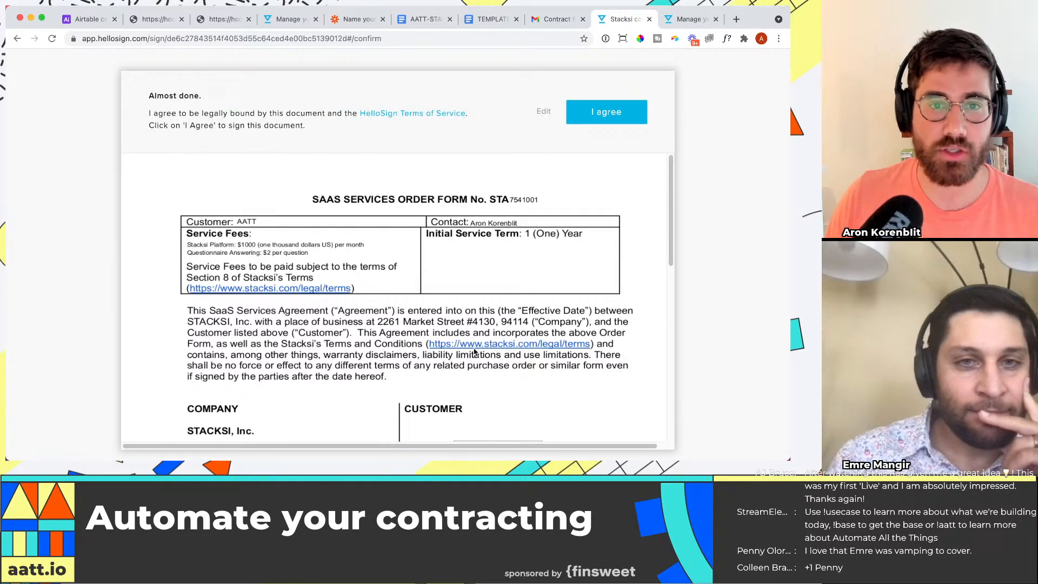
click(608, 111)
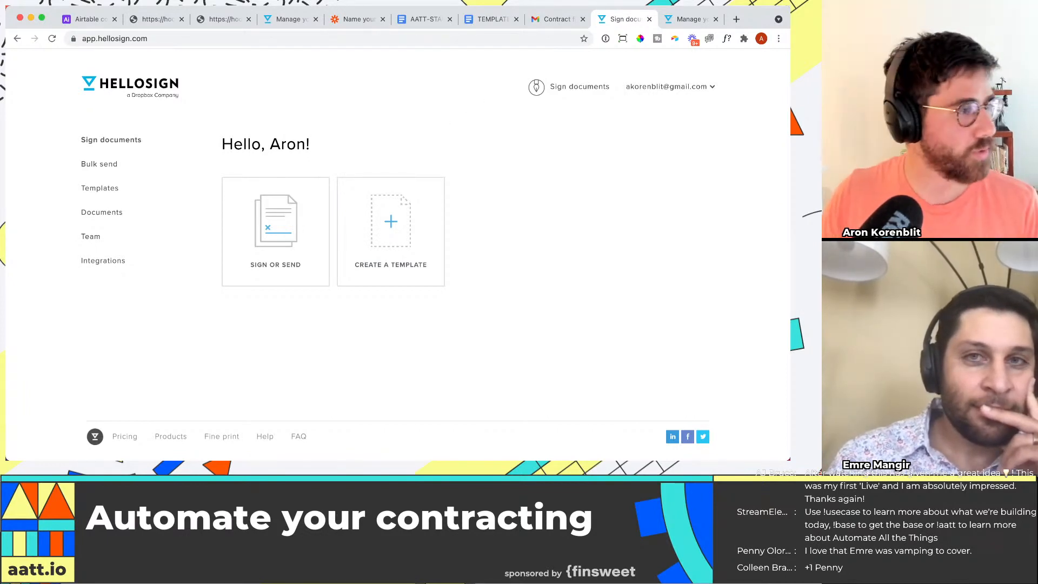
Step: Look over the template SaaS service order form and the AATT-STACKSI order form in Google Docs
key(super+Tab)
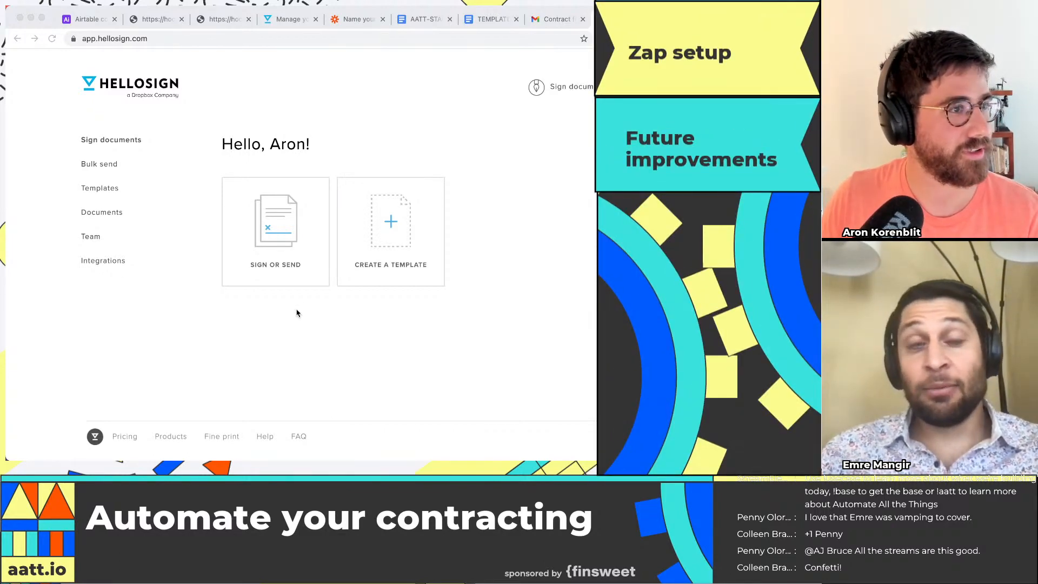
click(493, 21)
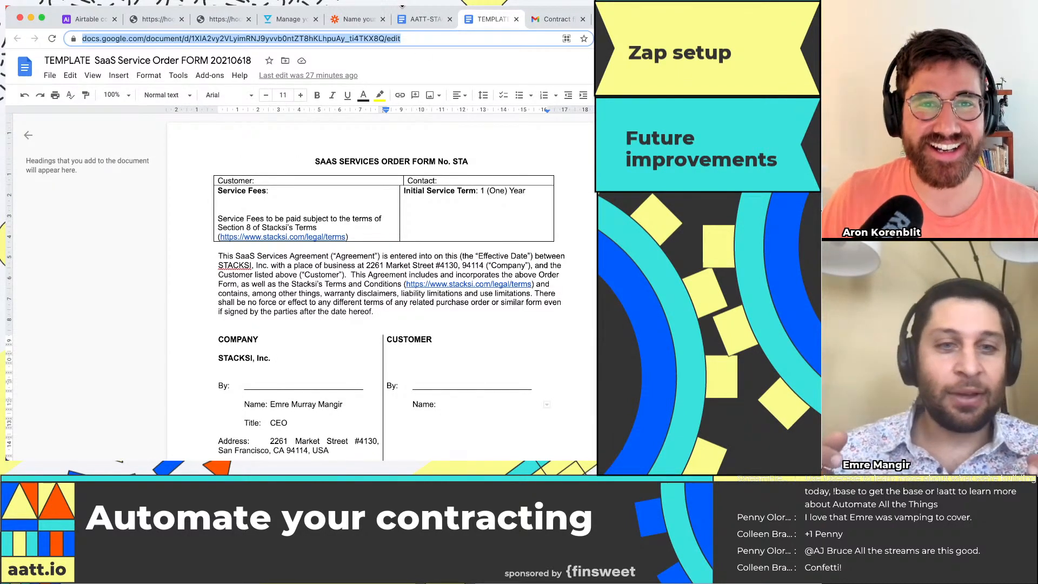
click(422, 19)
scroll(512, 296, down, 1)
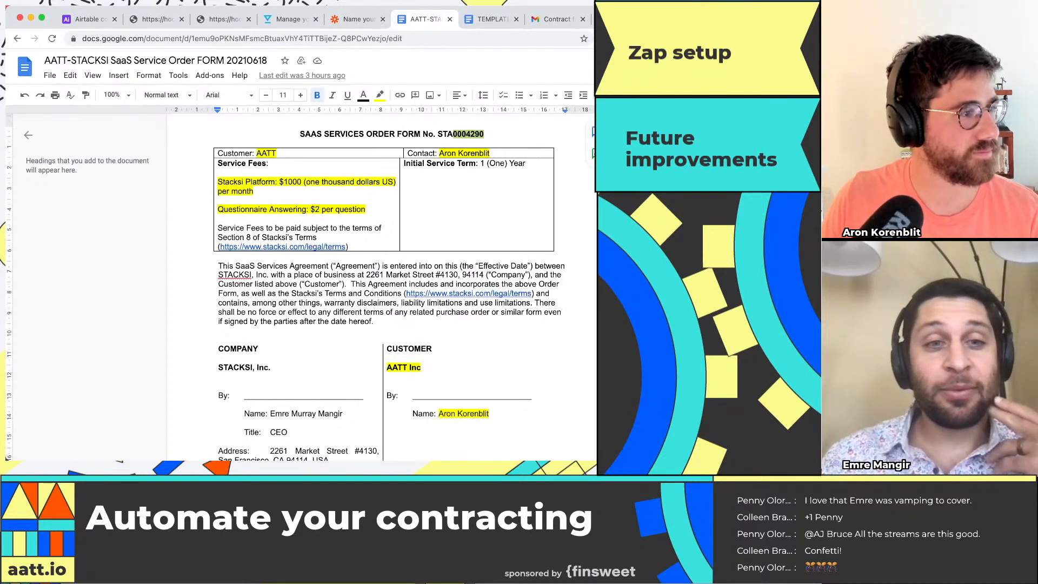
key(super+Tab)
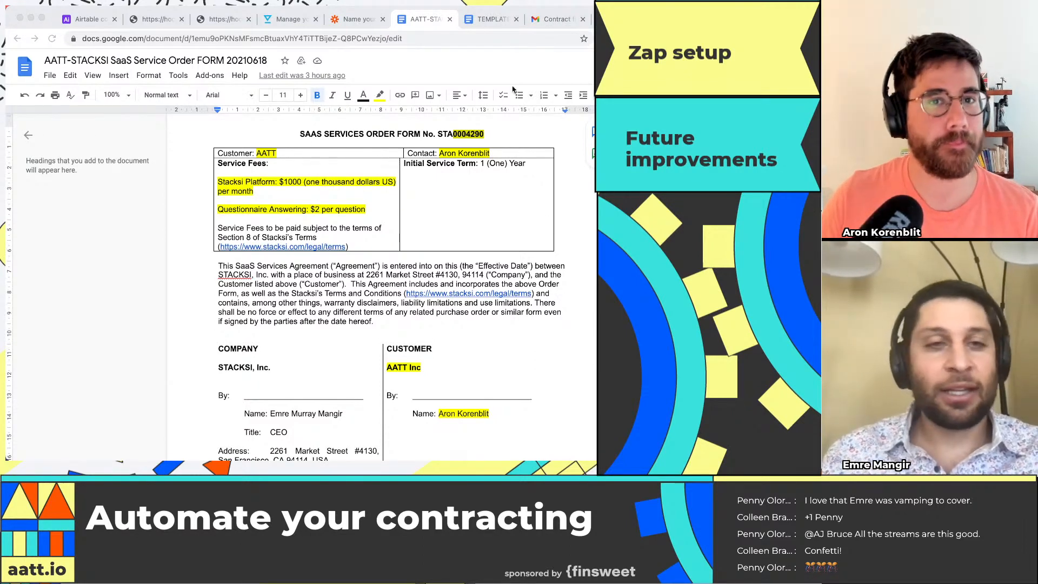
Step: View the Orders table in the Airtable contracting CRM, and open the Integrations page in HelloSign
click(92, 19)
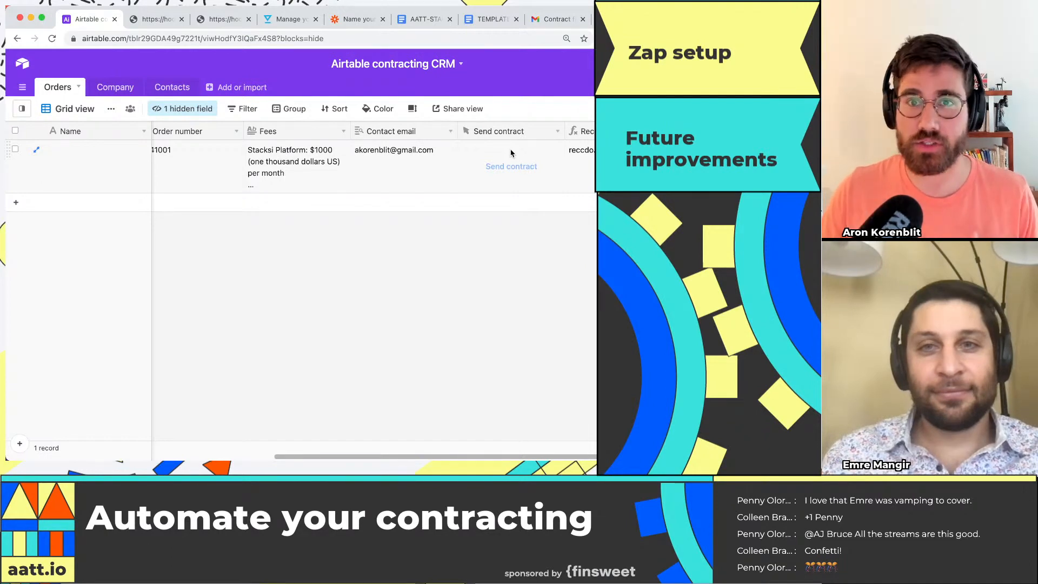
key(ctrl+shift+Tab)
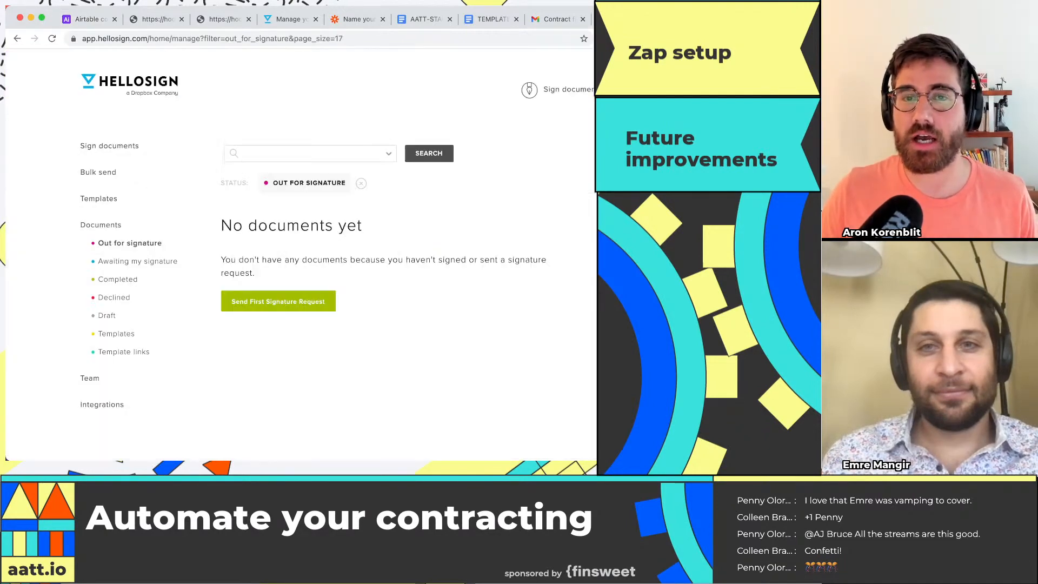
key(ctrl+shift+Tab)
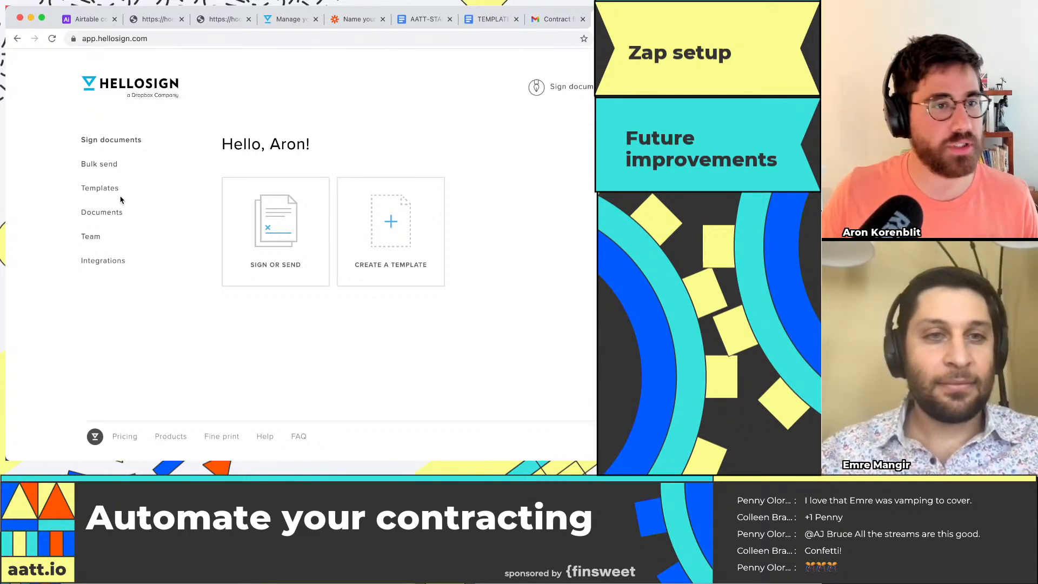
click(103, 261)
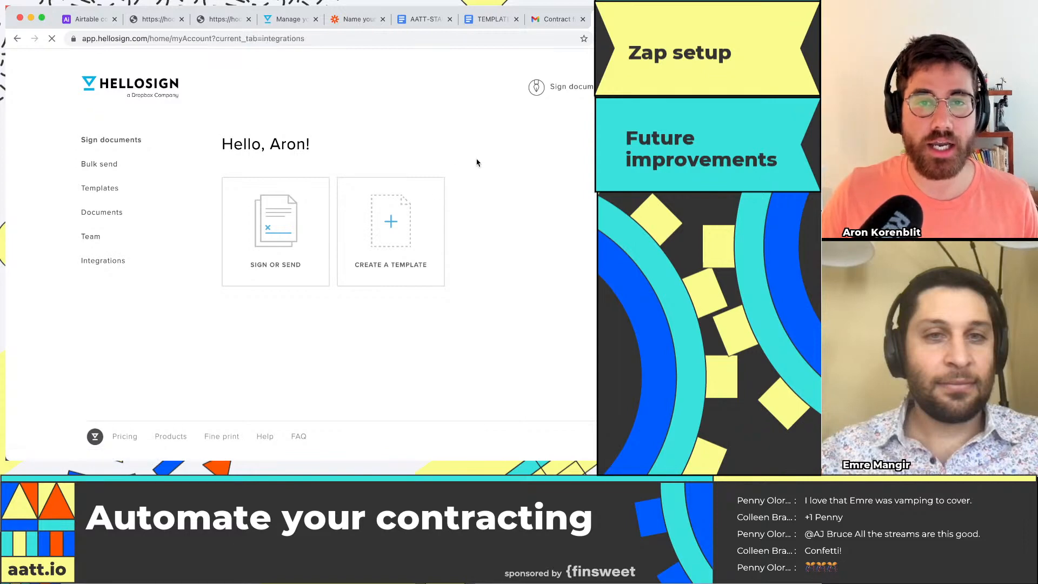
Step: Look over the API settings in HelloSign, including the API dashboard, account callback and API apps
click(459, 146)
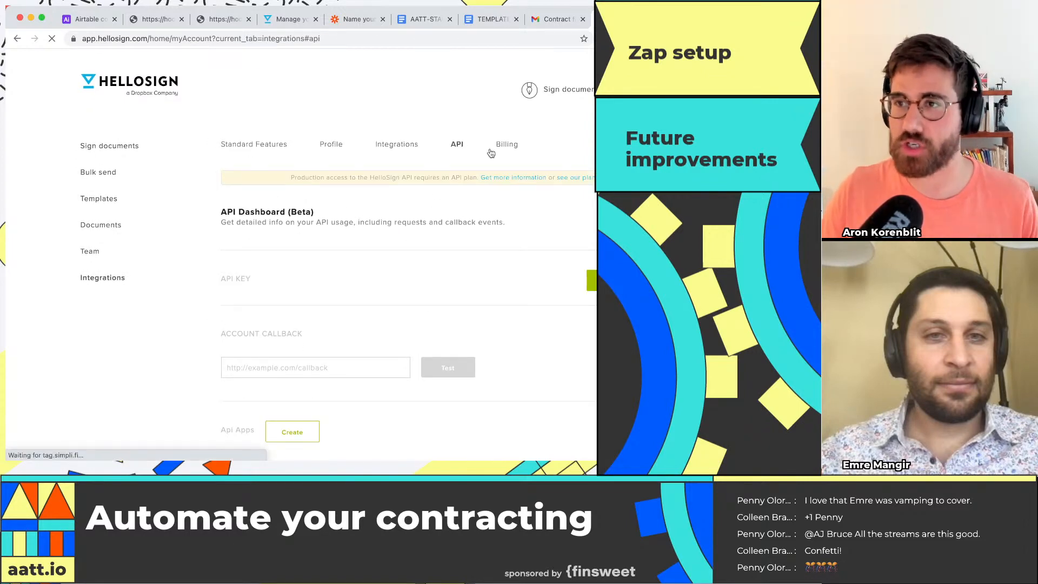
scroll(512, 160, down, 1)
scroll(511, 160, down, 4)
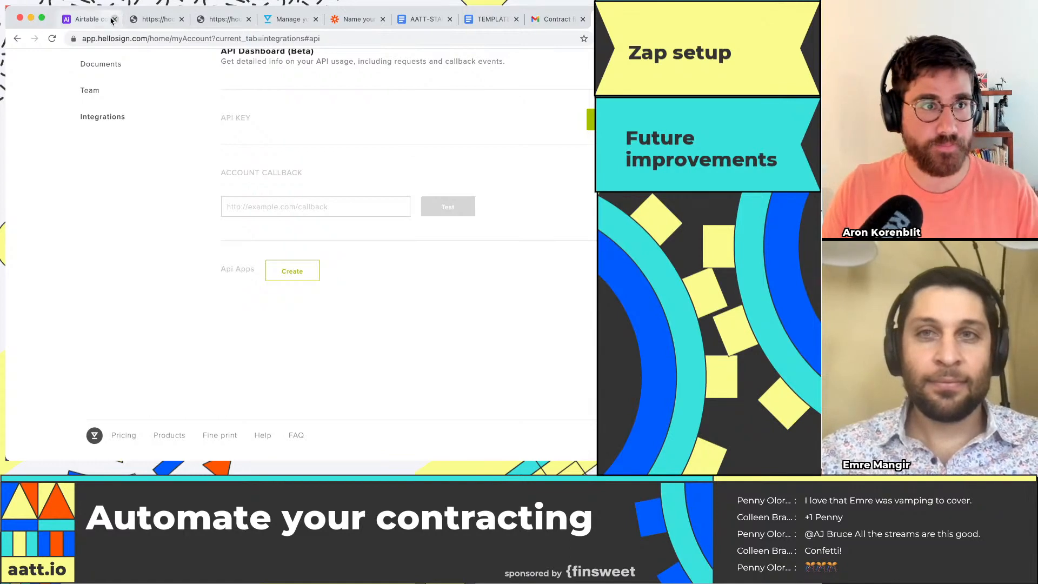
Step: Switch to the Airtable contracting CRM and rename the Orders table to Dealflow
click(67, 20)
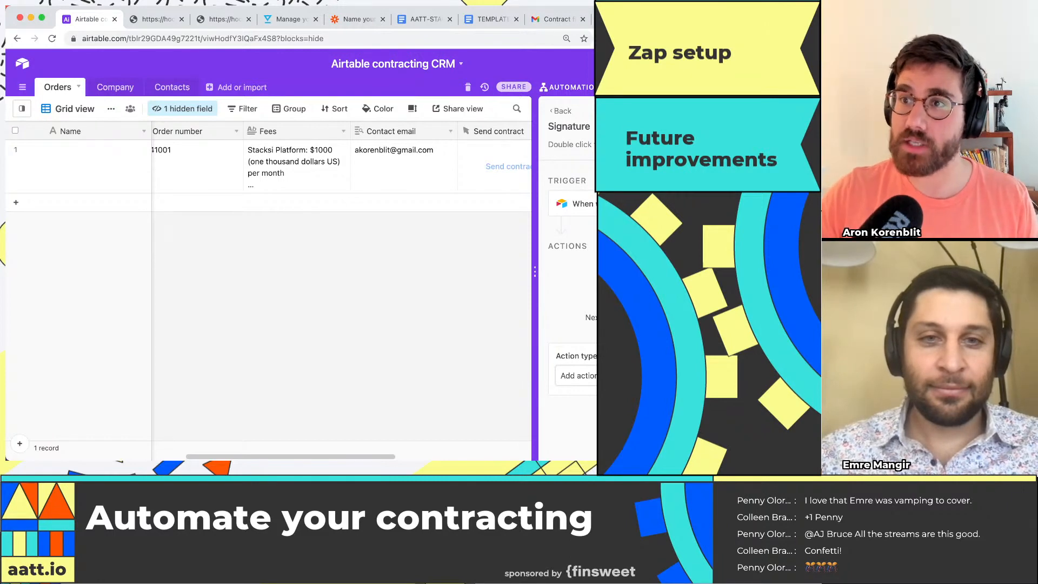
click(437, 172)
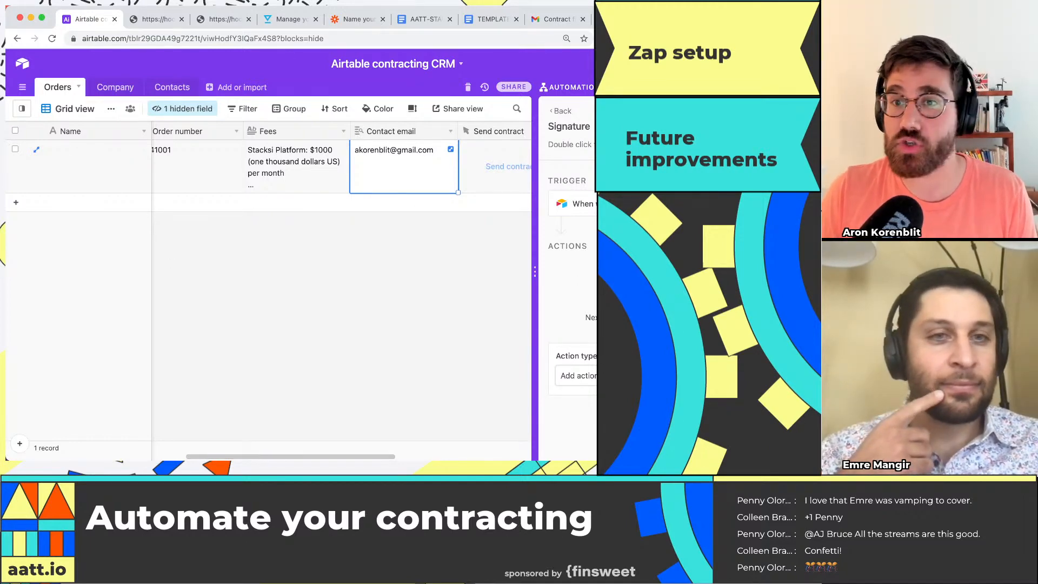
click(569, 87)
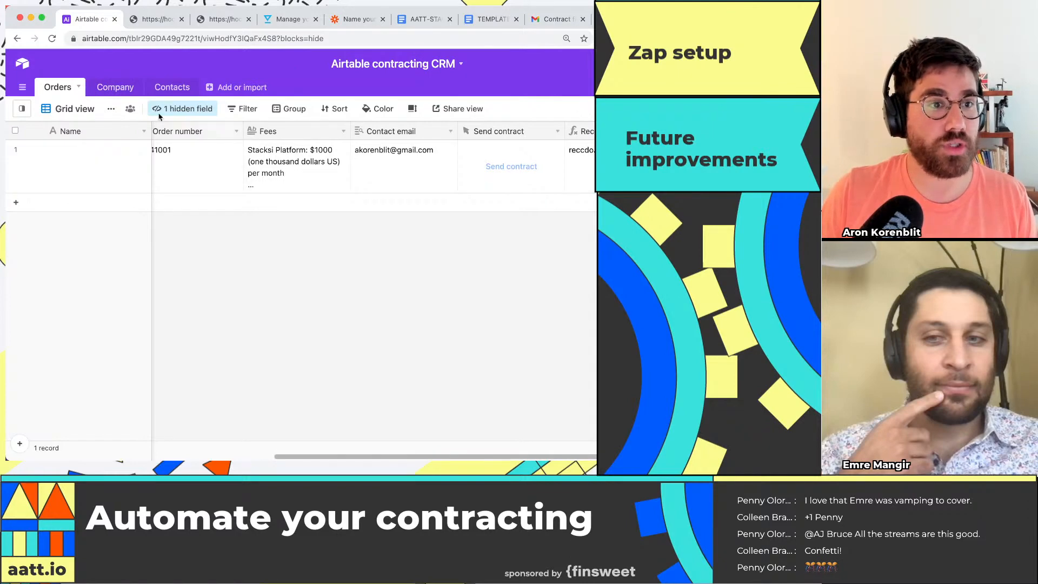
click(78, 91)
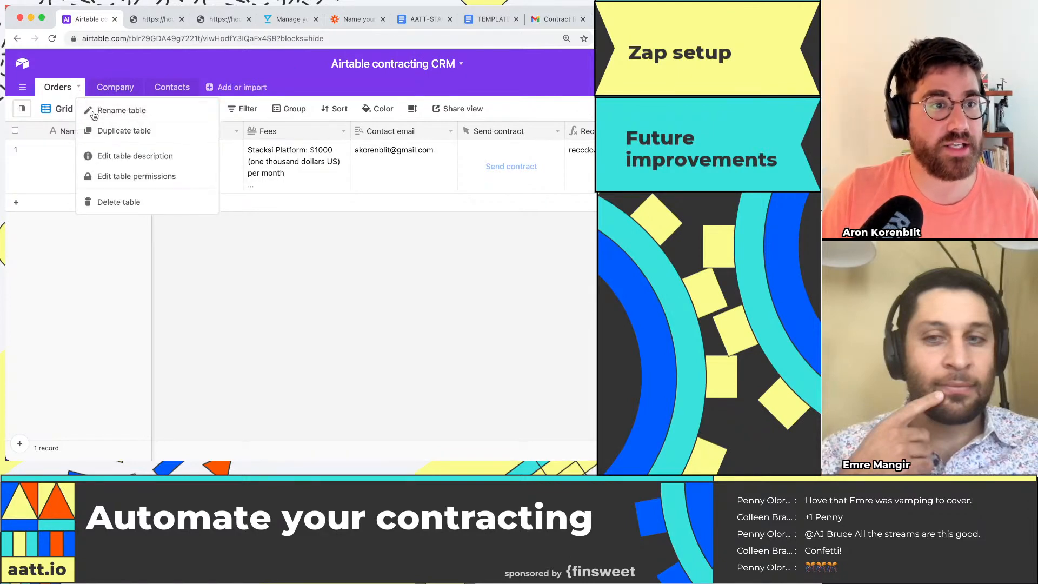
click(93, 114)
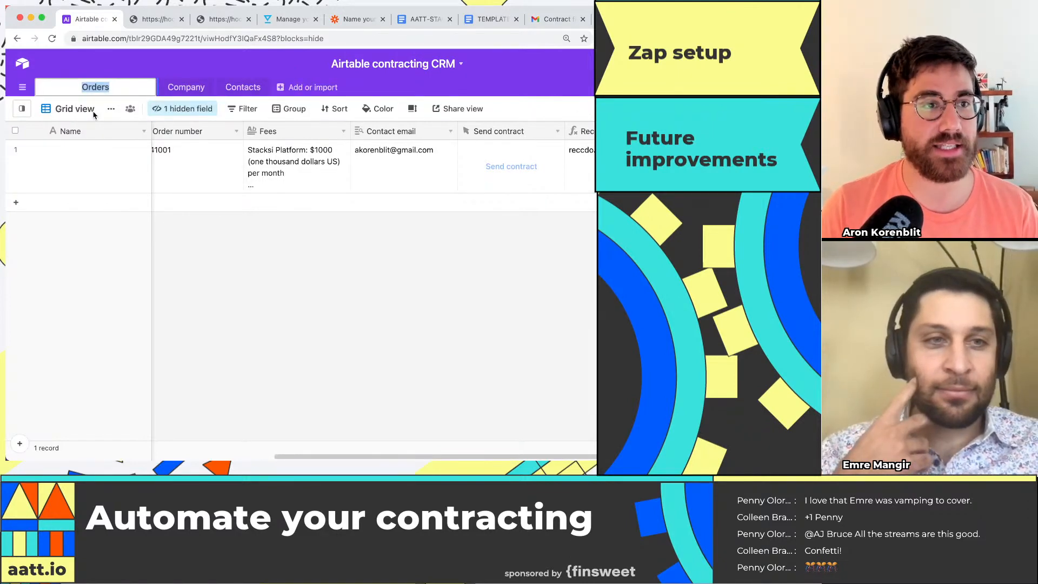
key(Return)
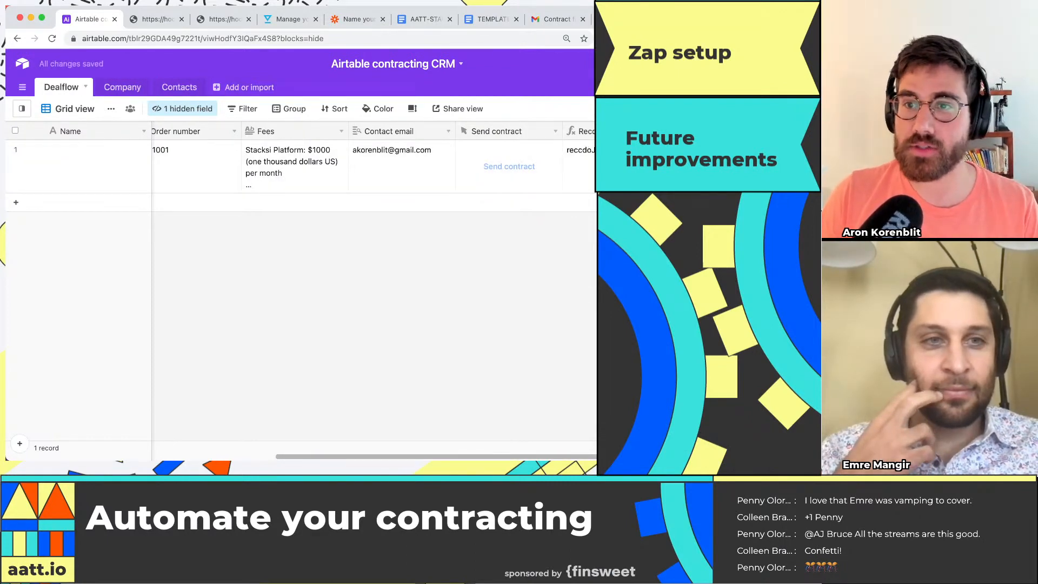
Step: Start a new field named Status in the Dealflow table, with Single select as its type
click(697, 131)
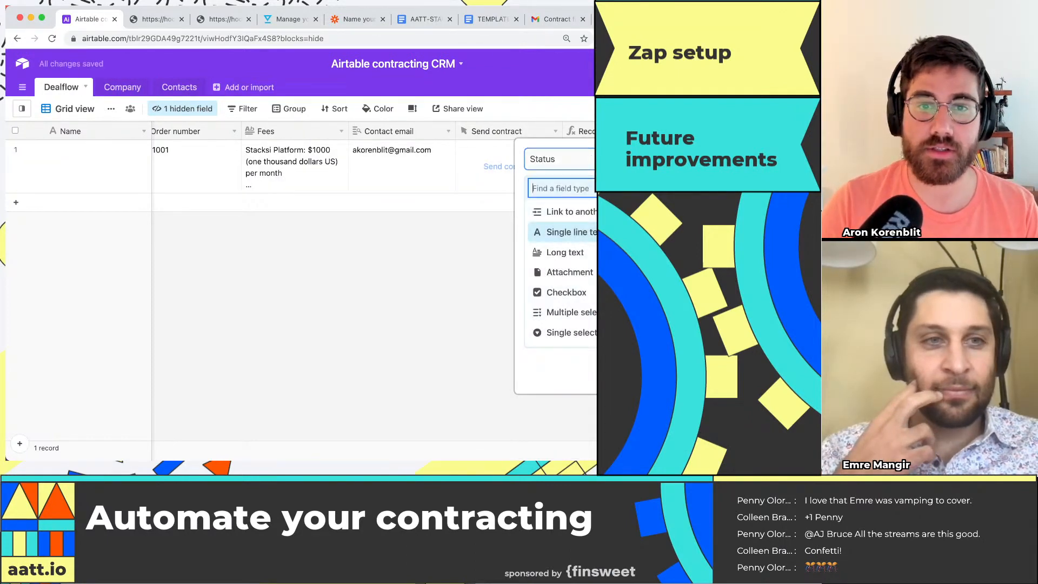
text(single)
key(Return)
key(Return)
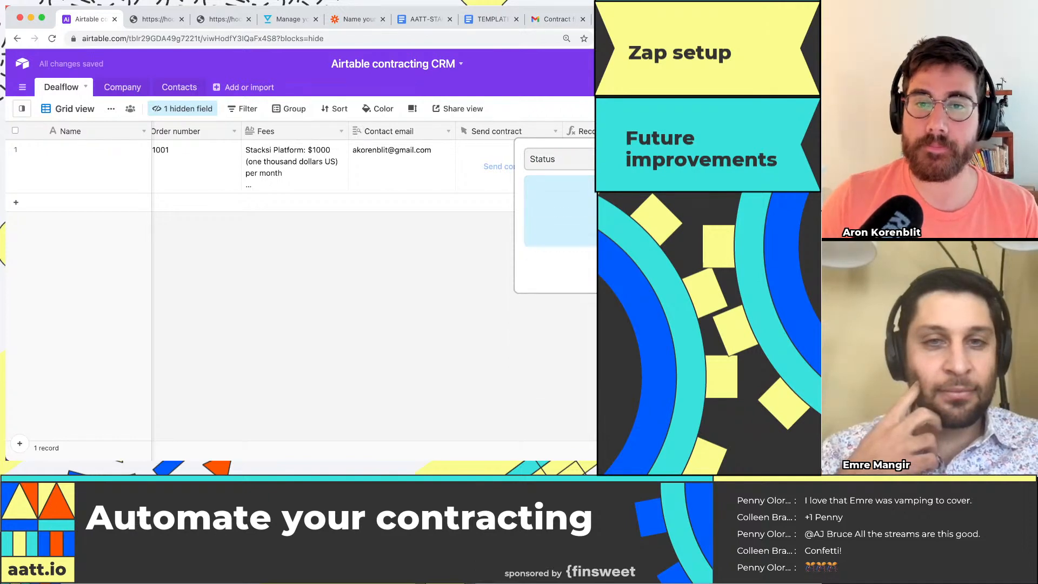
text(sing)
key(Down)
key(Return)
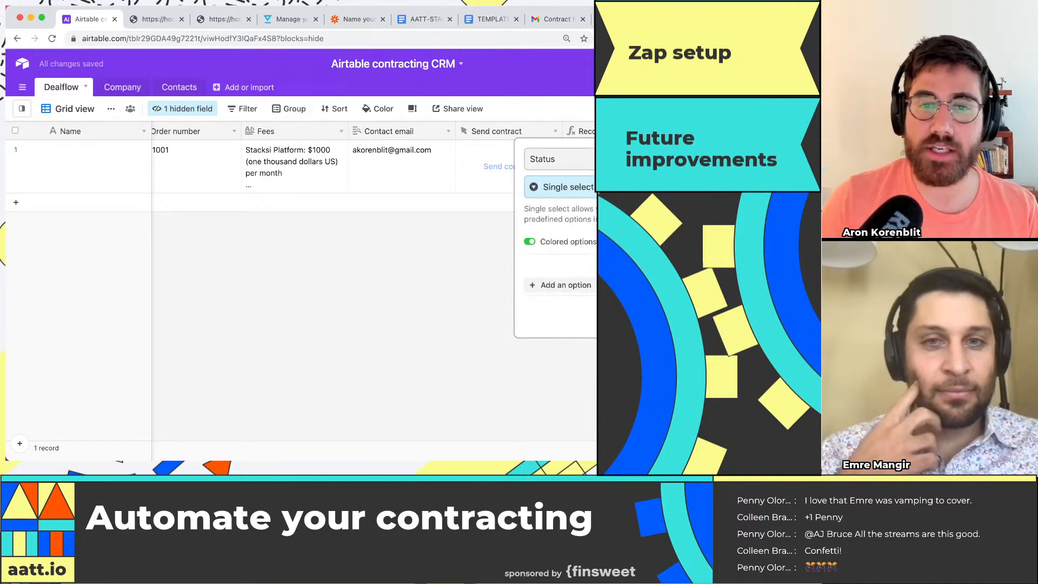
Step: Give the Status field the options Lead, Contract and Closed, and create the field
click(566, 285)
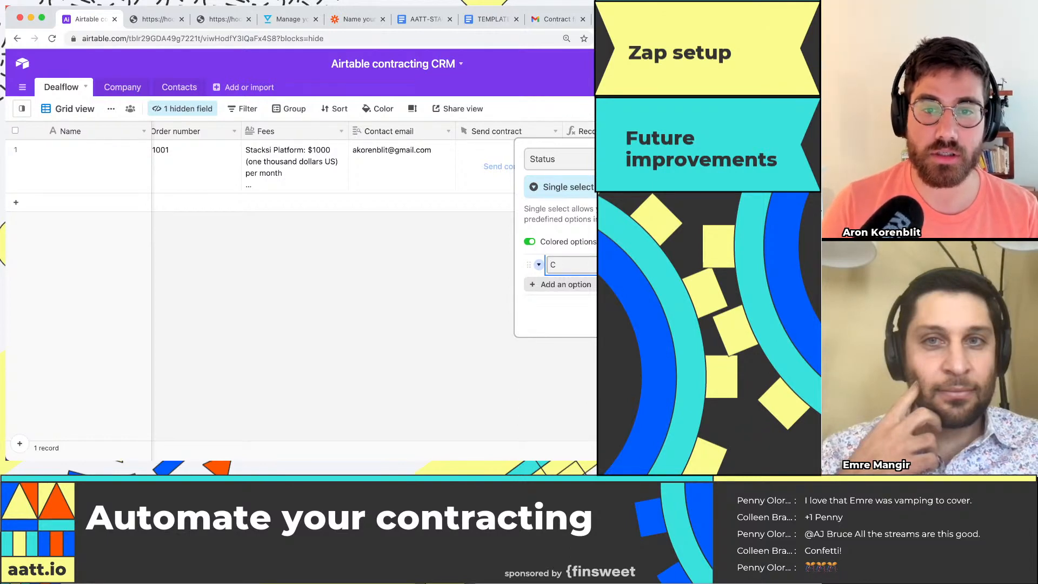
text(Lead)
key(Return)
text(Contract)
key(Return)
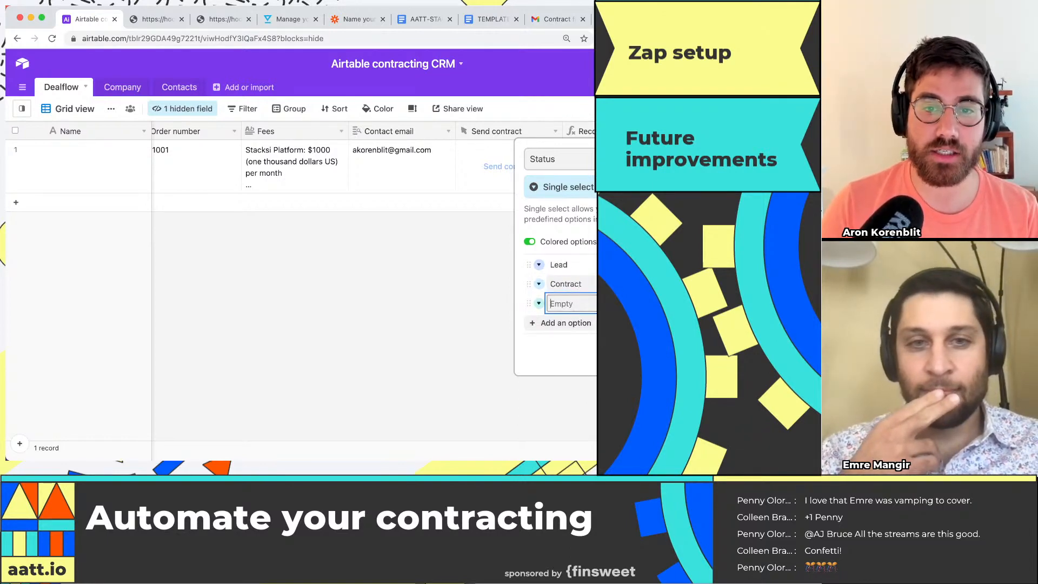
text(Closed)
key(Return)
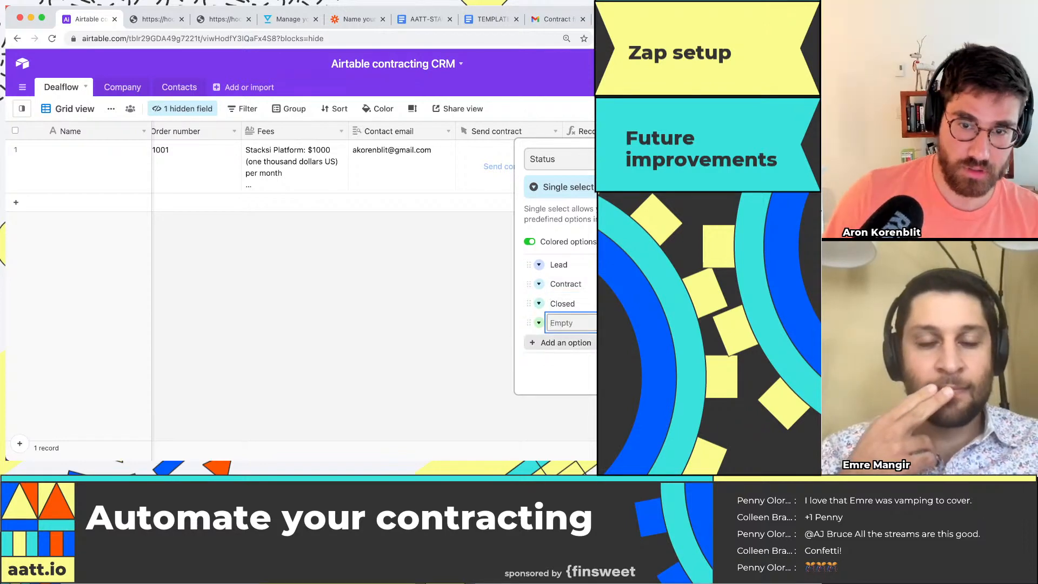
key(Return)
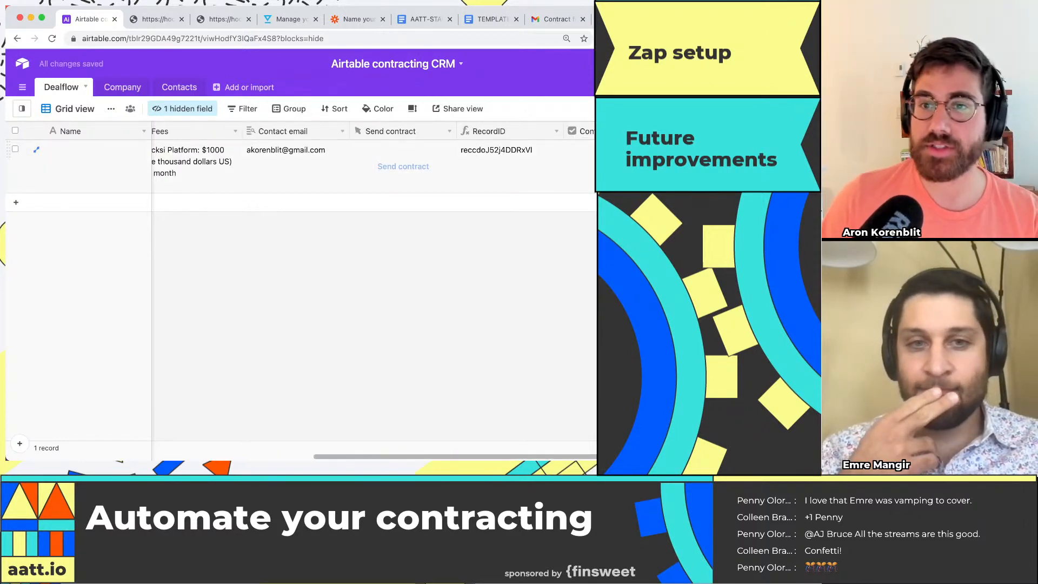
Step: Create a Kanban view of the Dealflow table, stacked by the Status field
click(22, 108)
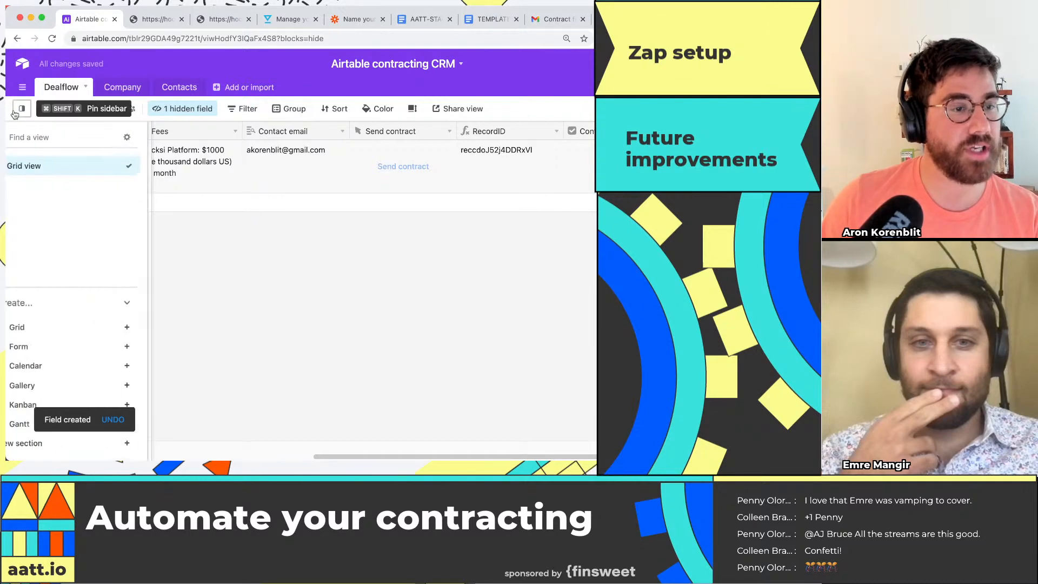
click(52, 404)
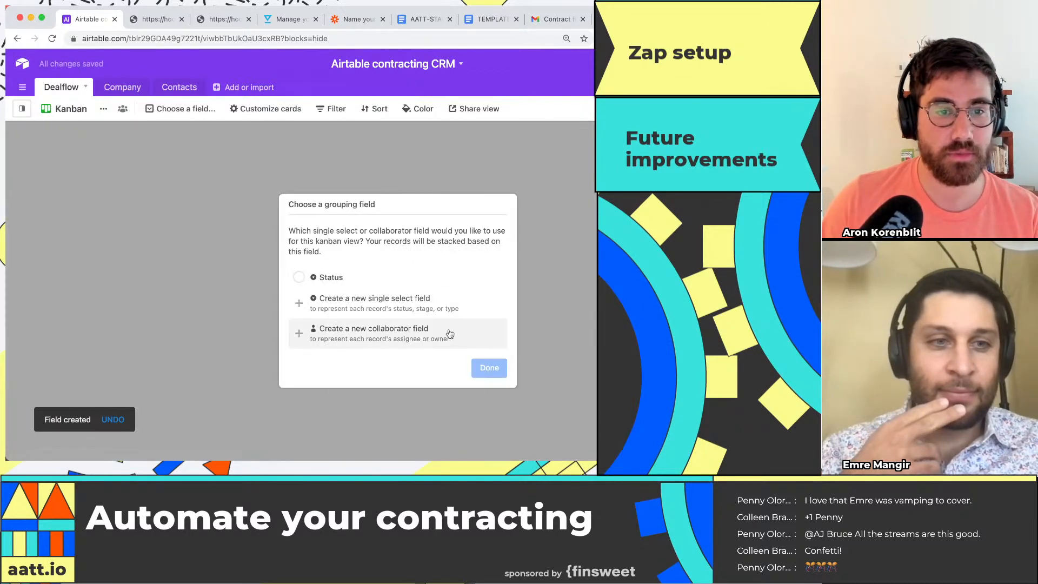
click(303, 277)
click(490, 368)
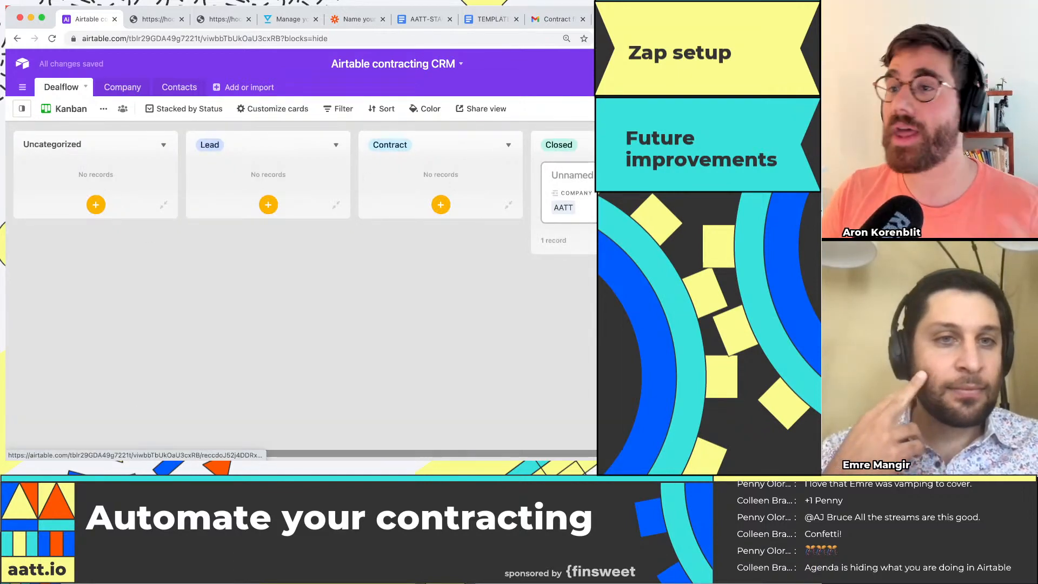
Step: Move the AATT record to the Contract stage, and review the fields in its expanded record
drag(568, 187, 494, 202)
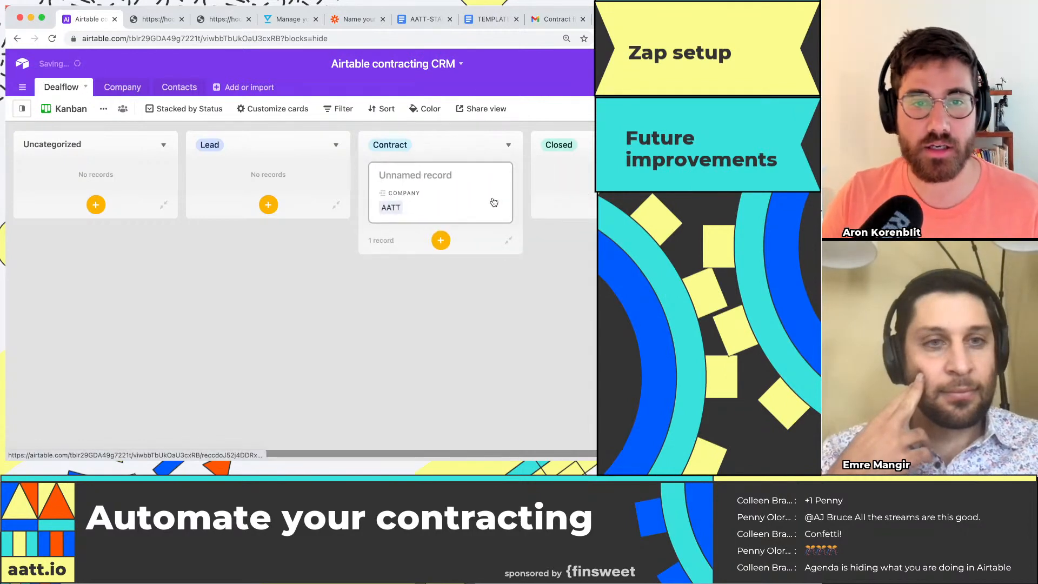
click(494, 202)
scroll(235, 320, down, 10)
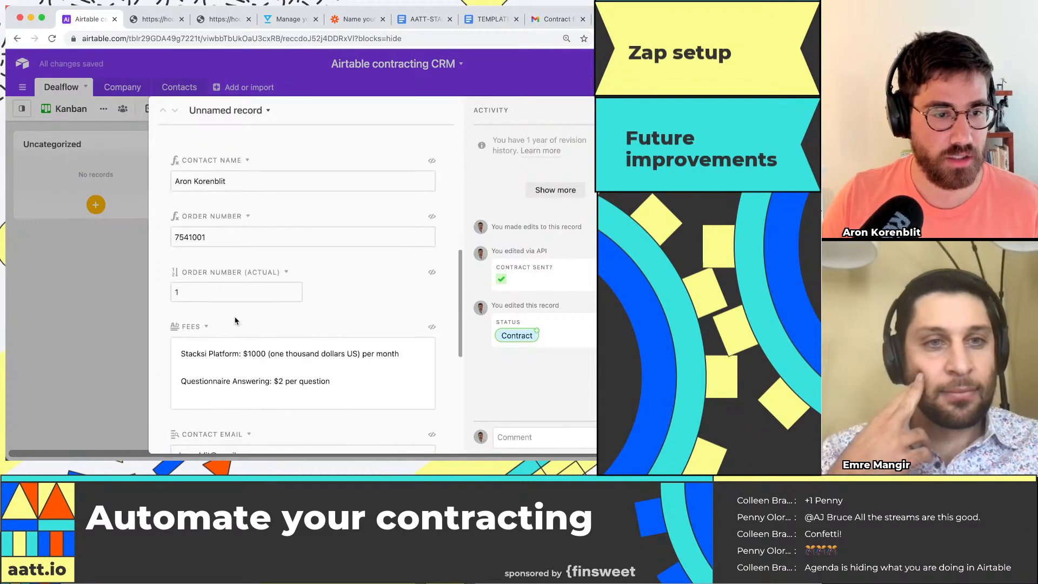
scroll(235, 321, down, 5)
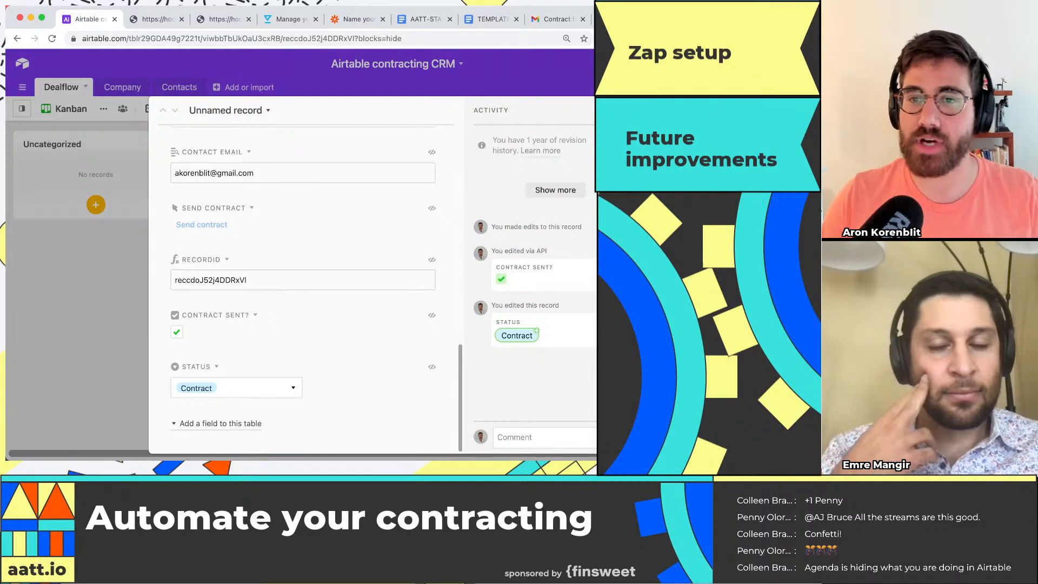
key(Escape)
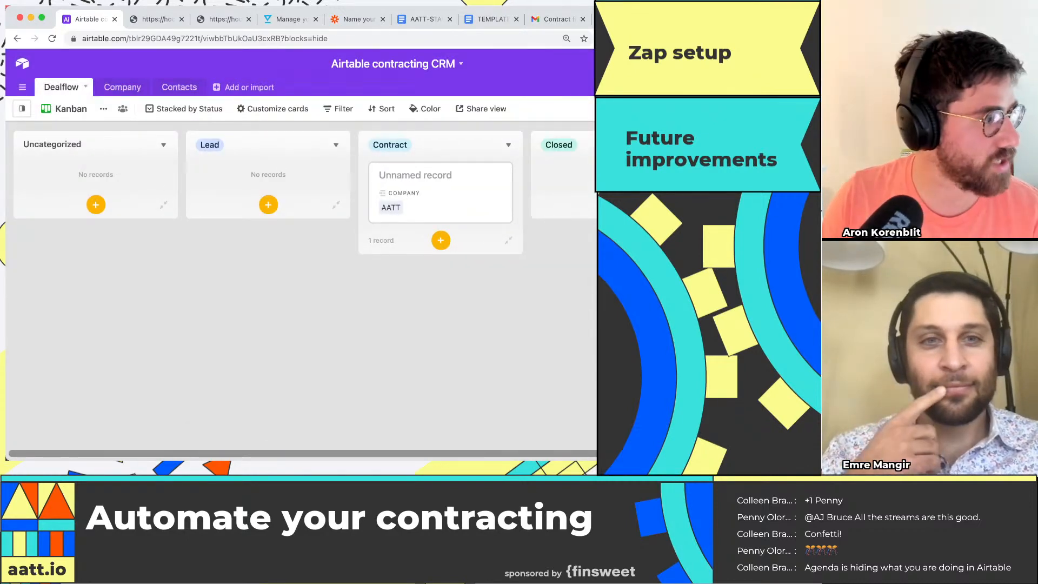
Step: View the Signature automation with its webhook trigger, and return to the full Kanban board
key(super+Tab)
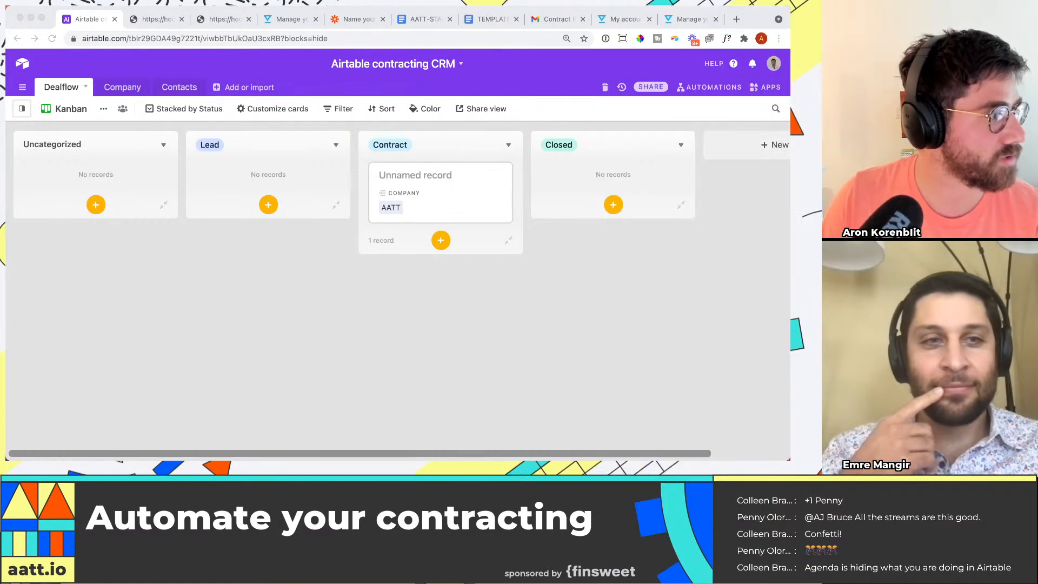
click(768, 86)
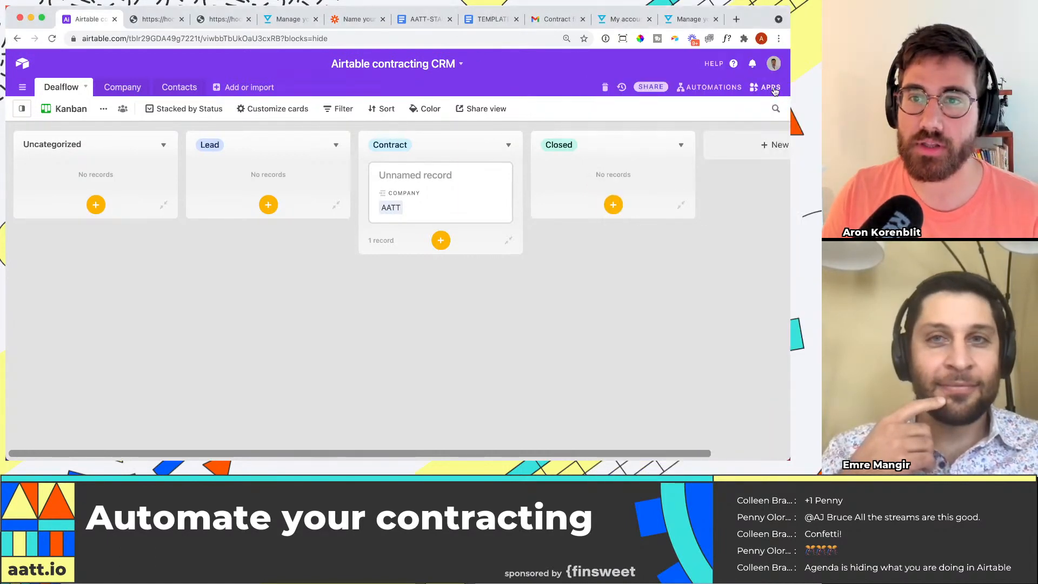
click(575, 88)
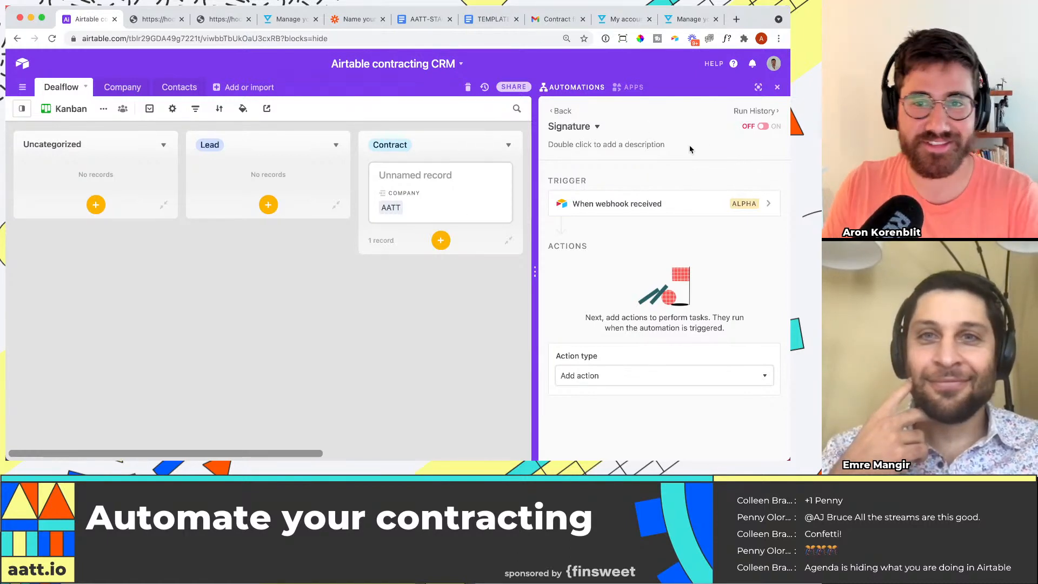
click(777, 89)
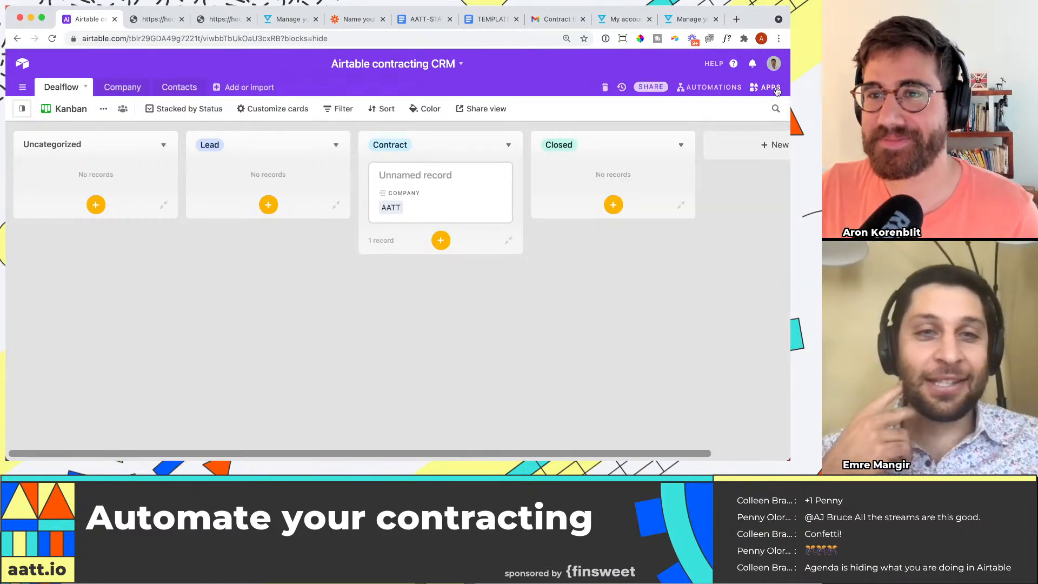